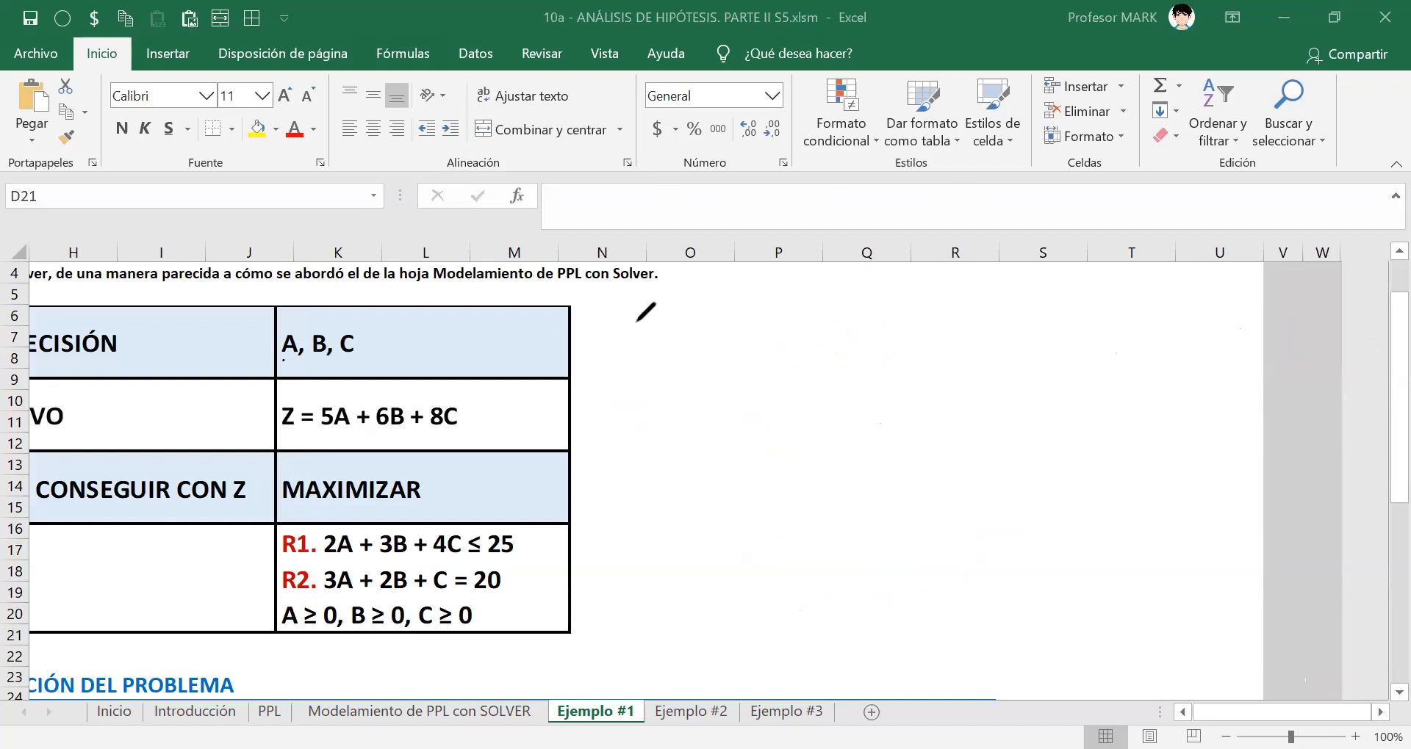
Handwrite the R1 constraint 2A + 3B + 4C ≤ 25 in red in the empty area beside the table.
mouse_move(601, 332)
left_mouse_down()
mouse_move(638, 372)
mouse_move(665, 319)
mouse_move(677, 375)
mouse_move(687, 351)
mouse_move(736, 373)
mouse_move(801, 320)
mouse_move(787, 359)
left_mouse_up()
left_click_drag(827, 317, 827, 362)
left_click_drag(829, 316, 827, 361)
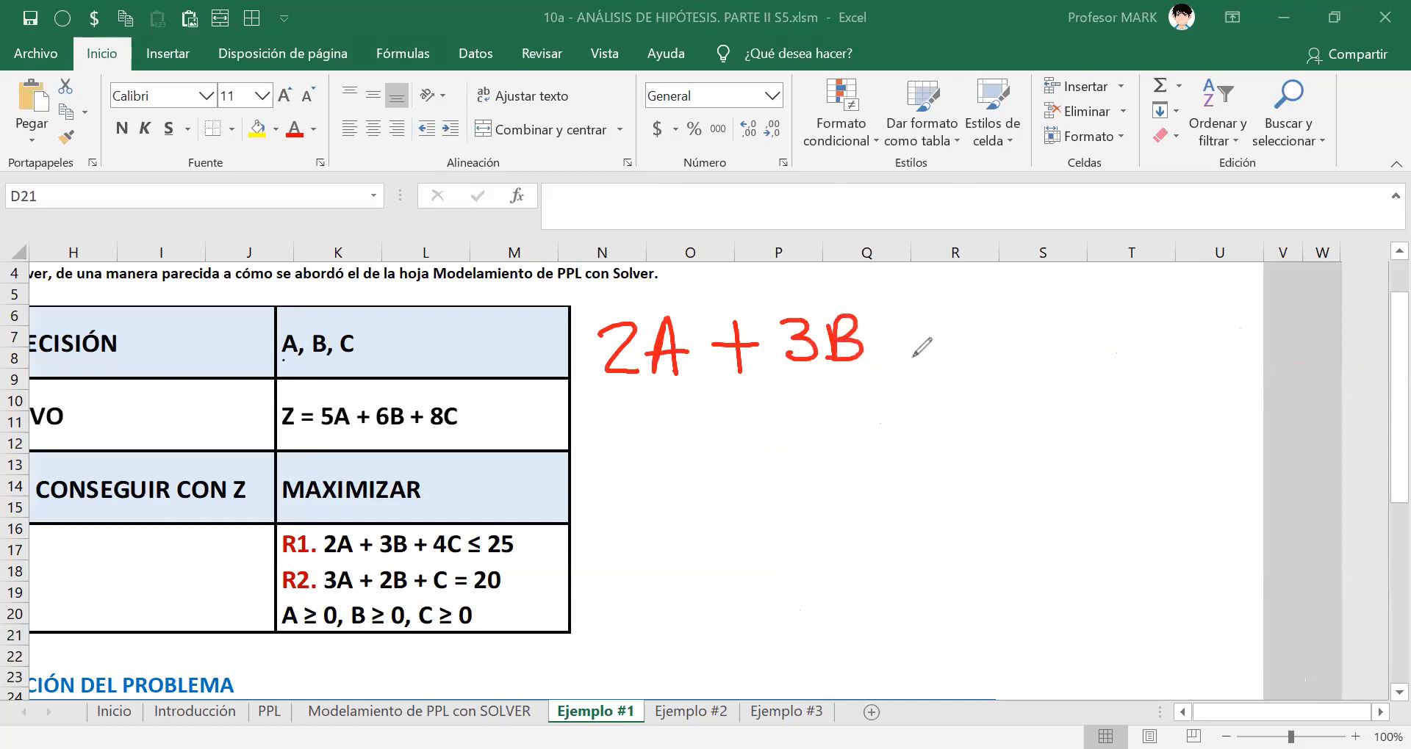
mouse_move(914, 318)
left_mouse_down()
mouse_move(915, 362)
mouse_move(934, 337)
mouse_move(981, 346)
mouse_move(974, 371)
left_mouse_up()
left_click_drag(1020, 321, 1025, 359)
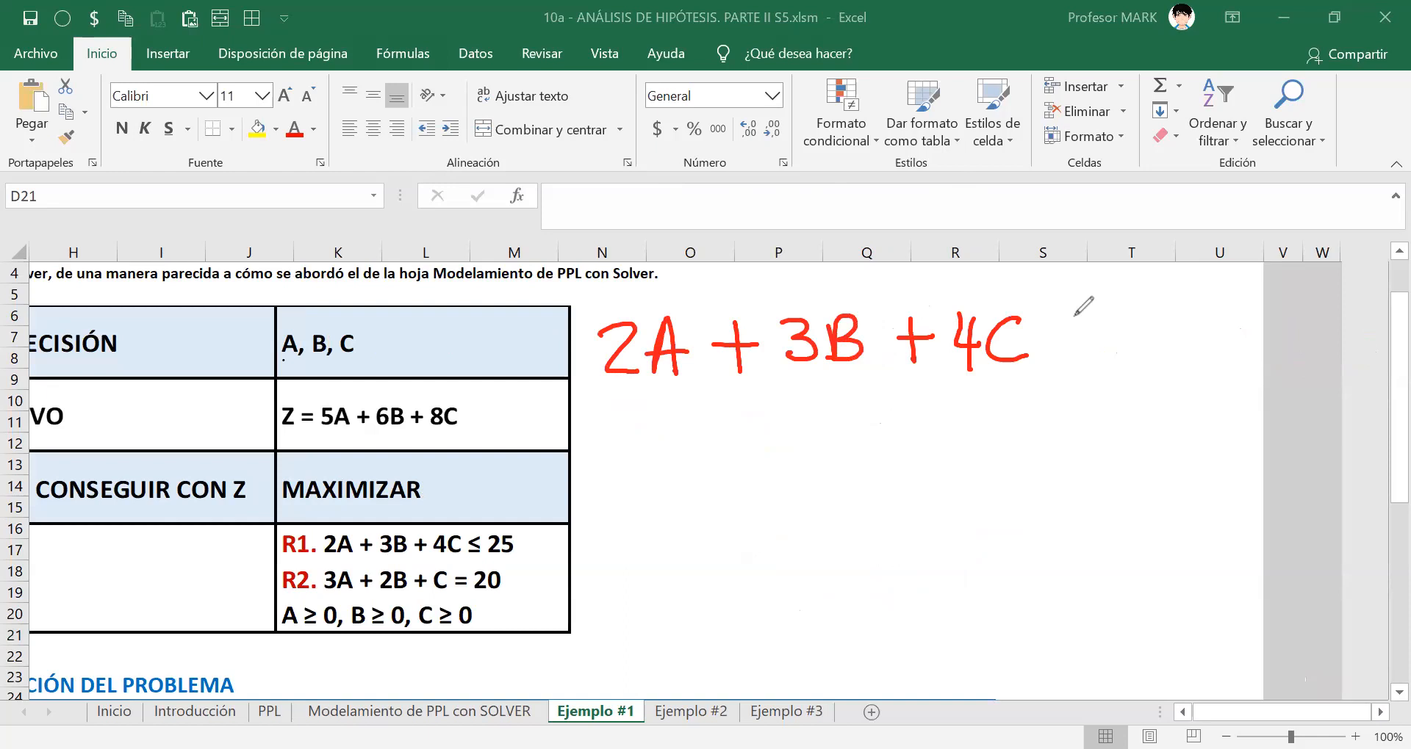
left_click_drag(1101, 307, 1108, 340)
mouse_move(1062, 352)
left_mouse_down()
mouse_move(1110, 353)
mouse_move(1141, 310)
mouse_move(1171, 348)
mouse_move(1216, 306)
left_mouse_up()
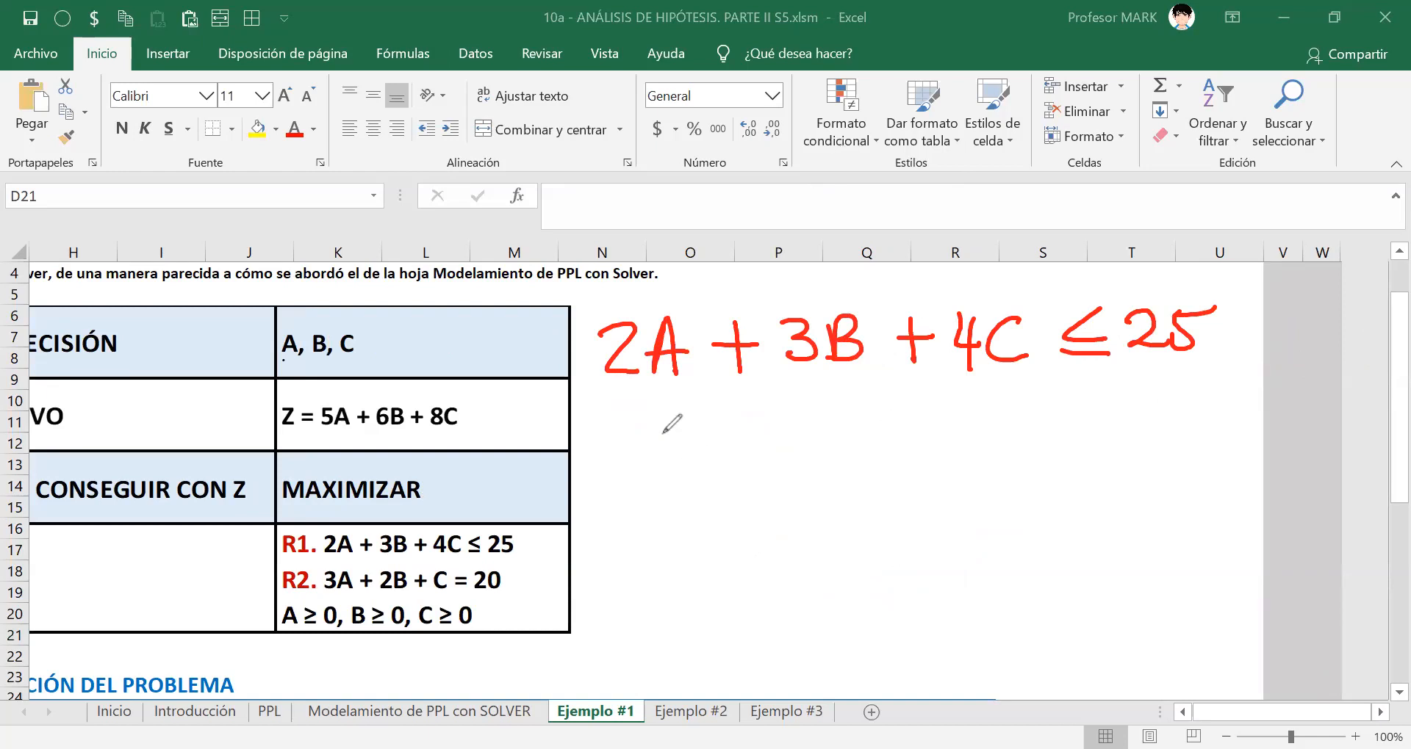
Underline the inequality's variable terms with a blue curve and label them "letras" with two check marks and an underlined "lineal".
mouse_move(605, 398)
left_mouse_down()
mouse_move(990, 413)
mouse_move(1026, 384)
left_mouse_up()
mouse_move(678, 538)
left_mouse_down()
mouse_move(779, 527)
mouse_move(814, 507)
mouse_move(852, 520)
left_mouse_up()
left_click_drag(743, 472, 796, 466)
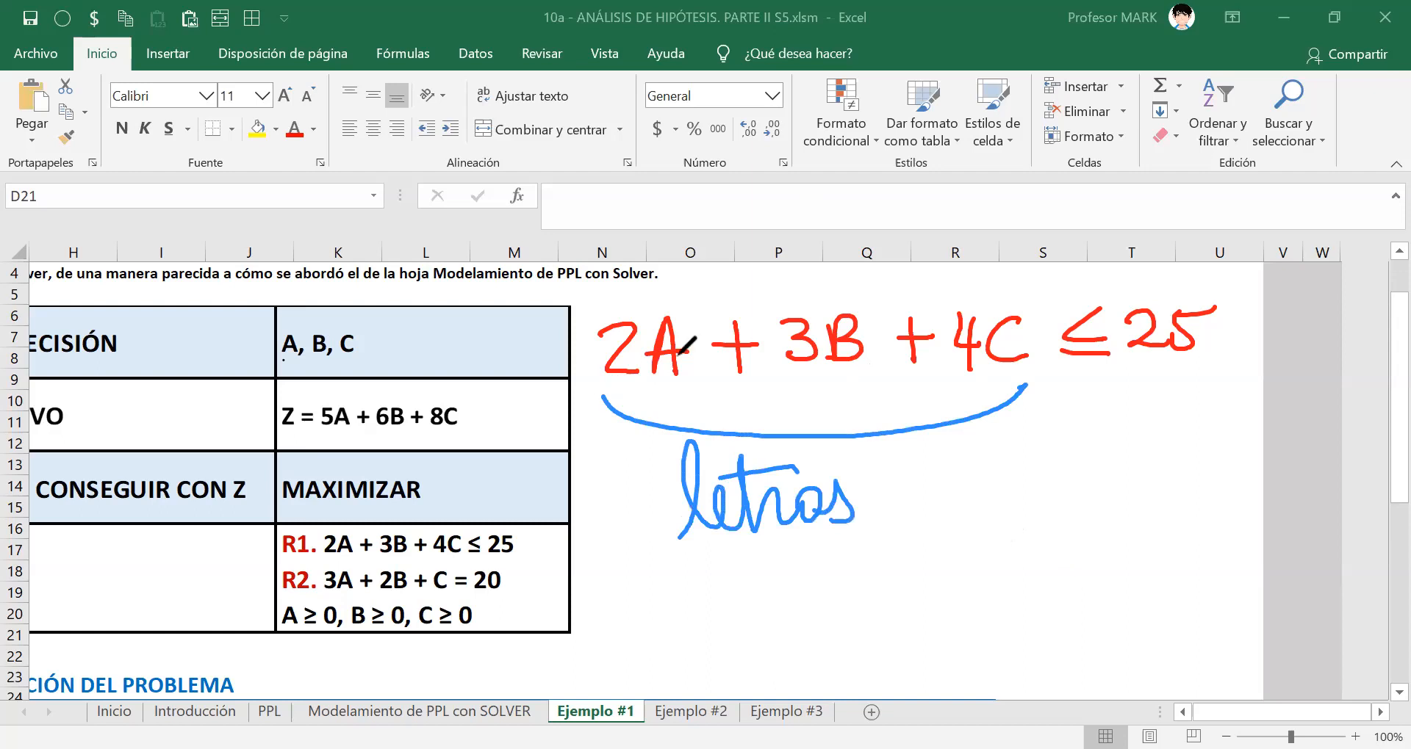
mouse_move(913, 482)
left_mouse_down()
mouse_move(956, 504)
mouse_move(1027, 451)
left_mouse_up()
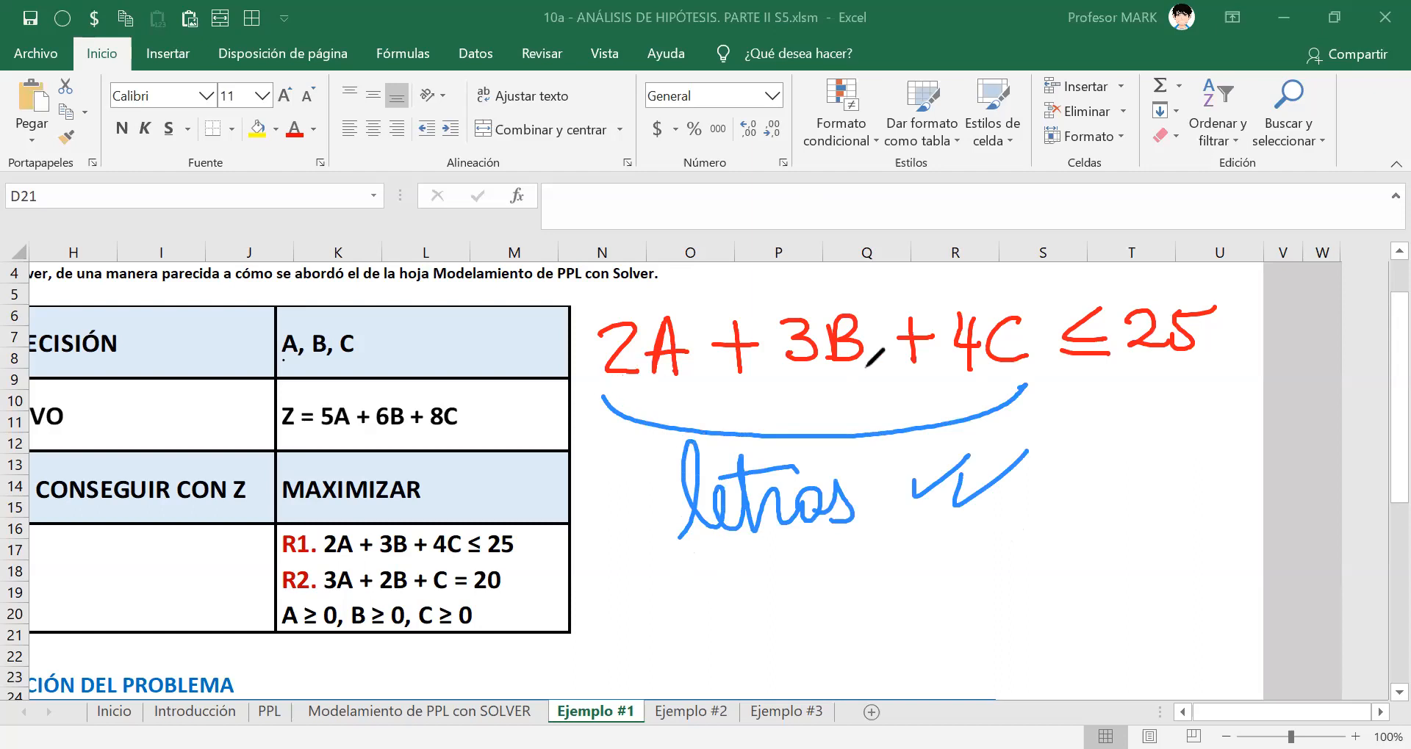
mouse_move(630, 629)
left_mouse_down()
mouse_move(687, 610)
mouse_move(710, 621)
mouse_move(747, 580)
mouse_move(797, 599)
mouse_move(640, 656)
mouse_move(845, 656)
left_mouse_up()
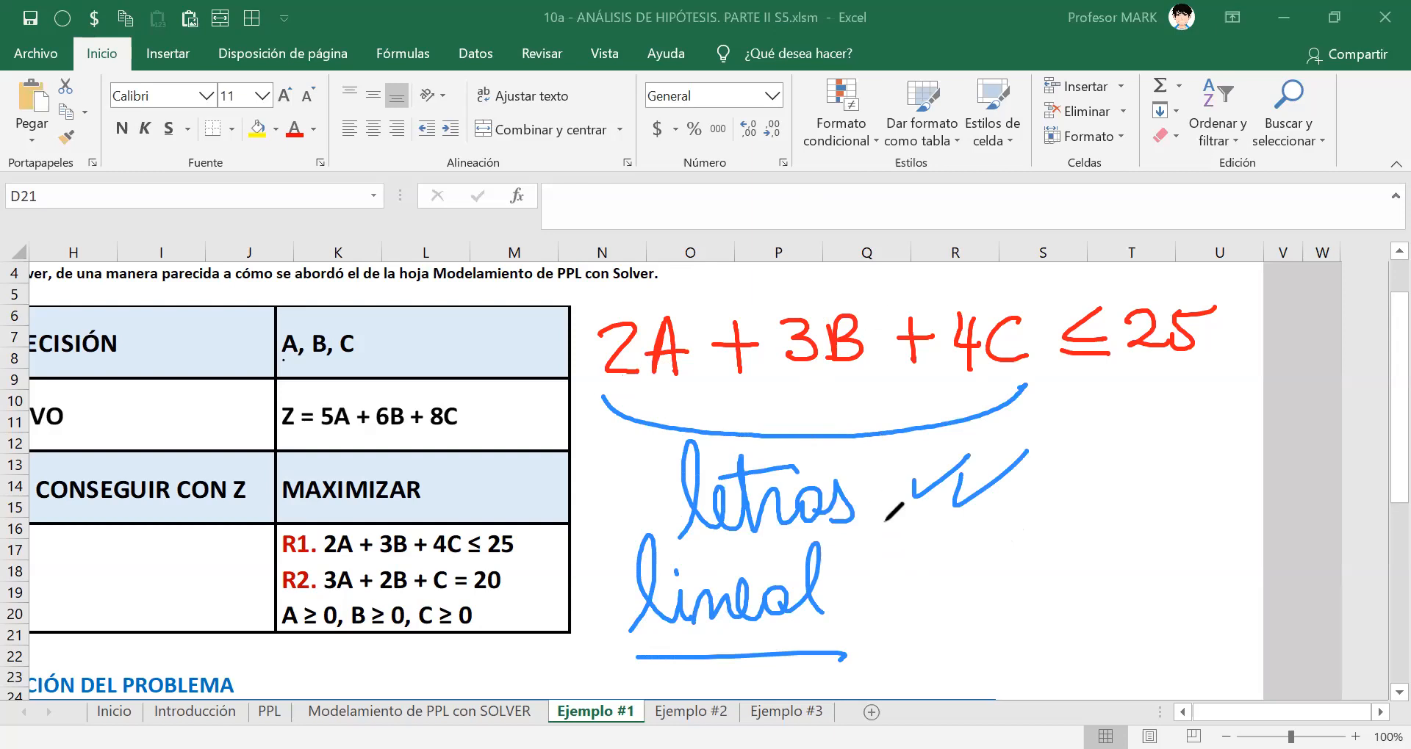
Draw an orange brace beside "lineal" and list the terms 2A, 3B and 4C inside it.
mouse_move(909, 519)
left_mouse_down()
mouse_move(889, 651)
mouse_move(910, 662)
left_mouse_up()
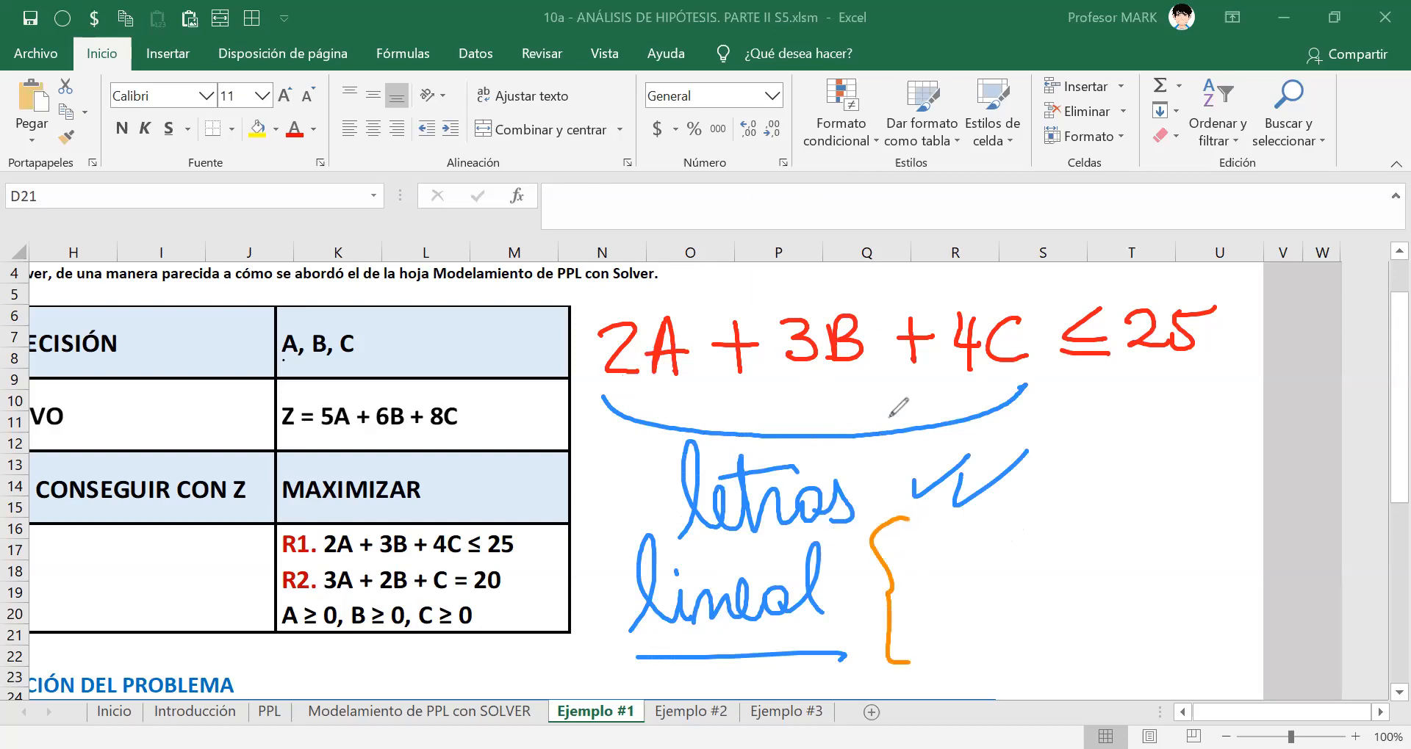
left_click_drag(930, 526, 988, 548)
mouse_move(961, 536)
left_mouse_down()
mouse_move(994, 535)
mouse_move(933, 599)
left_mouse_up()
mouse_move(964, 560)
left_mouse_down()
mouse_move(964, 603)
mouse_move(939, 639)
mouse_move(958, 658)
left_mouse_up()
left_click_drag(940, 638, 970, 637)
left_click_drag(998, 624, 1009, 651)
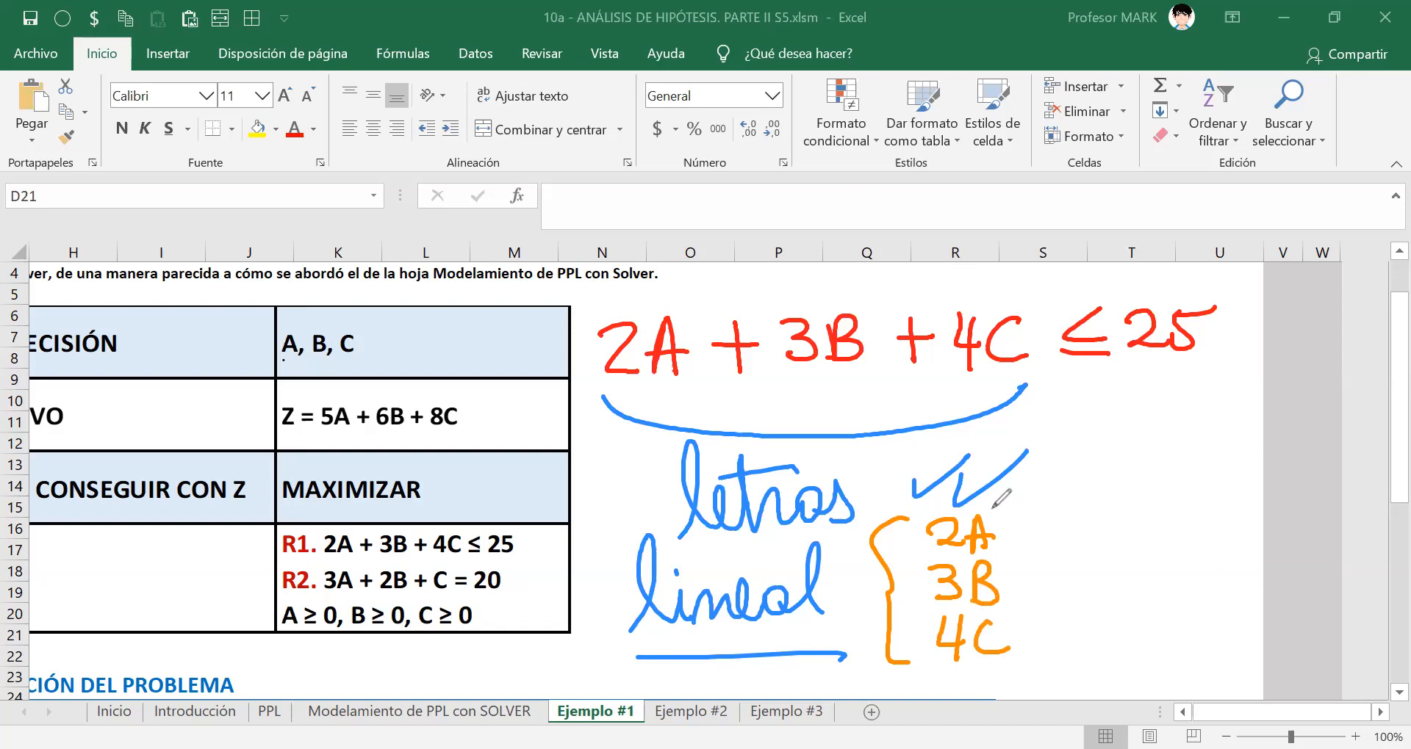
Add a blue exponent 1 to 2A, 3B and 4C, with an arrow from each term to a 1.
left_click_drag(989, 504, 999, 518)
mouse_move(984, 521)
left_mouse_down()
mouse_move(1014, 520)
mouse_move(1008, 573)
left_mouse_up()
mouse_move(995, 572)
left_mouse_down()
mouse_move(1025, 571)
mouse_move(1014, 628)
left_mouse_up()
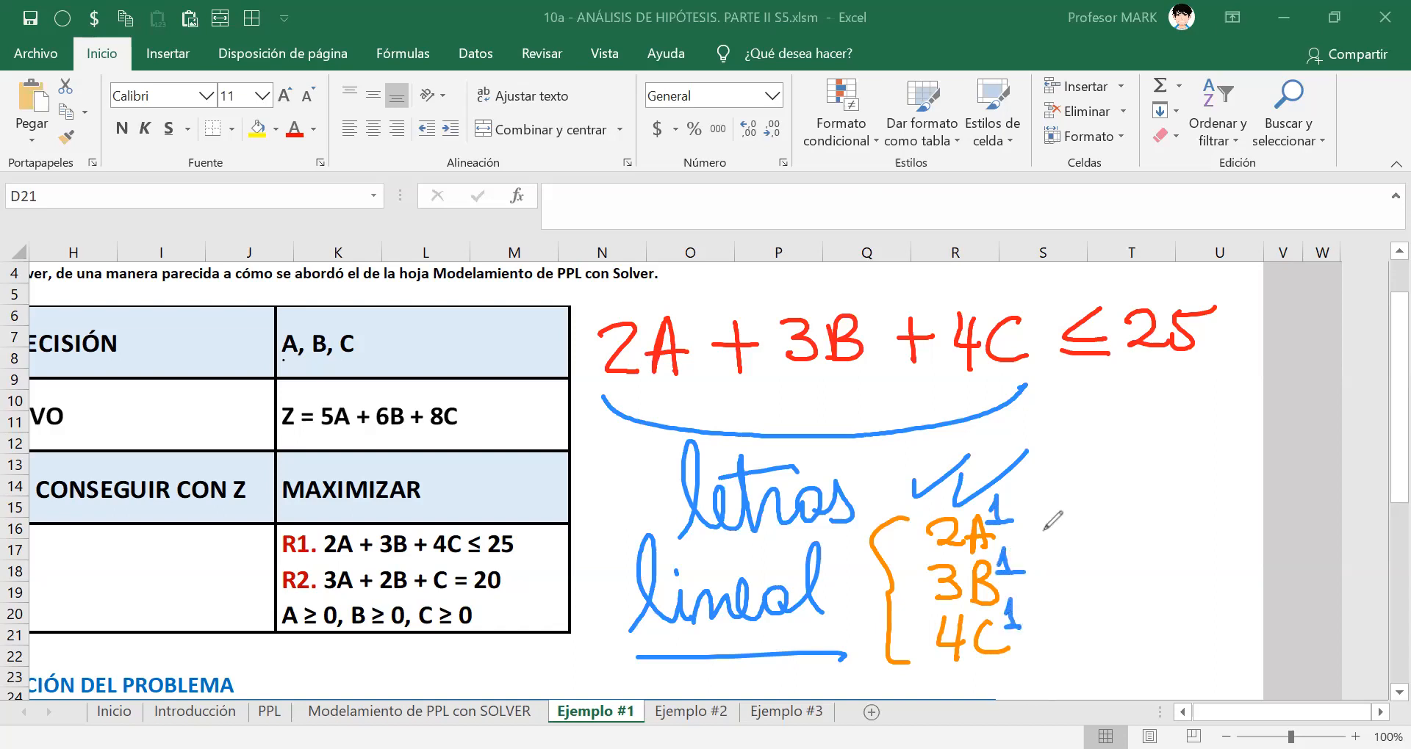
left_click_drag(1028, 525, 1080, 525)
mouse_move(1067, 512)
left_mouse_down()
mouse_move(1070, 538)
mouse_move(1131, 530)
left_mouse_up()
mouse_move(1020, 586)
left_mouse_down()
mouse_move(1085, 585)
mouse_move(1075, 601)
mouse_move(1096, 630)
left_mouse_up()
mouse_move(1081, 616)
left_mouse_down()
mouse_move(1082, 647)
mouse_move(1141, 653)
left_mouse_up()
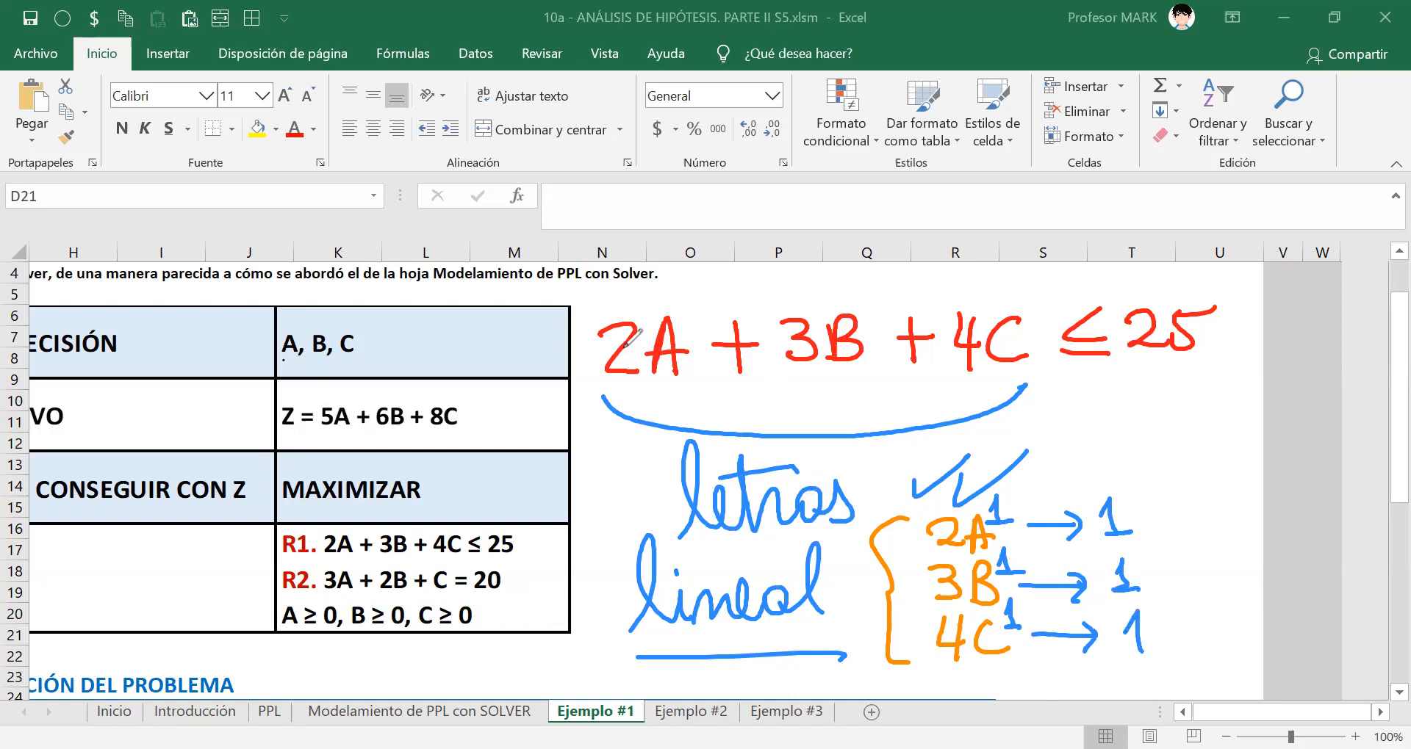
Circle the R1 label and tick its constraint in blue in the table, and clear all the drawings.
mouse_move(297, 520)
left_mouse_down()
mouse_move(288, 568)
mouse_move(303, 521)
left_mouse_up()
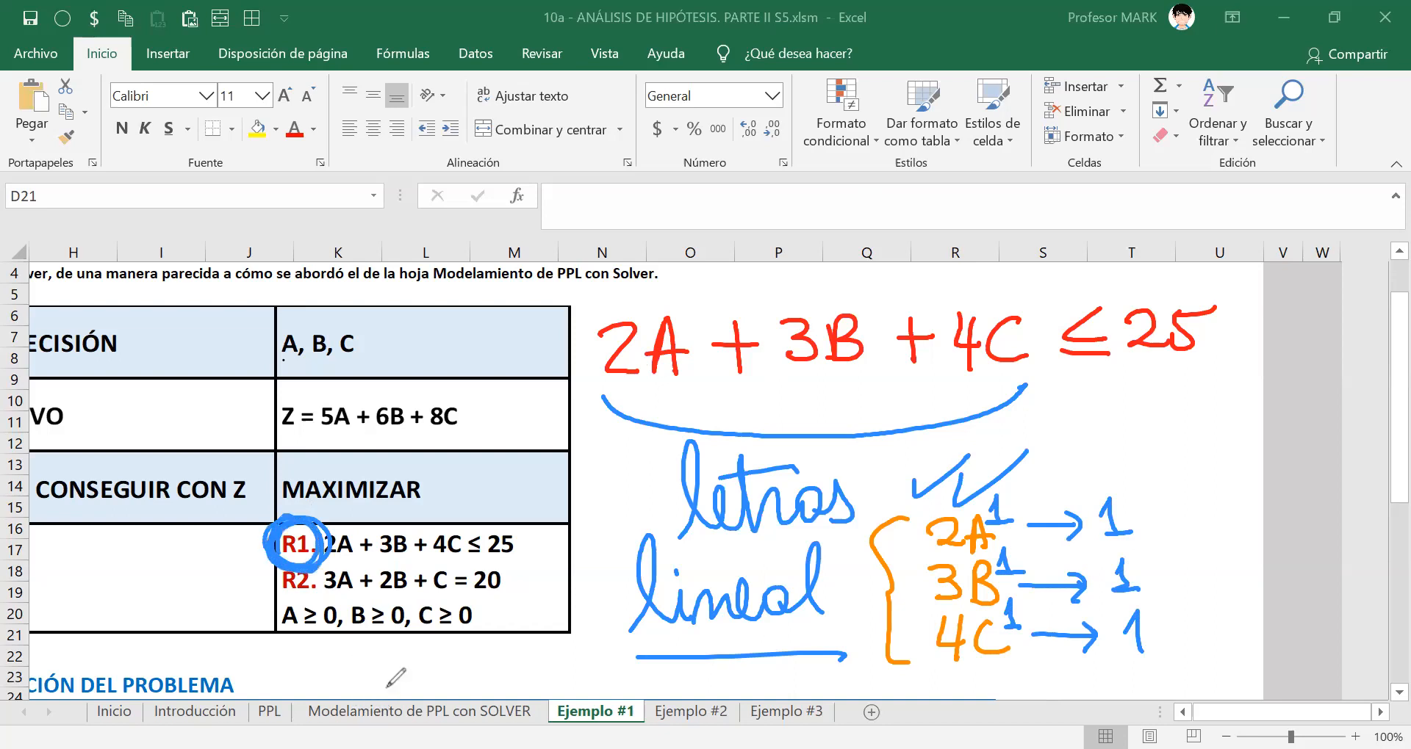
left_click_drag(522, 528, 585, 494)
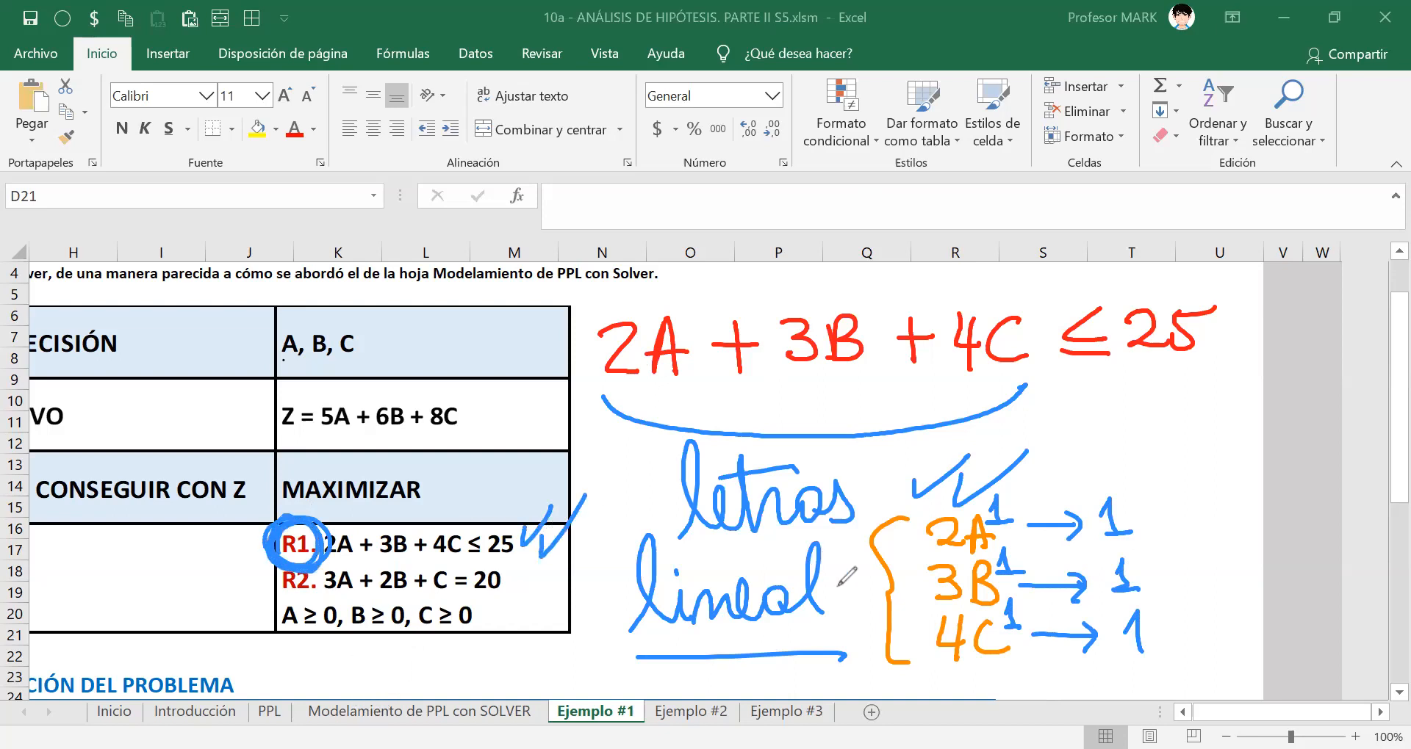
left_click(982, 182)
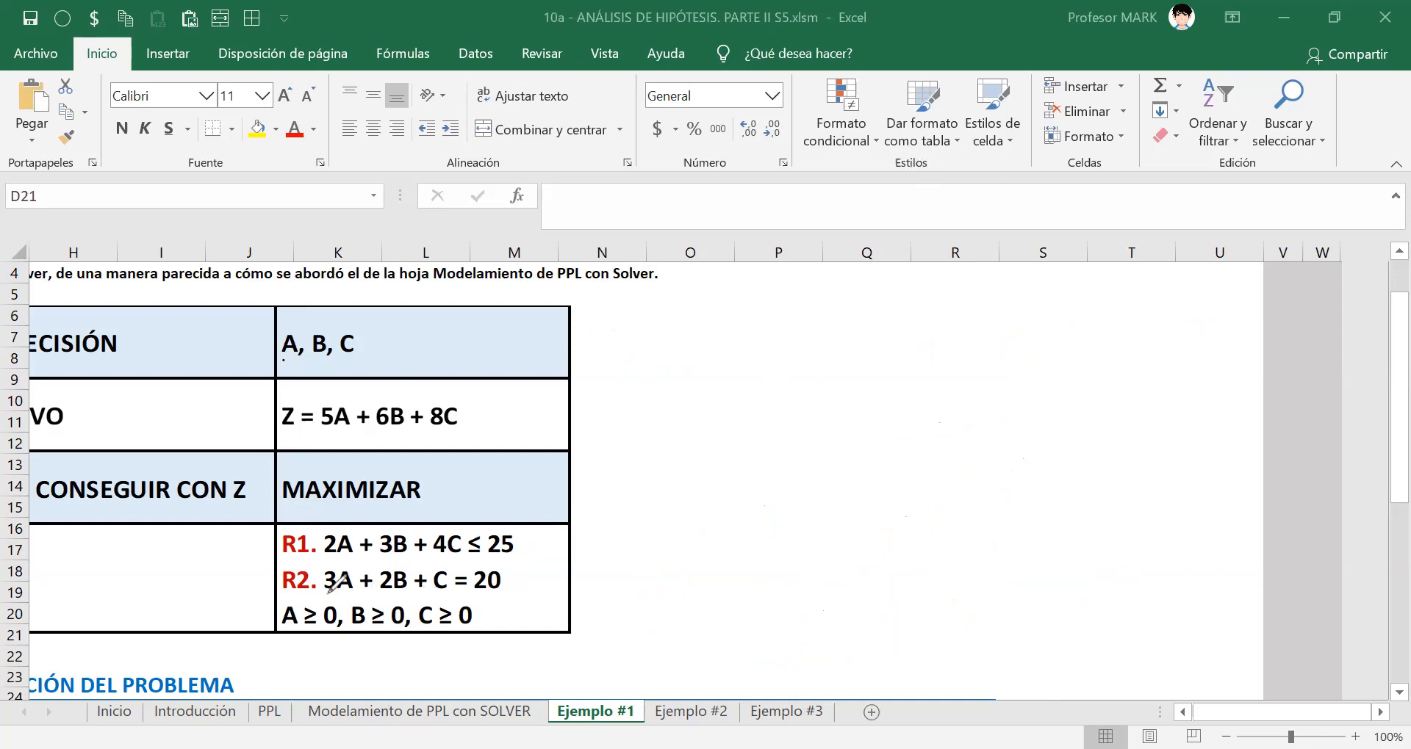
Underline the R2 constraint in the table and handwrite 3A + 2B + C = 20 in blue beside it.
left_click_drag(324, 596, 470, 590)
mouse_move(633, 323)
left_mouse_down()
mouse_move(631, 361)
mouse_move(696, 362)
mouse_move(713, 340)
mouse_move(737, 360)
mouse_move(759, 336)
mouse_move(808, 352)
left_mouse_up()
mouse_move(821, 317)
left_mouse_down()
mouse_move(820, 356)
mouse_move(875, 354)
left_mouse_up()
mouse_move(869, 338)
left_mouse_down()
mouse_move(959, 351)
mouse_move(1039, 320)
mouse_move(1042, 335)
mouse_move(1123, 343)
left_mouse_up()
mouse_move(1151, 306)
left_mouse_down()
mouse_move(1152, 341)
mouse_move(1153, 308)
left_mouse_up()
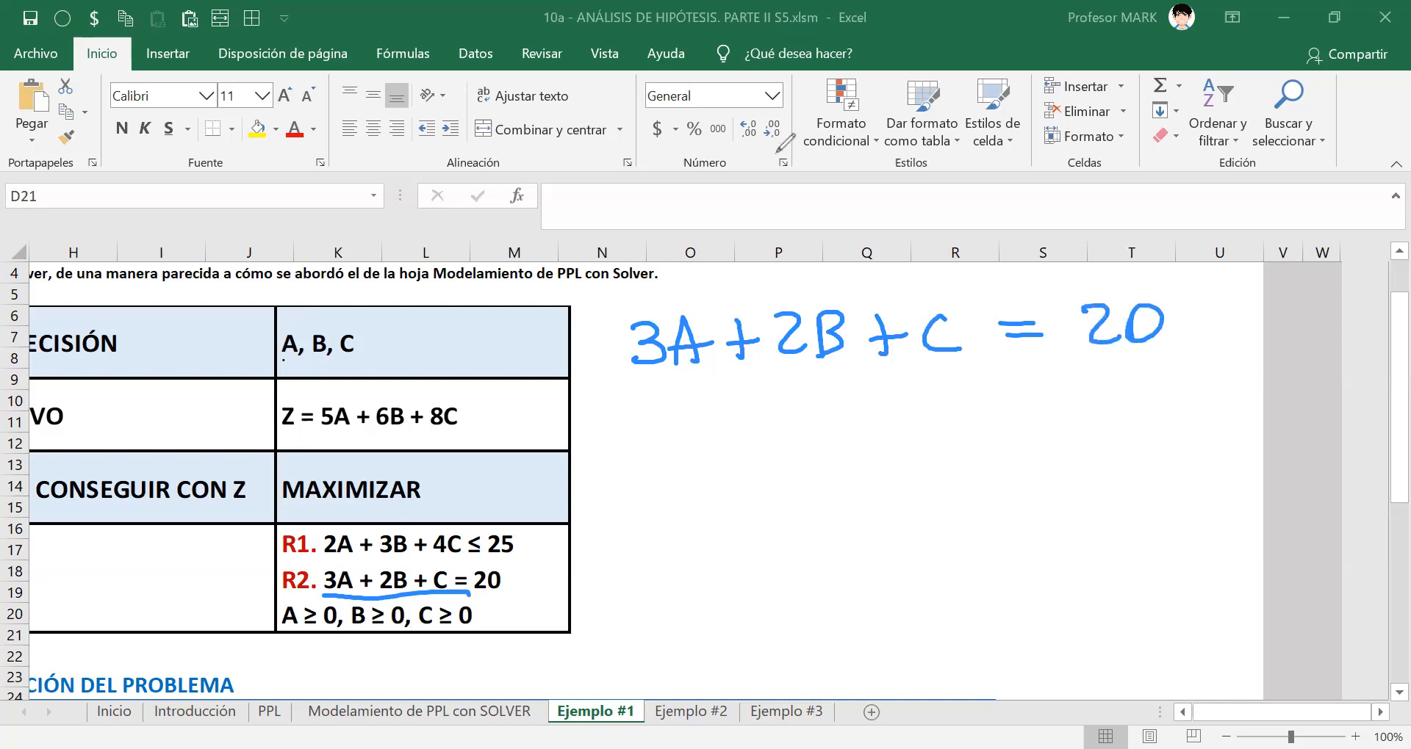
Underline both sides of the handwritten equation in red, labelling the terms "letras" and the 20 "n°".
key("r")
left_click_drag(640, 381, 954, 361)
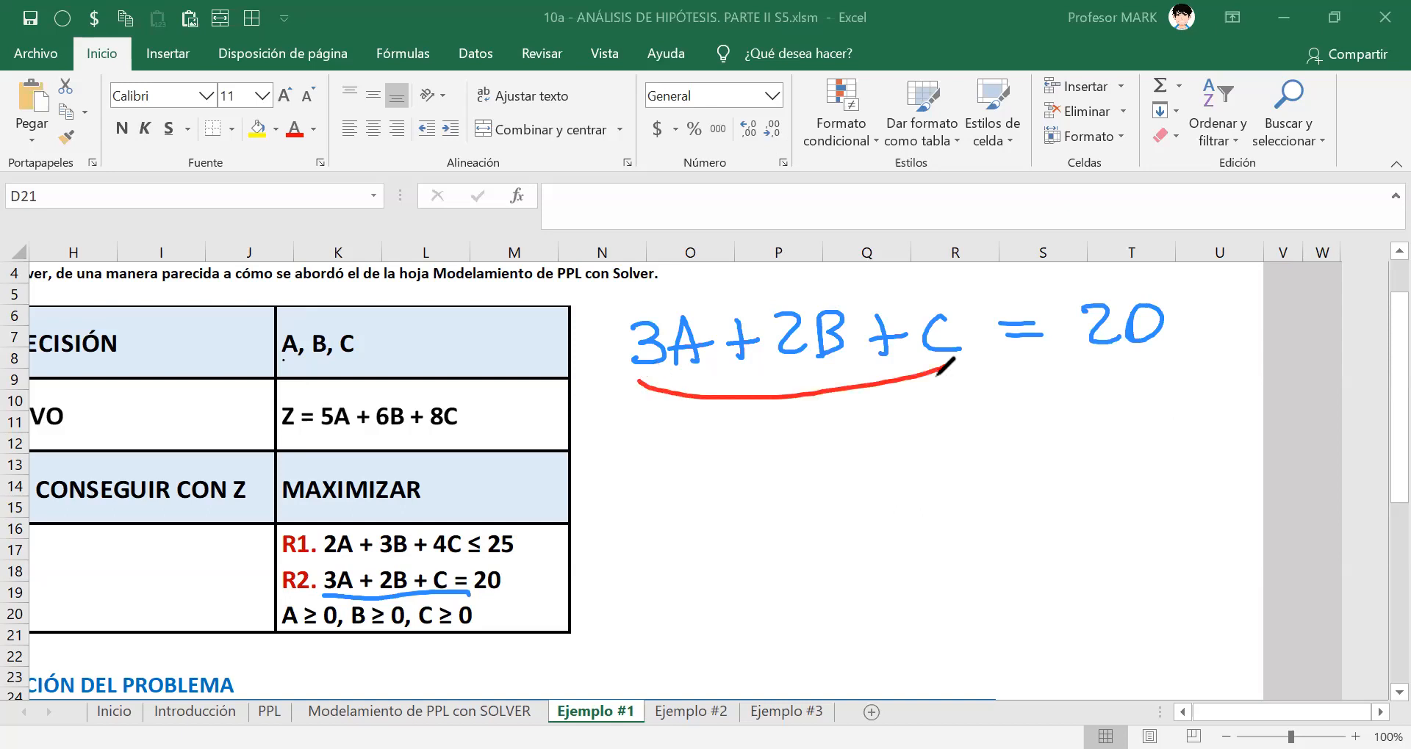
mouse_move(738, 413)
left_mouse_down()
mouse_move(723, 483)
mouse_move(845, 451)
mouse_move(876, 462)
left_mouse_up()
left_click_drag(757, 438, 802, 430)
left_click_drag(1070, 371, 1167, 354)
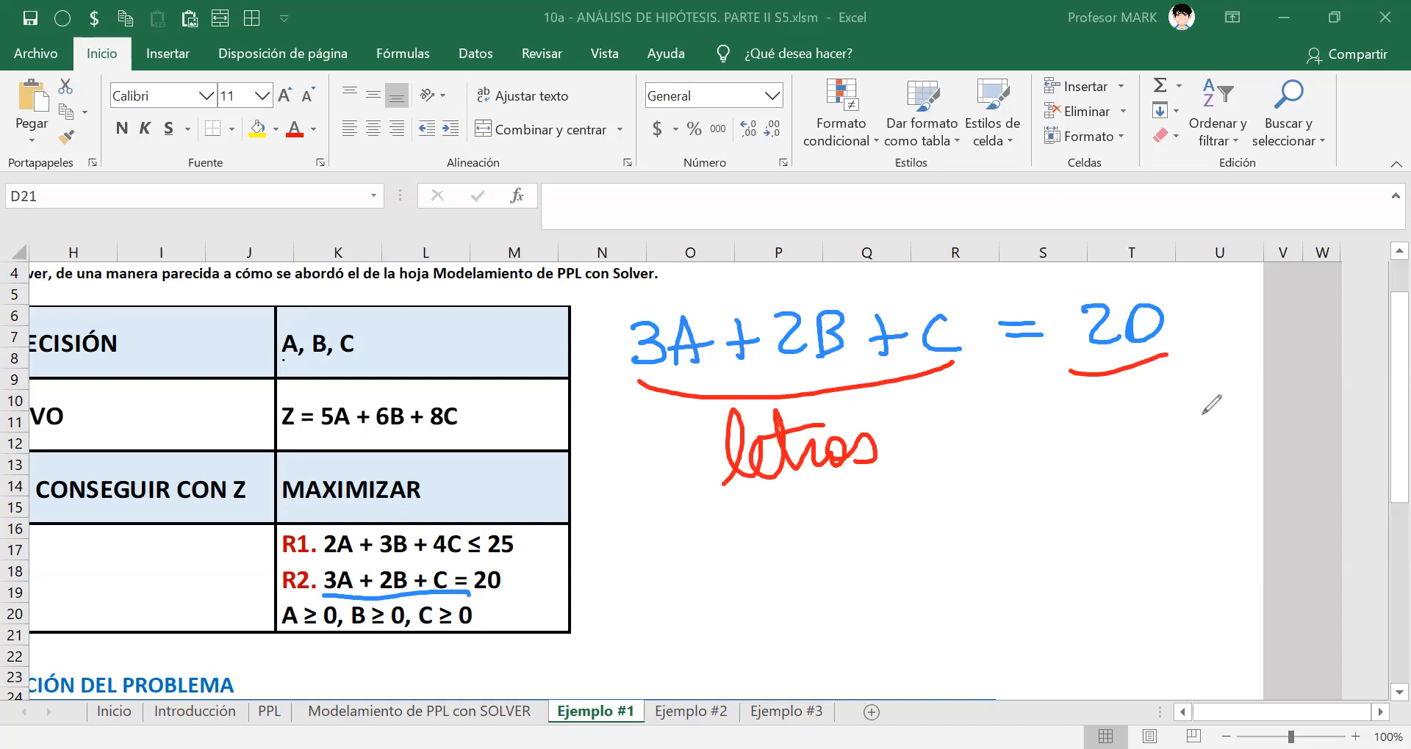
mouse_move(1083, 443)
left_mouse_down()
mouse_move(1095, 415)
mouse_move(1126, 438)
left_mouse_up()
left_click_drag(1147, 387, 1144, 389)
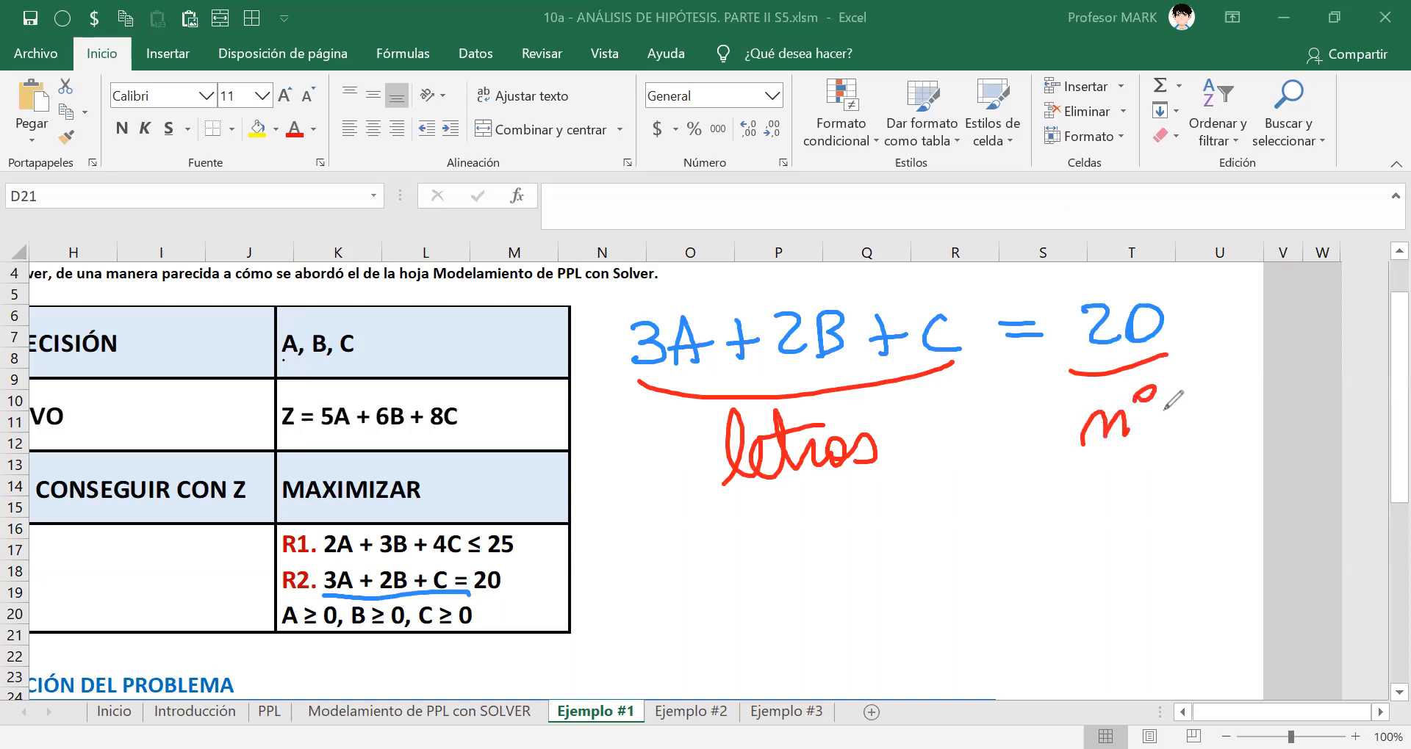
Circle the handwritten equation's equals sign in red and write "=" in quotation marks beneath it.
mouse_move(1025, 297)
left_mouse_down()
mouse_move(1044, 363)
mouse_move(1070, 379)
mouse_move(1051, 294)
left_mouse_up()
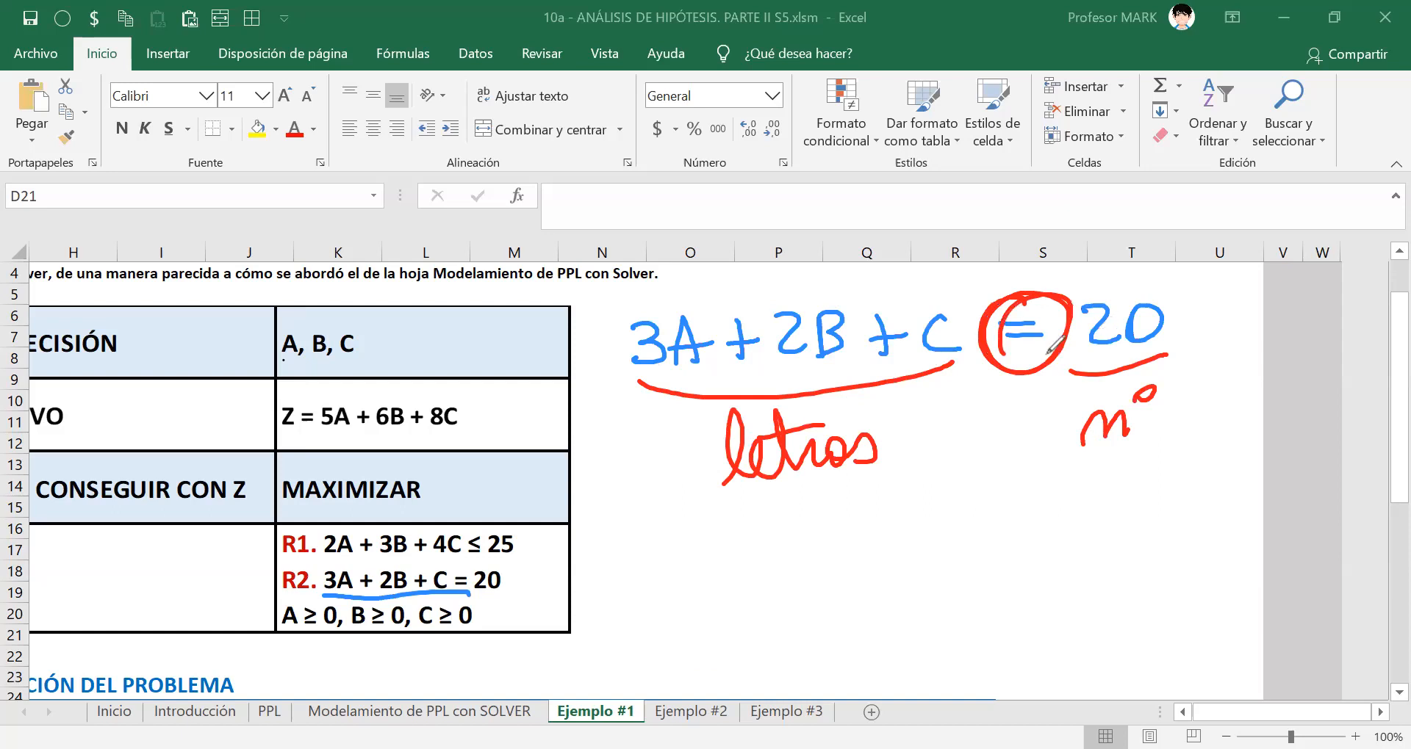
mouse_move(988, 388)
left_mouse_down()
mouse_move(989, 405)
mouse_move(1029, 404)
left_mouse_up()
mouse_move(1009, 413)
left_mouse_down()
mouse_move(1032, 415)
mouse_move(1043, 396)
left_mouse_up()
left_click_drag(1053, 379, 1052, 396)
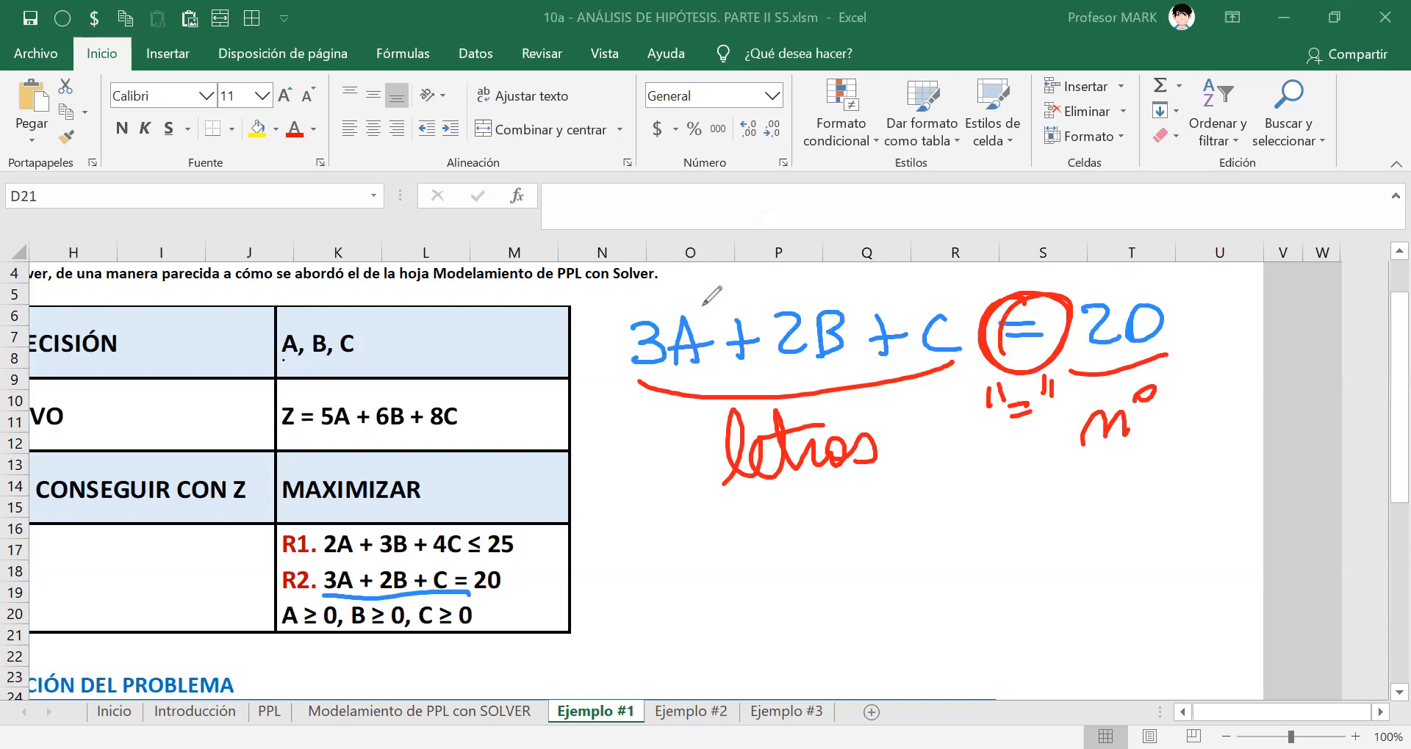
Add green exponents 1 to A, B and C, parenthesize the 3A term, and point an arrow to an underlined "lineal".
left_click_drag(626, 314, 637, 383)
left_click_drag(698, 301, 710, 362)
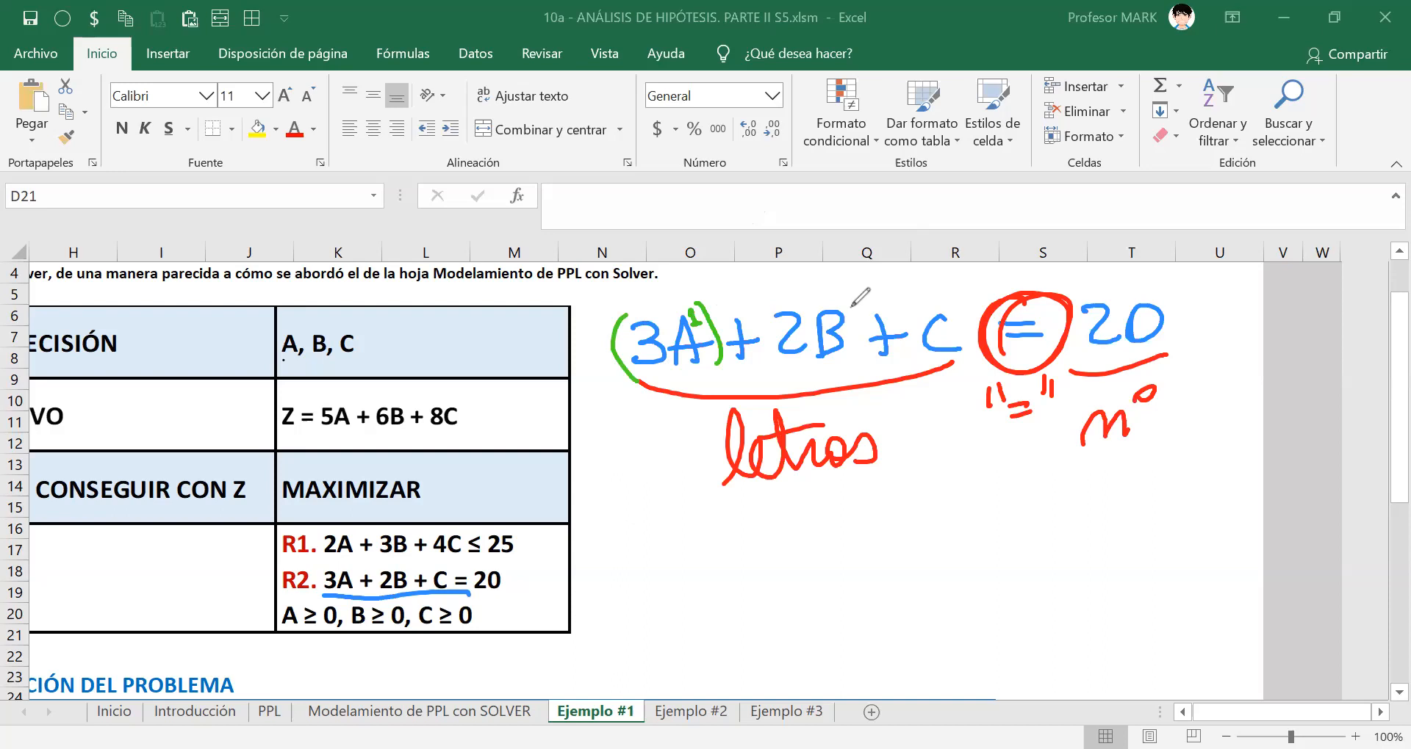
left_click_drag(850, 307, 854, 321)
mouse_move(616, 384)
left_mouse_down()
mouse_move(702, 555)
mouse_move(682, 581)
mouse_move(768, 548)
mouse_move(792, 563)
mouse_move(882, 562)
left_mouse_up()
left_click(902, 567)
left_click_drag(718, 628, 890, 617)
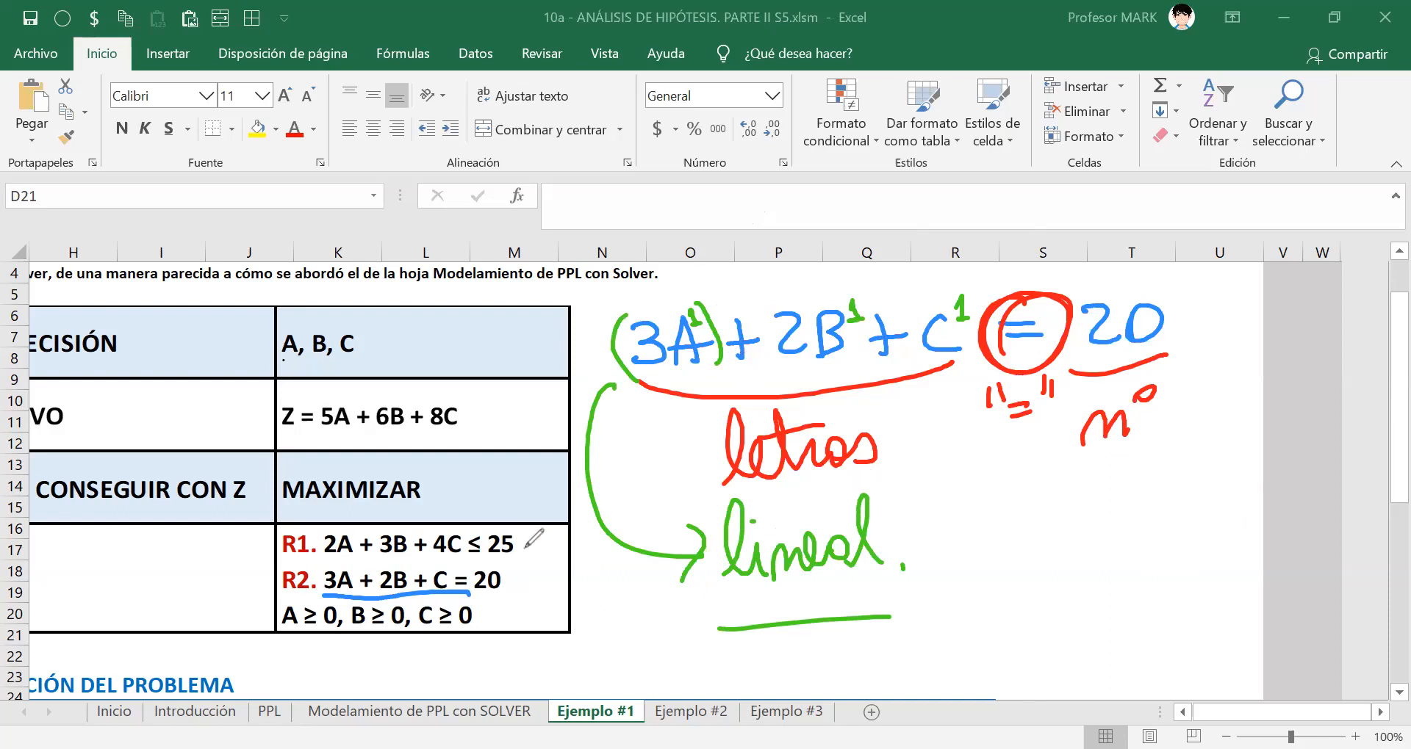
Tick the R2 constraint in the table in green and circle the comparison signs of R2 and R1.
left_click_drag(508, 581, 563, 555)
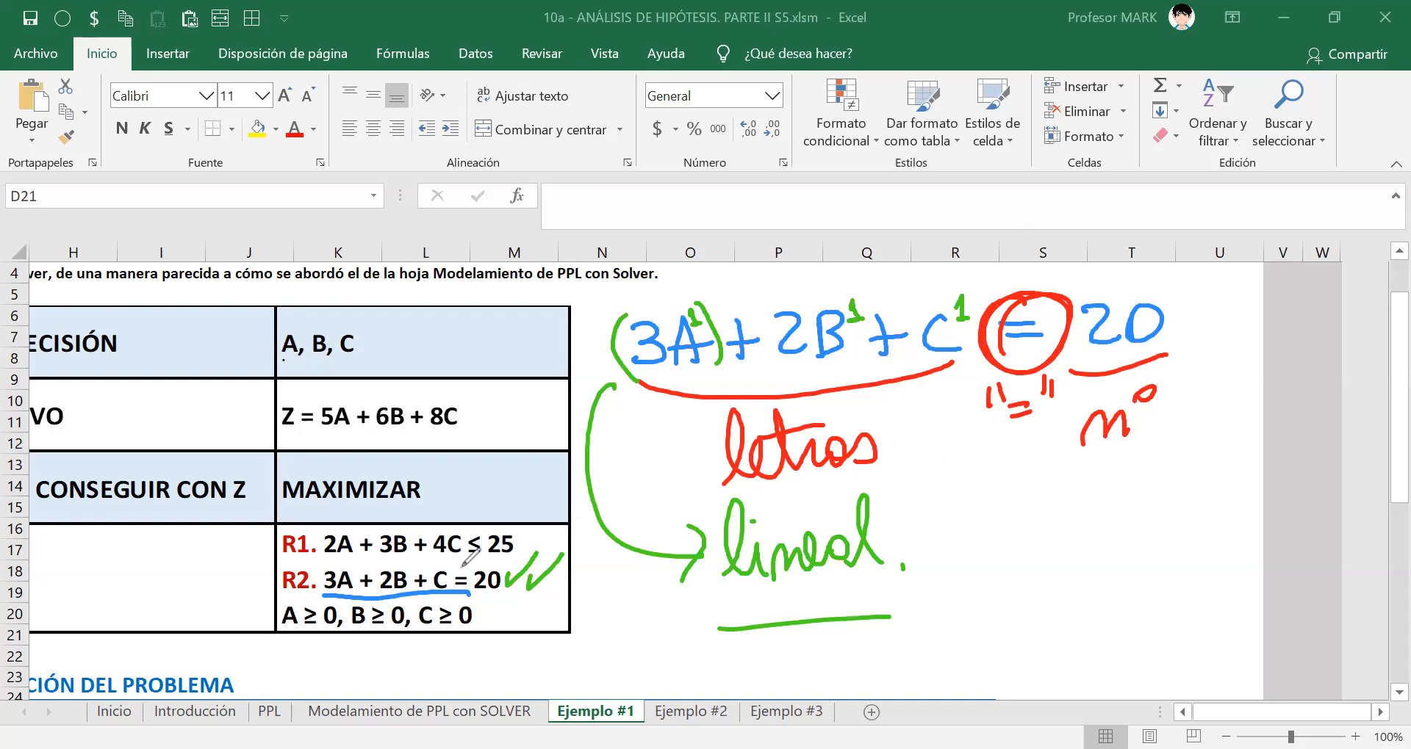
left_click_drag(454, 570, 476, 604)
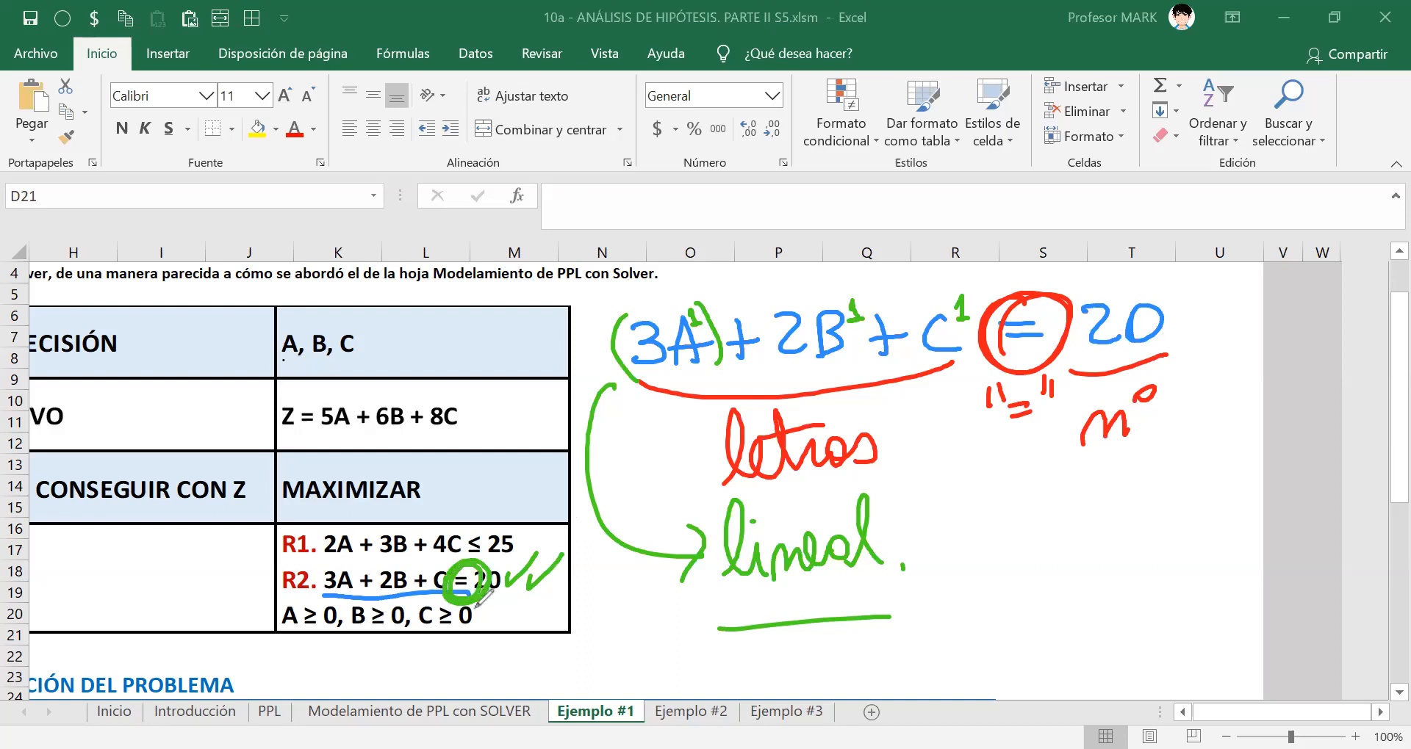
mouse_move(474, 537)
left_mouse_down()
mouse_move(457, 548)
mouse_move(485, 523)
left_mouse_up()
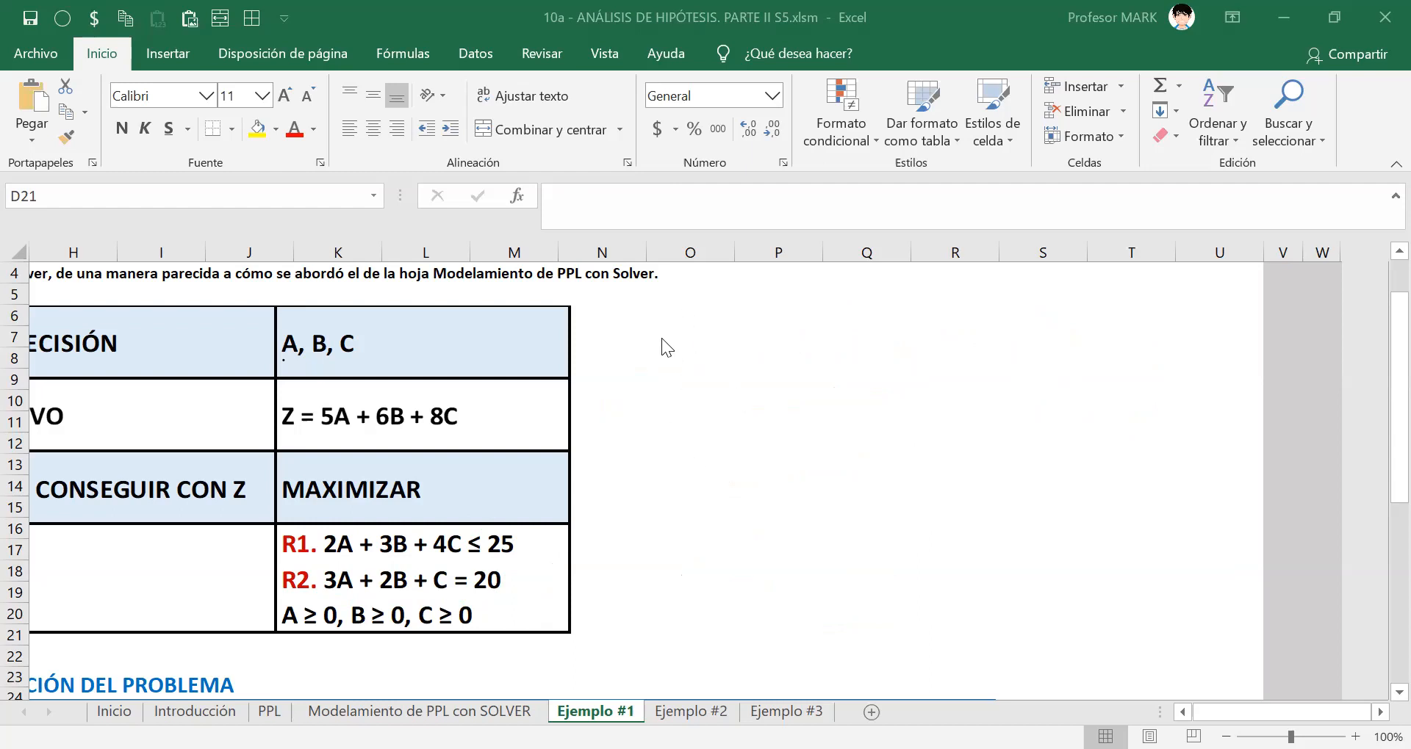
Handwrite A ≥ 0, B ≥ 0 and C ≥ 0 in red on separate lines and underline the last one.
mouse_move(638, 390)
left_mouse_down()
mouse_move(672, 386)
mouse_move(668, 357)
mouse_move(703, 380)
left_mouse_up()
left_click_drag(737, 354, 717, 383)
left_click_drag(770, 337, 768, 339)
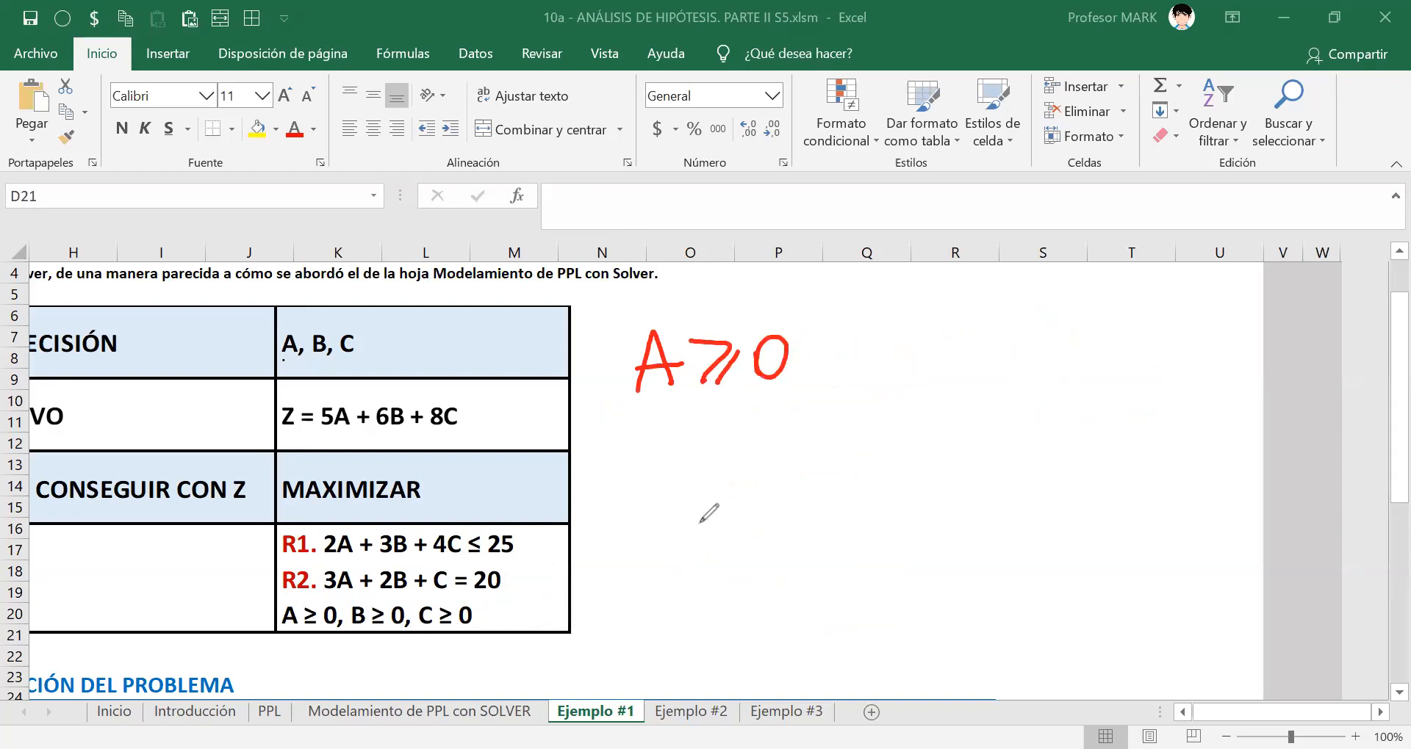
left_click_drag(654, 430, 657, 474)
mouse_move(656, 419)
left_mouse_down()
mouse_move(639, 431)
mouse_move(746, 441)
mouse_move(667, 535)
mouse_move(724, 570)
left_mouse_up()
left_click_drag(764, 525, 763, 527)
left_click_drag(665, 590, 803, 588)
Group the three inequalities with a red brace and label it "Rest. no negatividad", underlined.
mouse_move(849, 320)
left_mouse_down()
mouse_move(856, 529)
mouse_move(812, 580)
left_mouse_up()
left_click_drag(892, 340, 908, 404)
left_click_drag(892, 335, 978, 393)
left_click_drag(1017, 303, 1018, 314)
left_click_drag(1085, 380, 1170, 355)
mouse_move(909, 474)
left_mouse_down()
mouse_move(915, 489)
mouse_move(969, 476)
mouse_move(1003, 514)
mouse_move(1061, 441)
mouse_move(1099, 441)
mouse_move(1102, 463)
mouse_move(1169, 412)
mouse_move(1205, 471)
mouse_move(1260, 477)
left_mouse_up()
left_click_drag(955, 541, 1202, 535)
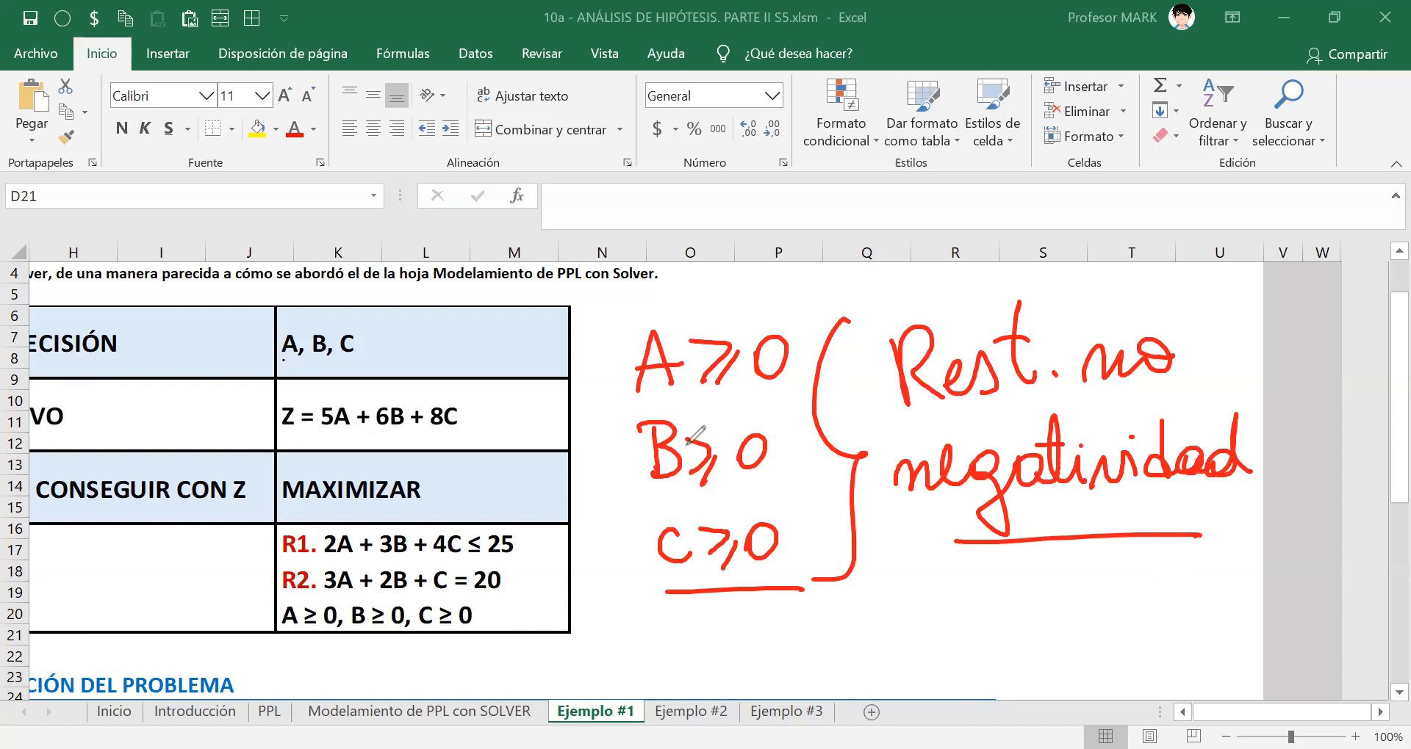
Circle the decision variables A, B and C and the non-negativity conditions in the table in red.
mouse_move(292, 325)
left_mouse_down()
mouse_move(298, 345)
mouse_move(368, 309)
mouse_move(351, 315)
left_mouse_up()
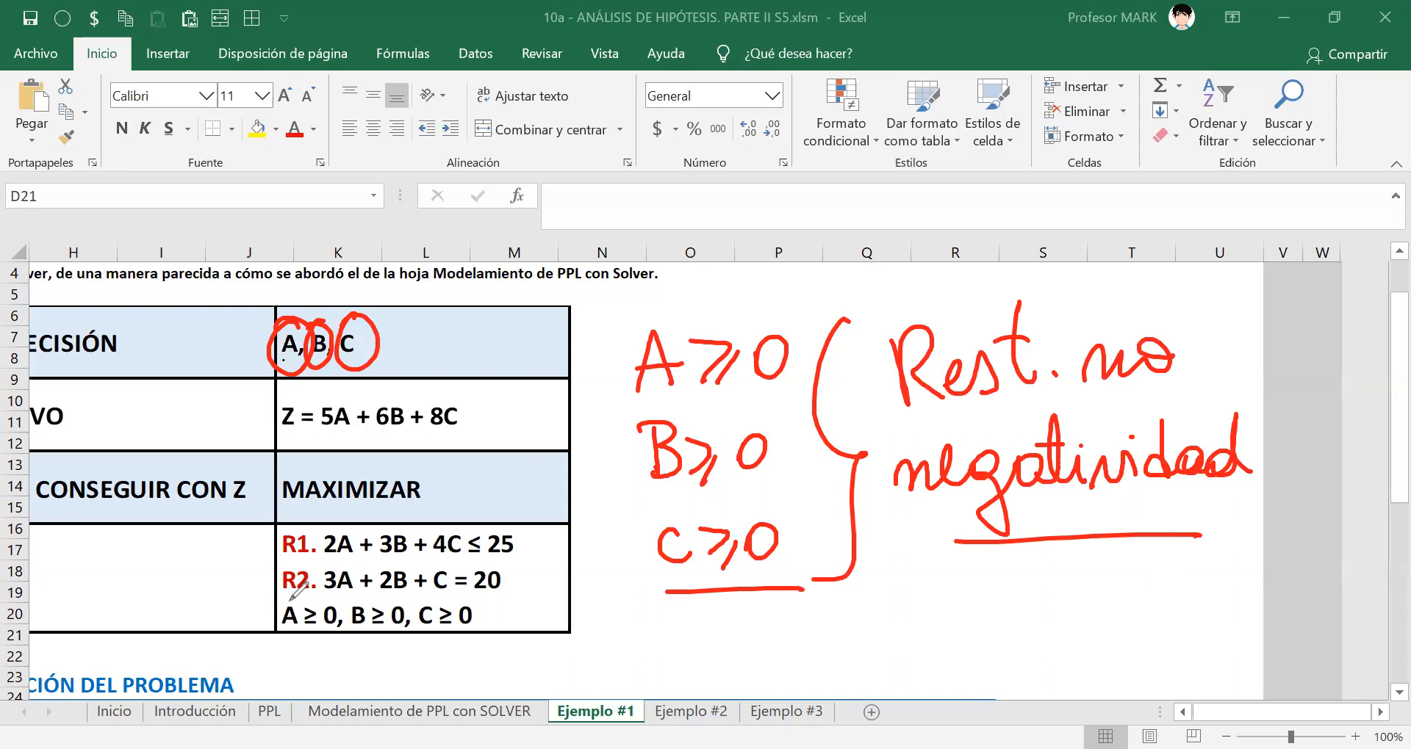
mouse_move(277, 599)
left_mouse_down()
mouse_move(399, 585)
mouse_move(490, 630)
mouse_move(274, 650)
mouse_move(298, 590)
left_mouse_up()
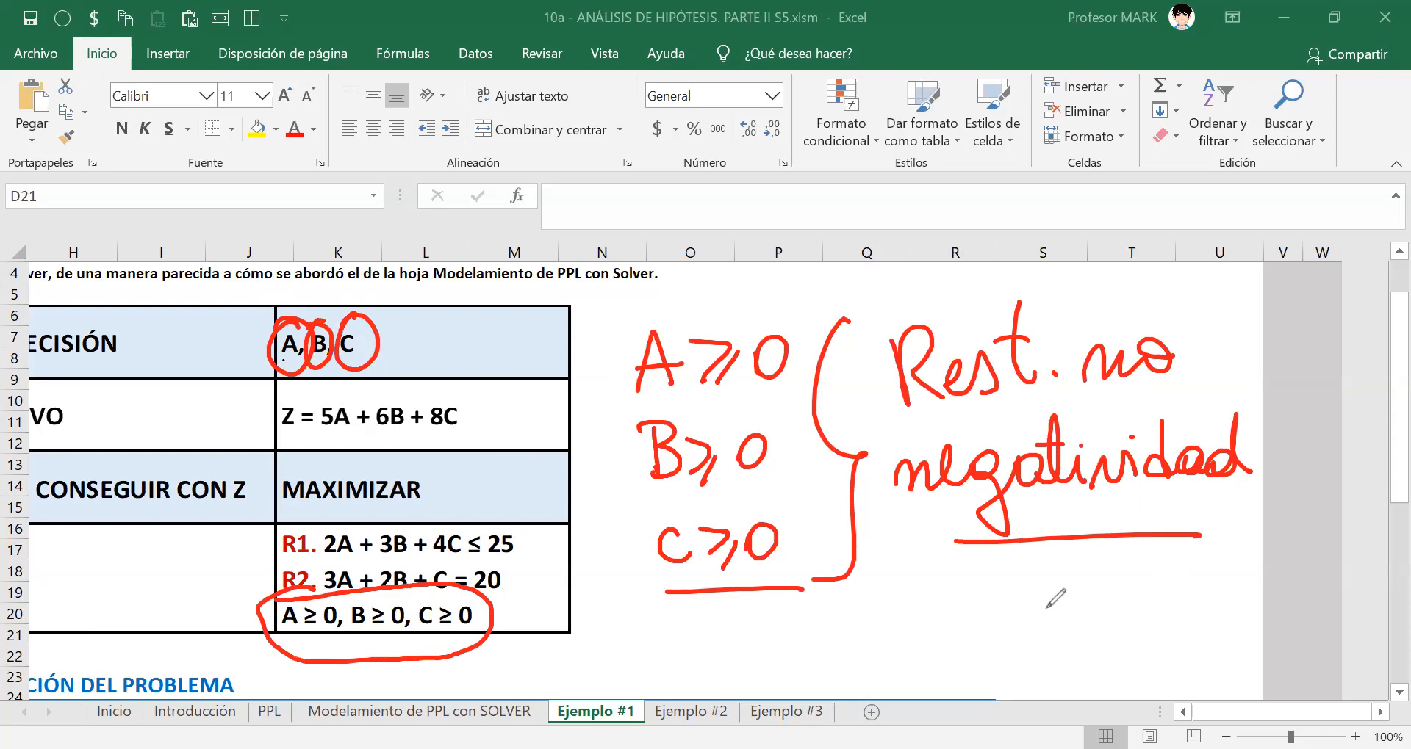
Handwrite the counterexample B < -2 below "negatividad" and clear all the drawings.
left_click_drag(950, 581, 955, 631)
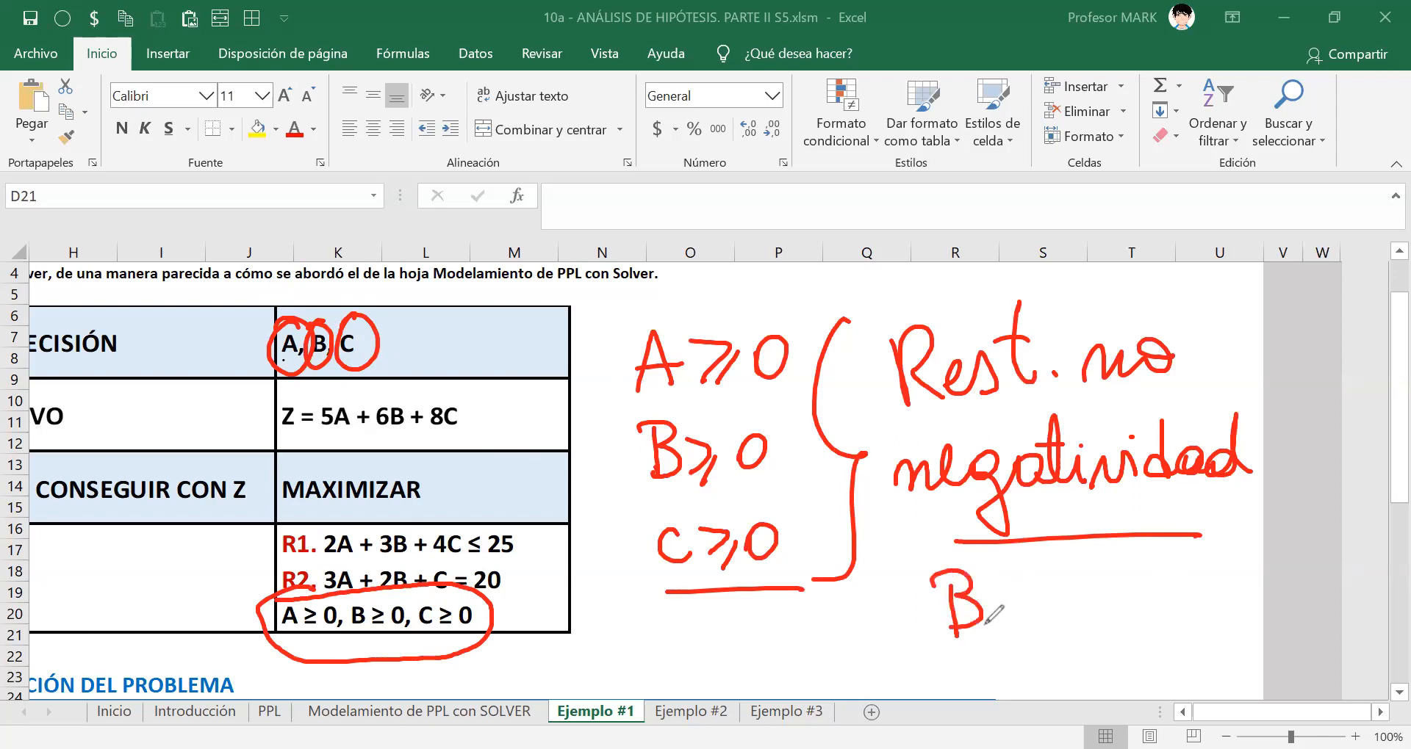
left_click_drag(1031, 579, 1034, 617)
left_click_drag(1047, 596, 1133, 611)
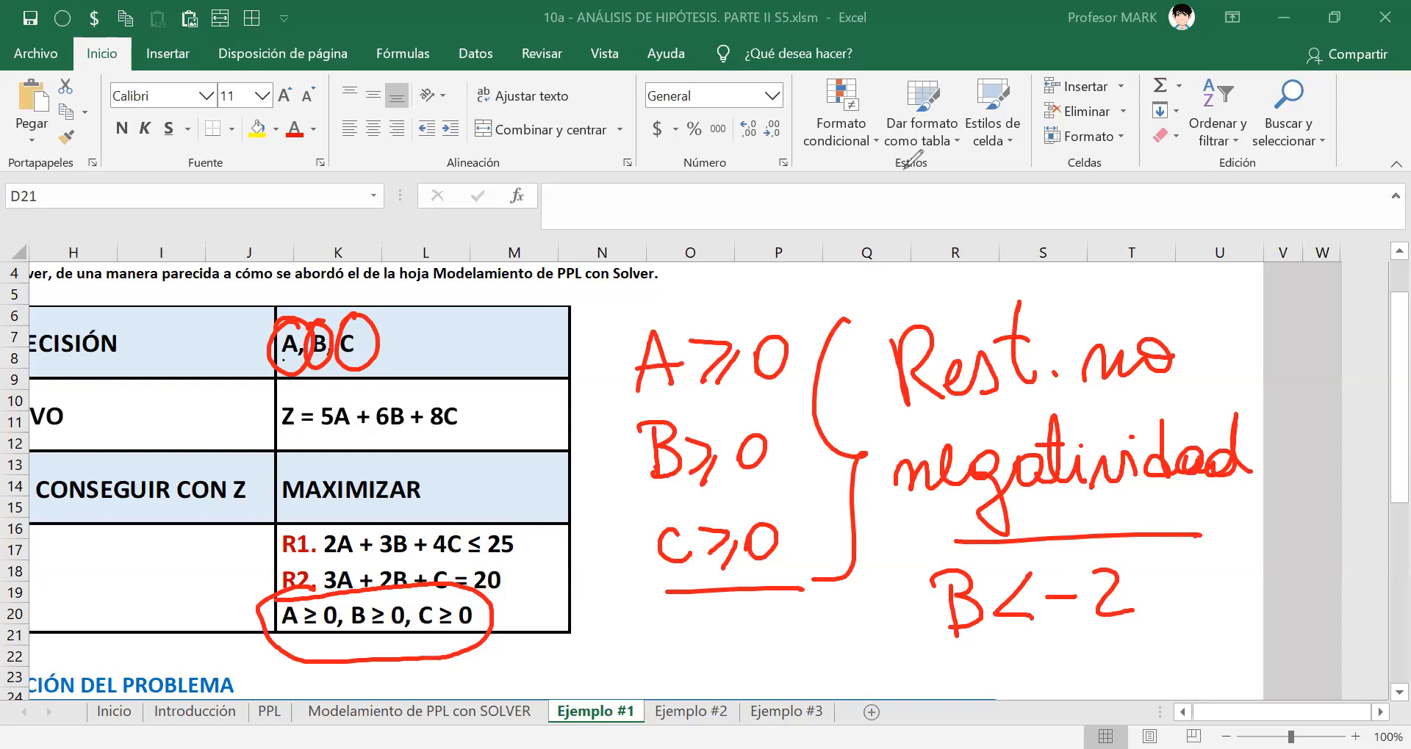
key("Escape")
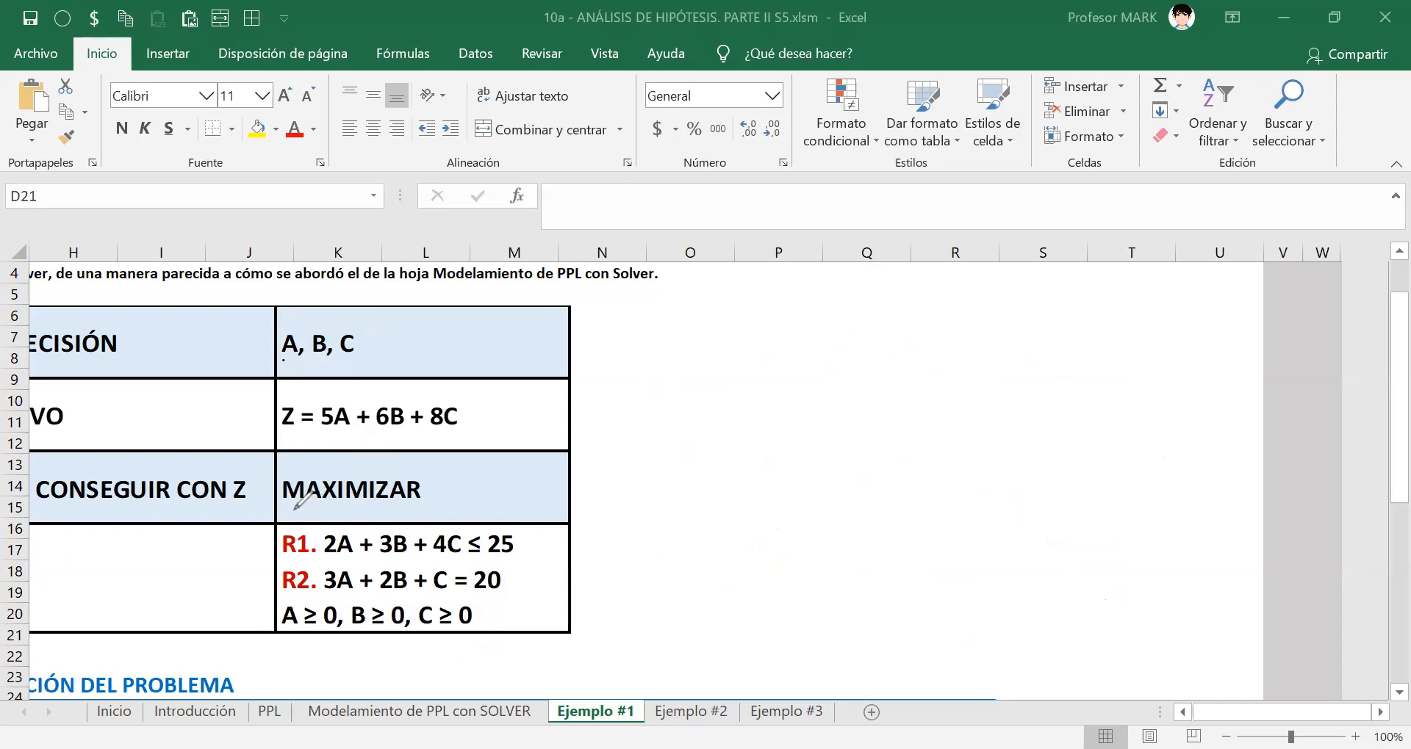
Circle MAXIMIZAR in the table and handwrite A, B and C in a column, each followed by an arrow.
mouse_move(287, 510)
left_mouse_down()
mouse_move(422, 505)
mouse_move(439, 481)
mouse_move(268, 491)
mouse_move(443, 507)
left_mouse_up()
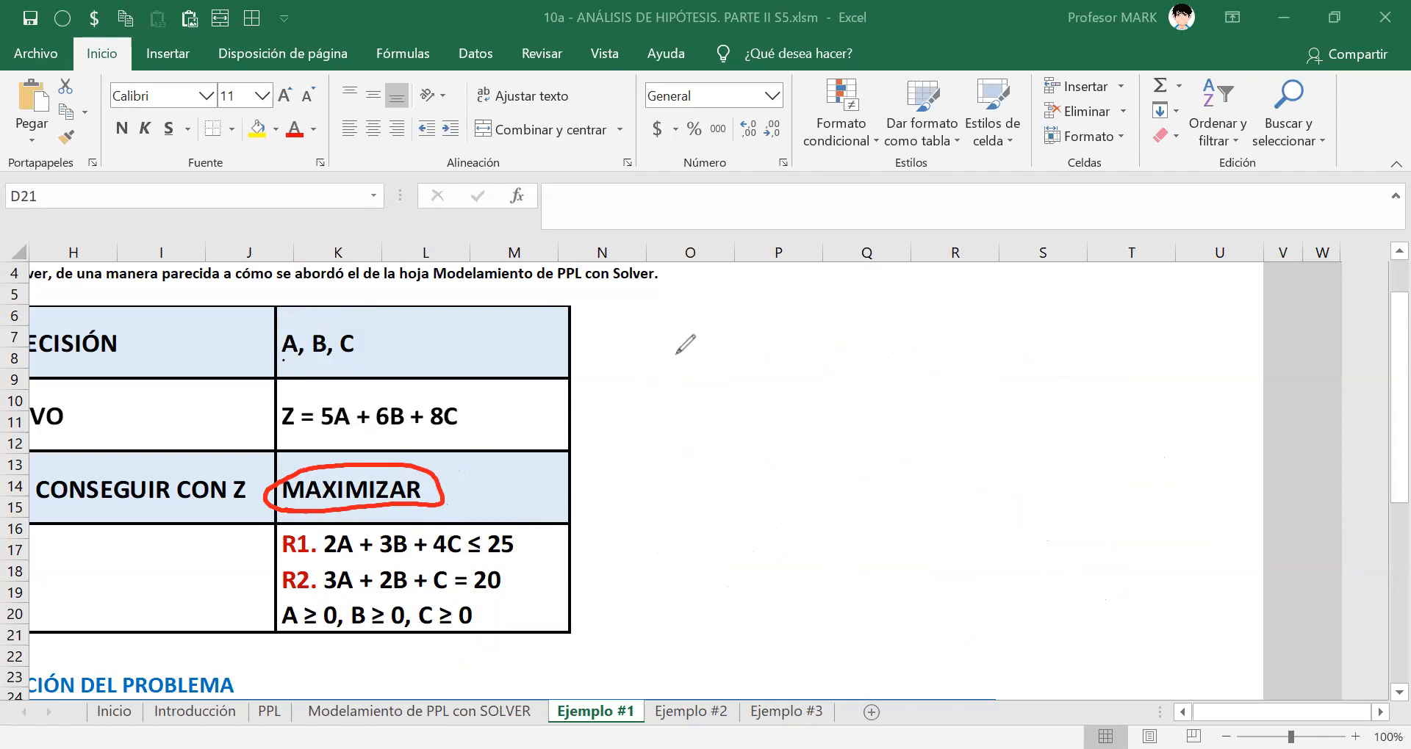
left_click_drag(665, 390, 694, 363)
mouse_move(667, 423)
left_mouse_down()
mouse_move(668, 472)
mouse_move(704, 533)
left_mouse_up()
mouse_move(710, 365)
left_mouse_down()
mouse_move(756, 365)
mouse_move(751, 391)
left_mouse_up()
mouse_move(709, 451)
left_mouse_down()
mouse_move(757, 451)
mouse_move(754, 470)
left_mouse_up()
left_click_drag(701, 519, 757, 519)
left_click_drag(749, 503, 751, 537)
Write +∞ after each of the three arrows and draw a line under the list.
left_click_drag(813, 338, 812, 380)
mouse_move(794, 365)
left_mouse_down()
mouse_move(885, 378)
mouse_move(869, 366)
left_mouse_up()
mouse_move(801, 432)
left_mouse_down()
mouse_move(800, 464)
mouse_move(823, 448)
left_mouse_up()
left_click_drag(857, 441, 862, 450)
mouse_move(800, 502)
left_mouse_down()
mouse_move(798, 535)
mouse_move(814, 519)
left_mouse_up()
left_click_drag(839, 514, 866, 517)
left_click_drag(648, 568, 898, 584)
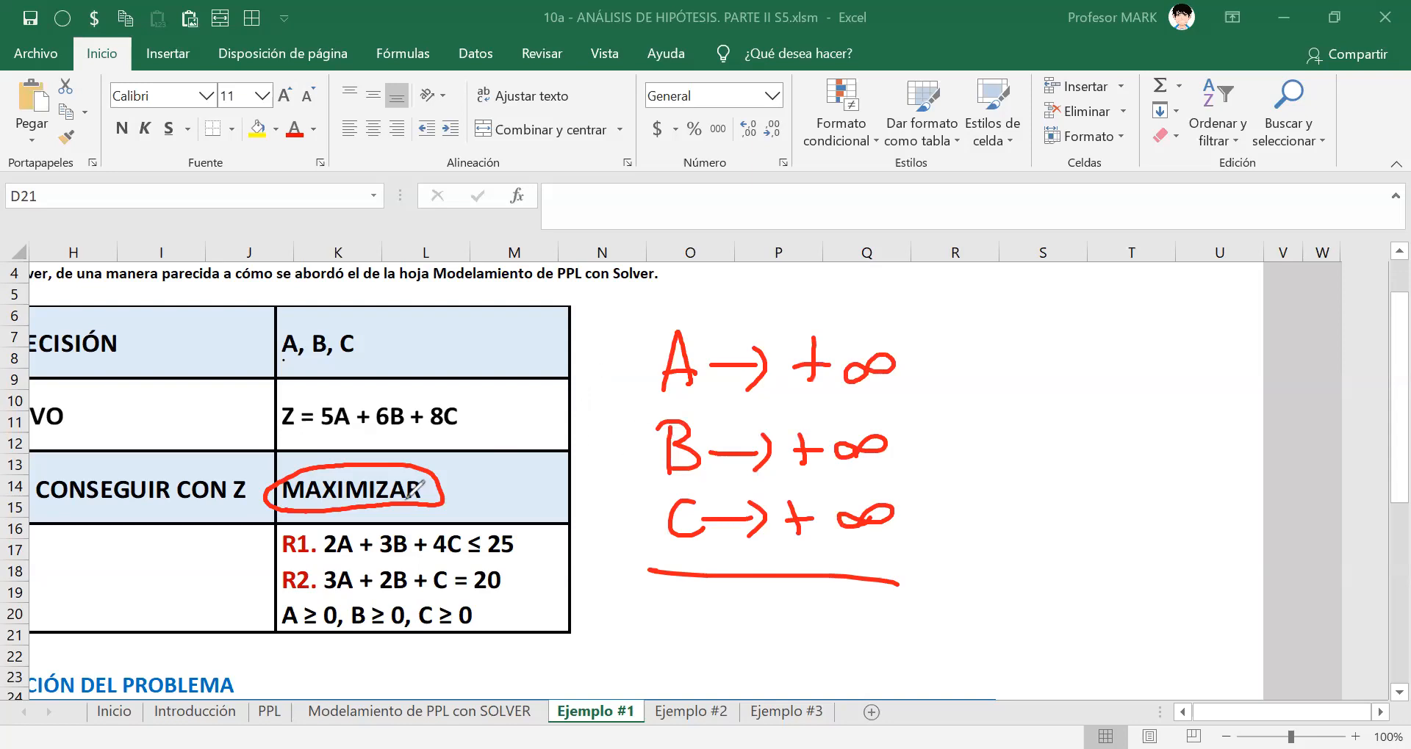
Underline the variable terms in the objective function Z and in constraints R1 and R2 in red.
left_click_drag(343, 436, 474, 427)
left_click_drag(324, 562, 427, 558)
left_click_drag(452, 555, 478, 556)
left_click_drag(327, 598, 359, 600)
left_click_drag(384, 600, 462, 603)
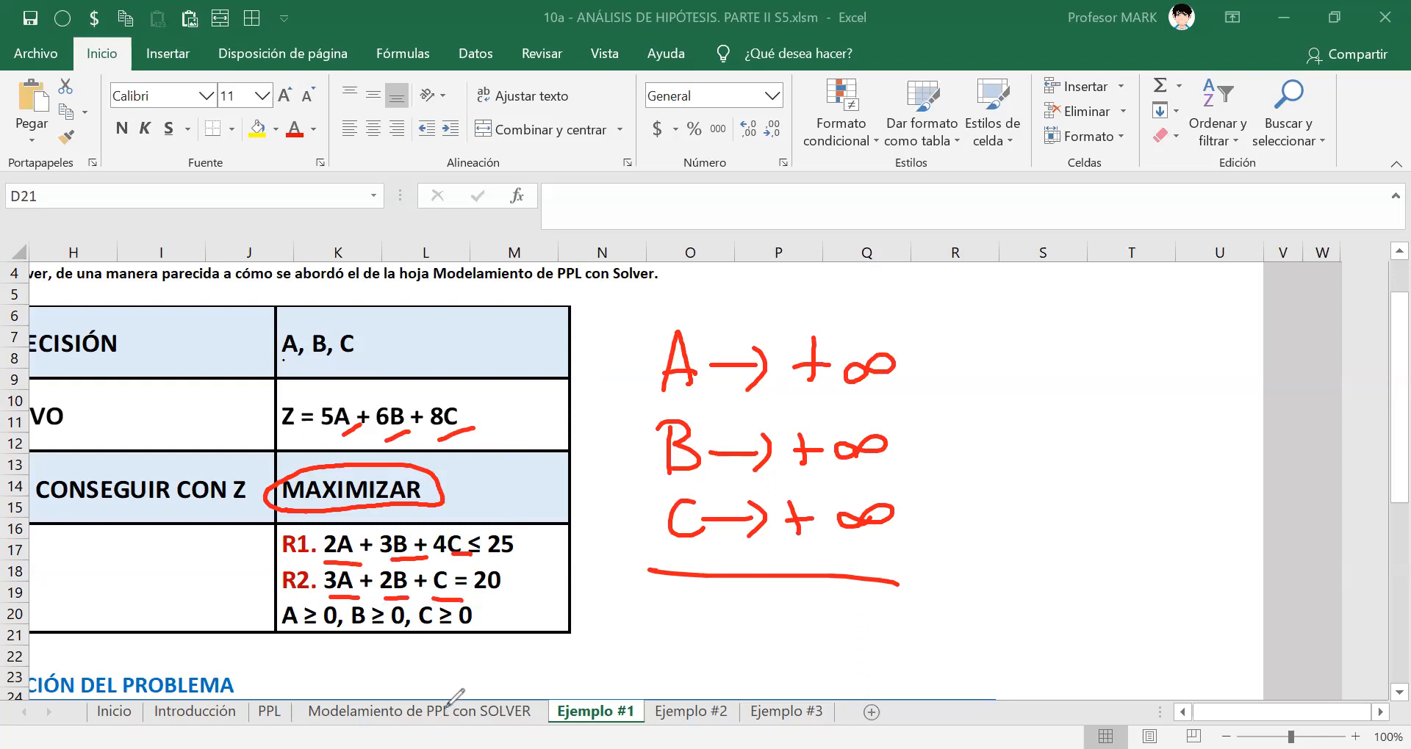
Handwrite the example A = 500 in red beside the +∞ list.
mouse_move(993, 345)
left_mouse_down()
mouse_move(982, 404)
mouse_move(1002, 401)
left_mouse_up()
left_click_drag(973, 383, 1044, 371)
mouse_move(1026, 387)
left_mouse_down()
mouse_move(1075, 392)
mouse_move(1094, 350)
left_mouse_up()
left_click_drag(1112, 351, 1138, 355)
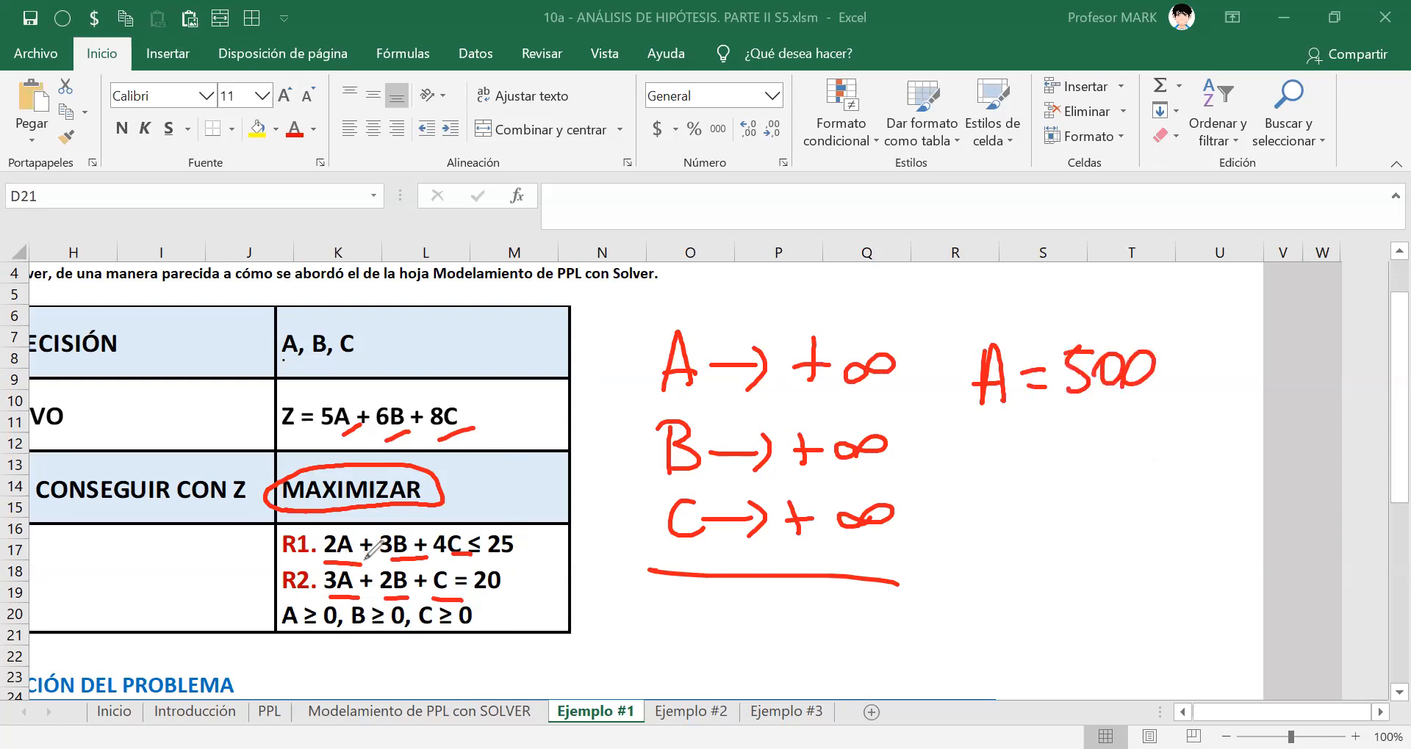
Handwrite the example B = 7.000.000 in red beneath A = 500.
left_click_drag(977, 412, 979, 463)
mouse_move(974, 413)
left_mouse_down()
mouse_move(977, 462)
mouse_move(1051, 439)
left_mouse_up()
mouse_move(1030, 456)
left_mouse_down()
mouse_move(1052, 456)
mouse_move(1065, 416)
mouse_move(1089, 457)
mouse_move(1104, 440)
left_mouse_up()
left_click(1113, 452)
left_click_drag(1135, 430, 1174, 434)
left_click_drag(1181, 454, 1210, 435)
left_click_drag(1233, 434, 1257, 435)
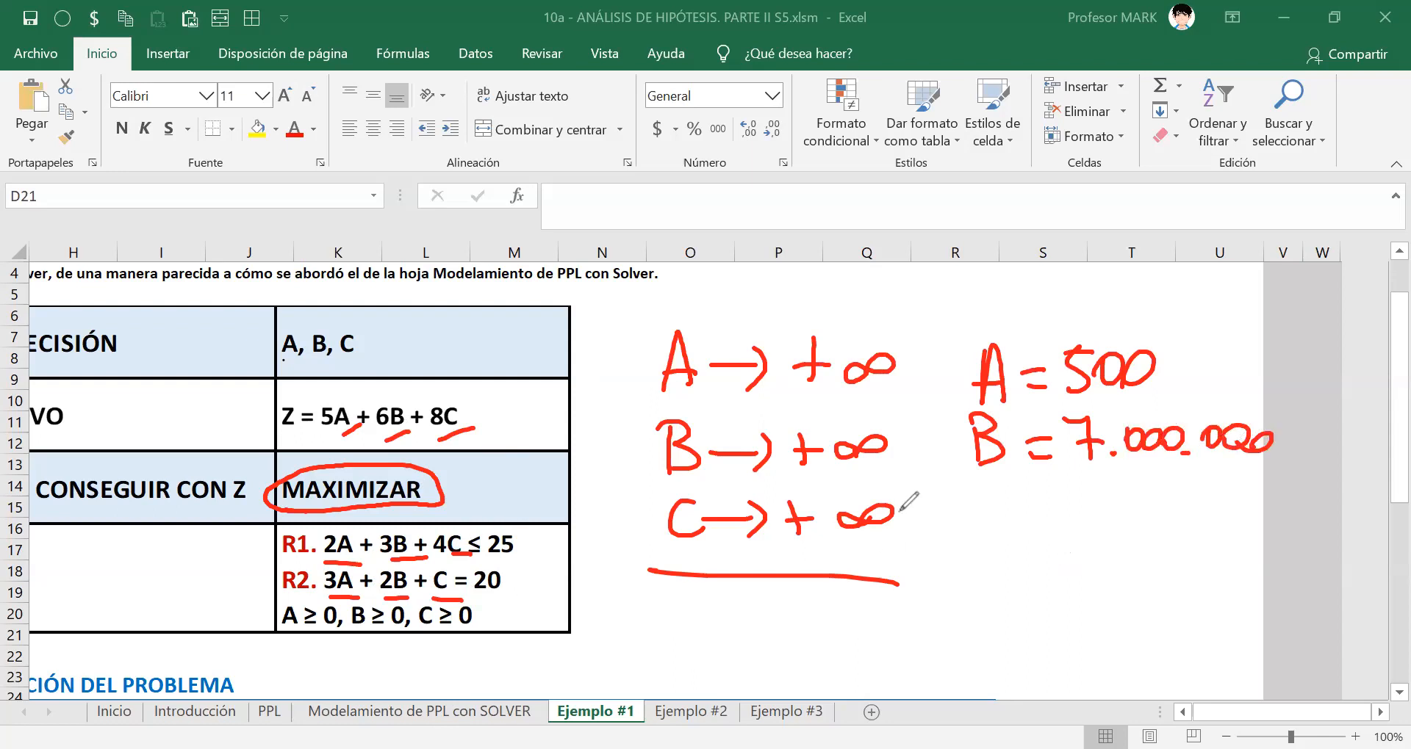
Handwrite the question ¿C? in red beneath the B = 7.000.000 example.
left_click_drag(1022, 509, 1023, 550)
left_click_drag(1045, 507, 1054, 531)
left_click(1053, 545)
left_click_drag(949, 535, 973, 558)
left_click(961, 507)
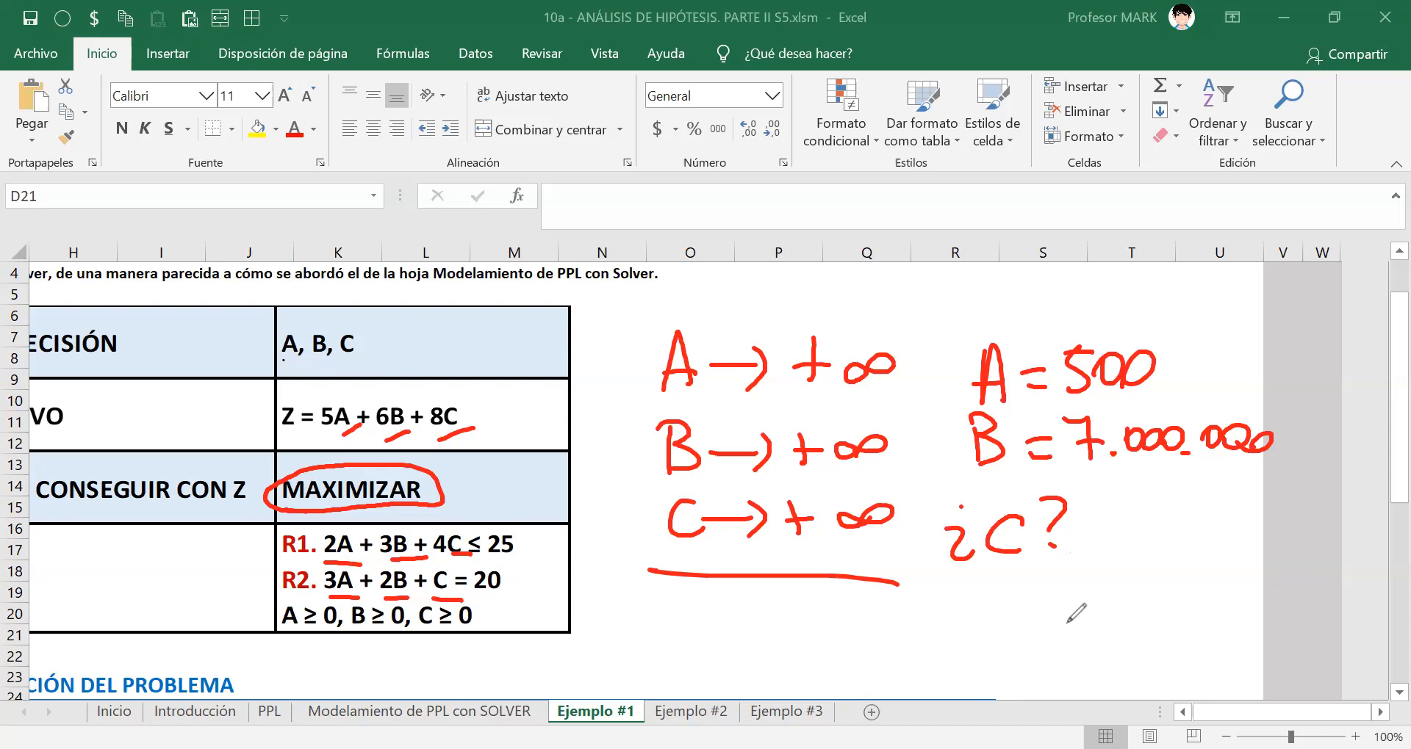
Underline the 7 of 7.000.000, mark a dash beside A = 500, and erase all the red handwriting.
left_click_drag(1086, 477, 1155, 476)
left_click_drag(1177, 380, 1218, 374)
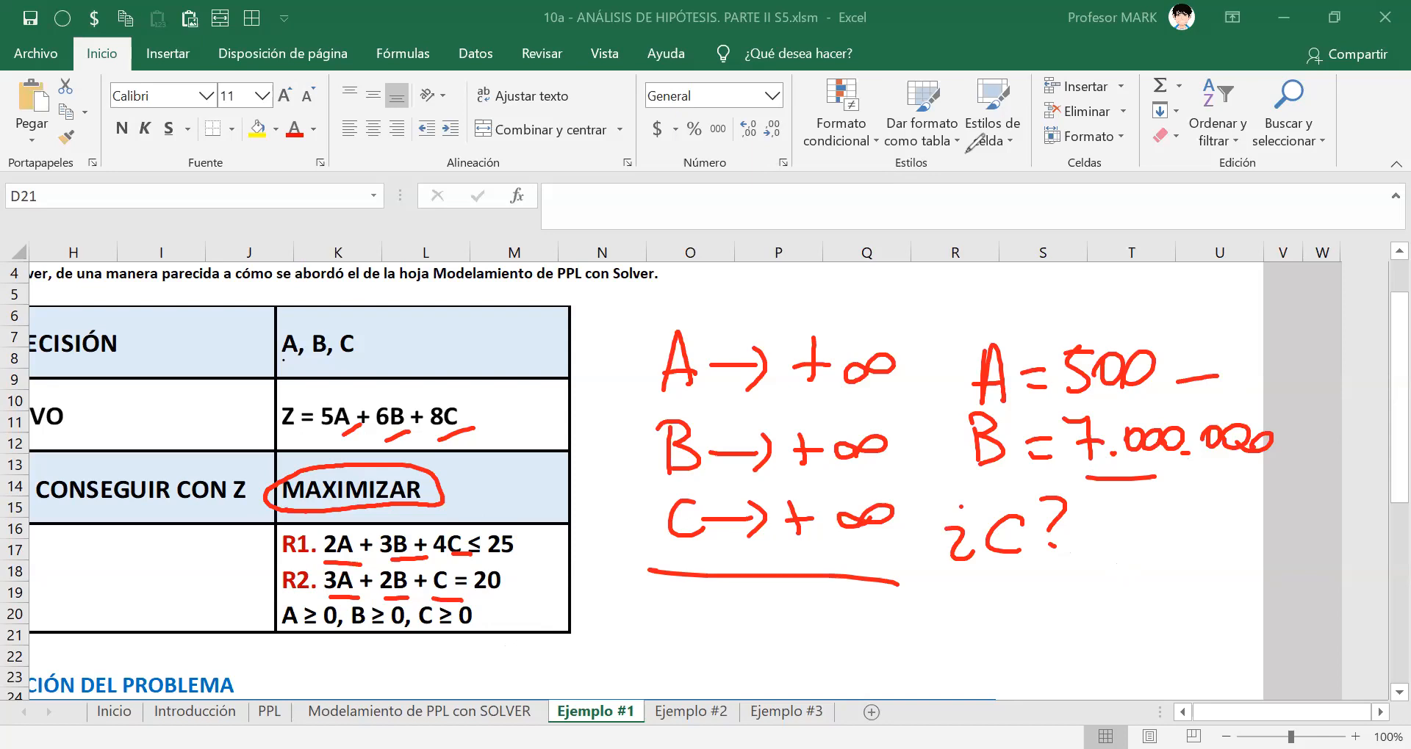
key("e")
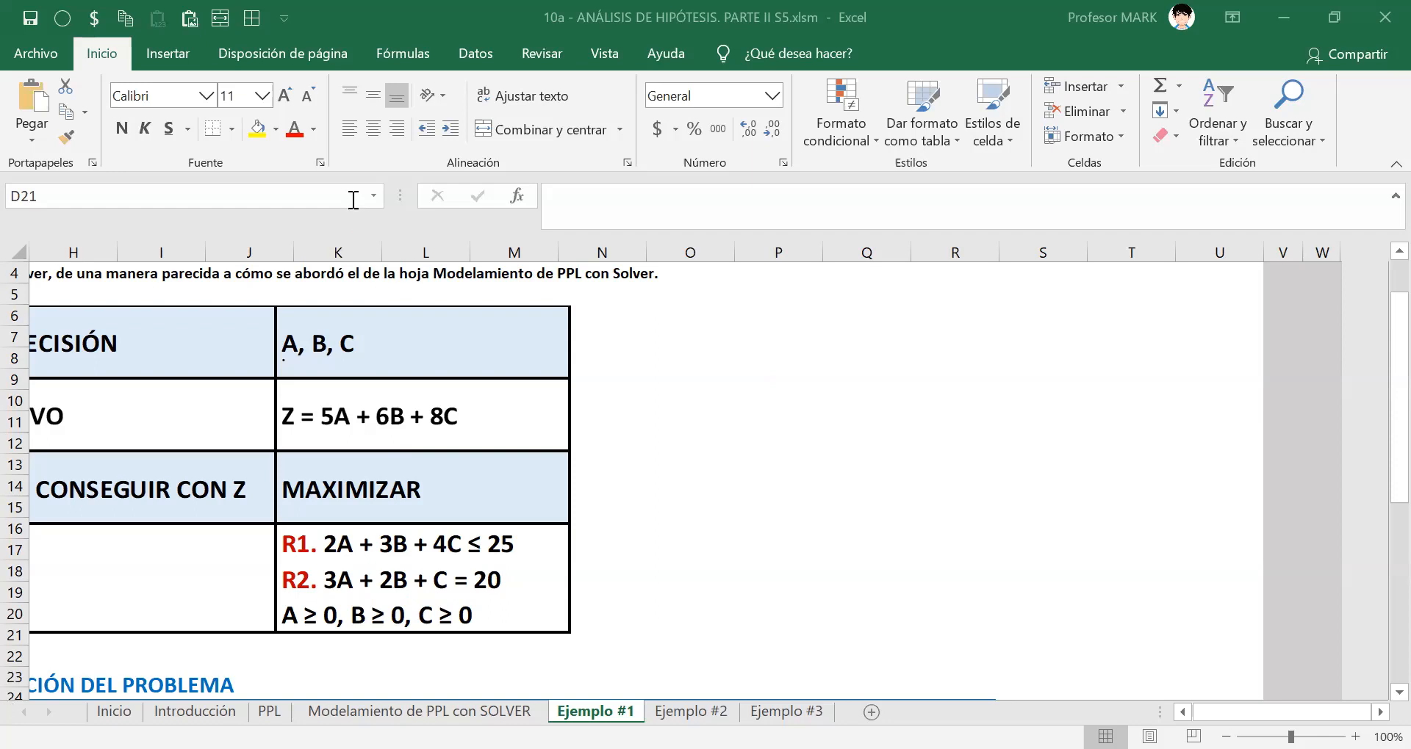
Examine the empty tables under MODELAMIENTO TABULAR Y RESOLUCIÓN DEL PROBLEMA, including the VARIABLES DE DECISIÓN block.
left_click(629, 425)
key("Down")
key("Down")
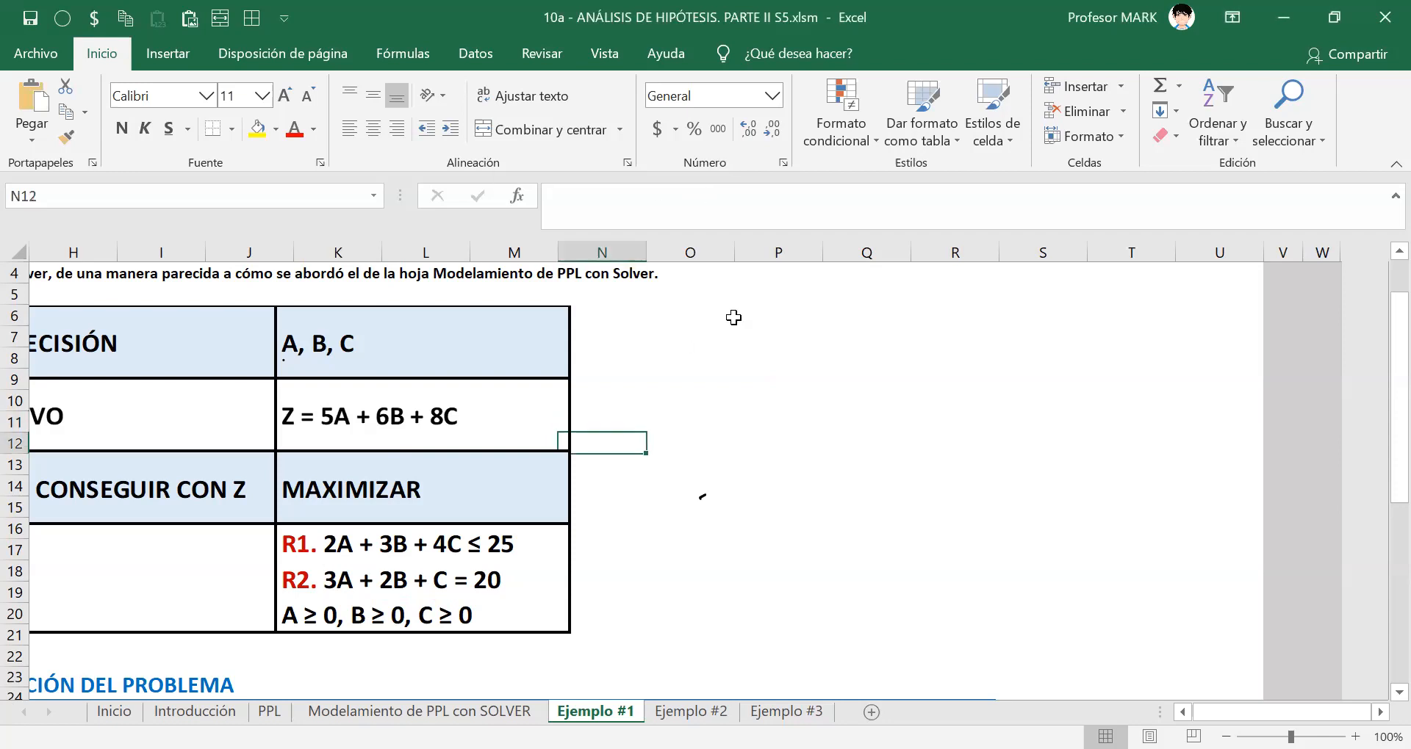
key("Down")
key("Down")
key("Down")
key("Down")
key("Down")
key("Down")
key("Down")
key("Down")
key("Down")
key("Down")
key("Down")
key("Down")
key("Down")
key("Down")
key("Down")
key("Down")
key("Down")
key("Down")
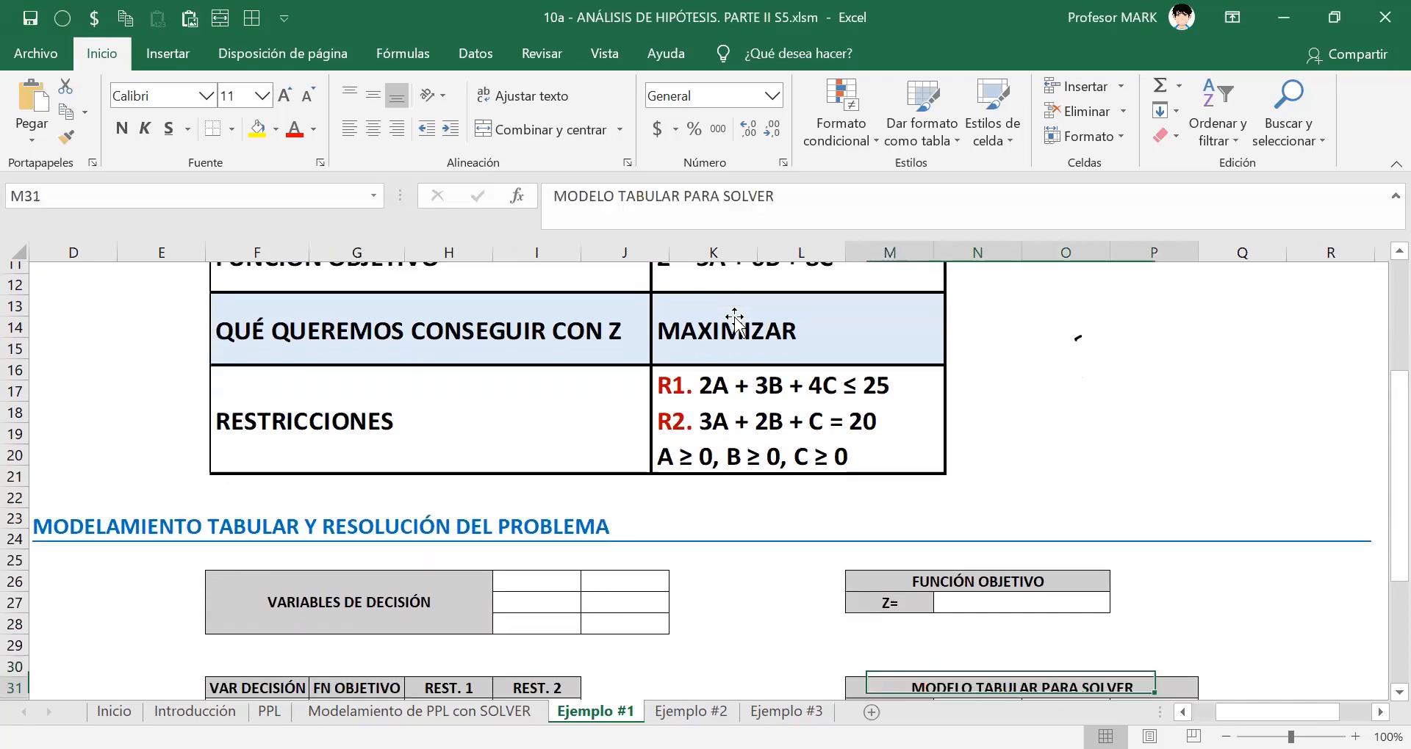
key("Left")
key("Left")
key("Left")
key("Left")
key("Left")
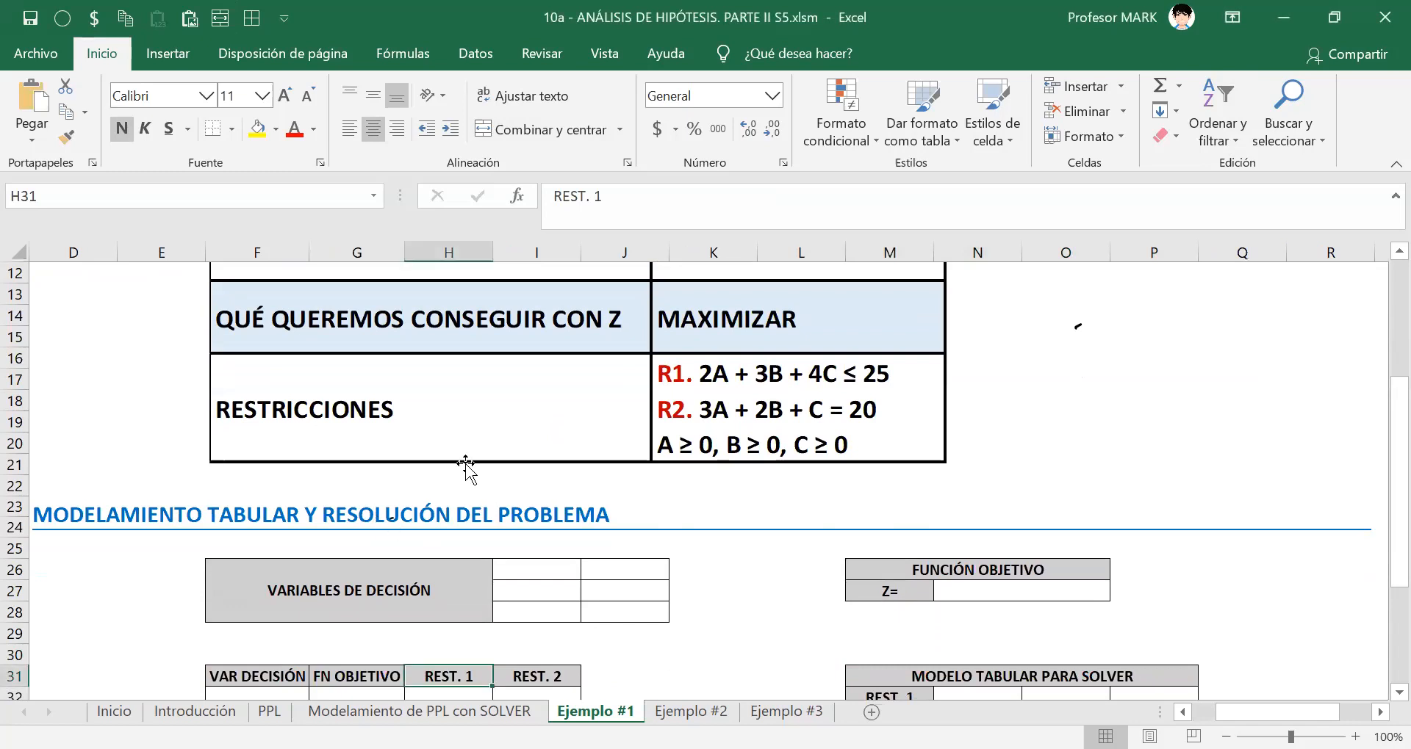
left_click(448, 576)
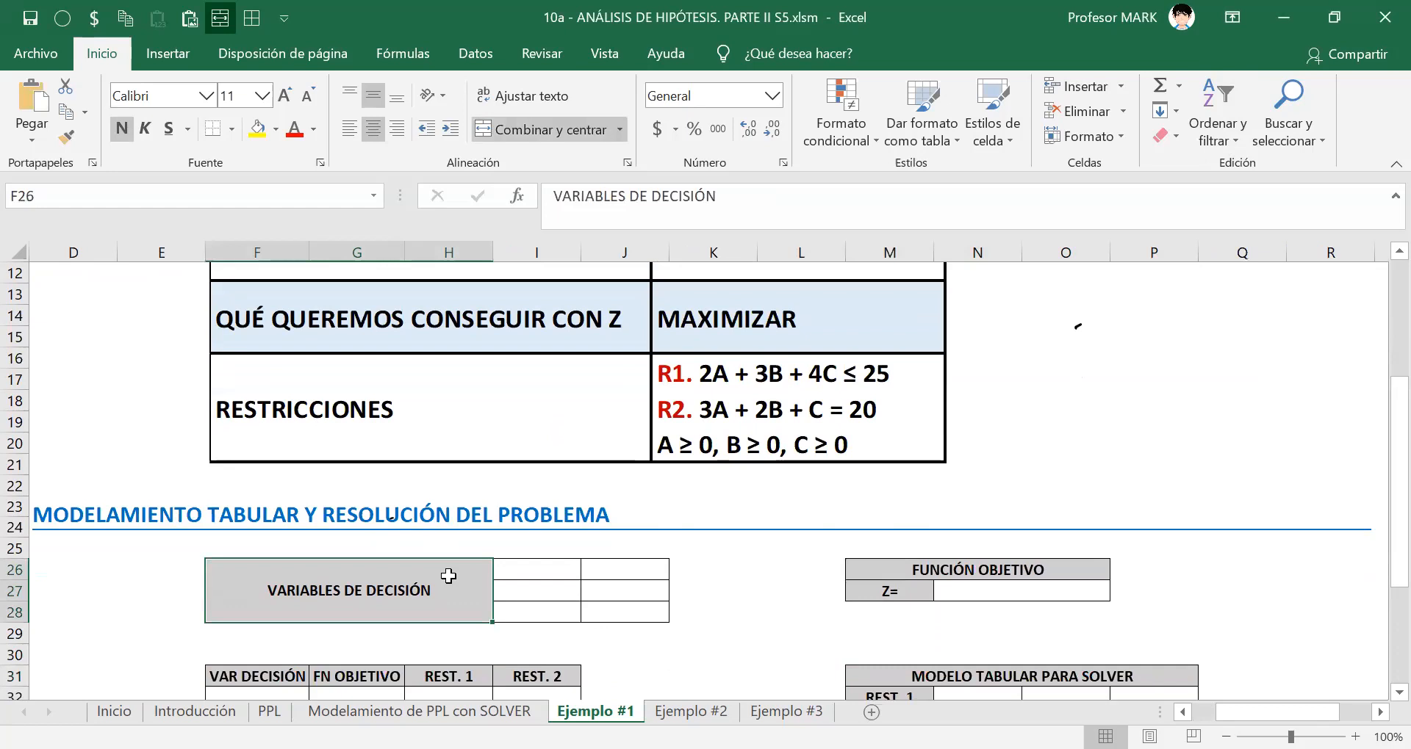
Review the problem table's decision variables, objective function, MAXIMIZAR goal and restrictions.
key("Up")
key("Up")
key("Up")
key("Up")
key("Up")
key("Up")
key("Up")
key("Up")
key("Up")
key("Up")
key("Up")
key("Up")
key("Up")
key("Up")
key("Up")
key("Up")
key("Up")
key("Up")
key("Up")
key("Up")
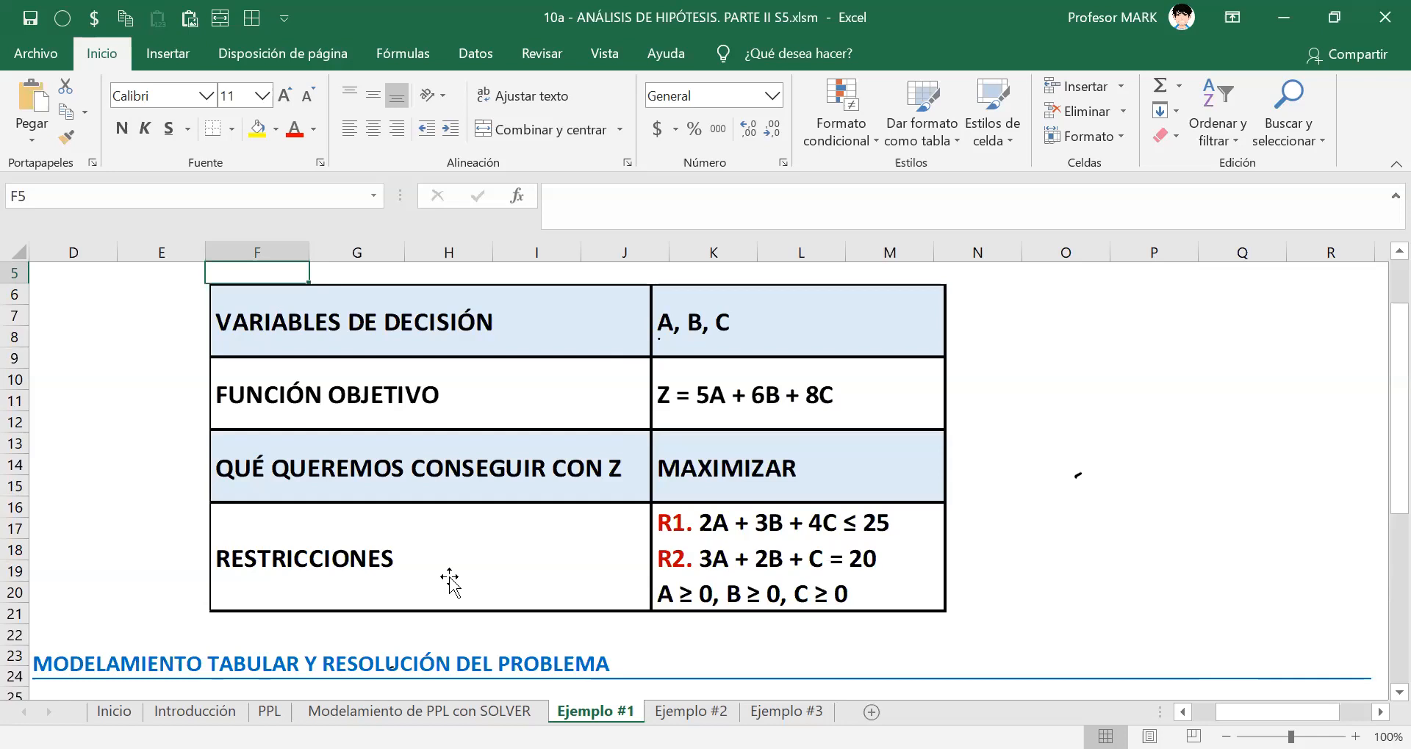
Compare the blank tabular model tables with the problem statement and its definition table above.
key("Down")
key("Down")
key("Down")
key("Down")
key("Down")
key("Down")
key("Down")
key("Down")
key("Down")
key("Down")
key("Down")
key("Down")
key("Down")
key("Down")
key("Down")
key("Down")
key("Down")
key("Down")
key("Down")
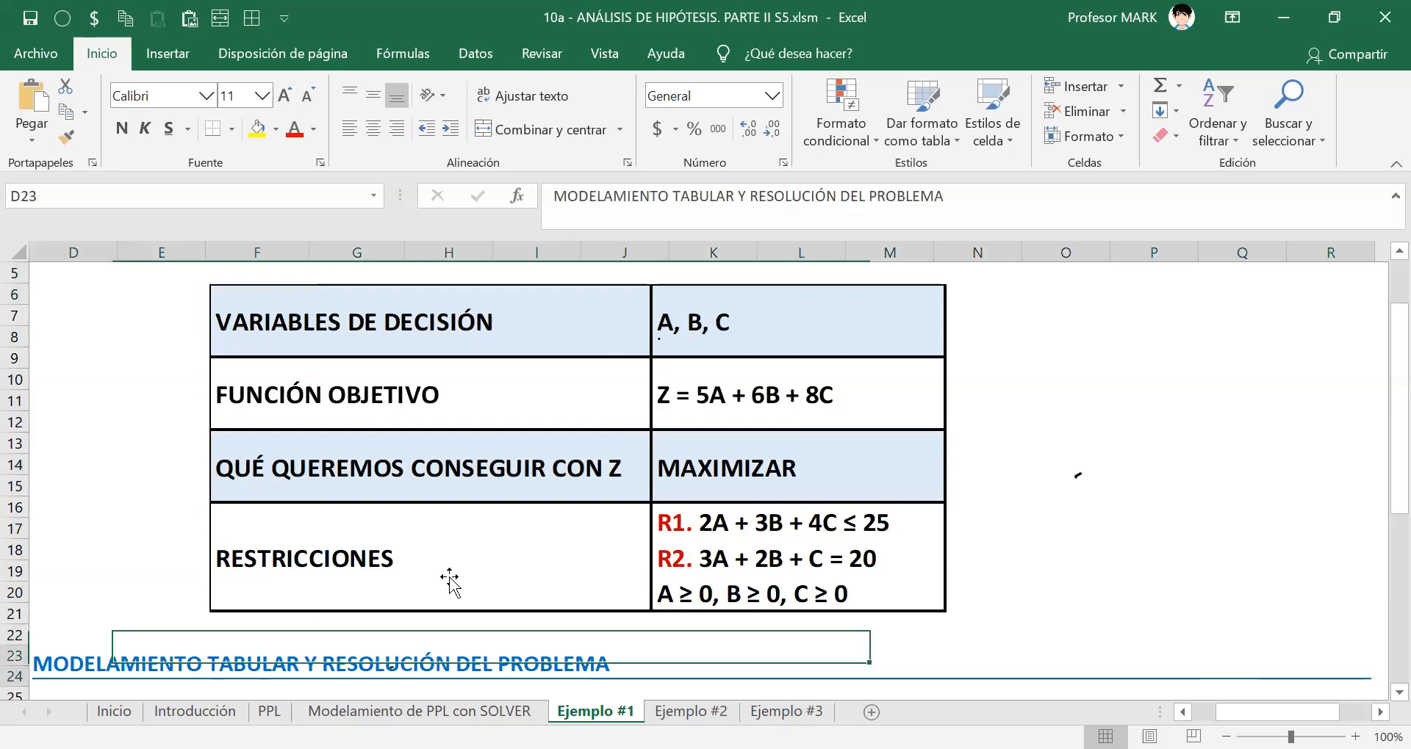
key("Up")
key("Up")
key("Up")
key("Up")
key("Up")
key("Up")
key("Up")
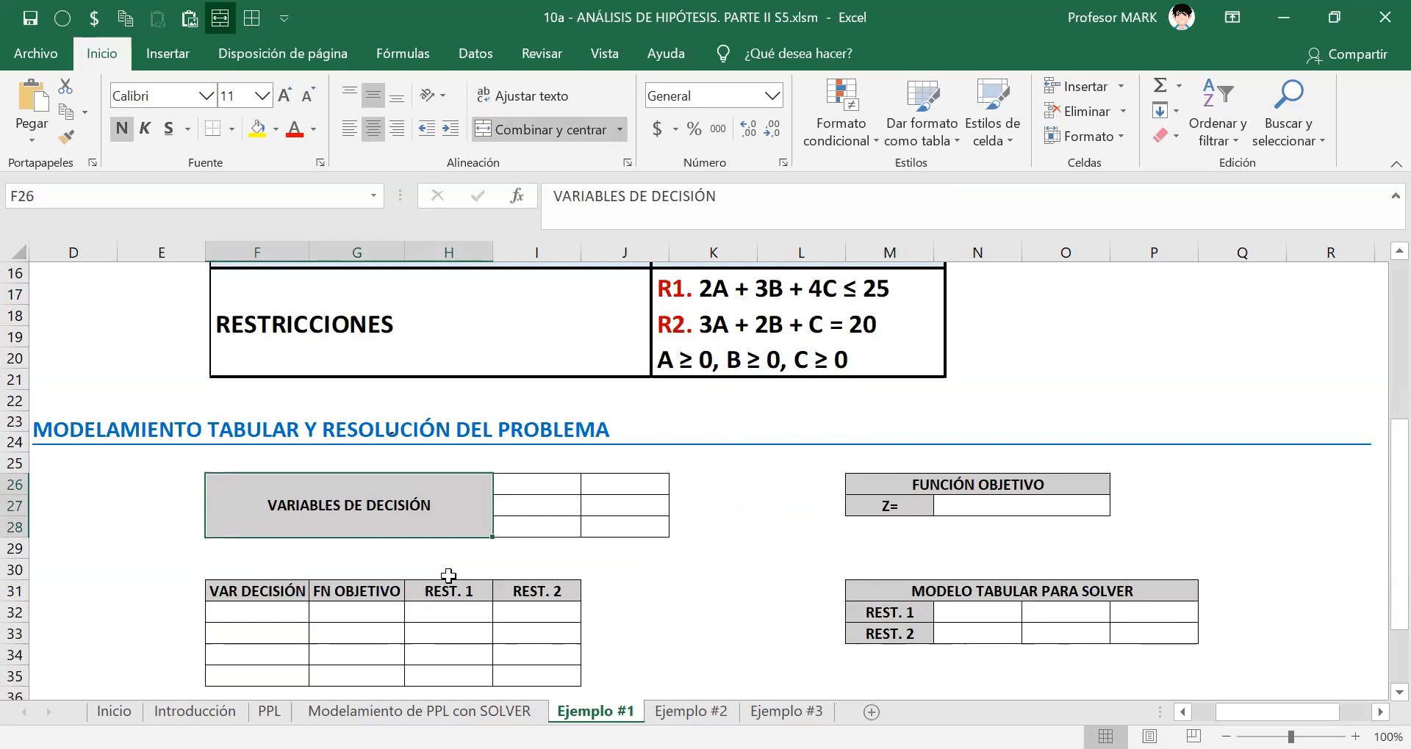
key("Up")
key("Up")
key("Up")
key("Up")
key("Up")
key("Up")
key("Up")
key("Up")
key("Up")
key("Up")
key("Up")
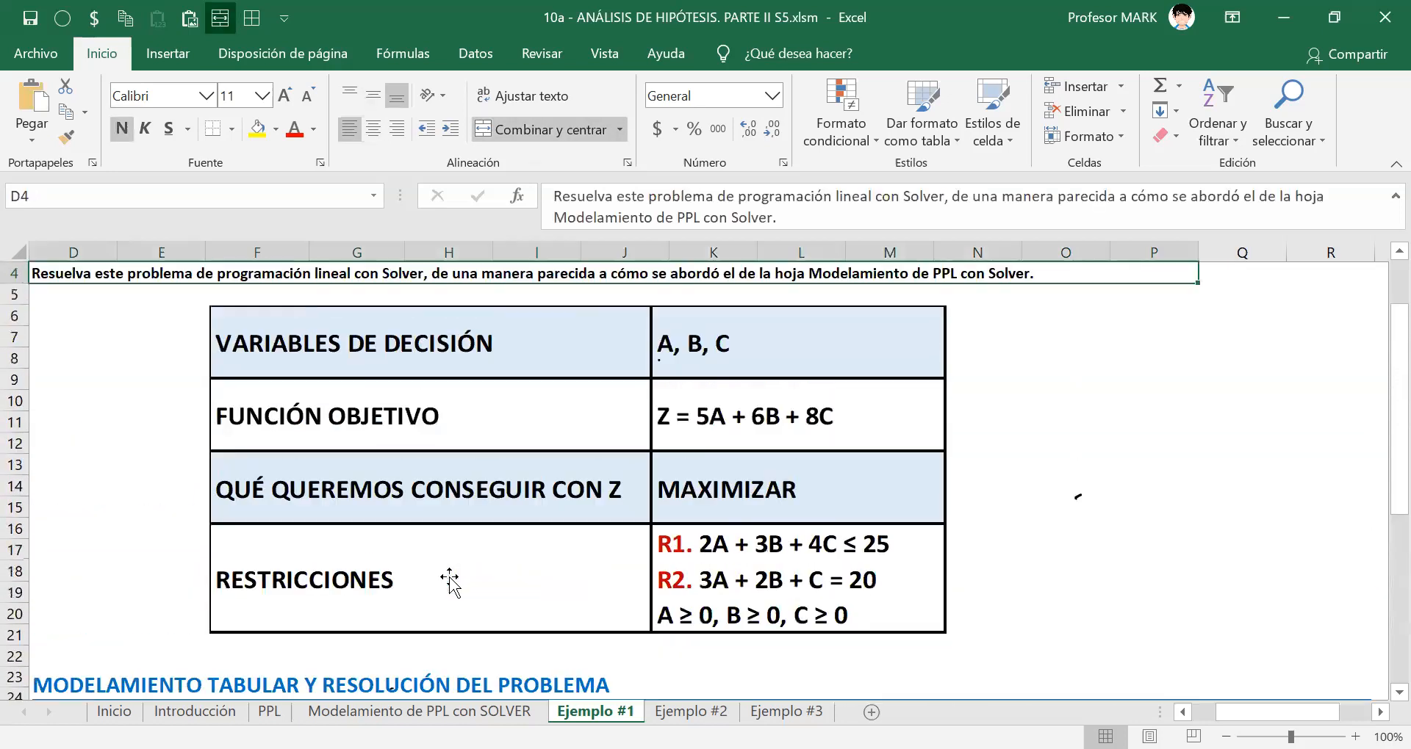
key("Down")
key("Right")
key("Right")
key("Right")
key("Right")
key("Down")
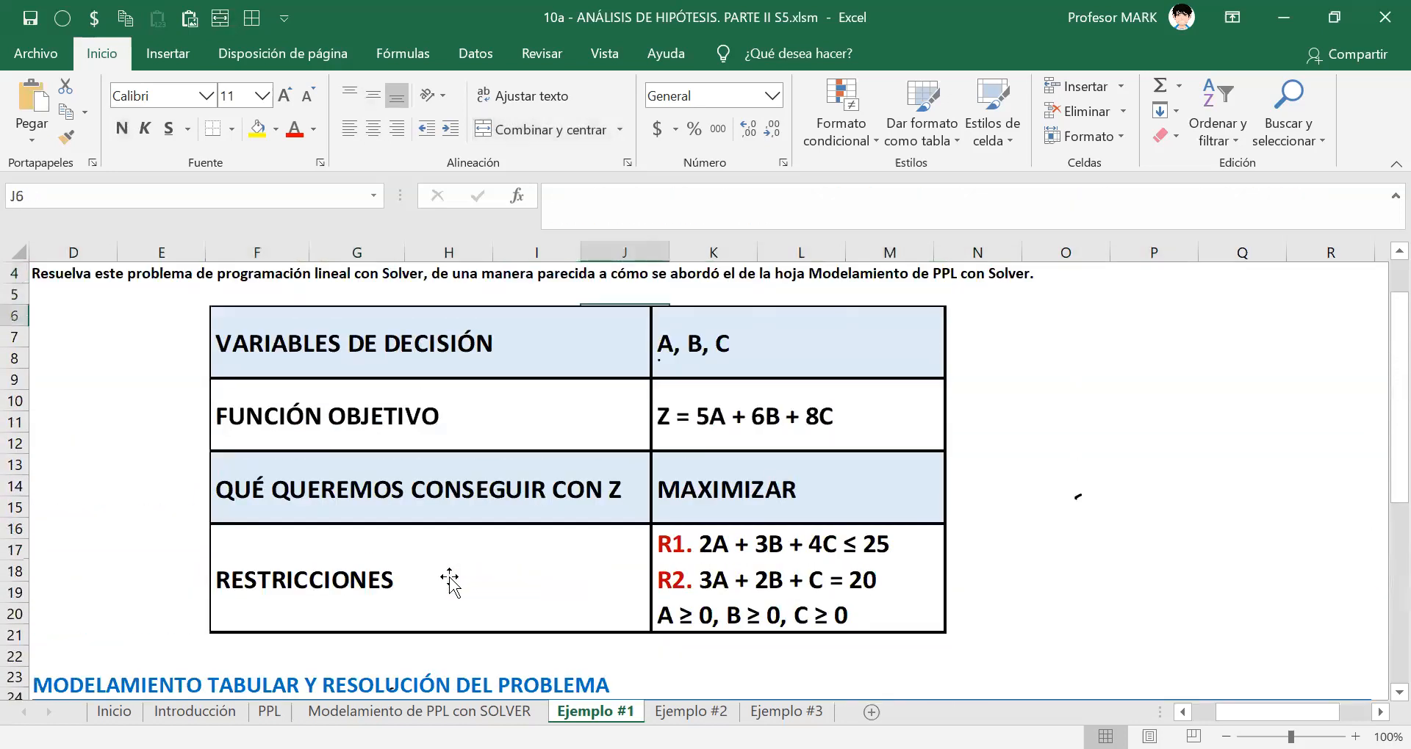
Enter the decision variable names A, B and C in cells I26 to I28 beside VARIABLES DE DECISIÓN.
key("Right")
key("Down")
key("Down")
key("Down")
key("Down")
key("Down")
key("Down")
key("Down")
key("Down")
key("Down")
key("Down")
key("Down")
key("Down")
key("Down")
key("Down")
key("Down")
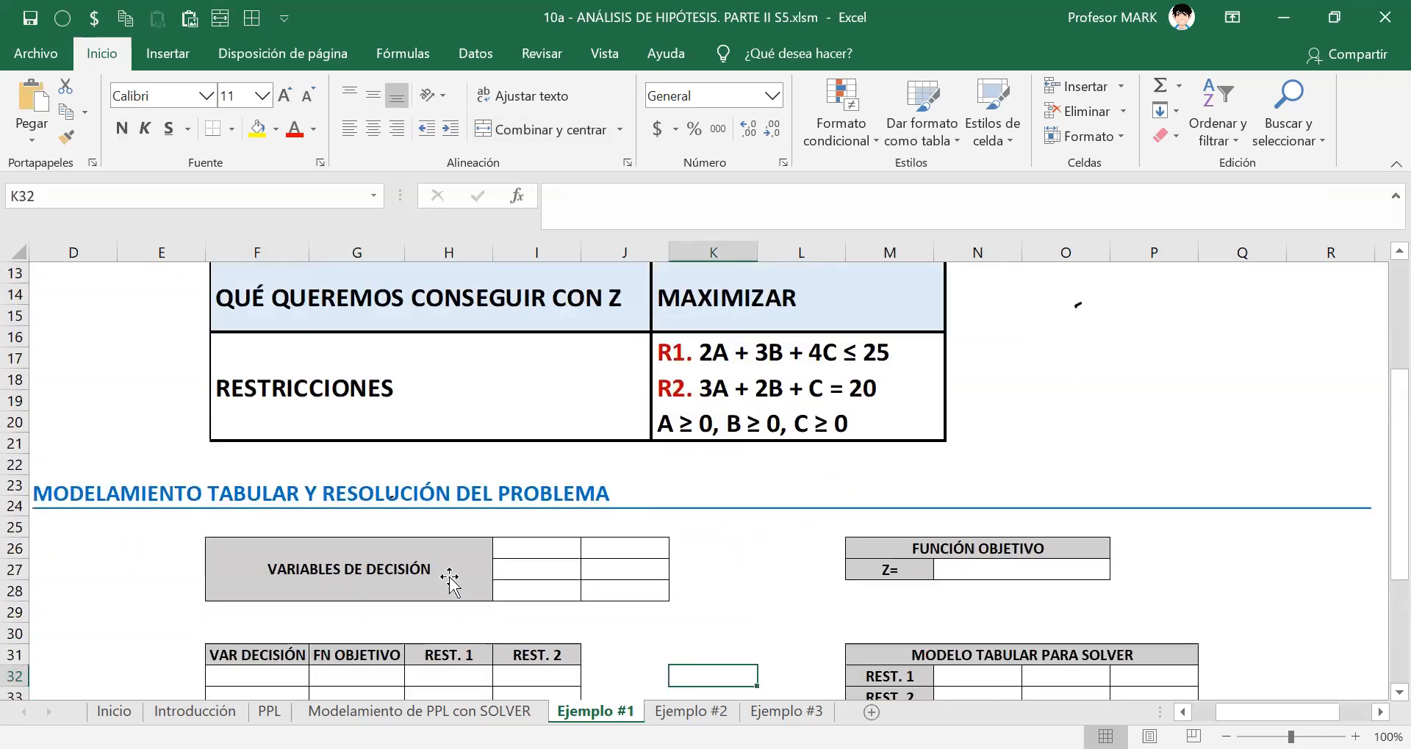
key("Down")
key("Down")
key("Down")
key("Down")
key("Down")
key("Down")
key("Up")
key("Left")
key("Up")
key("Left")
key("Up")
key("Up")
key("Up")
key("Up")
key("Up")
key("Up")
key("Up")
key("Up")
key("Up")
key("Up")
type("A")
key("Return")
type("B")
key("Return")
type("C")
key("Return")
Select the variable names in I26:I28, followed by the blank value cells J26:J28 beside them.
key("Up")
key("Up")
key("Up")
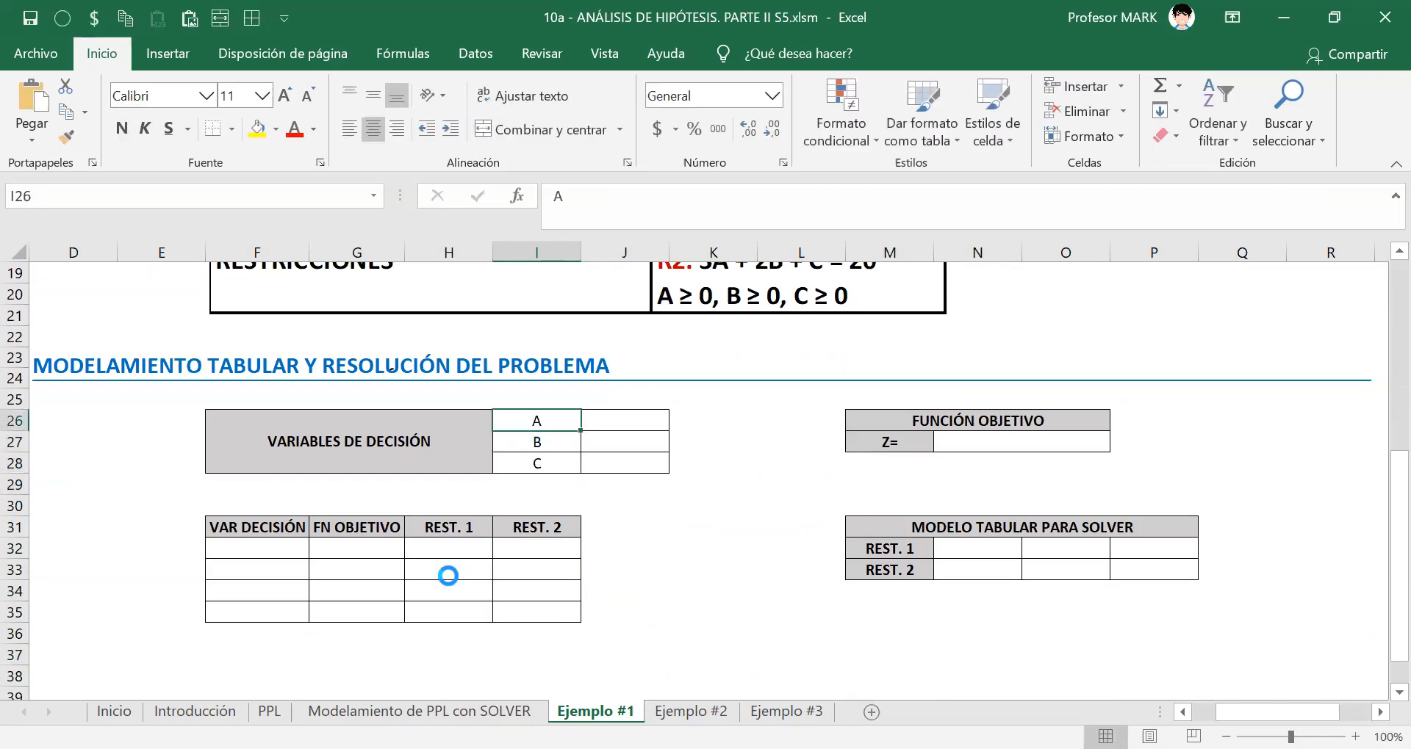
key("shift+Down")
key("shift+Down")
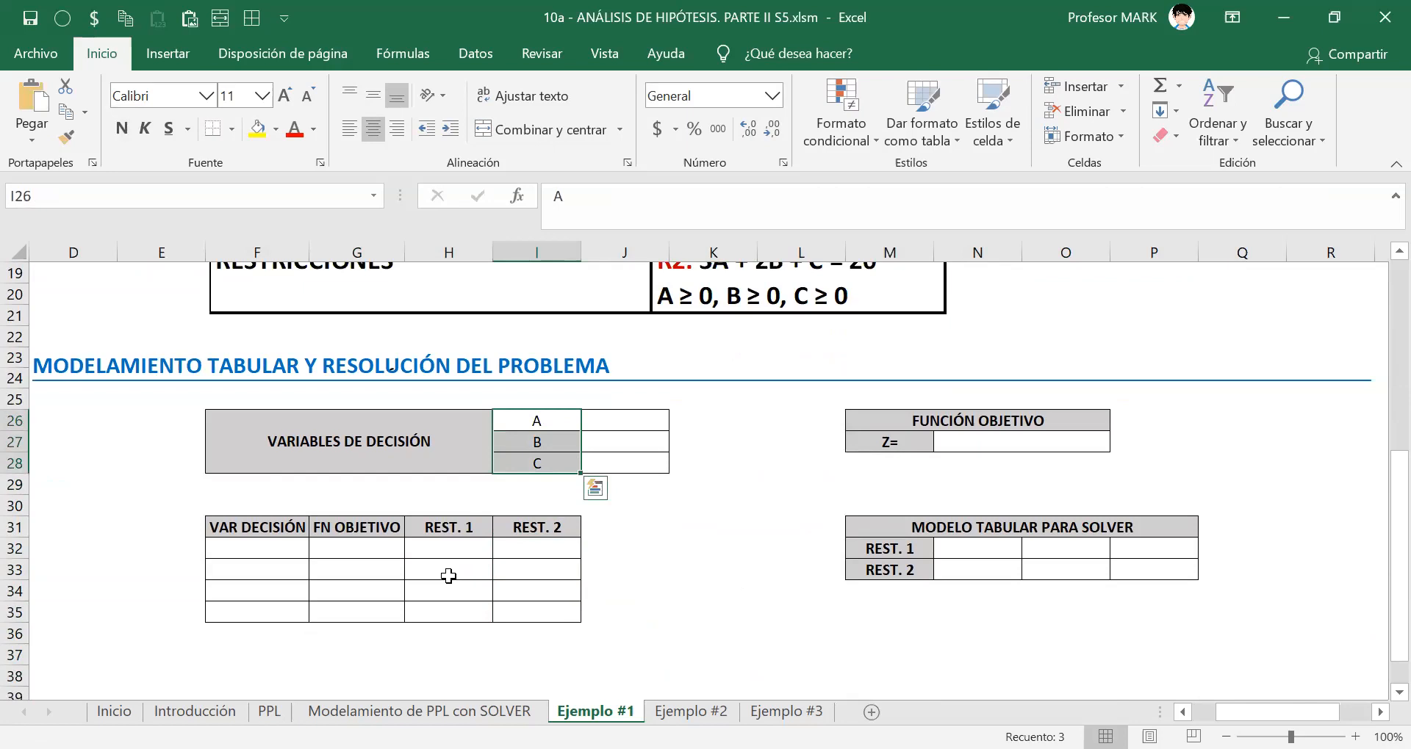
key("Right")
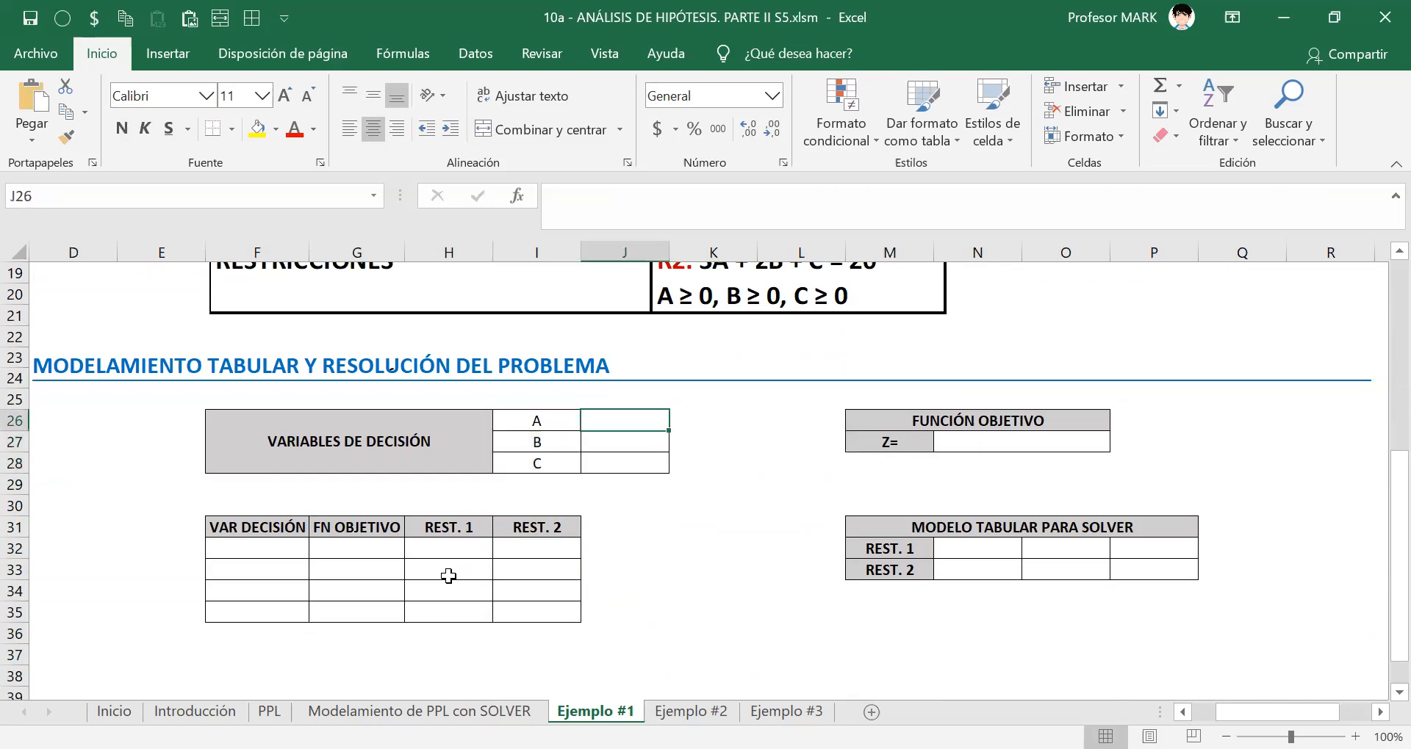
key("shift+Down")
key("shift+Down")
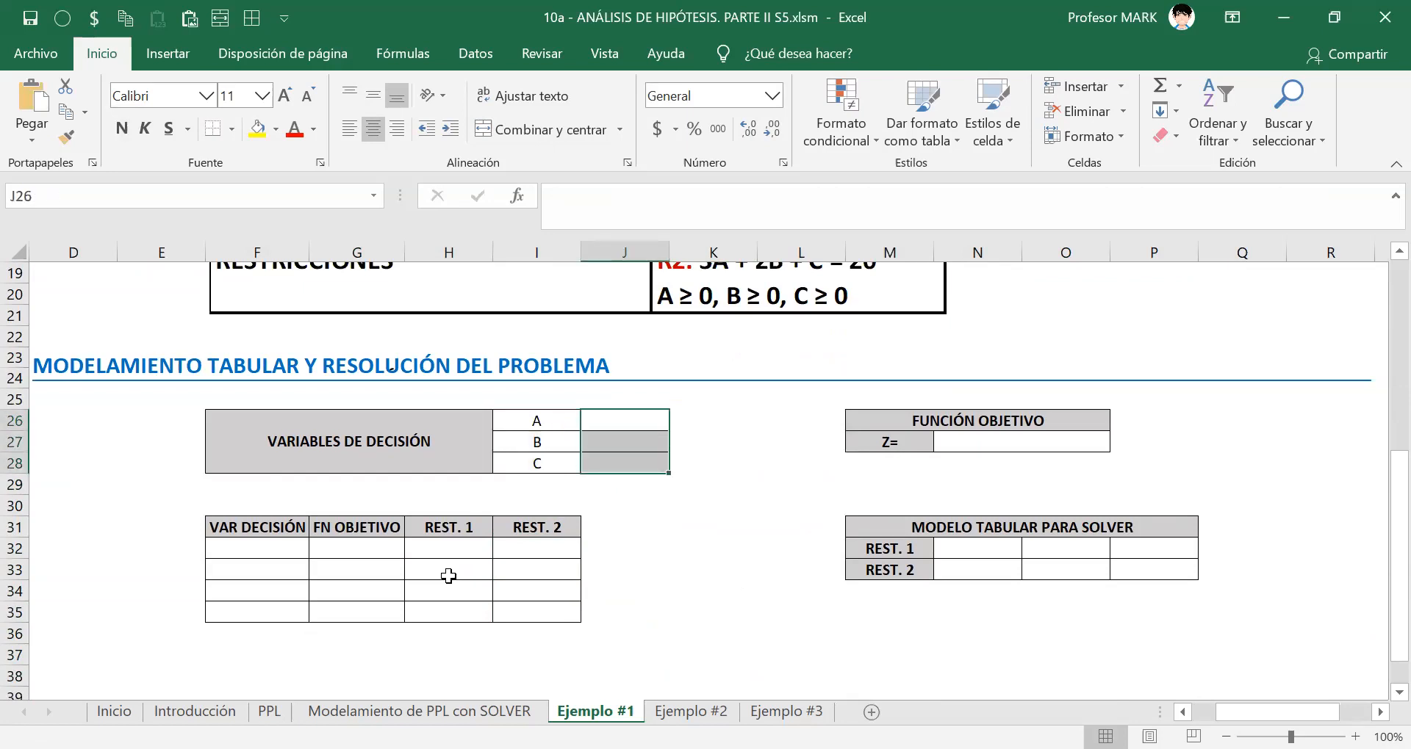
Examine the blank coefficient table's VAR DECISIÓN, FN OBJETIVO, REST. 1 and REST. 2 columns.
key("Down")
key("Down")
key("Down")
key("Down")
key("Down")
key("Down")
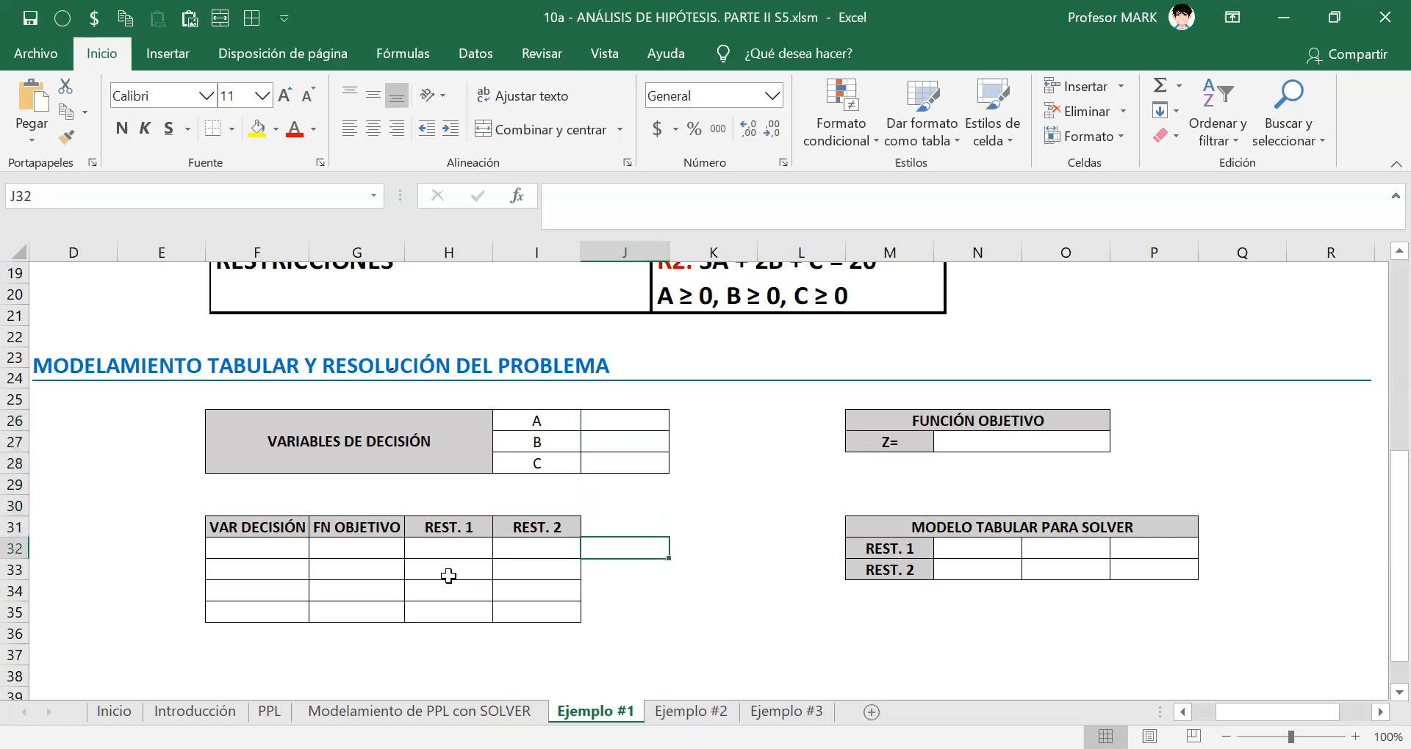
key("Left")
key("Left")
key("Left")
key("Up")
key("Right")
key("Right")
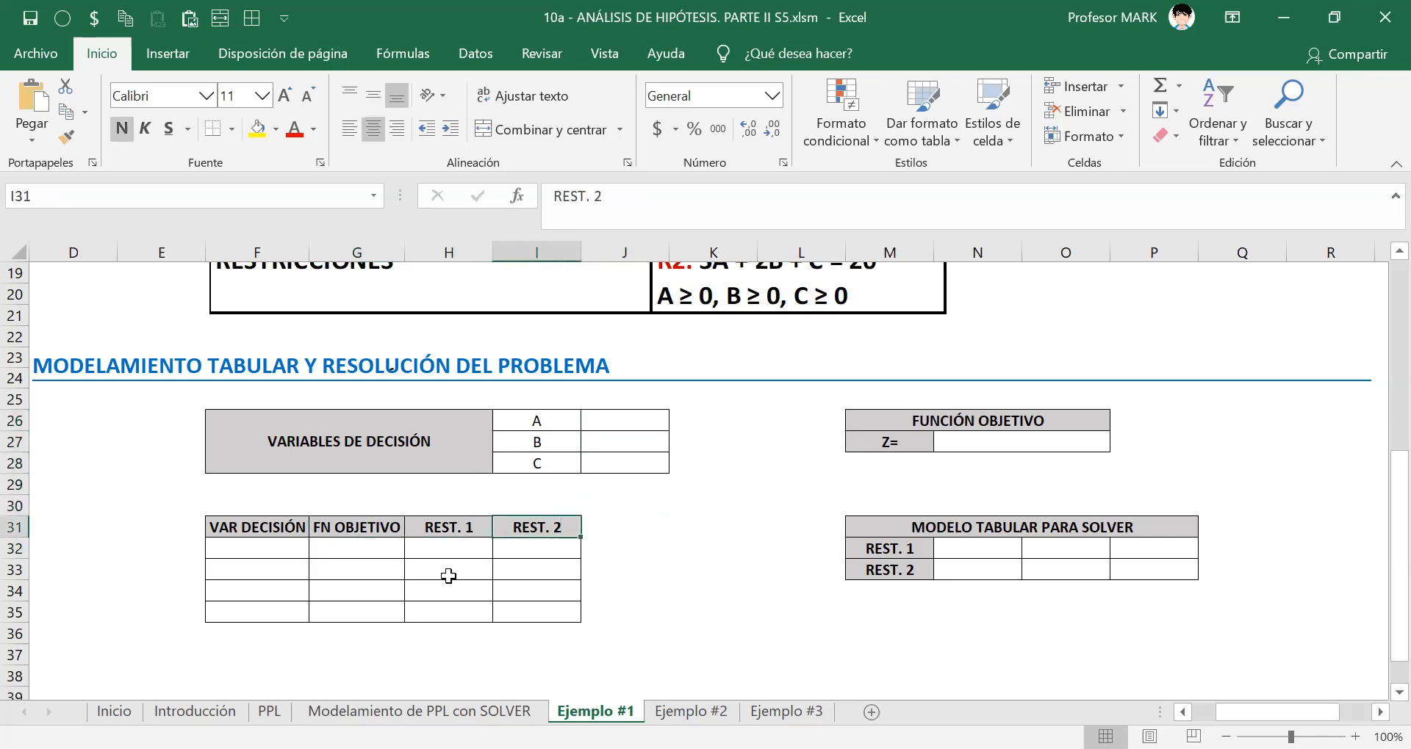
Select the blank value cells J26:J28 beside the decision variables A, B and C.
key("Up")
key("Up")
key("Up")
key("Up")
key("Up")
key("Up")
key("Up")
key("Up")
key("Up")
key("Up")
key("Up")
key("Up")
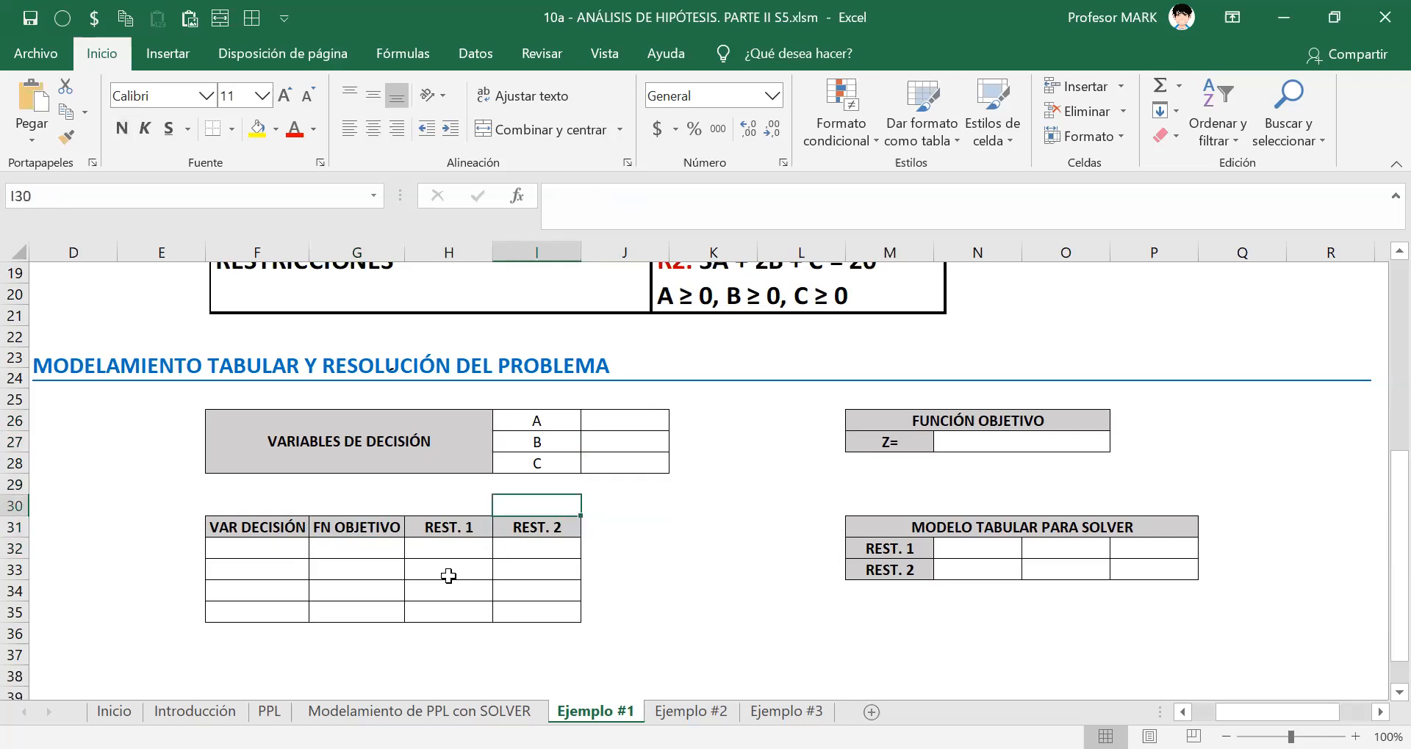
key("Down")
key("Down")
key("Down")
key("Down")
key("Down")
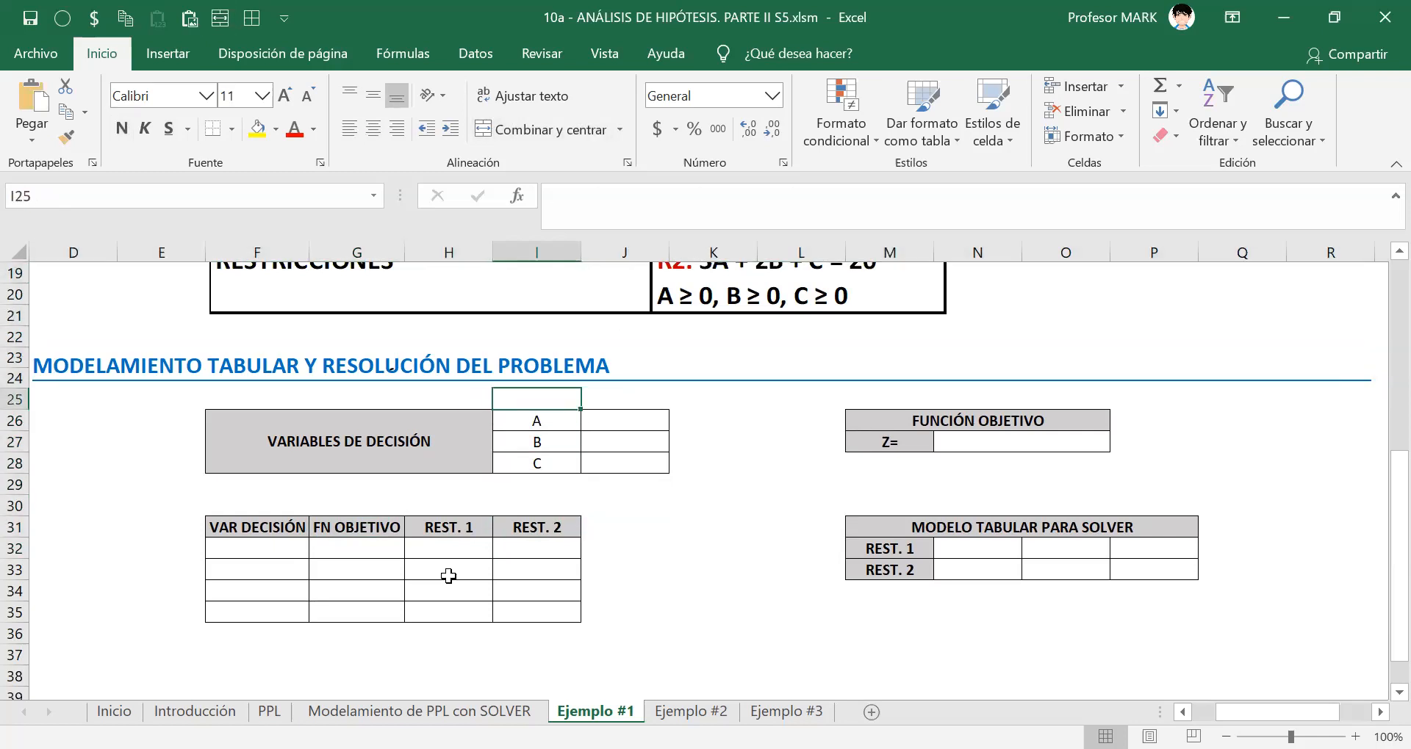
key("Down")
key("Right")
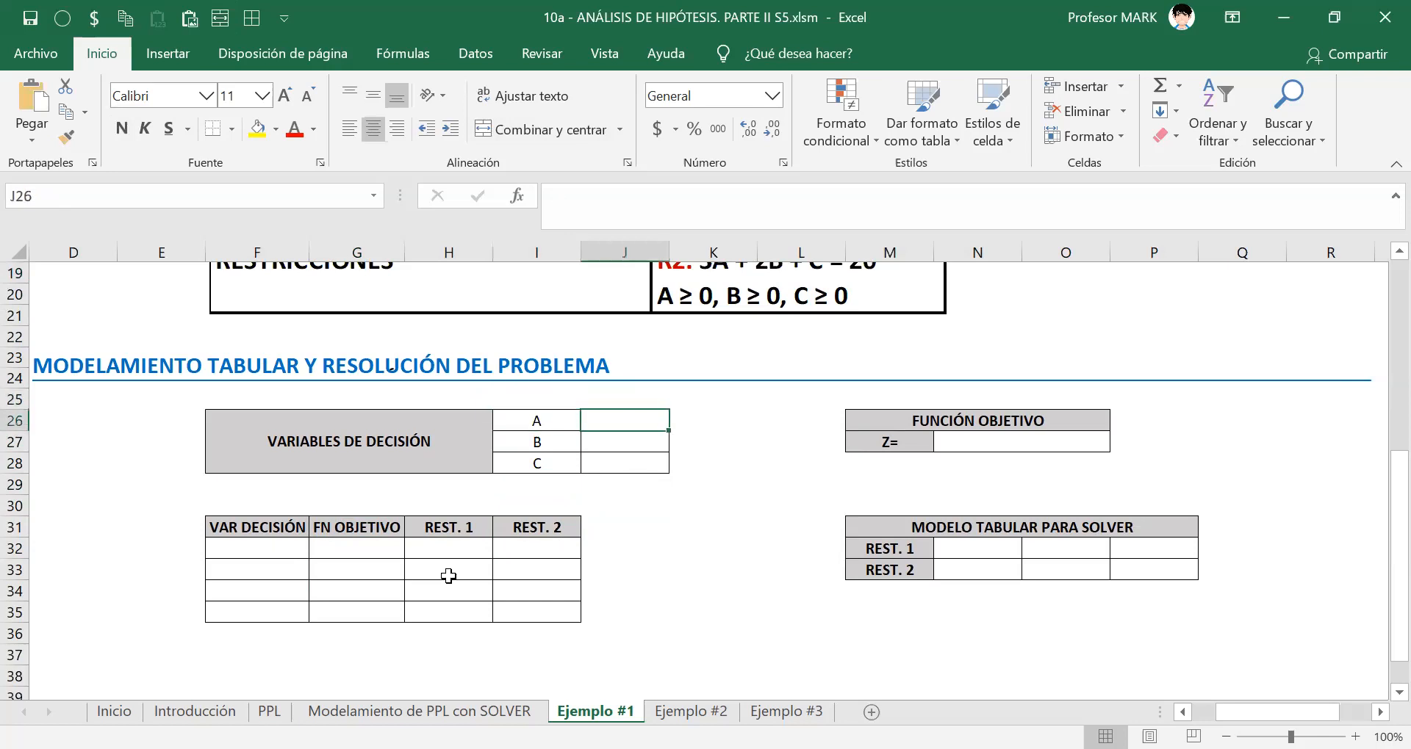
key("shift+Down")
key("shift+Down")
key("shift+Down")
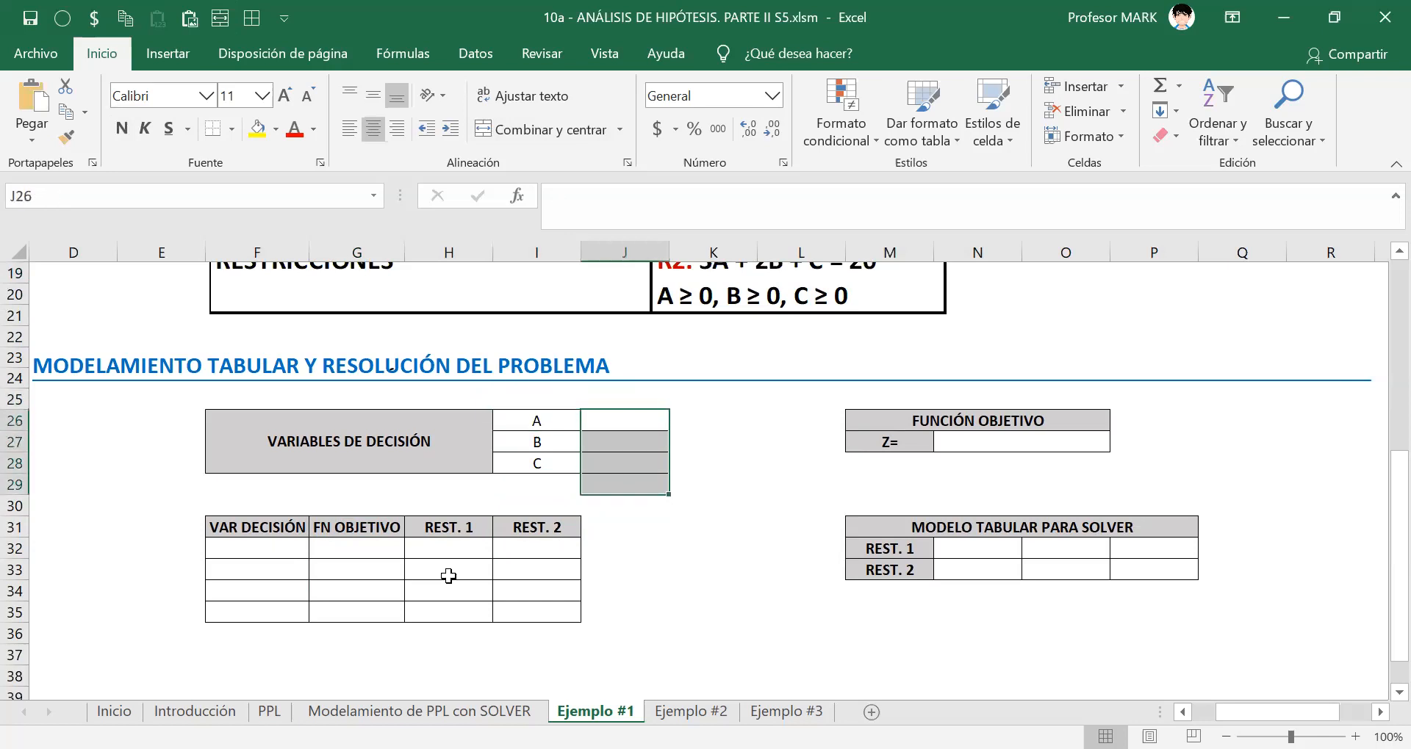
key("shift+Up")
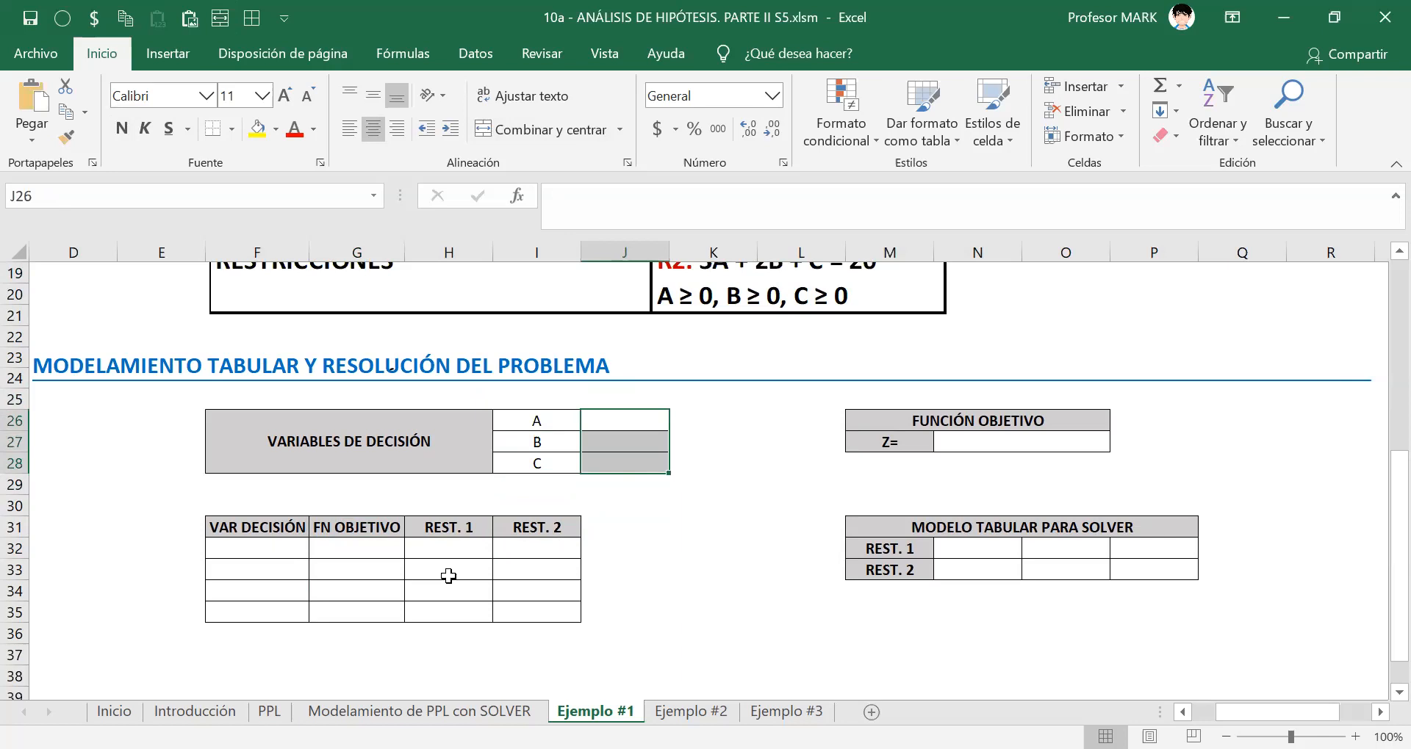
Compare the MAXIMIZAR goal and restrictions in the problem table with the blank tabular model below.
key("Left")
key("Left")
key("Left")
key("Left")
key("Up")
key("Up")
key("Up")
key("Up")
key("Up")
key("Up")
key("Up")
key("Up")
key("Up")
key("Up")
key("Up")
key("Up")
key("Up")
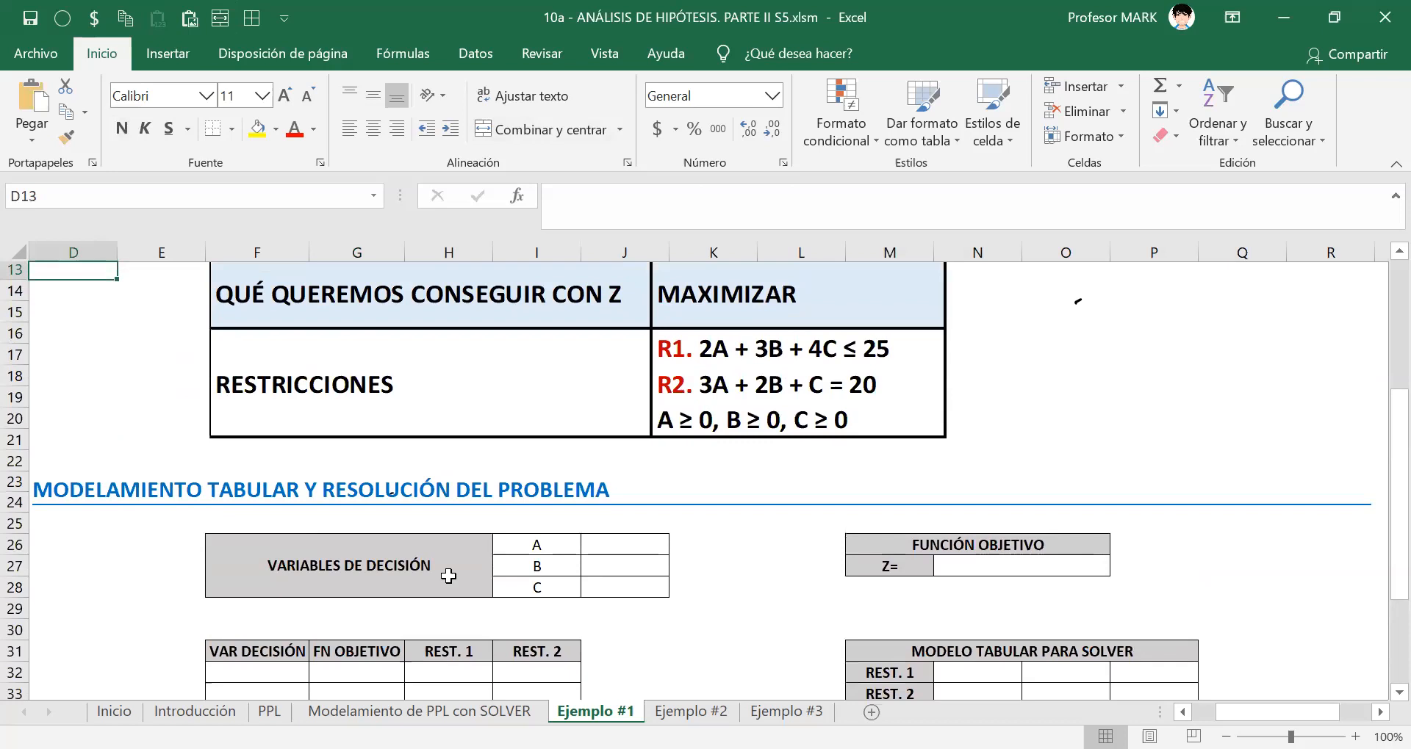
key("Down")
key("Down")
key("Down")
key("Down")
key("Down")
key("Down")
key("Down")
key("Down")
key("Down")
key("Down")
key("Down")
key("Down")
key("Down")
key("Down")
key("Down")
key("Down")
key("Down")
key("Down")
key("Down")
key("Down")
key("Up")
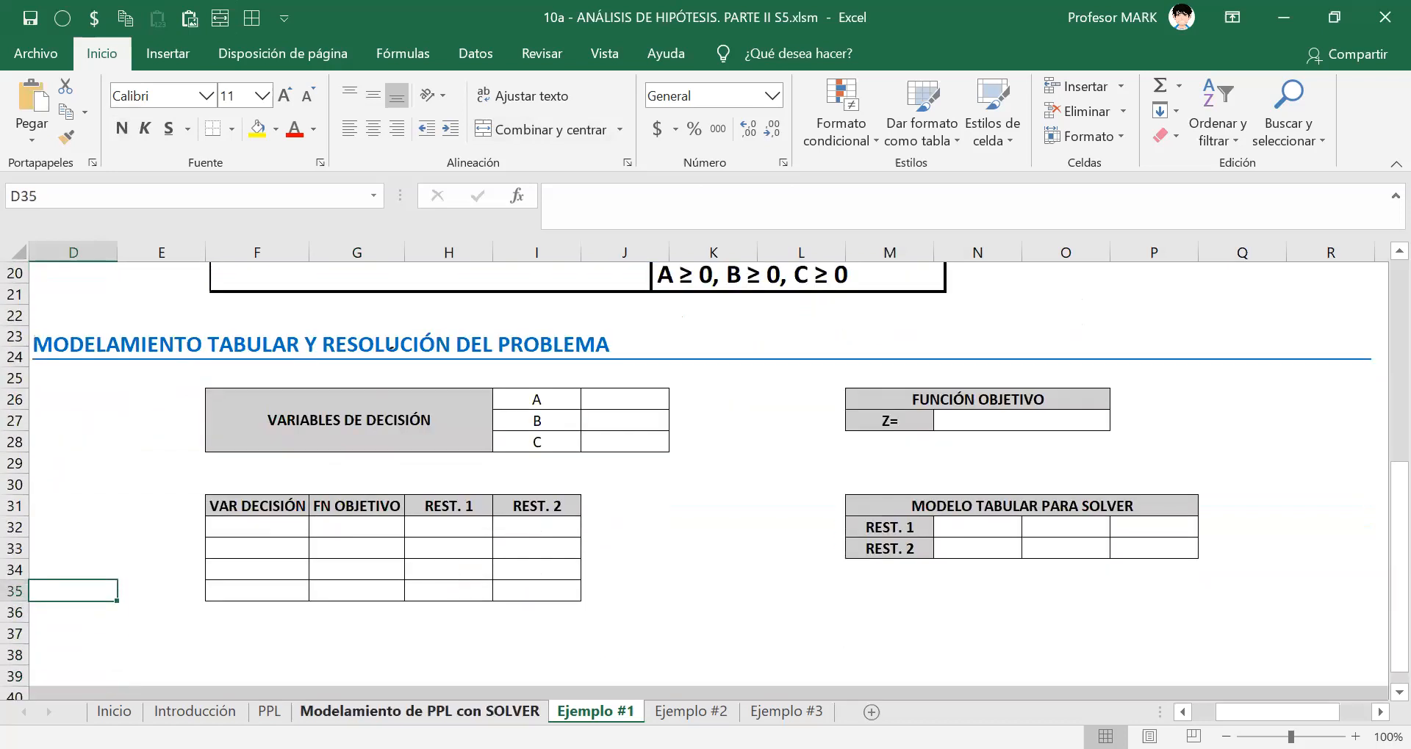
Examine the RANGO #2. RESUMEN TABULAR example and its explanatory notes on the Modelamiento de PPL con SOLVER sheet.
left_click(420, 712)
left_click(221, 449)
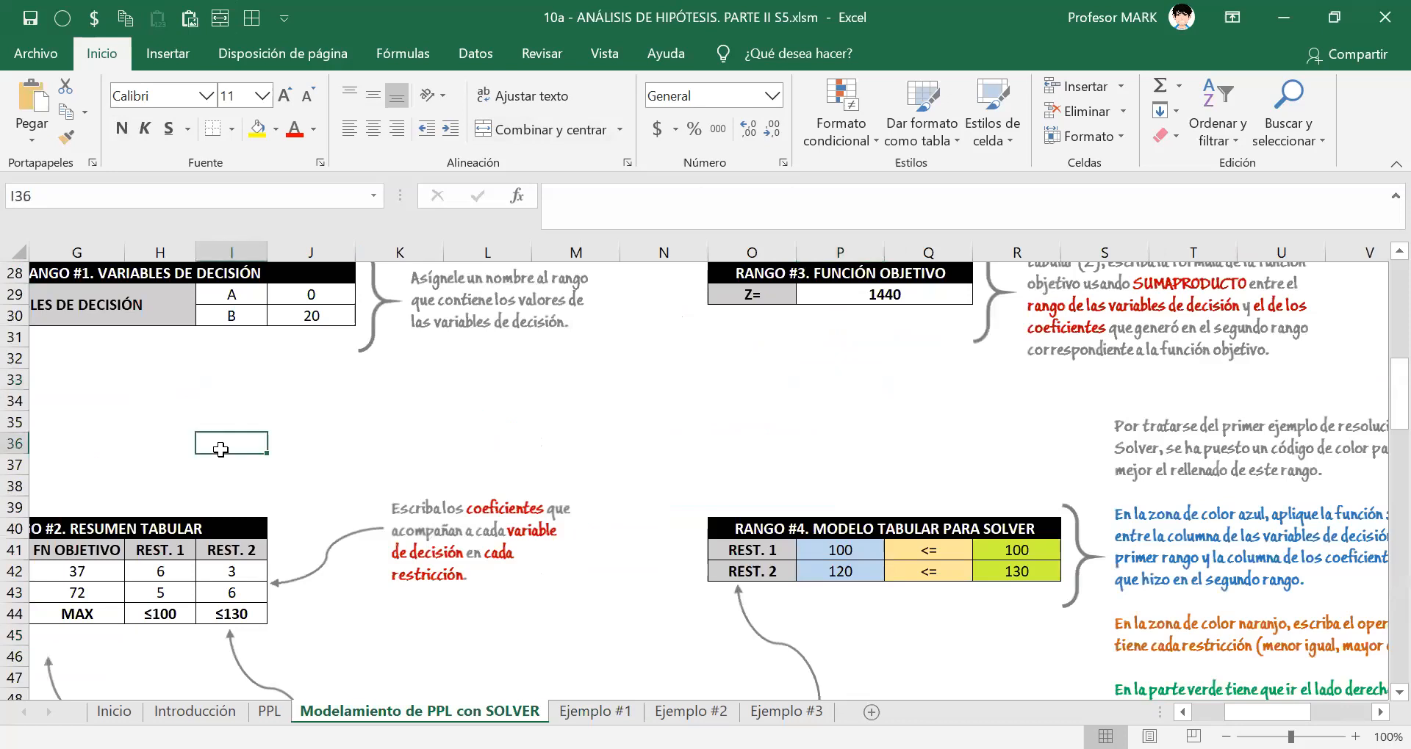
key("Home")
key("Down")
key("Down")
key("Down")
key("Down")
key("Down")
key("Down")
key("Down")
key("Down")
key("Down")
key("Down")
key("Down")
key("Down")
key("Down")
key("Down")
key("Down")
key("Down")
key("Down")
key("Down")
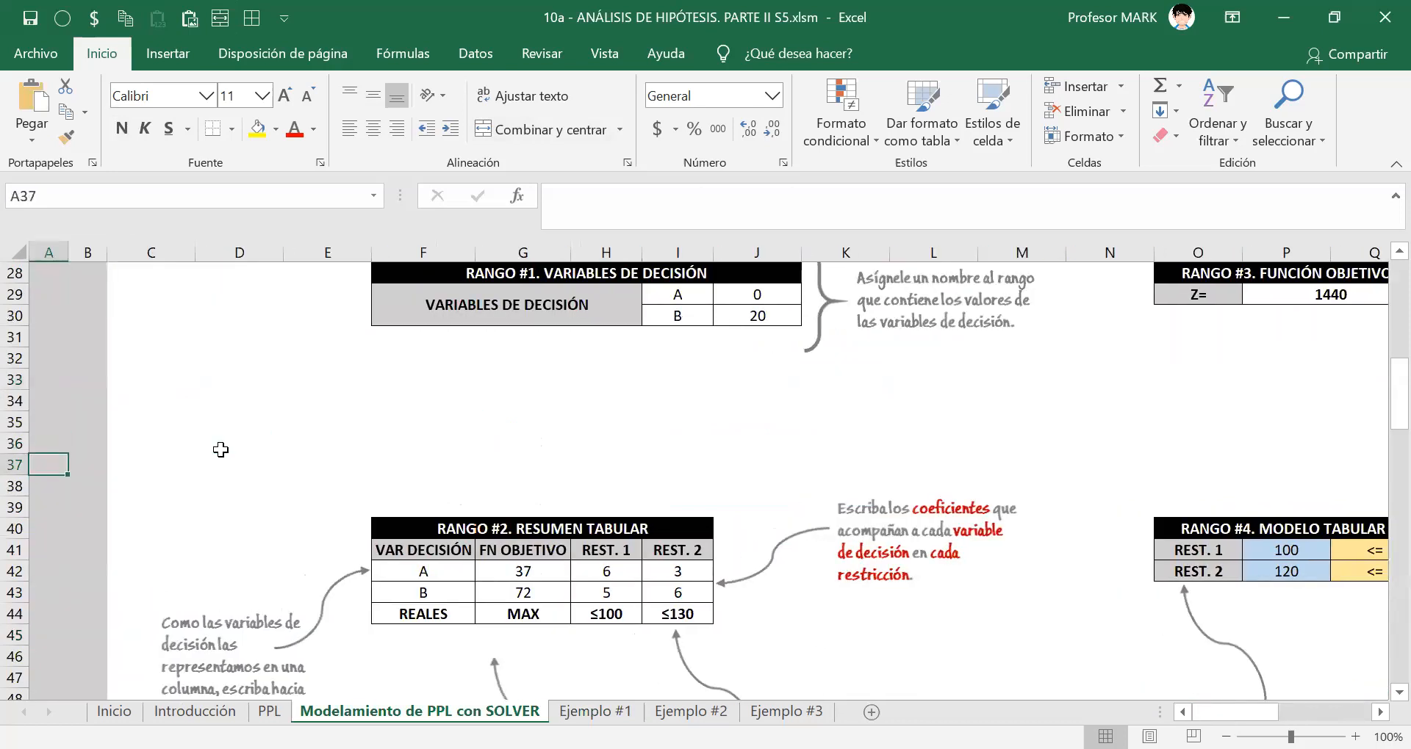
key("Right")
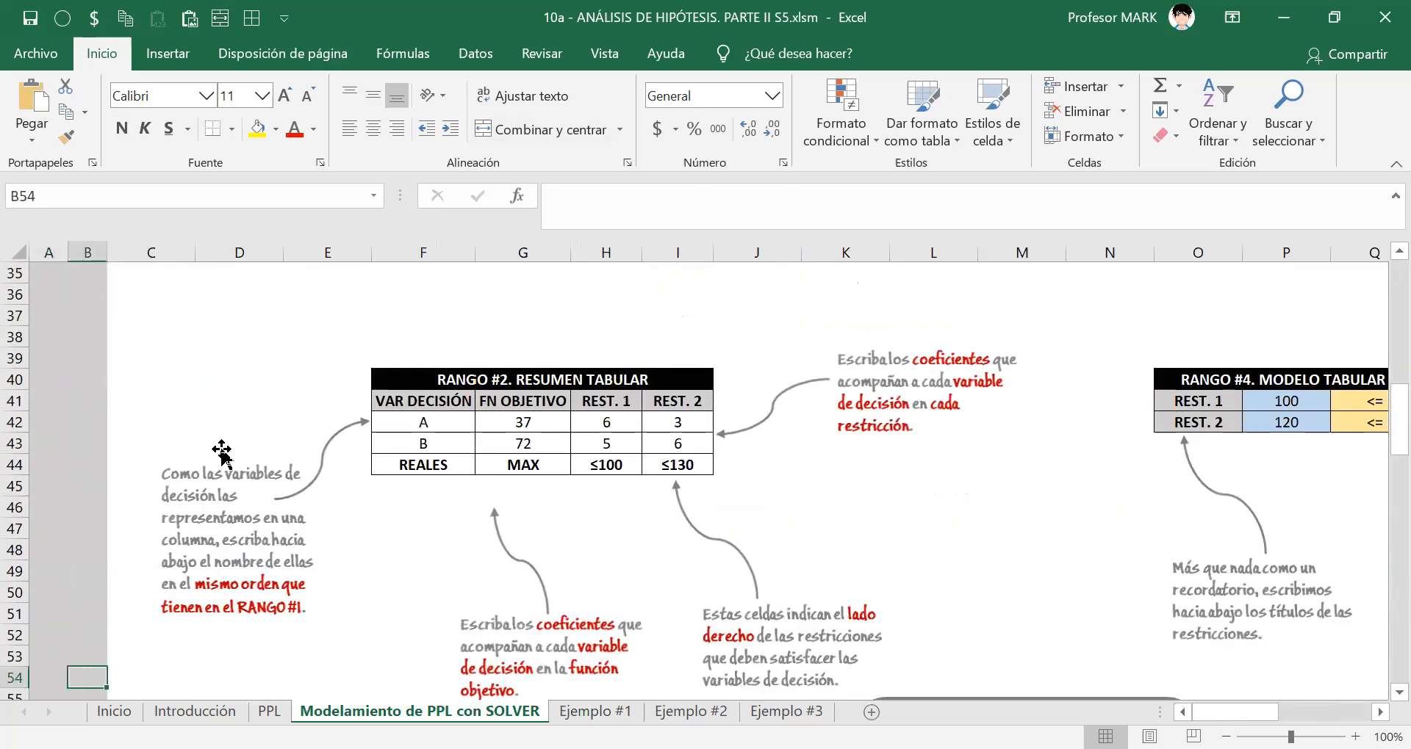
key("Down")
key("Down")
key("Down")
key("Down")
key("Up")
key("Up")
key("Up")
key("Up")
key("Up")
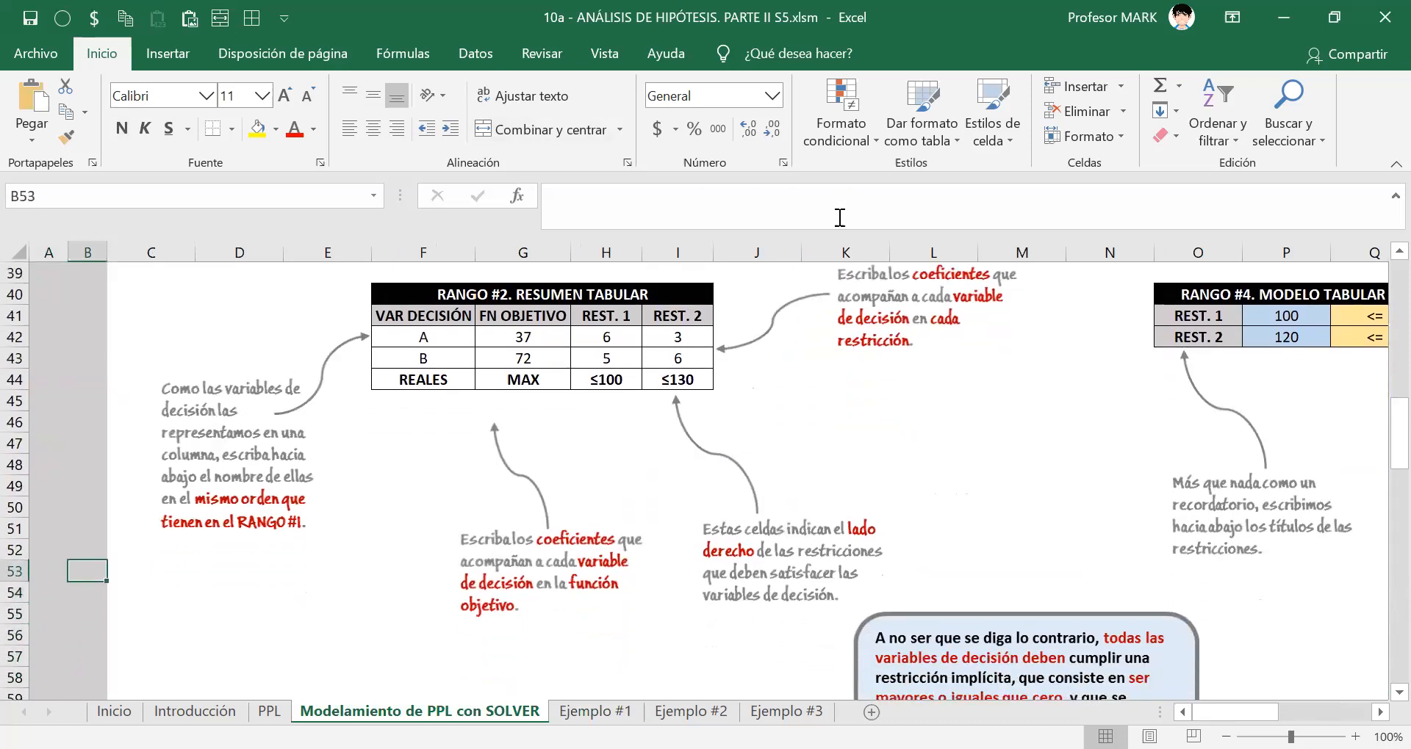
Move the note about the objective function coefficients up so its arrow reaches the FN OBJETIVO column of RANGO #2.
left_click_drag(595, 573, 597, 500)
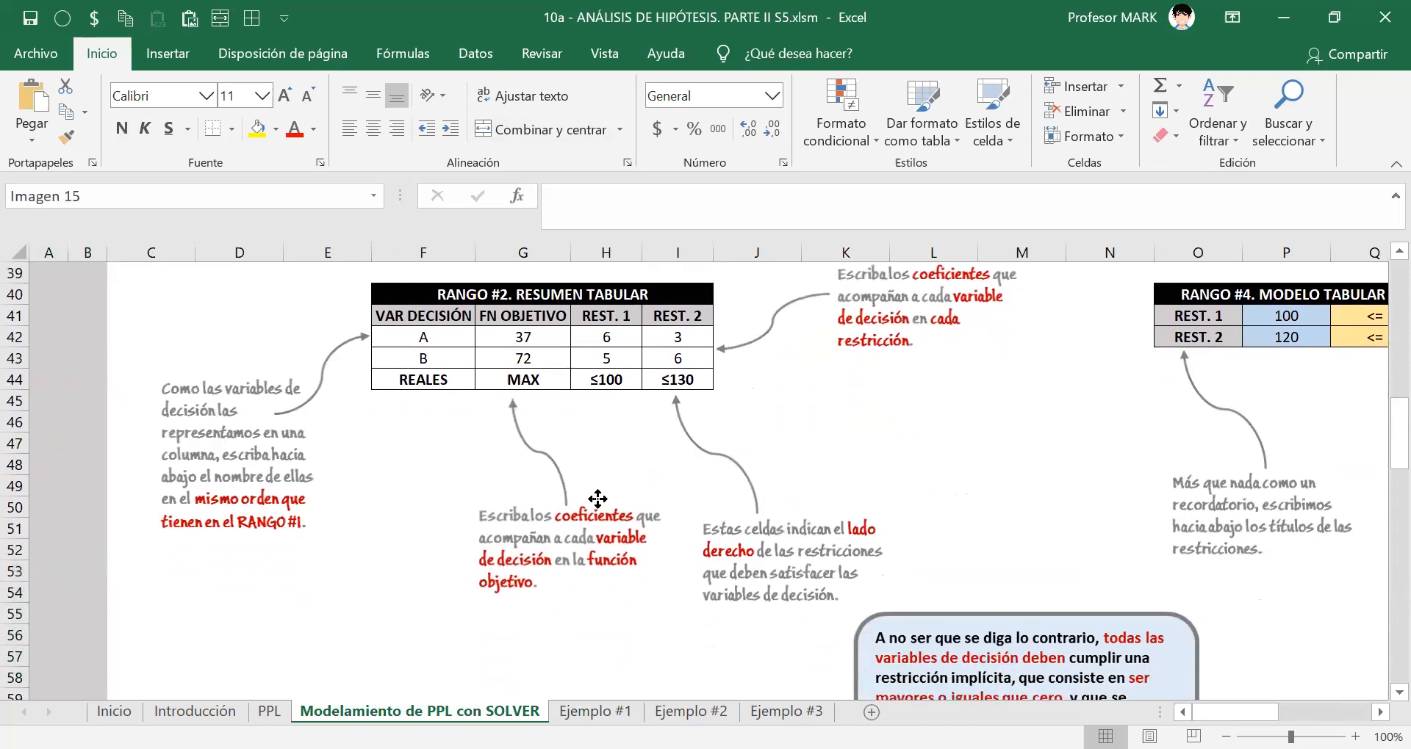
left_click(263, 609)
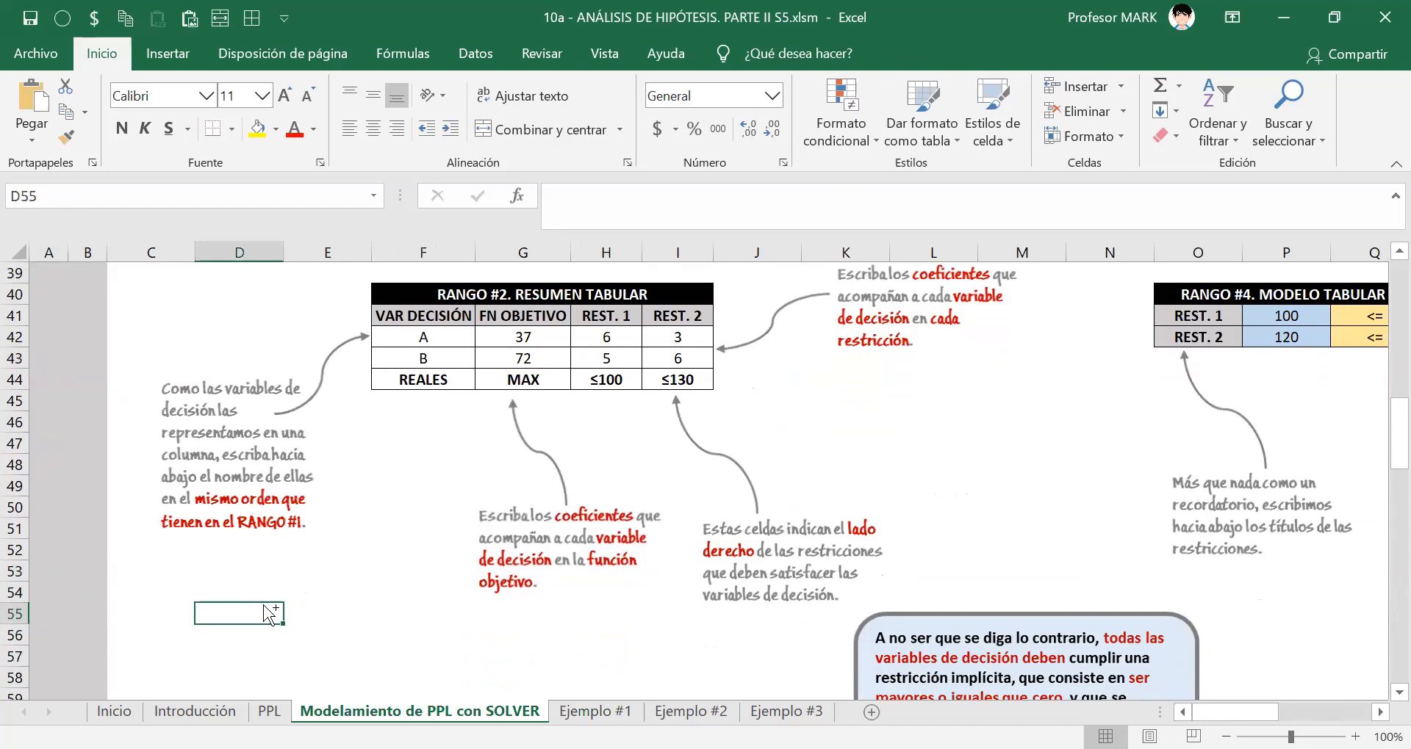
On the Ejemplo #1 sheet, copy the variable names from I26:I28 into F32:F34 under VAR DECISIÓN.
key("ctrl+Page_Down")
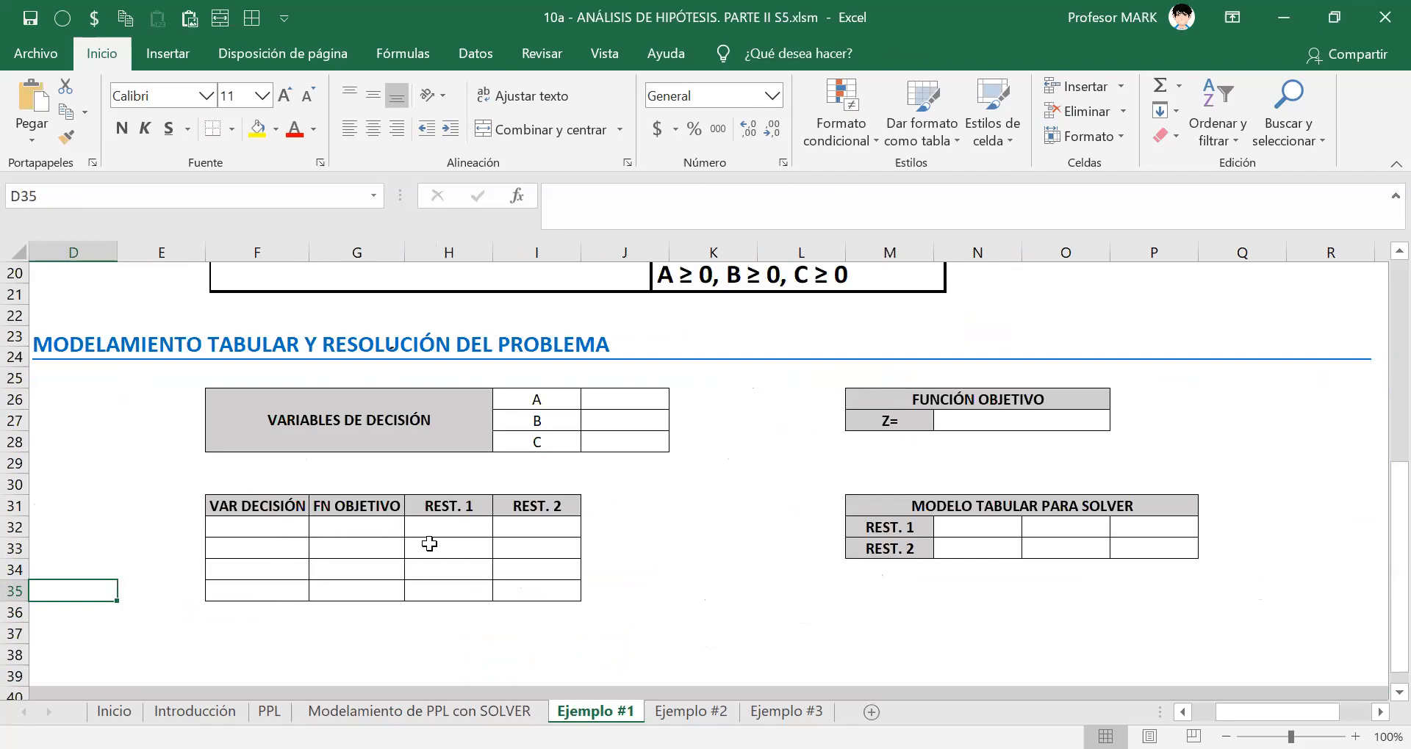
left_click_drag(540, 402, 537, 441)
key("ctrl+c")
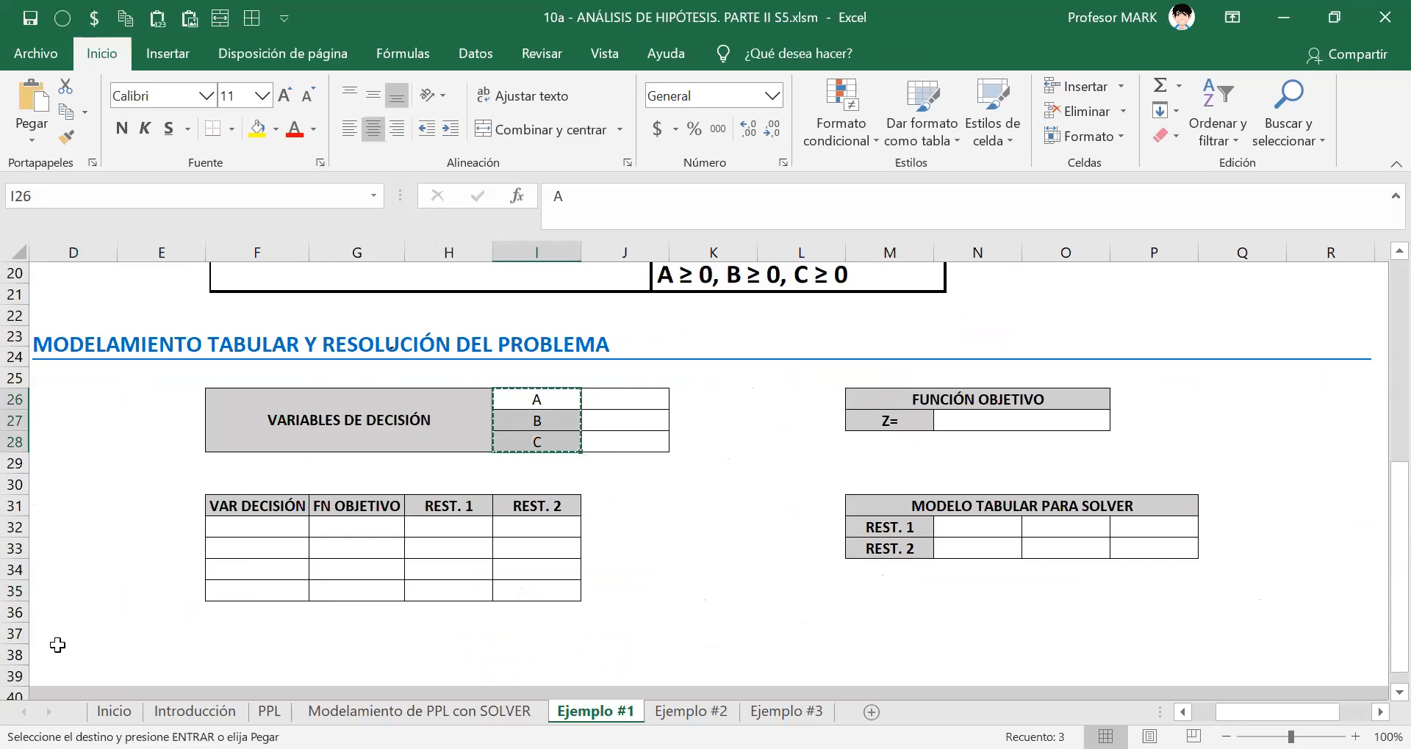
left_click(223, 522)
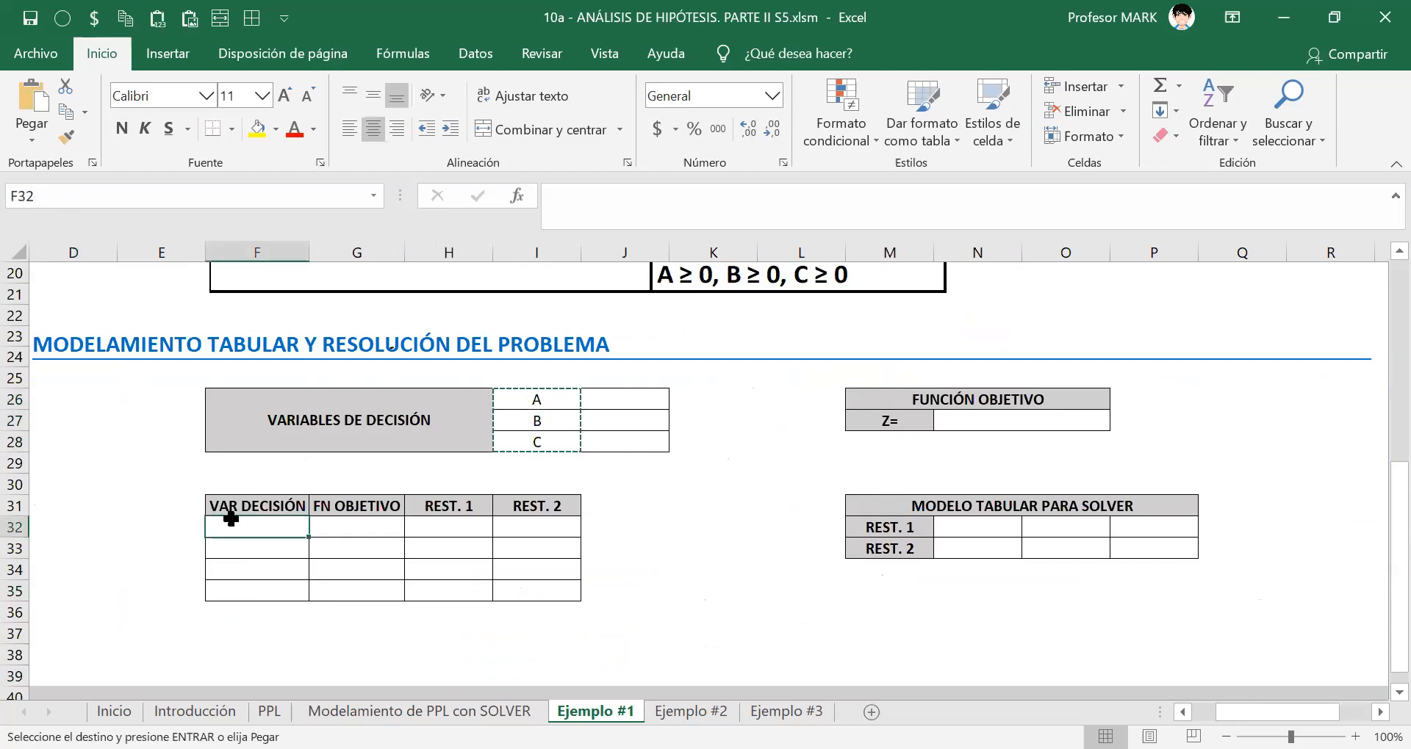
key("ctrl+v")
key("Escape")
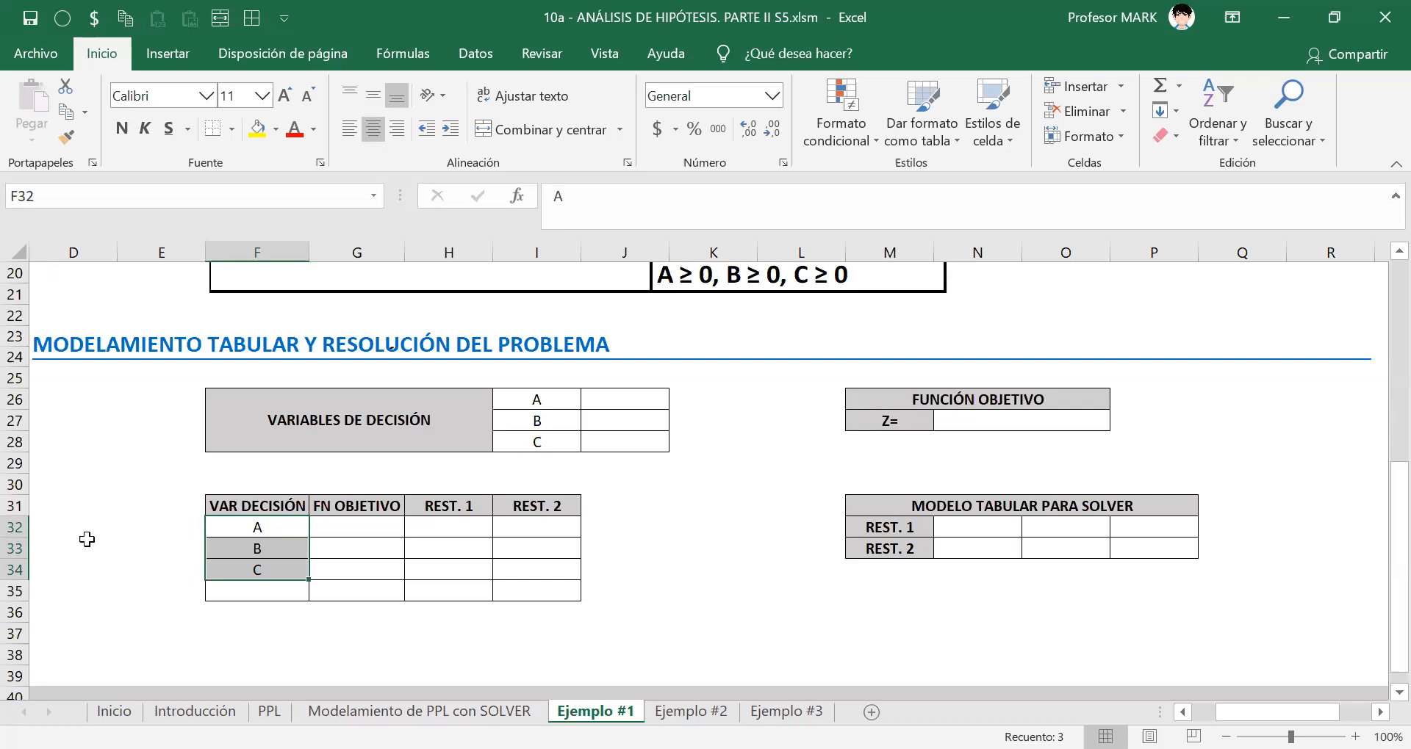
Select the VARIABLES DE DECISIÓN block F26:J28, followed by the blank cell F35 under the copied variable names.
left_click_drag(452, 408, 603, 409)
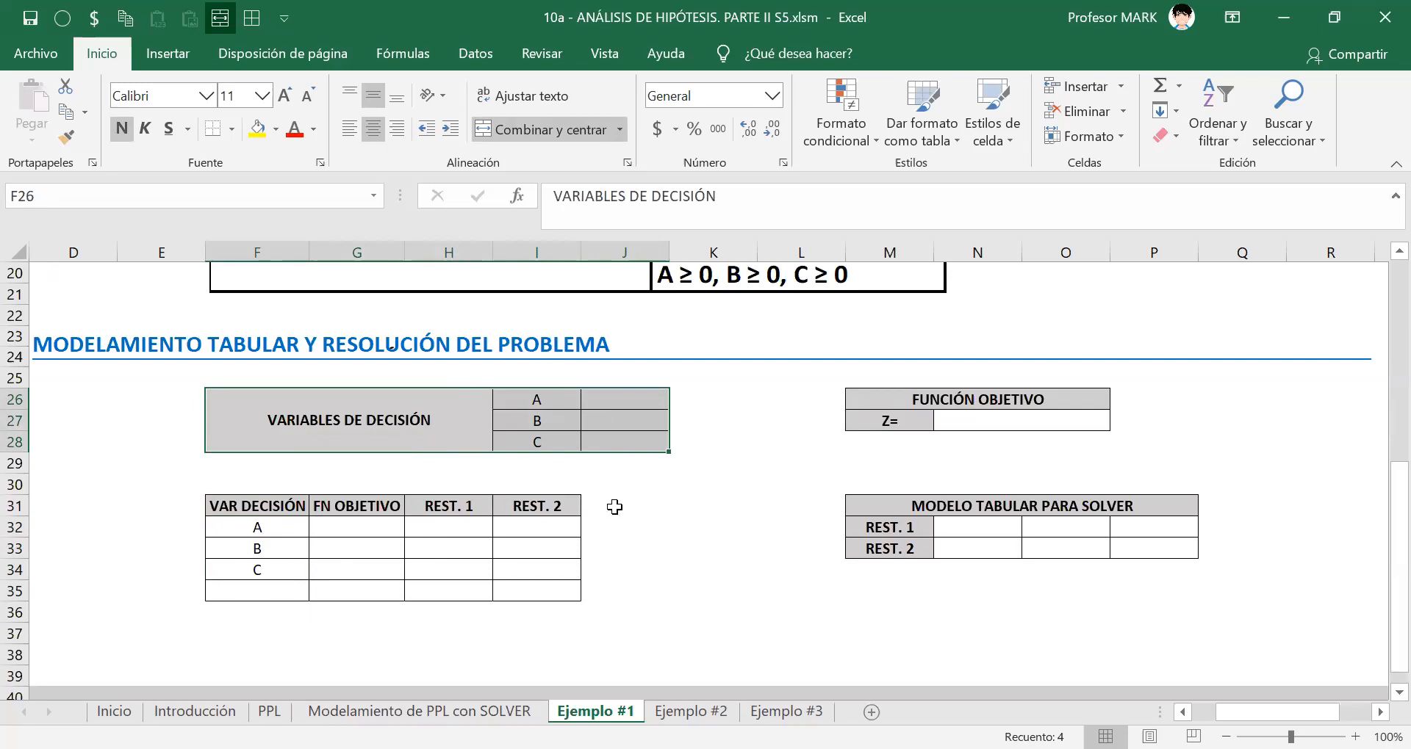
left_click(316, 459)
left_click_drag(323, 430, 630, 432)
left_click(224, 587)
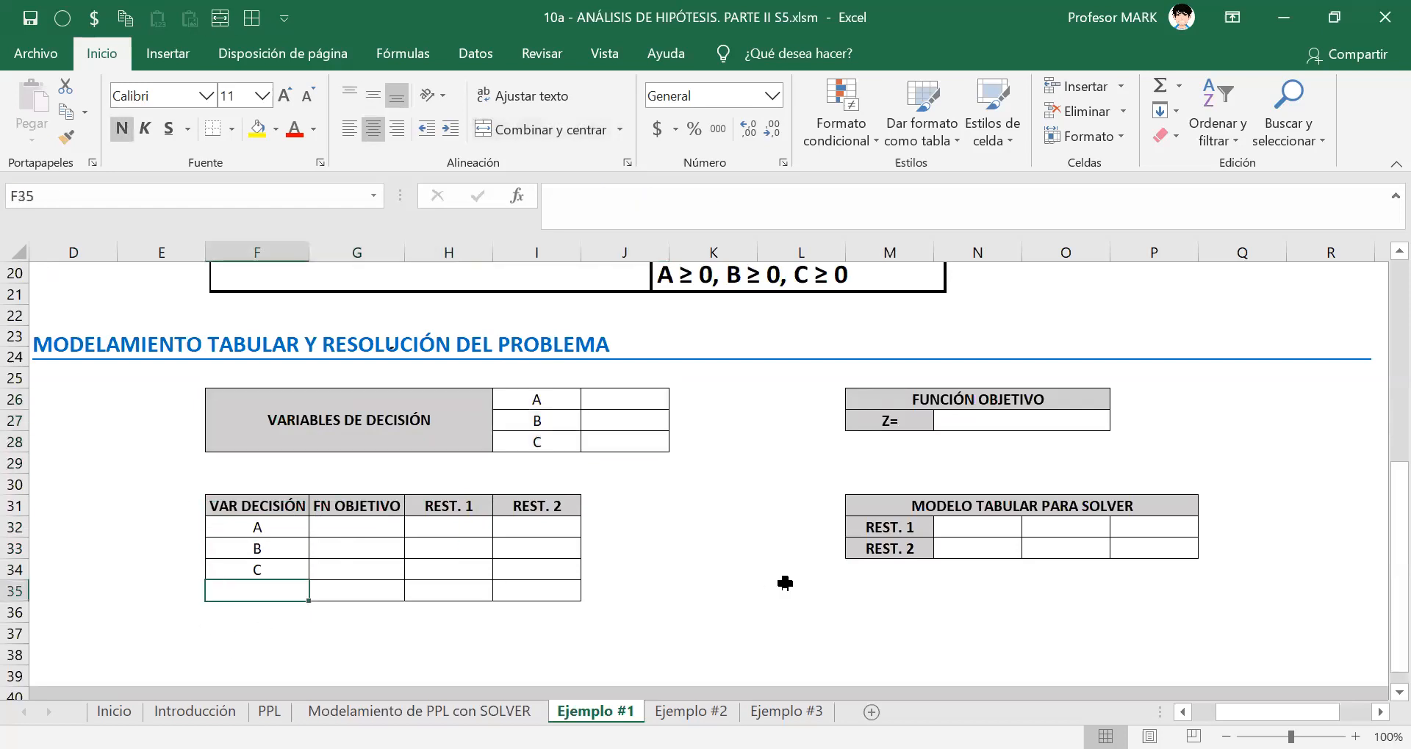
Review the whole problem table, from the decision variables and objective function to the restrictions.
key("Up")
key("Up")
key("Up")
key("Up")
key("Up")
key("Up")
key("Up")
key("Up")
key("Up")
key("Up")
key("Up")
key("Up")
key("Up")
key("Up")
key("Up")
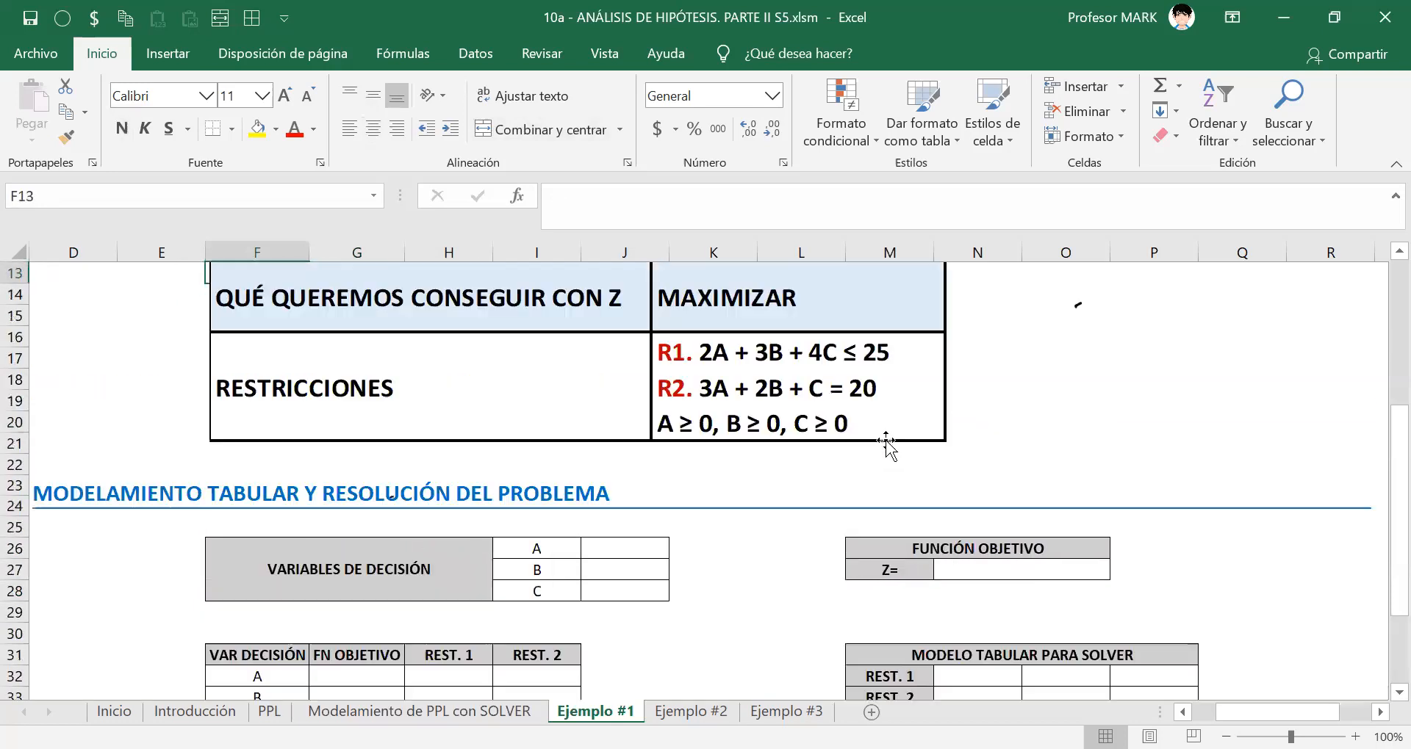
key("Up")
key("Up")
key("Up")
key("Up")
key("Up")
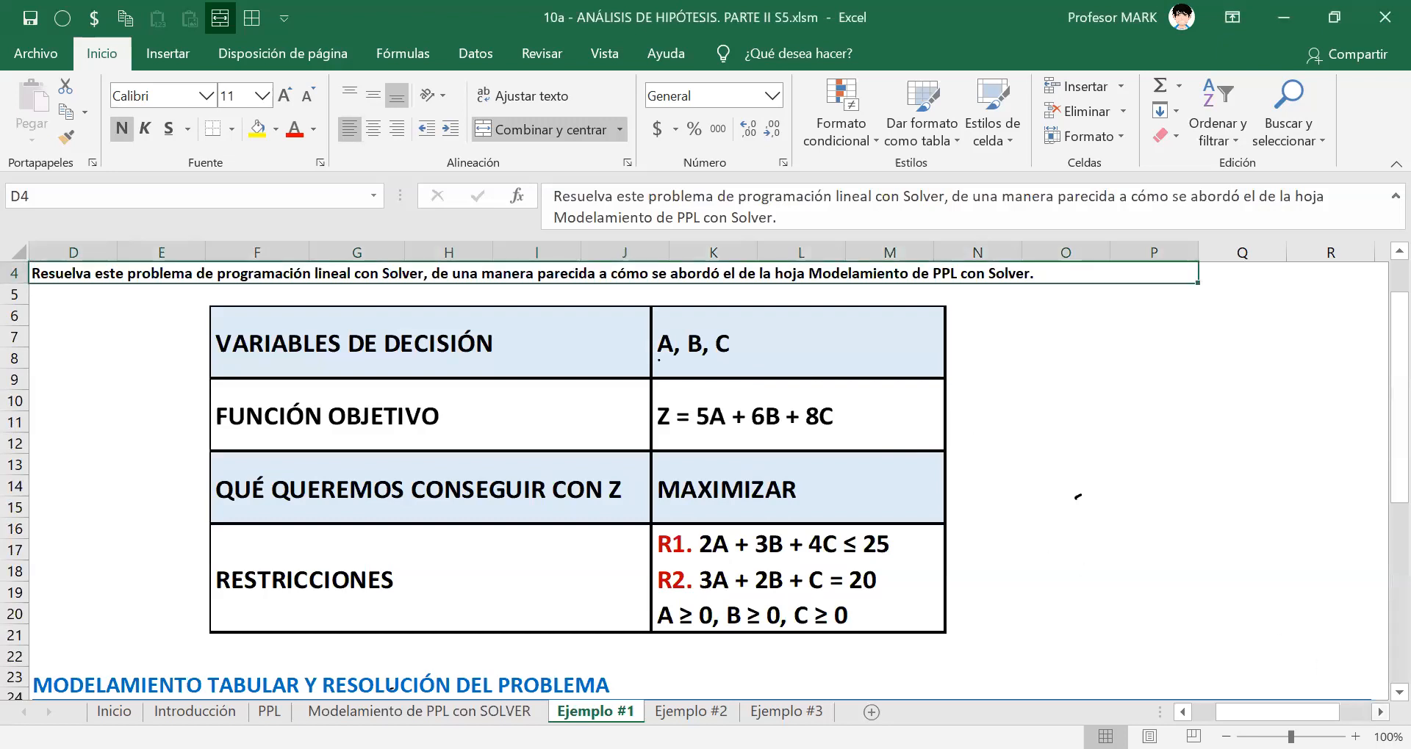
scroll(698, 478, "right", 4)
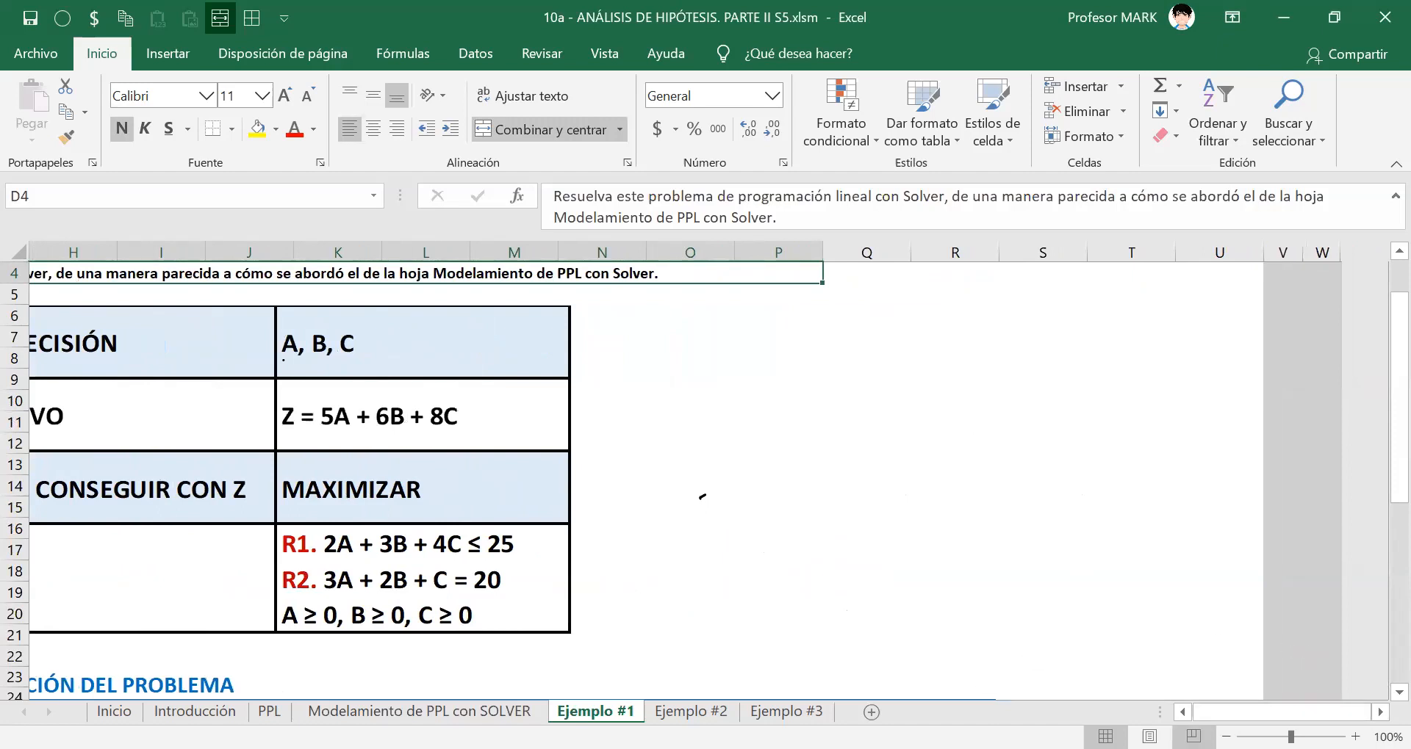
scroll(698, 478, "left", 1)
scroll(698, 477, "left", 1)
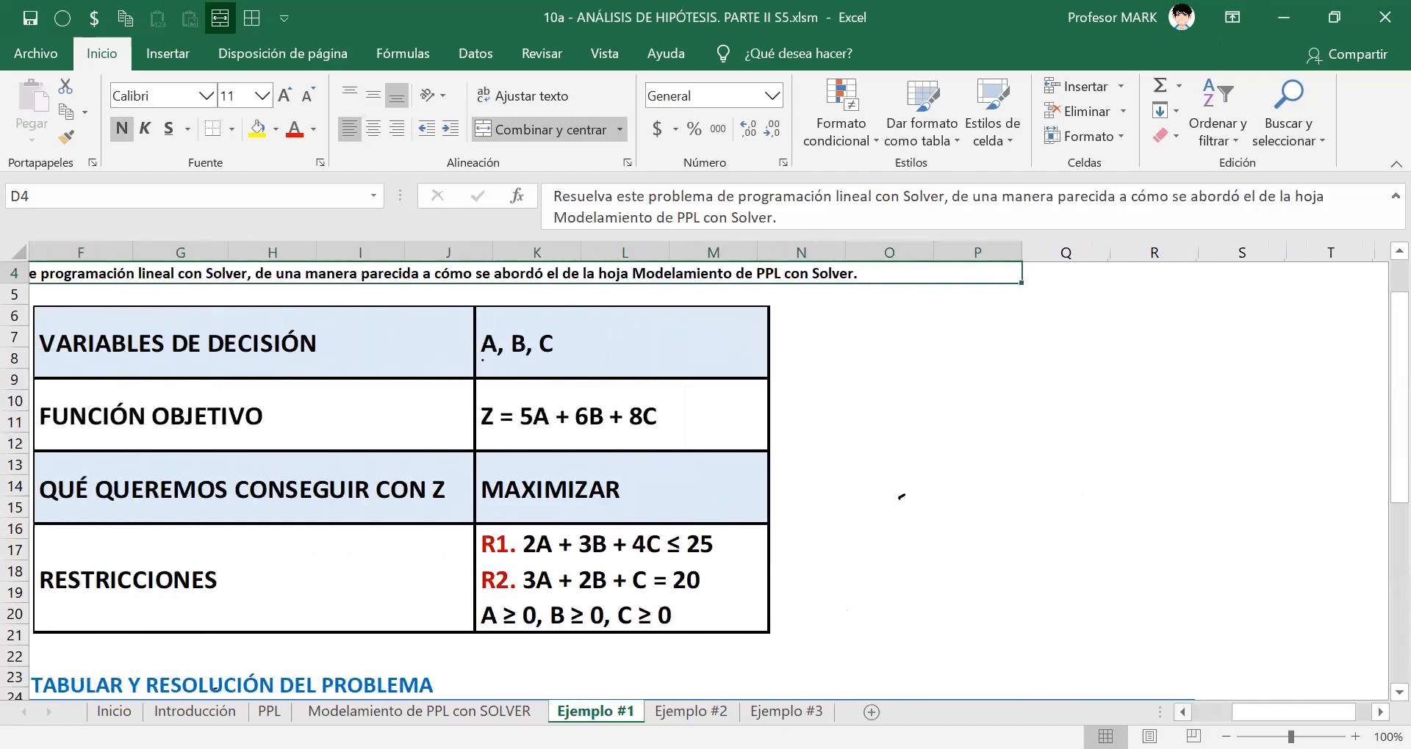
scroll(698, 477, "left", 1)
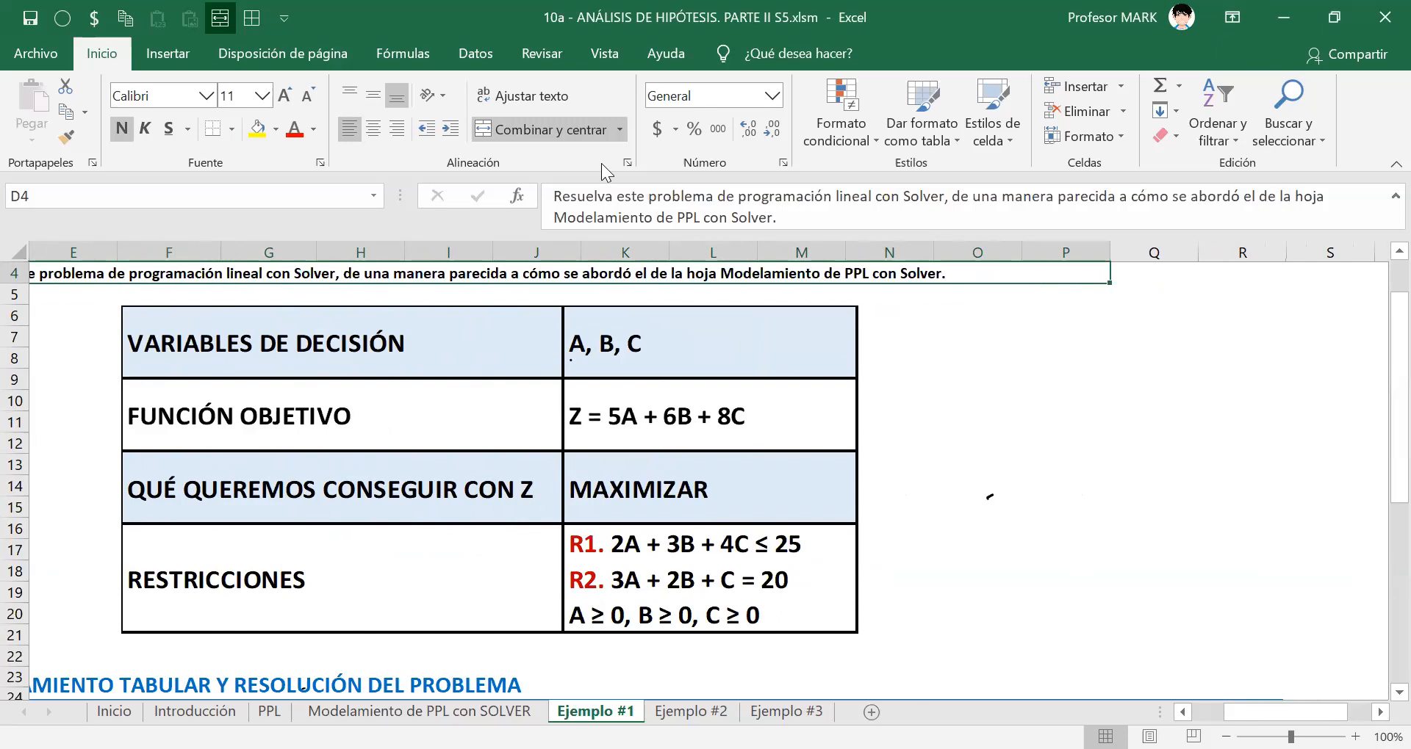
Draw a tall black opening brace beside the problem table and handwrite the real-numbers symbol ℝ inside it.
mouse_move(946, 318)
left_mouse_down()
mouse_move(900, 479)
mouse_move(958, 651)
left_mouse_up()
left_click(959, 335)
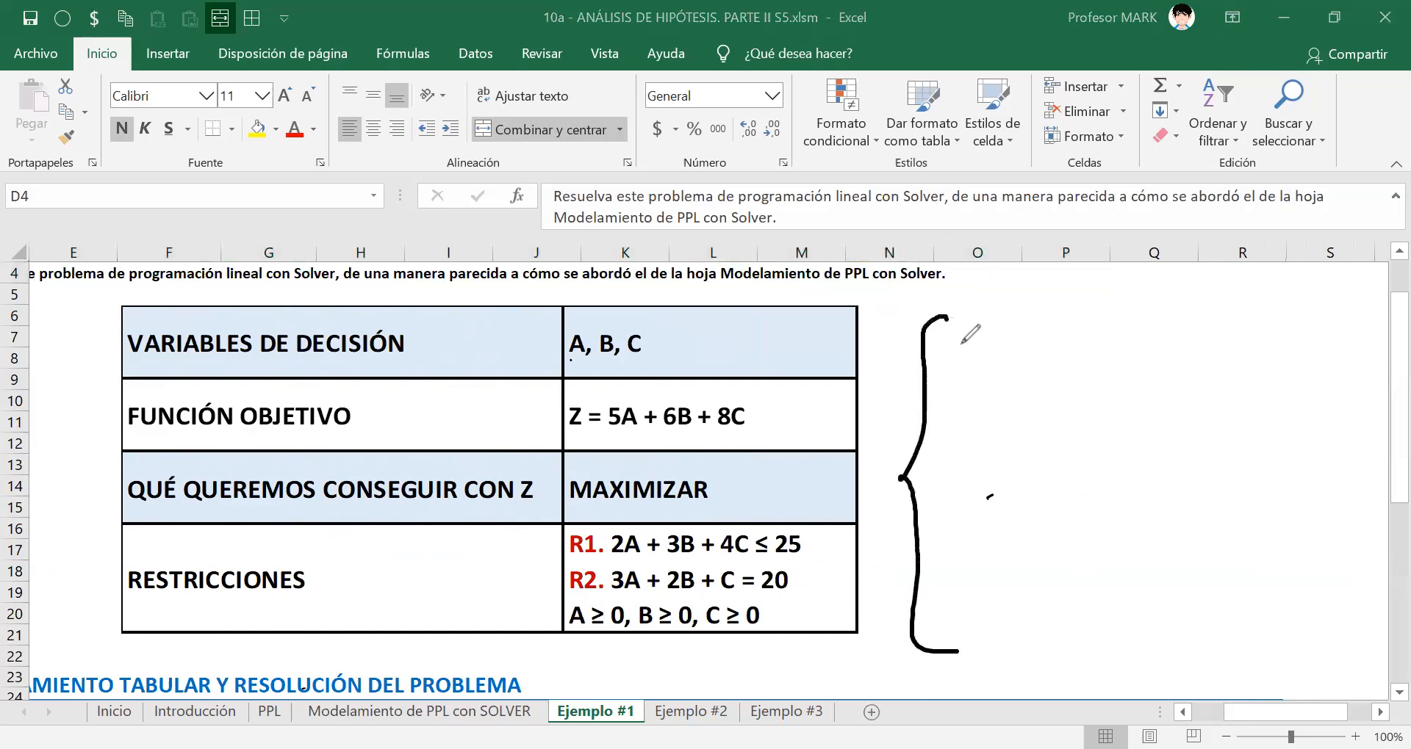
left_click_drag(959, 335, 961, 377)
mouse_move(952, 332)
left_mouse_down()
mouse_move(952, 371)
mouse_move(964, 358)
mouse_move(1001, 374)
left_mouse_up()
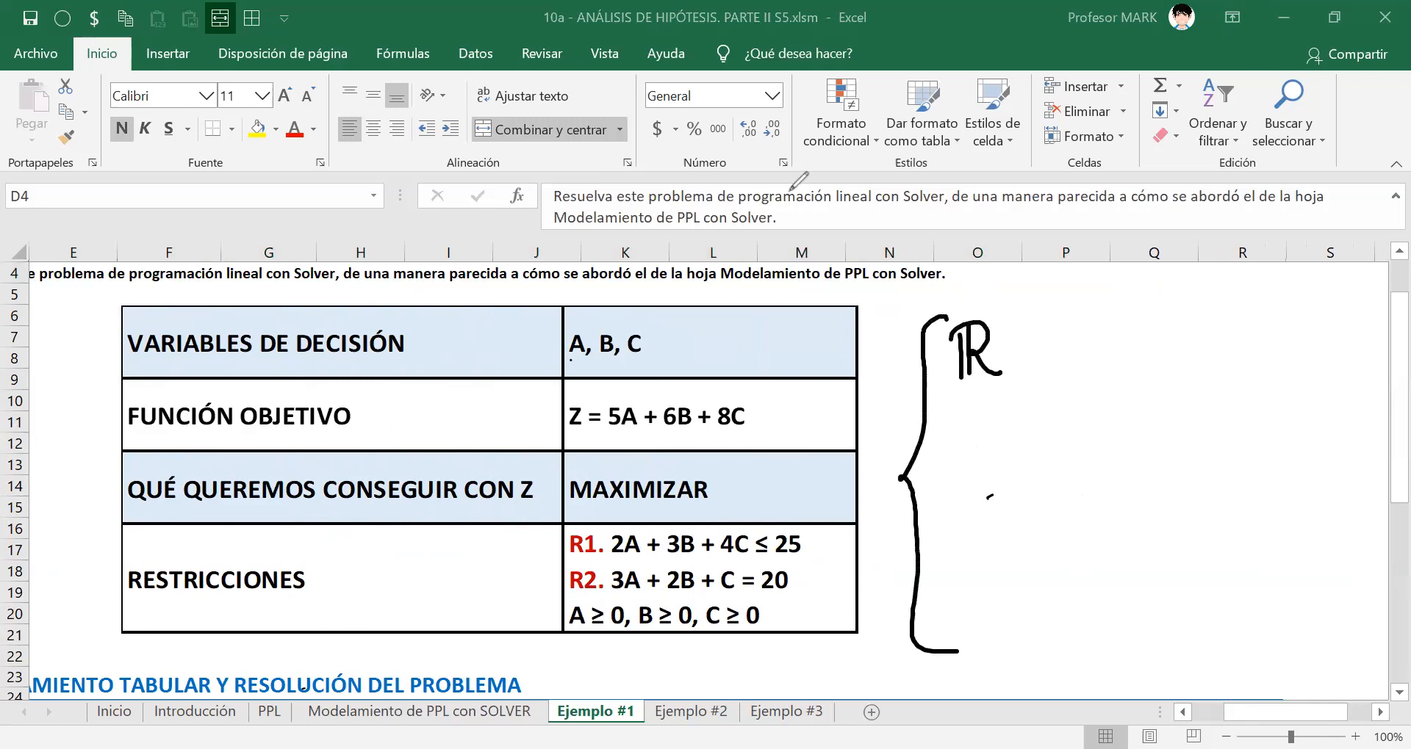
Annotate the ℝ symbol with a red arrow and the handwritten word "decimales".
left_click_drag(1012, 348, 1060, 348)
left_click_drag(1051, 338, 1050, 371)
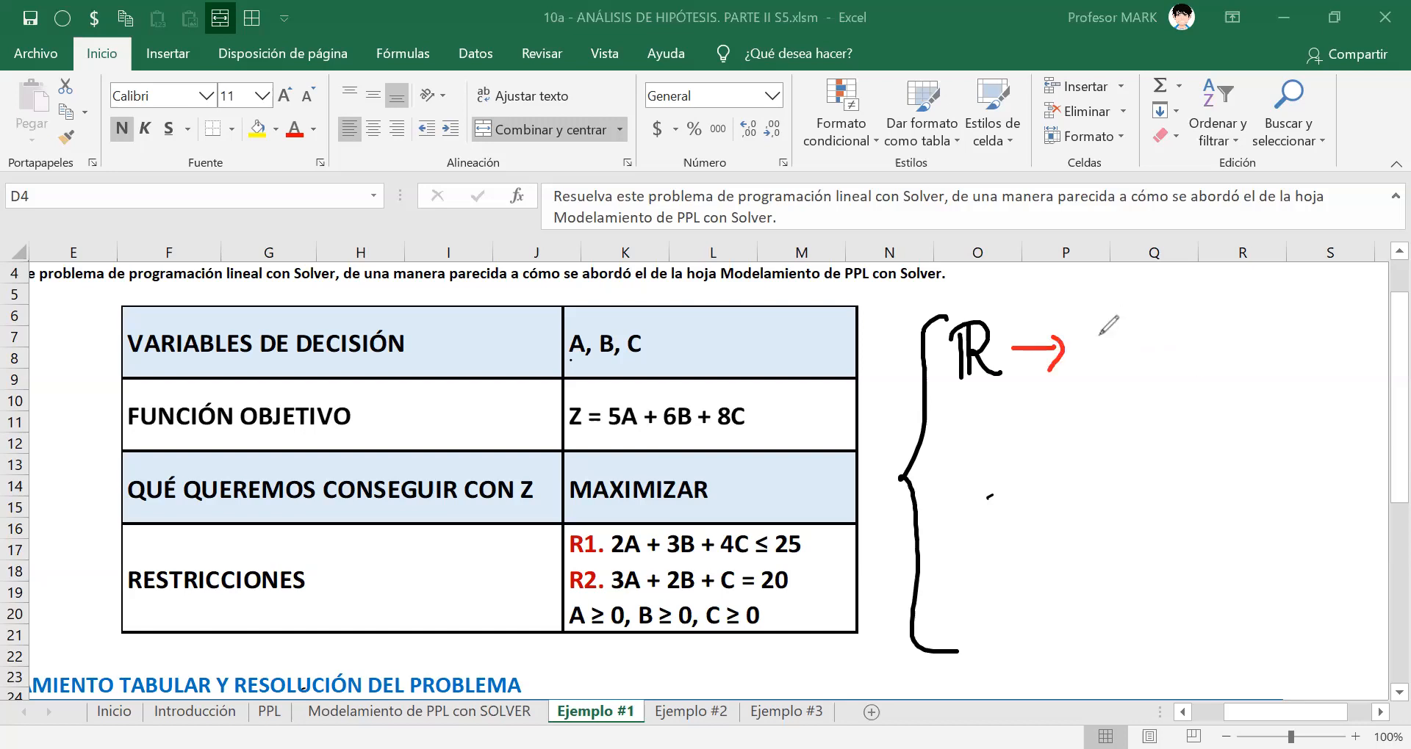
mouse_move(1104, 312)
left_mouse_down()
mouse_move(1102, 363)
mouse_move(1127, 340)
mouse_move(1159, 358)
left_mouse_up()
left_click(1160, 324)
mouse_move(1168, 331)
left_mouse_down()
mouse_move(1275, 324)
mouse_move(1265, 360)
left_mouse_up()
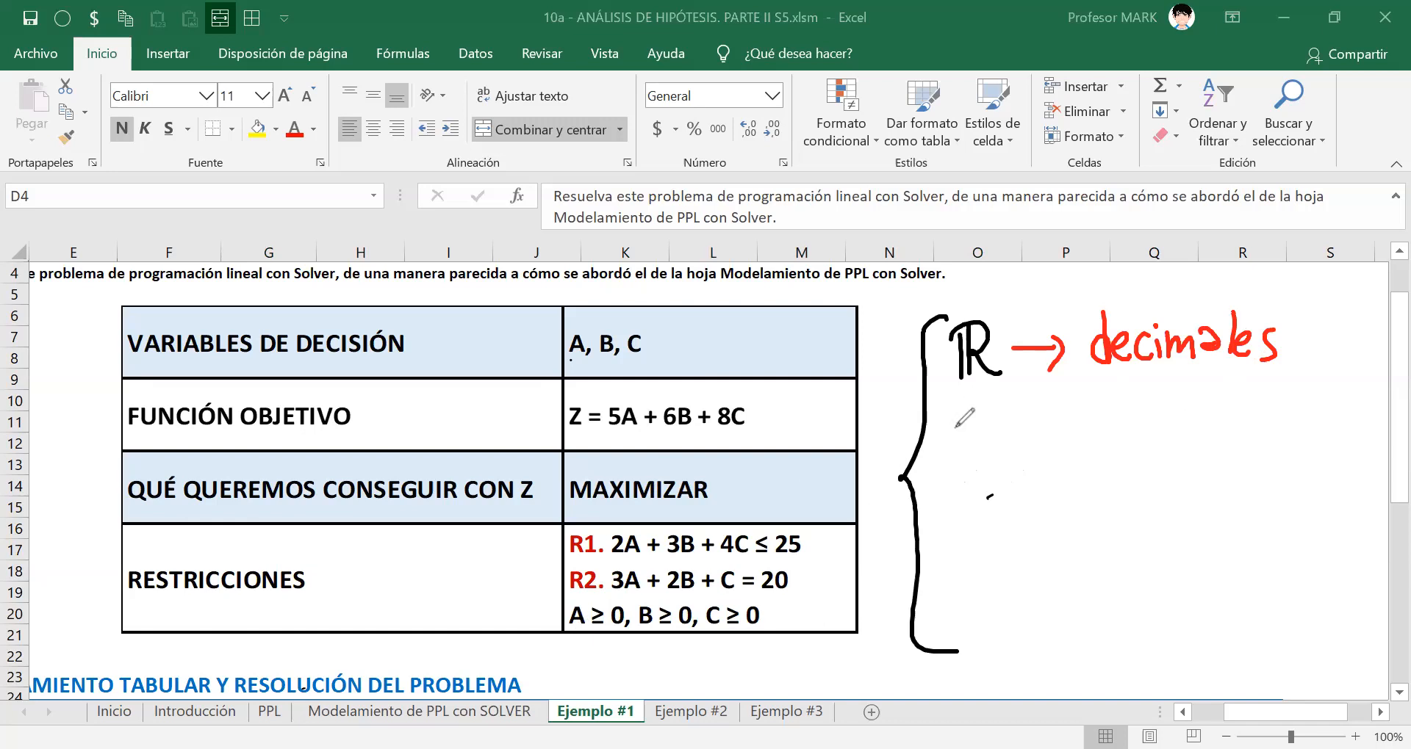
Handwrite the symbol ℕ₀ in black below ℝ and annotate it with a red arrow and "sin decimales".
left_click_drag(967, 411, 962, 464)
mouse_move(961, 407)
left_mouse_down()
mouse_move(980, 392)
mouse_move(984, 462)
left_mouse_up()
mouse_move(992, 403)
left_mouse_down()
mouse_move(988, 463)
mouse_move(1063, 436)
left_mouse_up()
left_click_drag(1052, 420, 1055, 455)
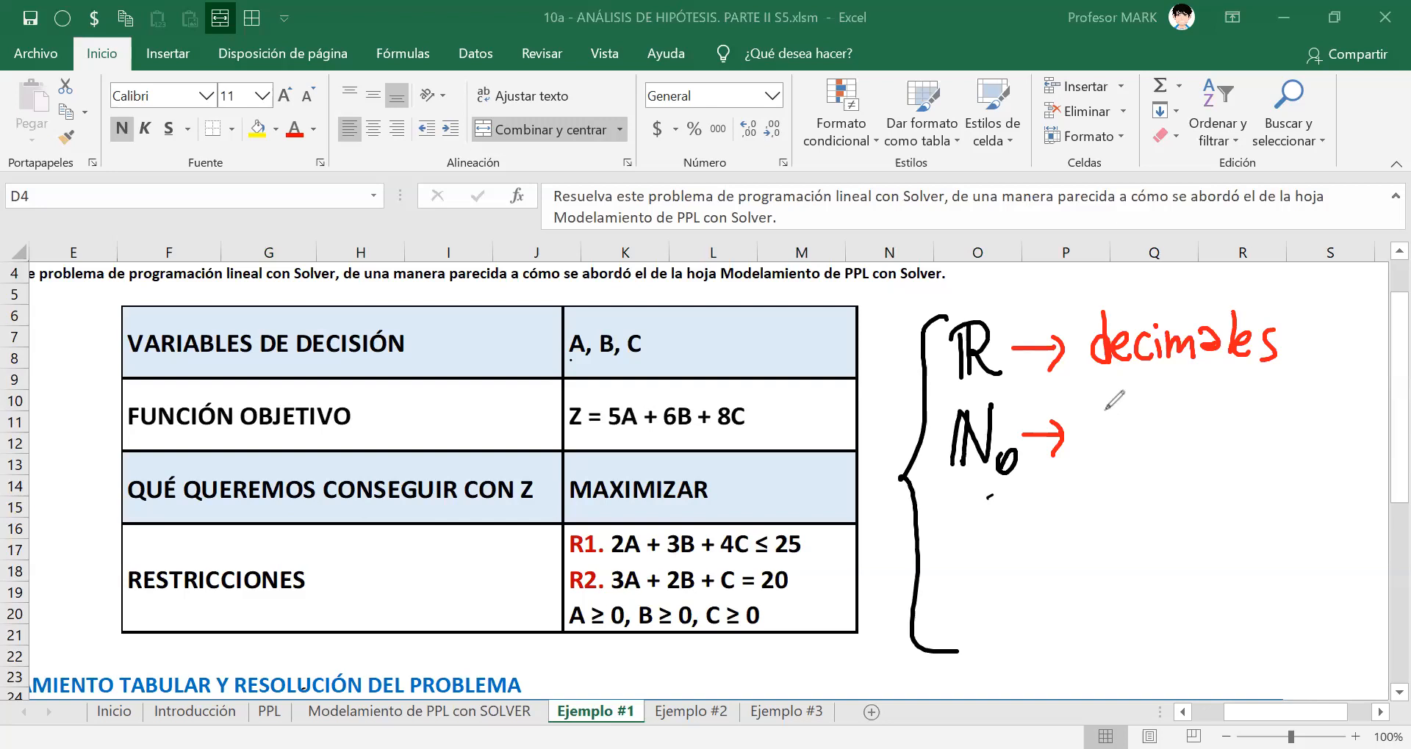
mouse_move(1106, 417)
left_mouse_down()
mouse_move(1098, 435)
mouse_move(1118, 441)
mouse_move(1235, 403)
mouse_move(1302, 430)
left_mouse_up()
left_click_drag(1336, 390, 1308, 430)
Add two more red arrows beside ℕ₀, labelled "enteros" and "≥ 0".
mouse_move(1030, 494)
left_mouse_down()
mouse_move(1062, 494)
mouse_move(1058, 510)
mouse_move(1101, 477)
mouse_move(1124, 504)
left_mouse_up()
mouse_move(1135, 450)
left_mouse_down()
mouse_move(1164, 487)
mouse_move(1228, 491)
left_mouse_up()
mouse_move(1031, 543)
left_mouse_down()
mouse_move(1061, 543)
mouse_move(1058, 558)
mouse_move(1111, 526)
mouse_move(1101, 549)
left_mouse_up()
left_click_drag(1113, 535, 1108, 552)
left_click_drag(1146, 522, 1144, 523)
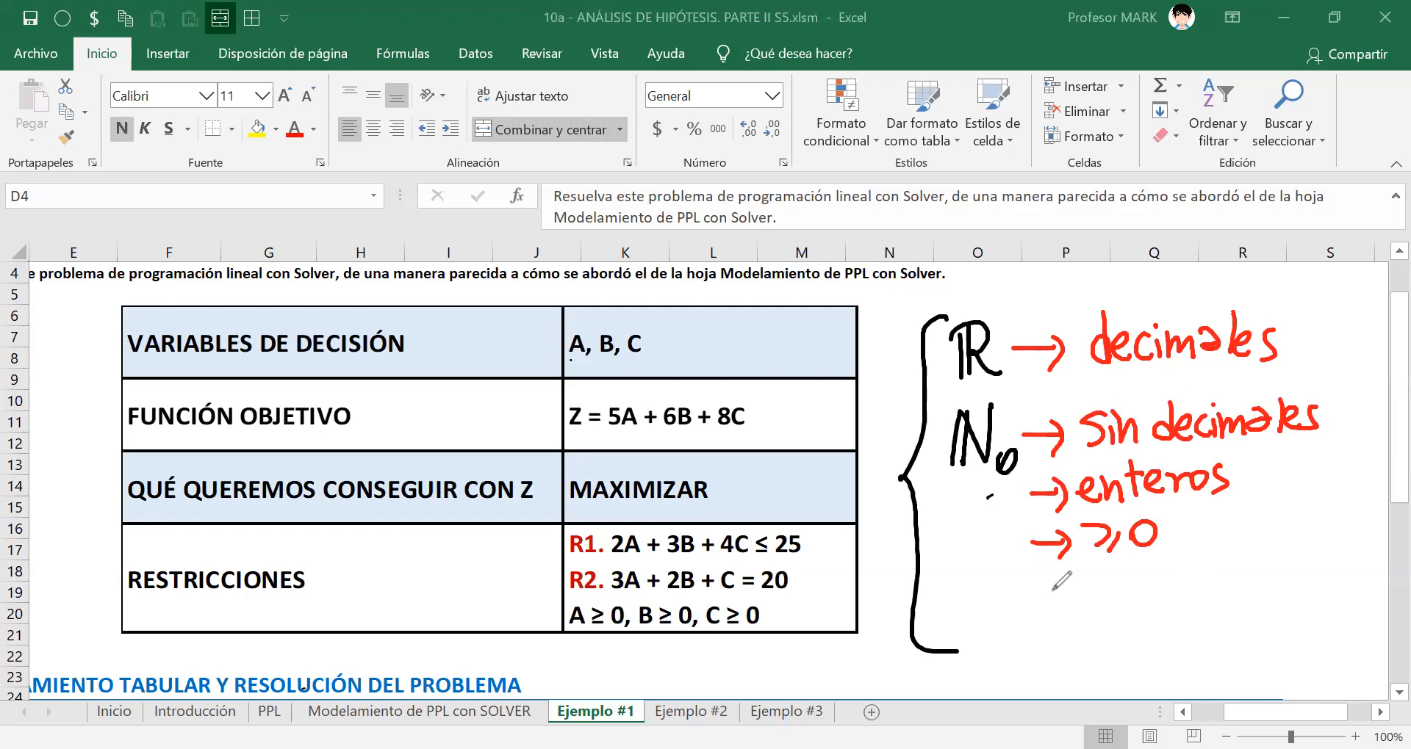
Draw a red arrow from below ℕ₀ and handwrite "nos CARDINALES" in red beside it.
left_click_drag(987, 488, 1047, 598)
mouse_move(1042, 581)
left_mouse_down()
mouse_move(1051, 606)
mouse_move(1080, 572)
mouse_move(1087, 585)
mouse_move(1111, 568)
mouse_move(1118, 601)
mouse_move(1126, 563)
mouse_move(1211, 596)
left_mouse_up()
left_click_drag(1195, 586, 1217, 595)
mouse_move(1217, 574)
left_mouse_down()
mouse_move(1231, 594)
mouse_move(1265, 595)
mouse_move(1287, 570)
mouse_move(1304, 593)
mouse_move(1340, 593)
left_mouse_up()
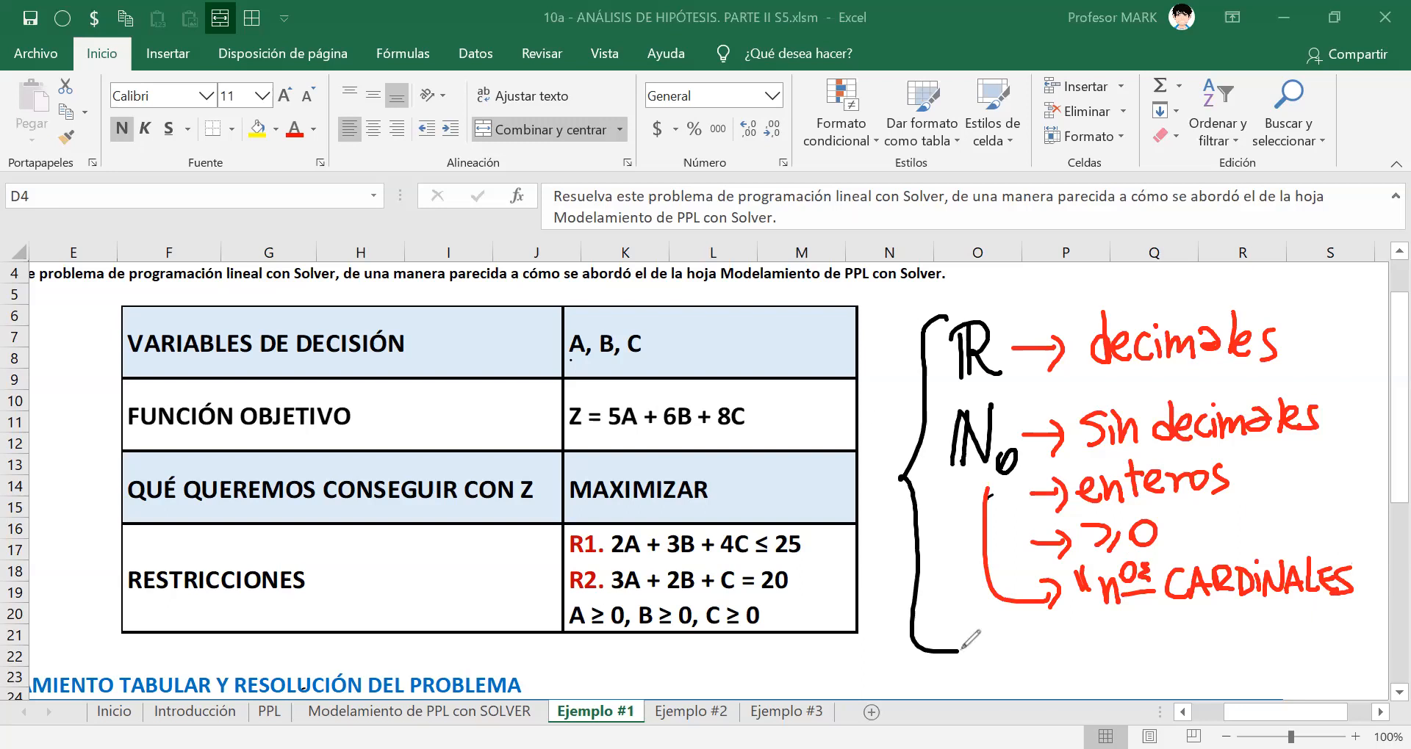
Handwrite "Bin, ≠" in black at the foot of the brace, underline "Bin" with an arrow, and write "{0,1}" in red.
mouse_move(978, 618)
left_mouse_down()
mouse_move(980, 660)
mouse_move(1015, 661)
left_mouse_up()
mouse_move(1023, 661)
left_mouse_down()
mouse_move(1028, 640)
mouse_move(1059, 680)
mouse_move(1120, 636)
left_mouse_up()
mouse_move(1077, 653)
left_mouse_down()
mouse_move(1122, 646)
mouse_move(1098, 675)
left_mouse_up()
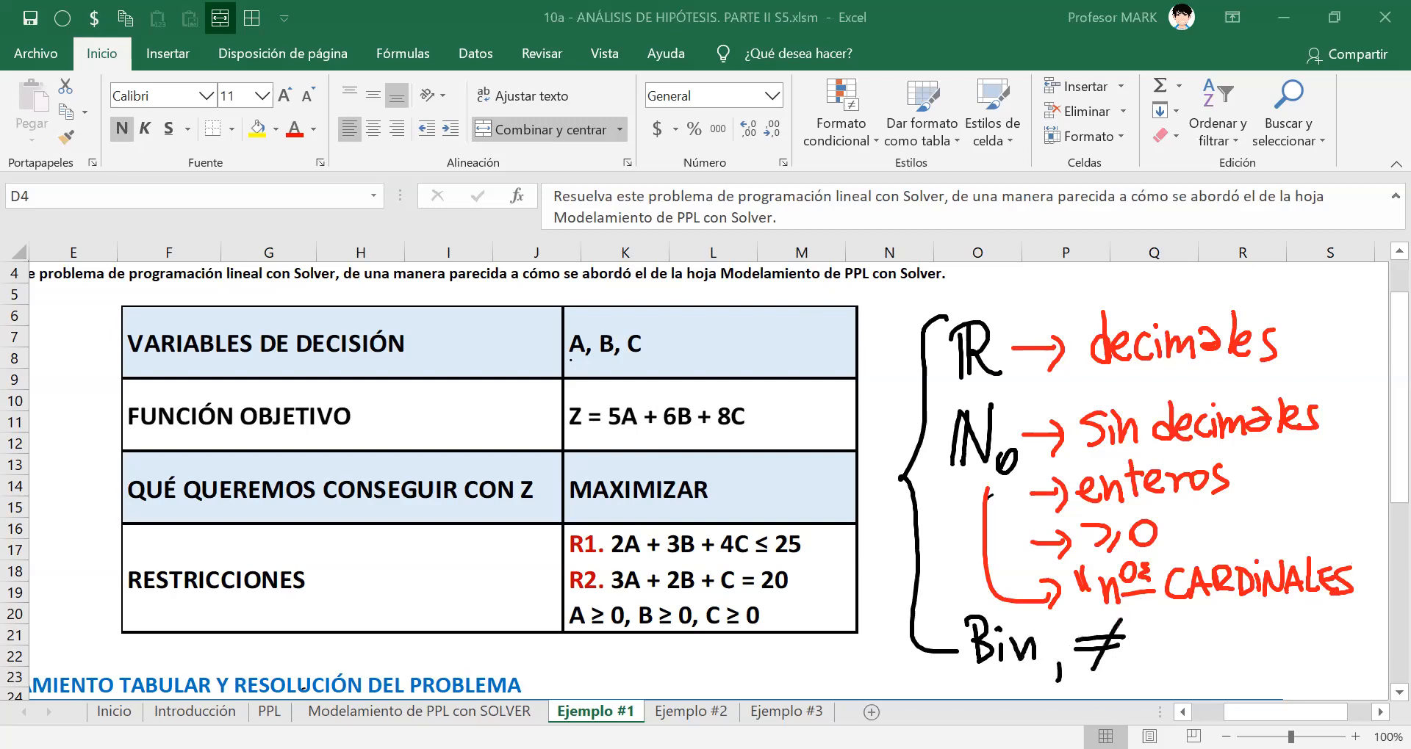
left_click_drag(1001, 672, 1165, 665)
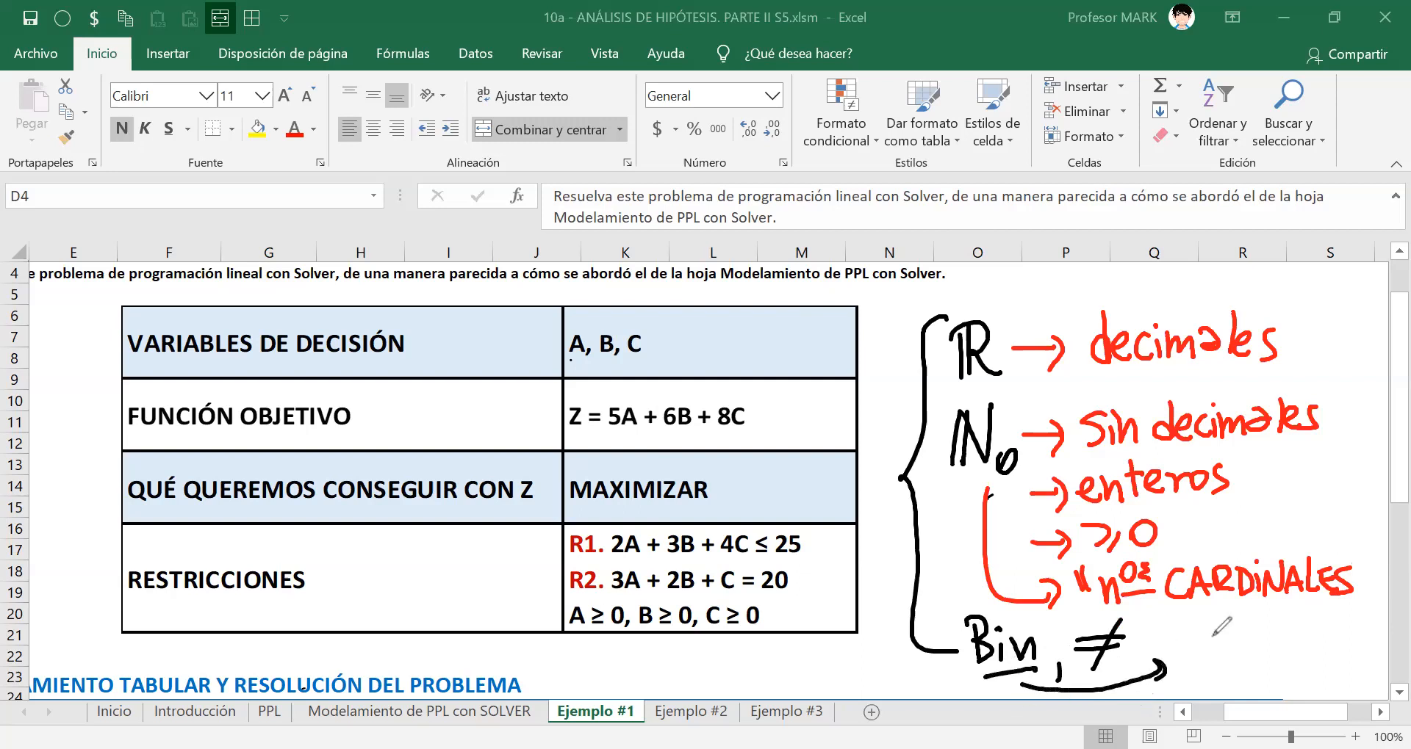
left_click_drag(1196, 619, 1192, 682)
mouse_move(1226, 638)
left_mouse_down()
mouse_move(1211, 665)
mouse_move(1228, 641)
mouse_move(1244, 670)
mouse_move(1277, 665)
left_mouse_up()
left_click_drag(1302, 613, 1296, 681)
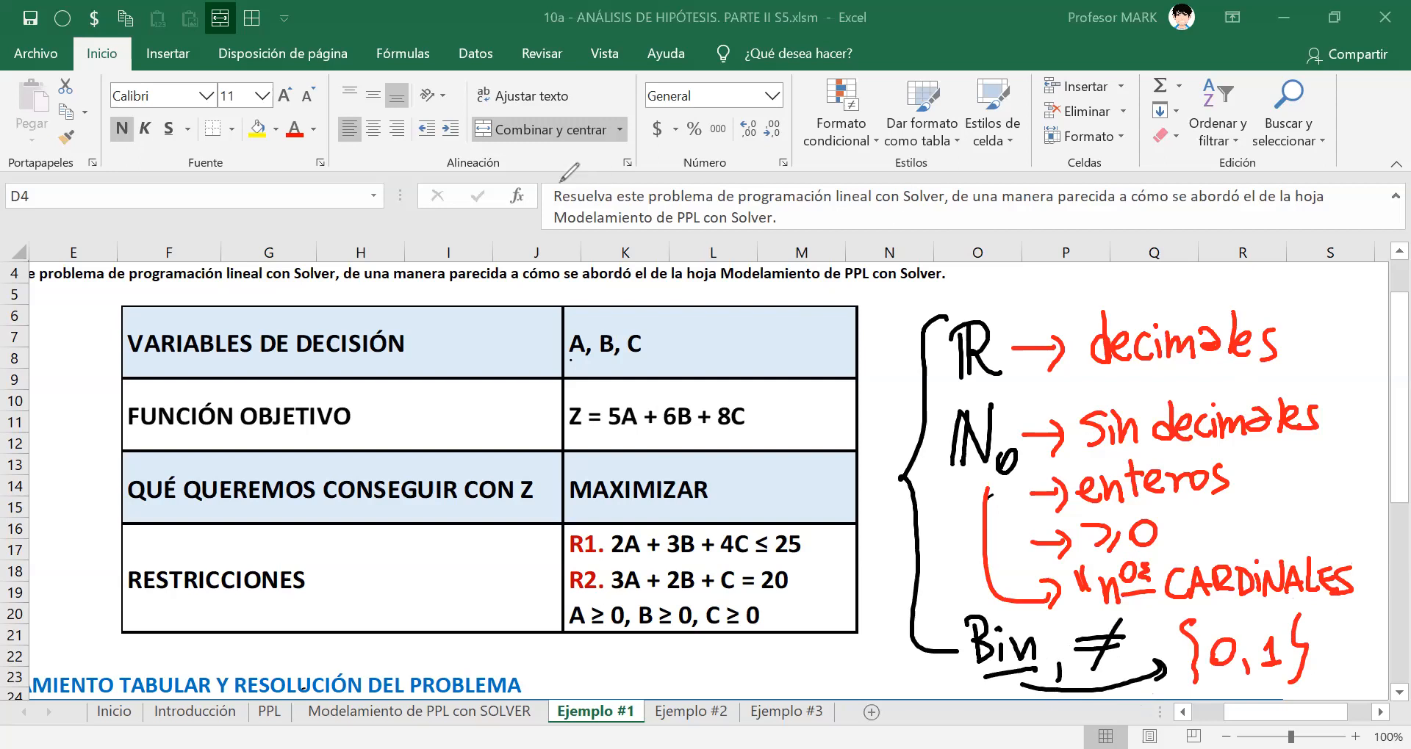
Circle the ℝ symbol in yellow and orange, and outline the blank space beside the non-negativity constraints in the same colours.
left_click_drag(978, 301, 961, 319)
mouse_move(988, 296)
left_mouse_down()
mouse_move(930, 397)
mouse_move(955, 297)
mouse_move(1025, 389)
left_mouse_up()
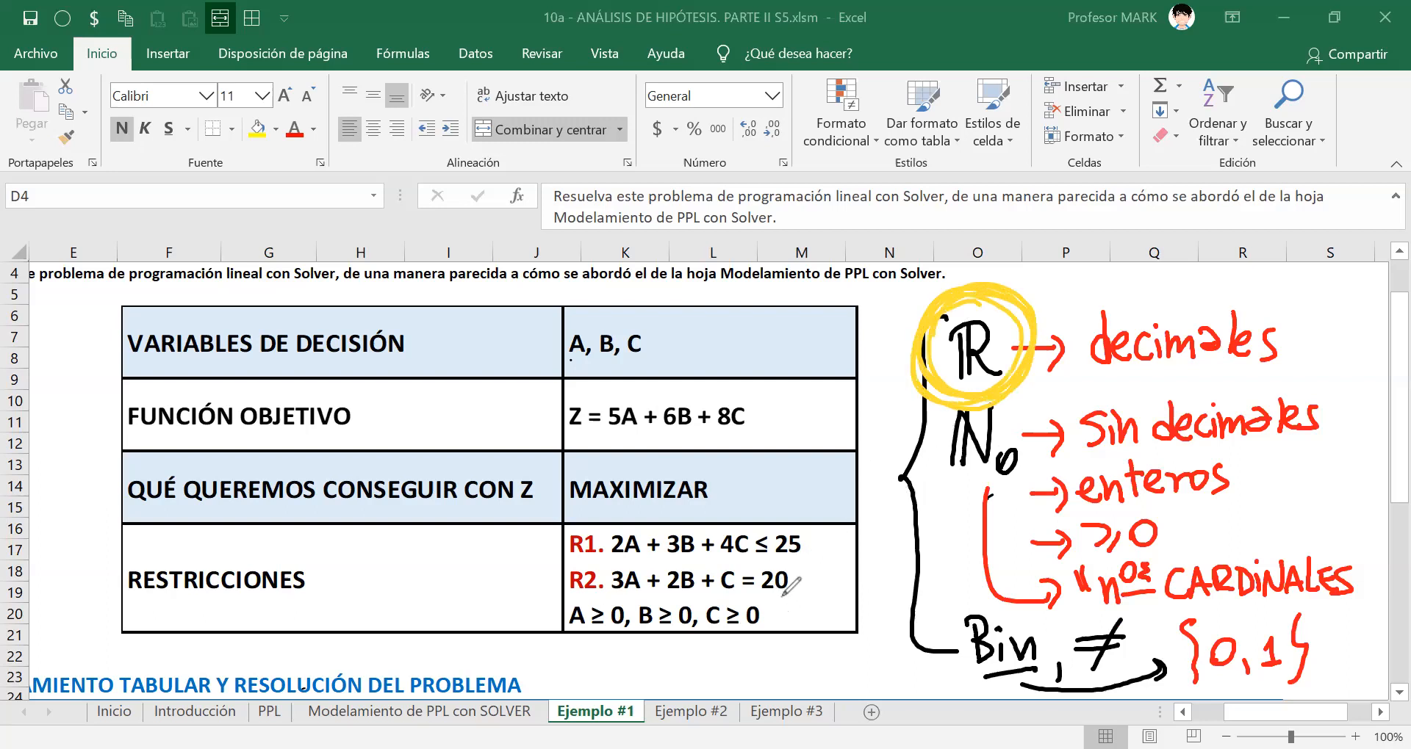
left_click_drag(787, 594, 834, 587)
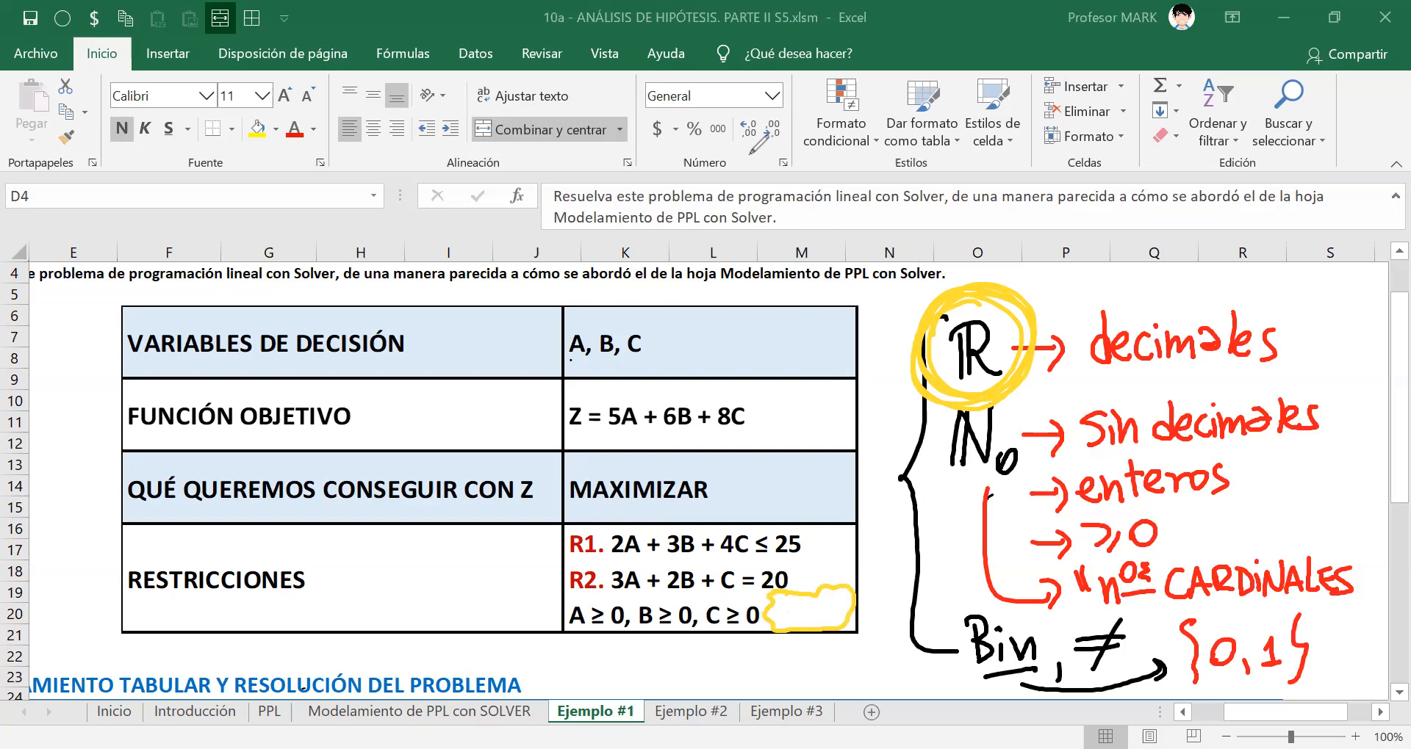
mouse_move(998, 283)
left_mouse_down()
mouse_move(911, 353)
mouse_move(1001, 288)
left_mouse_up()
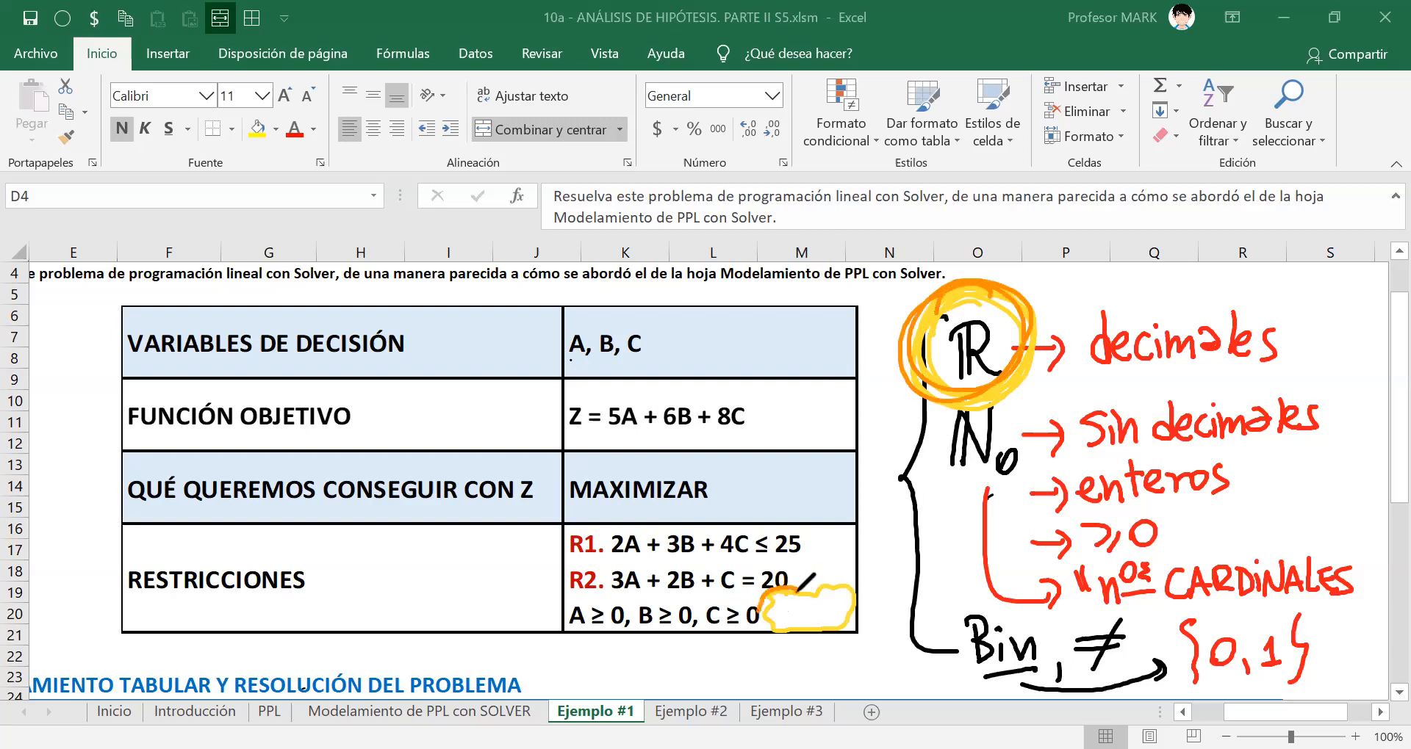
left_click_drag(773, 612, 841, 597)
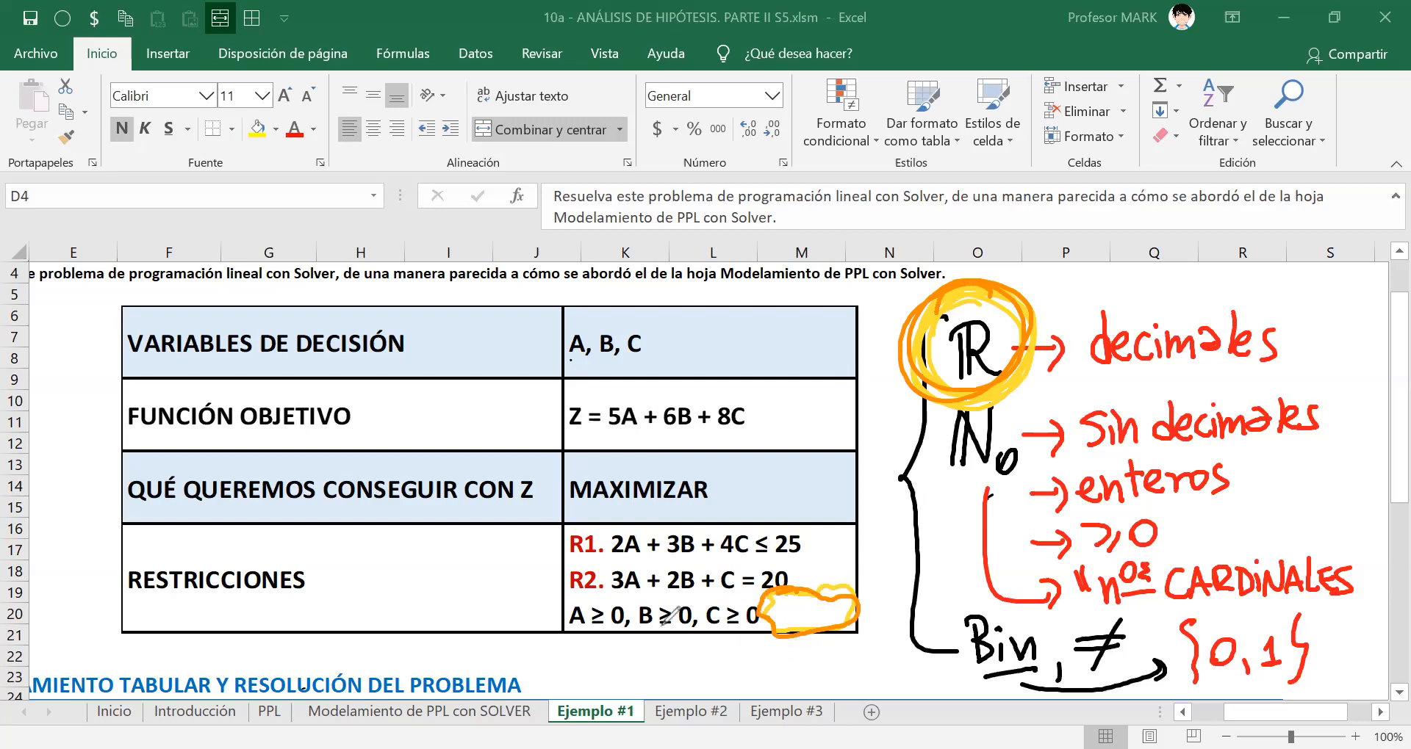
Double-underline the non-negativity constraints in orange and handwrite ℝ in the outlined space beside them.
left_click_drag(569, 642, 764, 637)
left_click_drag(570, 652, 770, 648)
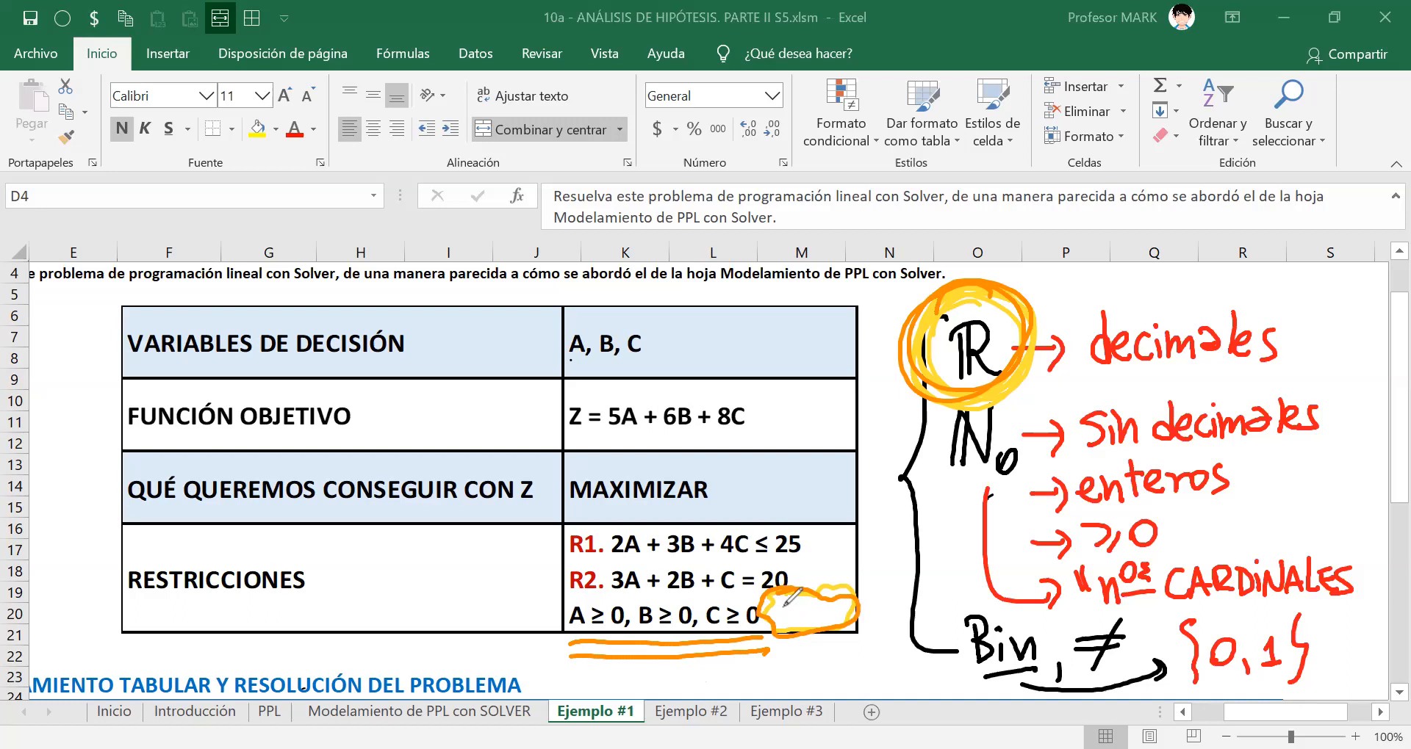
mouse_move(784, 607)
left_mouse_down()
mouse_move(785, 626)
mouse_move(821, 623)
left_mouse_up()
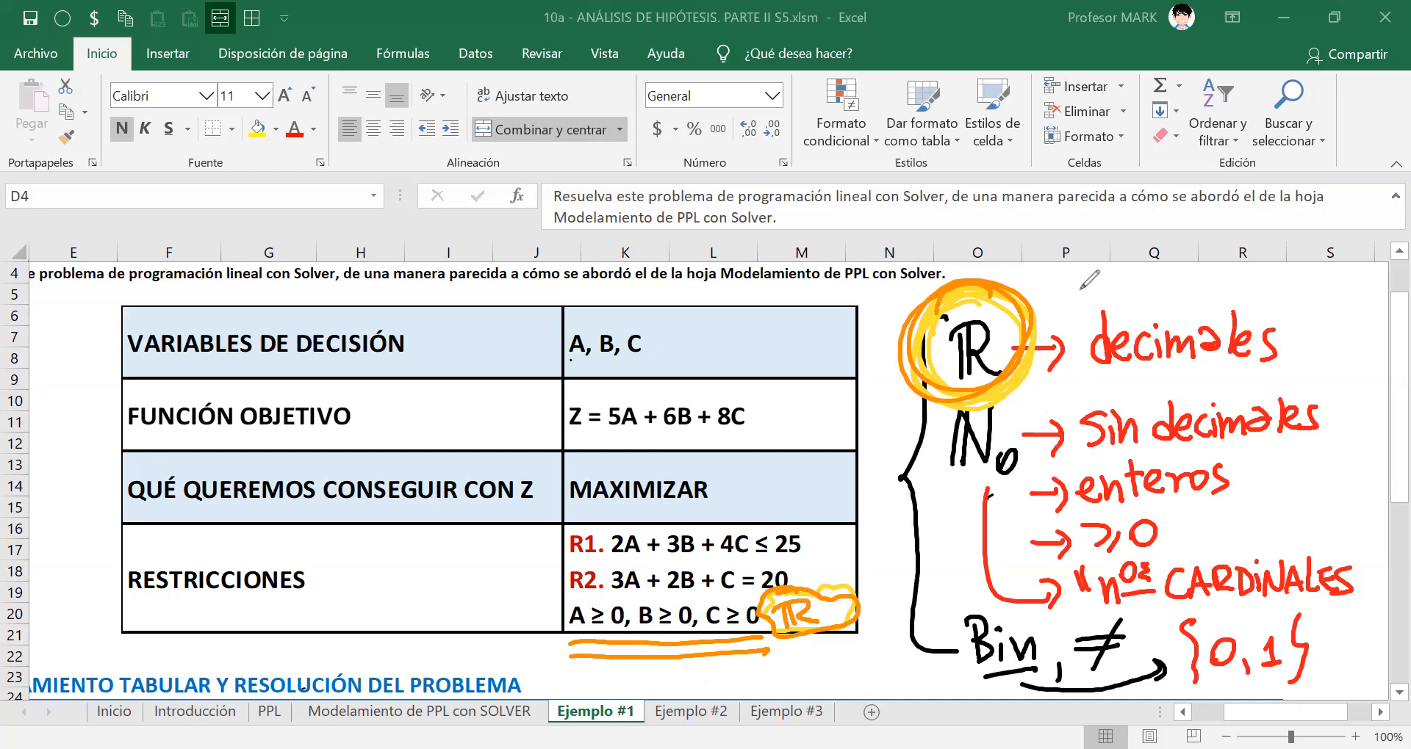
Handwrite "ℝ ⊇ ℕ₀" in orange above "decimales", and put that word in orange quotation marks with a double underline.
mouse_move(1080, 273)
left_mouse_down()
mouse_move(1078, 307)
mouse_move(1073, 271)
mouse_move(1136, 283)
mouse_move(1143, 312)
mouse_move(1174, 269)
mouse_move(1189, 303)
mouse_move(1204, 290)
left_mouse_up()
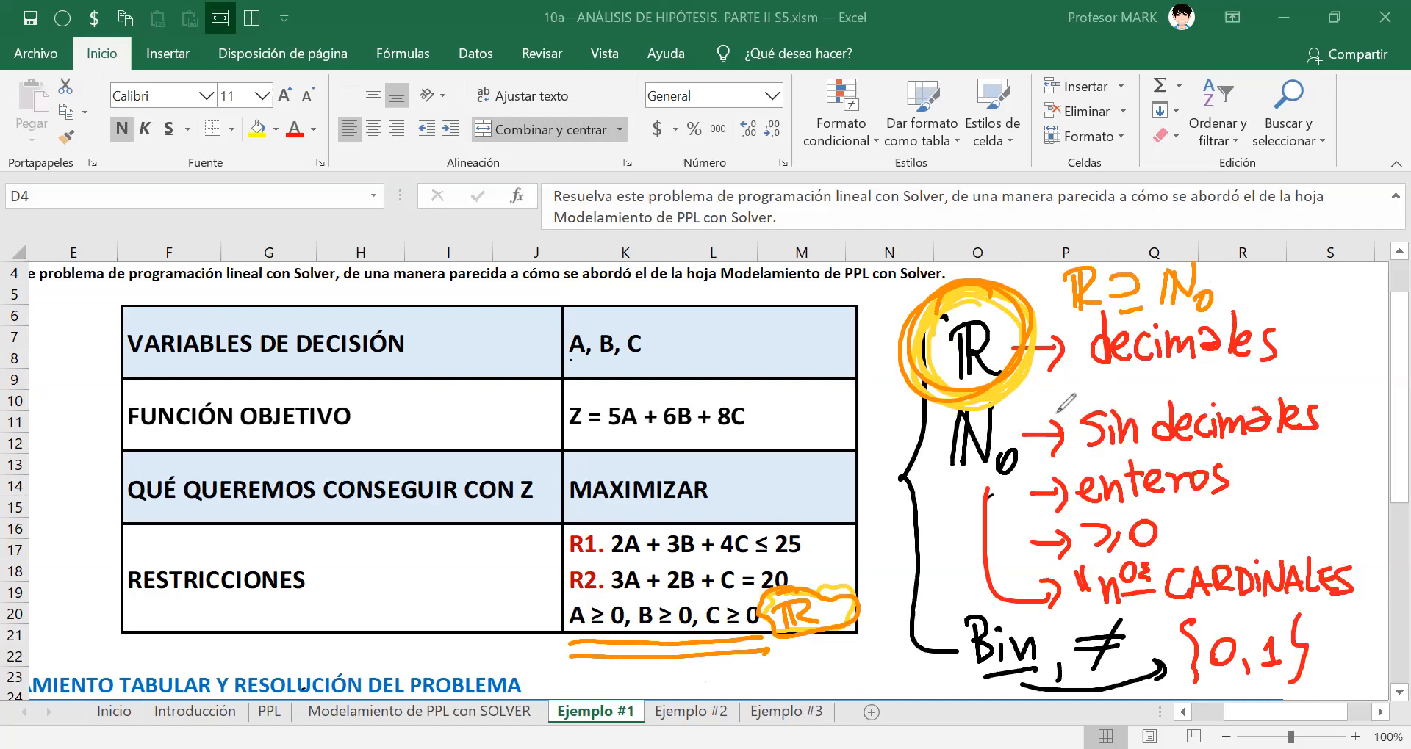
left_click_drag(1064, 314, 1080, 323)
left_click_drag(1290, 309, 1295, 321)
mouse_move(1094, 371)
left_mouse_down()
mouse_move(1272, 370)
mouse_move(1278, 385)
mouse_move(1110, 376)
left_mouse_up()
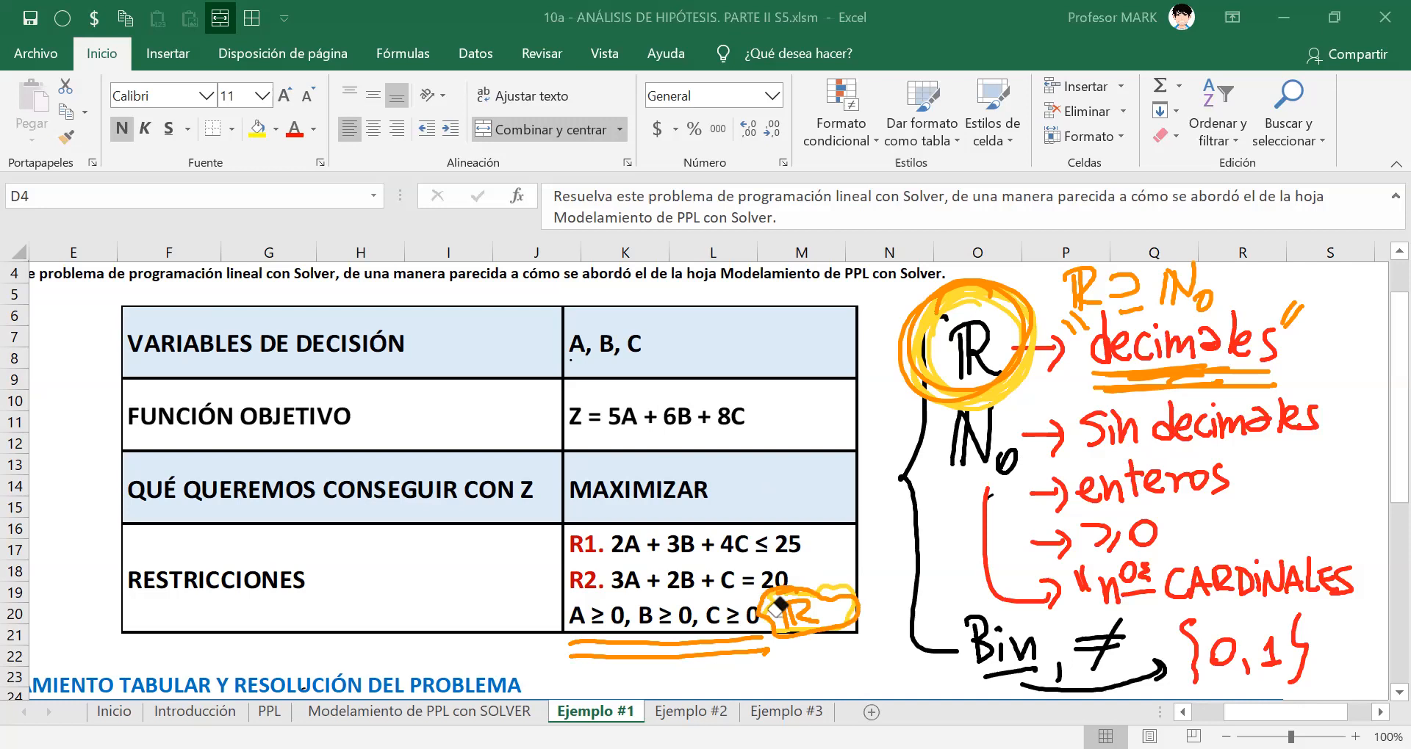
Replace the orange marks around the non-negativity constraints with a boxed orange ℝ, and finish by clearing all the annotations.
mouse_move(779, 604)
left_mouse_down()
mouse_move(791, 622)
mouse_move(695, 645)
left_mouse_up()
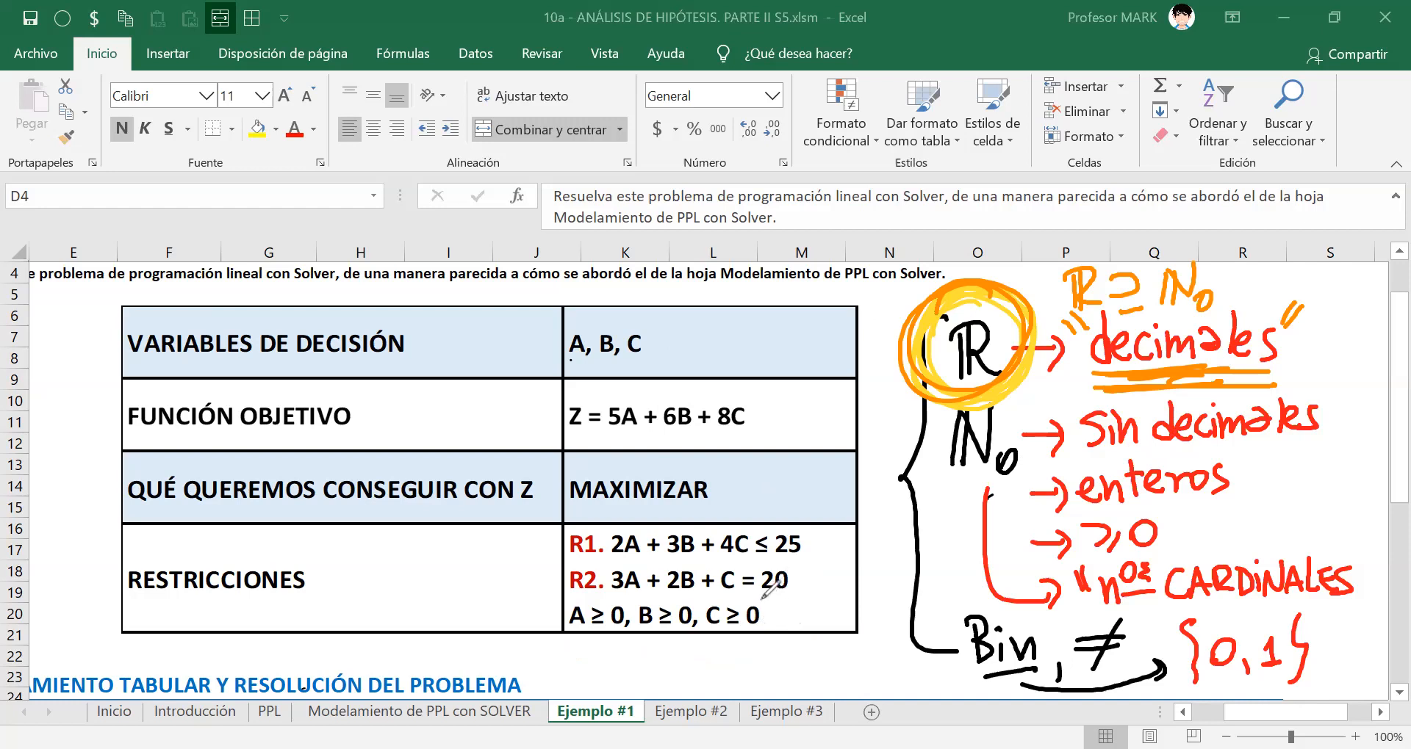
left_click_drag(765, 586, 859, 584)
mouse_move(766, 621)
left_mouse_down()
mouse_move(860, 636)
mouse_move(864, 581)
mouse_move(807, 629)
mouse_move(799, 590)
mouse_move(835, 632)
left_mouse_up()
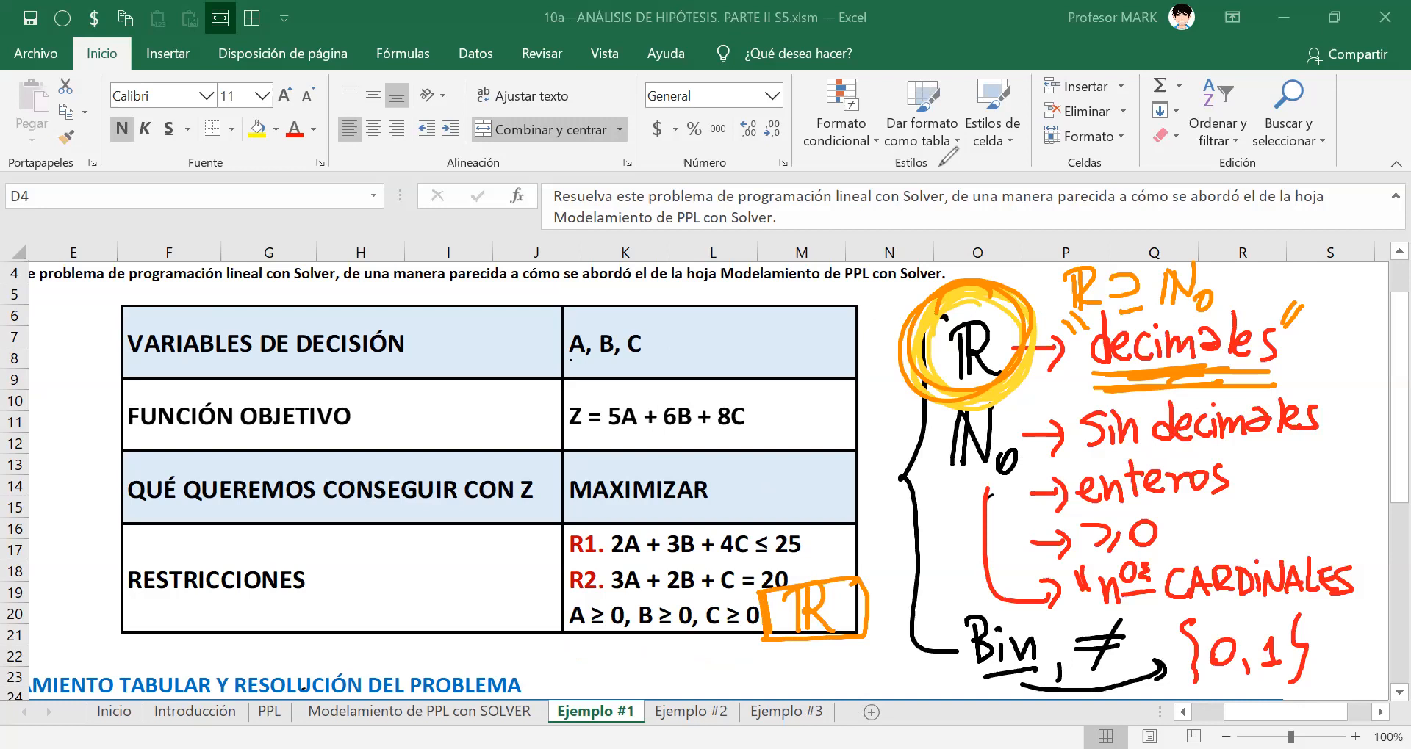
key("e")
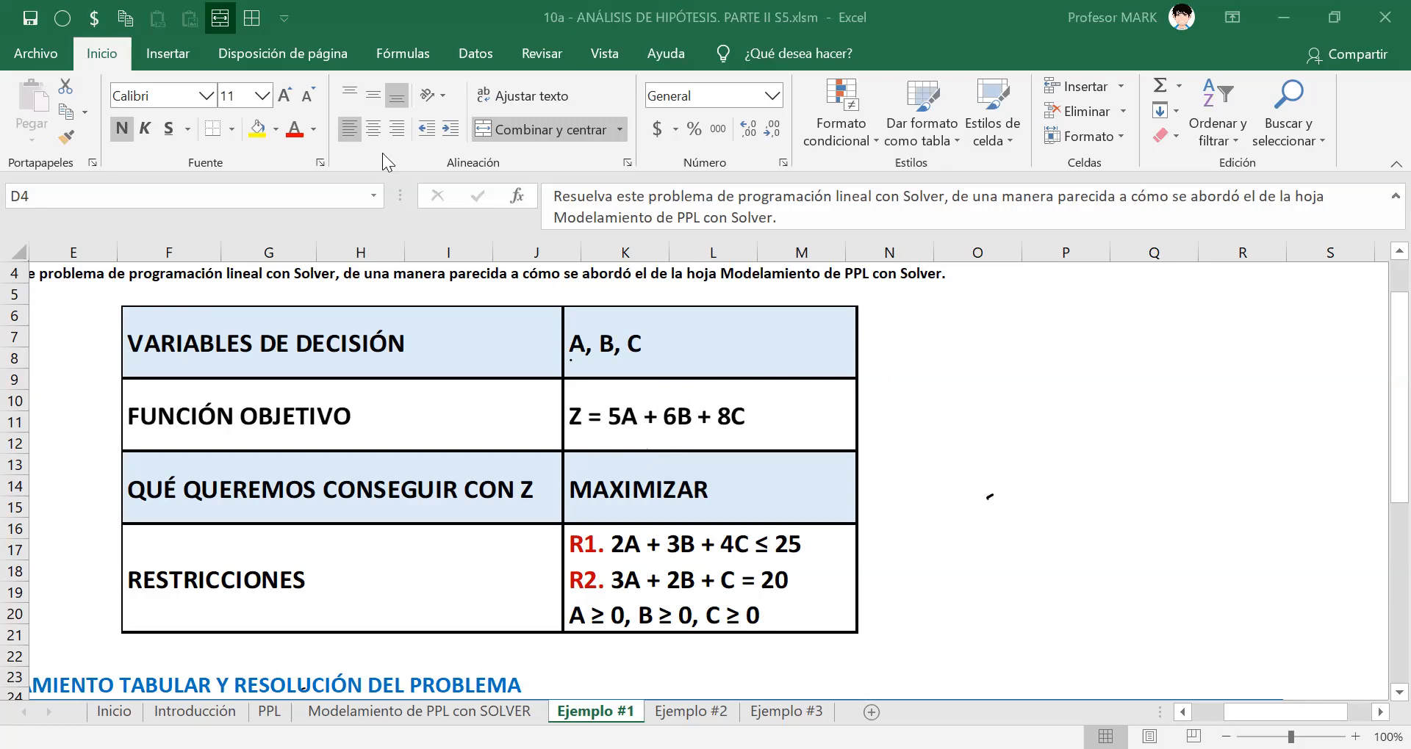
Enter REALES in cell F35, below variable C in the VAR DECISIÓN column of the tabular model.
key("Down")
key("Down")
key("Down")
key("Down")
key("Down")
key("Down")
key("Down")
key("Down")
key("Down")
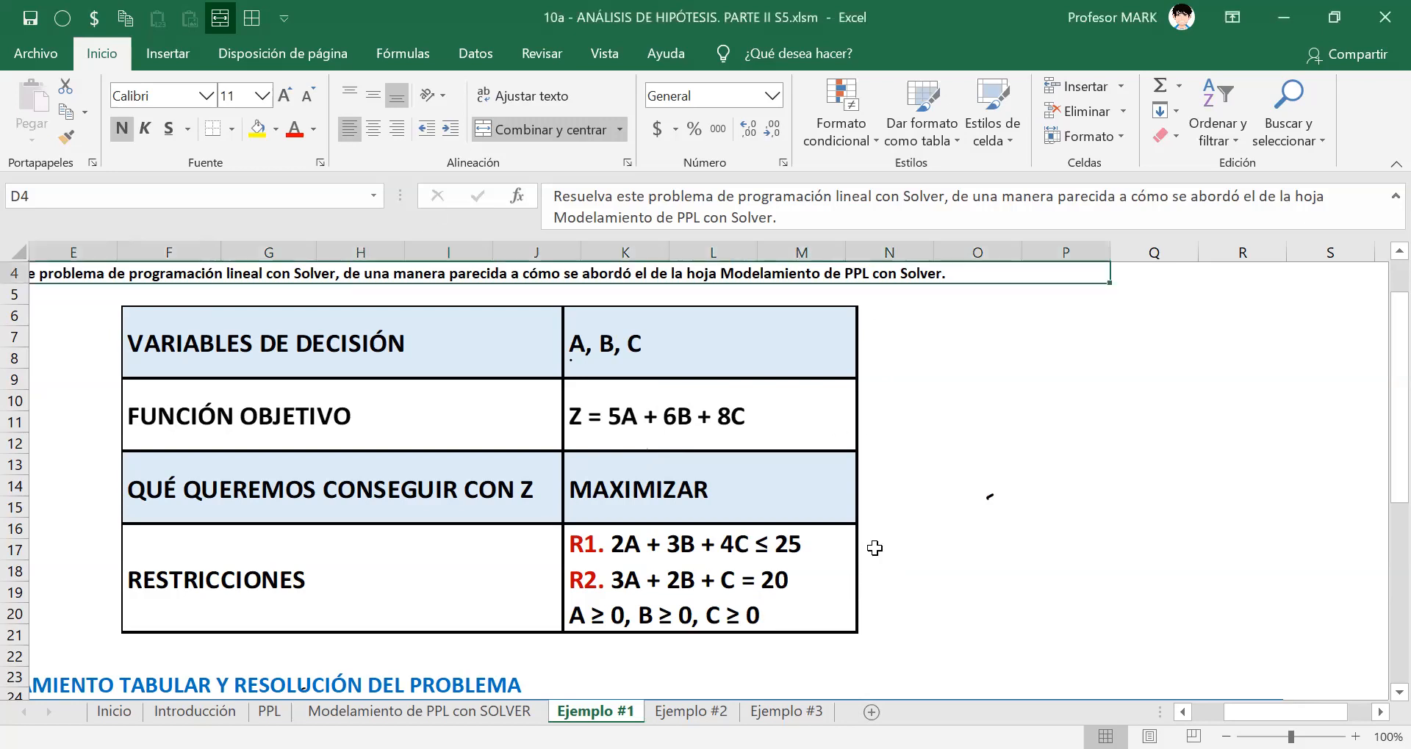
key("Down")
key("Down")
key("Down")
key("Down")
key("Down")
key("Down")
key("Down")
key("Down")
key("Down")
key("Down")
key("Down")
key("Down")
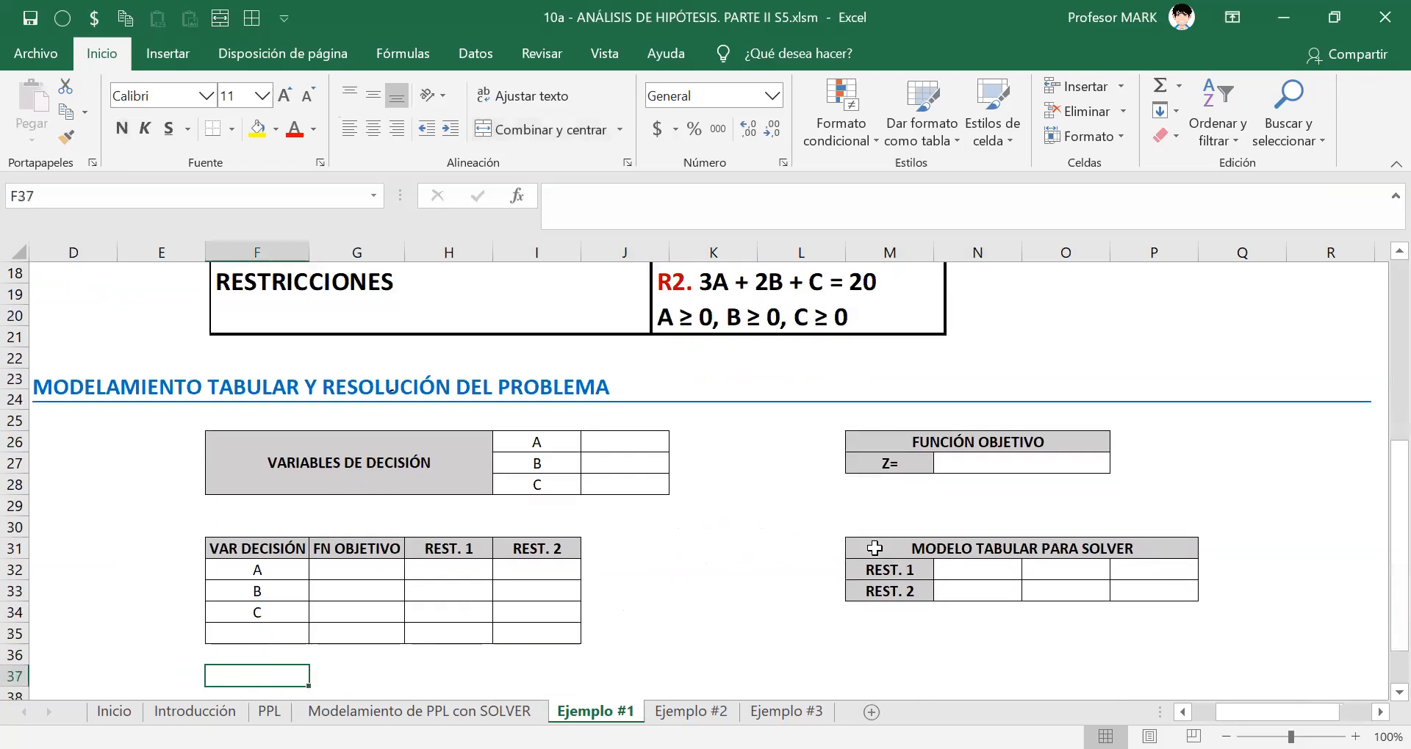
key("Up")
key("Up")
key("Up")
key("Down")
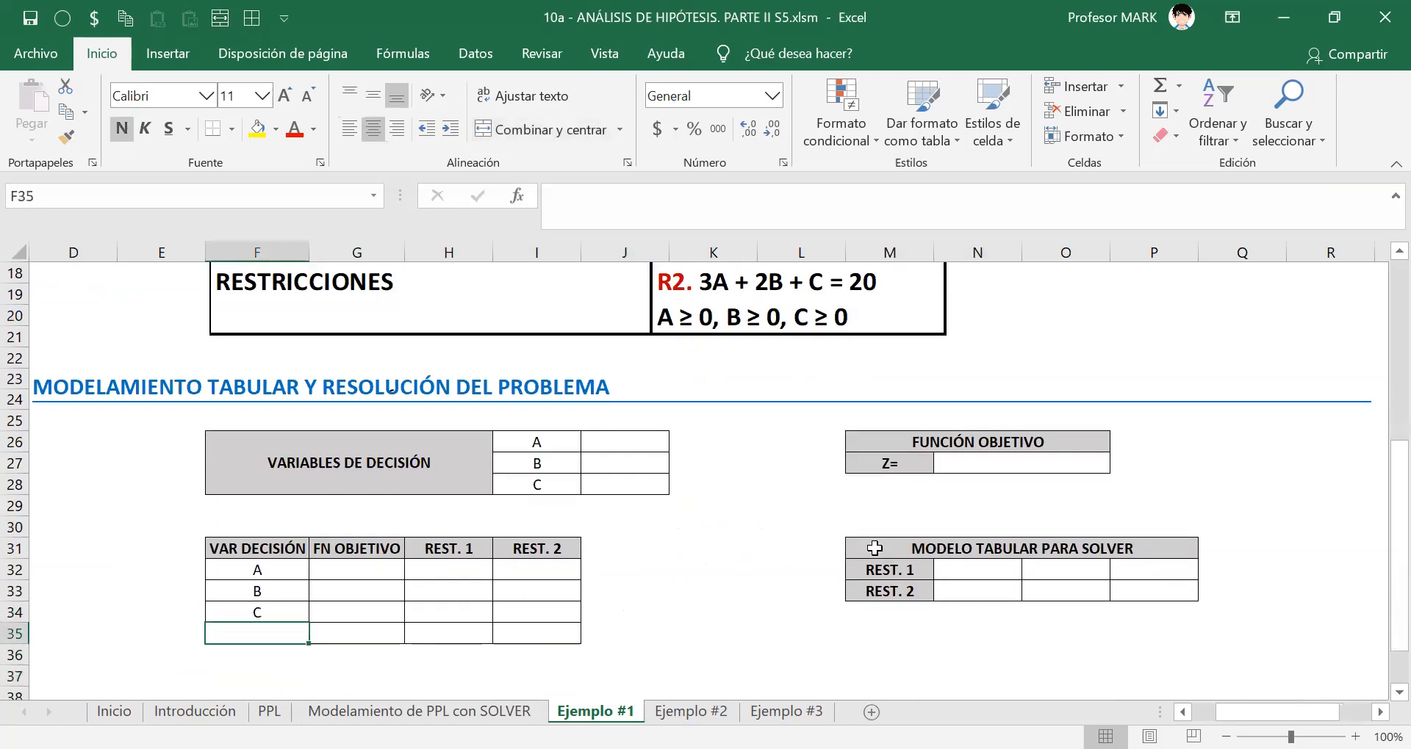
type("REALES")
key("Return")
Try the alternative variable types CARDINALES, BINARIAS and DISTINTAS as the label in cell F35.
key("Up")
type("CARDI")
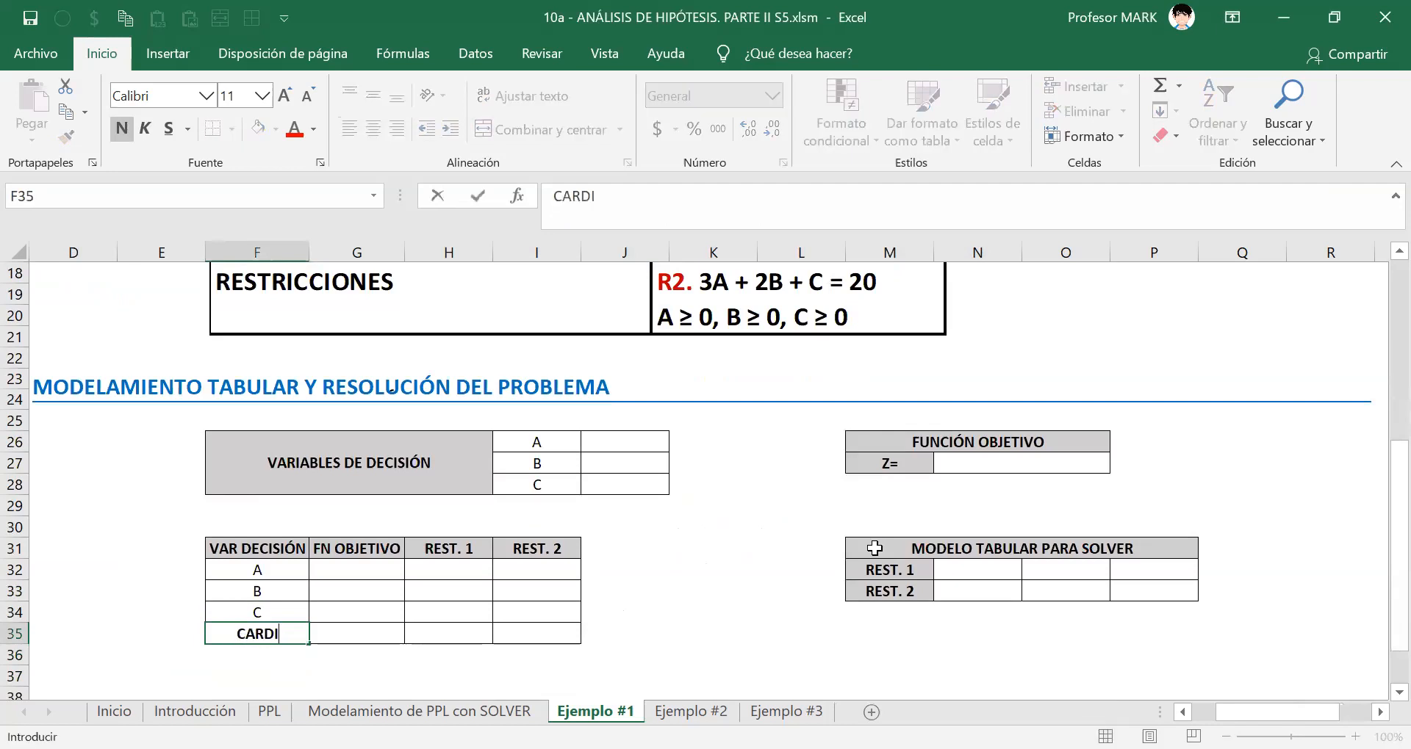
type("NALES")
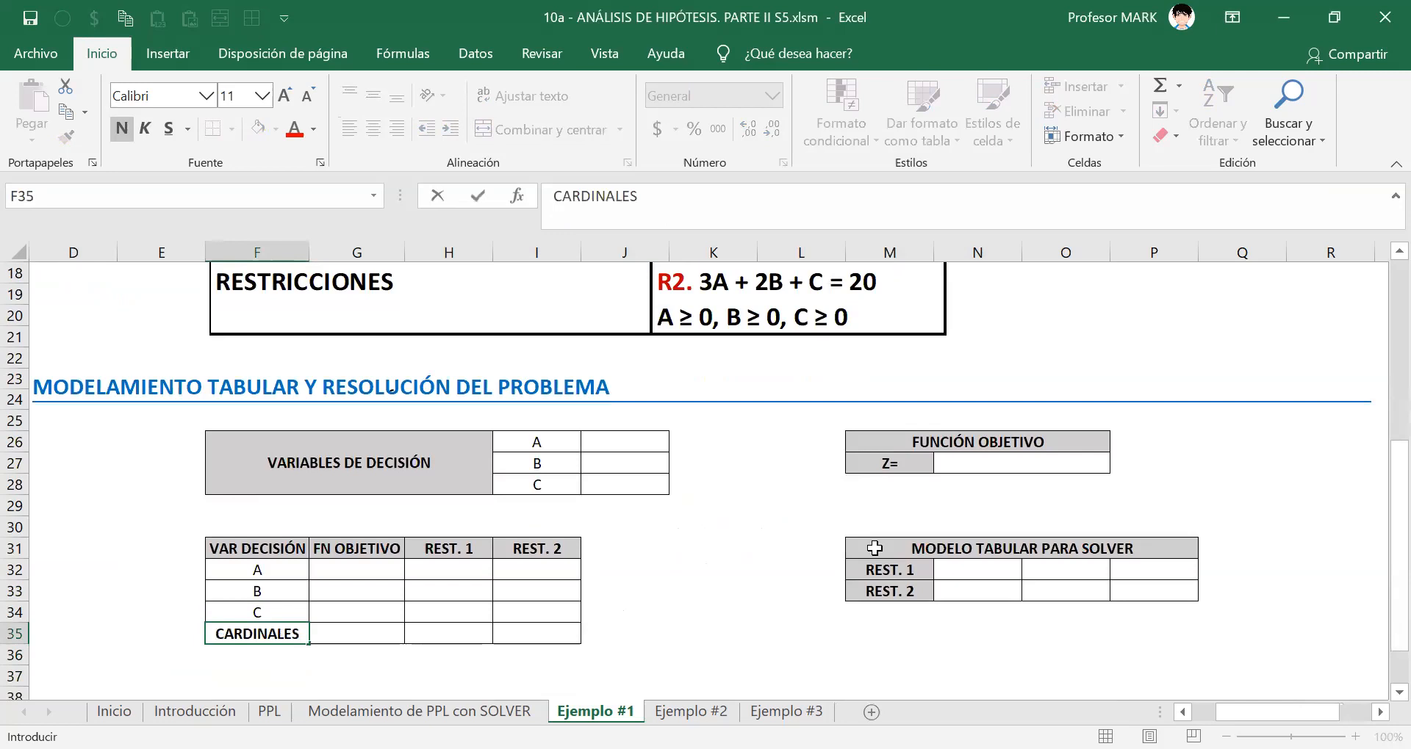
key("ctrl+Return")
type("BINARIAS")
key("Return")
key("Up")
type("D")
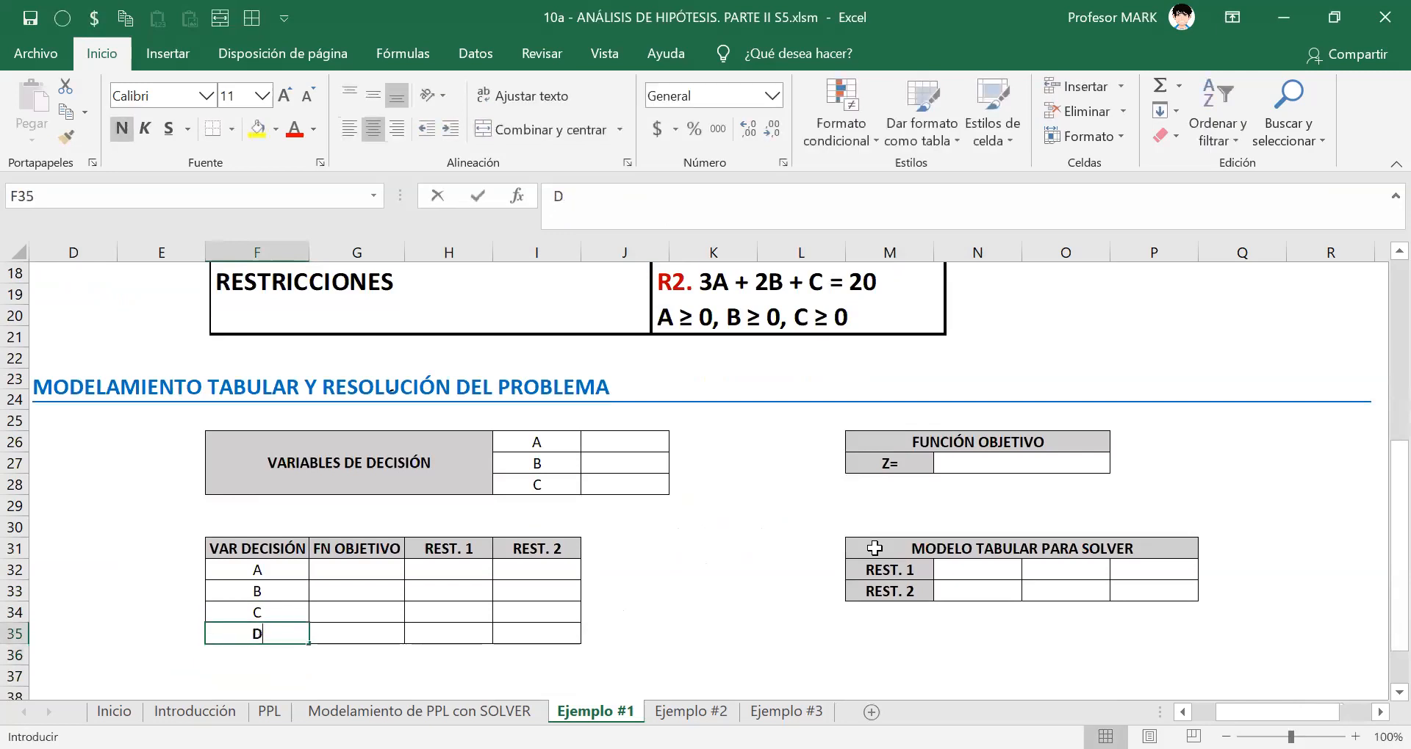
type("ISTINTAS")
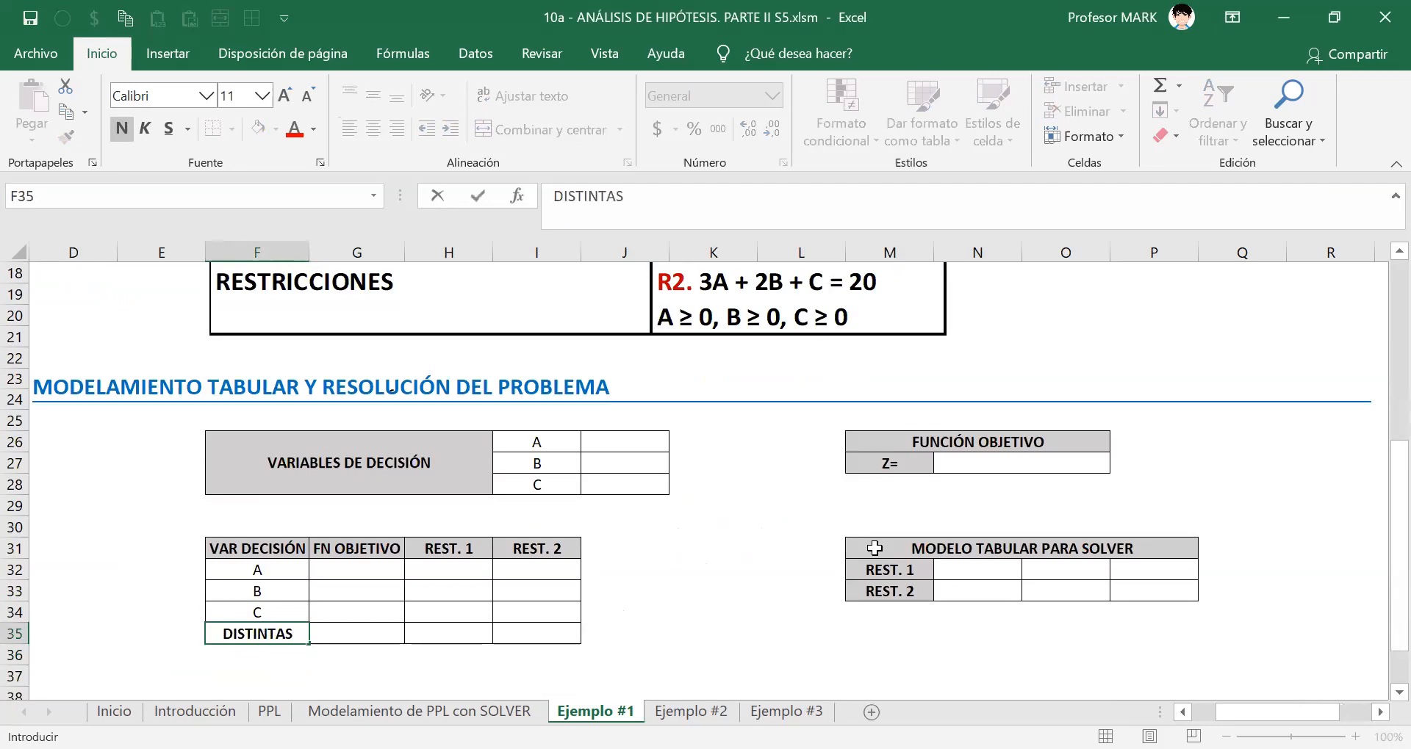
key("Escape")
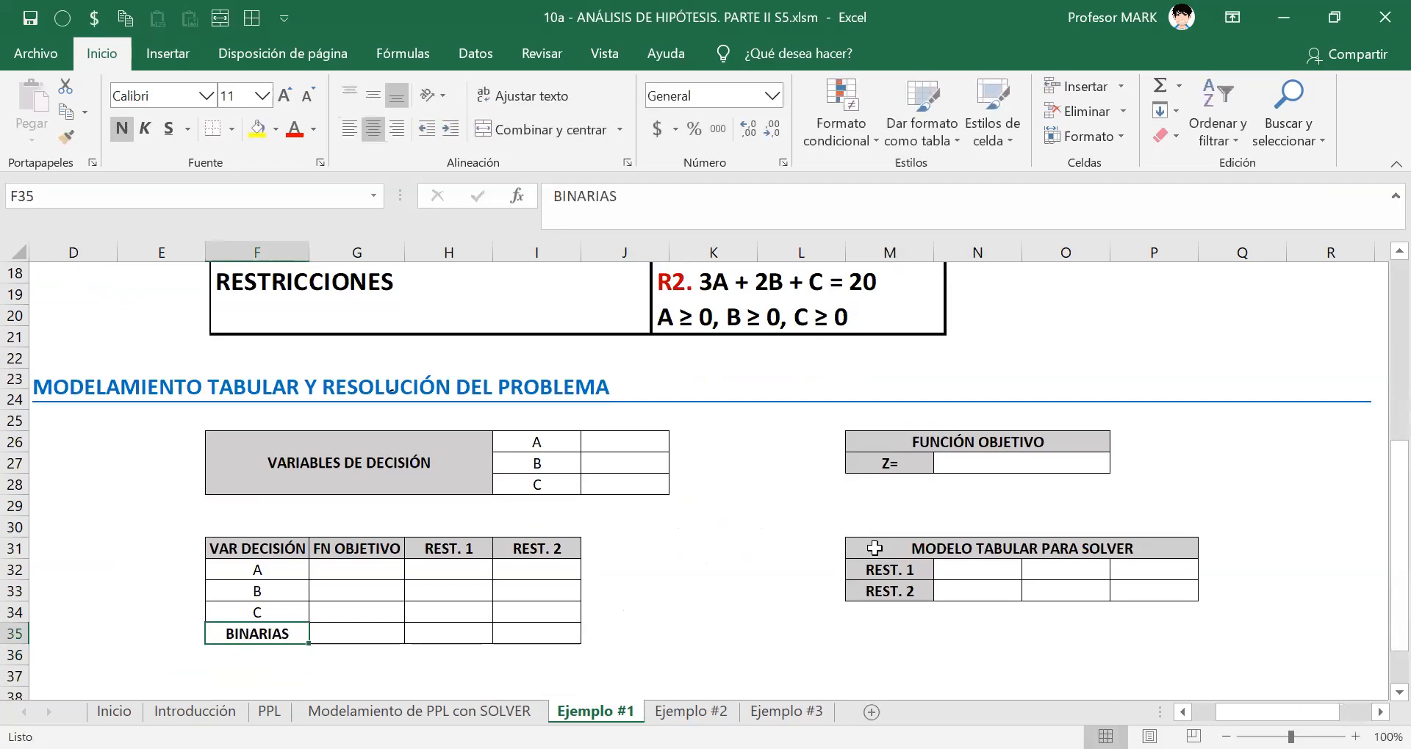
Set the variable type in cell F35 to REALES and select cell G32, the FN OBJETIVO entry for variable A.
type("REALES")
key("Tab")
key("Up")
key("Up")
key("Up")
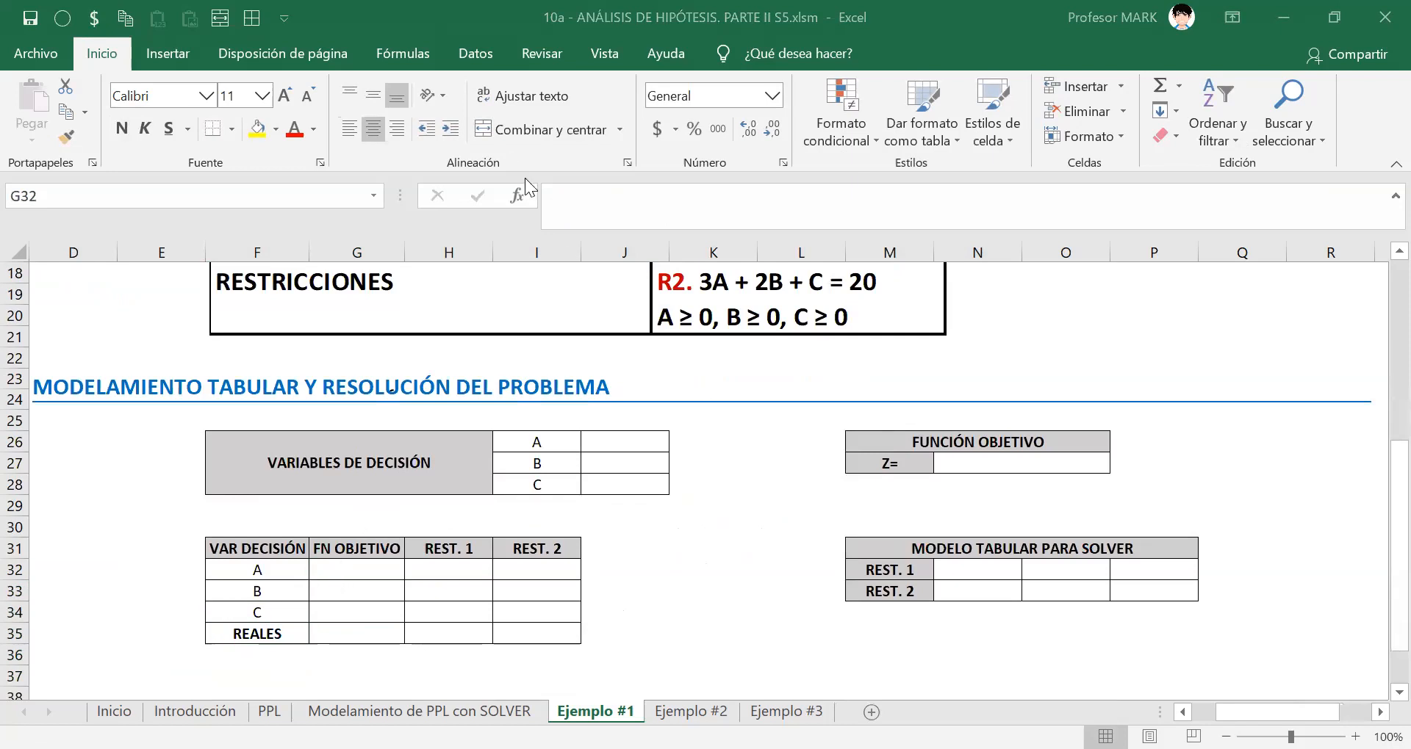
Draw red arrows across rows A, B and C of the coefficient table and label them A, B and C.
mouse_move(324, 571)
left_mouse_down()
mouse_move(629, 563)
mouse_move(673, 576)
mouse_move(669, 544)
left_mouse_up()
mouse_move(348, 594)
left_mouse_down()
mouse_move(326, 594)
mouse_move(610, 599)
mouse_move(694, 621)
mouse_move(687, 634)
left_mouse_up()
left_click(685, 607)
left_click_drag(719, 584, 721, 632)
mouse_move(330, 616)
left_mouse_down()
mouse_move(604, 614)
mouse_move(677, 676)
mouse_move(672, 691)
left_mouse_up()
mouse_move(735, 656)
left_mouse_down()
mouse_move(694, 660)
mouse_move(736, 670)
left_mouse_up()
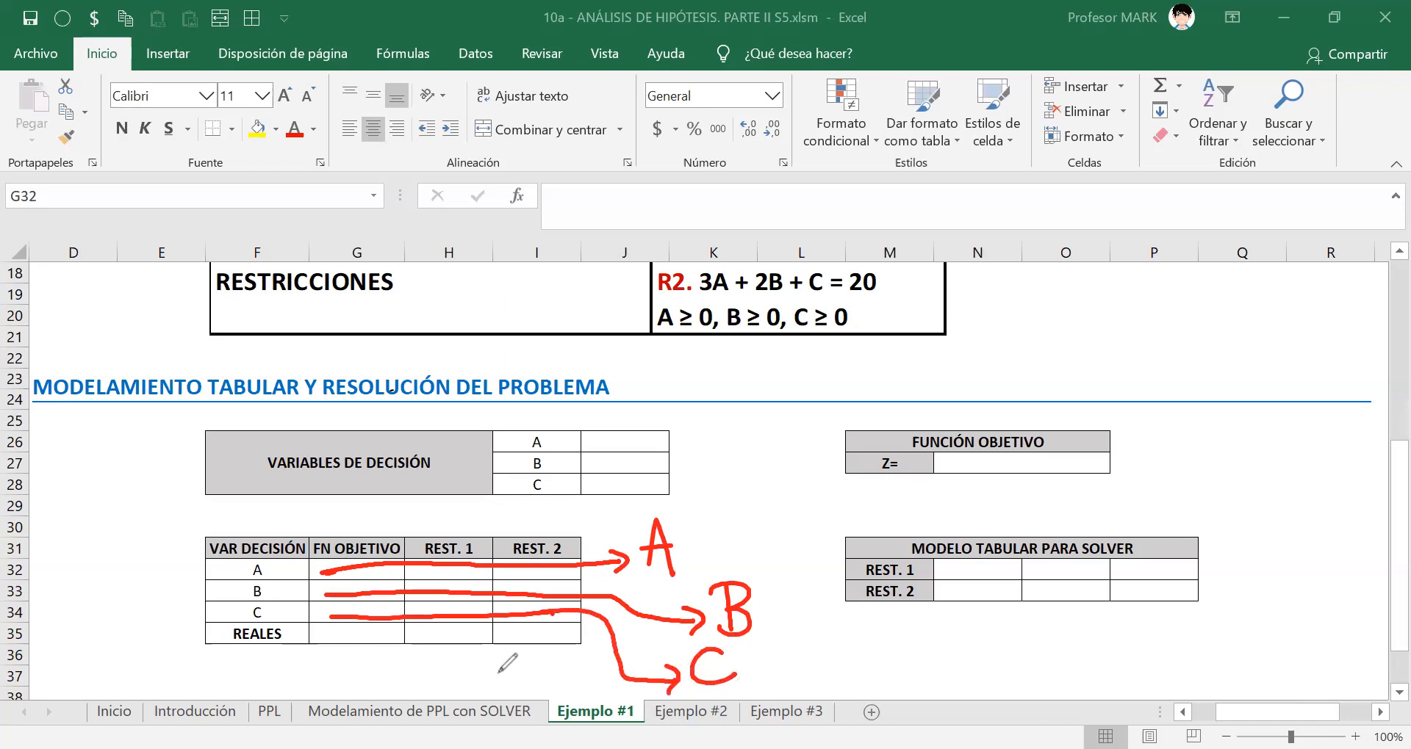
Box the FN OBJETIVO cell of the REALES row in red and handwrite "MÁX, Mín, =" below it.
mouse_move(310, 654)
left_mouse_down()
mouse_move(309, 622)
mouse_move(393, 646)
mouse_move(294, 627)
left_mouse_up()
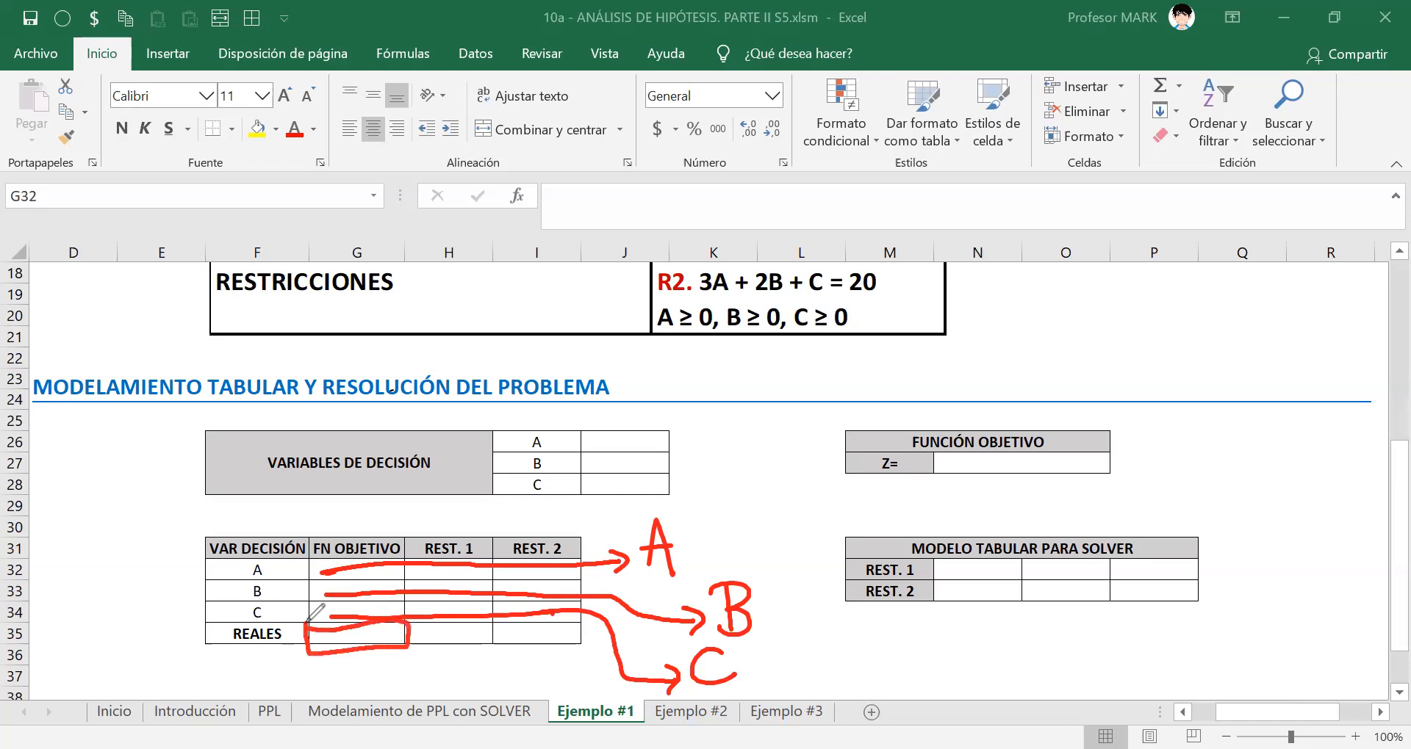
mouse_move(294, 672)
left_mouse_down()
mouse_move(284, 696)
mouse_move(315, 649)
mouse_move(347, 654)
mouse_move(349, 695)
mouse_move(390, 690)
left_mouse_up()
mouse_move(388, 654)
left_mouse_down()
mouse_move(413, 698)
mouse_move(453, 670)
left_mouse_up()
left_click_drag(427, 684, 454, 682)
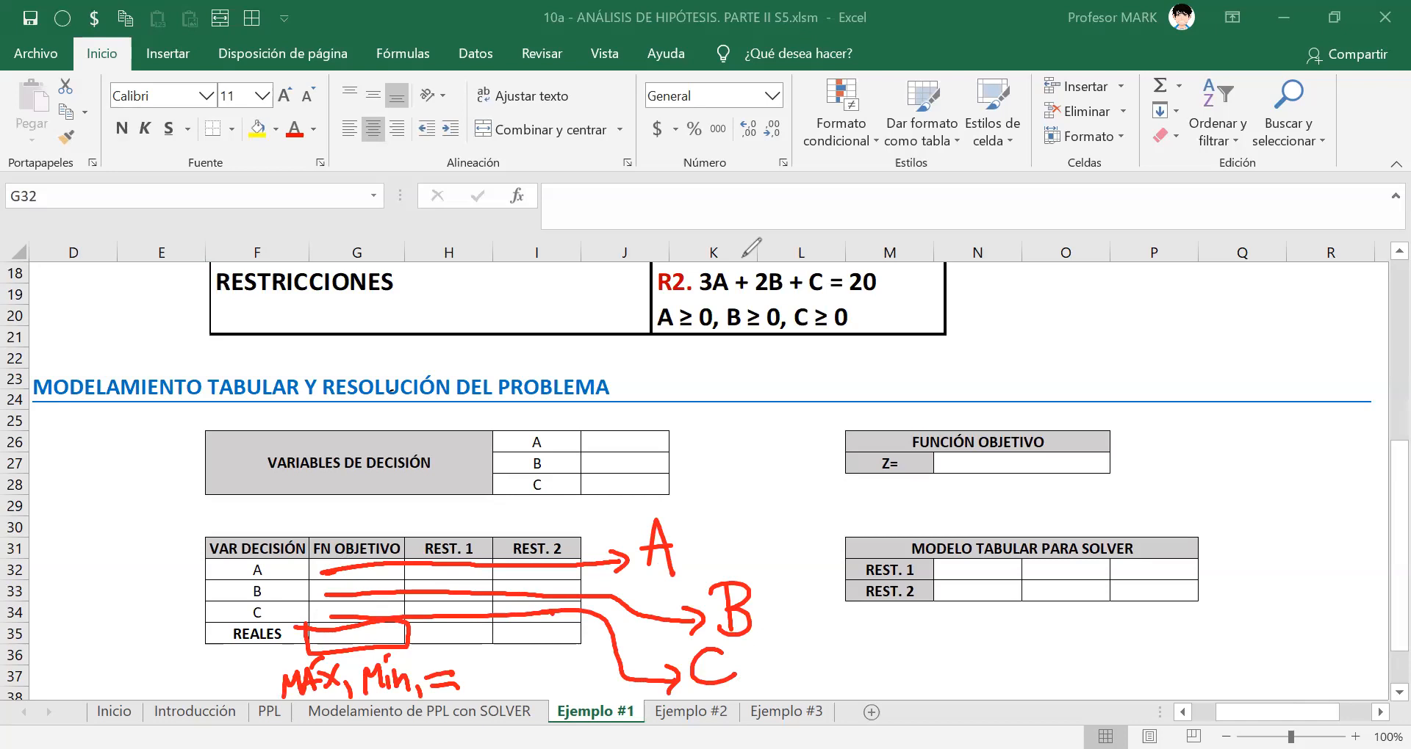
Box the REALES row's REST. 1 and REST. 2 cells in green with an arrow to sample inequalities, and clear the annotations.
mouse_move(407, 619)
left_mouse_down()
mouse_move(449, 646)
mouse_move(452, 611)
mouse_move(489, 639)
mouse_move(507, 613)
mouse_move(489, 646)
mouse_move(521, 668)
mouse_move(607, 665)
mouse_move(569, 698)
mouse_move(590, 695)
left_mouse_up()
left_click_drag(591, 686, 588, 719)
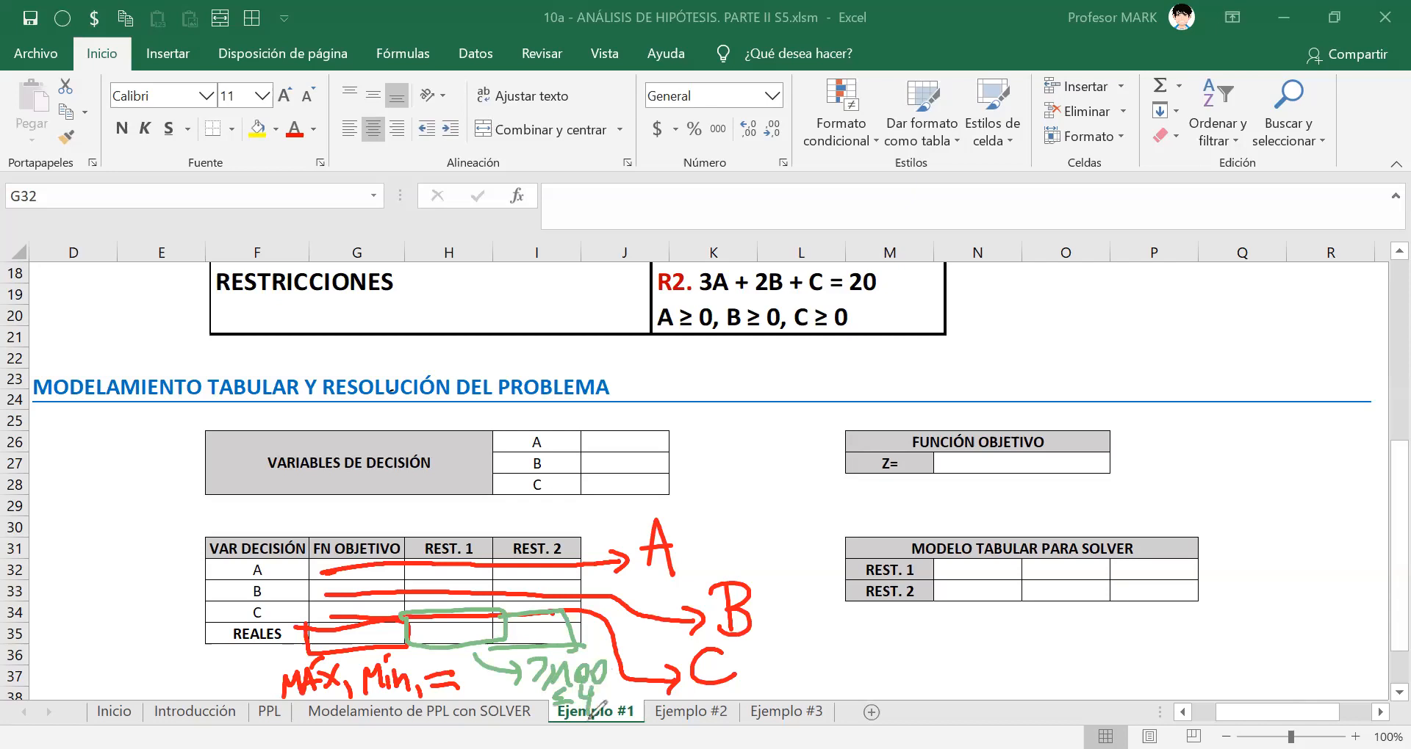
left_click(884, 211)
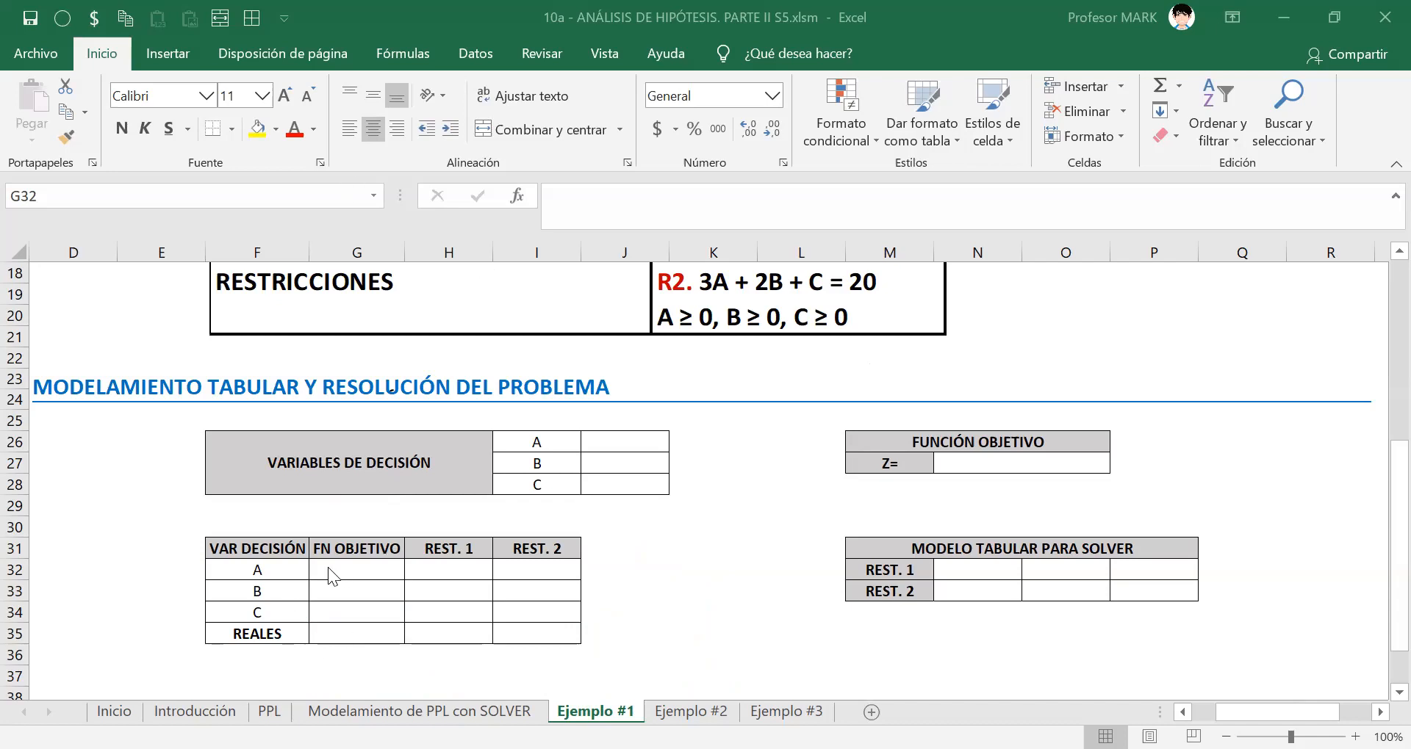
Examine the coefficient cells of row A, the objective function and restrictions in the problem table, and the tabular model below.
scroll(419, 574, "left", 1)
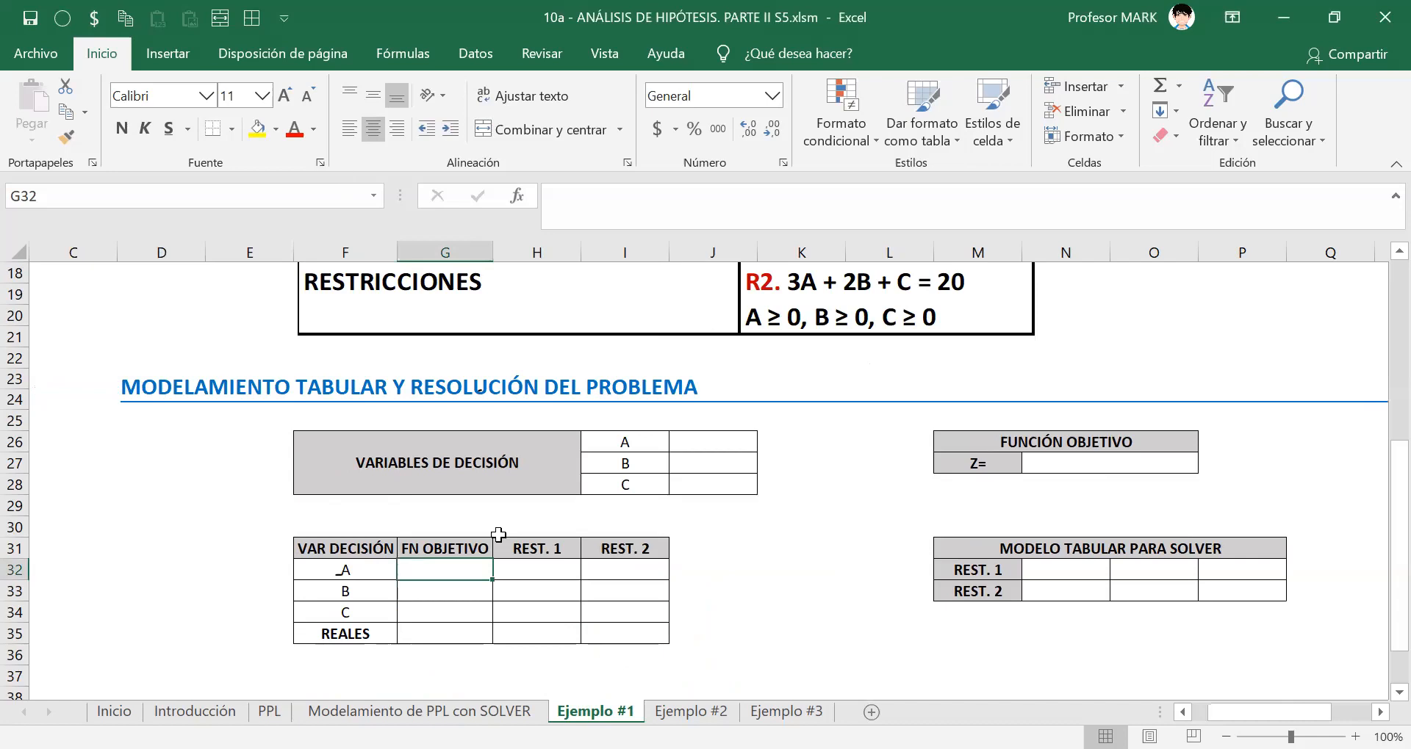
key("shift+Right")
key("shift+Right")
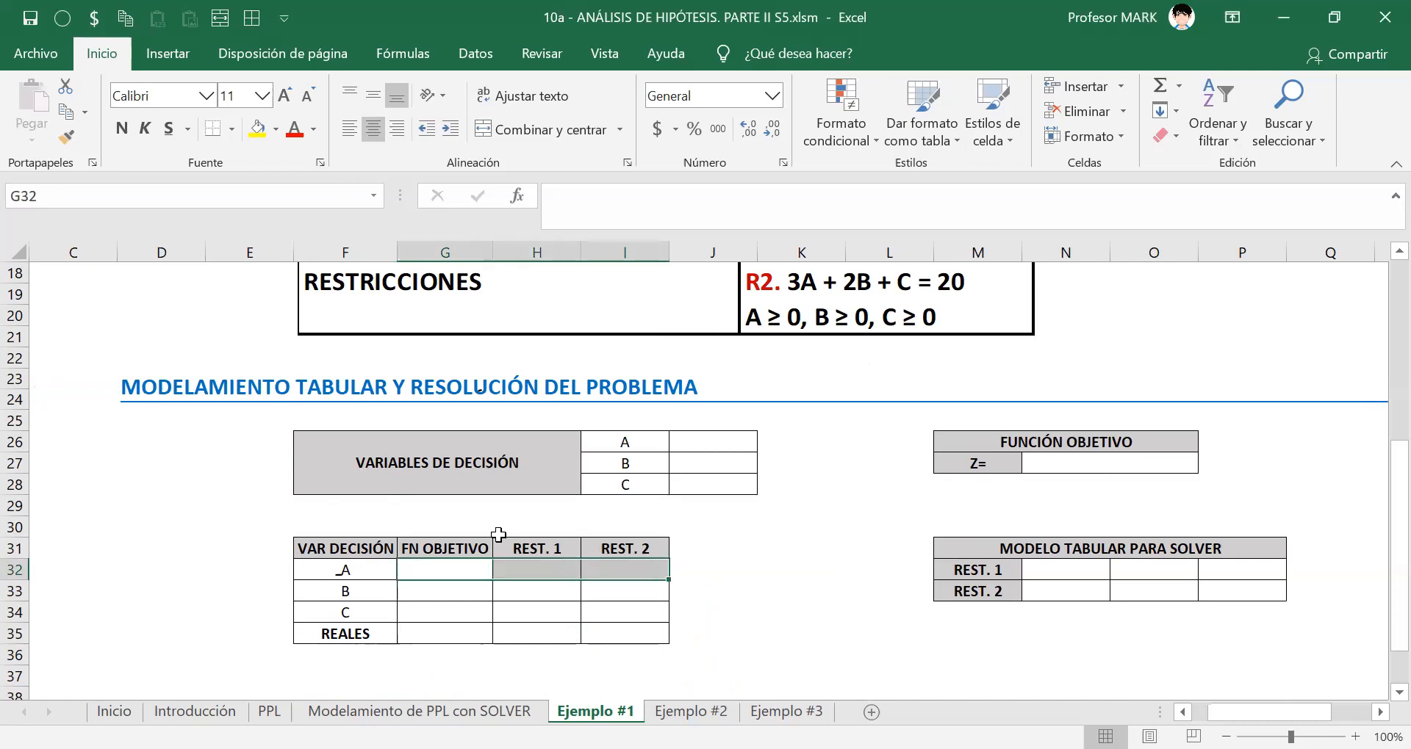
key("shift+Left")
key("shift+Left")
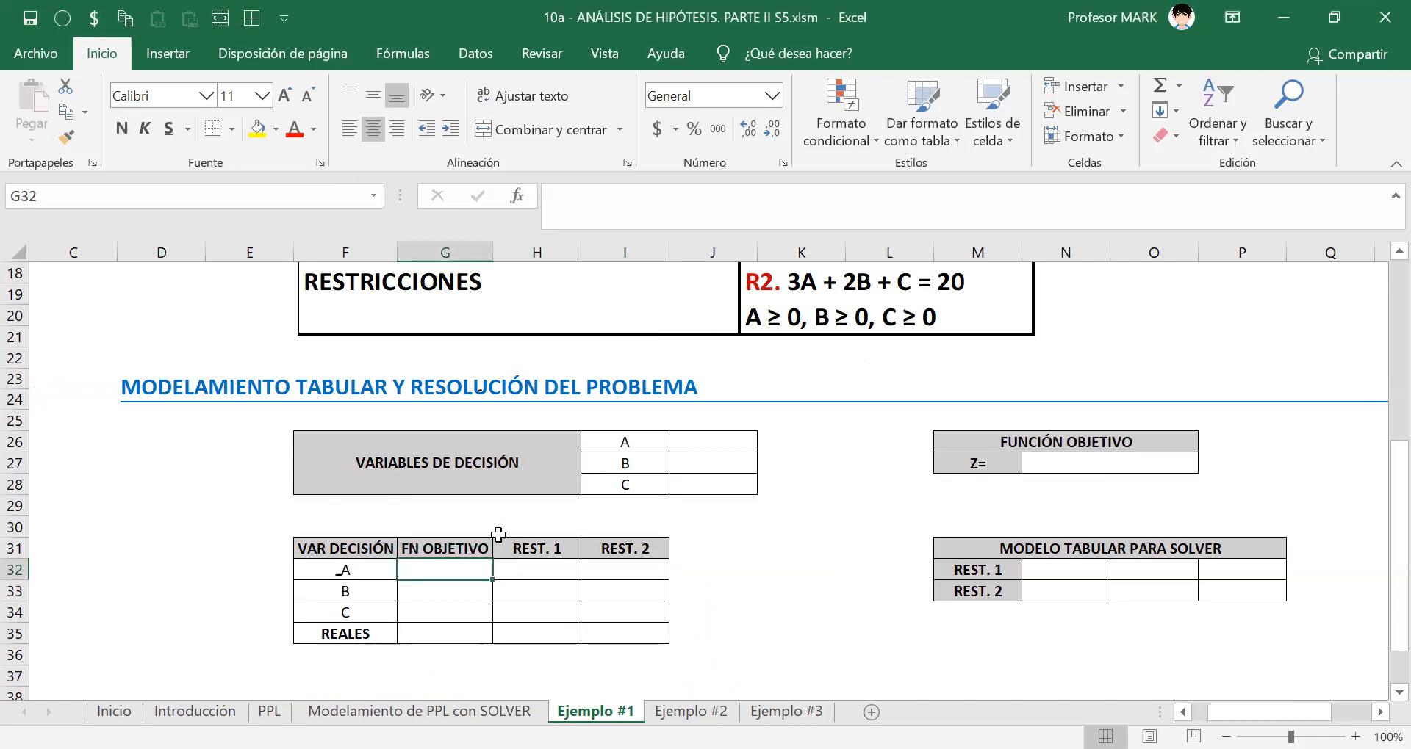
key("Up")
key("Up")
key("Up")
key("Up")
key("Up")
key("Up")
key("Up")
key("Up")
key("Up")
key("Up")
key("Up")
key("Up")
key("Up")
key("Up")
key("Up")
key("Up")
key("Up")
key("Up")
key("Up")
key("Up")
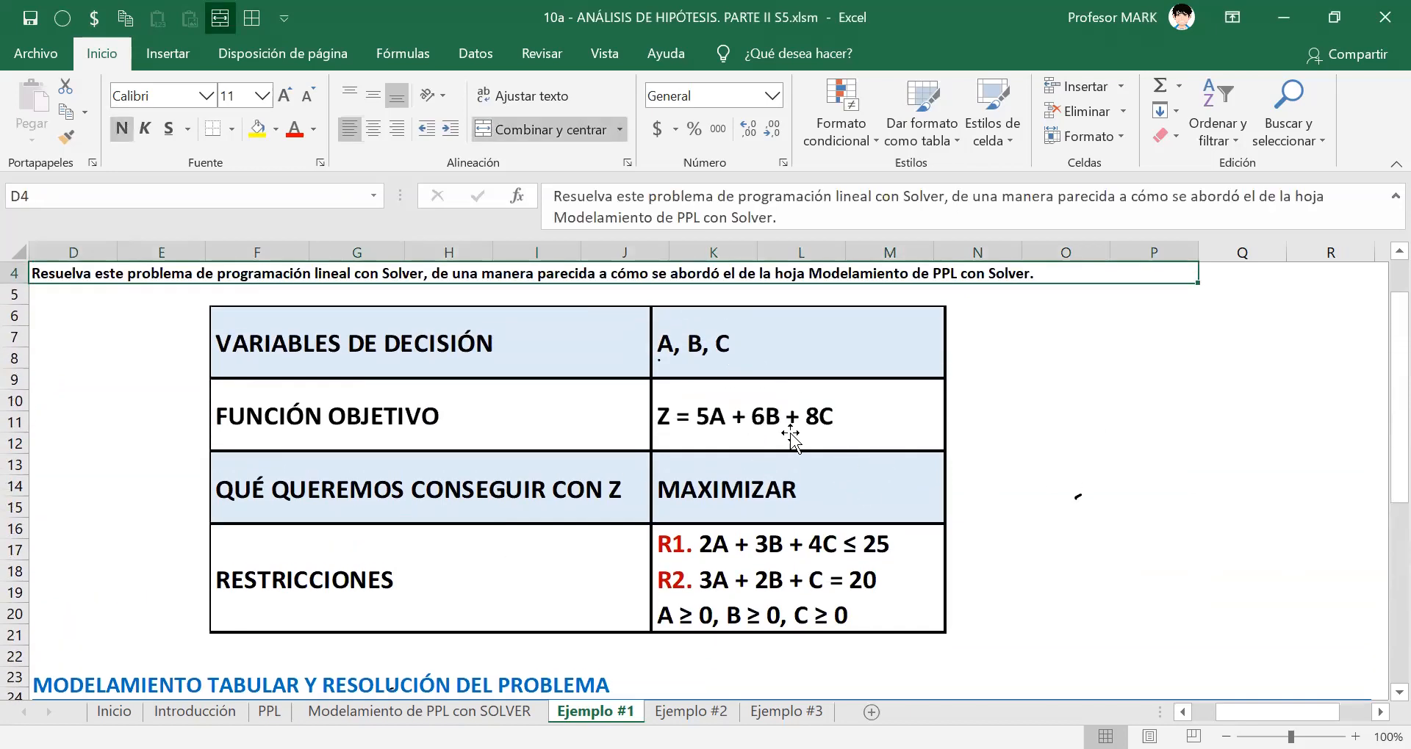
key("Down")
key("Down")
key("Down")
key("Down")
key("Down")
key("Down")
key("Down")
key("Down")
key("Down")
key("Down")
key("Down")
key("Down")
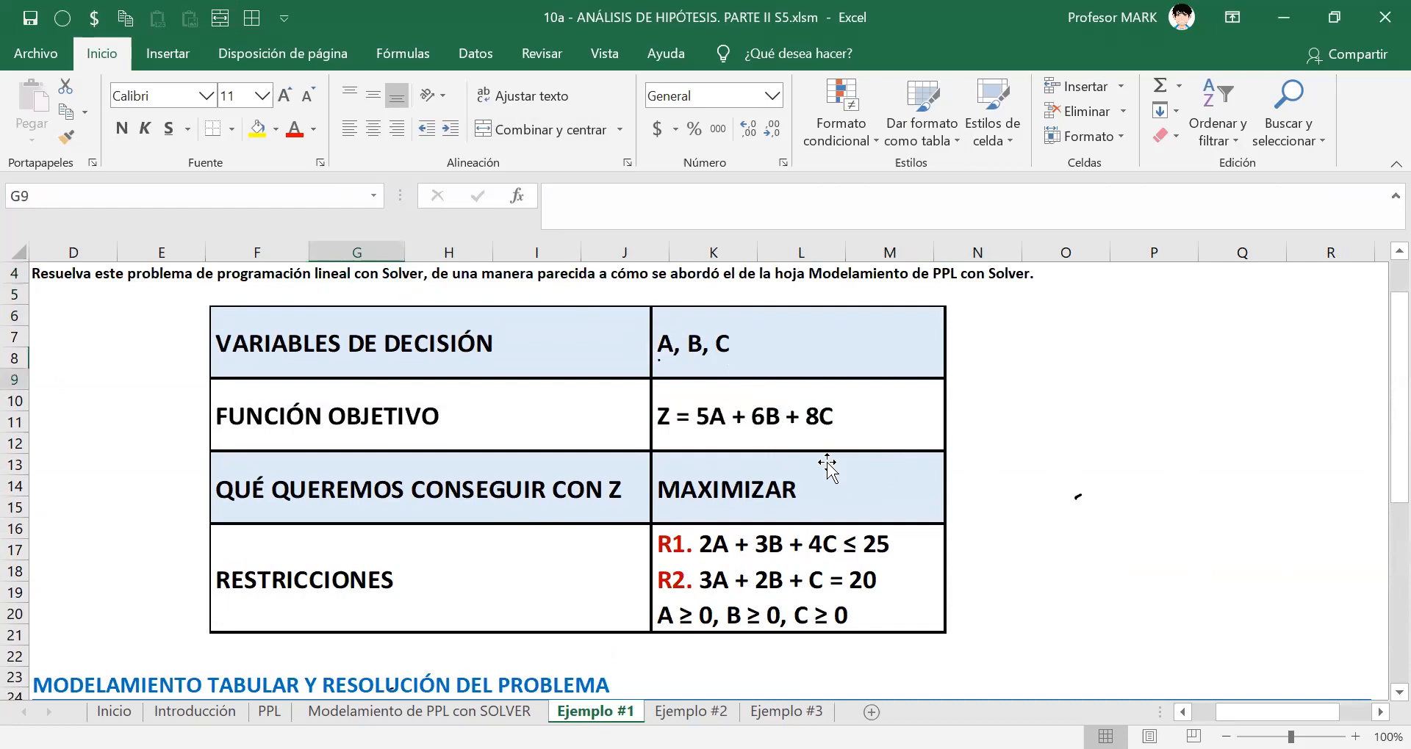
key("Down")
key("Down")
key("Down")
key("Down")
key("Down")
key("Down")
key("Down")
key("Down")
key("Down")
key("Down")
key("Down")
key("Down")
key("Down")
key("Down")
key("Down")
key("Down")
key("Down")
key("Down")
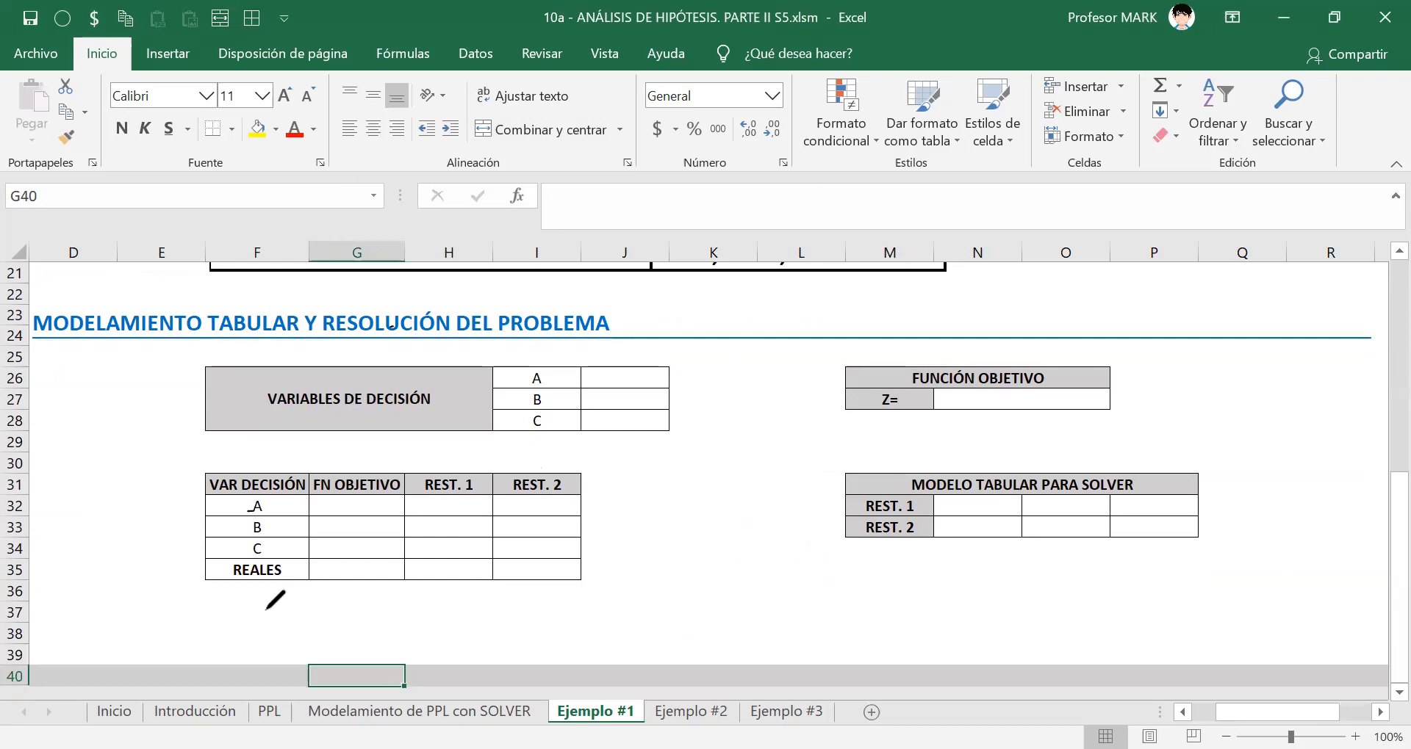
Handwrite the expression "5A + 8B + 6C" in orange below the coefficient table.
mouse_move(298, 597)
left_mouse_down()
mouse_move(273, 629)
mouse_move(338, 620)
mouse_move(340, 634)
left_mouse_up()
left_click_drag(313, 619, 383, 615)
left_click_drag(368, 594, 370, 637)
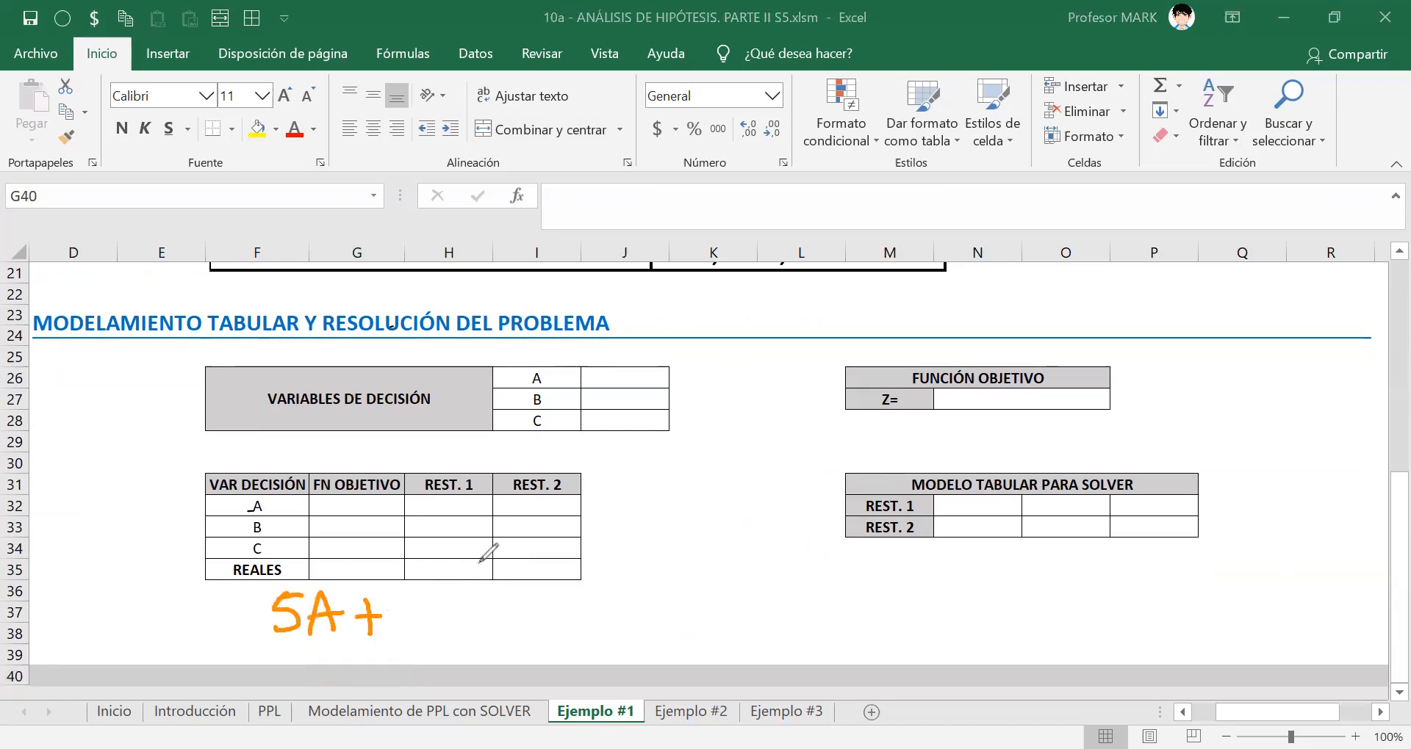
mouse_move(427, 593)
left_mouse_down()
mouse_move(411, 593)
mouse_move(443, 631)
mouse_move(500, 615)
left_mouse_up()
left_click_drag(486, 596, 487, 633)
mouse_move(537, 586)
left_mouse_down()
mouse_move(519, 629)
mouse_move(523, 613)
left_mouse_up()
left_click_drag(580, 594, 584, 632)
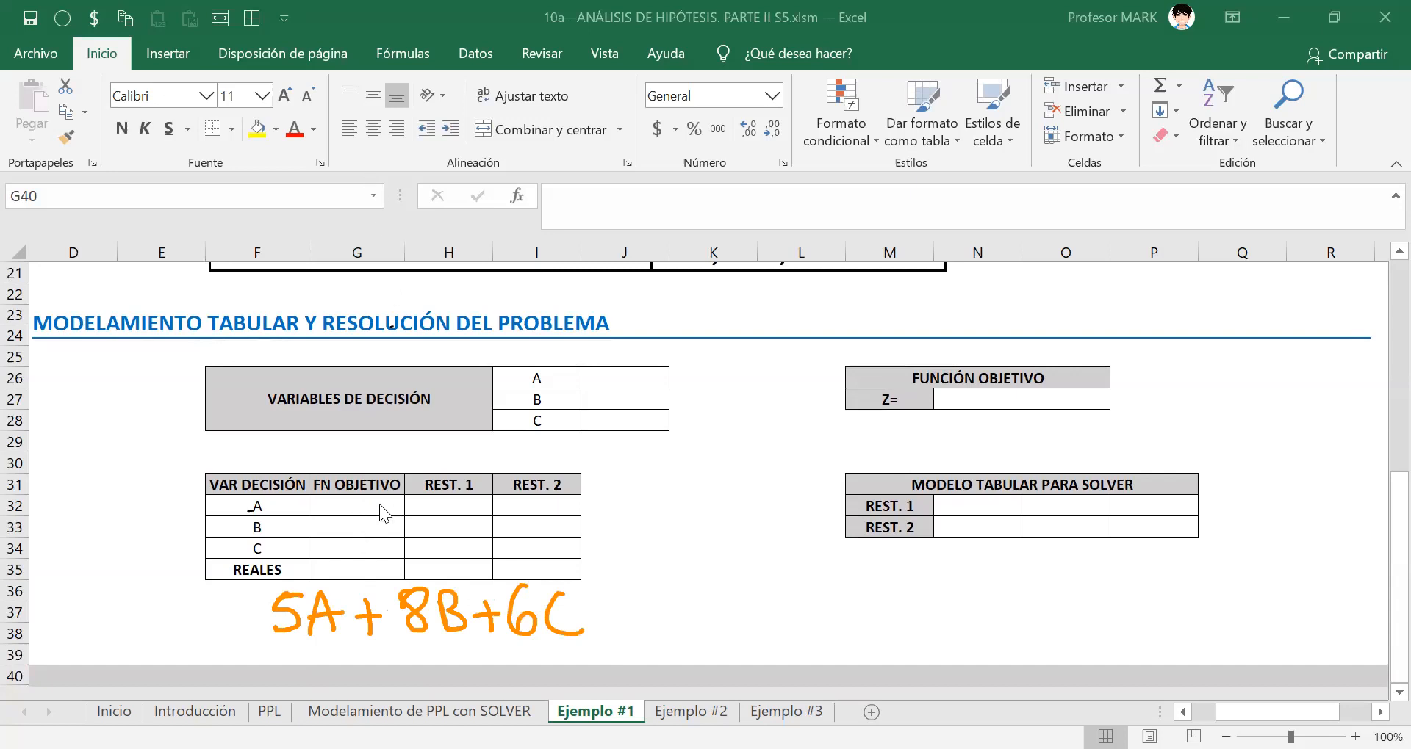
left_click(517, 158)
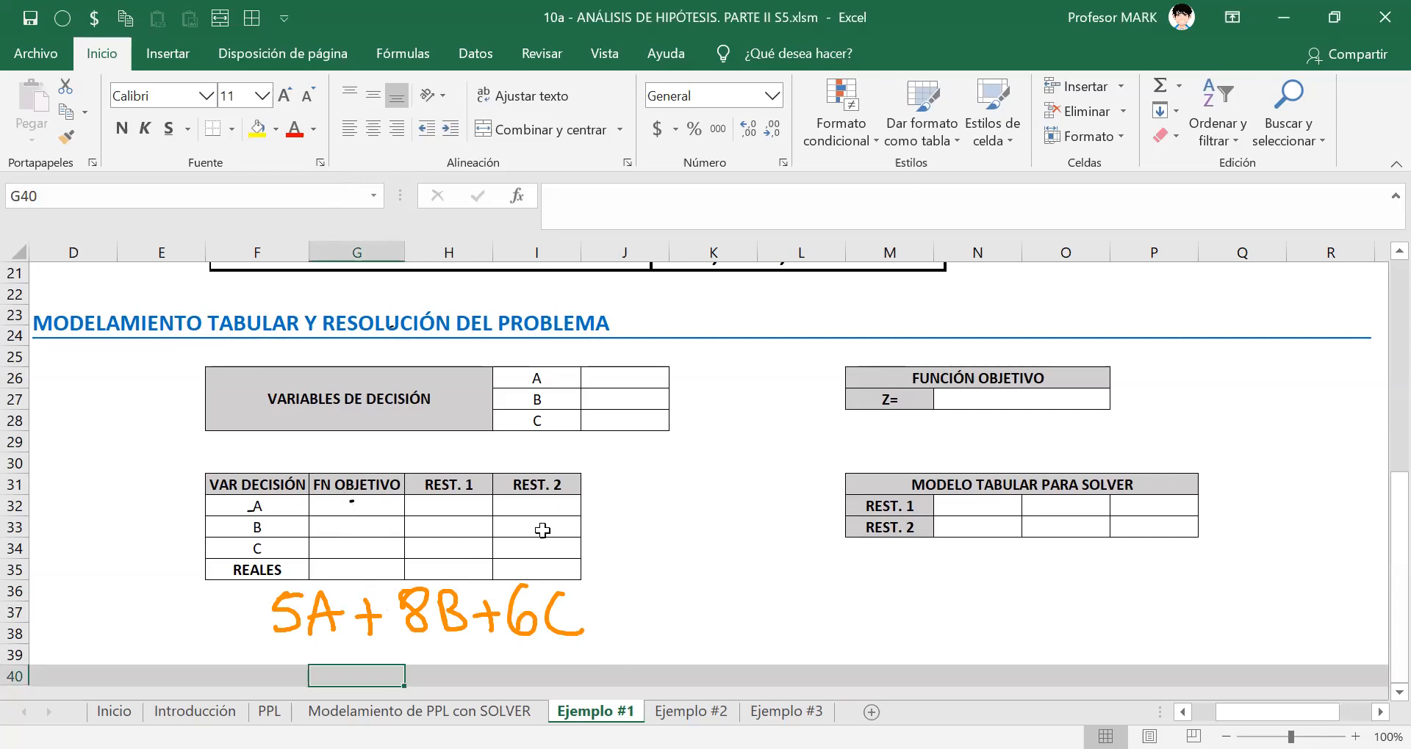
Enter 5, 8 and 6 as the FN OBJETIVO coefficients of A, B and C, and clear the handwritten expression.
key("Left")
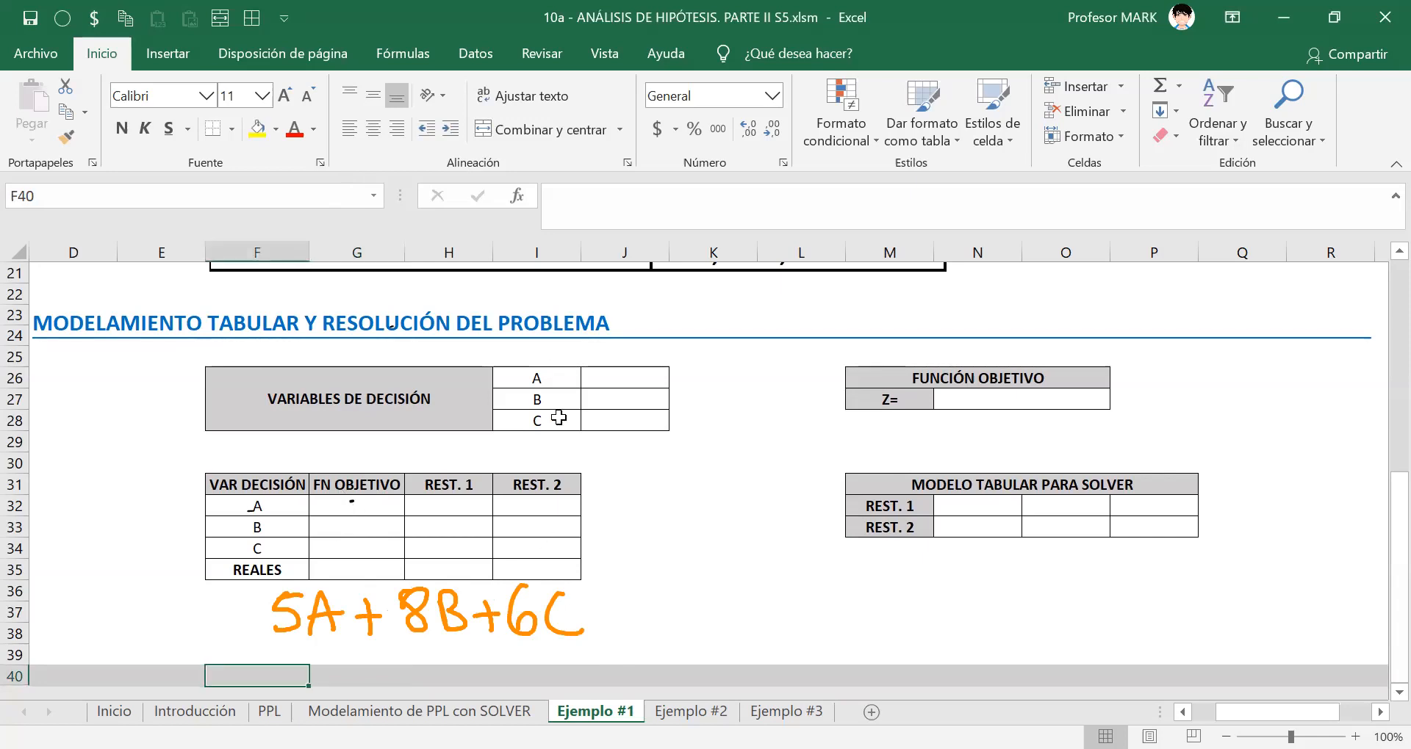
left_click(358, 507)
type("5")
key("Return")
type("8")
key("Return")
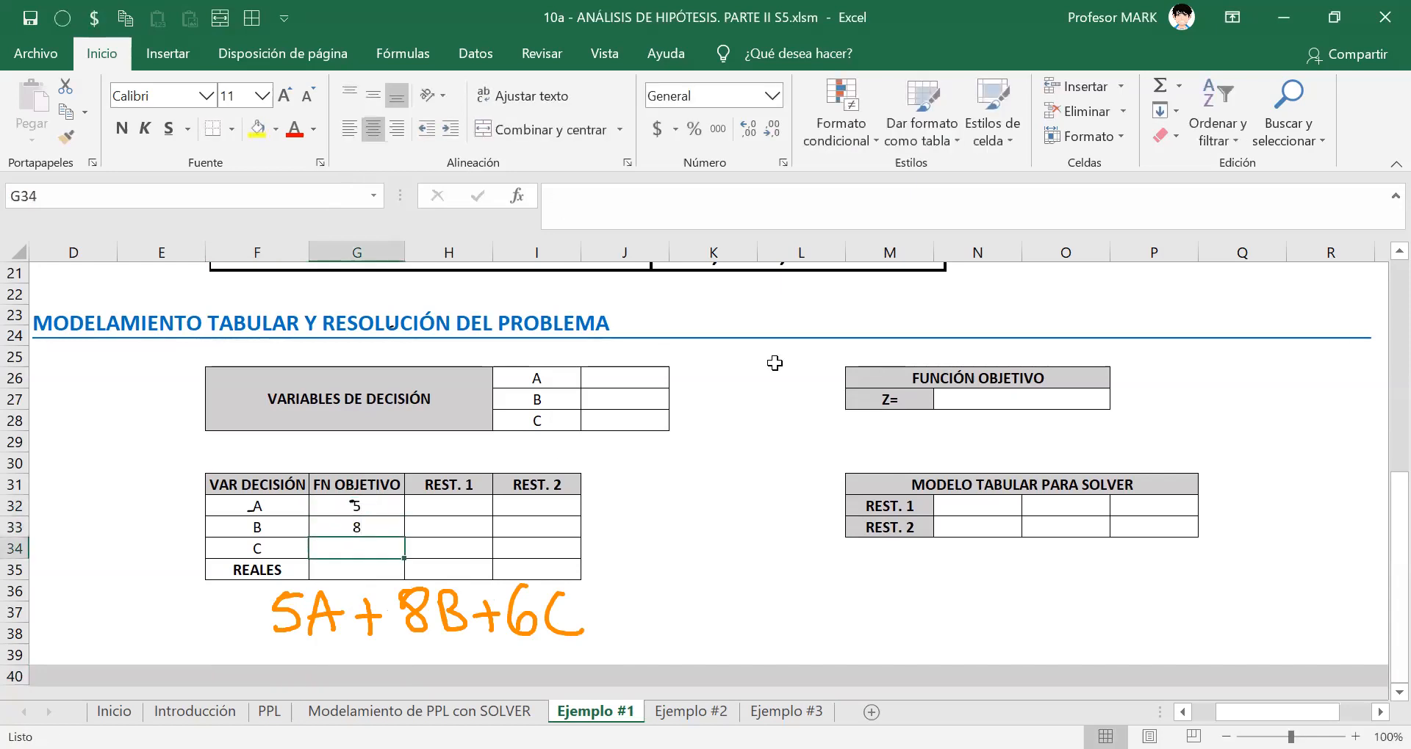
type("6")
key("Return")
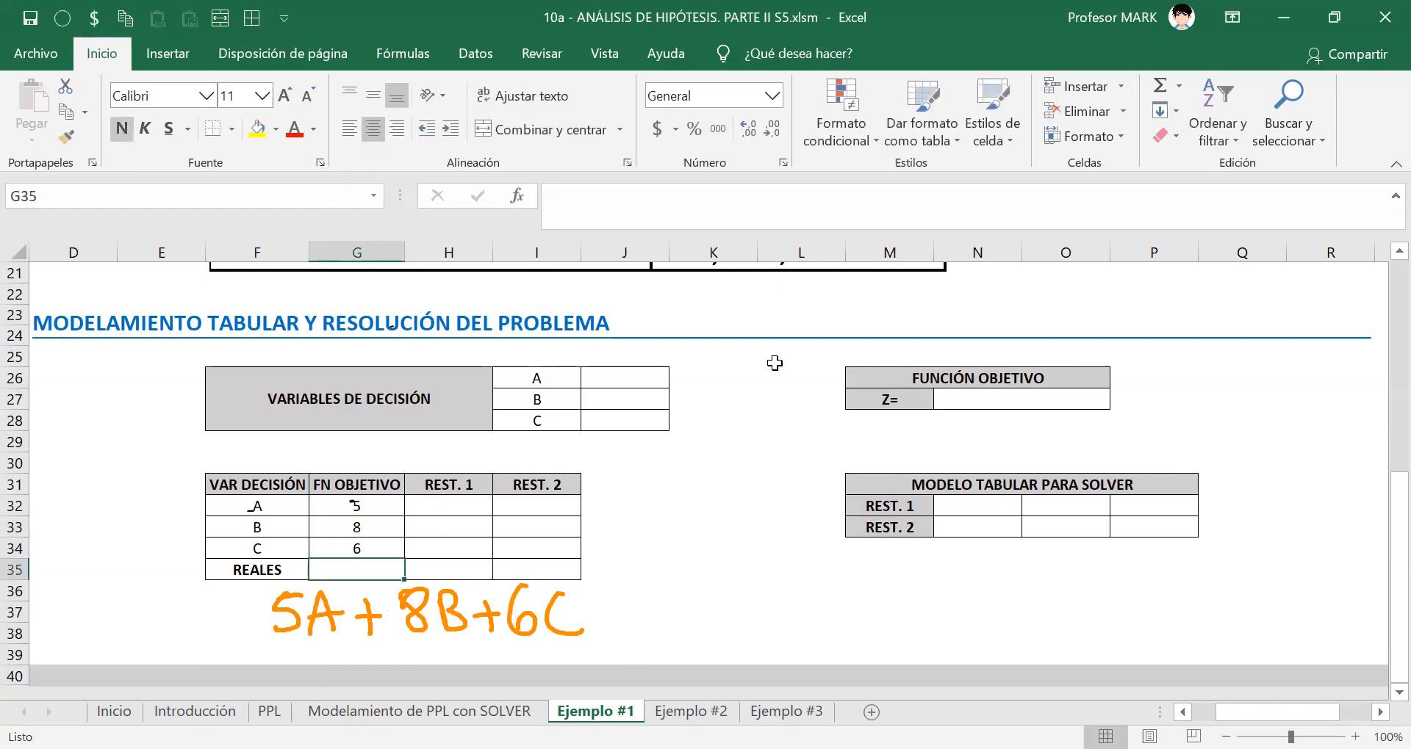
left_click(971, 163)
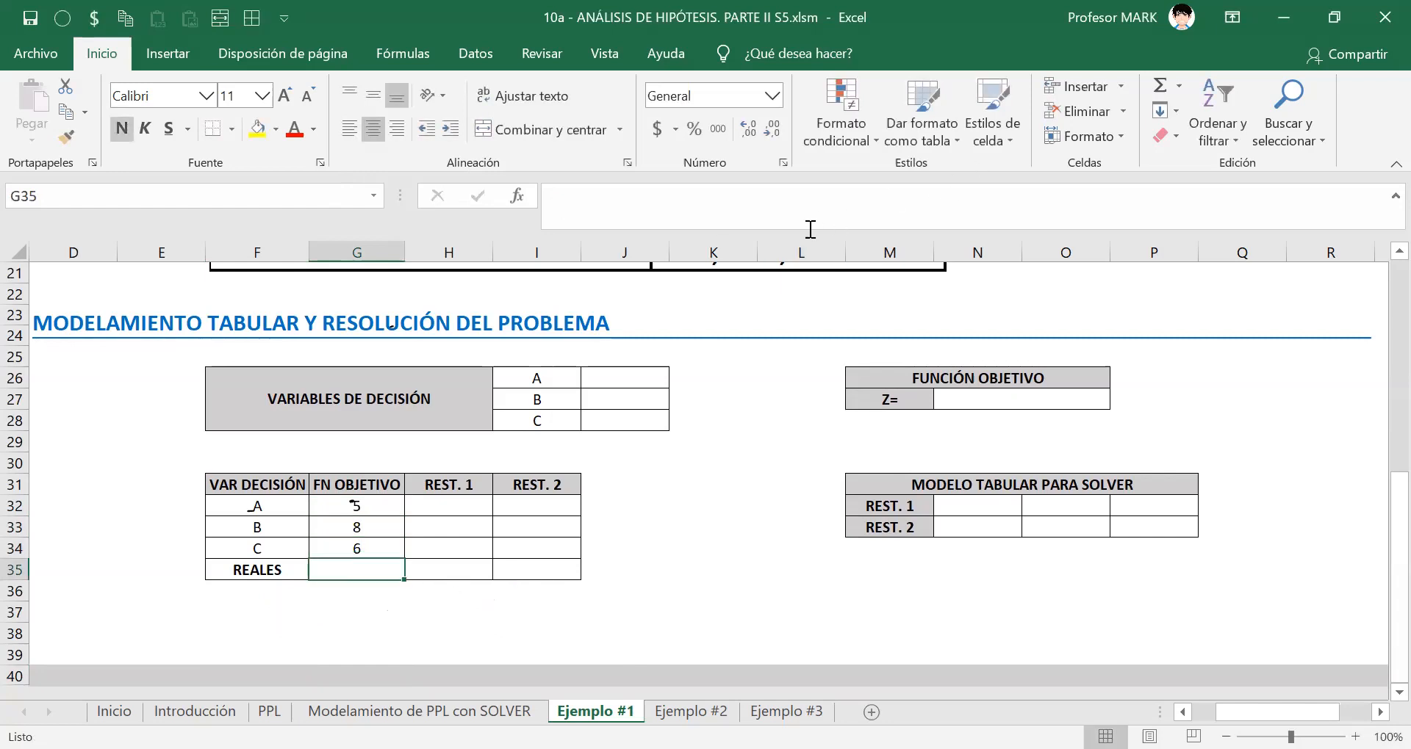
left_click(395, 209)
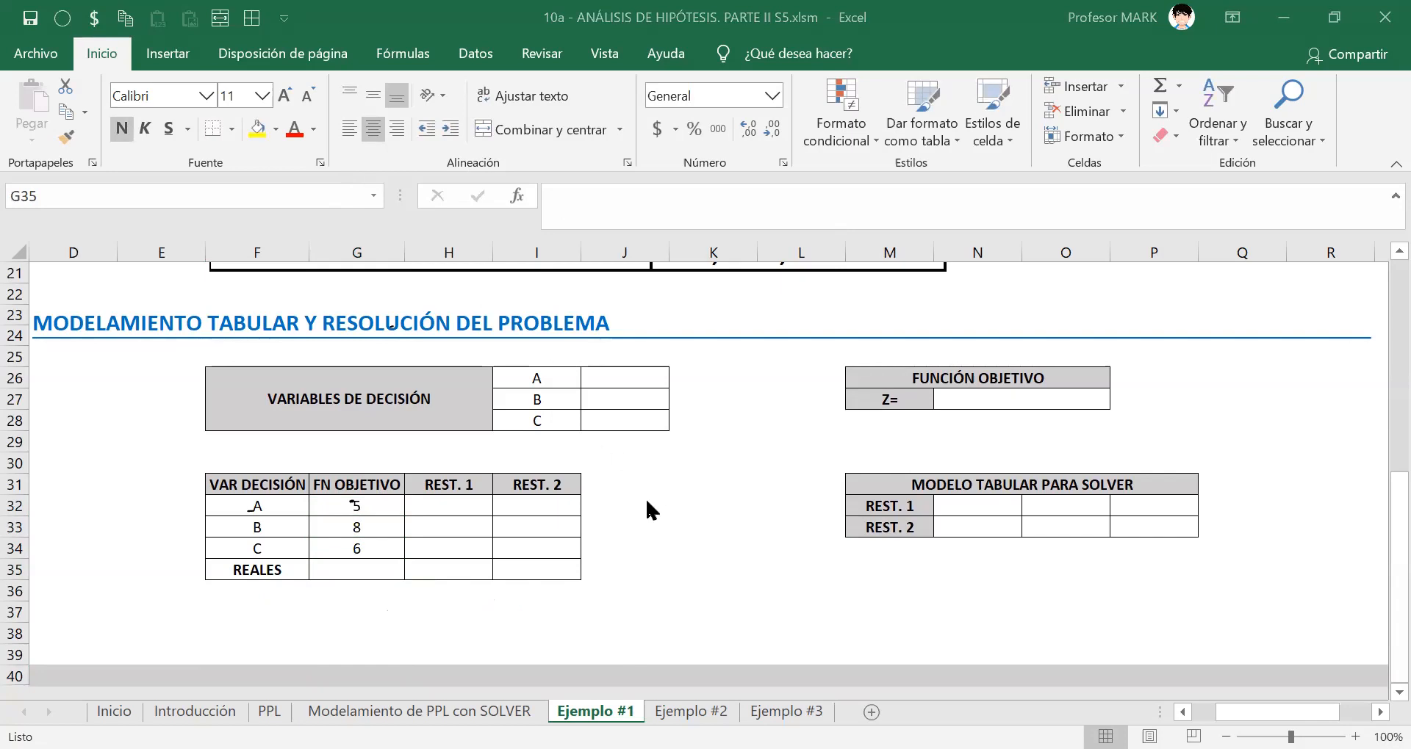
Check the objective function in the problem table against the entered FN OBJETIVO coefficients.
key("ctrl+Page_Up")
key("ctrl+Page_Down")
key("Up")
key("Up")
key("Up")
key("Up")
key("Up")
key("Up")
key("Up")
key("Up")
key("Up")
key("Up")
key("Up")
key("Up")
key("Up")
key("Up")
key("Up")
key("Up")
key("Up")
key("Up")
key("Up")
key("Up")
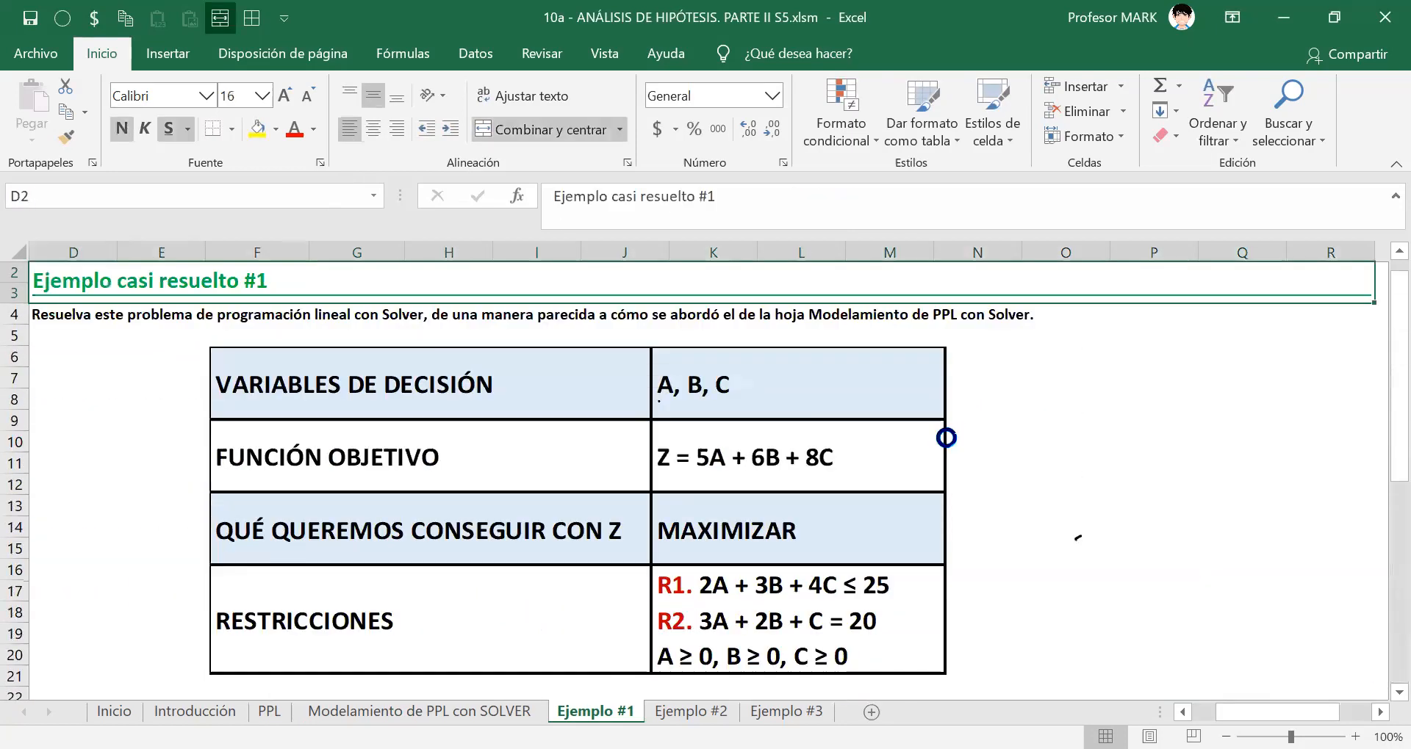
Correct the FN OBJETIVO coefficients to 6 for B and 8 for C.
key("Down")
key("Down")
key("Down")
key("Down")
key("Down")
key("Down")
key("Down")
key("Down")
key("Down")
key("Down")
key("Down")
key("Down")
key("Down")
key("Down")
key("Down")
key("Down")
key("Down")
key("Down")
key("Down")
key("Down")
key("Down")
key("Down")
key("Down")
key("Down")
key("Down")
key("Down")
key("Up")
key("Up")
key("Up")
key("Up")
key("Up")
key("Up")
key("Up")
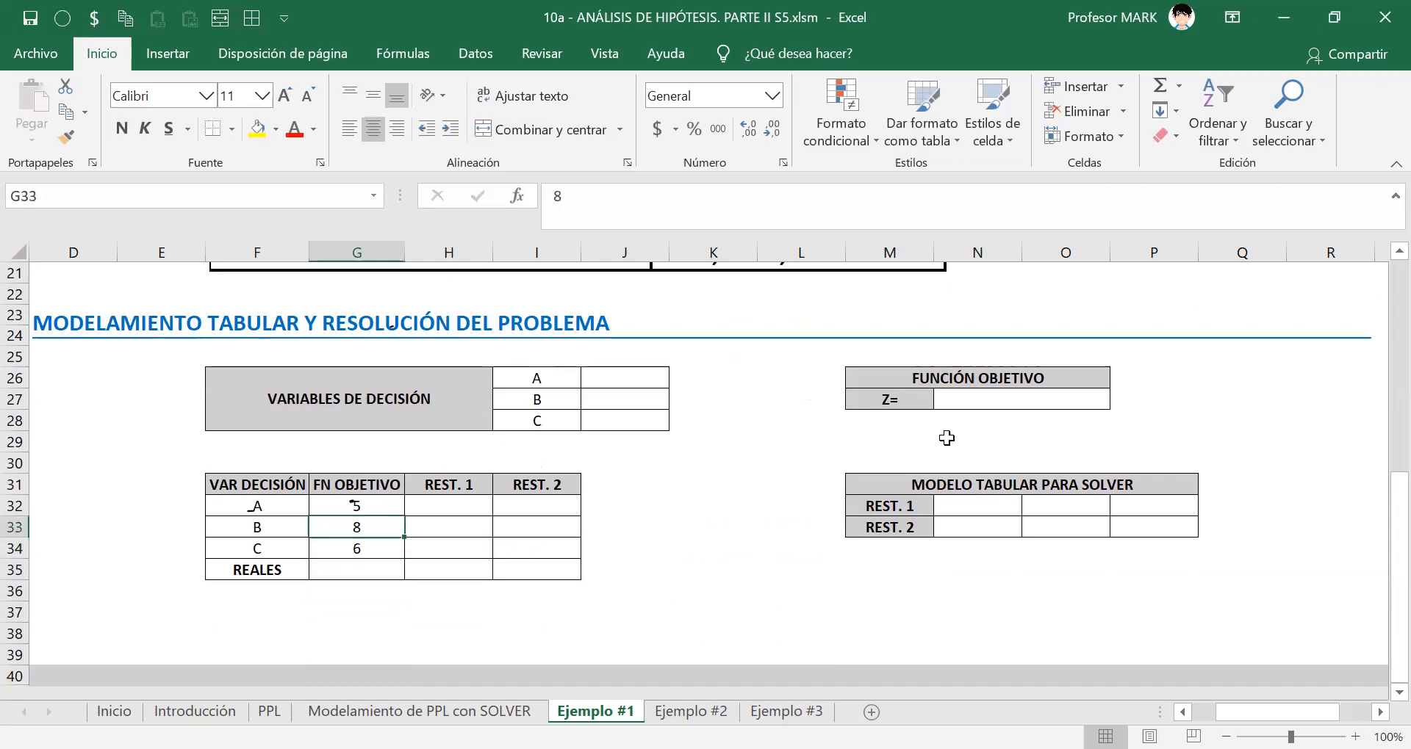
type("6")
key("Return")
type("8")
Review the problem table to see what is to be achieved with Z.
key("Up")
key("Up")
key("Up")
key("Up")
key("Up")
key("Up")
key("Up")
key("Up")
key("Up")
key("Up")
key("Up")
key("Up")
key("Up")
key("Up")
key("Up")
key("Up")
key("Up")
key("Up")
key("Up")
key("Up")
key("Up")
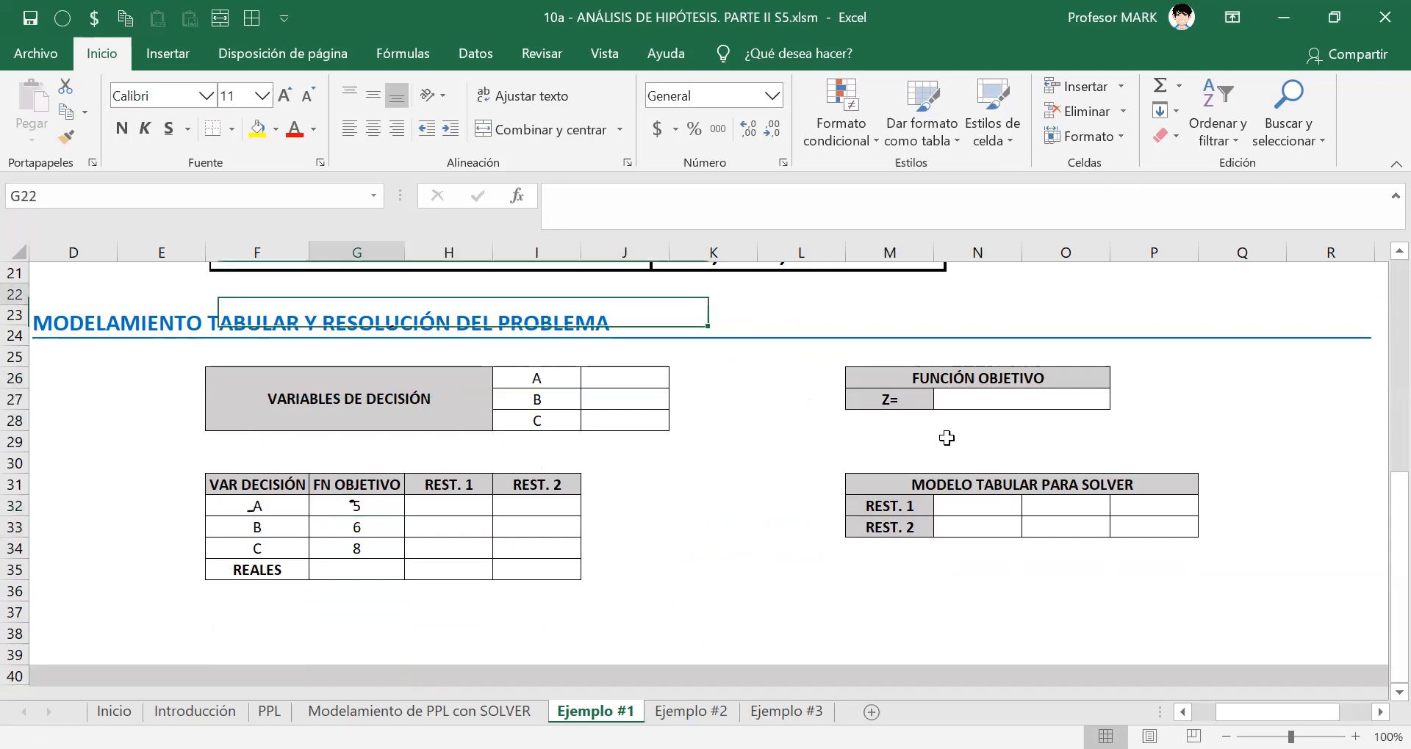
Enter MAX in the FN OBJETIVO cell of the REALES row.
key("Down")
key("Down")
key("Down")
key("Down")
key("Down")
key("Down")
key("Down")
key("Down")
key("Down")
key("Down")
key("Down")
key("Down")
key("Down")
key("Down")
key("Down")
key("Down")
key("Down")
key("Down")
key("Down")
key("Down")
key("Down")
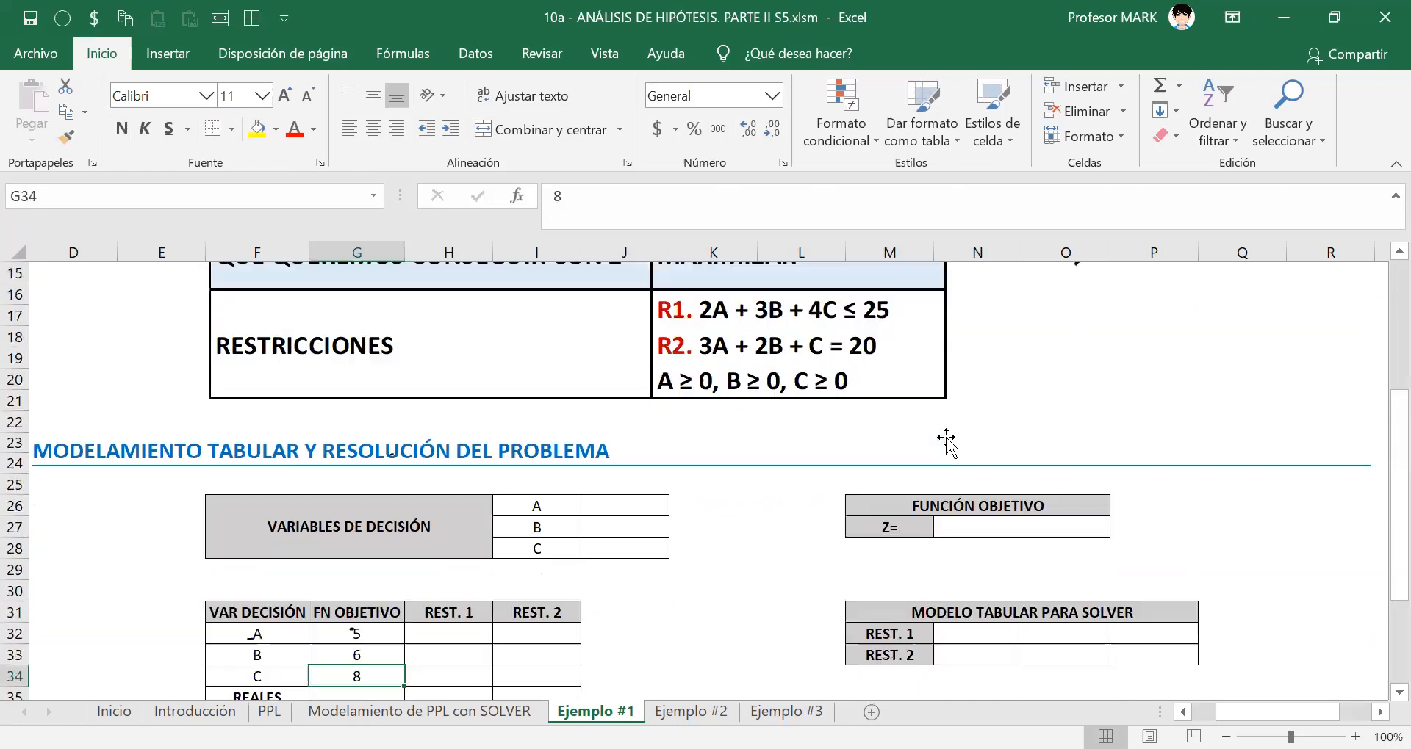
type("MAX")
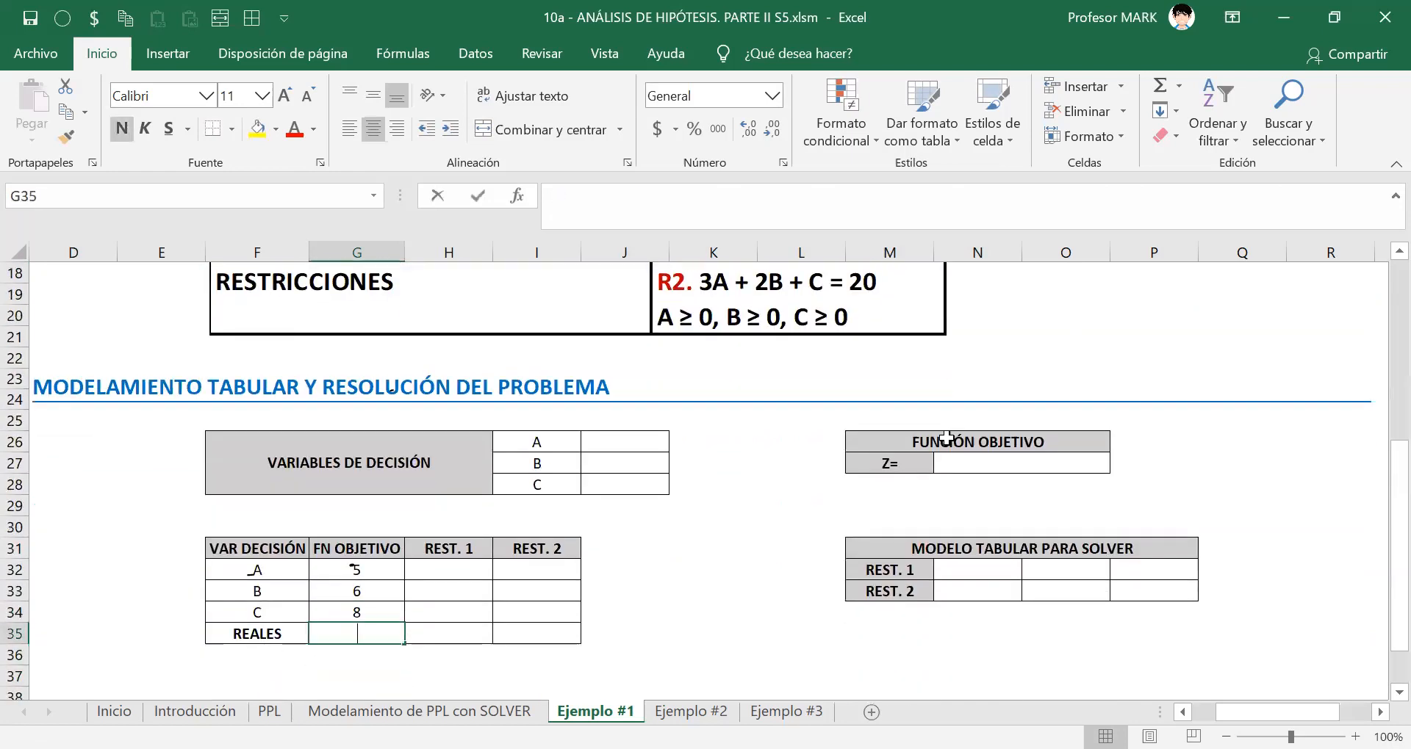
key("Right")
key("Left")
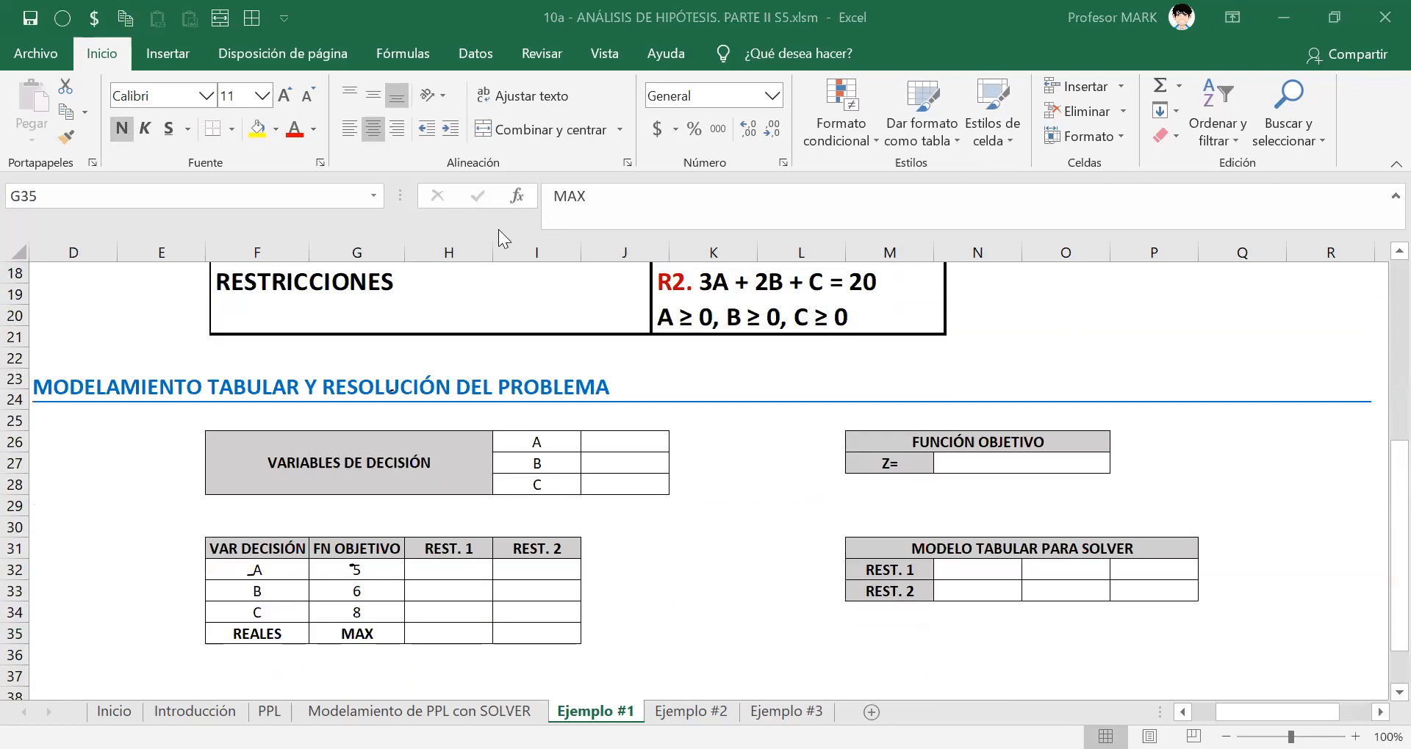
Examine restrictions R1 and R2 in the problem table for the coefficients of the REST. 1 and REST. 2 columns.
left_click(471, 567)
key("Up")
key("Up")
key("Up")
key("Up")
key("Up")
key("Up")
key("Up")
key("Up")
key("Up")
key("Up")
key("Up")
key("Up")
key("Up")
key("Up")
key("Up")
key("Up")
key("Up")
key("Up")
key("Up")
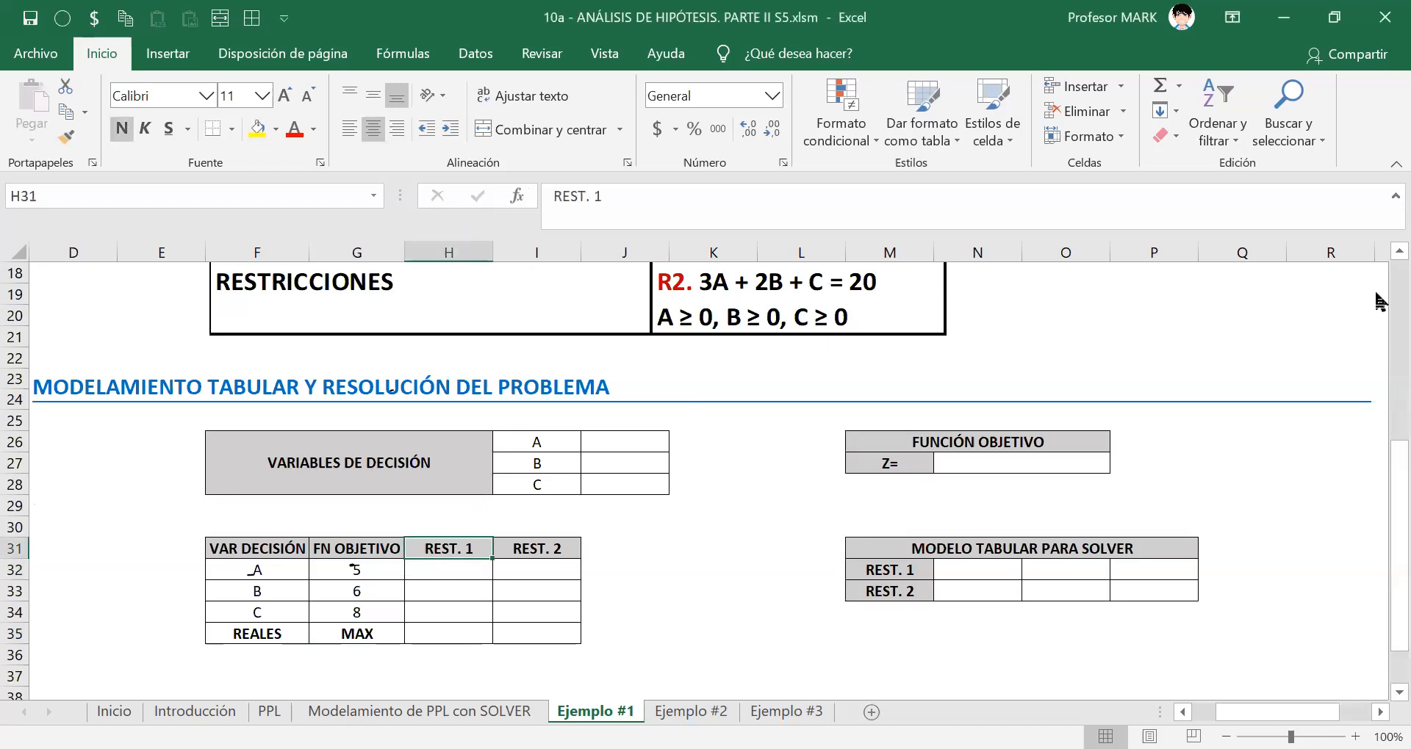
key("Up")
key("Up")
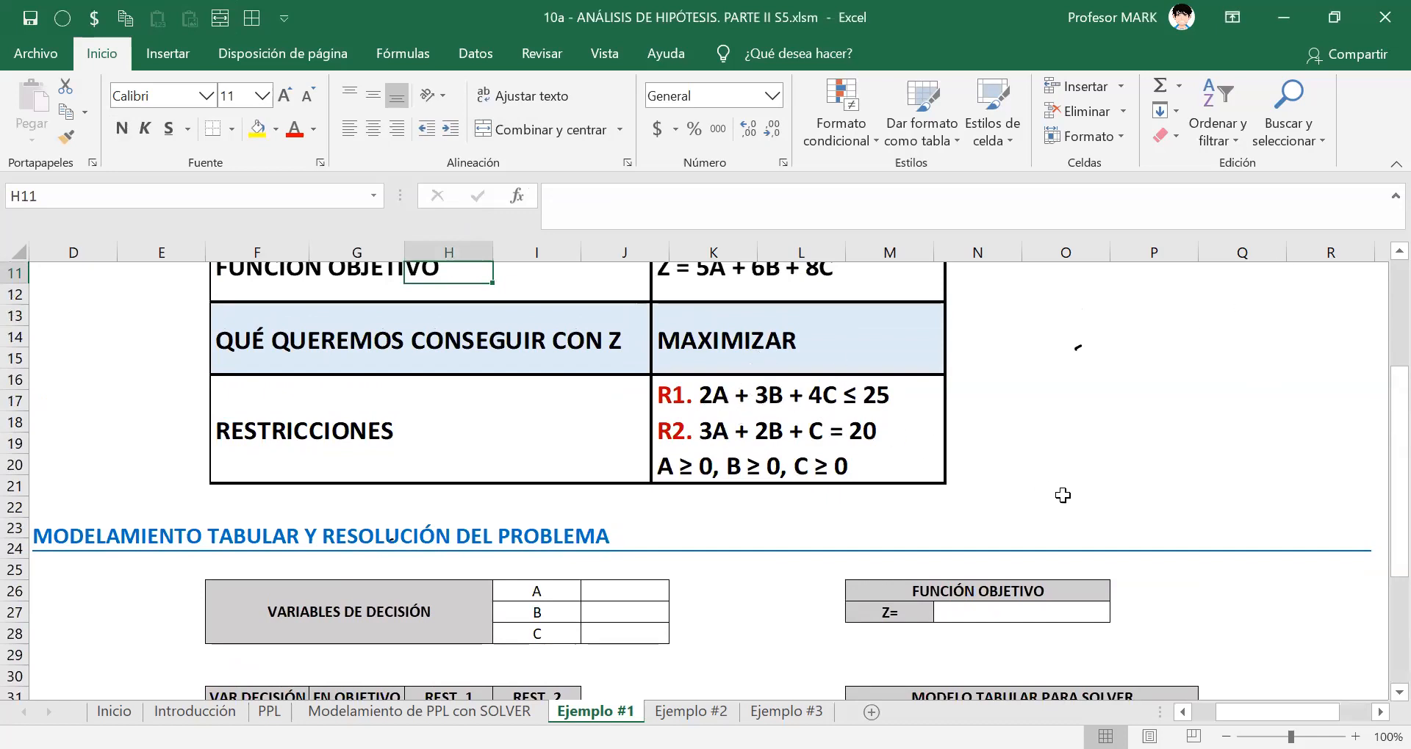
key("Down")
key("Down")
key("Down")
key("Down")
key("Down")
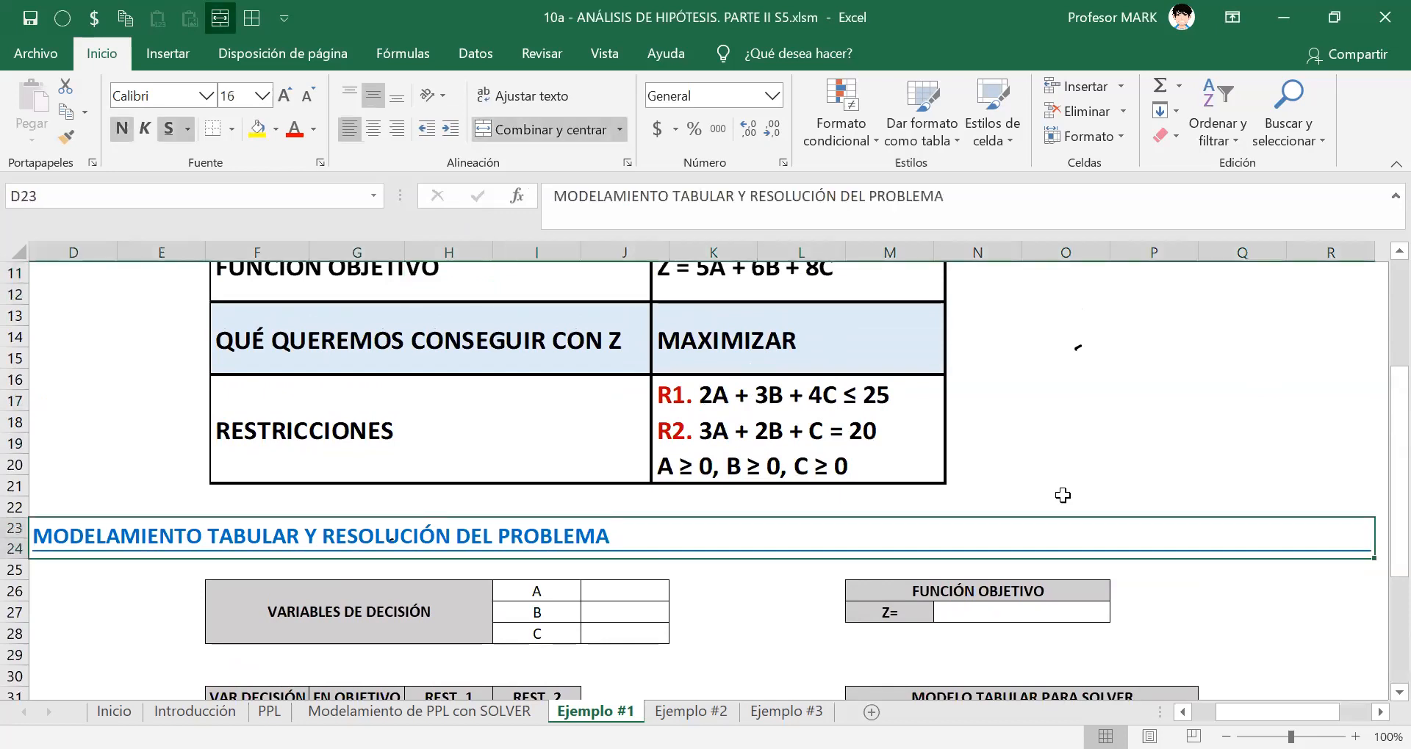
key("Down")
key("Down")
key("Down")
key("Down")
key("Down")
key("Down")
key("Down")
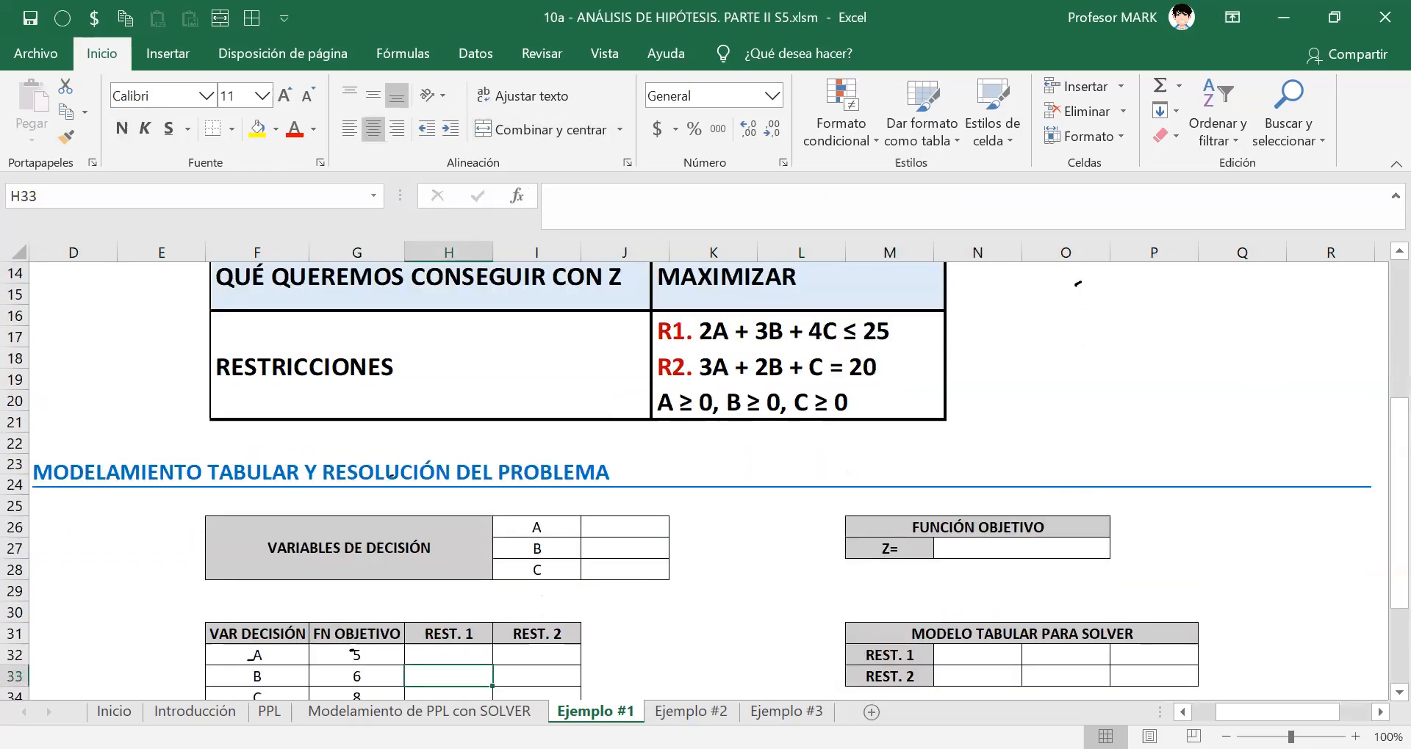
Fill in the REST. 1 coefficients with 2 for A, 3 for B and 4 for C.
left_click(1226, 736)
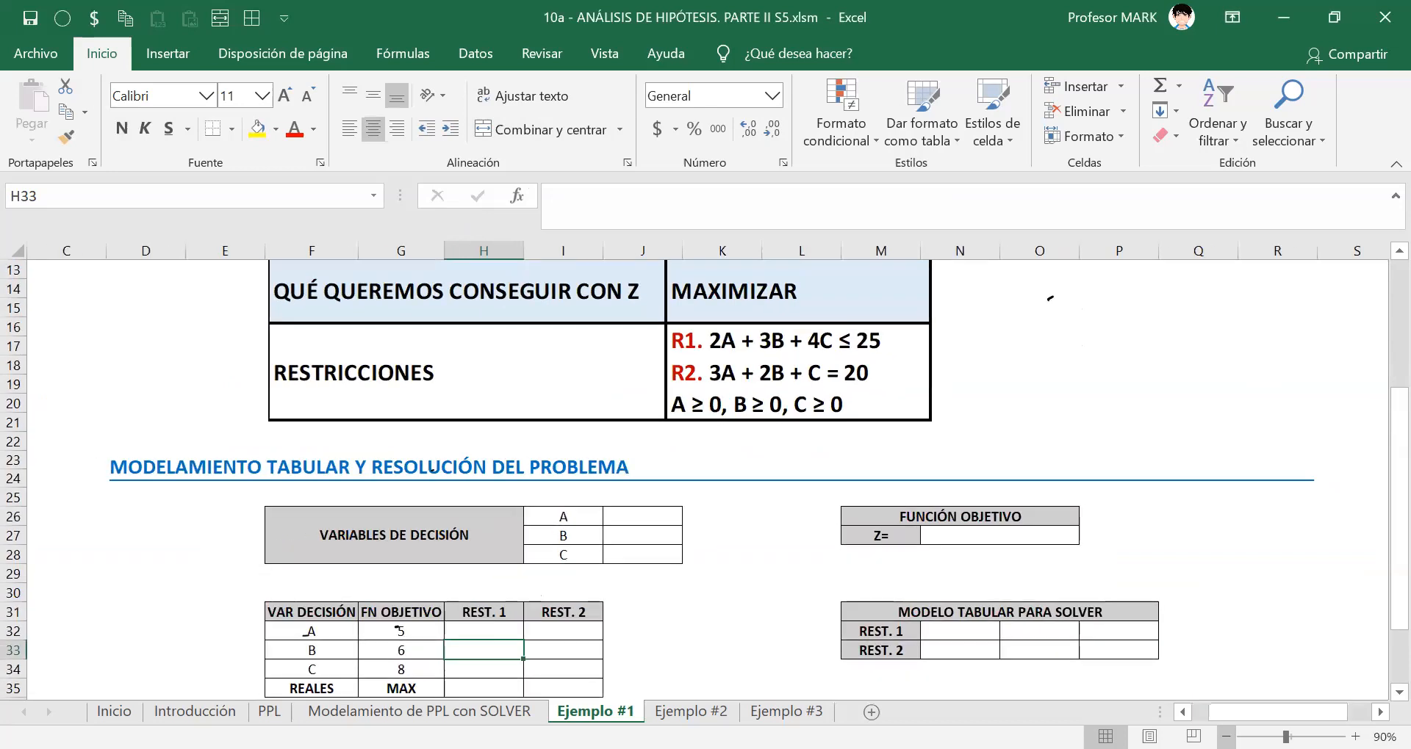
left_click(1226, 736)
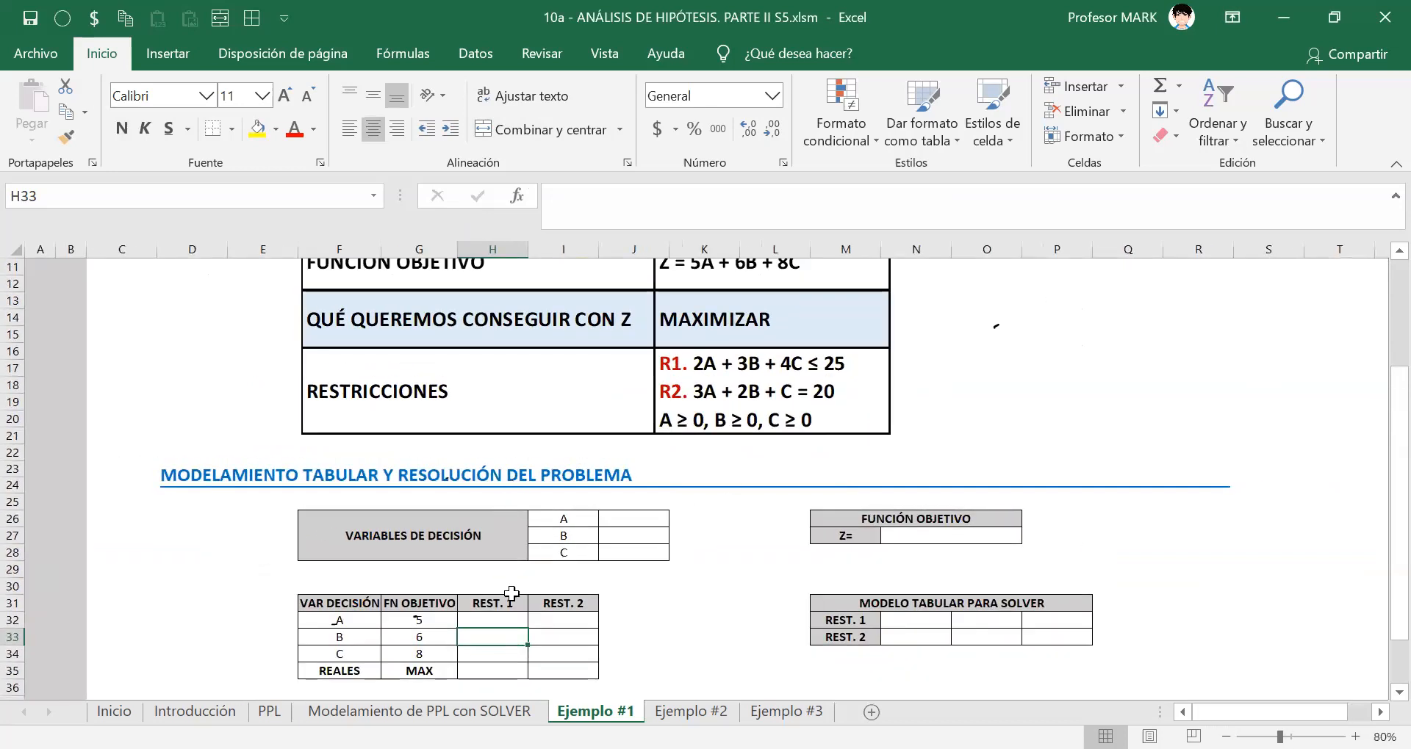
left_click(507, 620)
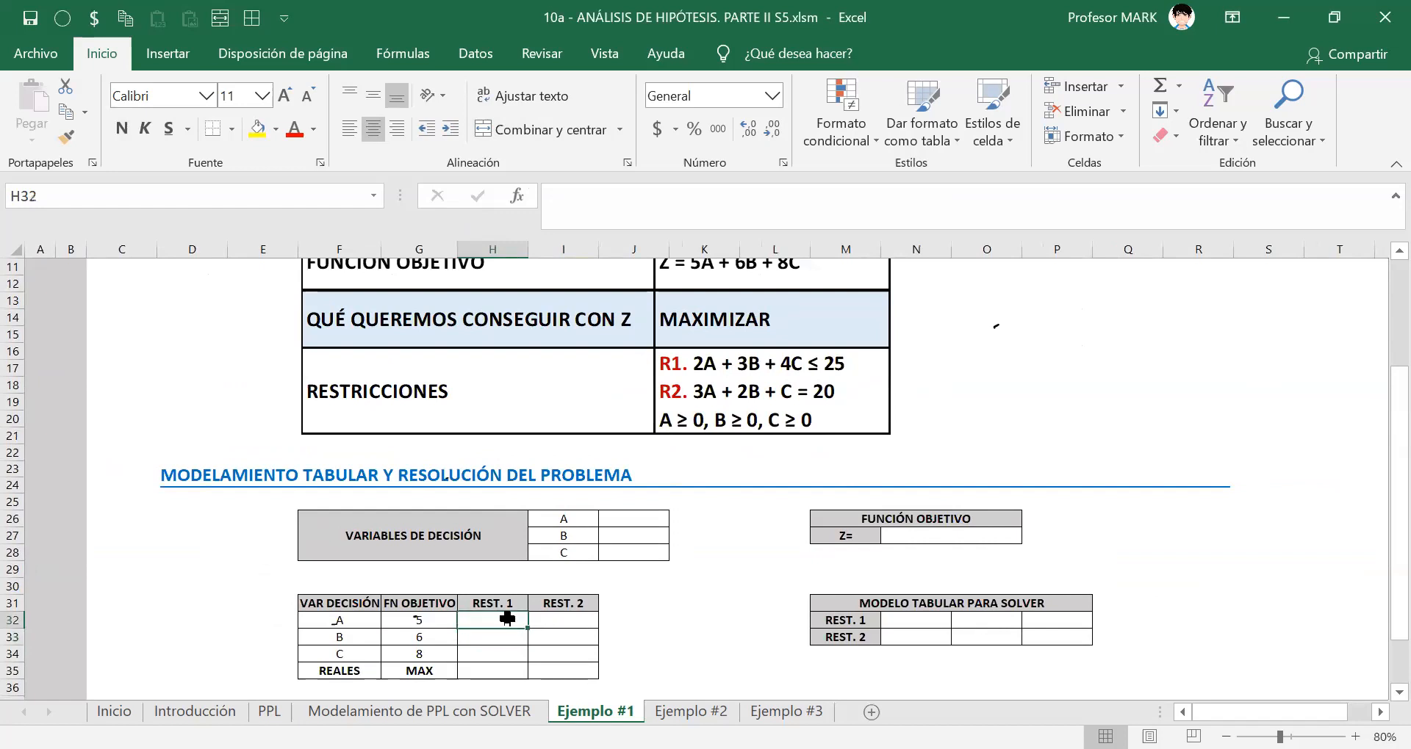
type("2")
key("Return")
type("3")
key("Return")
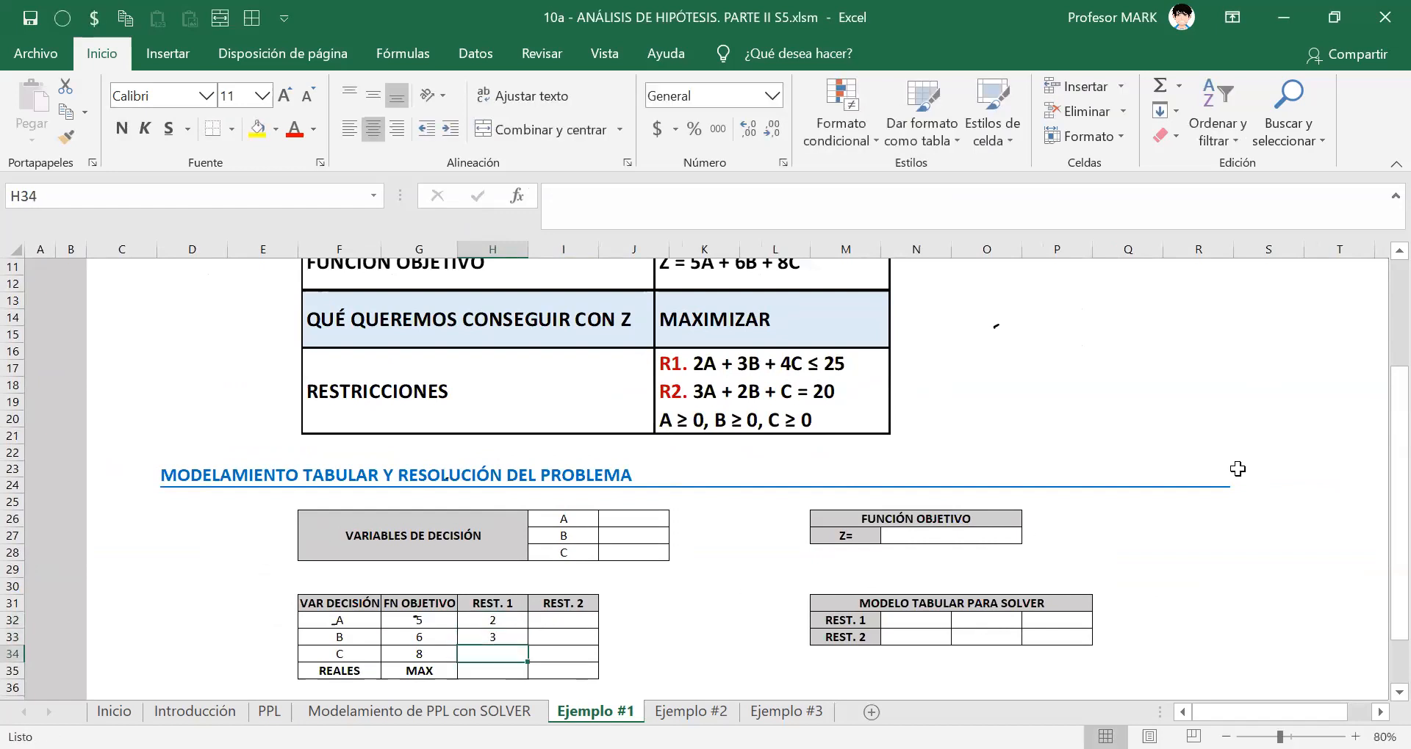
type("4")
key("Return")
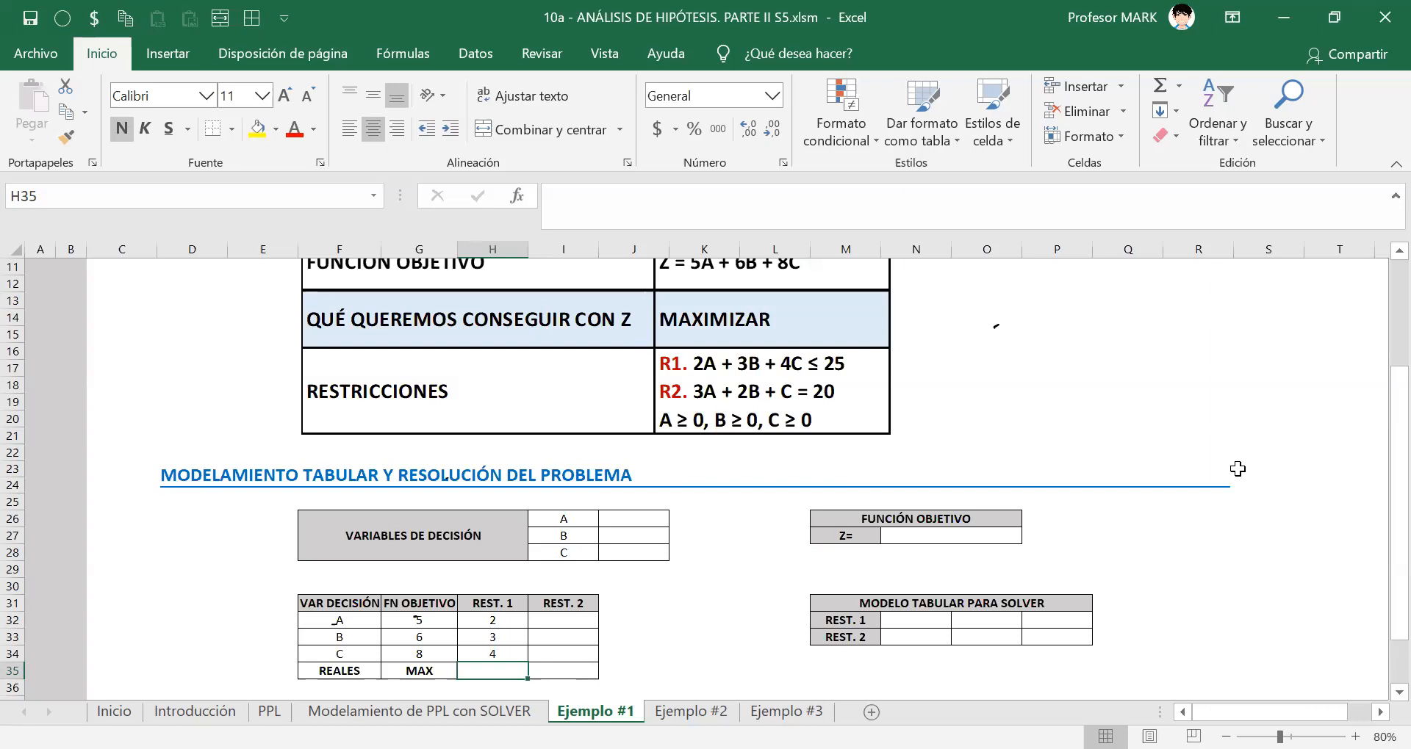
Enter <=25 as the REALES limit of REST. 1.
type("<=5")
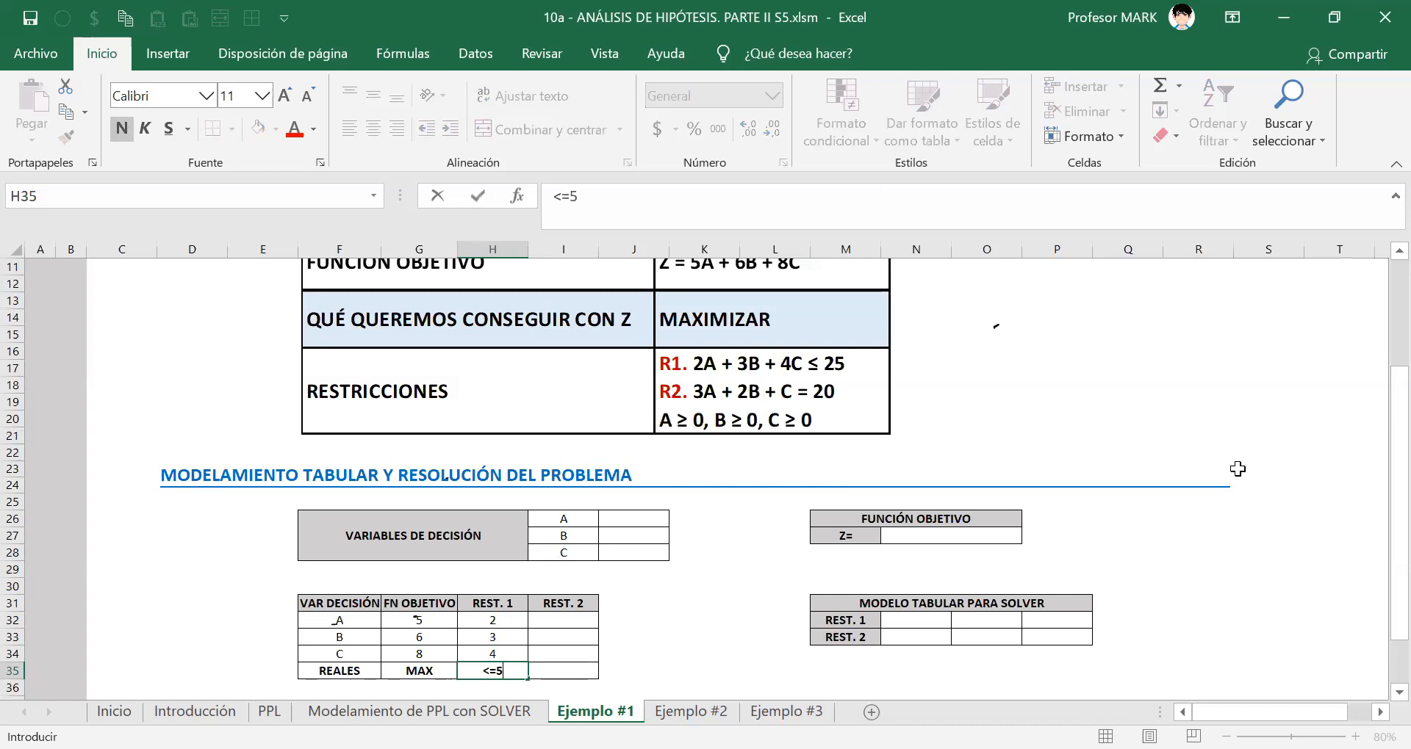
key("BackSpace")
type("25")
key("Up")
Fill in the REST. 2 coefficients with 3 for A, 2 for B and 1 for C.
key("Up")
key("Up")
key("Up")
key("Down")
key("Right")
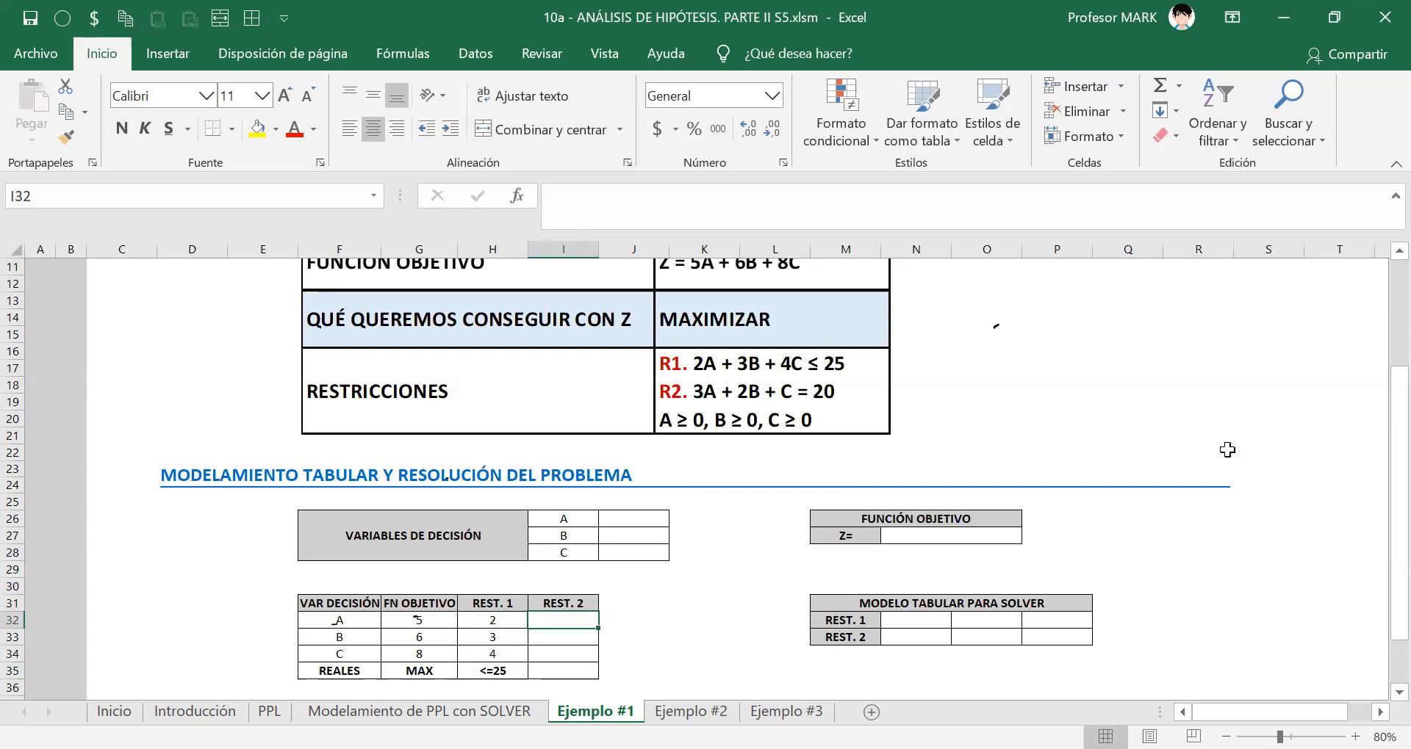
mouse_move(551, 624)
left_mouse_down()
mouse_move(550, 654)
mouse_move(550, 625)
left_mouse_up()
type("3")
key("Return")
type("2")
key("Return")
type("1")
key("Return")
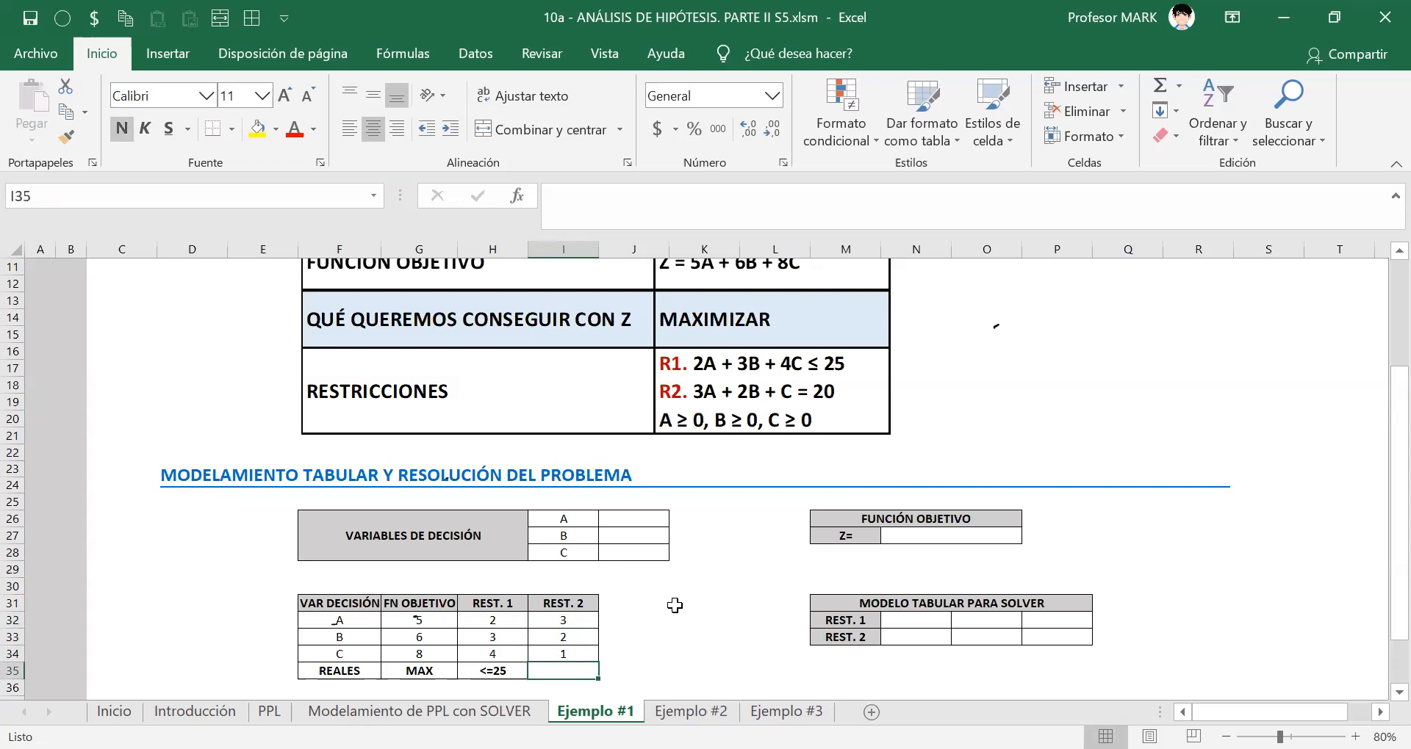
Enter =20 in the REALES cell of REST. 2 and check how the entry is stored.
type("=20")
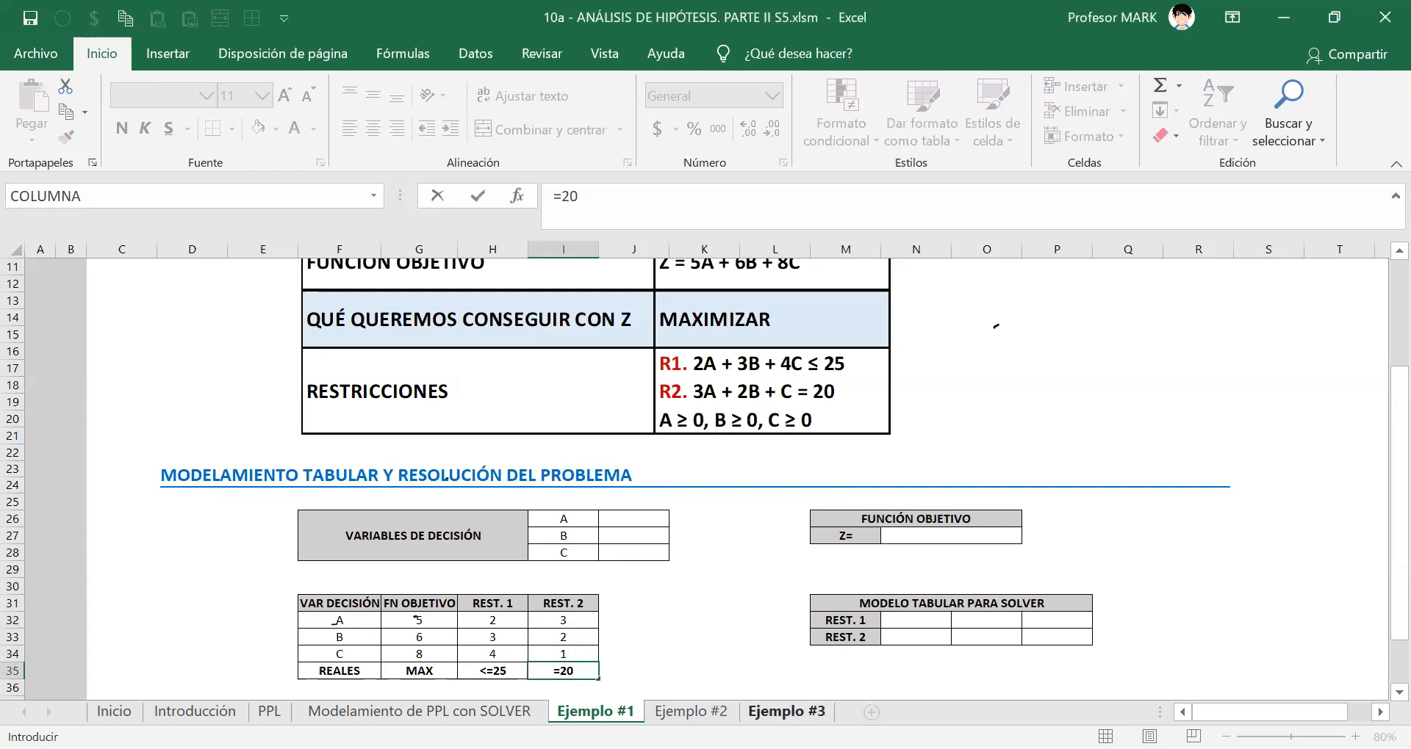
key("Return")
key("Up")
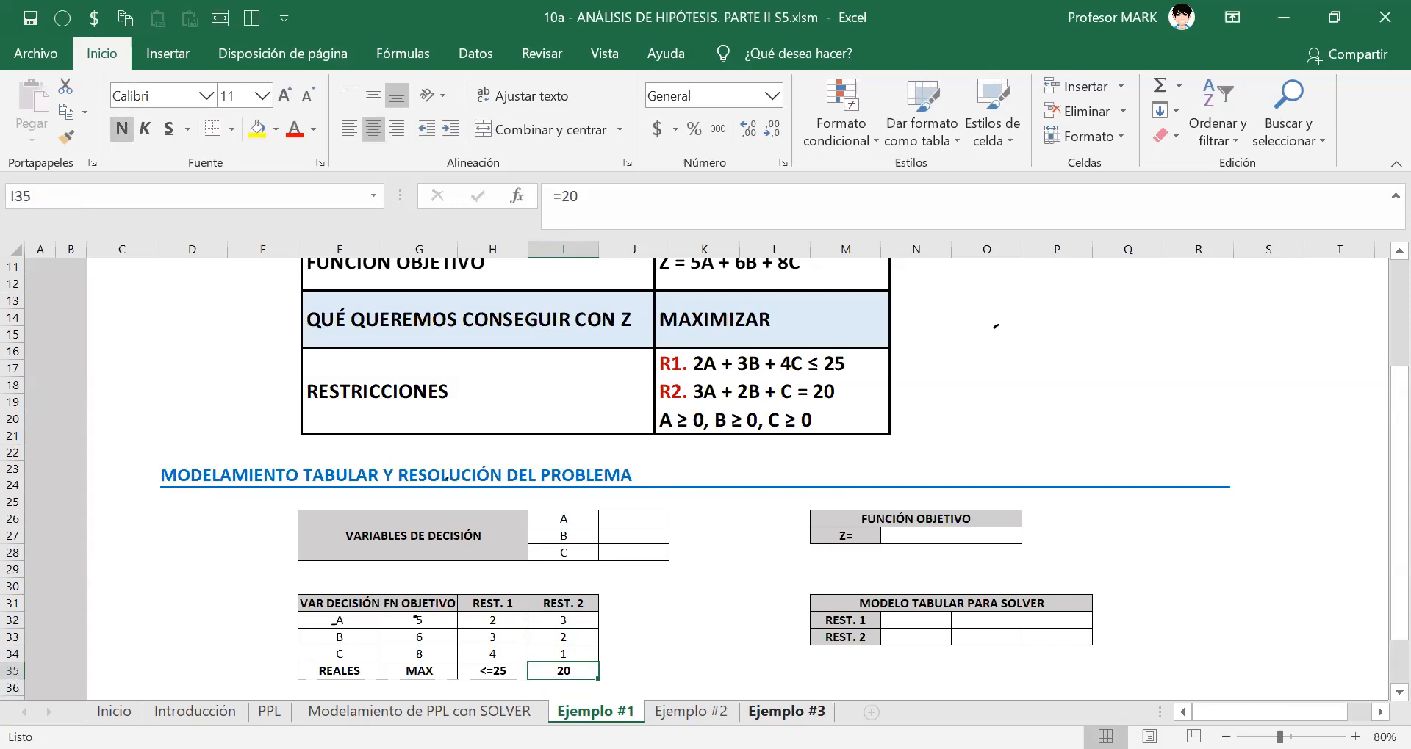
key("F2")
key("Escape")
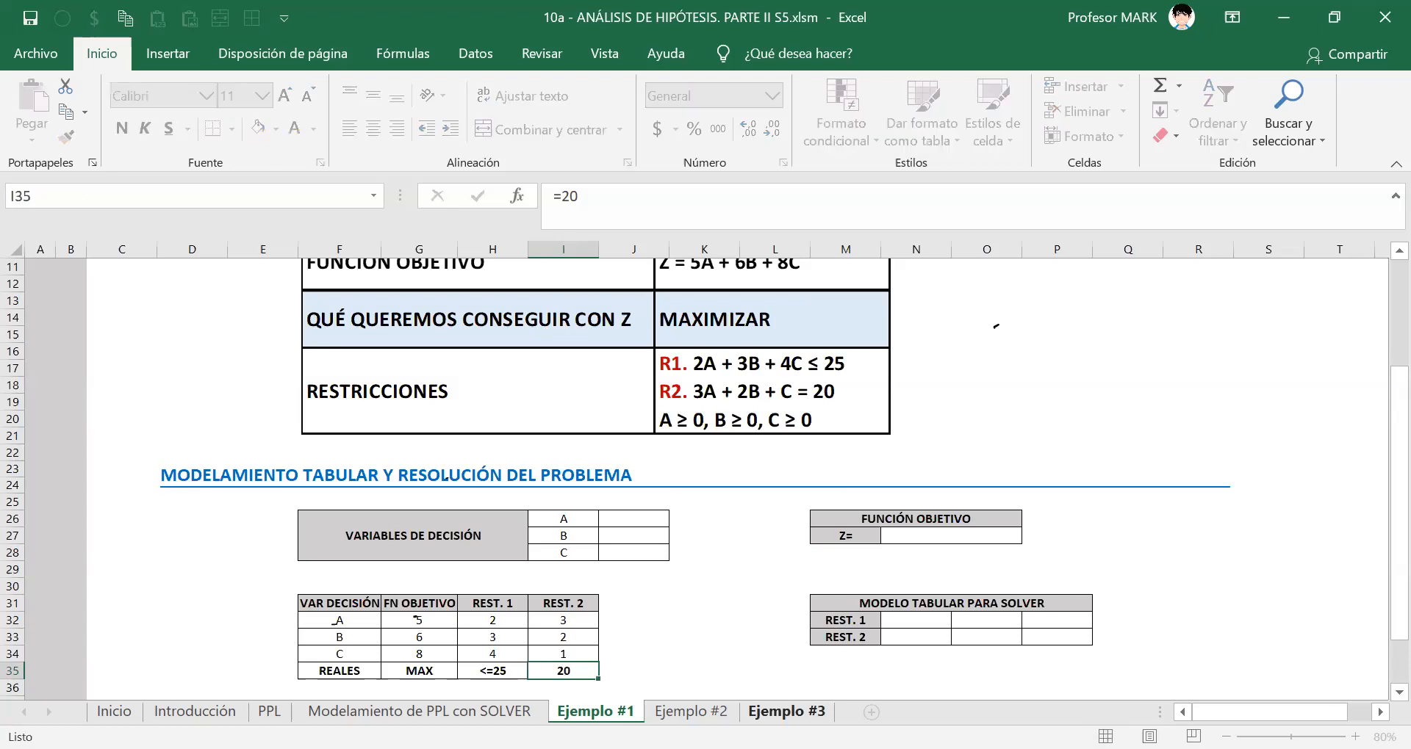
key("Left")
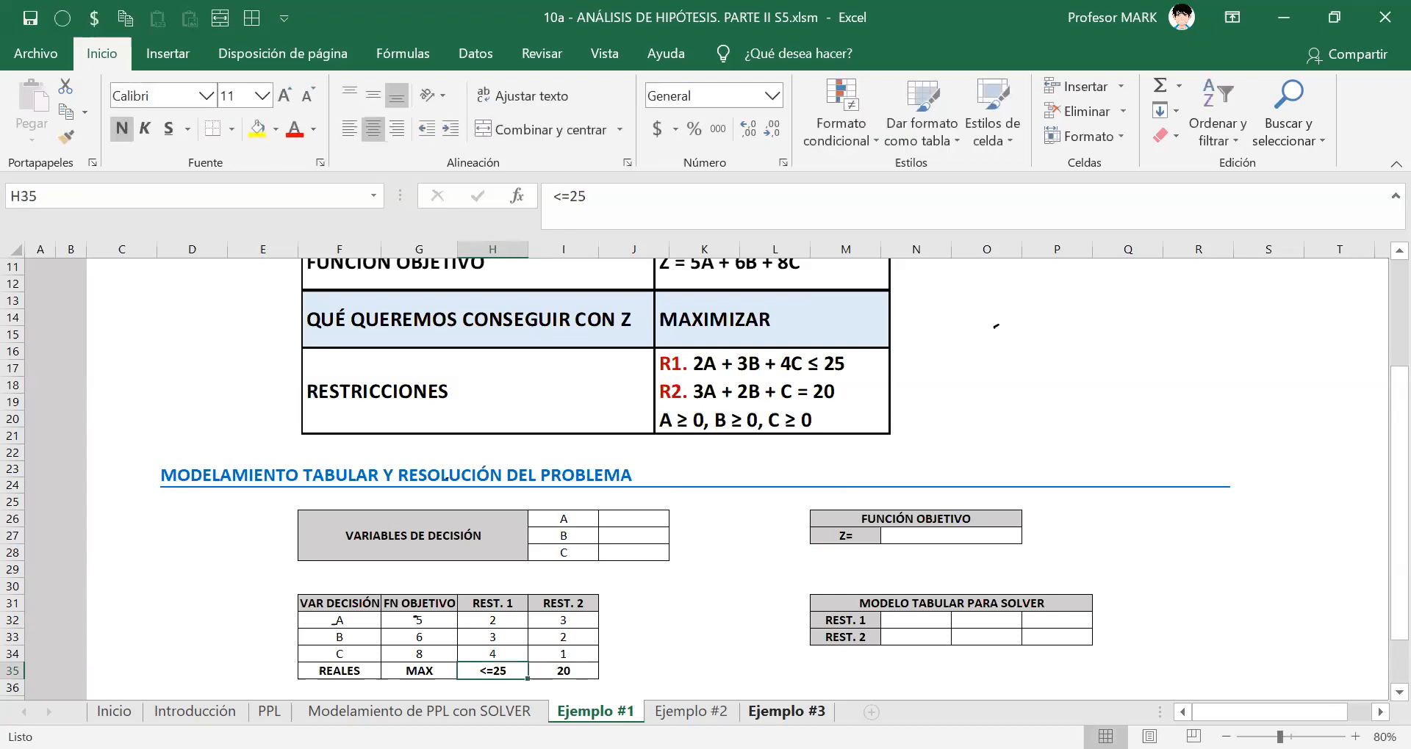
key("Right")
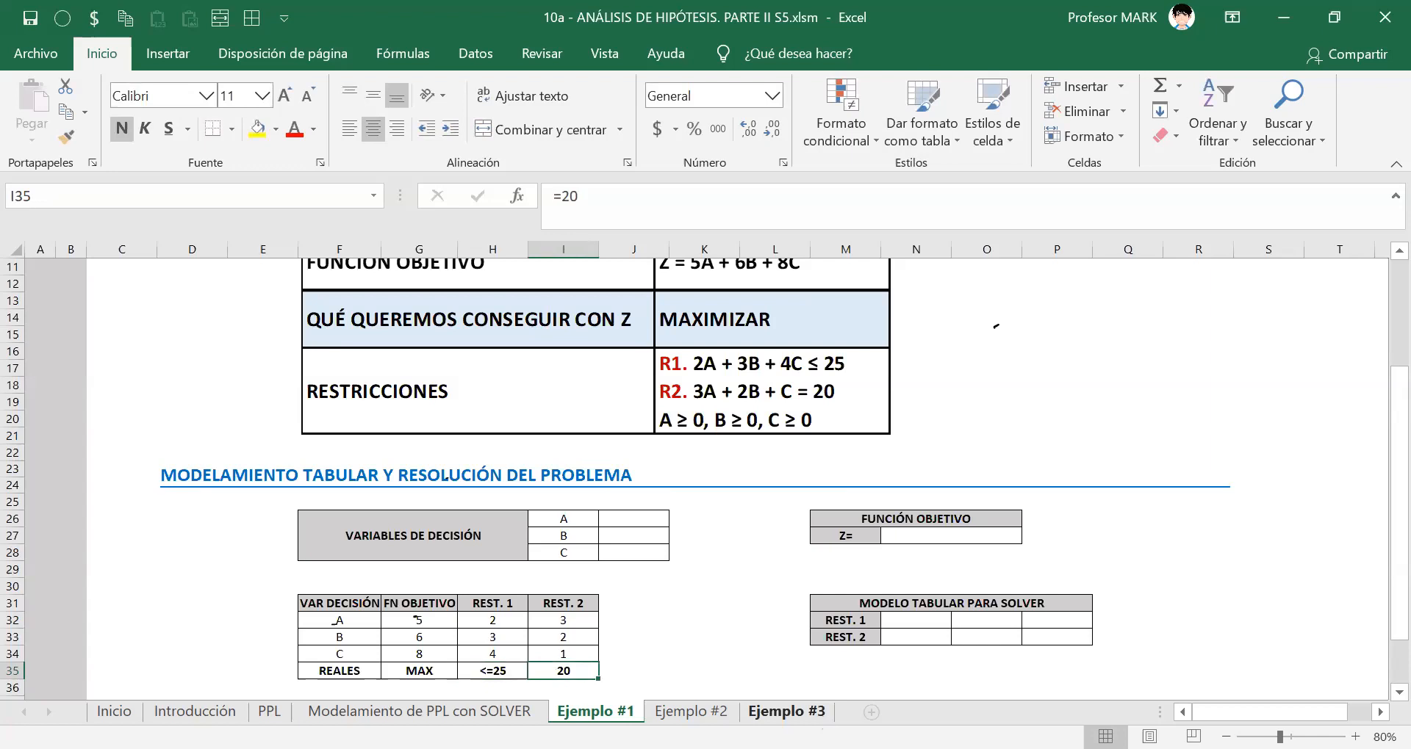
key("F2")
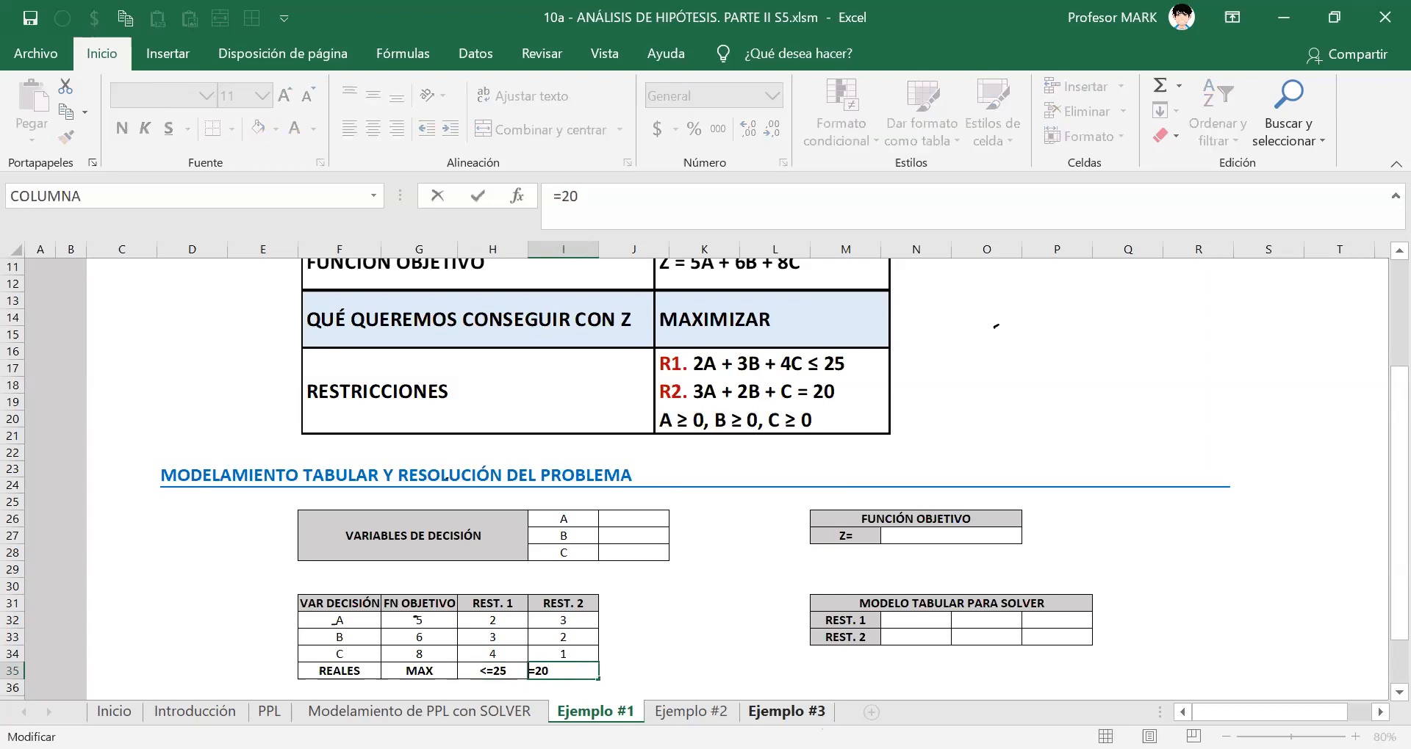
key("Escape")
Put an apostrophe before =20 in the REALES cell of REST. 2 to store it as text.
key("F2")
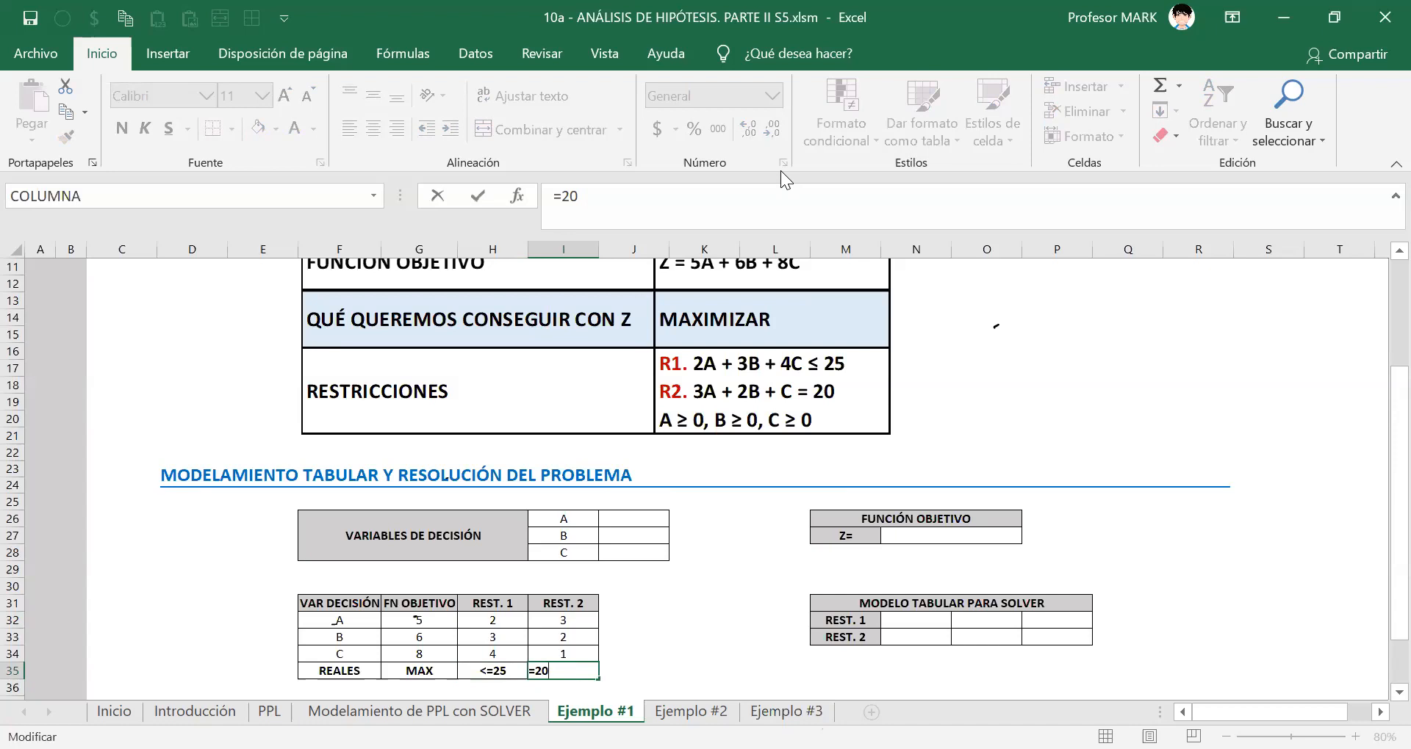
key("Left")
key("Home")
type("'")
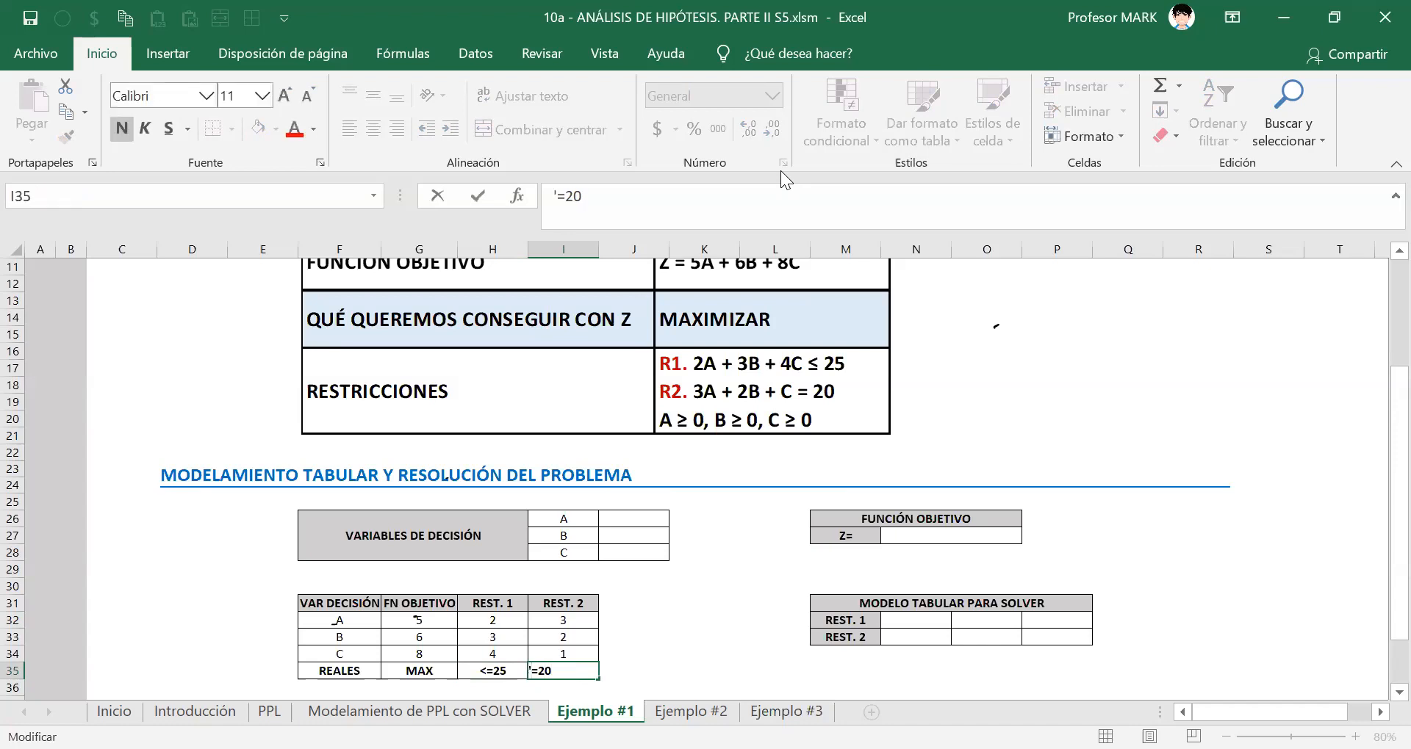
key("ctrl+Return")
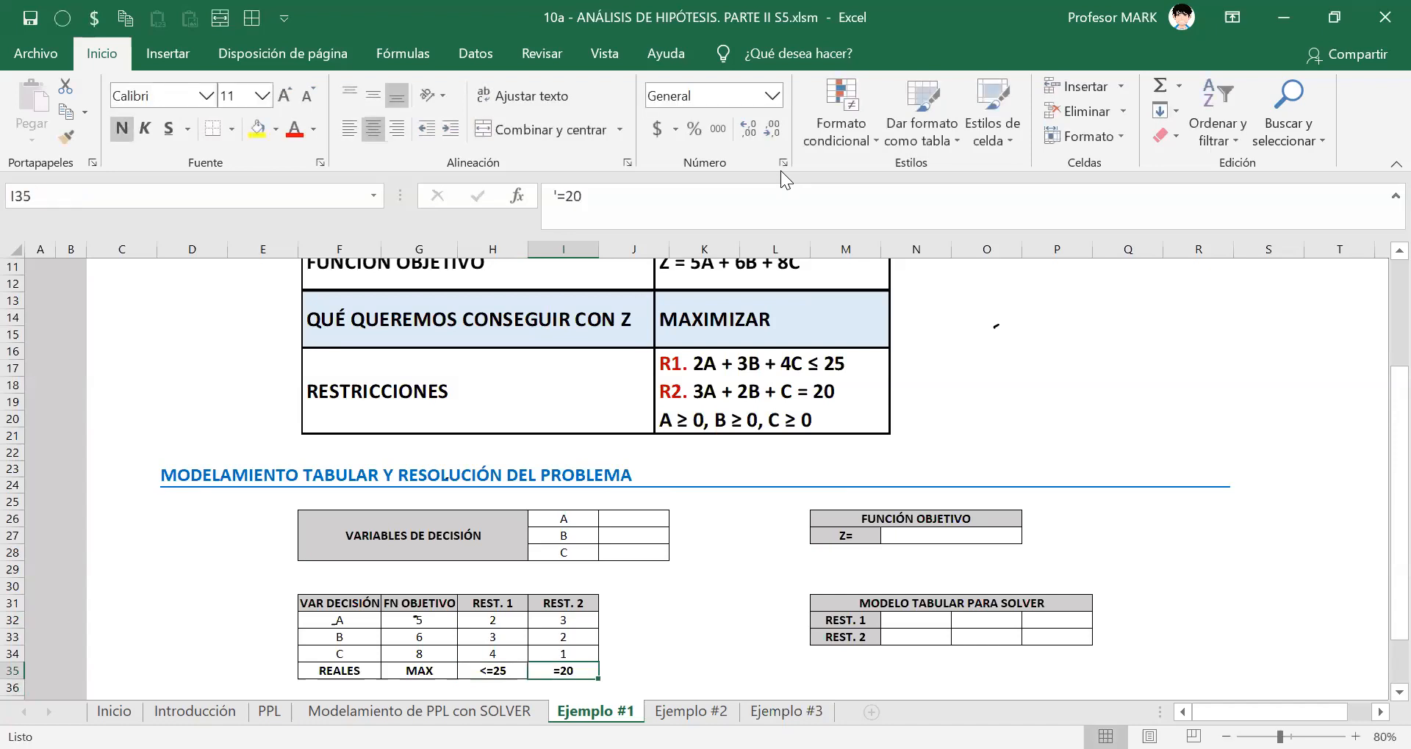
Replace the apostrophe with a leading space before =20 in the REALES cell of REST. 2.
key("F2")
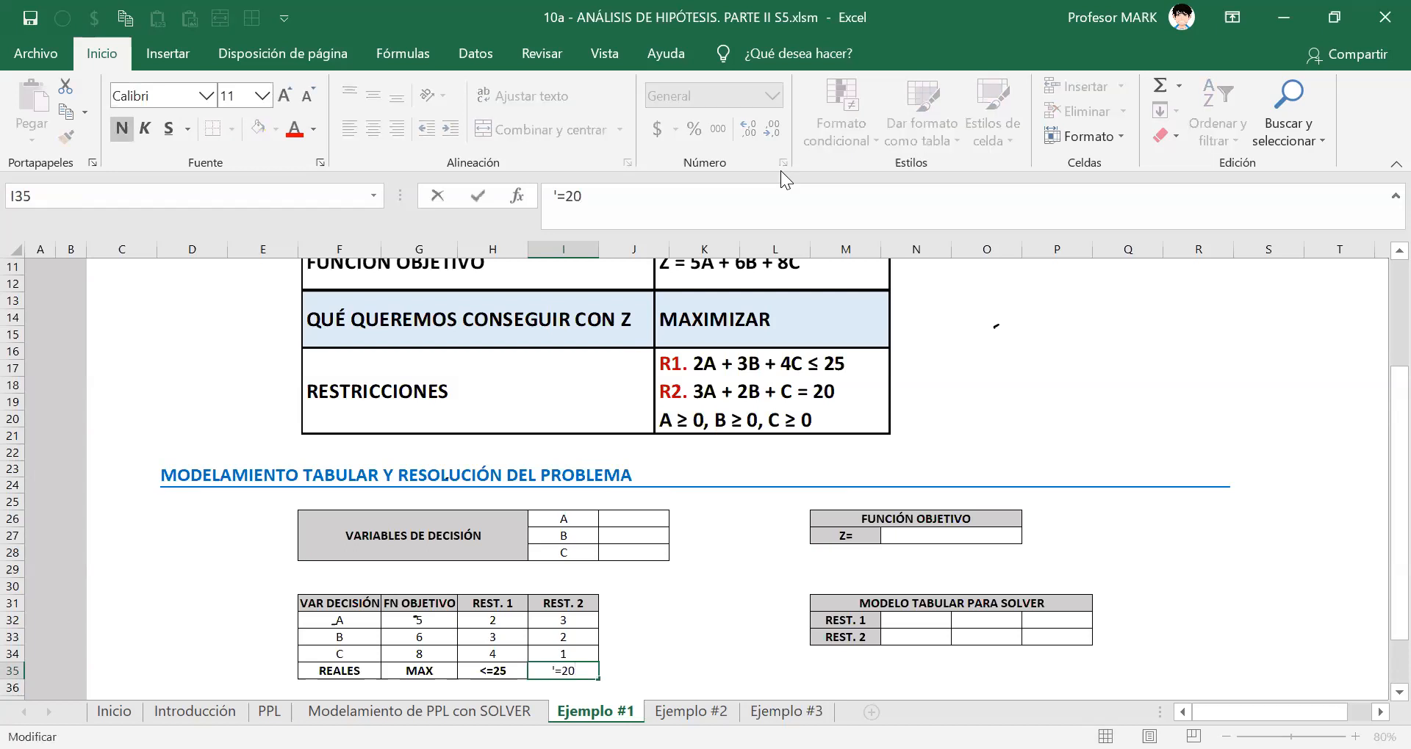
key("BackSpace")
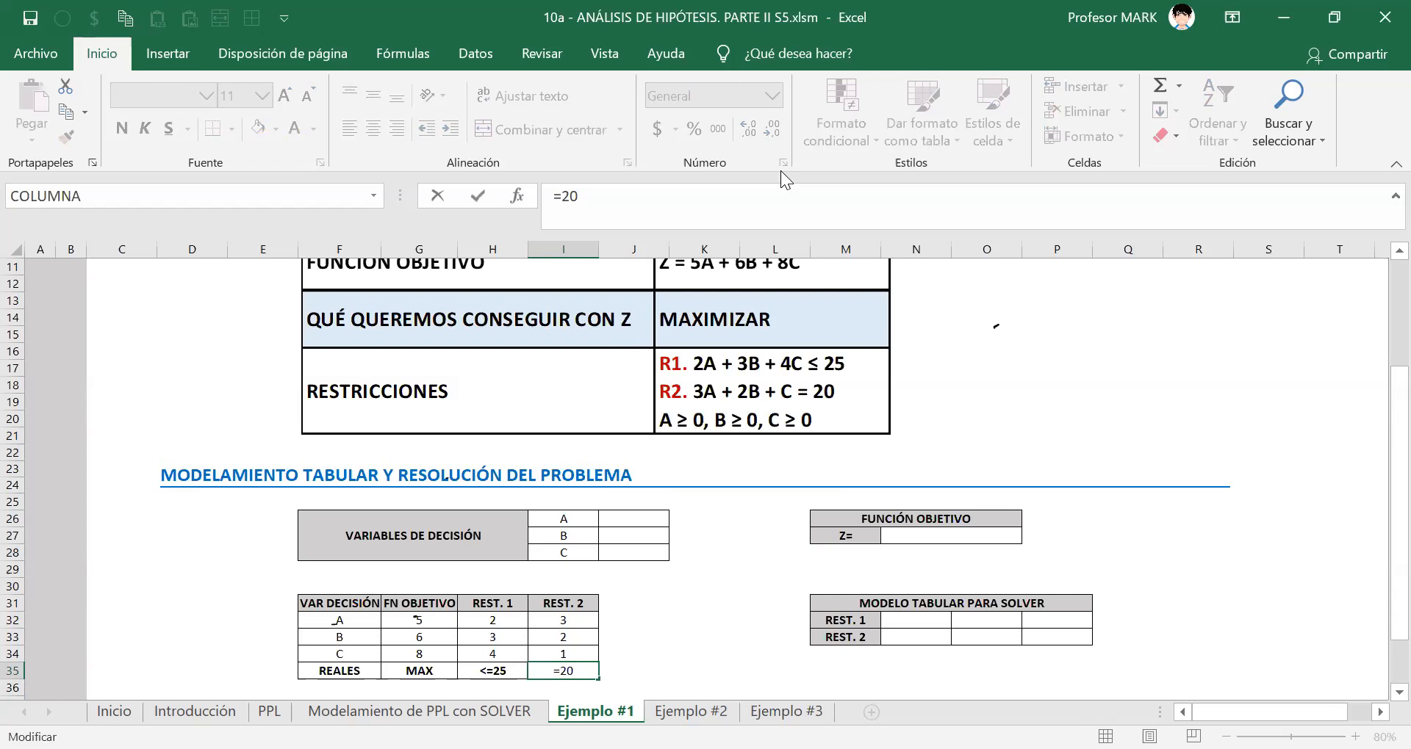
key("Home")
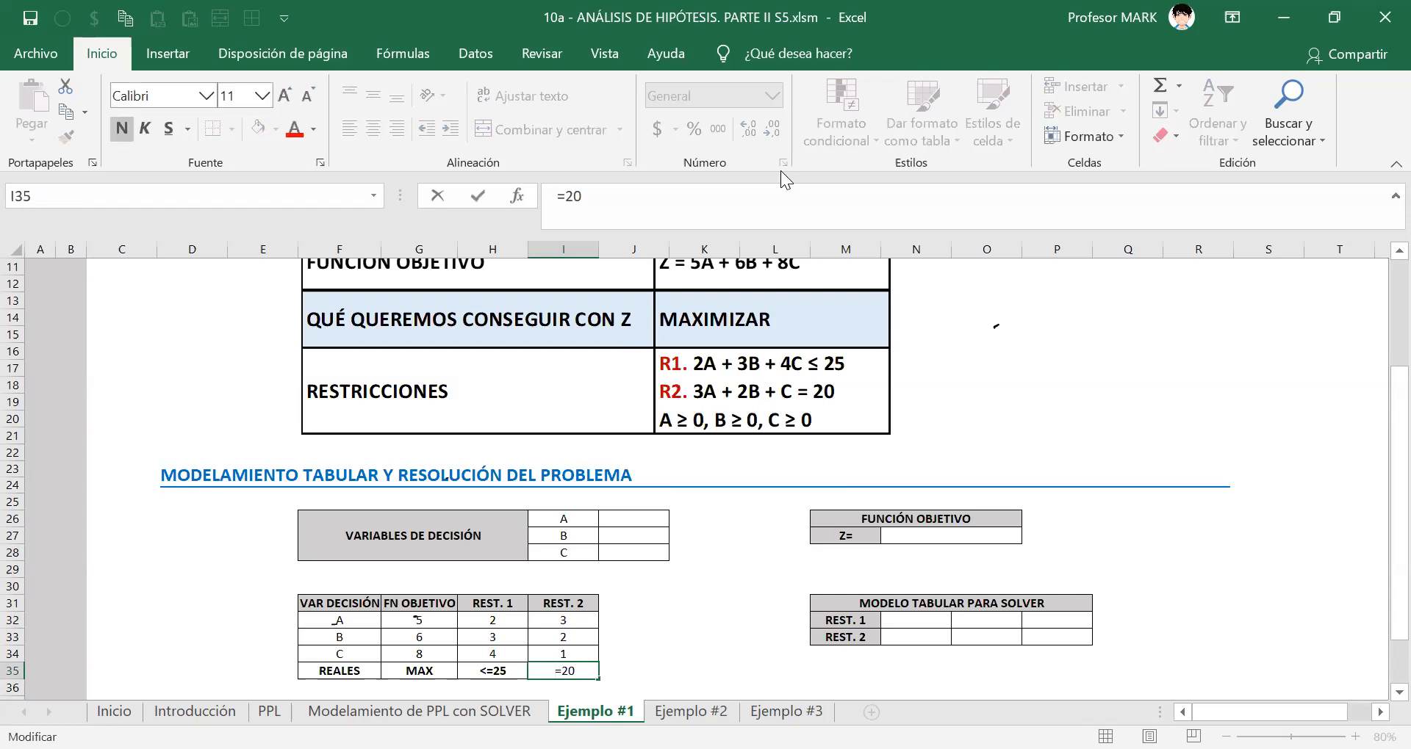
key("Return")
key("Up")
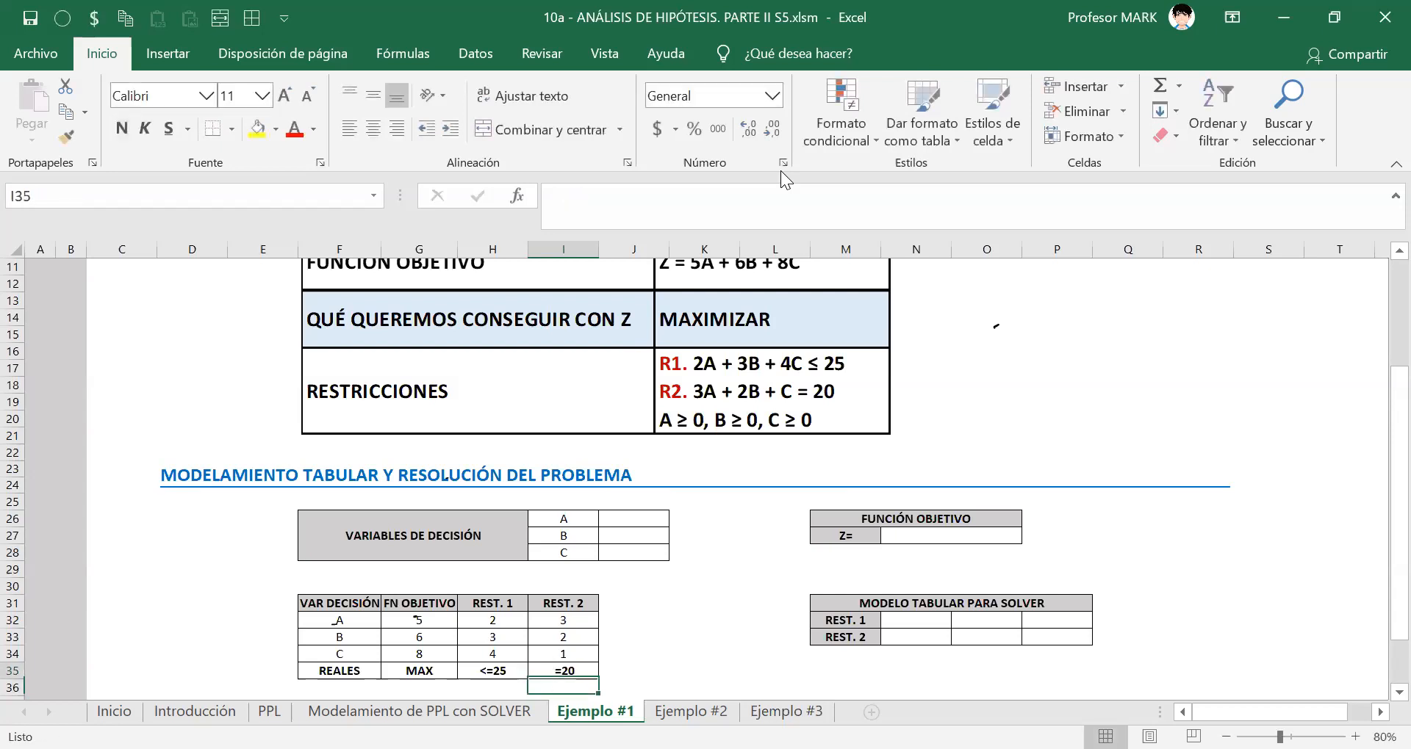
Rewrite the REALES cell of REST. 2 as the text formula ="=20".
key("F2")
key("BackSpace")
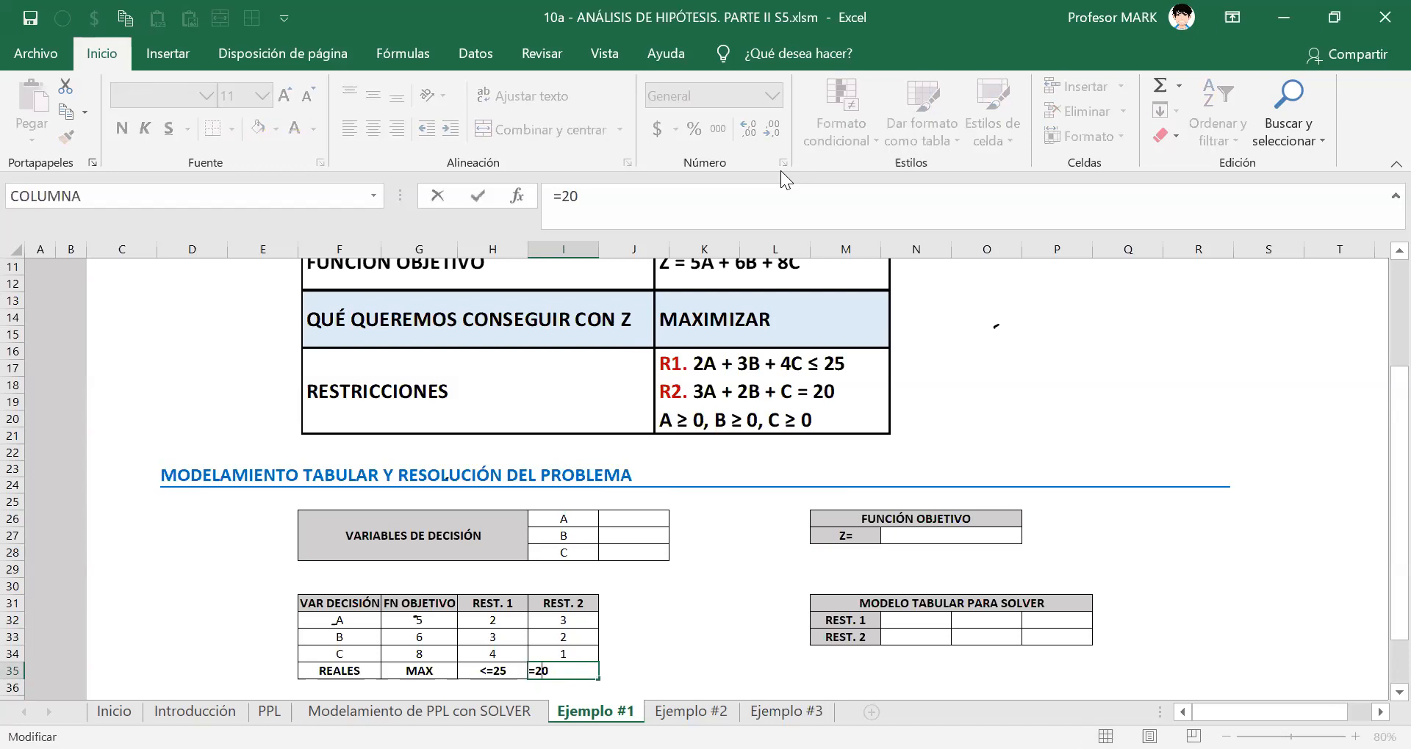
type("=\"=20\"")
key("ctrl+Return")
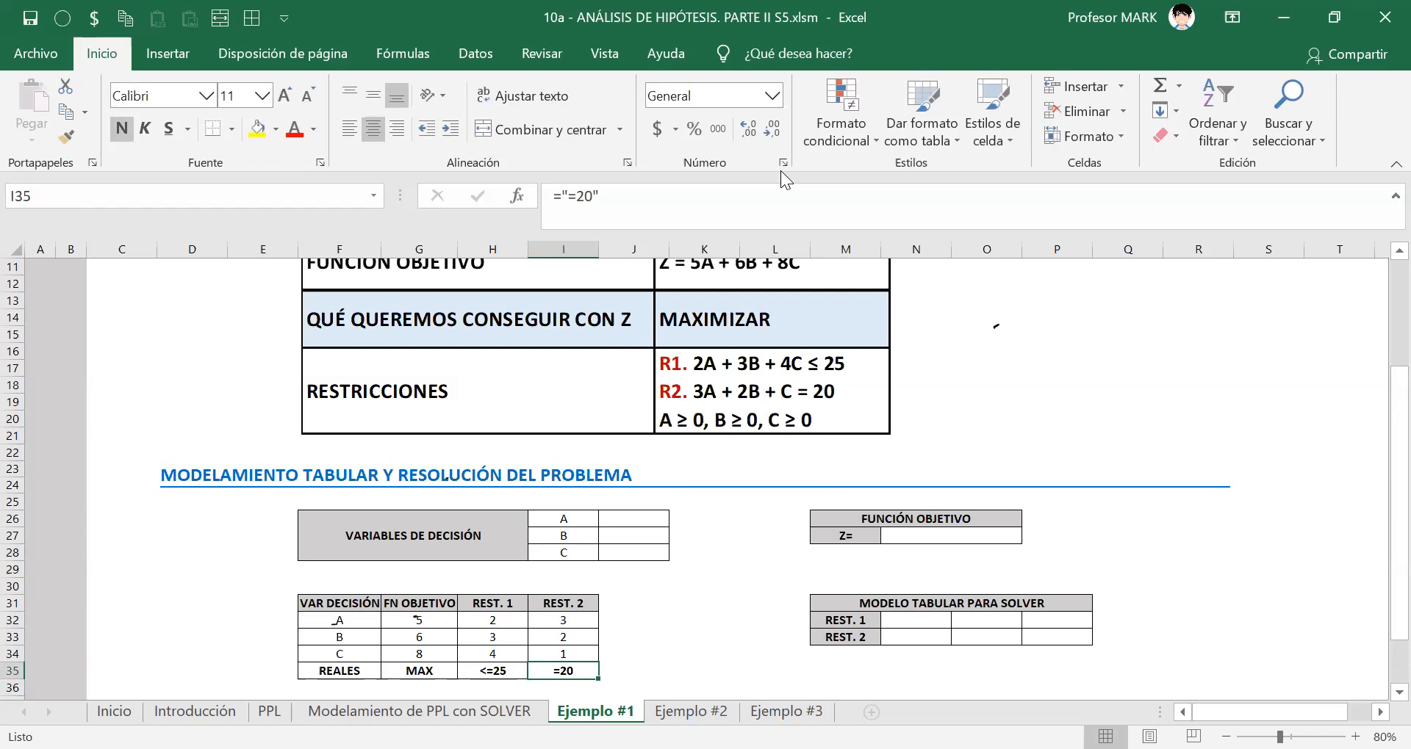
Change the REALES cell of REST. 2 to the concatenation formula ="="&"20".
key("F2")
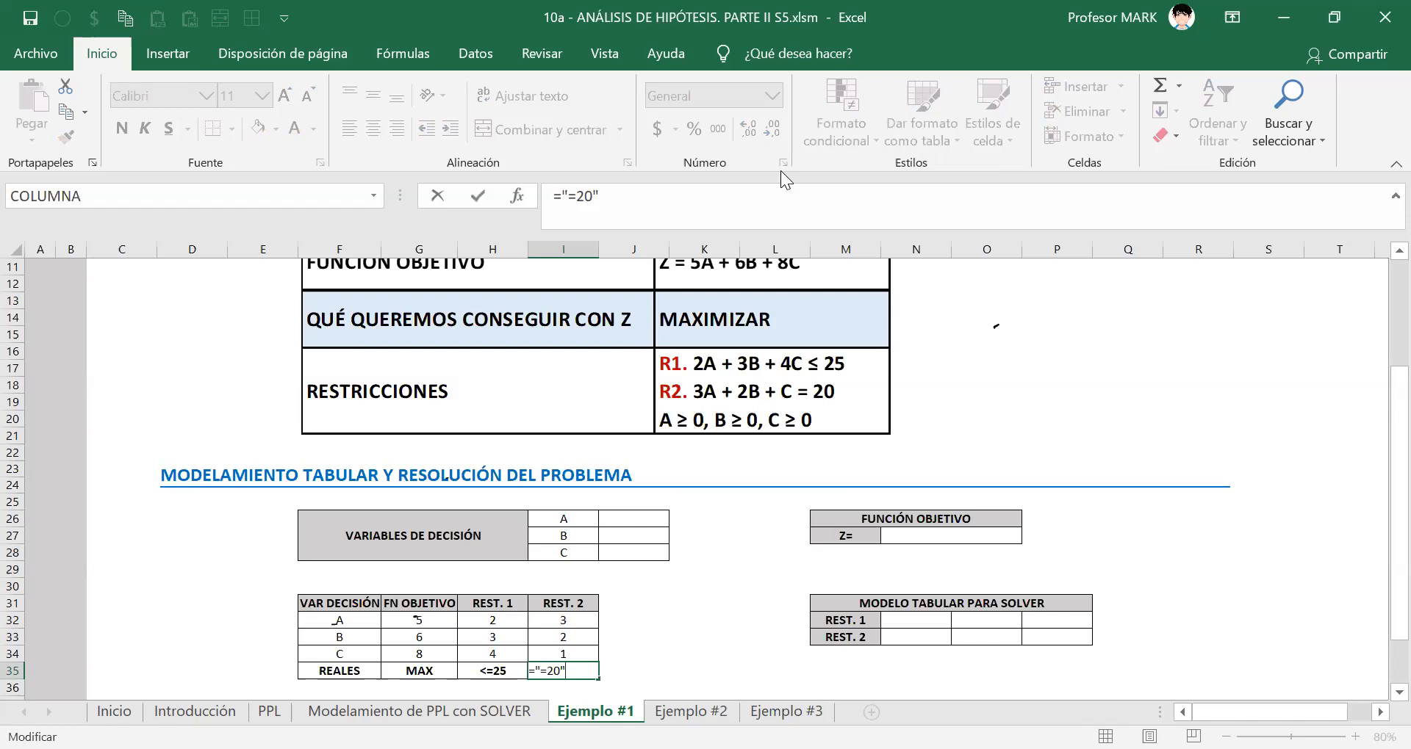
key("BackSpace")
key("BackSpace")
key("BackSpace")
type("\"&\"20\"")
key("ctrl+Return")
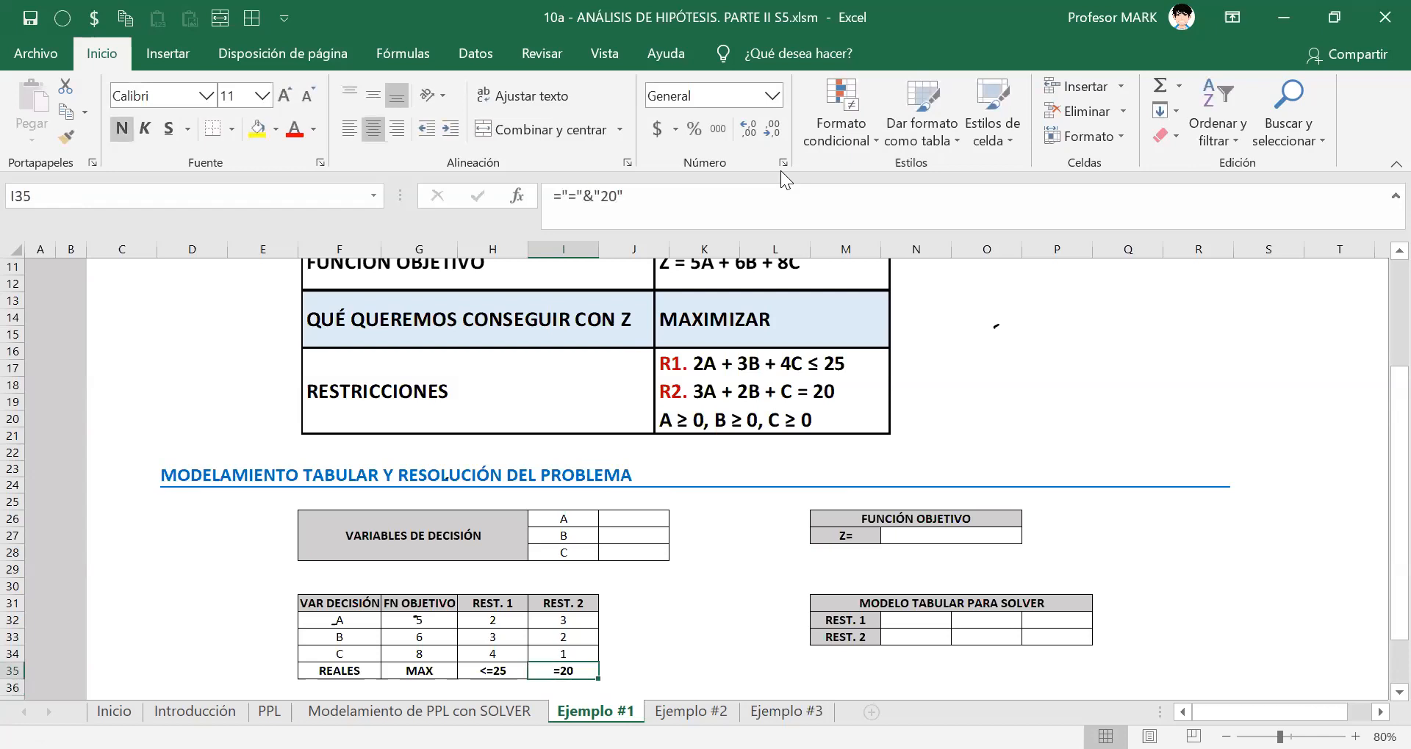
key("F2")
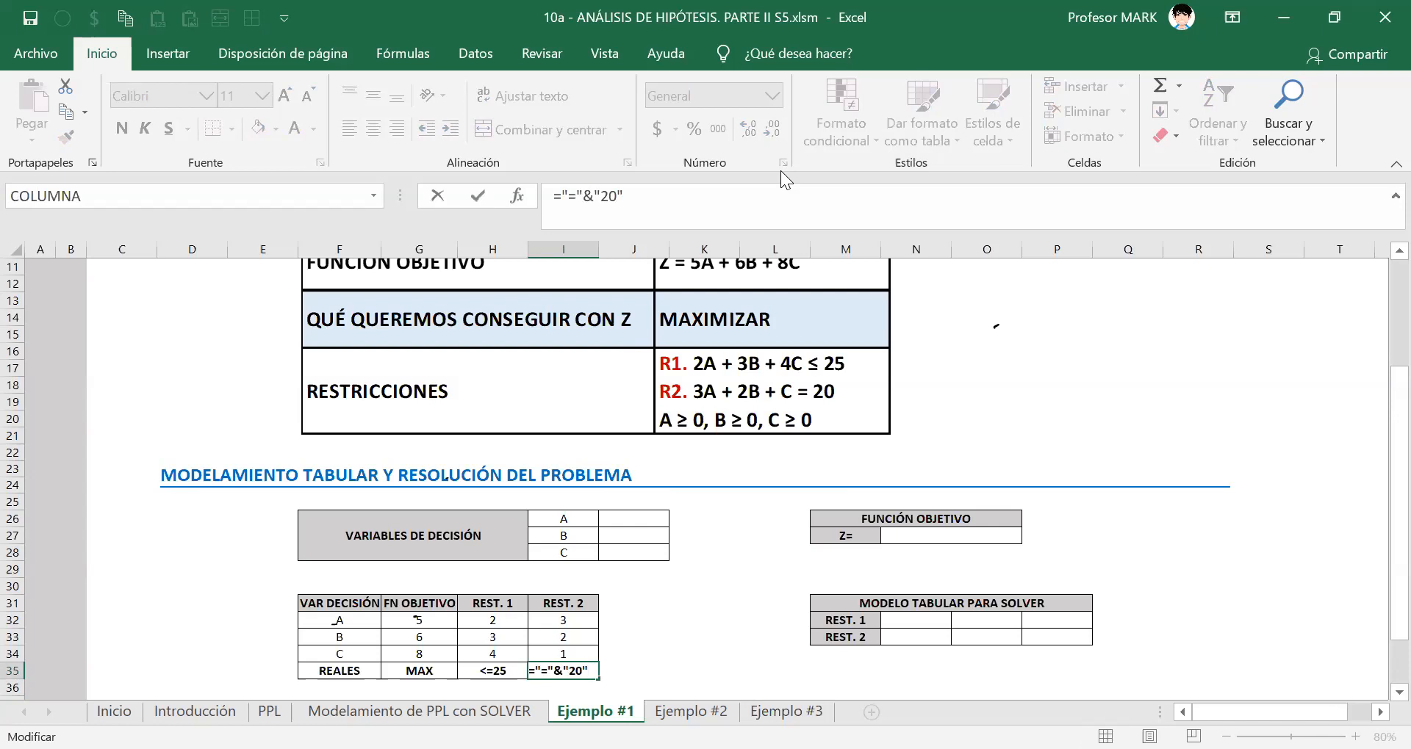
key("Escape")
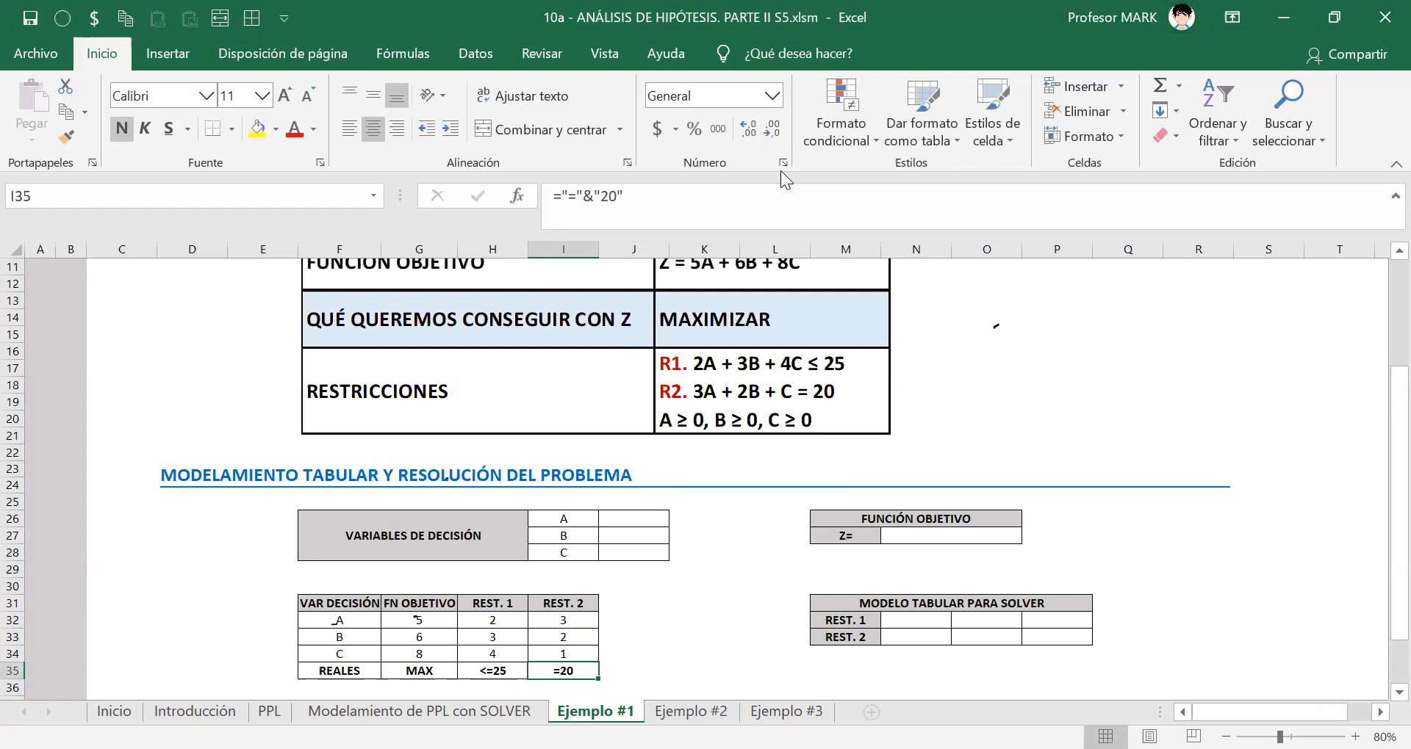
key("alt+equal")
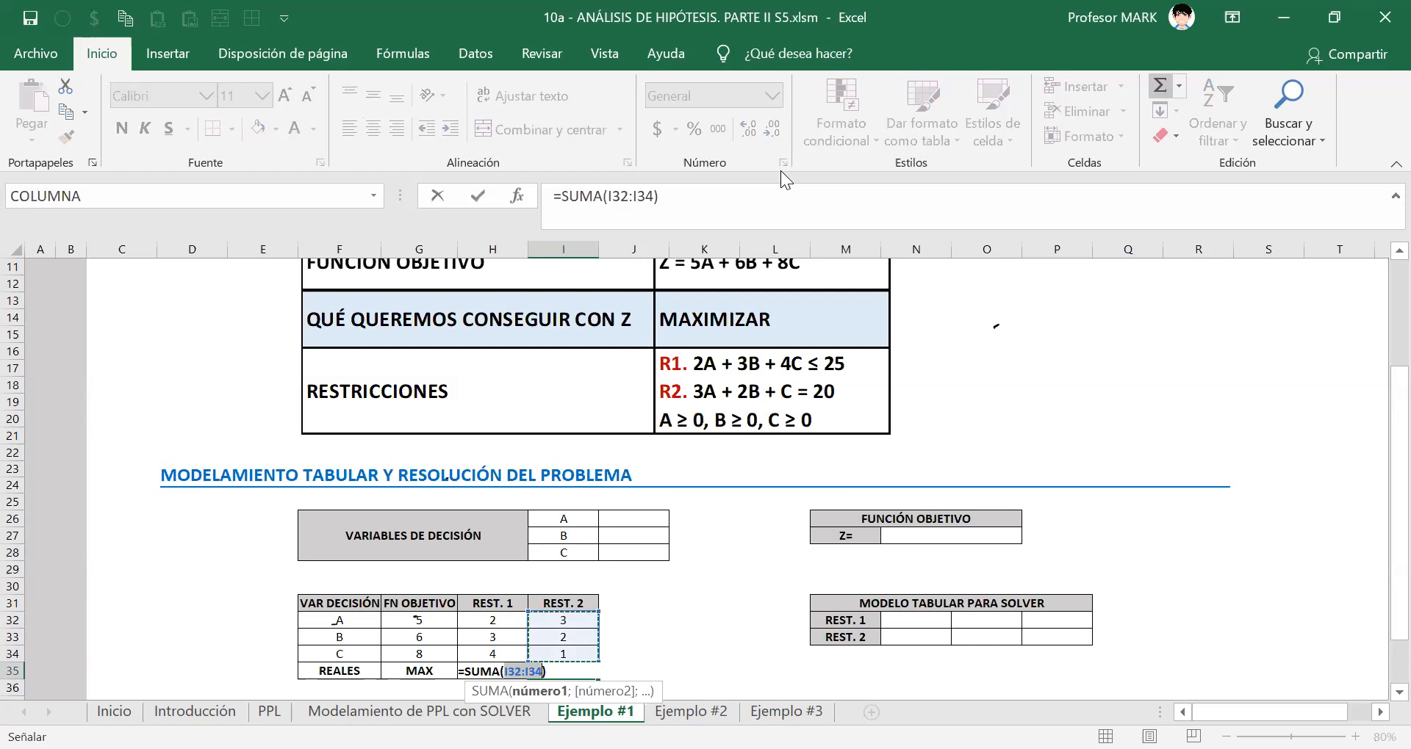
key("Escape")
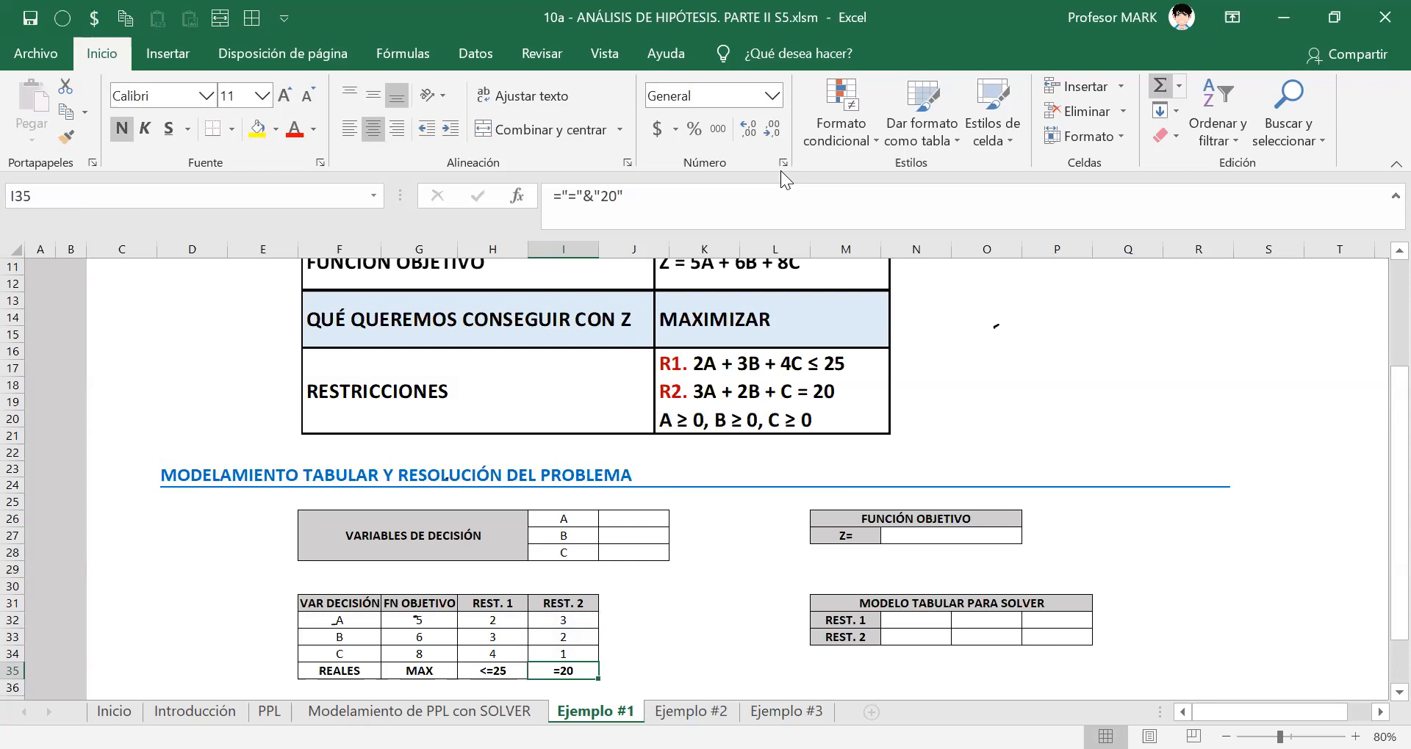
Go to the Z= cell of the FUNCIÓN OBJETIVO table.
key("Up")
key("Up")
key("Up")
key("Up")
key("Up")
key("Up")
key("Up")
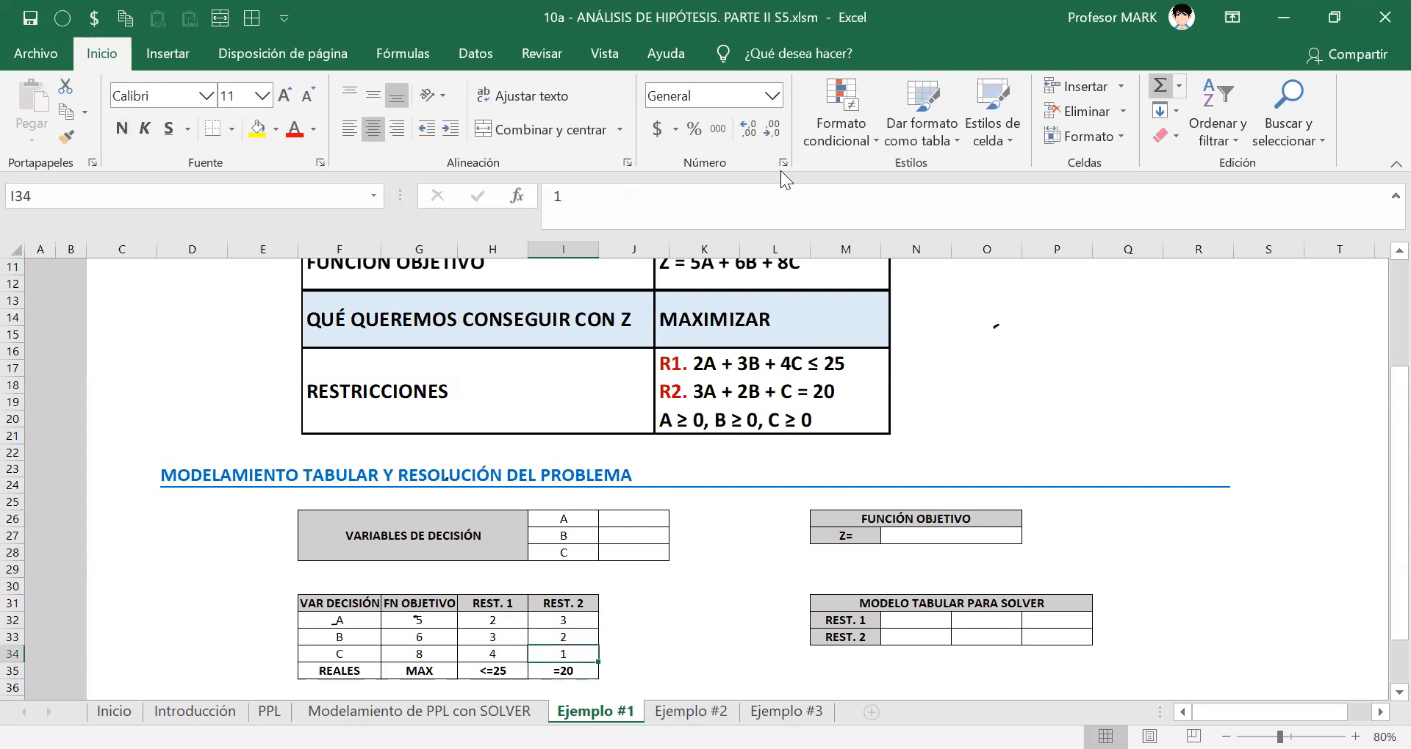
key("Up")
key("Right")
key("Right")
key("Right")
key("Right")
key("Right")
key("Right")
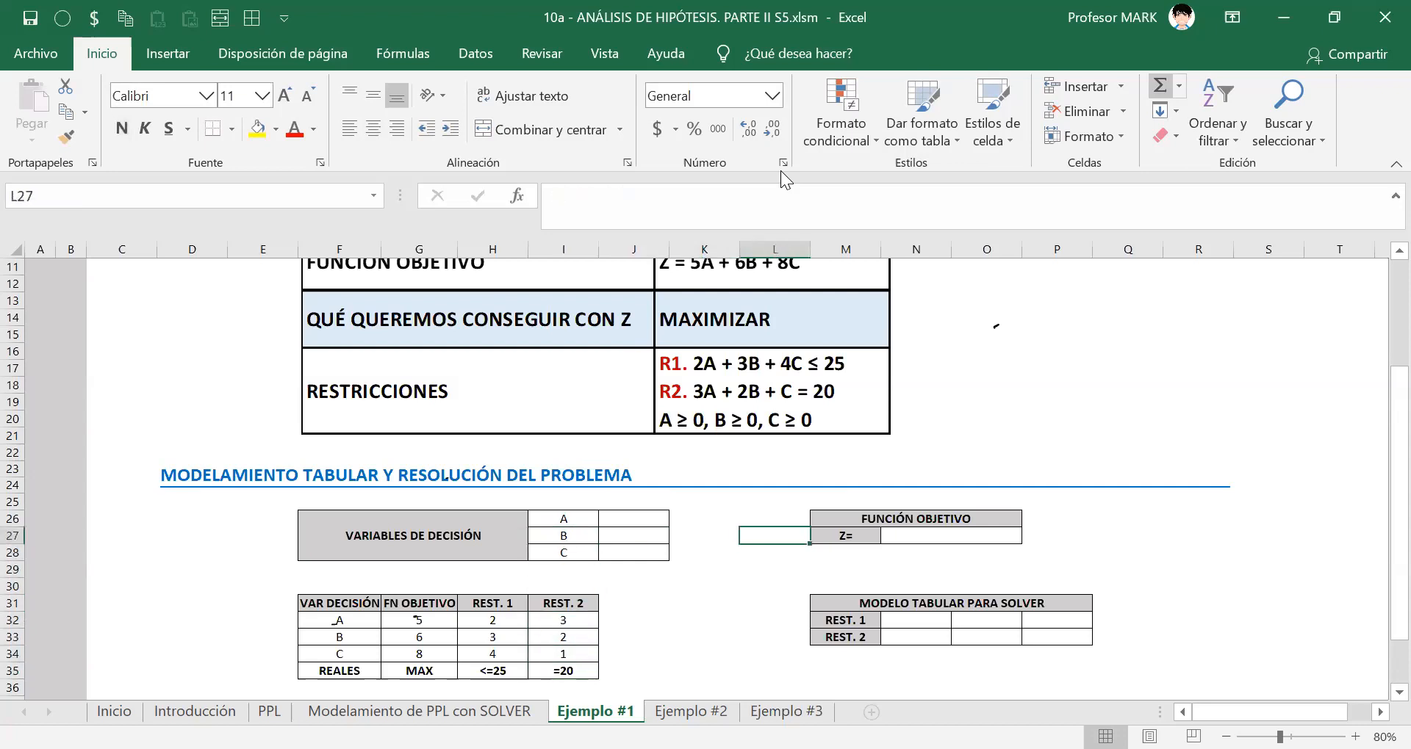
left_click(1375, 85)
left_click(997, 542)
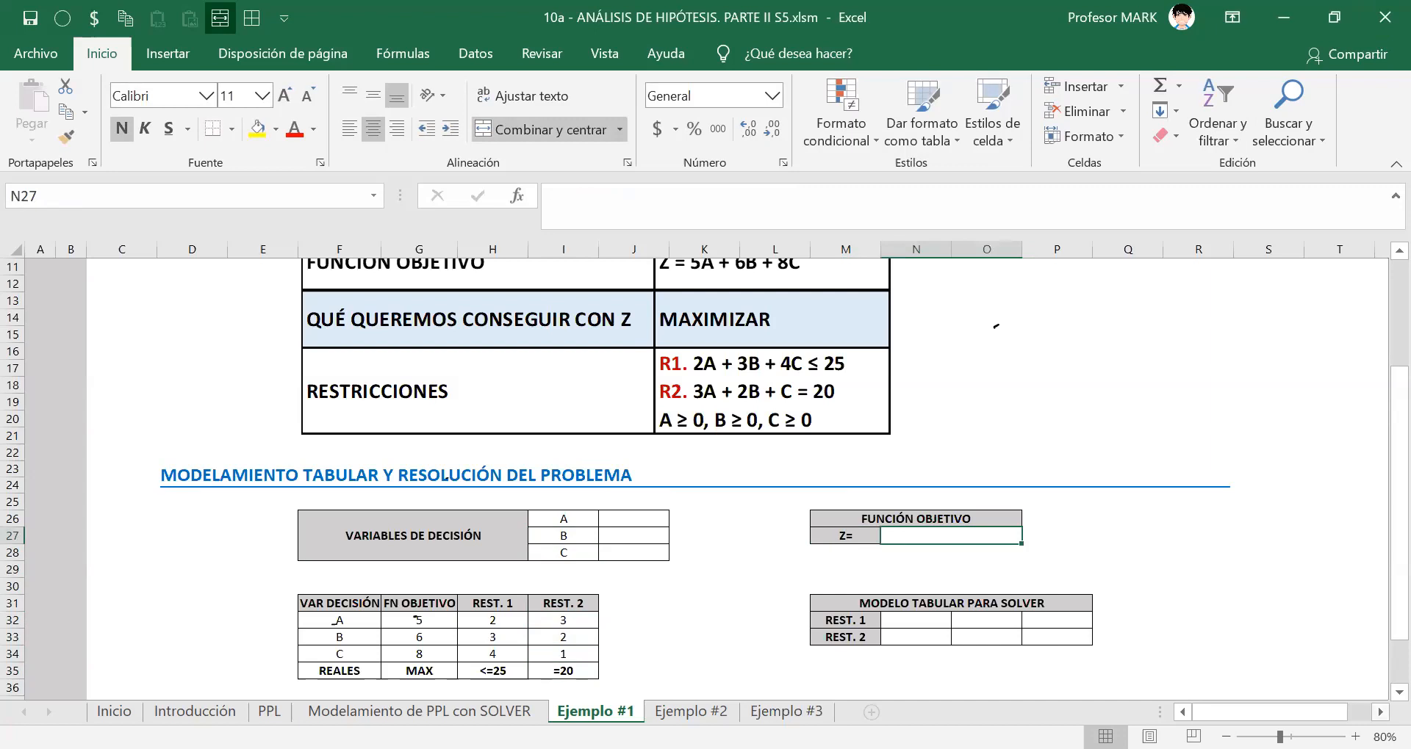
Define the workbook-level name VARIABLES_DE_DECISIÓN_EJEMPLO_1 for the empty A, B and C value cells J26:J28.
left_click(1380, 712)
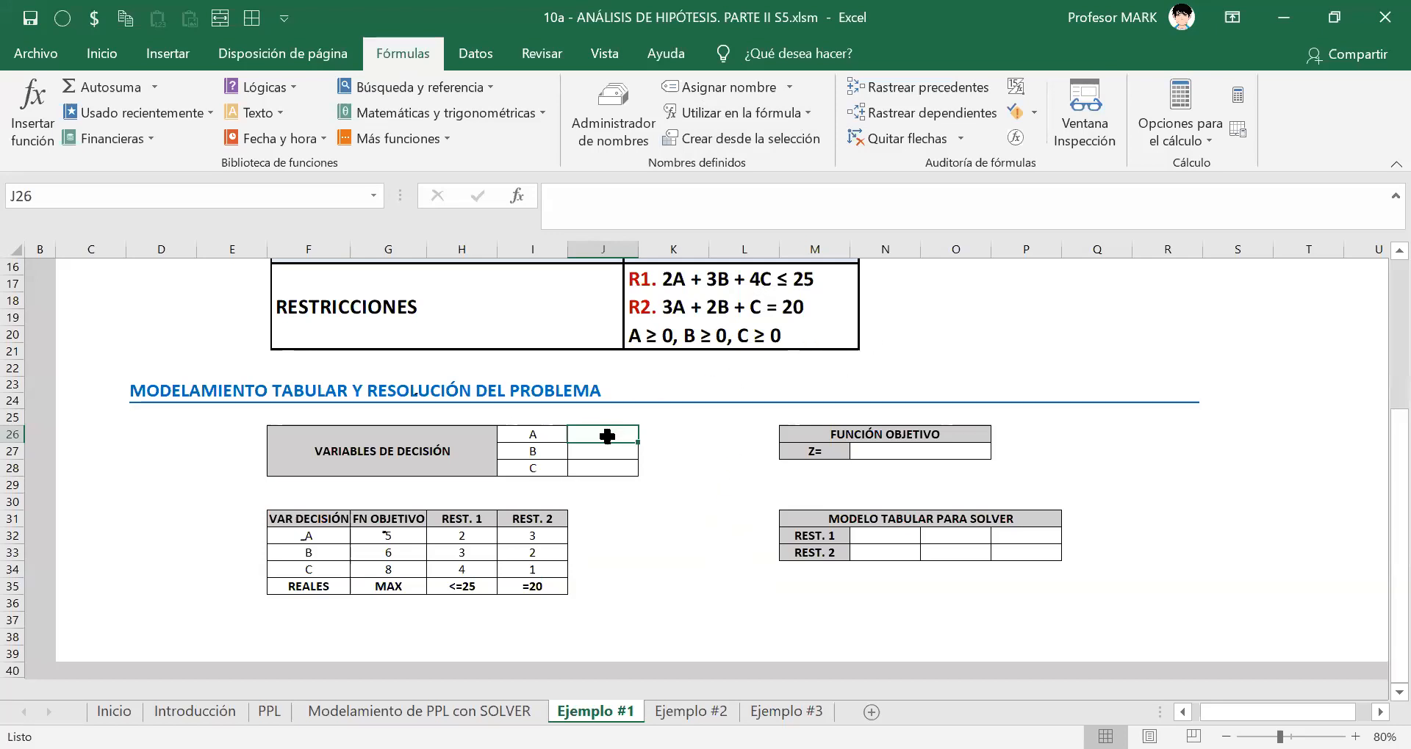
left_click_drag(598, 438, 603, 459)
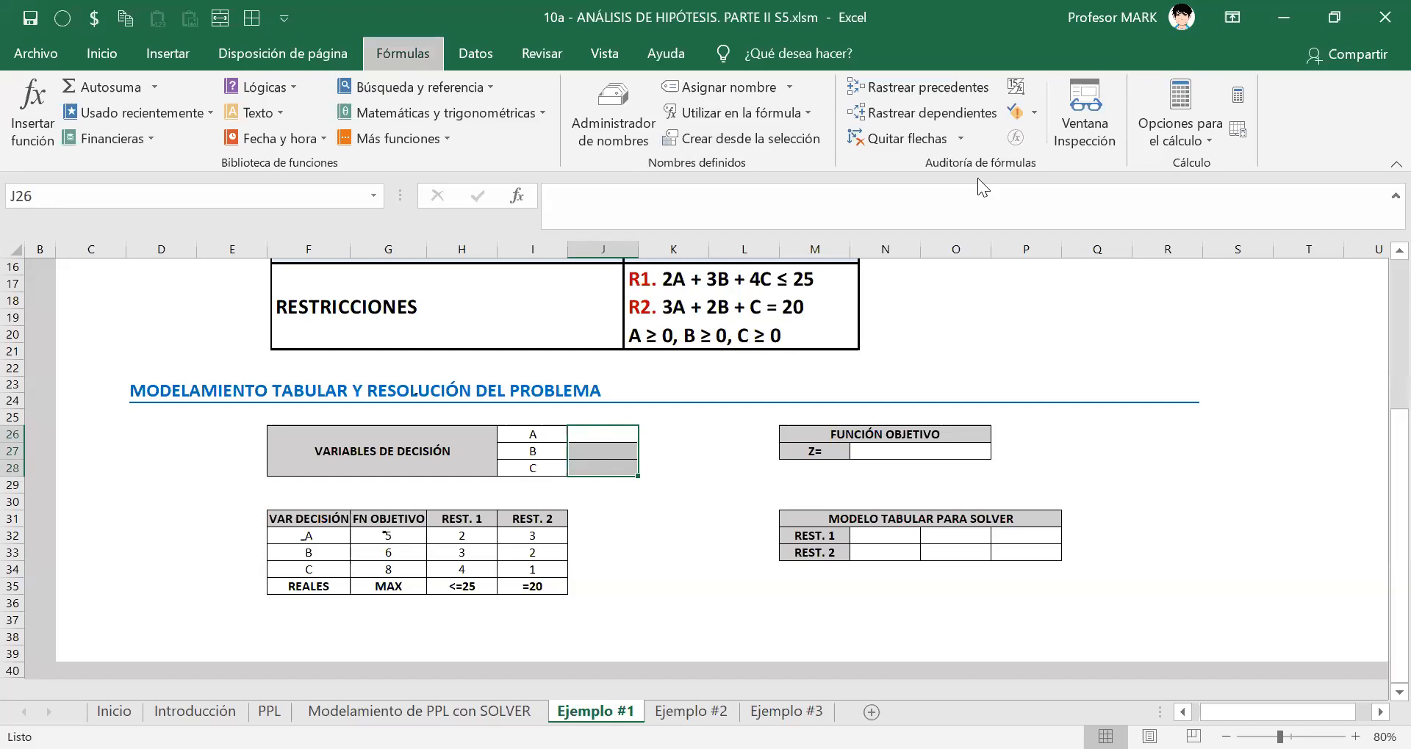
key("m")
type("d")
type("VAR")
type("IABLES_DE_")
type("DECISIÓ")
type("N")
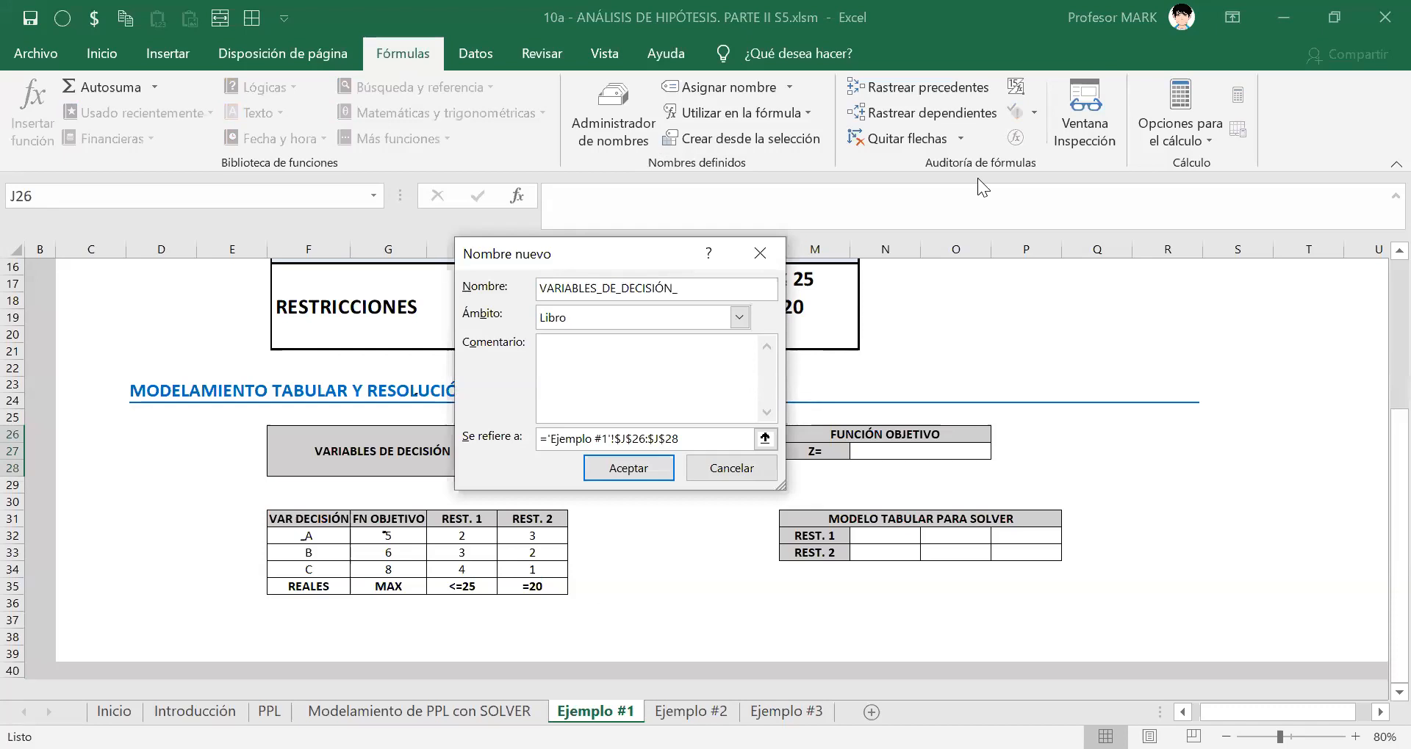
type("_EJEMPLO")
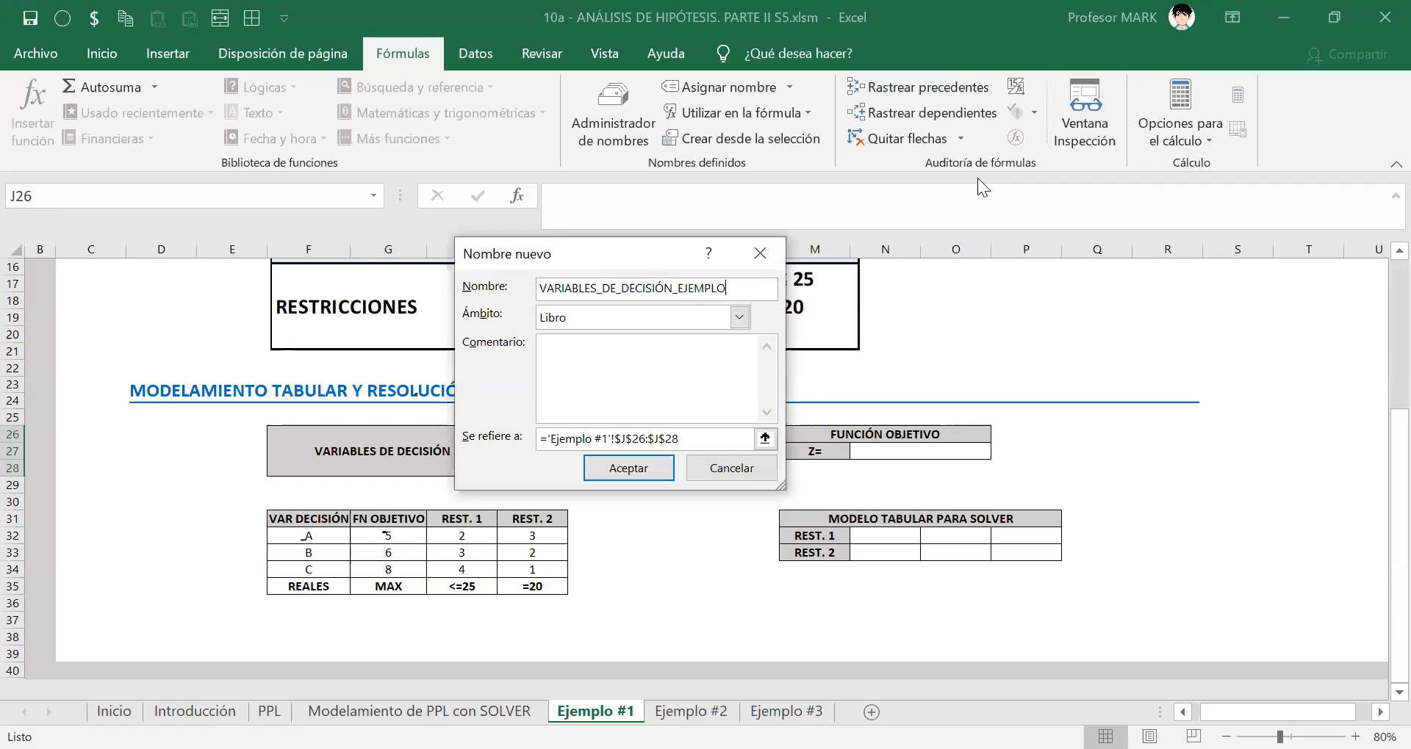
type("_1")
key("Return")
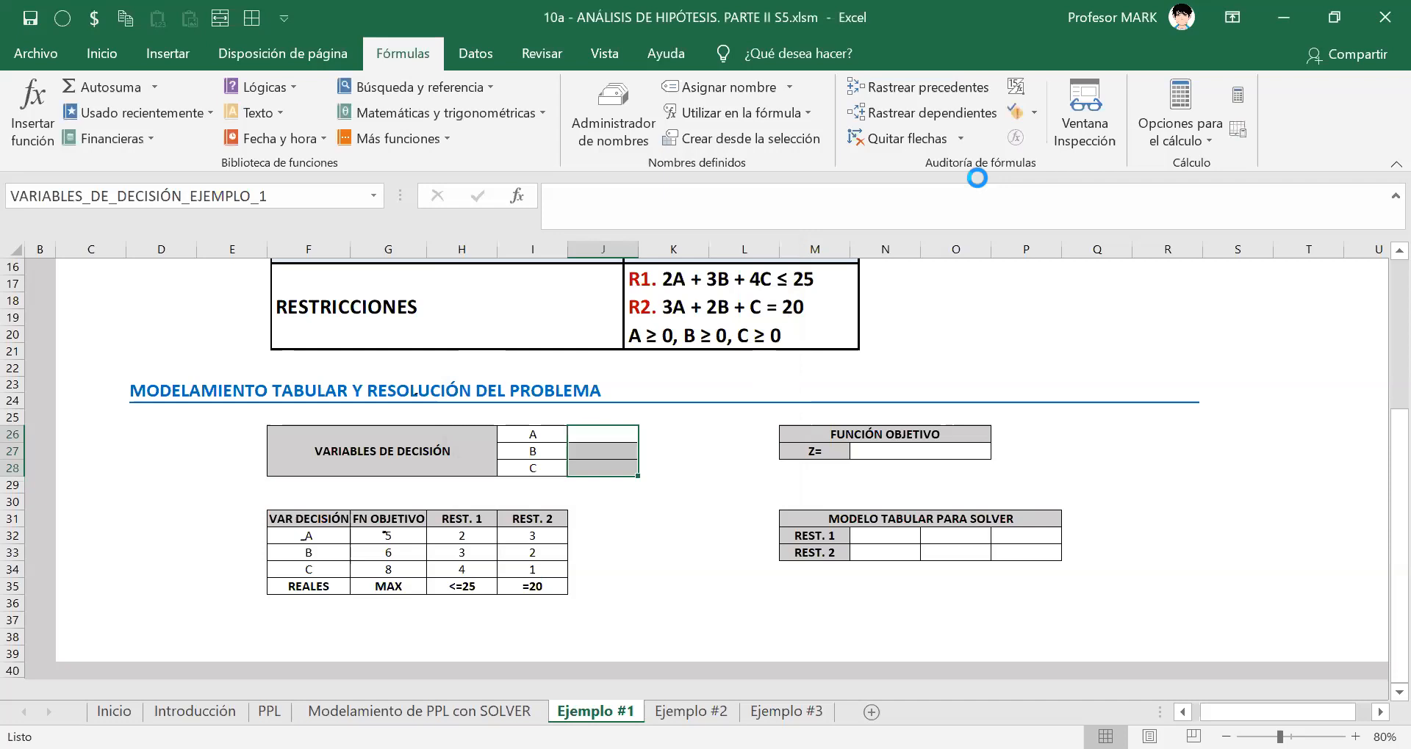
Review the problem's objective function and restrictions above the tabular model.
key("Right")
key("Right")
key("Right")
key("Right")
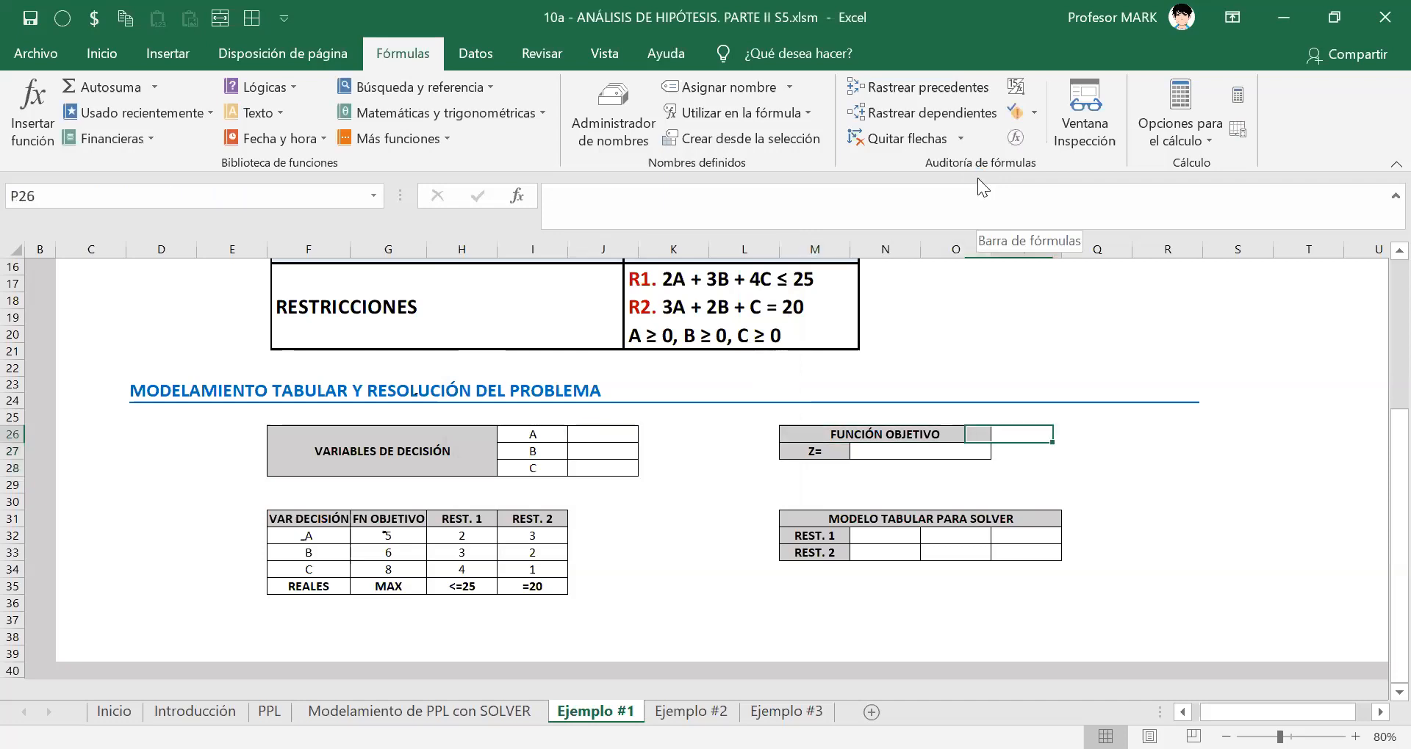
key("Left")
key("Down")
key("Up")
key("Up")
key("Up")
key("Up")
key("Up")
key("Up")
key("Up")
key("Up")
key("Up")
key("Up")
key("Up")
key("Up")
key("Up")
key("Up")
key("Up")
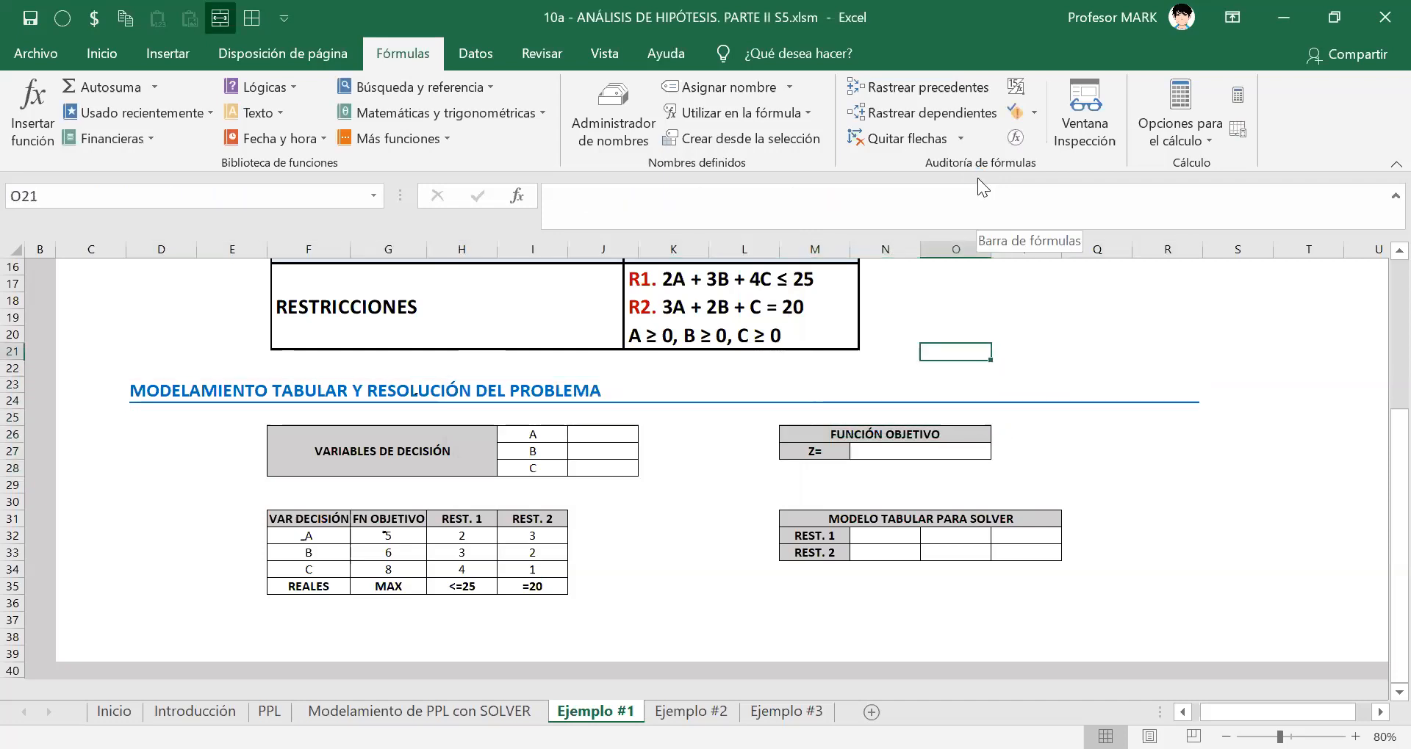
key("Up")
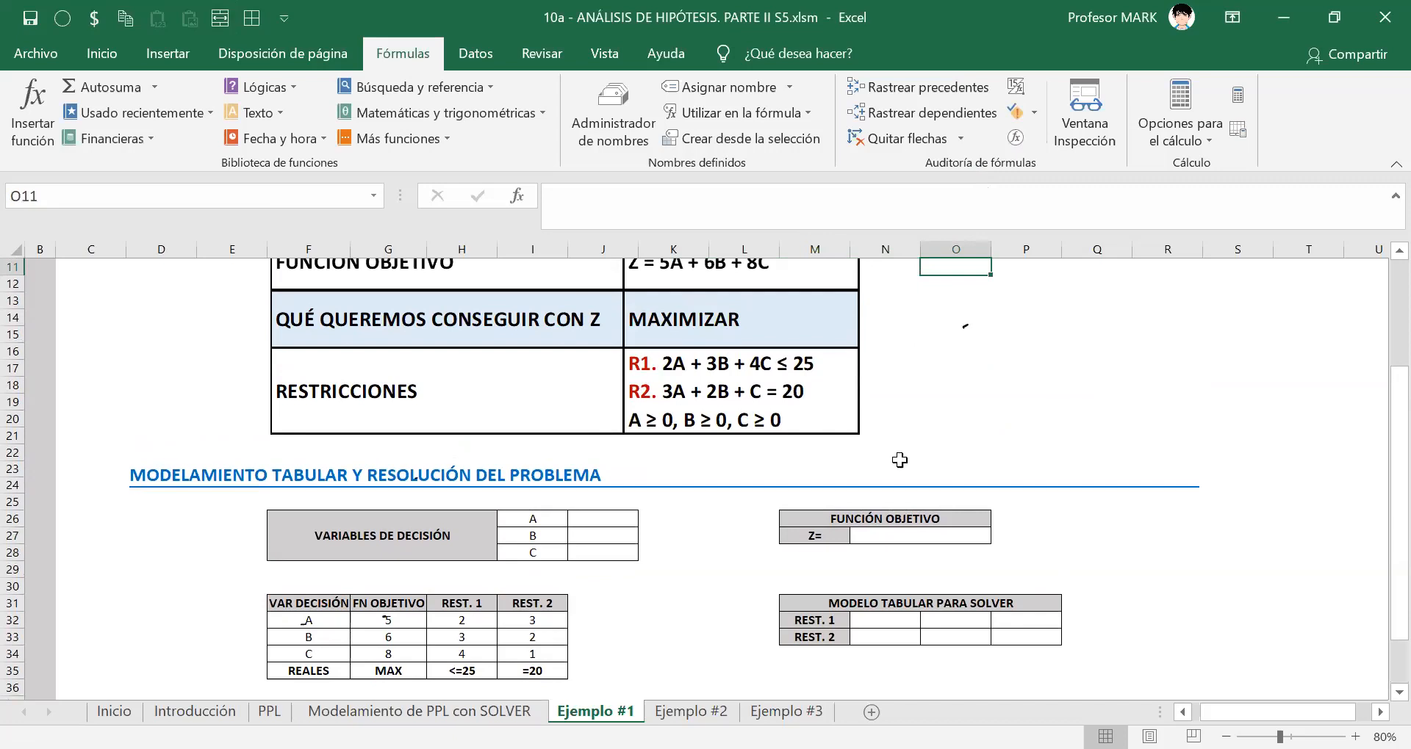
key("Up")
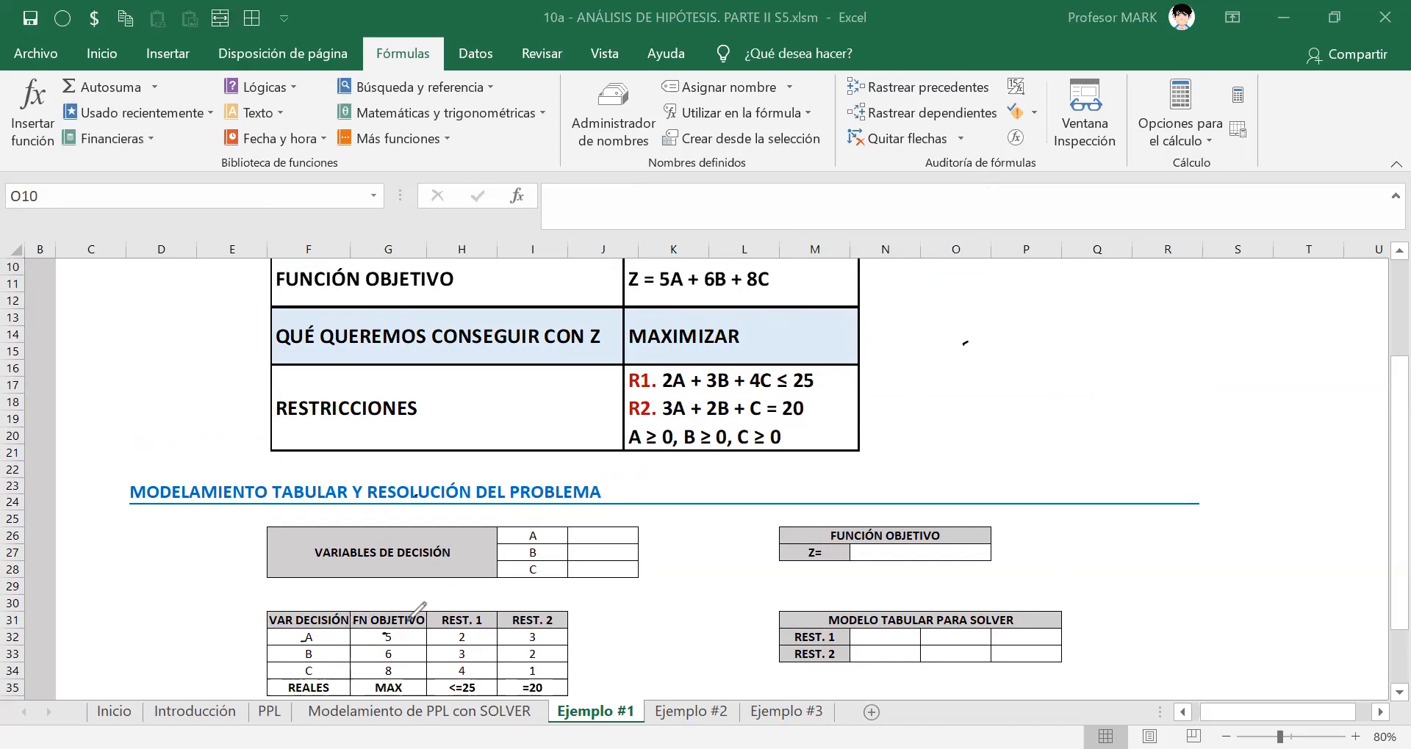
Annotate coefficients 5, 6 and 8 with arrows and multiplication marks to the A, B and C value cells, and underline 5A + 6B + 8C.
mouse_move(384, 624)
left_mouse_down()
mouse_move(373, 641)
mouse_move(402, 636)
mouse_move(391, 624)
mouse_move(474, 504)
mouse_move(558, 488)
mouse_move(596, 545)
mouse_move(626, 546)
mouse_move(580, 524)
left_mouse_up()
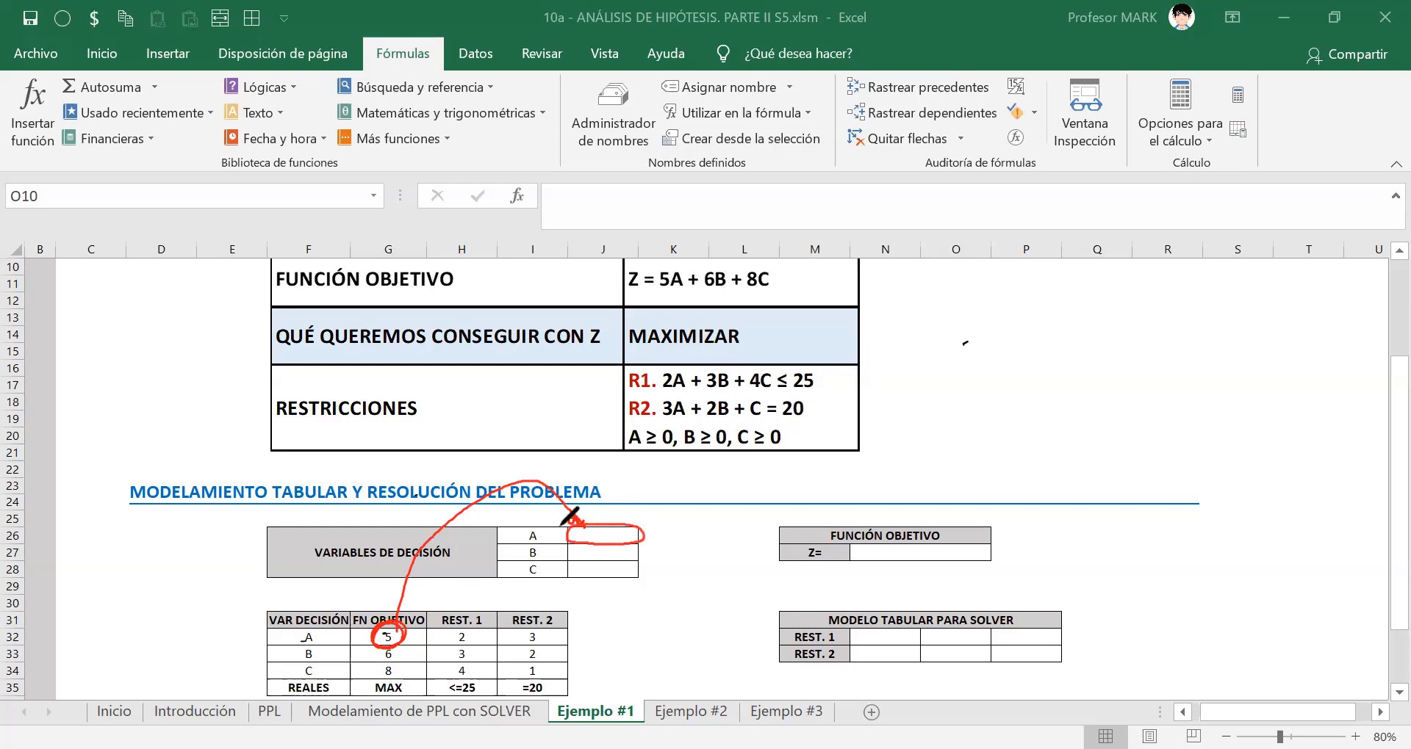
mouse_move(425, 512)
left_mouse_down()
mouse_move(439, 524)
mouse_move(425, 525)
left_mouse_up()
mouse_move(385, 627)
left_mouse_down()
mouse_move(402, 649)
mouse_move(373, 658)
mouse_move(384, 639)
mouse_move(401, 656)
mouse_move(459, 626)
mouse_move(578, 546)
mouse_move(604, 567)
mouse_move(643, 549)
mouse_move(580, 544)
left_mouse_up()
mouse_move(461, 587)
left_mouse_down()
mouse_move(475, 600)
mouse_move(461, 600)
left_mouse_up()
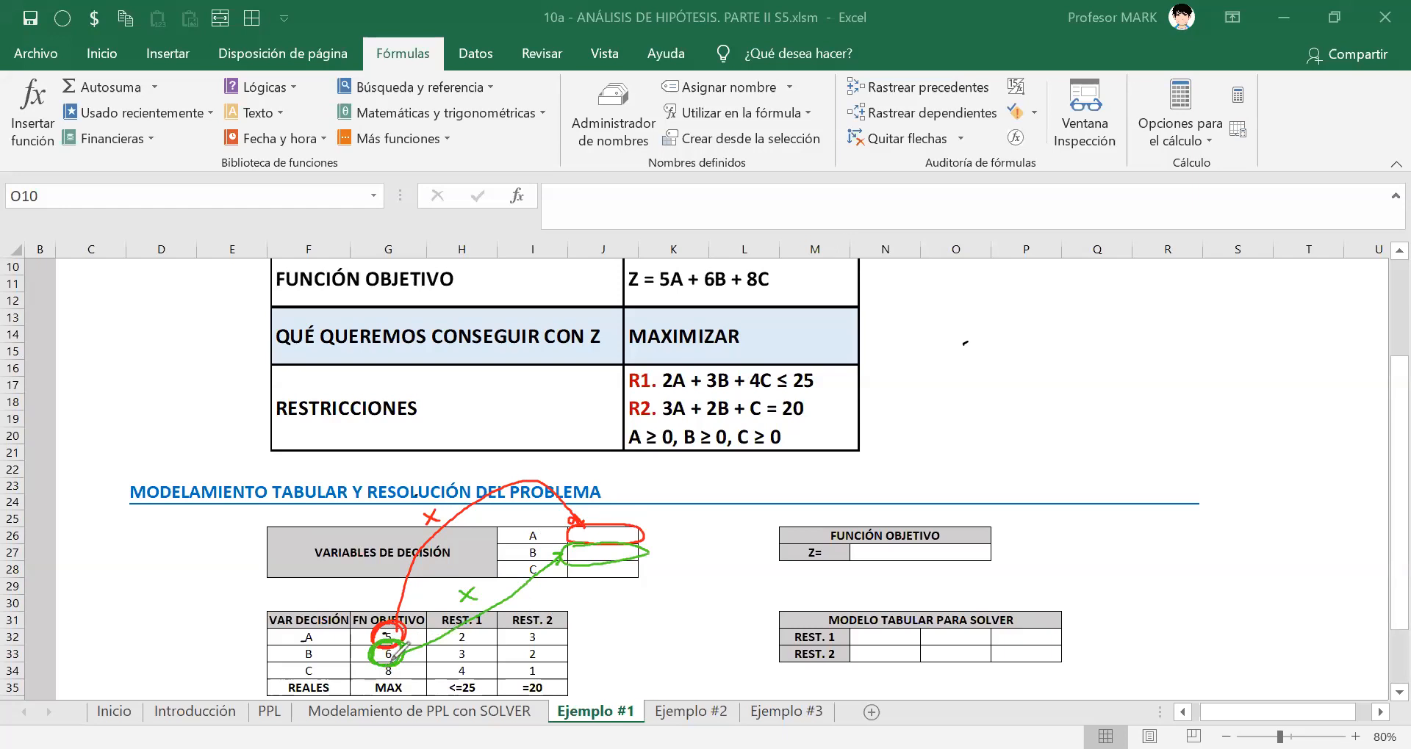
mouse_move(396, 654)
left_mouse_down()
mouse_move(403, 679)
mouse_move(398, 654)
left_mouse_up()
left_click_drag(651, 299, 762, 294)
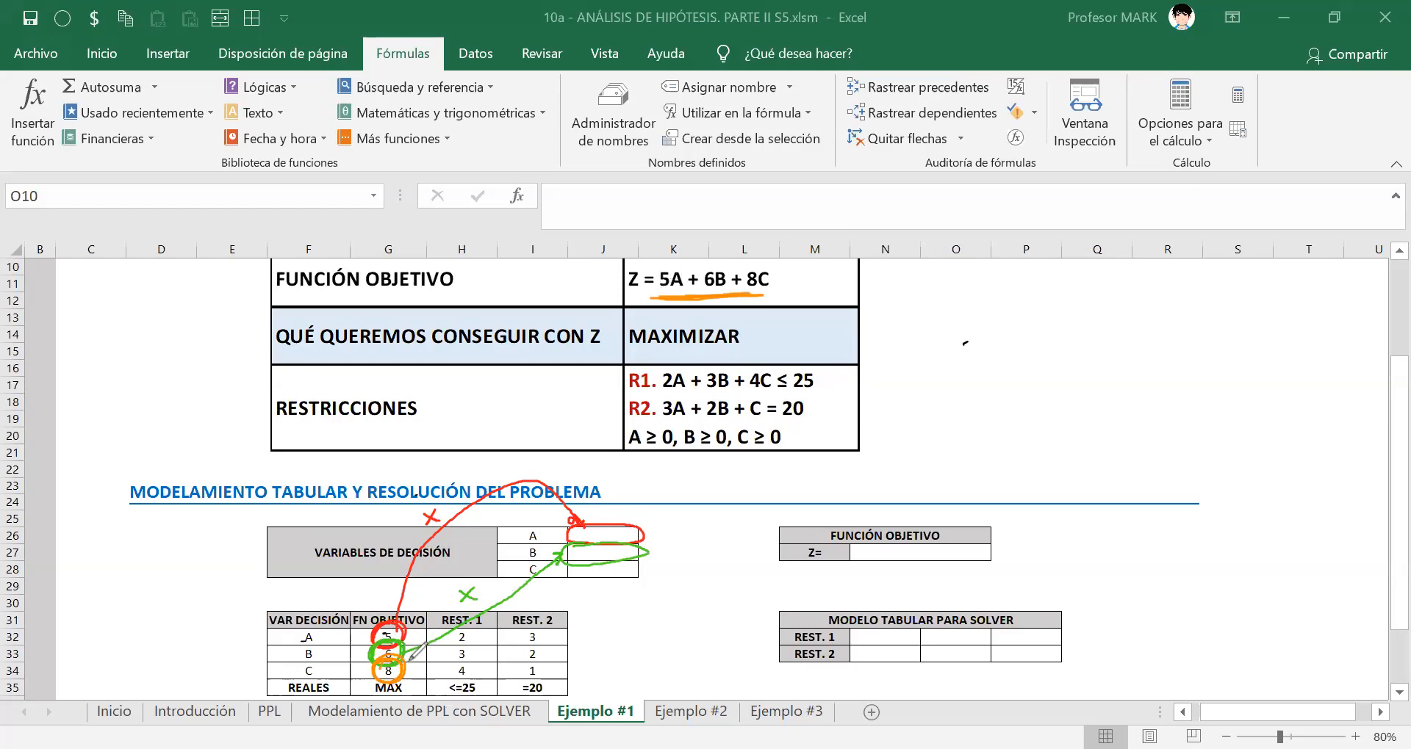
mouse_move(404, 673)
left_mouse_down()
mouse_move(567, 576)
mouse_move(607, 588)
mouse_move(616, 566)
left_mouse_up()
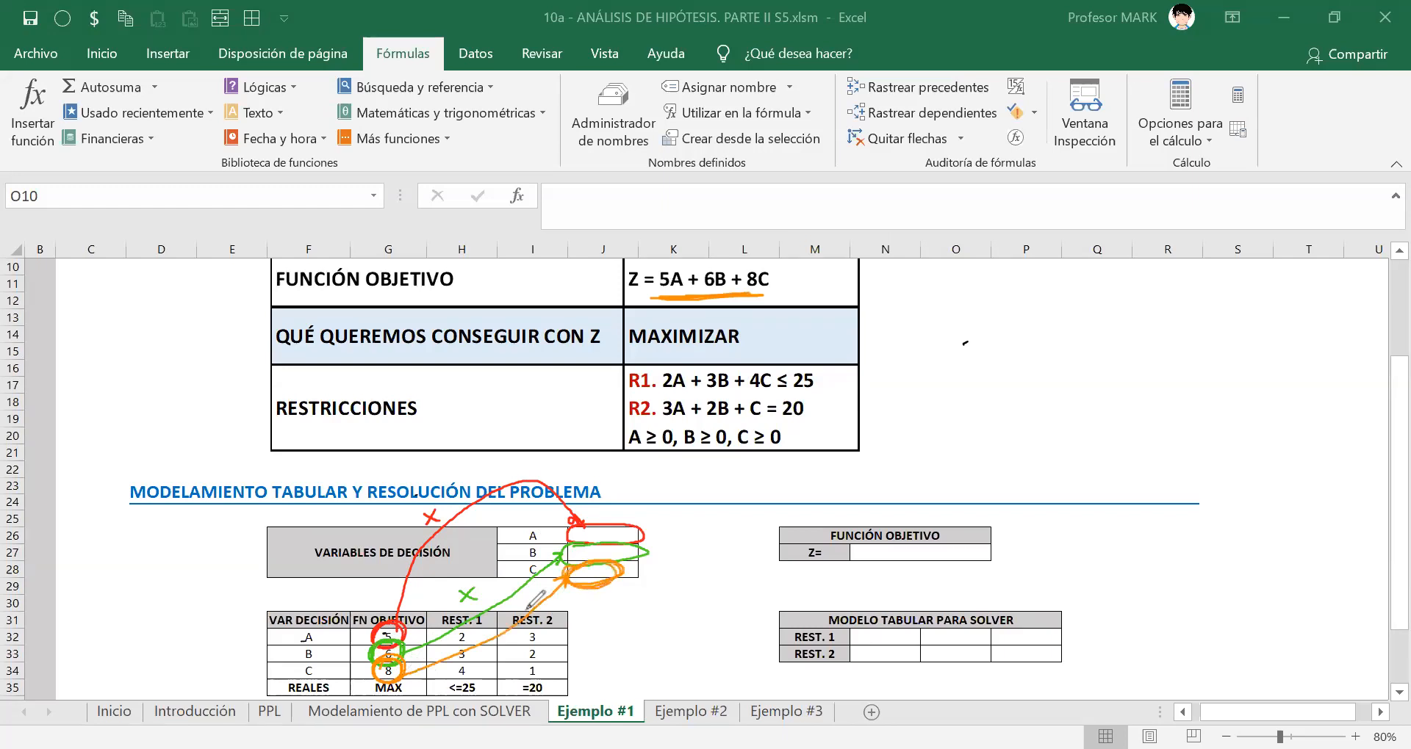
left_click_drag(521, 593, 531, 604)
left_click_drag(531, 594, 521, 605)
Sketch red, green and orange circles joined by plus signs, underline them, and write ΣΠ beneath.
left_click_drag(593, 615, 607, 608)
mouse_move(652, 630)
left_mouse_down()
mouse_move(654, 610)
mouse_move(645, 621)
left_mouse_up()
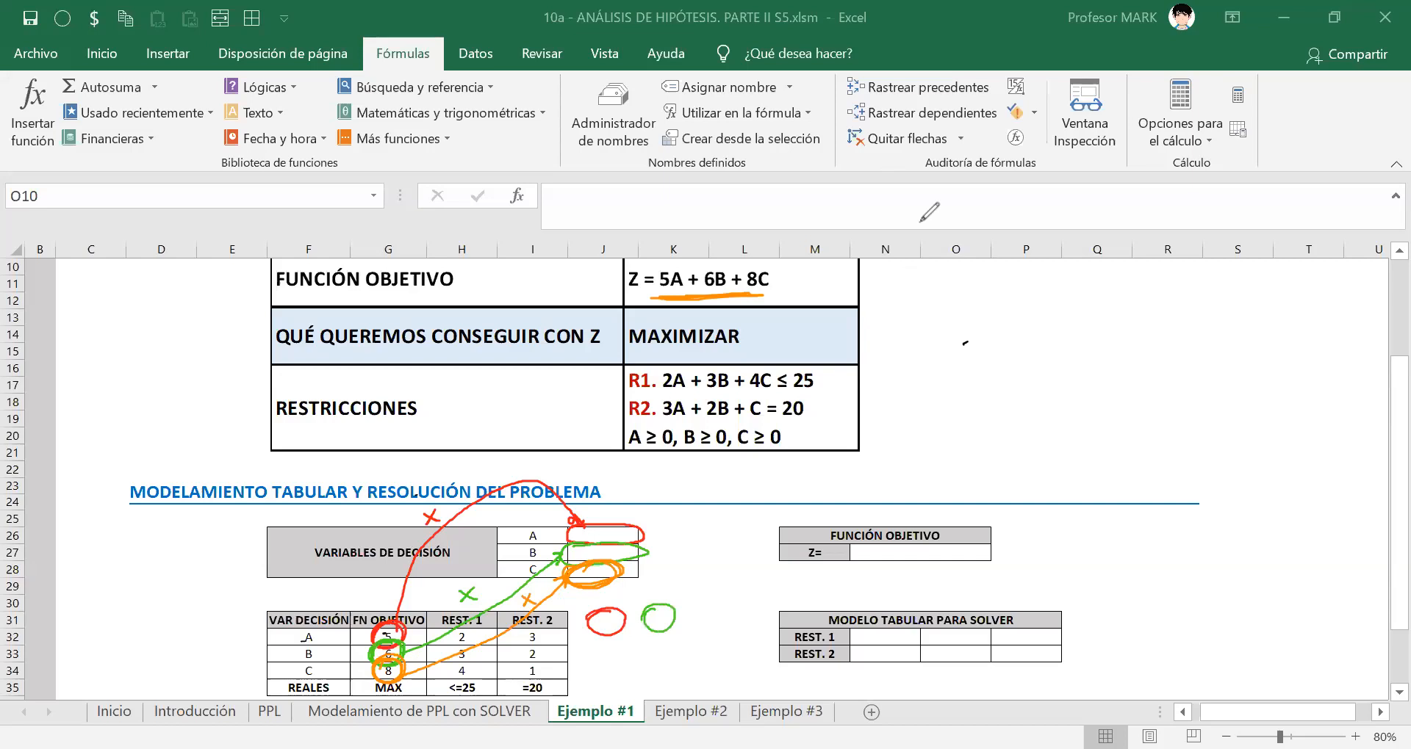
left_click_drag(714, 603, 709, 601)
mouse_move(632, 604)
left_mouse_down()
mouse_move(630, 635)
mouse_move(645, 620)
mouse_move(682, 625)
mouse_move(698, 604)
left_mouse_up()
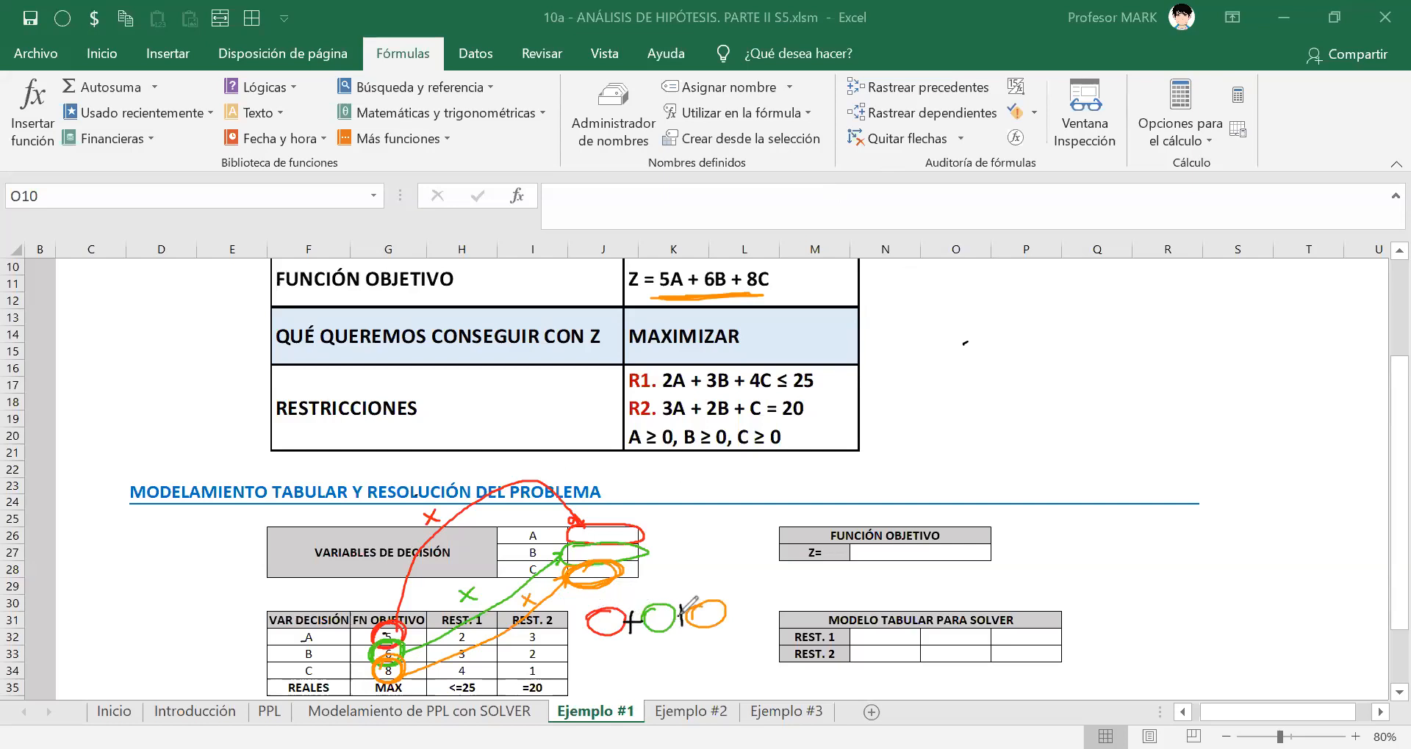
left_click_drag(584, 644, 732, 642)
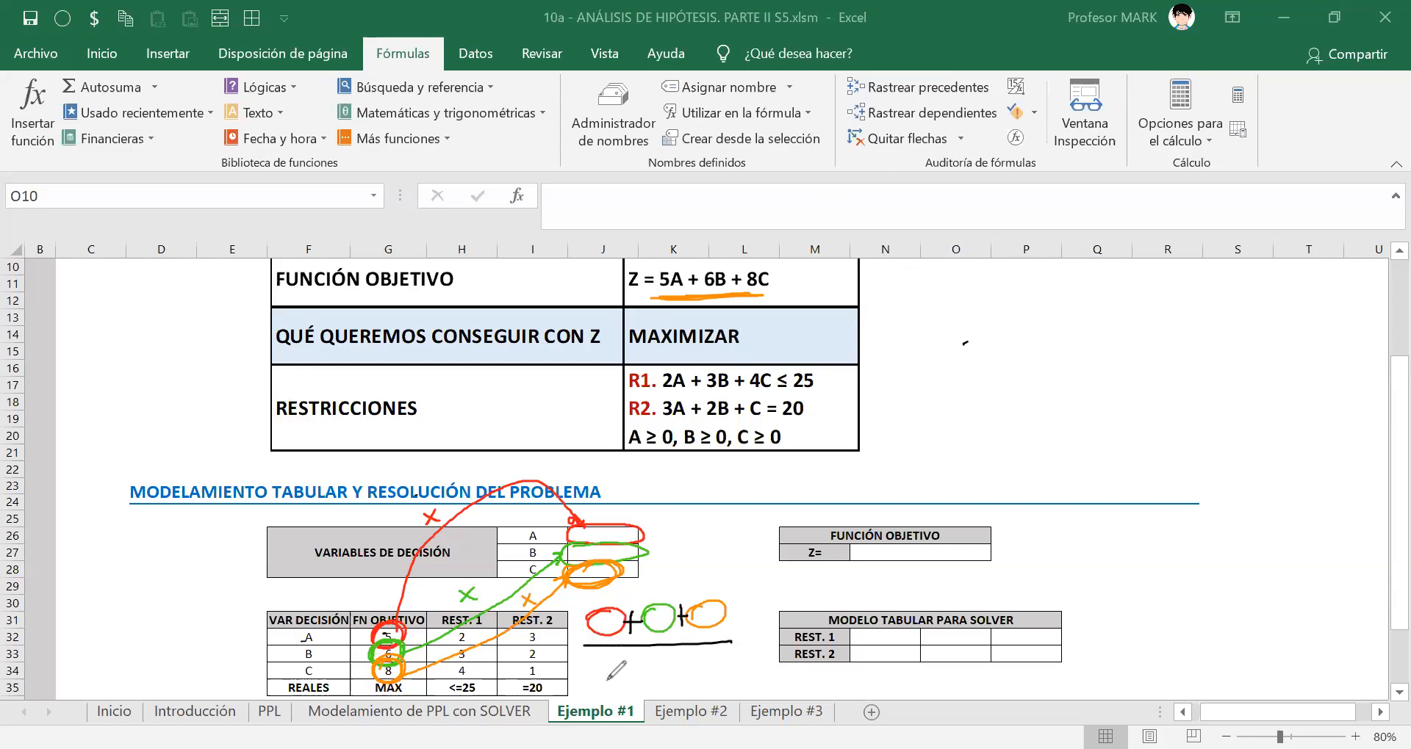
mouse_move(629, 653)
left_mouse_down()
mouse_move(608, 686)
mouse_move(638, 686)
mouse_move(669, 660)
left_mouse_up()
left_click_drag(648, 662, 659, 690)
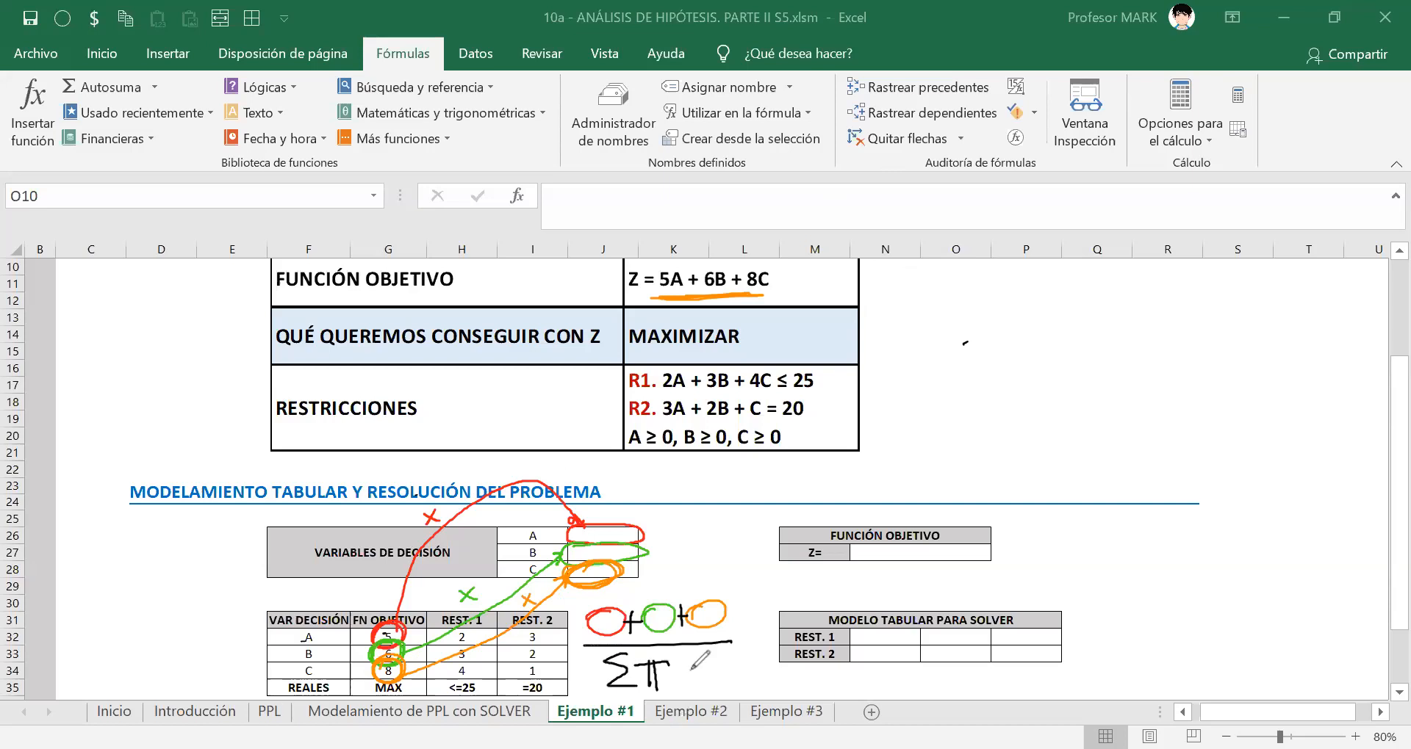
Draw an arrow from the sketched sum to a handwritten, underlined "Sumaproducto" beside the restrictions.
left_click_drag(672, 590, 866, 481)
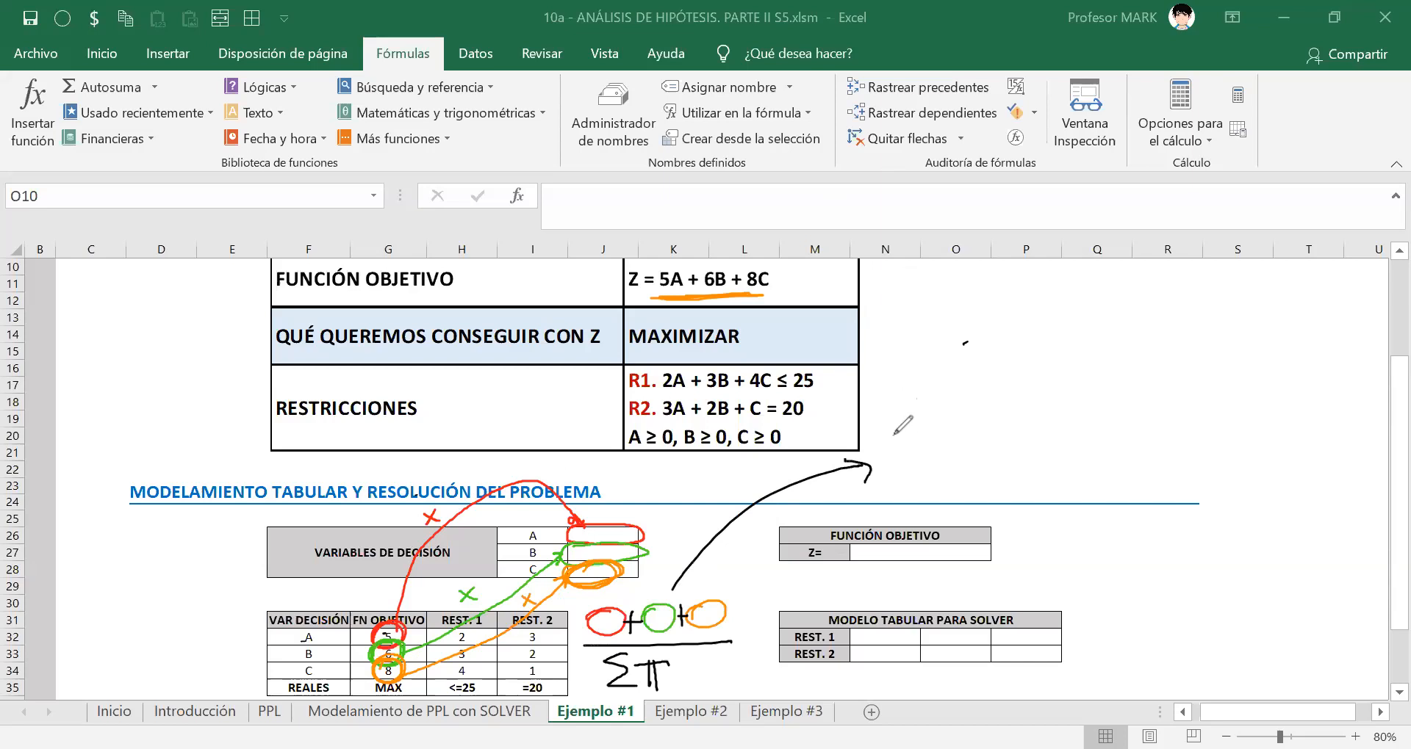
mouse_move(892, 409)
left_mouse_down()
mouse_move(937, 393)
mouse_move(894, 452)
mouse_move(961, 448)
mouse_move(993, 425)
mouse_move(1042, 439)
mouse_move(1061, 485)
left_mouse_up()
mouse_move(1055, 437)
left_mouse_down()
mouse_move(1094, 427)
mouse_move(1117, 438)
mouse_move(1123, 419)
left_mouse_up()
mouse_move(1159, 382)
left_mouse_down()
mouse_move(1157, 435)
mouse_move(1189, 435)
left_mouse_up()
left_click_drag(1209, 412, 1211, 434)
left_click_drag(1235, 382, 1226, 437)
left_click_drag(1217, 416, 1247, 406)
left_click_drag(934, 475, 1235, 465)
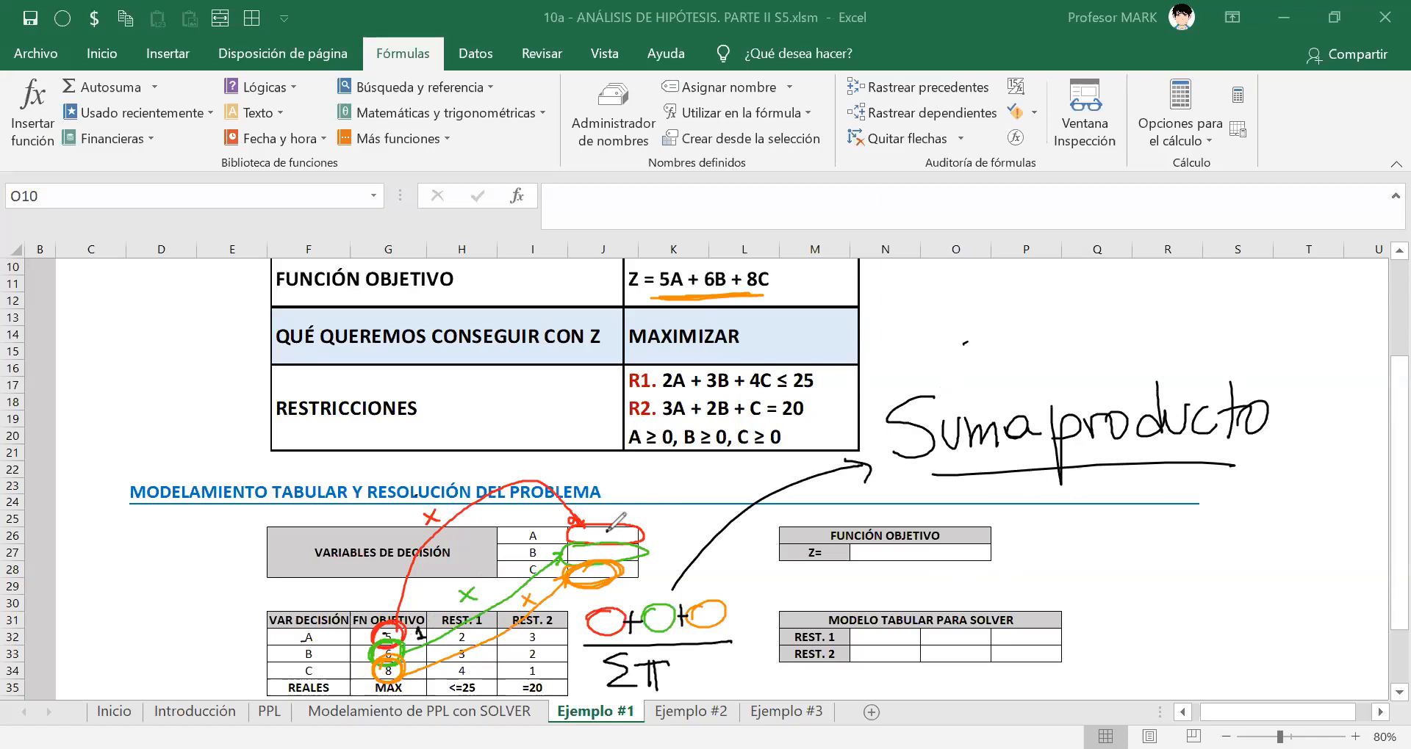
Number the coefficients and variable cells in matching order, put quotation marks around Sumaproducto, and clear all the annotations.
left_click_drag(414, 650, 417, 659)
left_click_drag(579, 550, 591, 560)
left_click_drag(414, 665, 419, 674)
left_click_drag(608, 551, 587, 579)
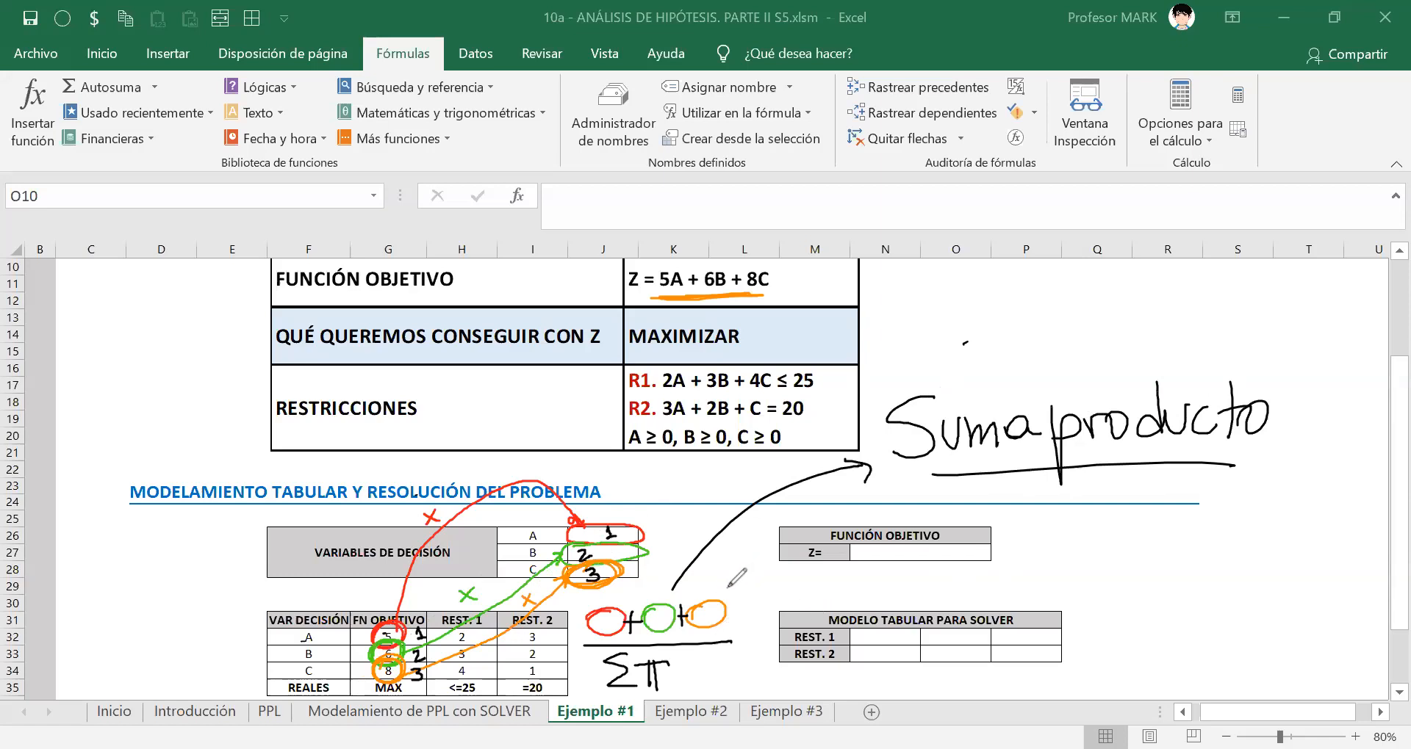
mouse_move(877, 401)
left_mouse_down()
mouse_move(880, 376)
mouse_move(885, 397)
left_mouse_up()
left_click_drag(1282, 360, 1280, 383)
left_click_drag(1292, 356, 1290, 379)
left_click(840, 204)
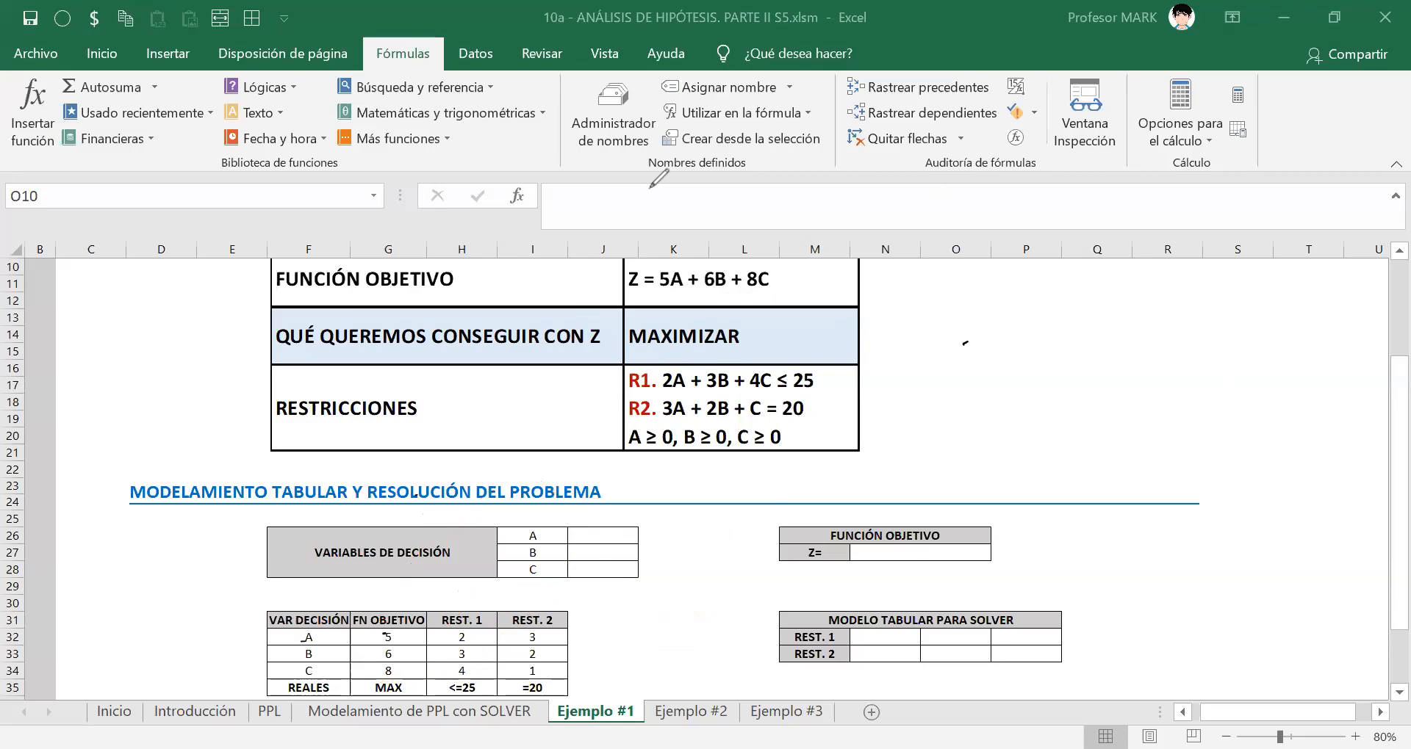
Build the formula =G32*J26+G33*J27+G34*J28 in the Z= cell of the FUNCIÓN OBJETIVO table.
left_click(885, 551)
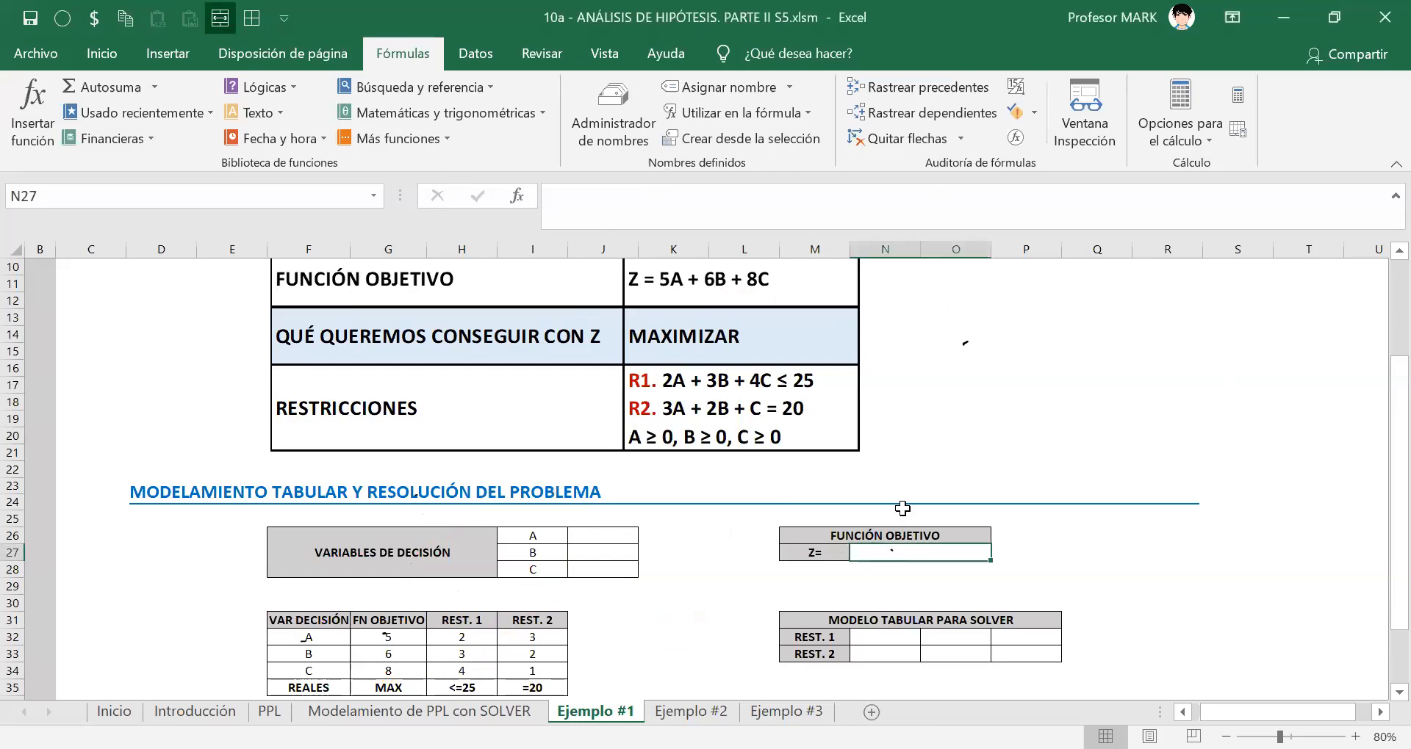
type("=")
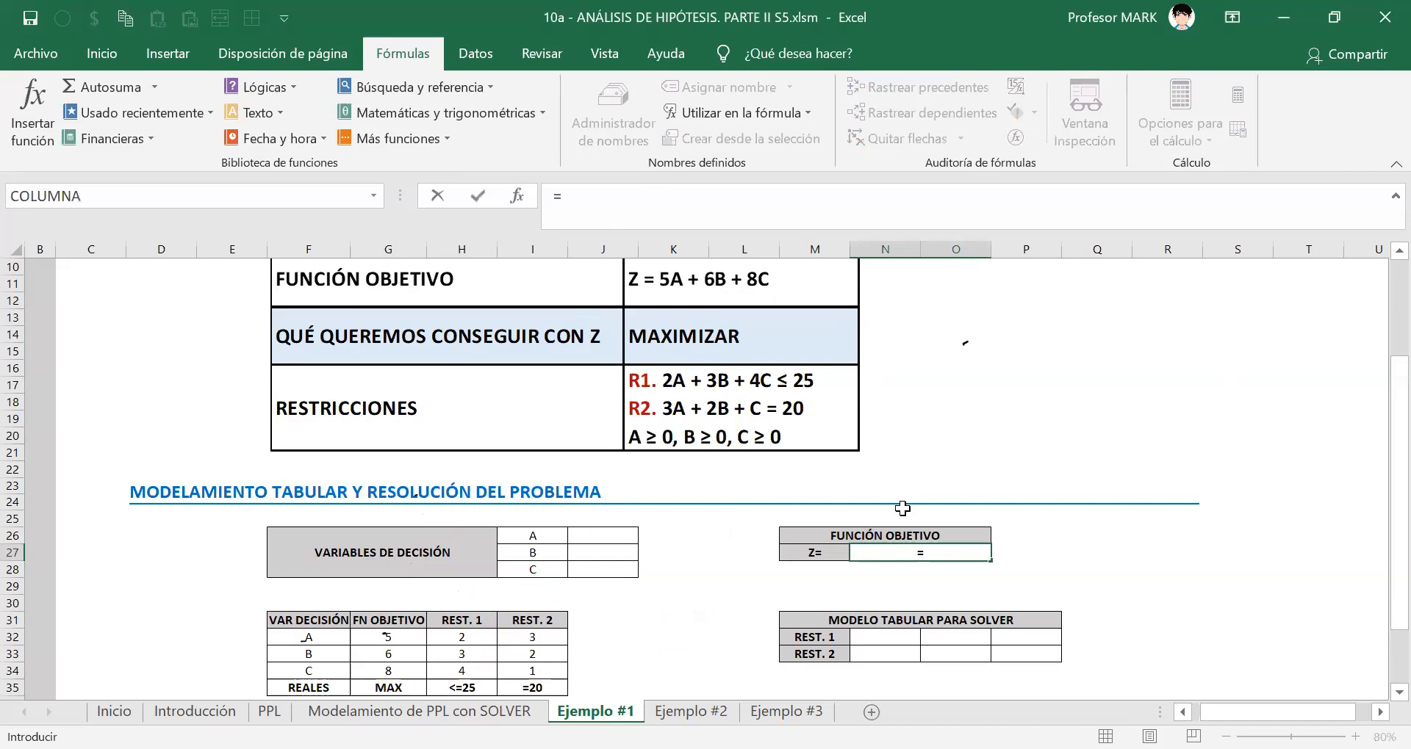
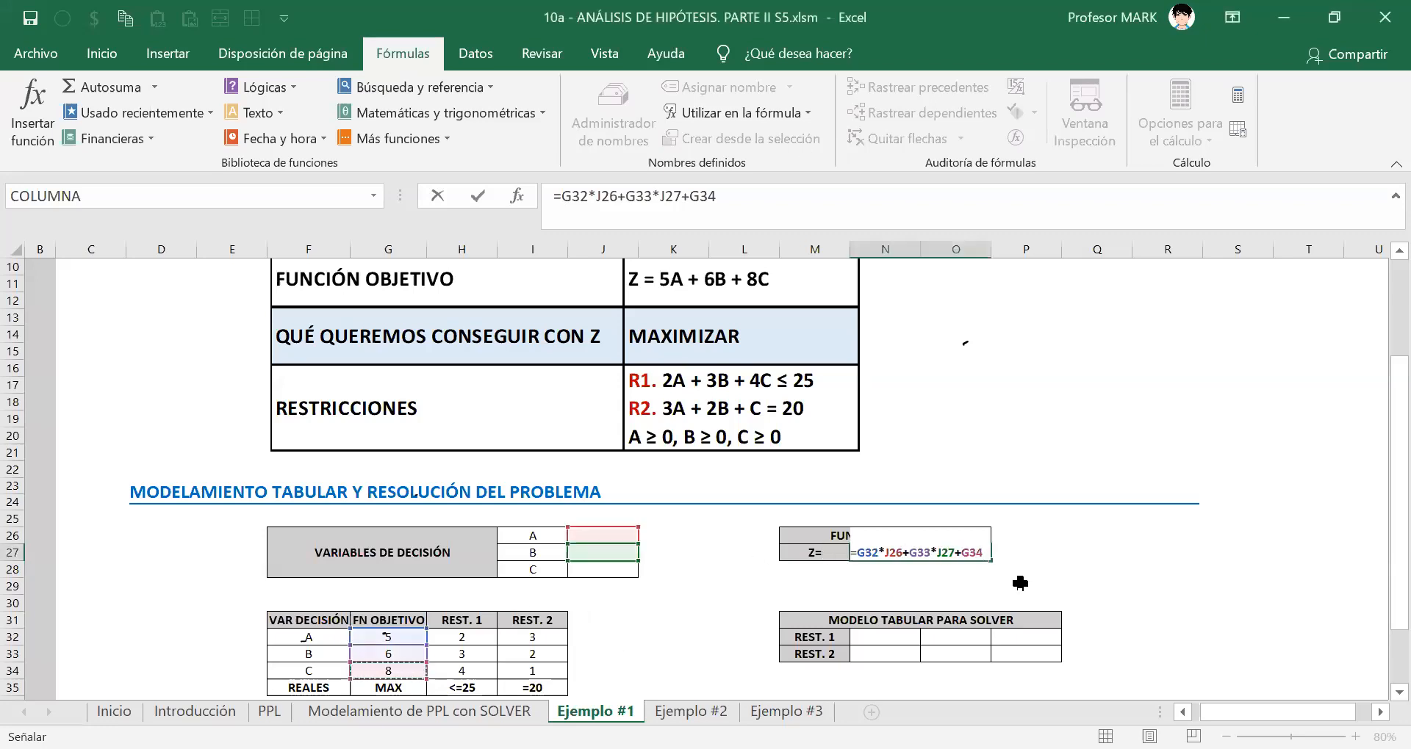
type("+")
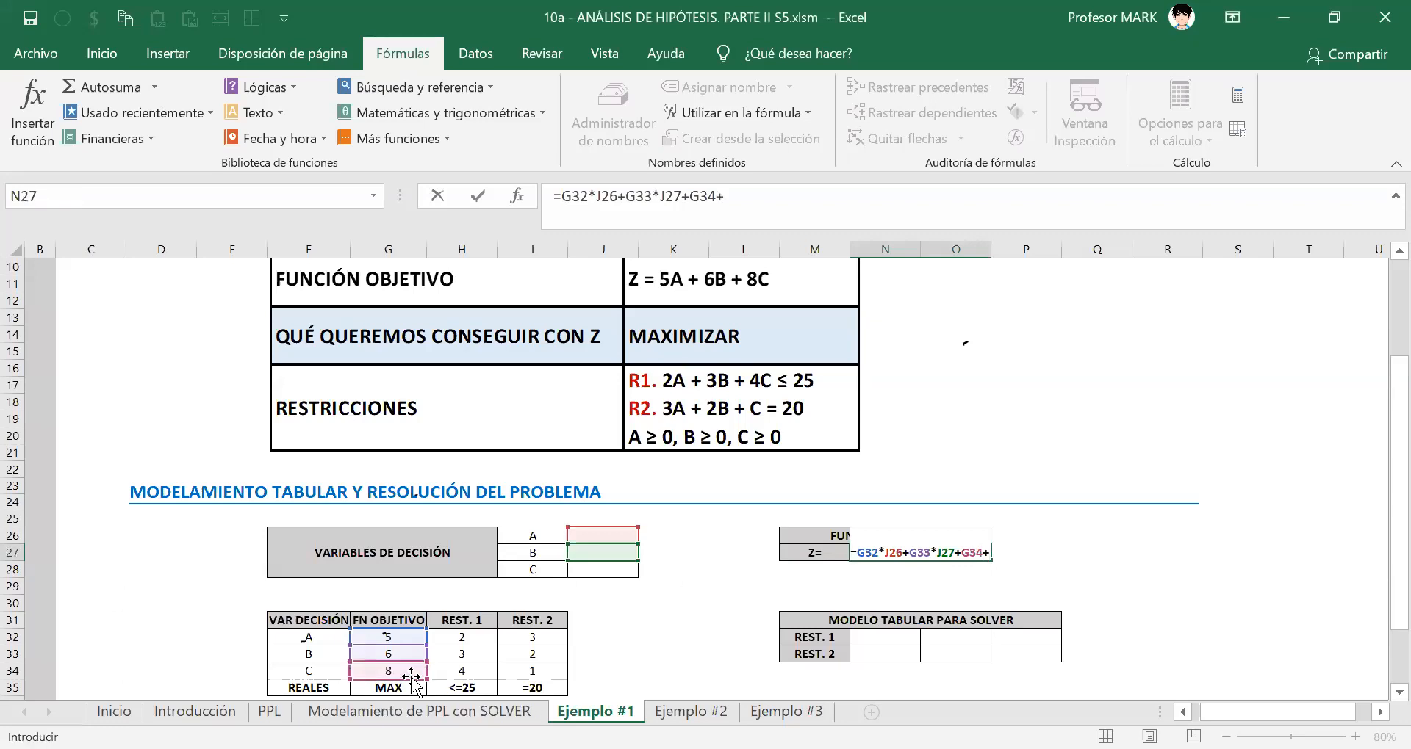
key("BackSpace")
type("*")
left_click(580, 576)
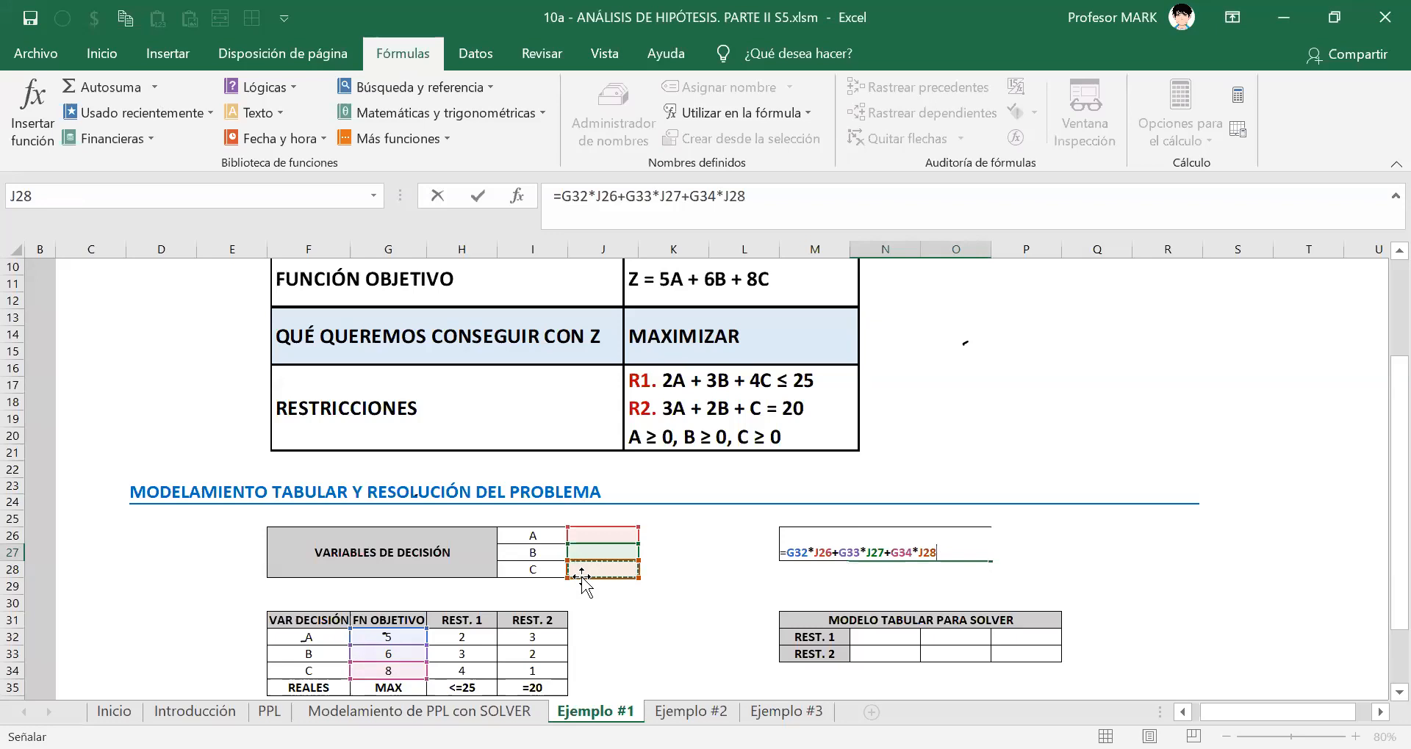
Change the last reference of the Z= formula to D26, copy the whole formula text, and enter it.
key("BackSpace")
key("BackSpace")
key("BackSpace")
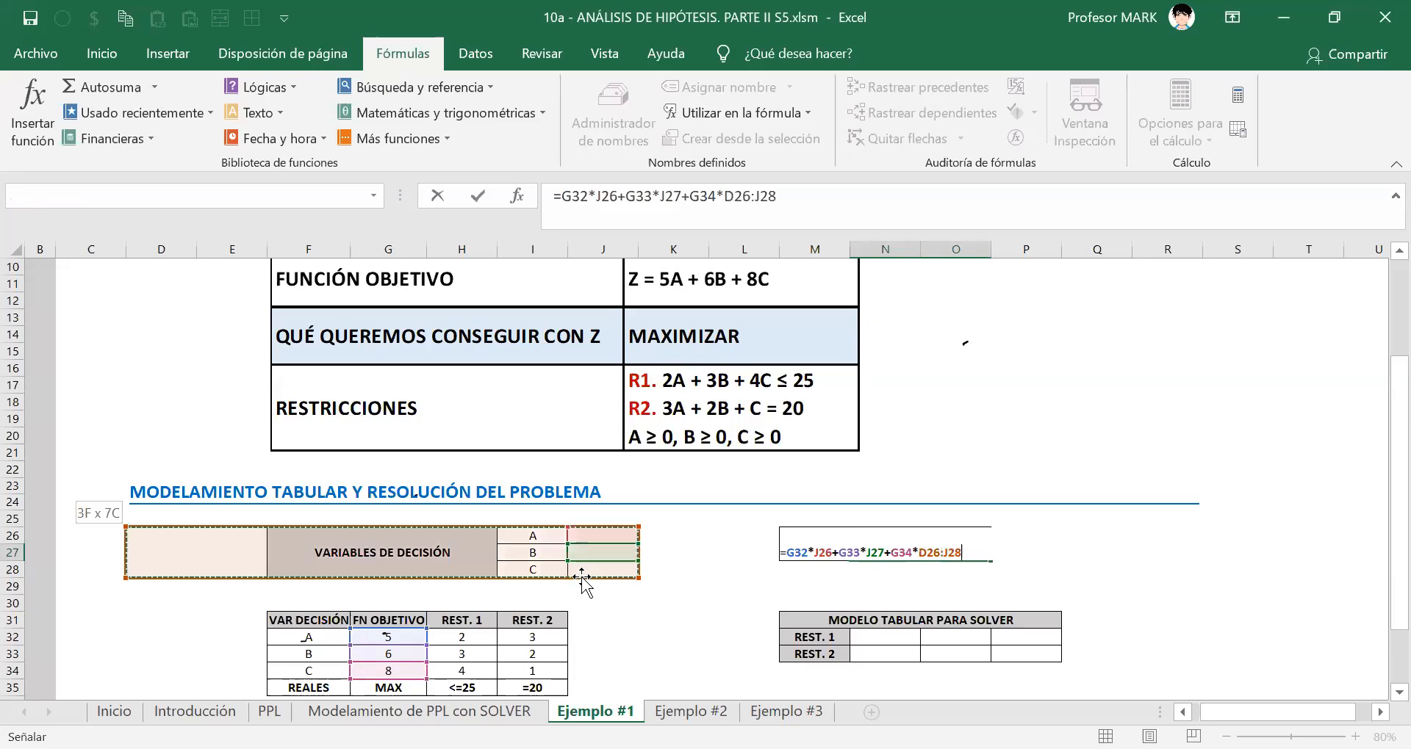
type("D26:")
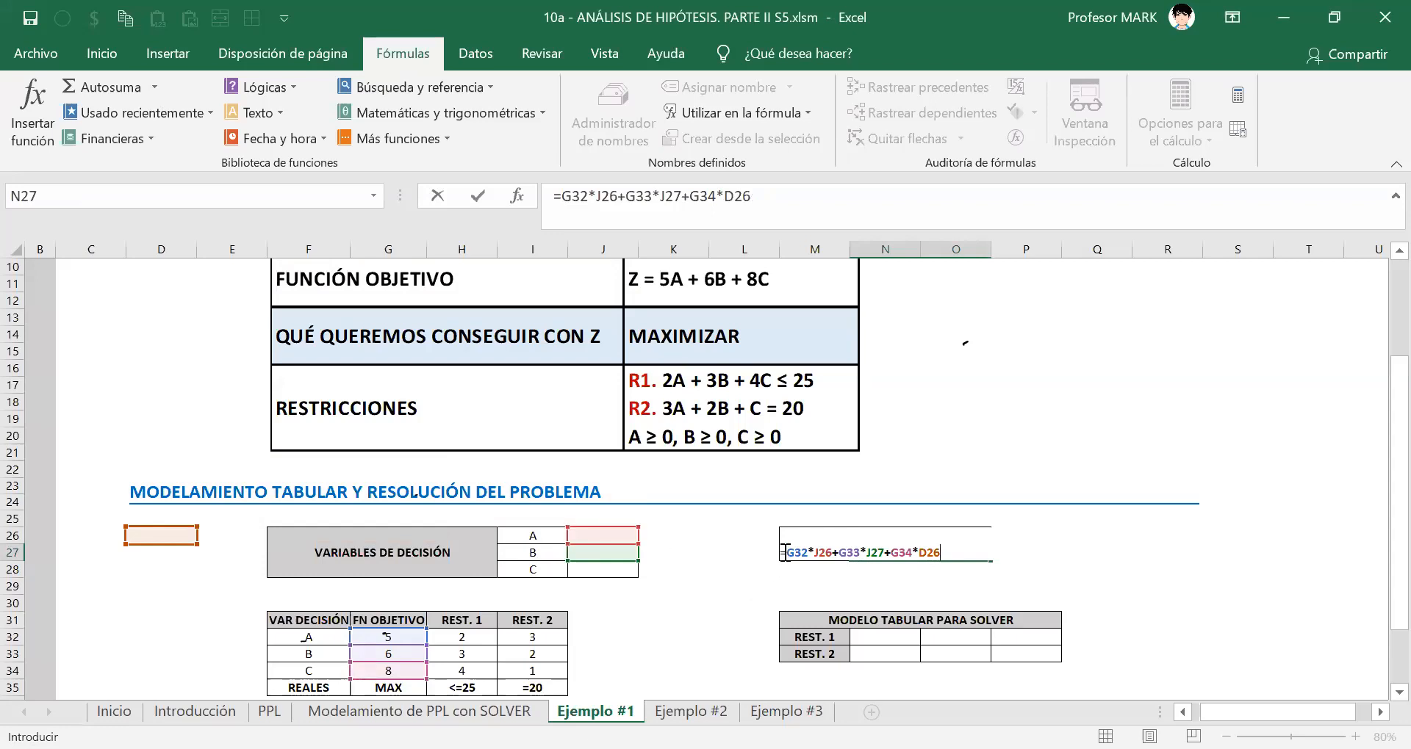
left_click_drag(782, 552, 947, 561)
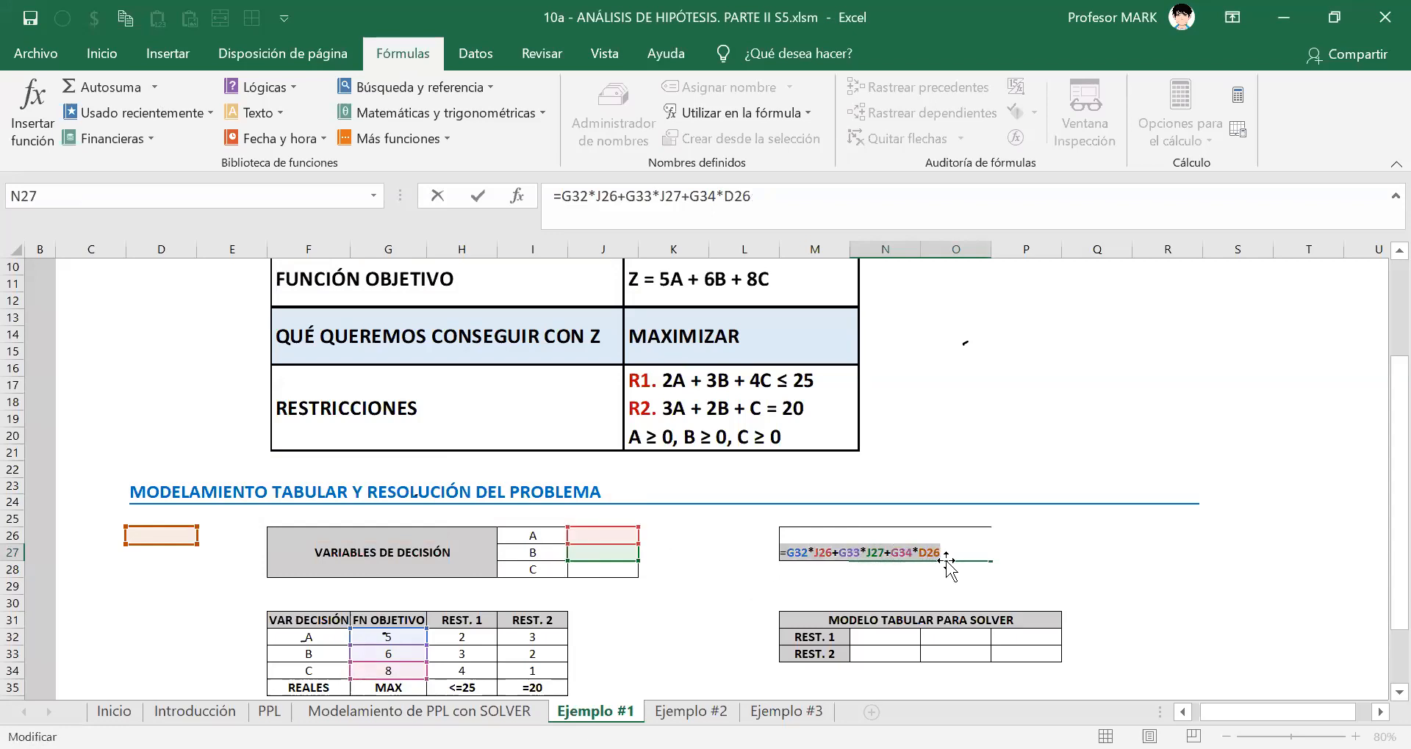
key("ctrl+c")
key("Return")
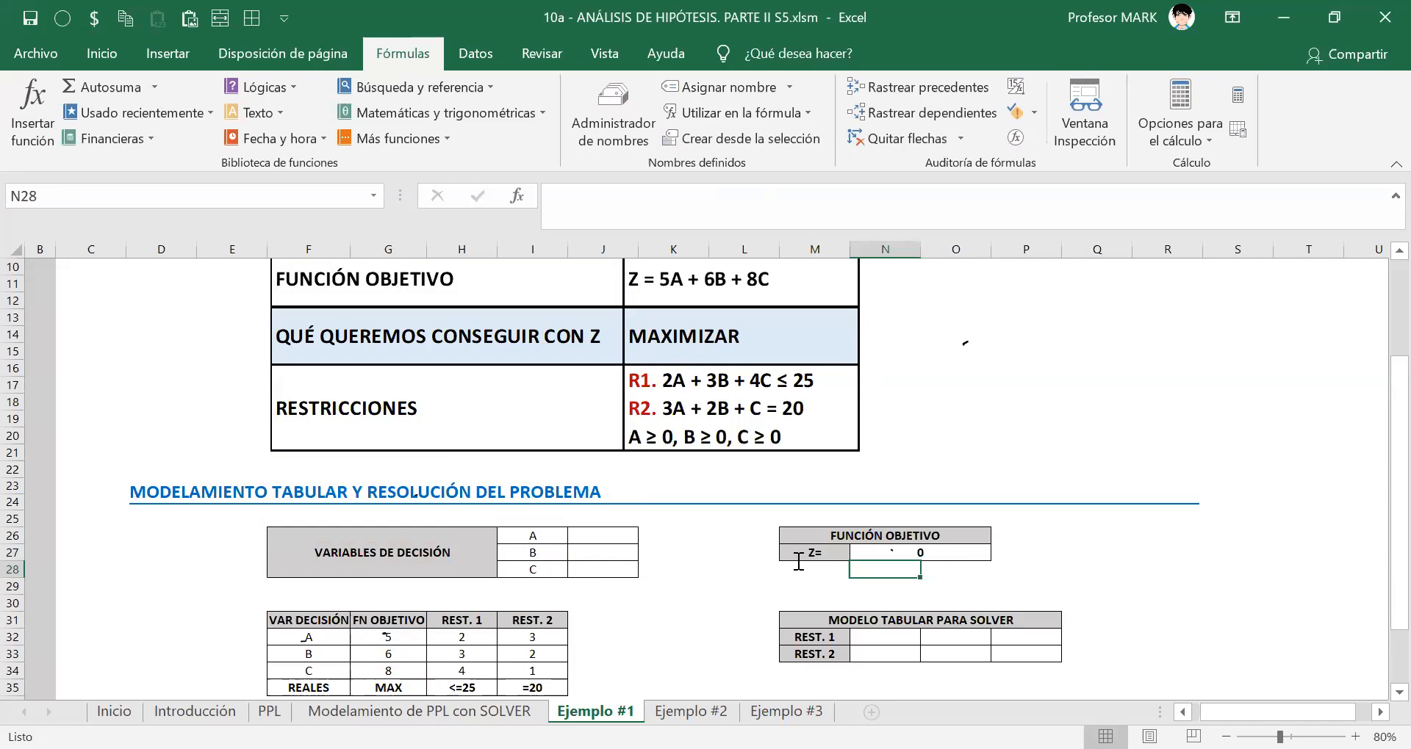
Paste the copied formula into the cell below Z=, delete it, and return to the Z= cell.
key("ctrl+v")
key("alt+Tab")
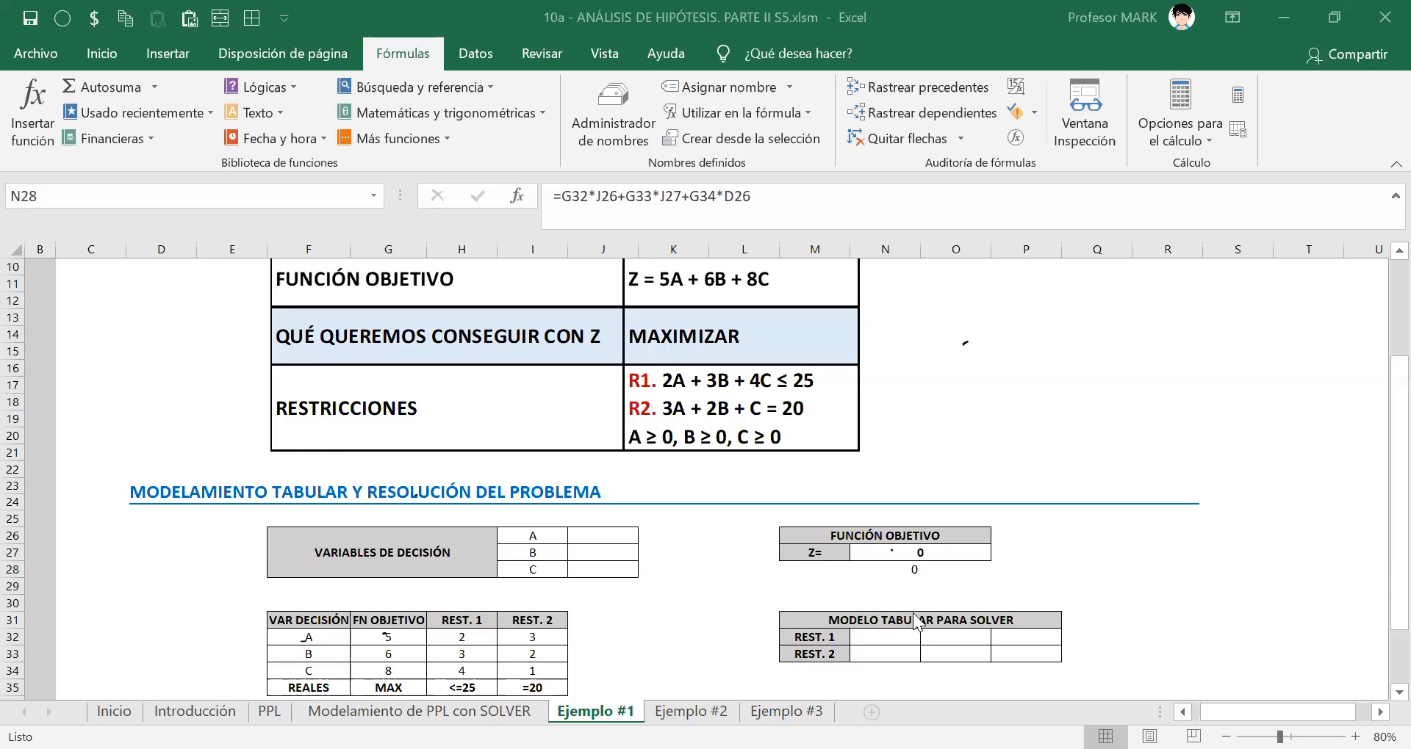
key("alt+Tab")
key("Delete")
key("Up")
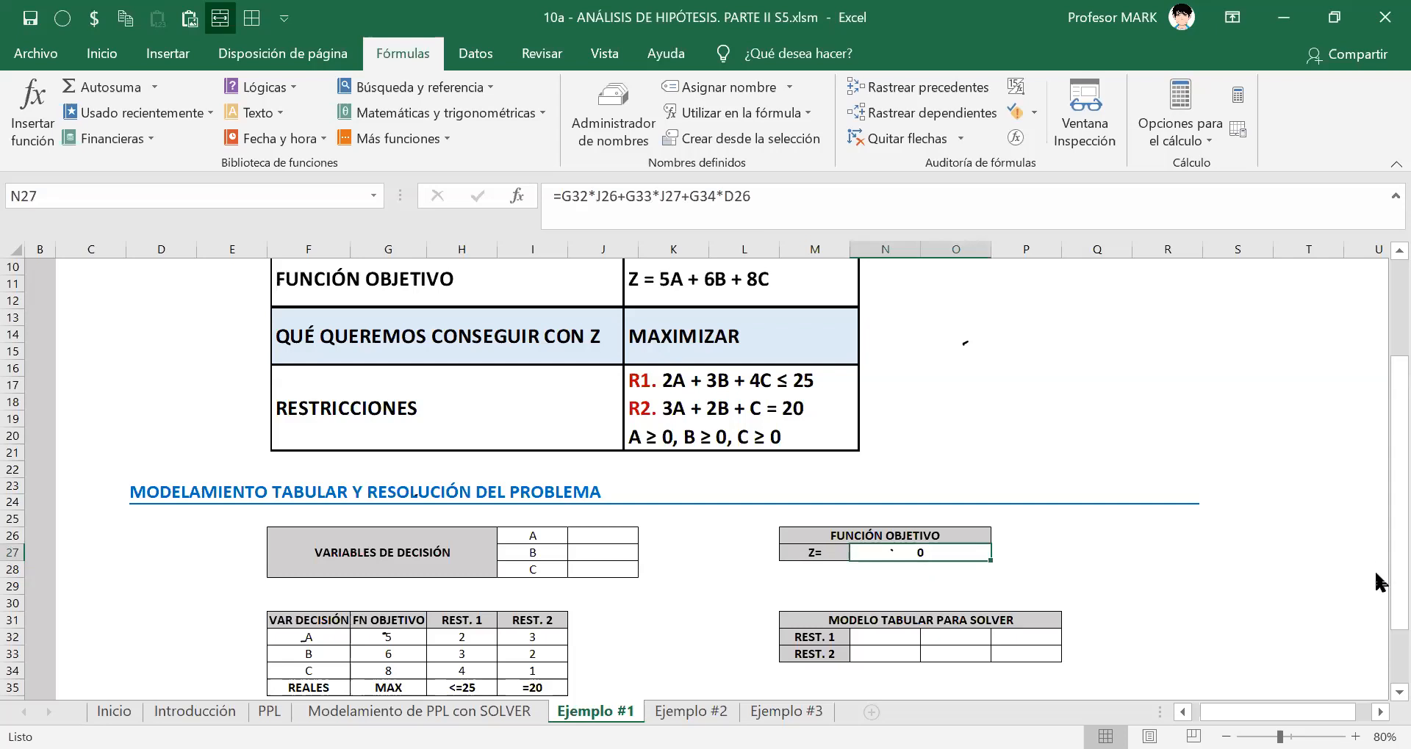
Build the formula =SUMAPRODUCTO(VARIABLES_DE_DECISIÓN_EJEMPLO_1;G32:G34) in the Z= cell, replacing the previous formula.
left_click(1356, 737)
left_click(1355, 737)
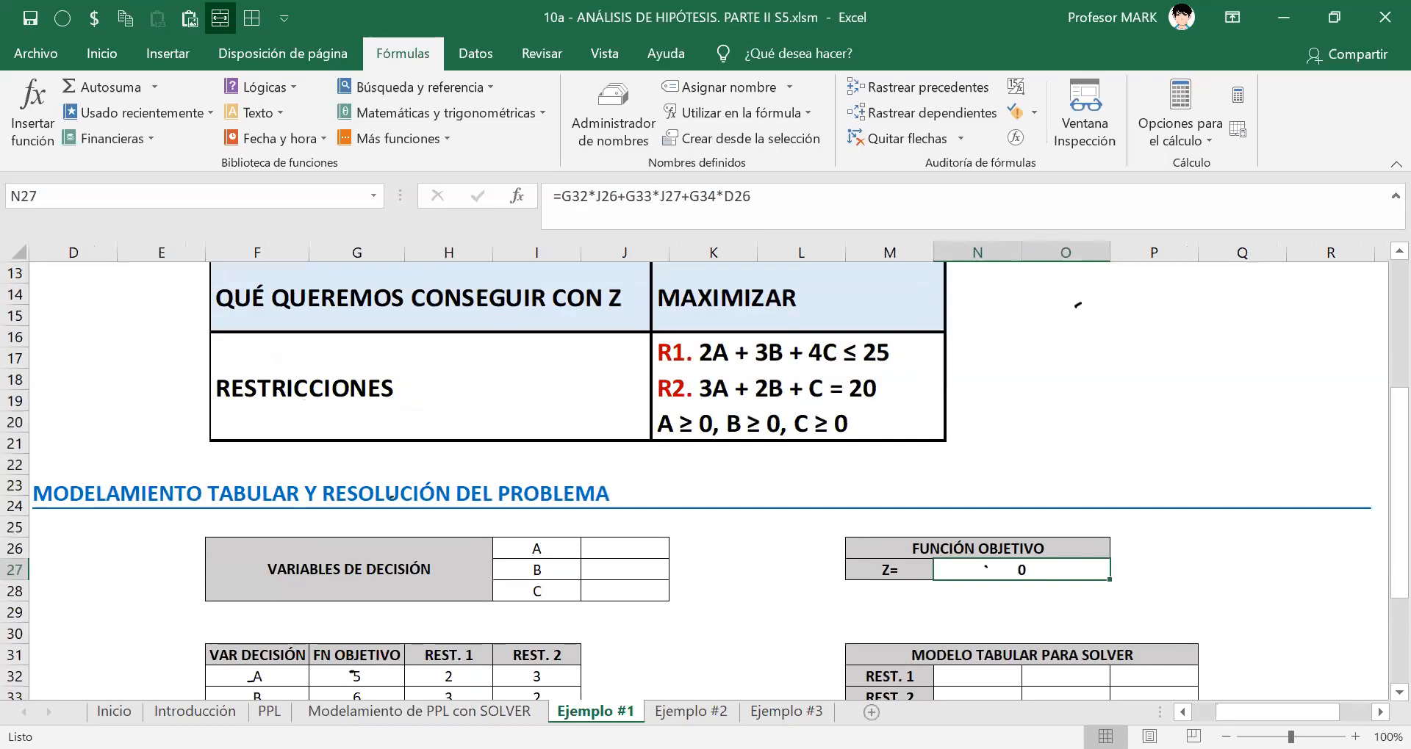
scroll(1376, 694, "down", 1)
scroll(1376, 695, "down", 3)
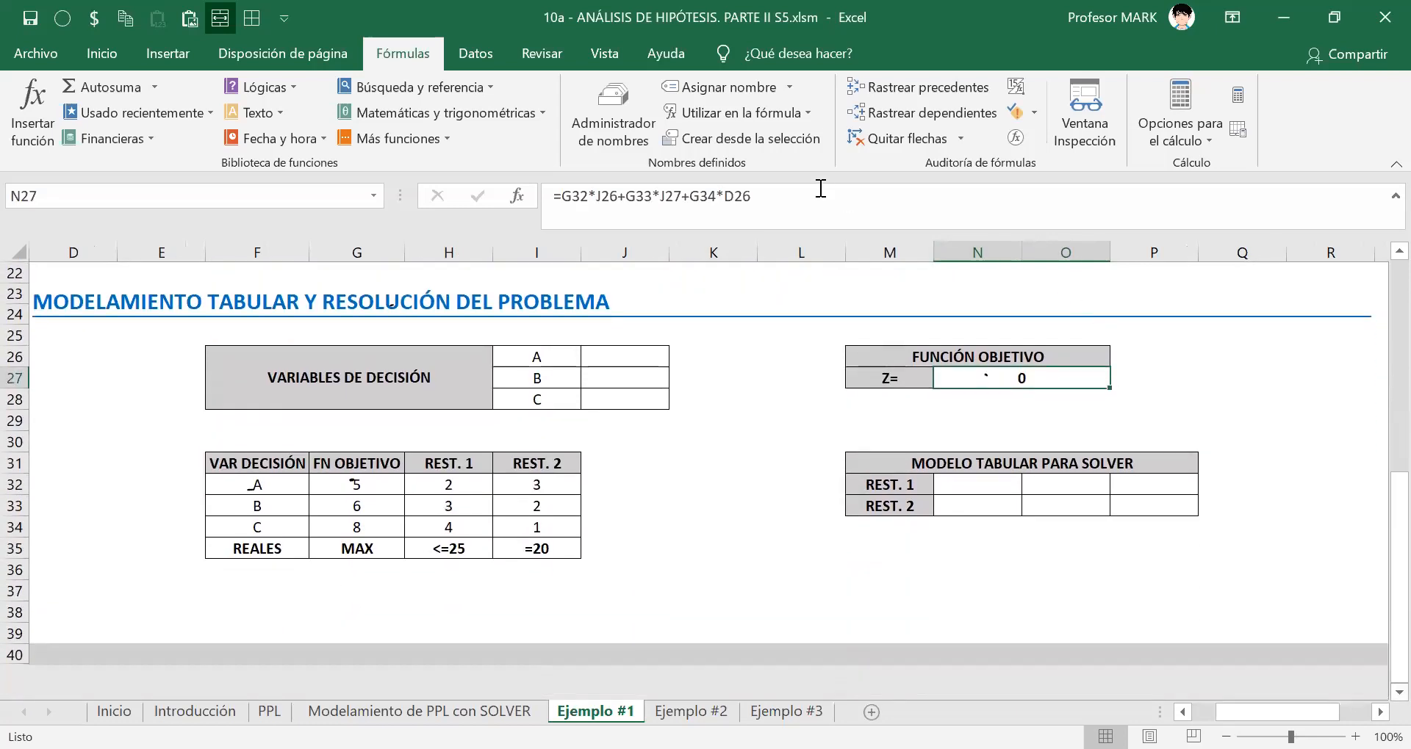
type("=S")
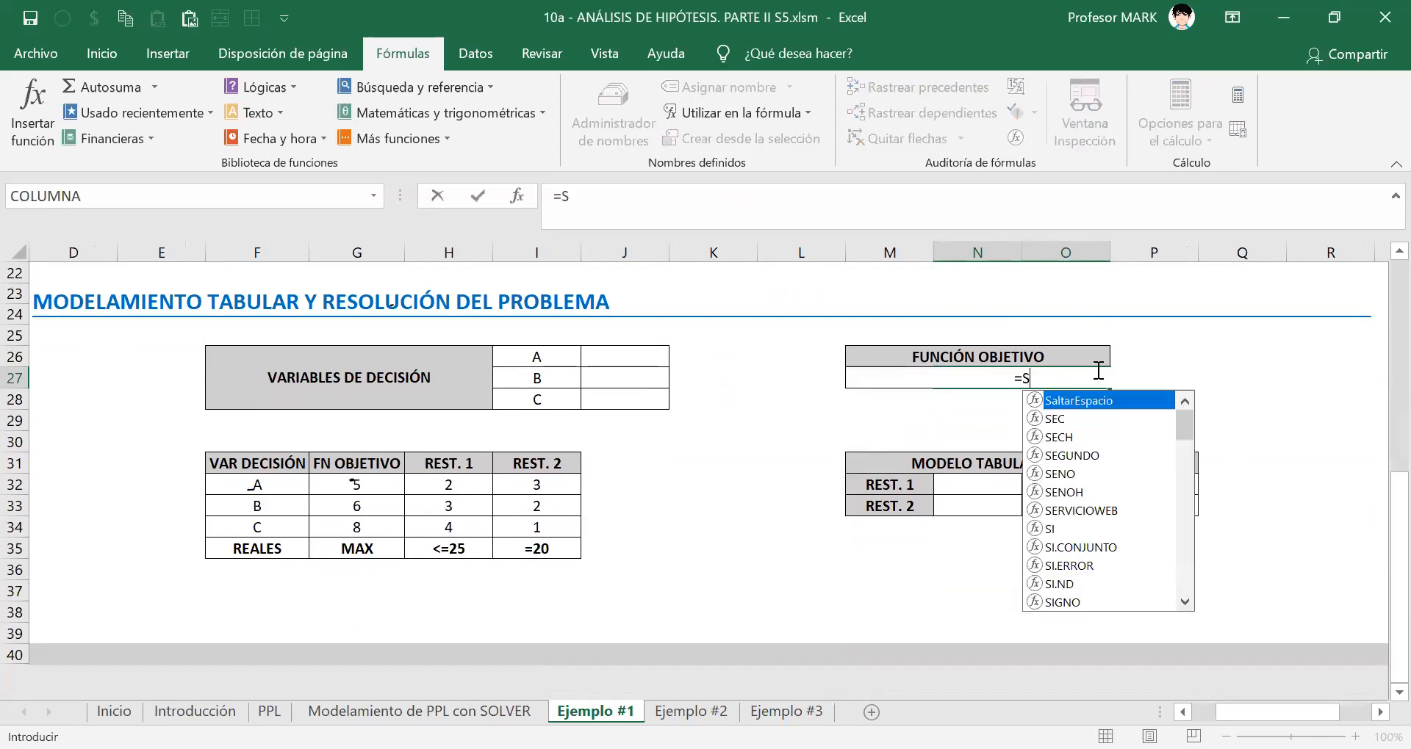
type("UMAPRODUCTO(")
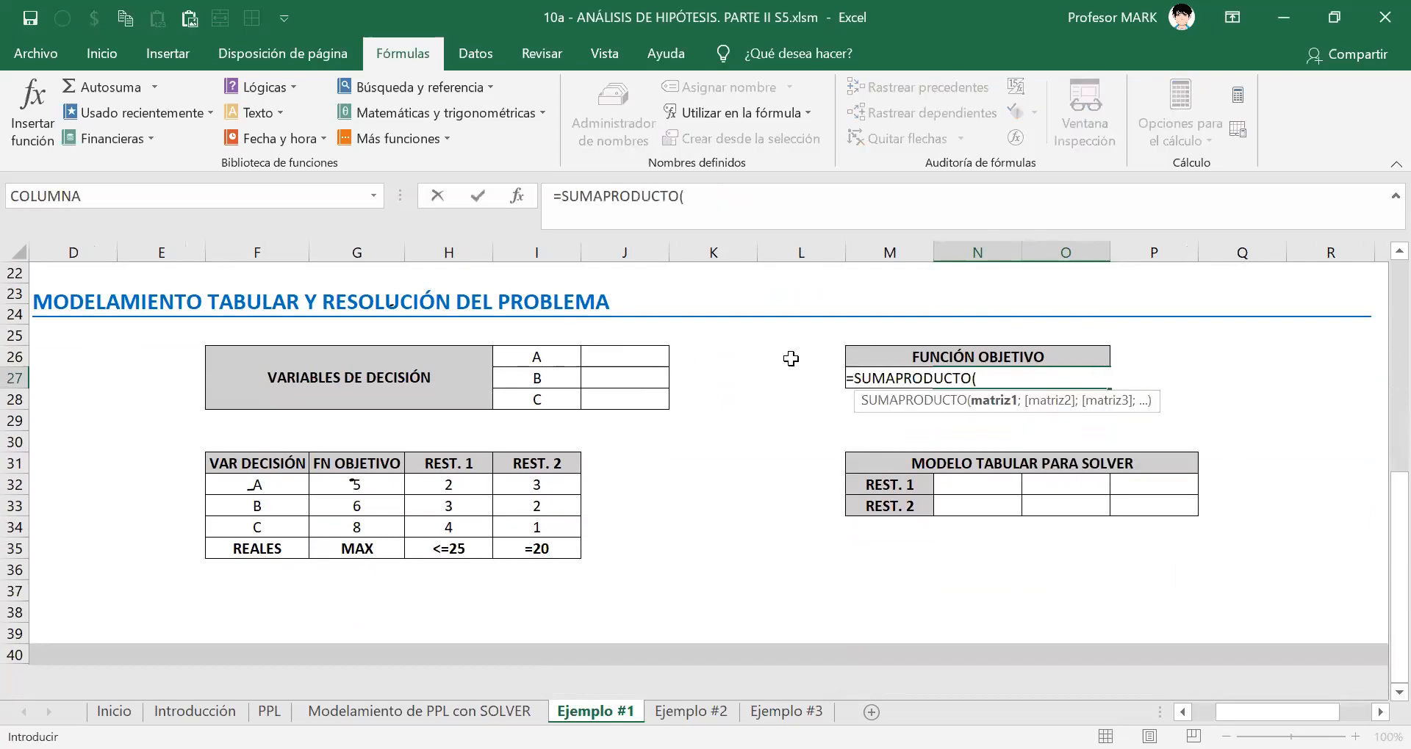
key("ctrl+v")
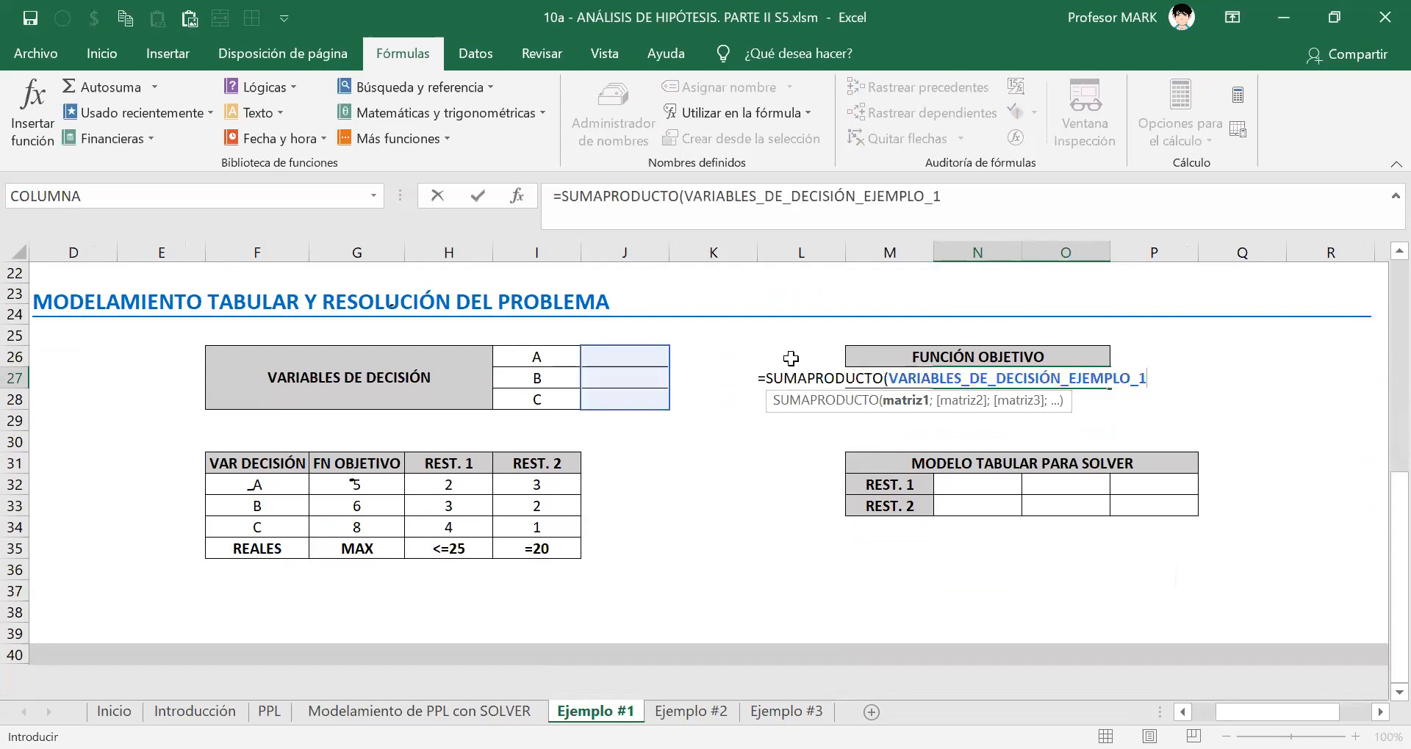
type(";")
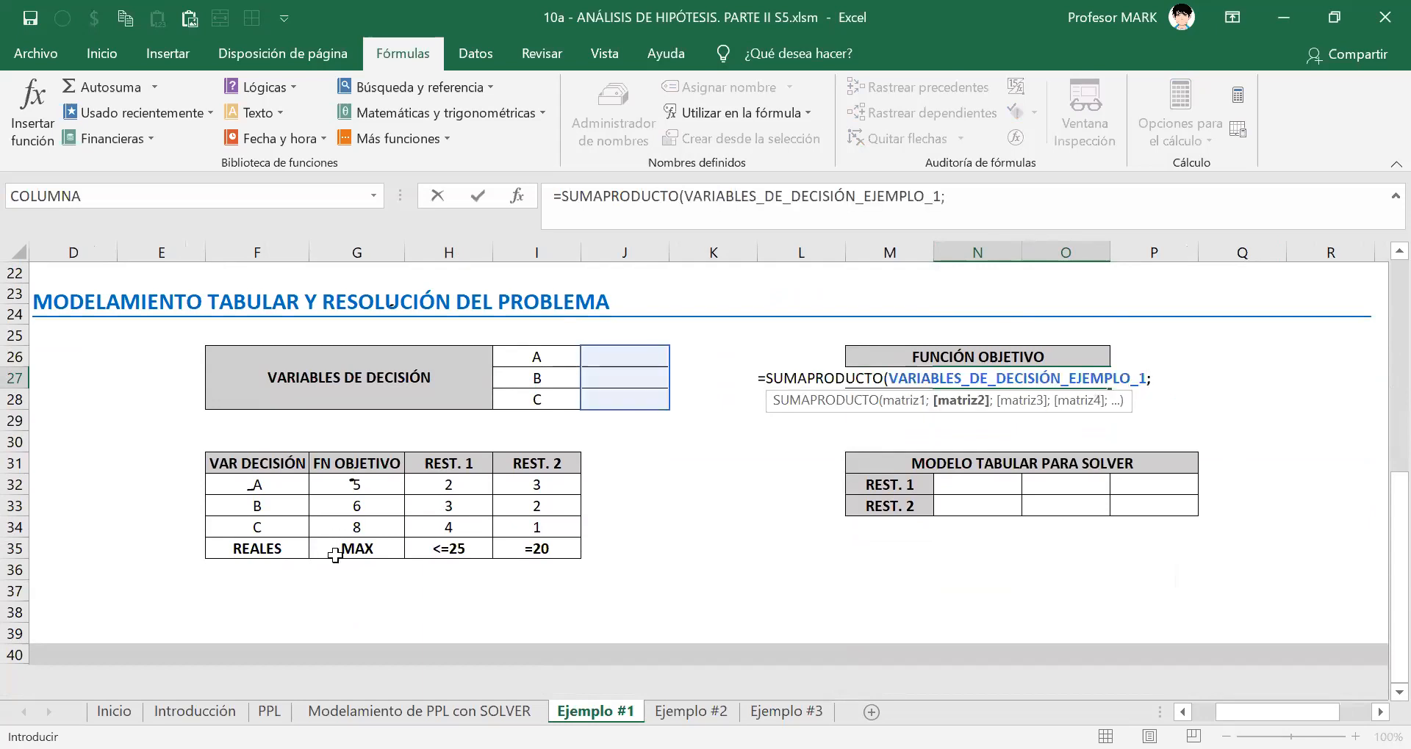
left_click(367, 491)
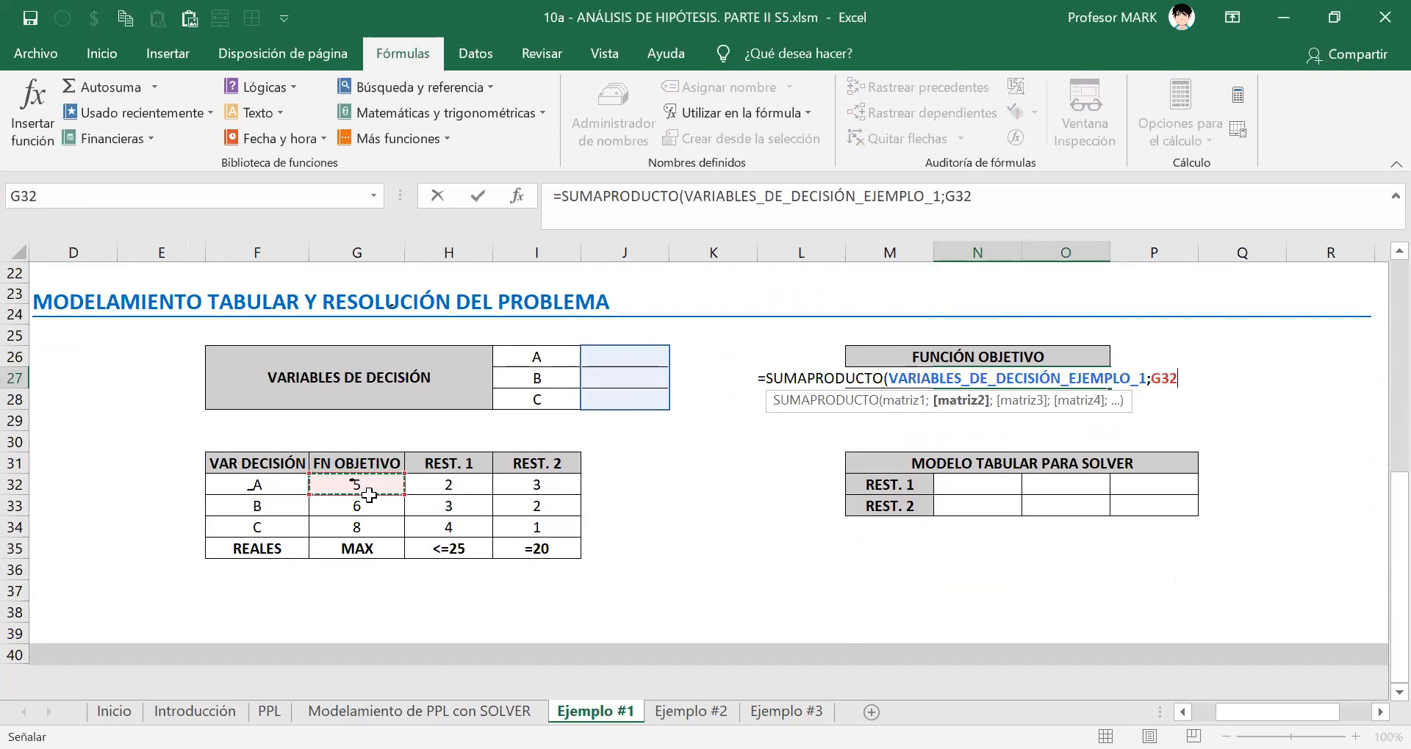
left_click_drag(369, 495, 365, 526)
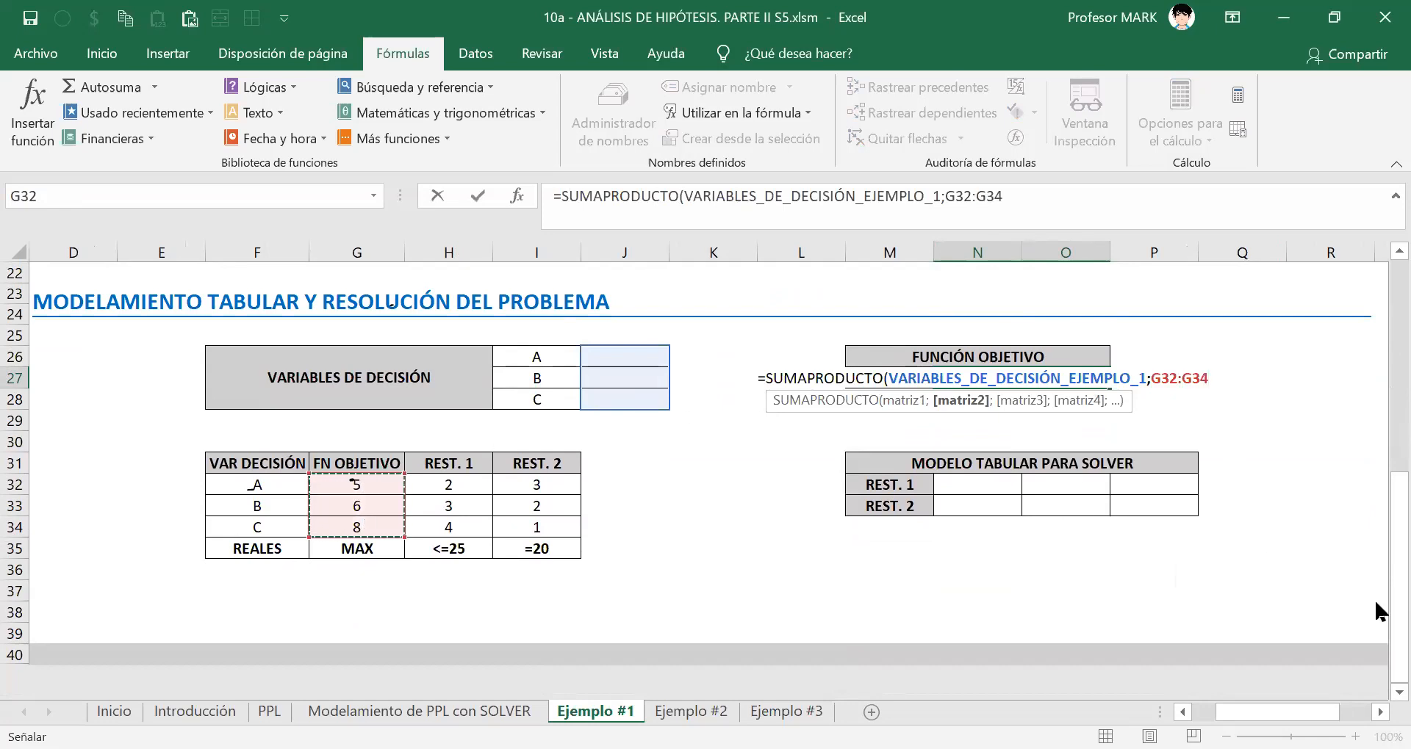
type(")")
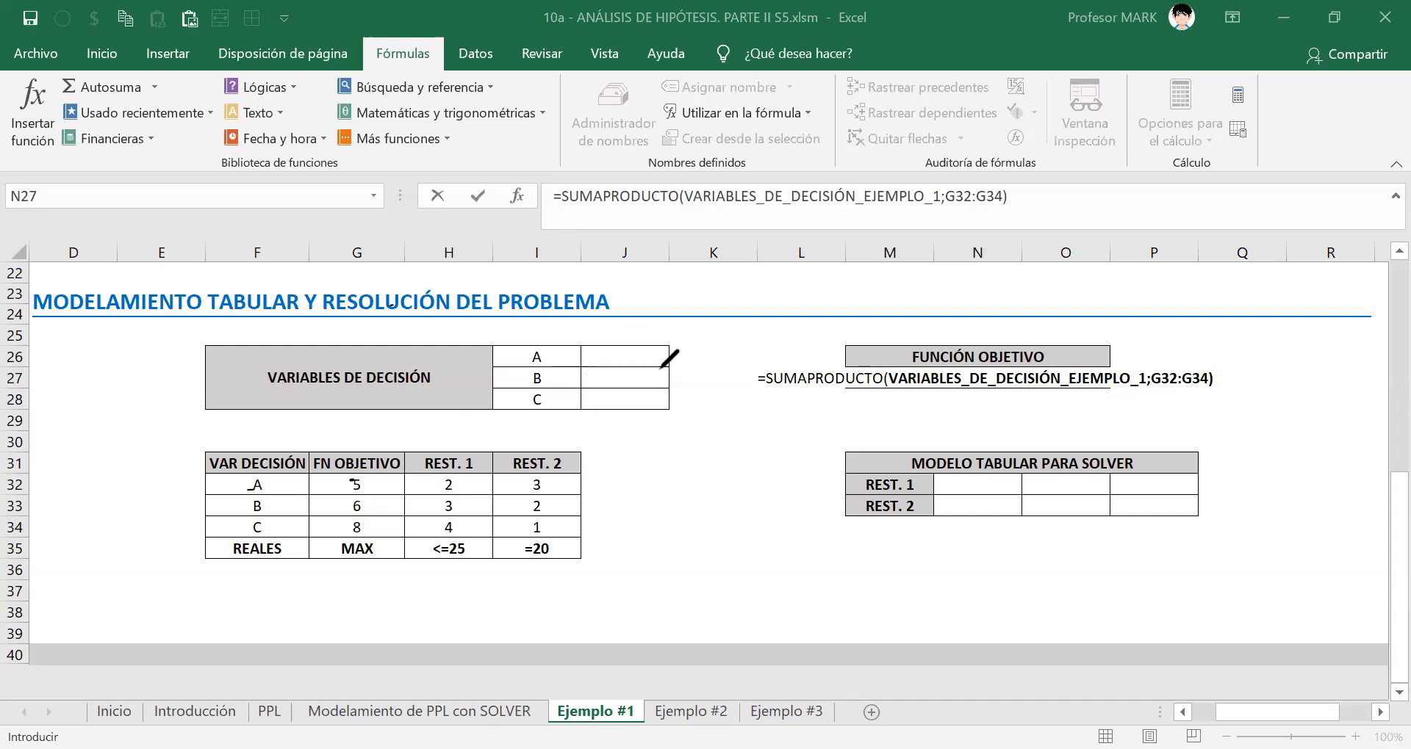
Circle the variable cells and the FN OBJETIVO coefficients in blue, marking each range with a 3 and a downward arrow.
mouse_move(615, 340)
left_mouse_down()
mouse_move(577, 362)
mouse_move(582, 403)
mouse_move(653, 337)
left_mouse_up()
mouse_move(572, 354)
left_mouse_down()
mouse_move(652, 335)
mouse_move(706, 348)
mouse_move(717, 381)
left_mouse_up()
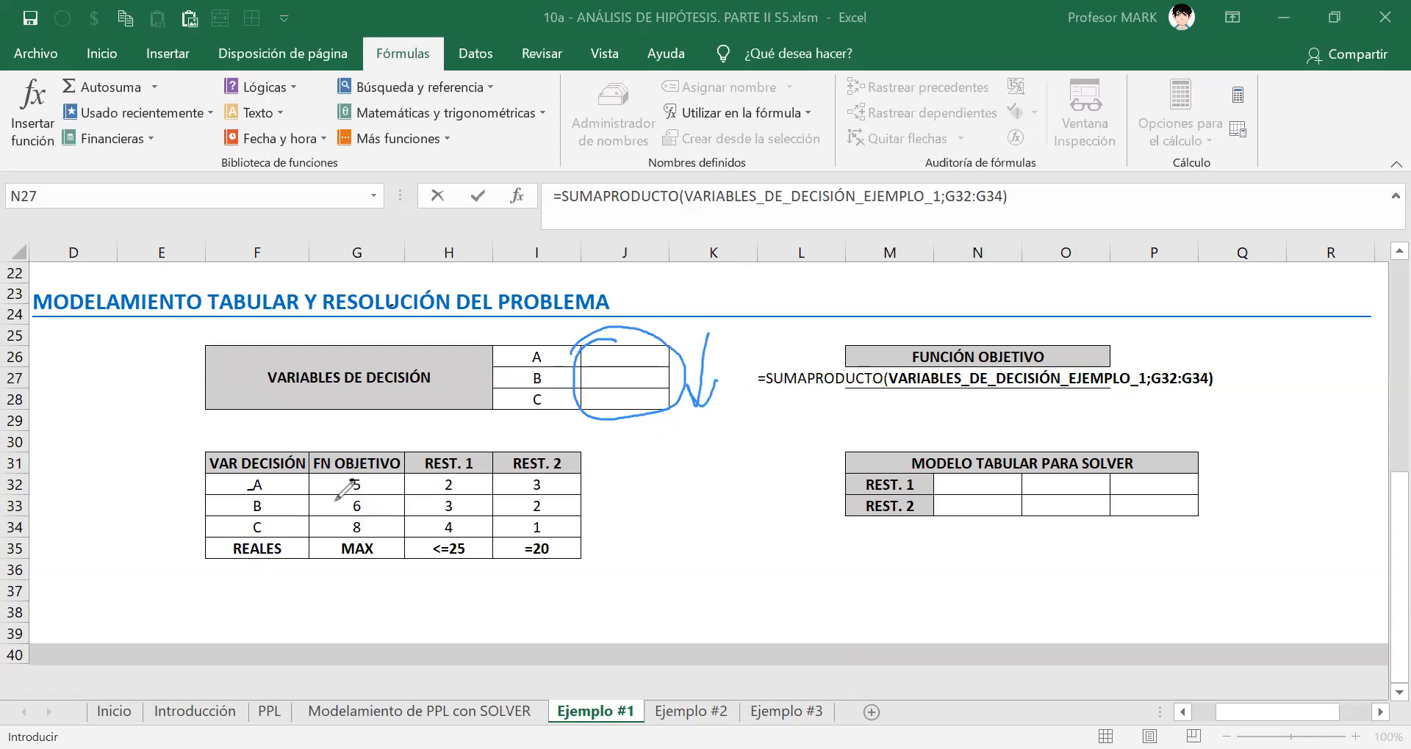
mouse_move(363, 460)
left_mouse_down()
mouse_move(323, 481)
mouse_move(395, 489)
mouse_move(362, 457)
left_mouse_up()
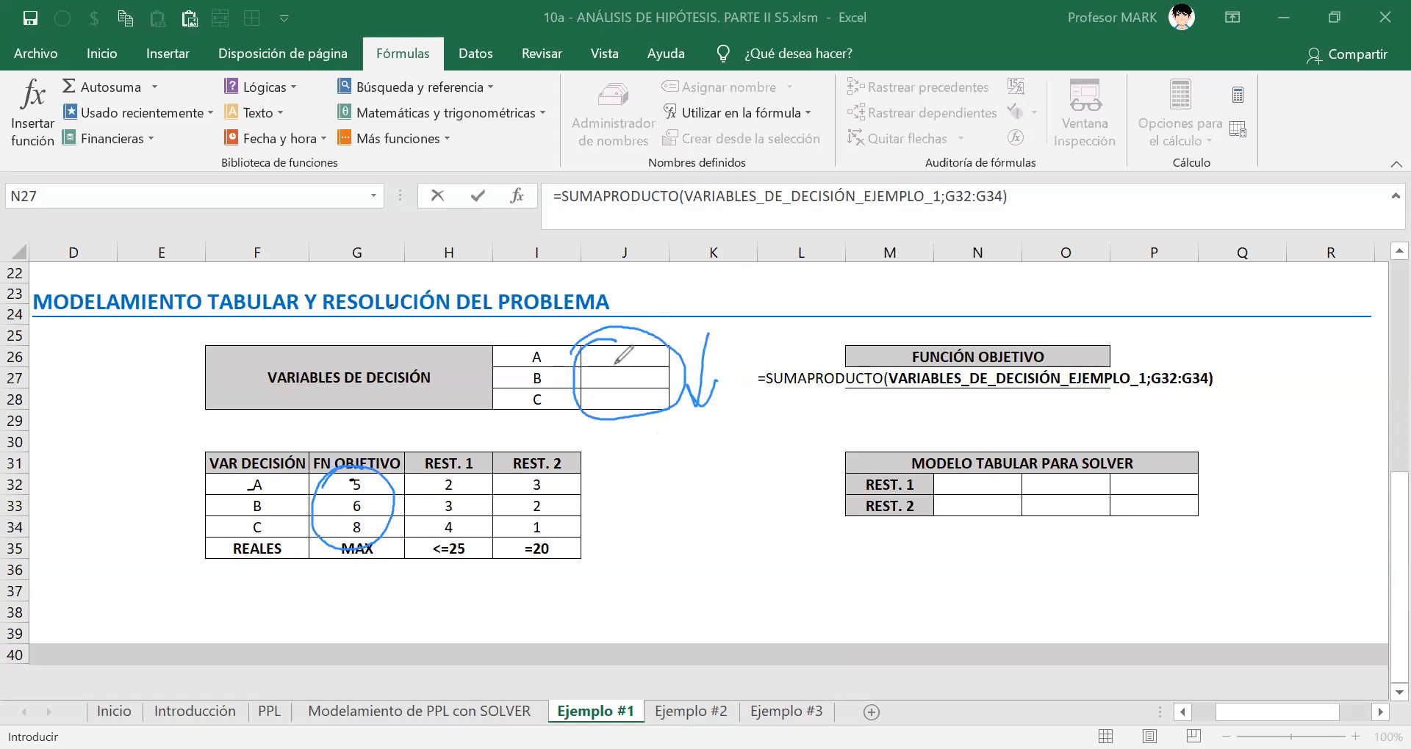
left_click_drag(603, 355, 601, 356)
mouse_move(329, 482)
left_mouse_down()
mouse_move(321, 592)
mouse_move(331, 581)
left_mouse_up()
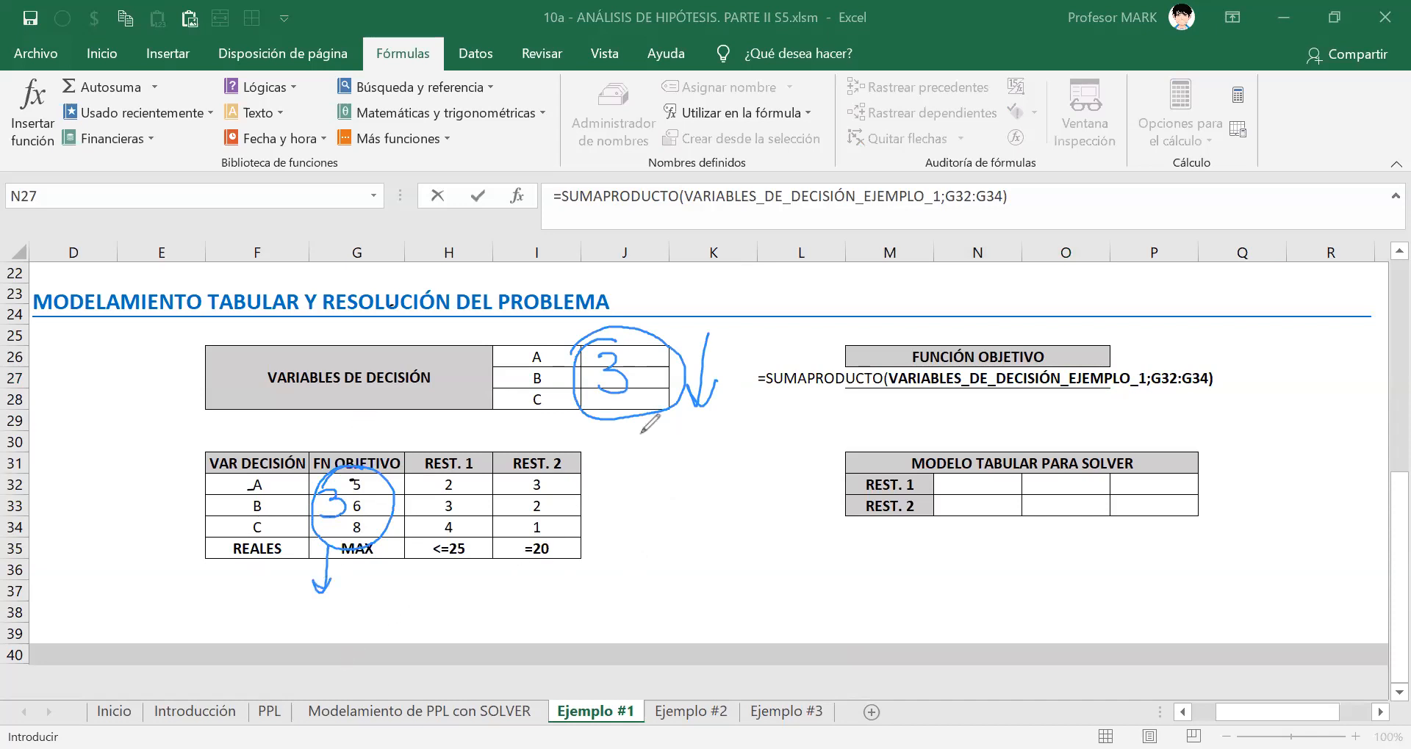
Draw blue lines from both circled ranges and write 3F and 1C below the variable cells.
mouse_move(396, 516)
left_mouse_down()
mouse_move(535, 527)
mouse_move(604, 433)
left_mouse_up()
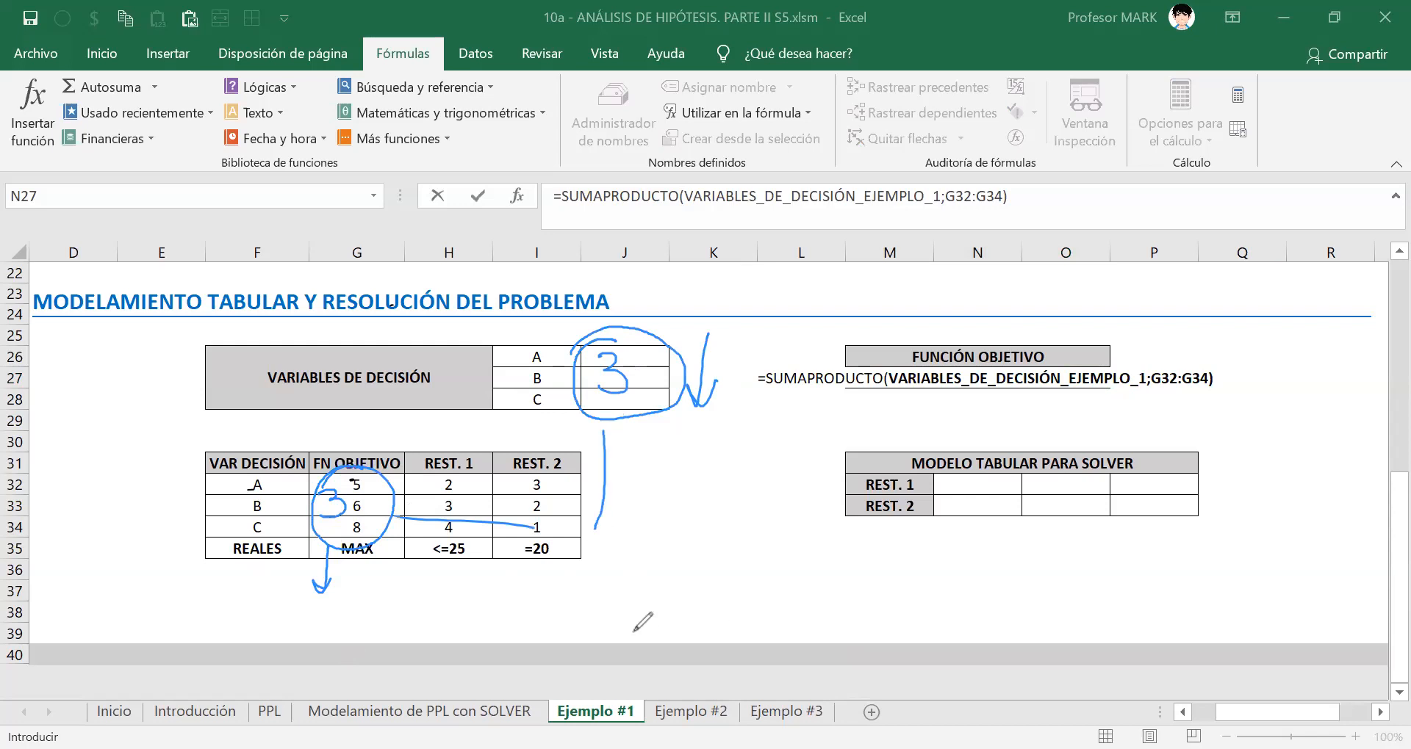
left_click_drag(608, 540, 607, 568)
mouse_move(655, 526)
left_mouse_down()
mouse_move(656, 570)
mouse_move(676, 523)
left_mouse_up()
left_click_drag(656, 548, 671, 546)
left_click_drag(631, 587, 626, 615)
left_click_drag(621, 616, 687, 607)
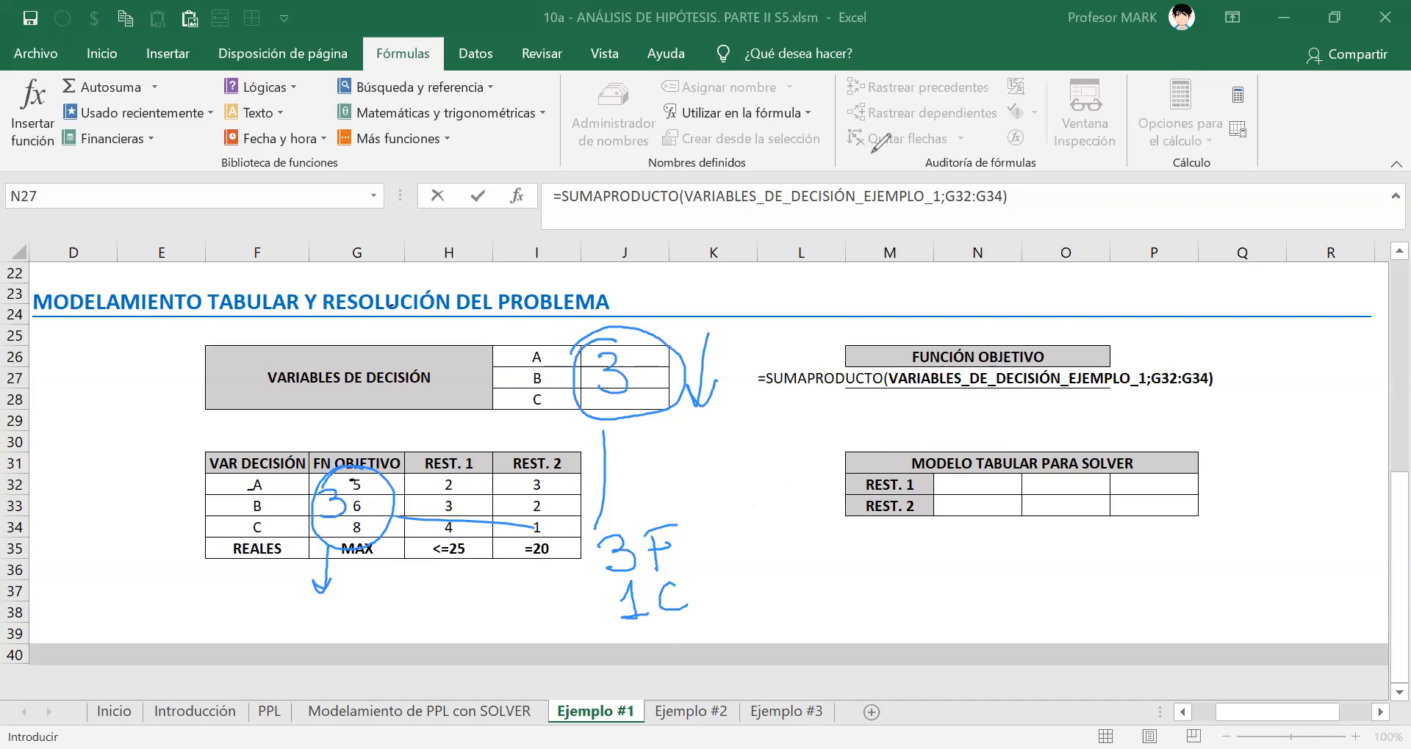
Circle the SUMAPRODUCTO formula in red, underline its named range, and mark each of the three variable cells.
mouse_move(785, 346)
left_mouse_down()
mouse_move(808, 415)
mouse_move(1109, 412)
mouse_move(1146, 323)
mouse_move(769, 343)
left_mouse_up()
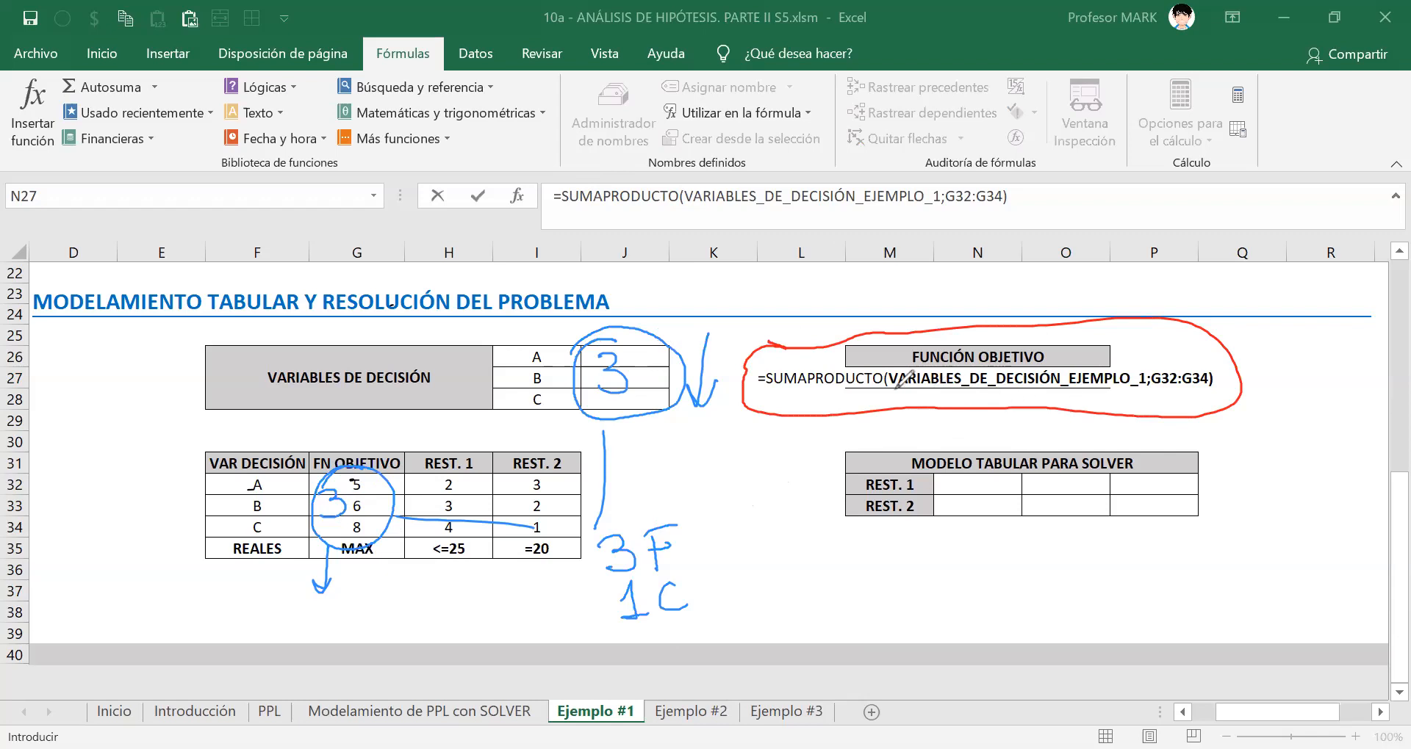
left_click_drag(895, 391, 1114, 395)
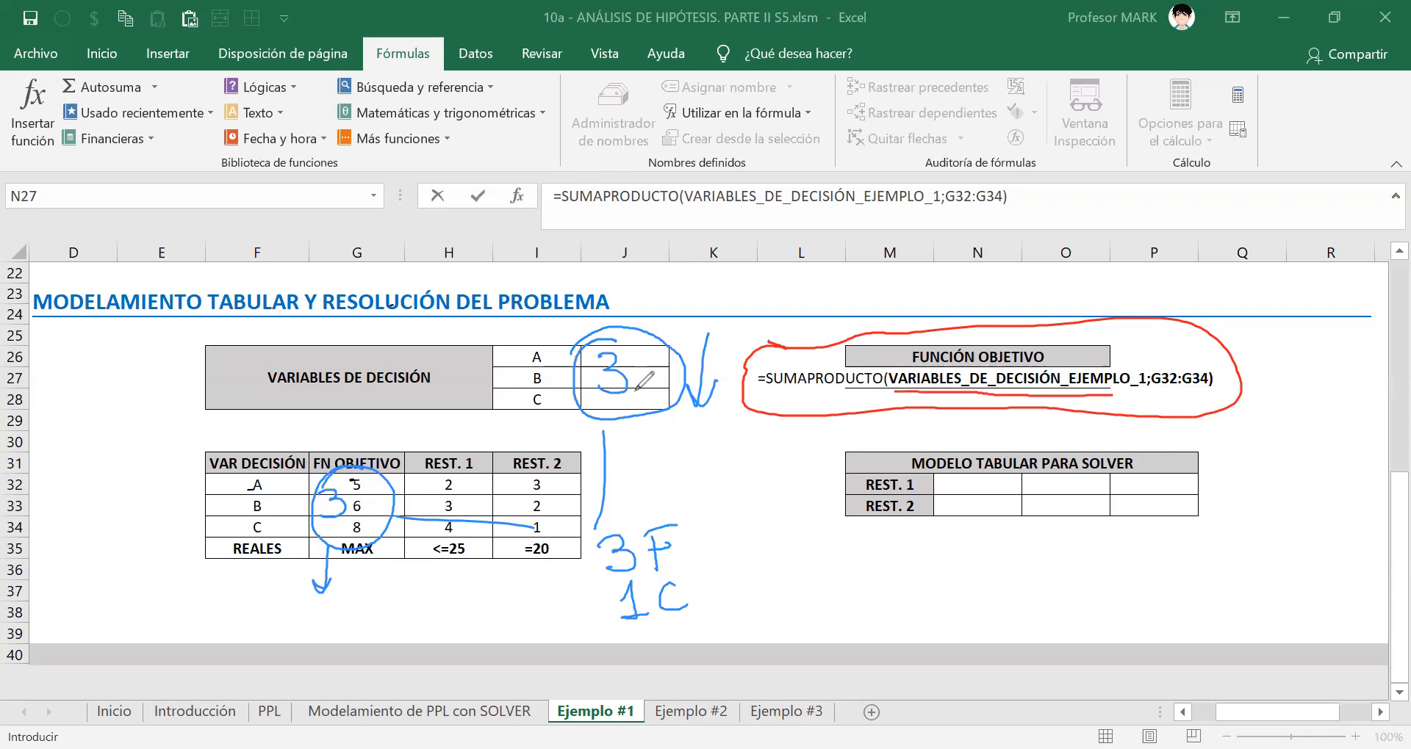
left_click(638, 356)
left_click(636, 382)
left_click(638, 404)
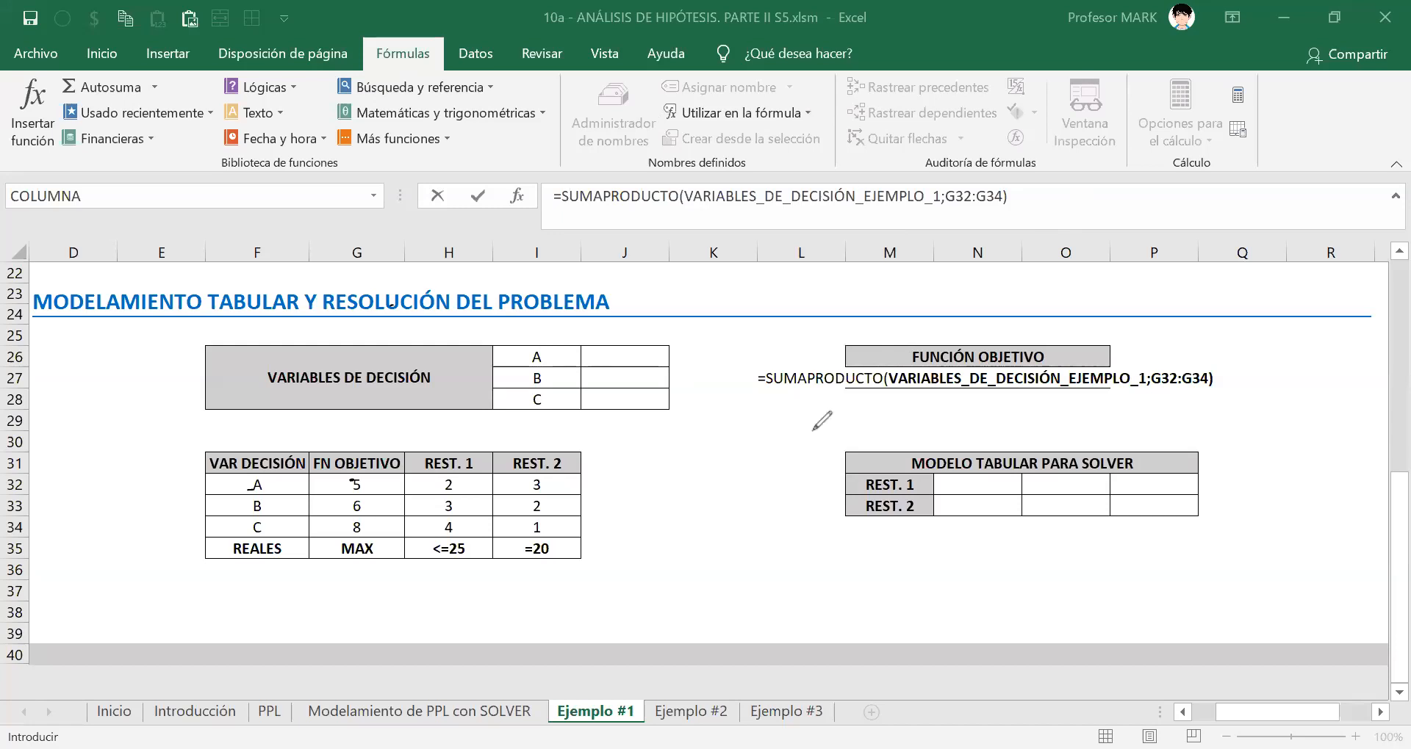
Circle the formula in red with an arrow to the blank area below, and mark variable cell A, column J and row 26.
mouse_move(809, 404)
left_mouse_down()
mouse_move(754, 353)
mouse_move(941, 409)
mouse_move(1236, 357)
mouse_move(1078, 340)
mouse_move(762, 351)
left_mouse_up()
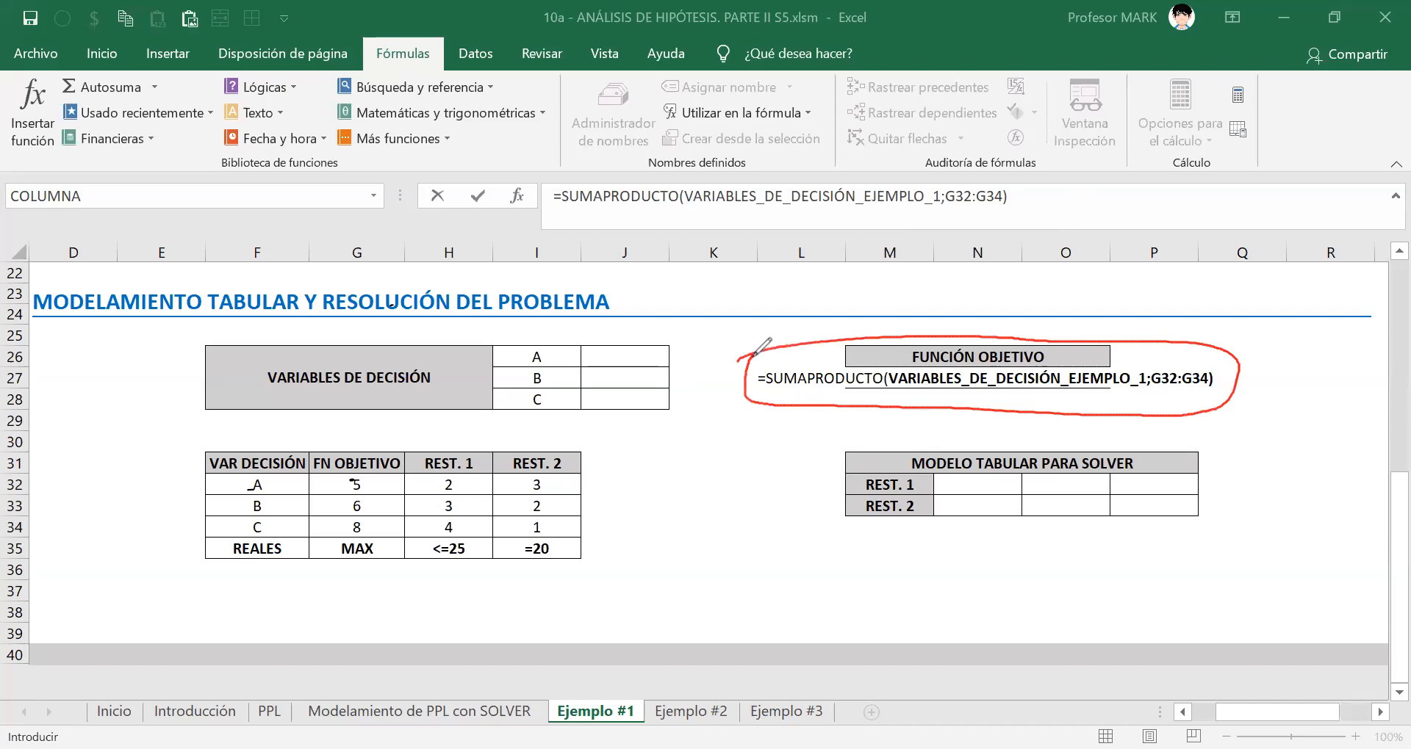
mouse_move(792, 410)
left_mouse_down()
mouse_move(799, 602)
mouse_move(786, 646)
left_mouse_up()
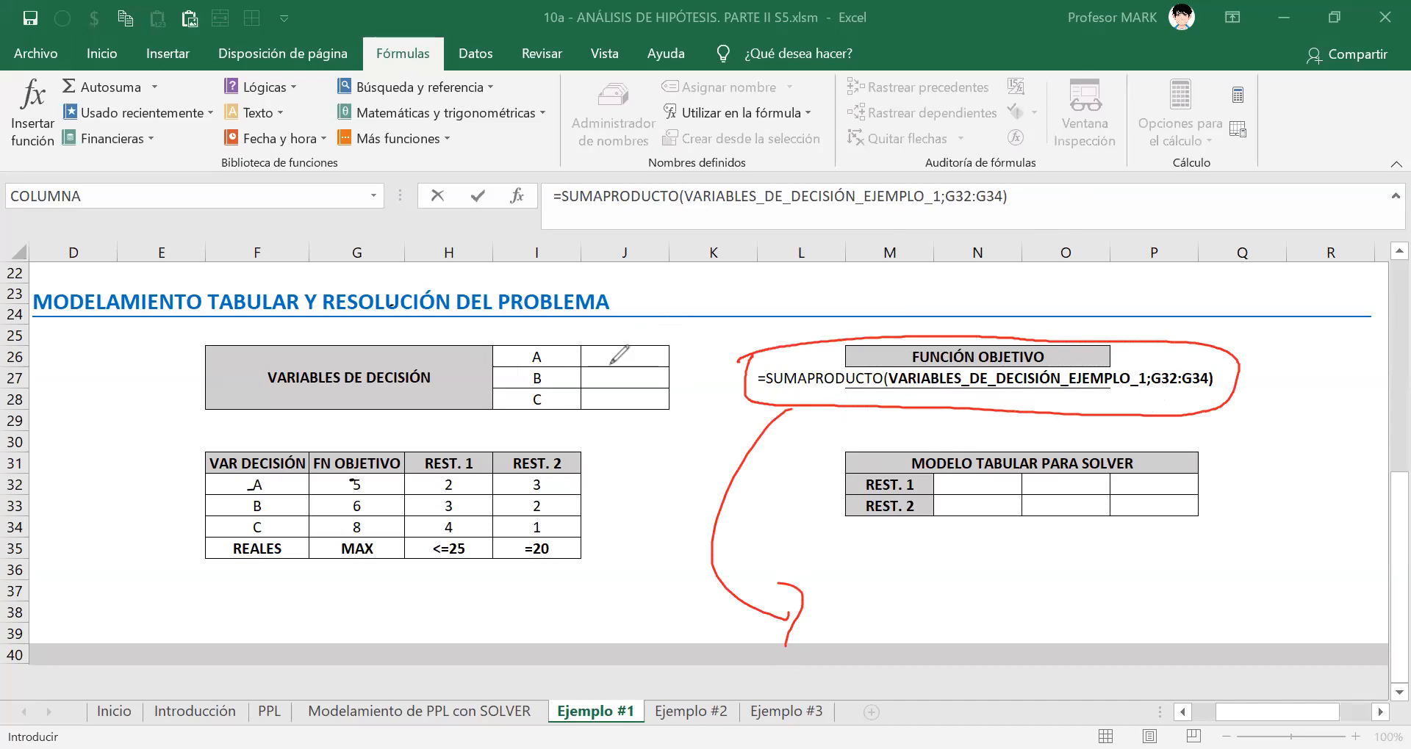
mouse_move(581, 344)
left_mouse_down()
mouse_move(676, 345)
mouse_move(580, 344)
left_mouse_up()
left_click_drag(625, 240, 612, 237)
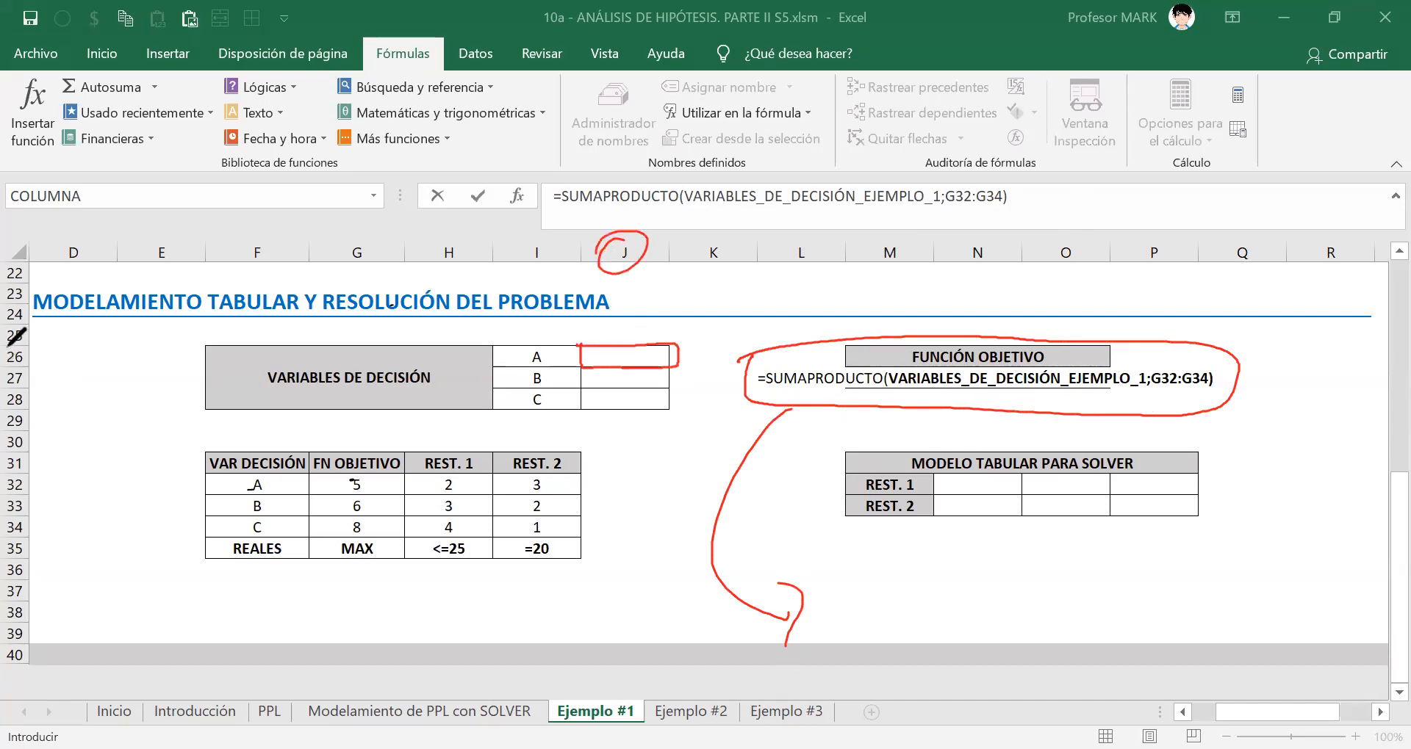
left_click_drag(22, 342, 33, 345)
Write J26 x G32 in red below the Solver table and circle the coefficient 5.
mouse_move(853, 548)
left_mouse_down()
mouse_move(878, 547)
mouse_move(893, 576)
mouse_move(910, 562)
mouse_move(958, 568)
left_mouse_up()
left_click_drag(955, 546, 938, 570)
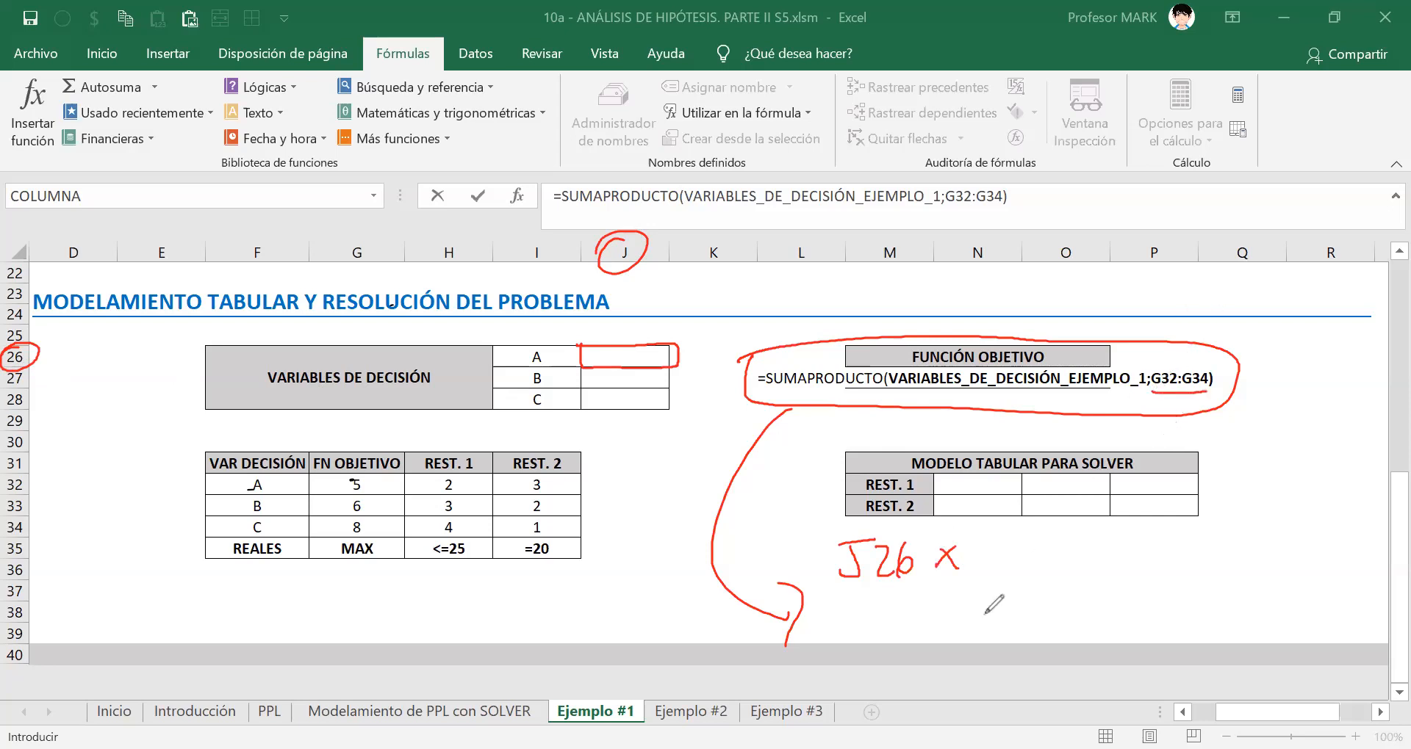
mouse_move(998, 541)
left_mouse_down()
mouse_move(1010, 580)
mouse_move(1070, 568)
left_mouse_up()
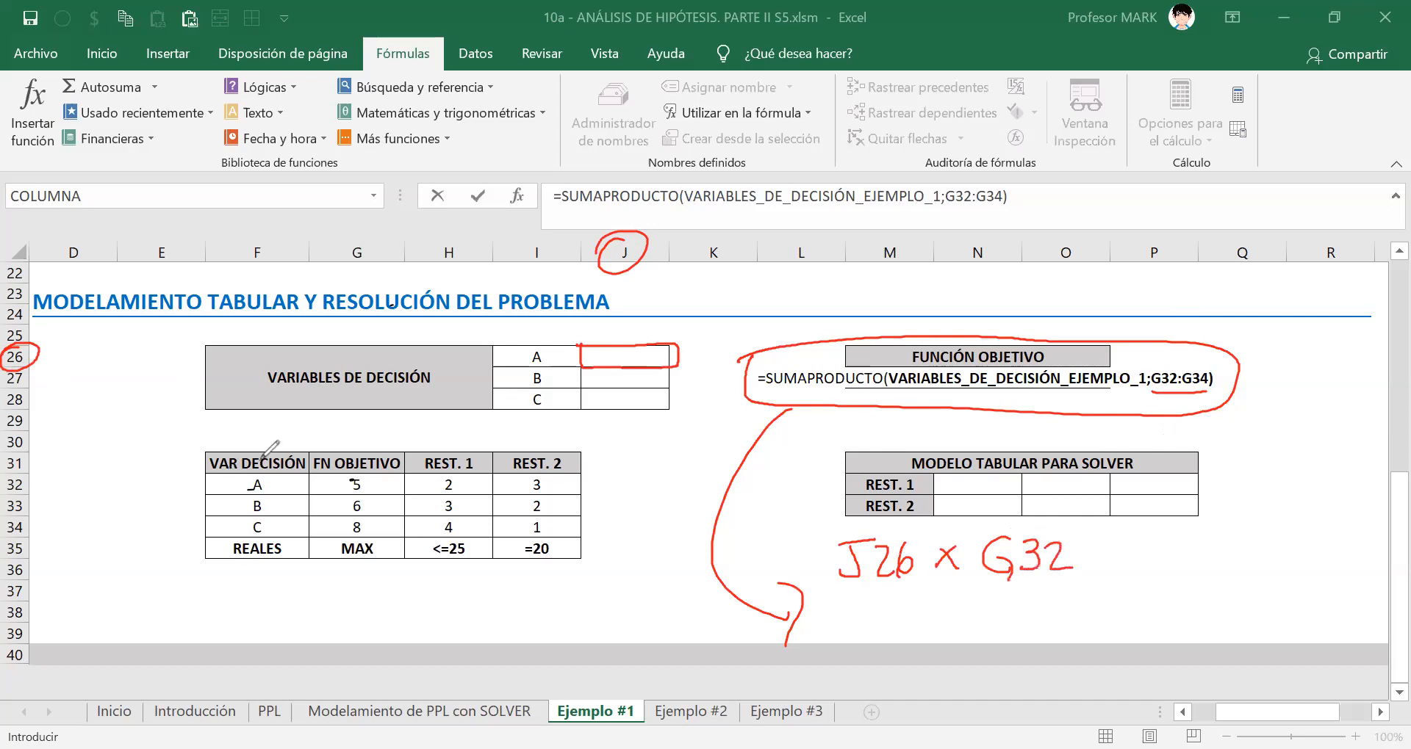
mouse_move(352, 471)
left_mouse_down()
mouse_move(345, 492)
mouse_move(383, 475)
left_mouse_up()
Write J27 x G33 in blue under the first product, outlining variable cell B and circling the coefficient 6.
mouse_move(842, 588)
left_mouse_down()
mouse_move(864, 586)
mouse_move(840, 610)
mouse_move(899, 612)
left_mouse_up()
left_click_drag(901, 601, 922, 599)
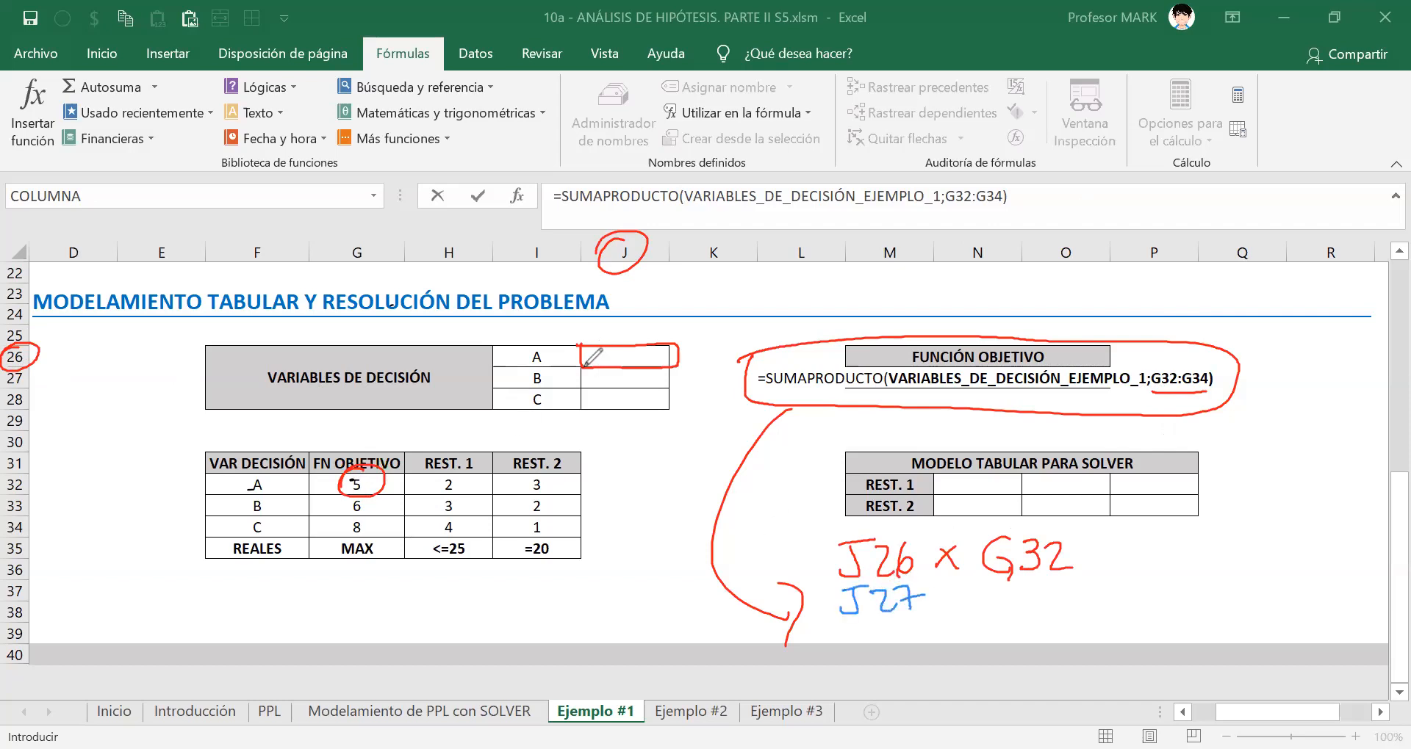
mouse_move(585, 366)
left_mouse_down()
mouse_move(676, 365)
mouse_move(583, 368)
left_mouse_up()
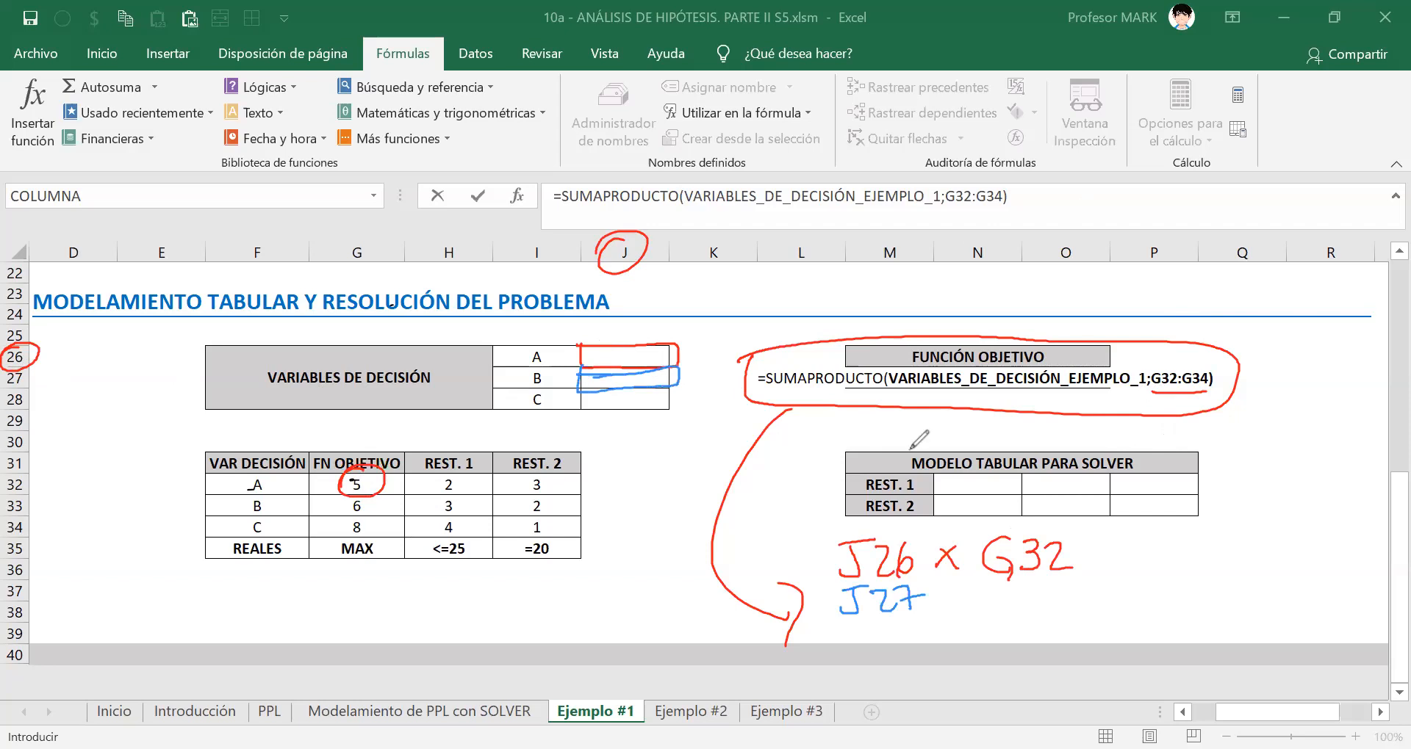
left_click_drag(948, 586, 964, 605)
left_click_drag(964, 588, 947, 605)
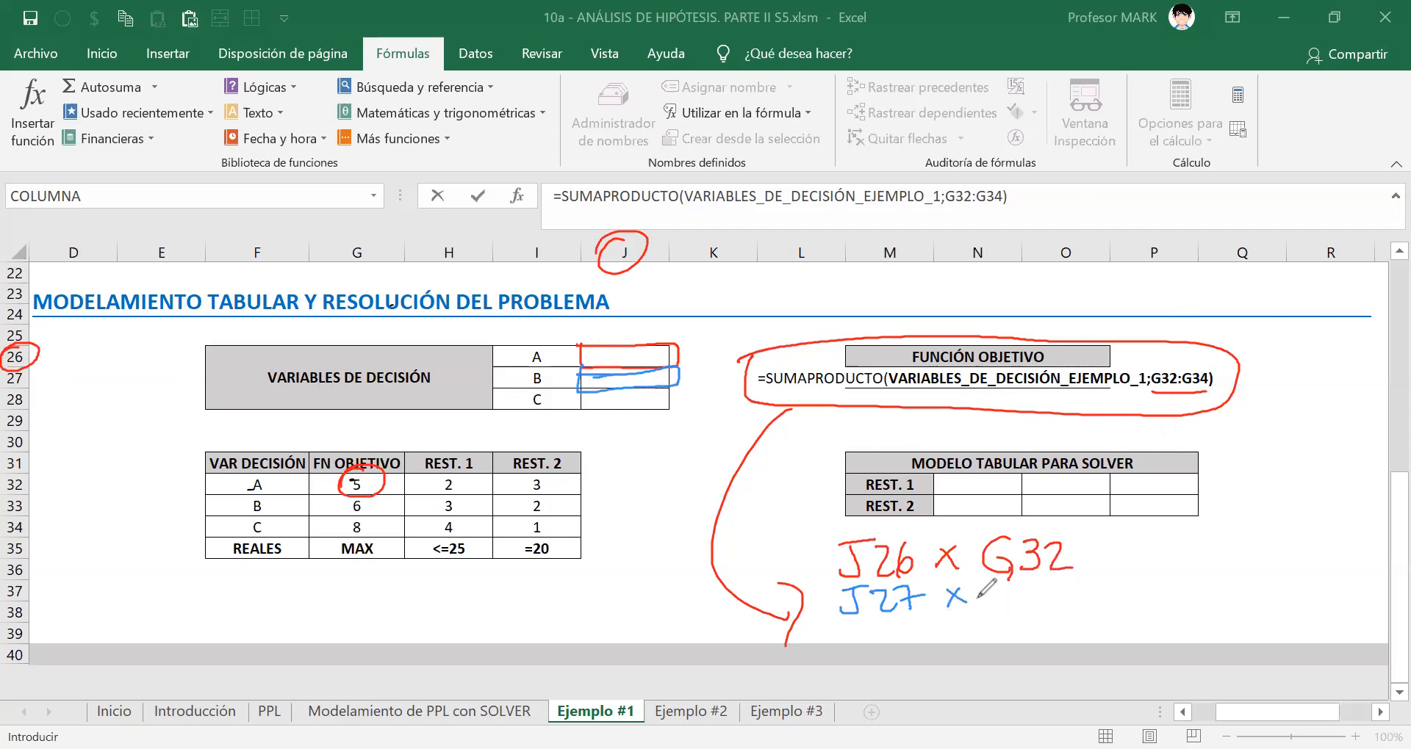
left_click(1176, 361)
left_click_drag(363, 492, 370, 502)
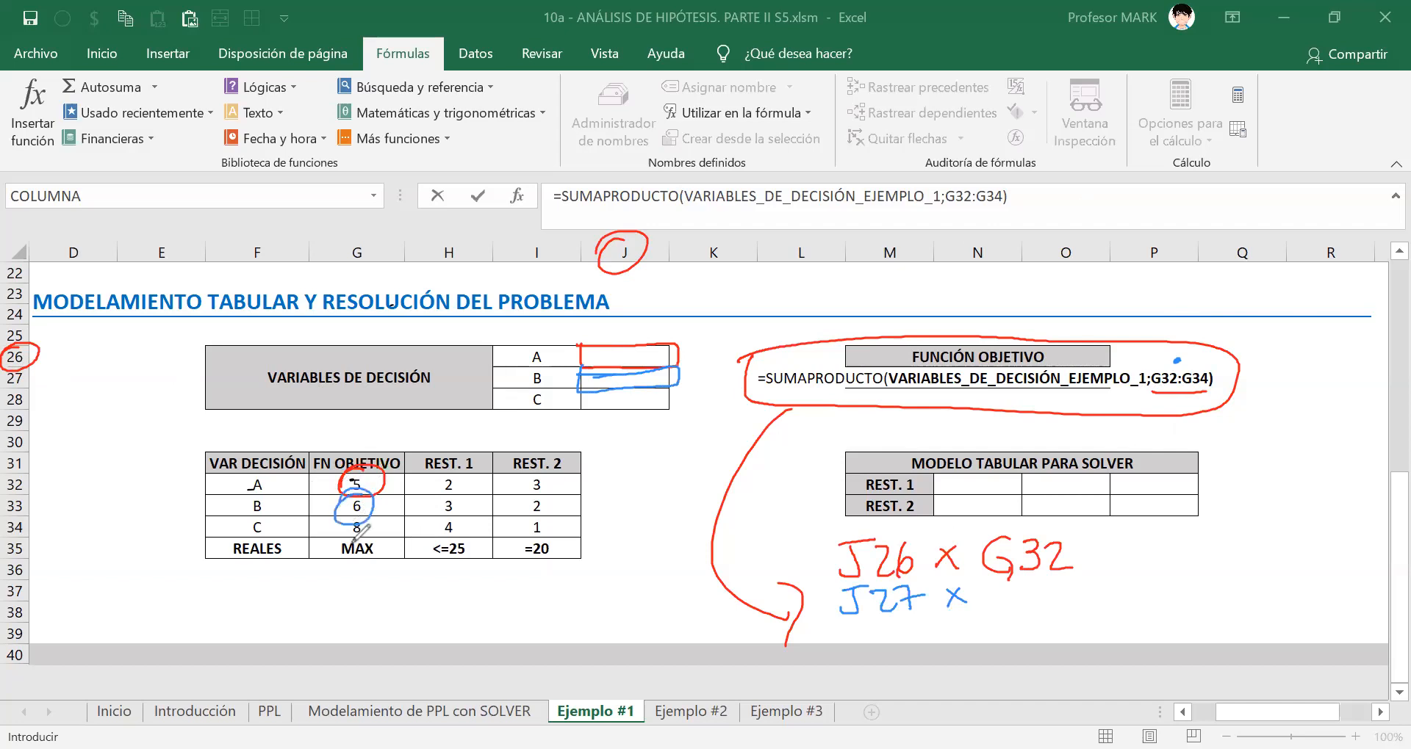
mouse_move(1014, 586)
left_mouse_down()
mouse_move(1017, 607)
mouse_move(1004, 599)
mouse_move(1046, 609)
left_mouse_up()
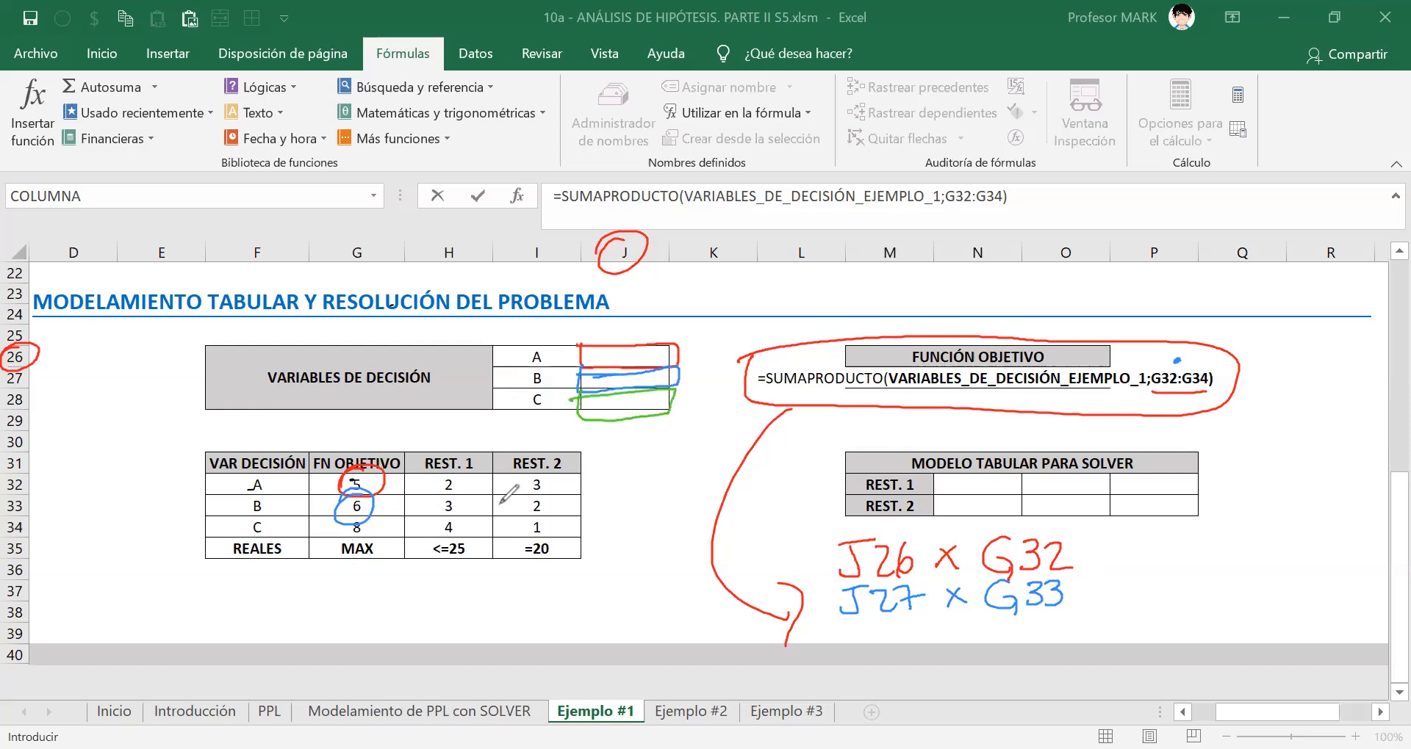
Write J28 x G34 in green under the second product.
mouse_move(854, 640)
left_mouse_down()
mouse_move(842, 623)
mouse_move(880, 644)
mouse_move(900, 622)
mouse_move(964, 641)
left_mouse_up()
left_click_drag(964, 618, 944, 641)
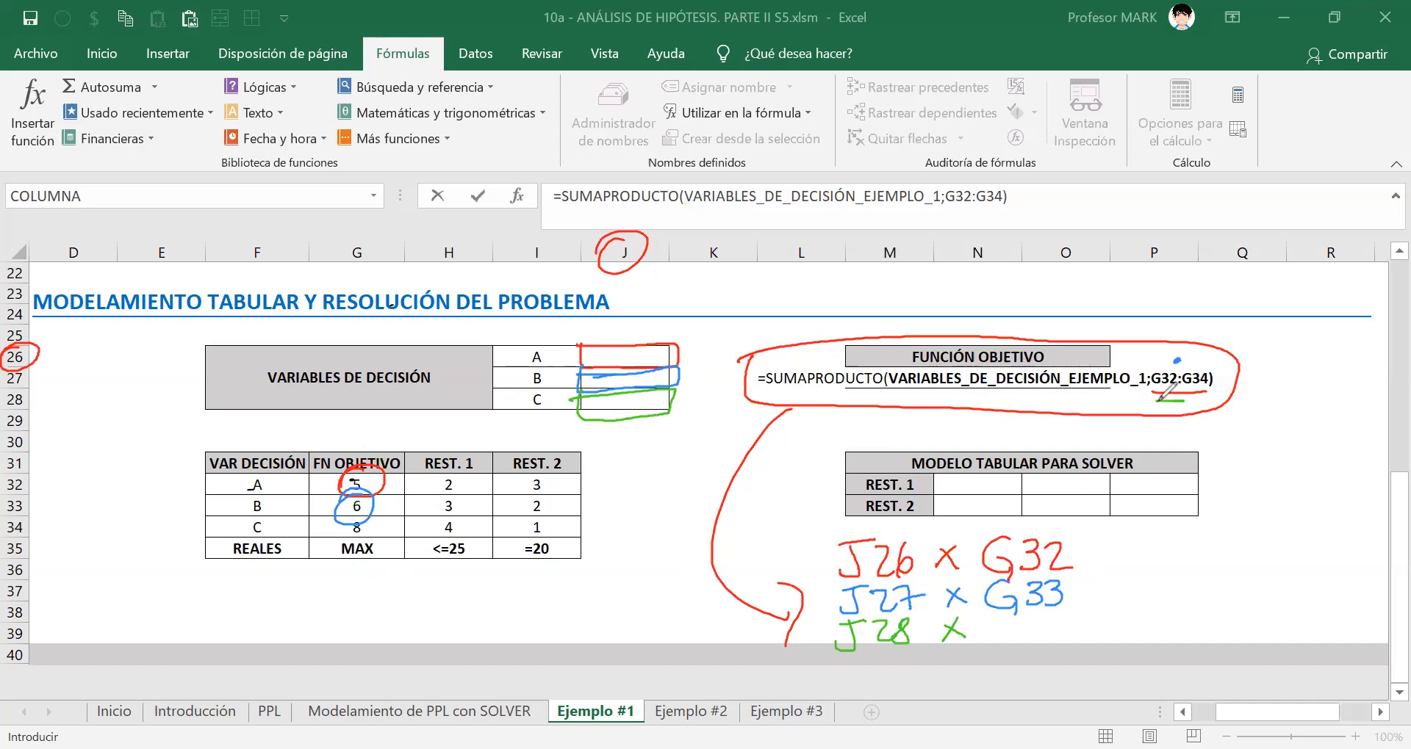
mouse_move(1008, 617)
left_mouse_down()
mouse_move(1000, 634)
mouse_move(1023, 641)
mouse_move(1067, 629)
left_mouse_up()
left_click_drag(1058, 616, 1053, 643)
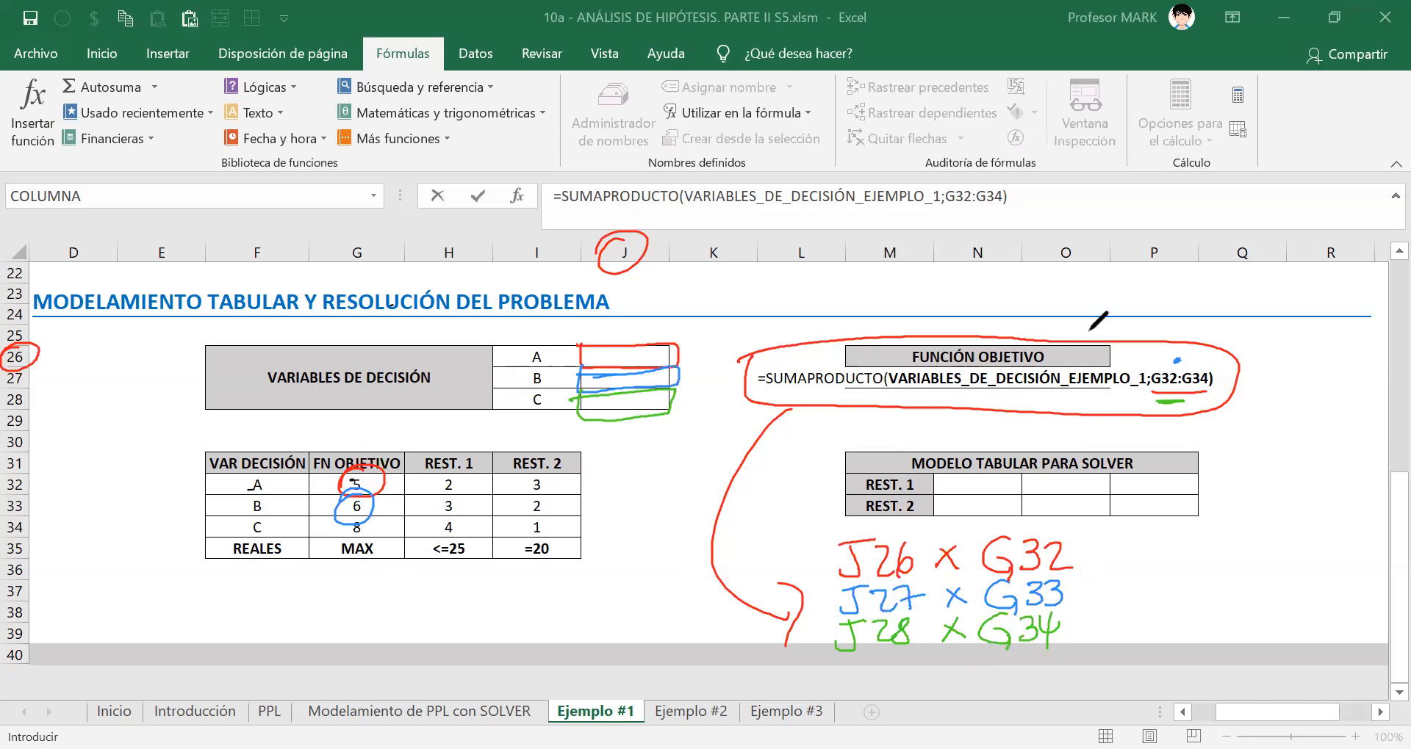
Bracket the three products in red with an underlined "+" in quotation marks, then underline and highlight the SUMAPRODUCTO formula.
mouse_move(1102, 537)
left_mouse_down()
mouse_move(1119, 578)
mouse_move(1097, 645)
left_mouse_up()
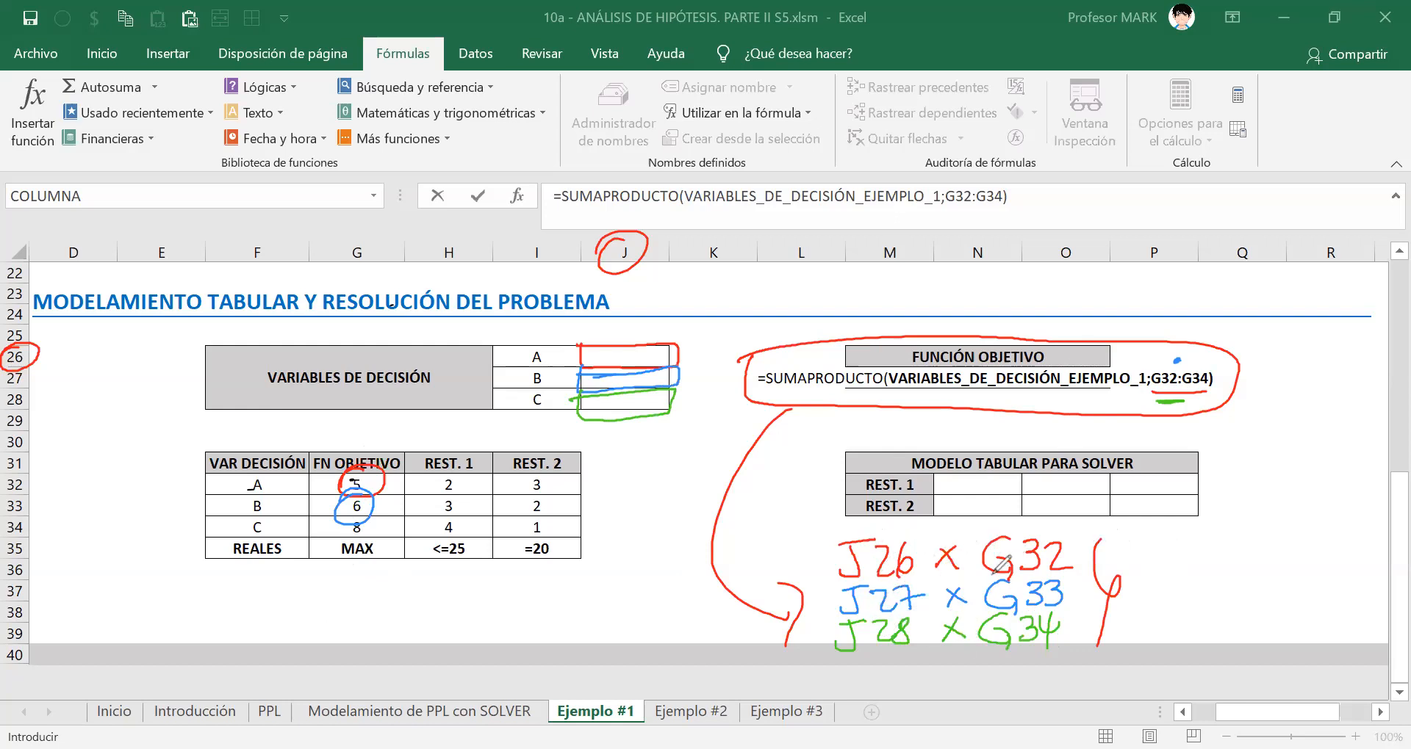
mouse_move(1161, 558)
left_mouse_down()
mouse_move(1161, 591)
mouse_move(1174, 570)
mouse_move(1131, 550)
left_mouse_up()
left_click_drag(1135, 539, 1187, 542)
left_click_drag(1188, 550, 1201, 541)
left_click_drag(1136, 618, 1193, 623)
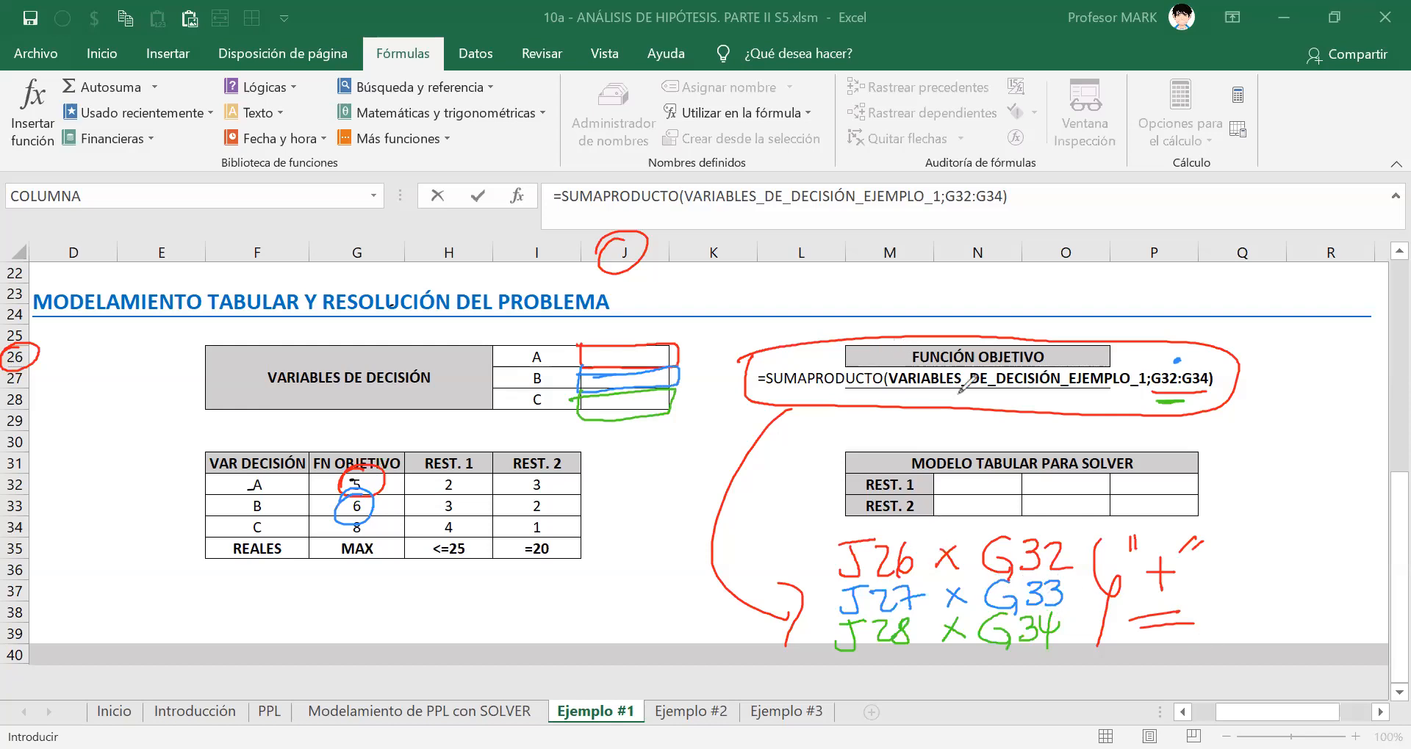
left_click_drag(823, 402, 893, 409)
left_click_drag(760, 378, 1214, 379)
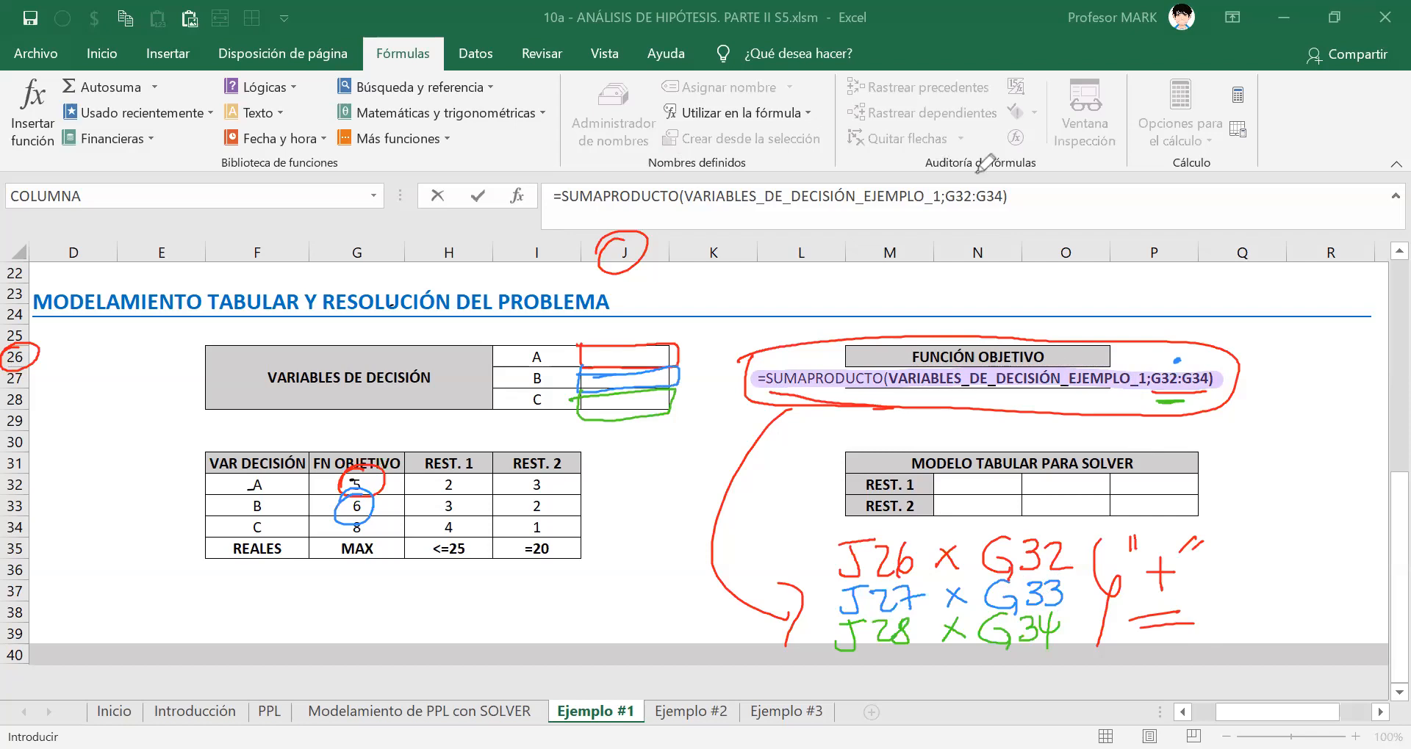
Clear all the annotations and enter the SUMAPRODUCTO formula in the Z= cell.
key("Escape")
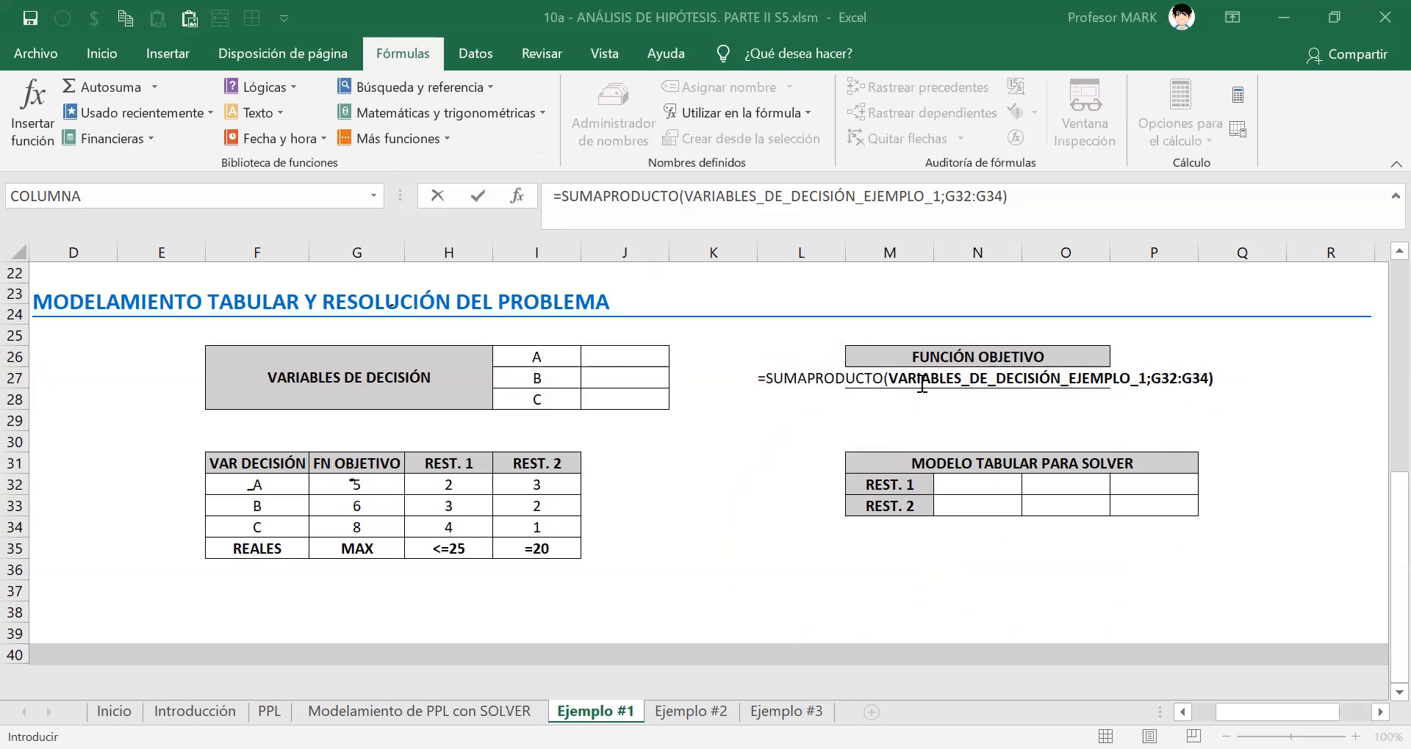
key("Return")
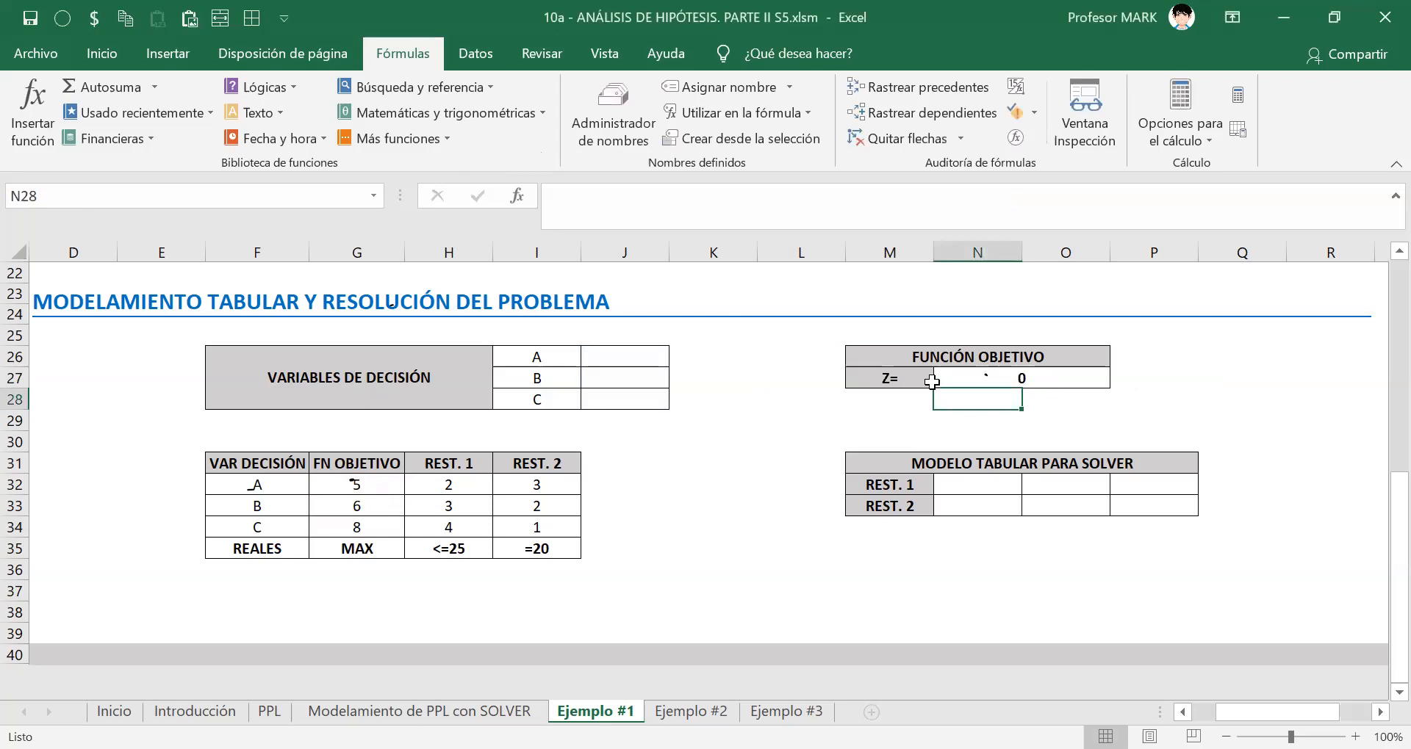
left_click(1278, 303)
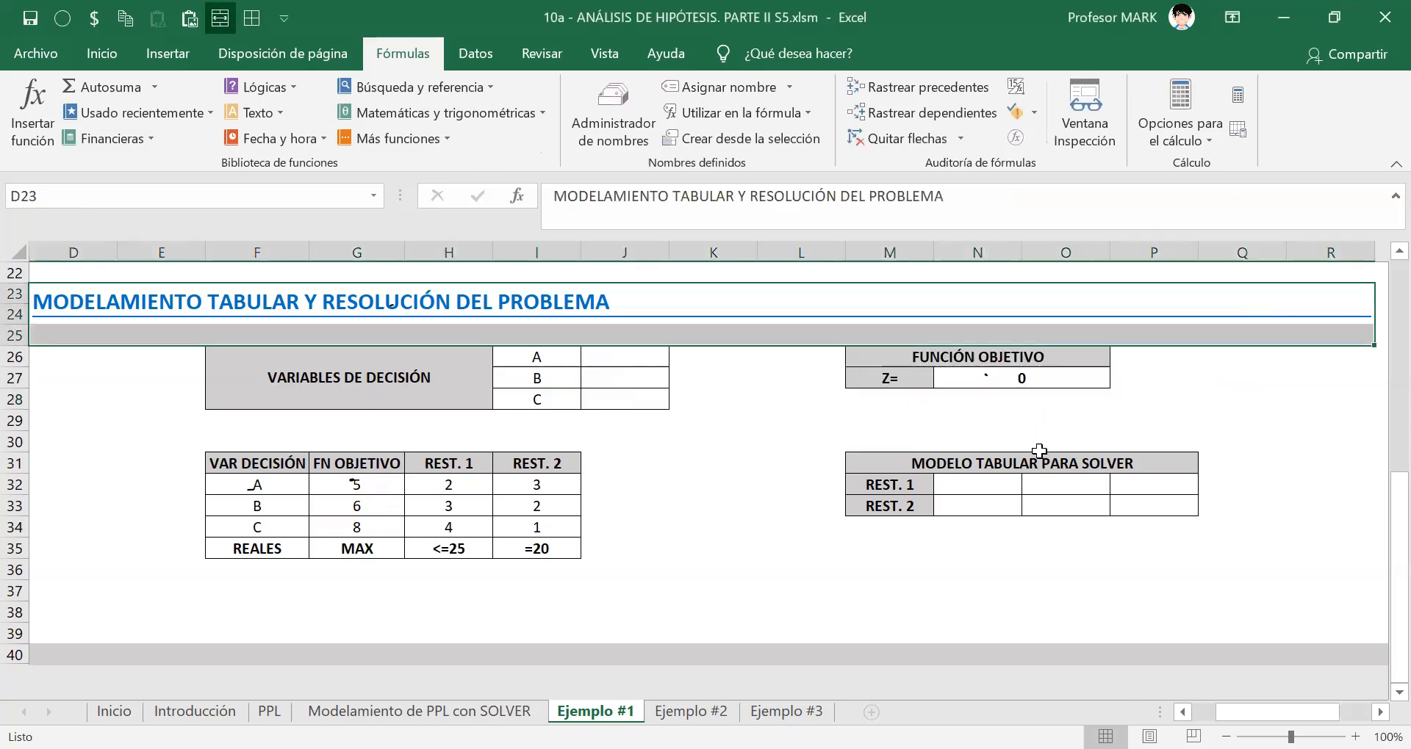
Review the SUMAPRODUCTO formula in the Z= cell, highlighting its full text without changing it.
left_click(1011, 482)
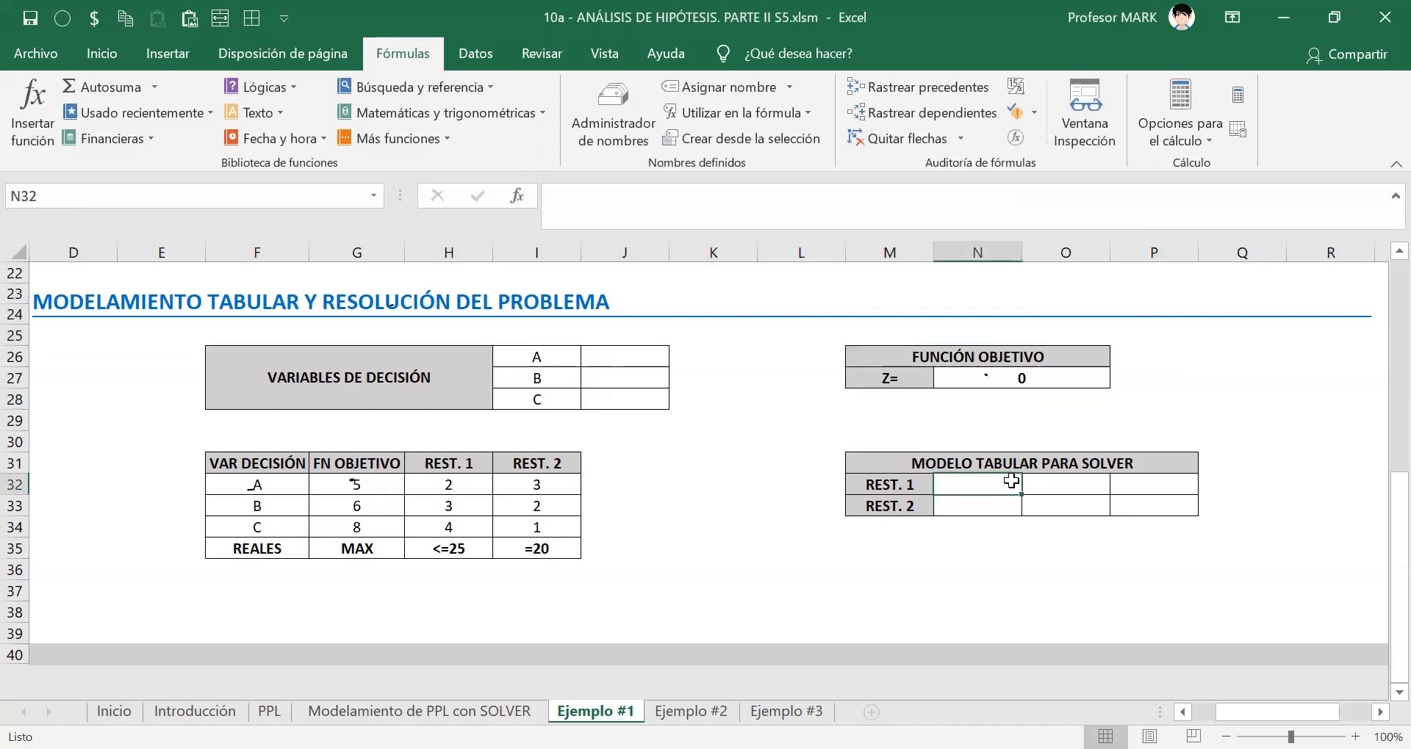
key("Up")
key("Up")
key("Up")
key("Up")
key("Up")
key("F2")
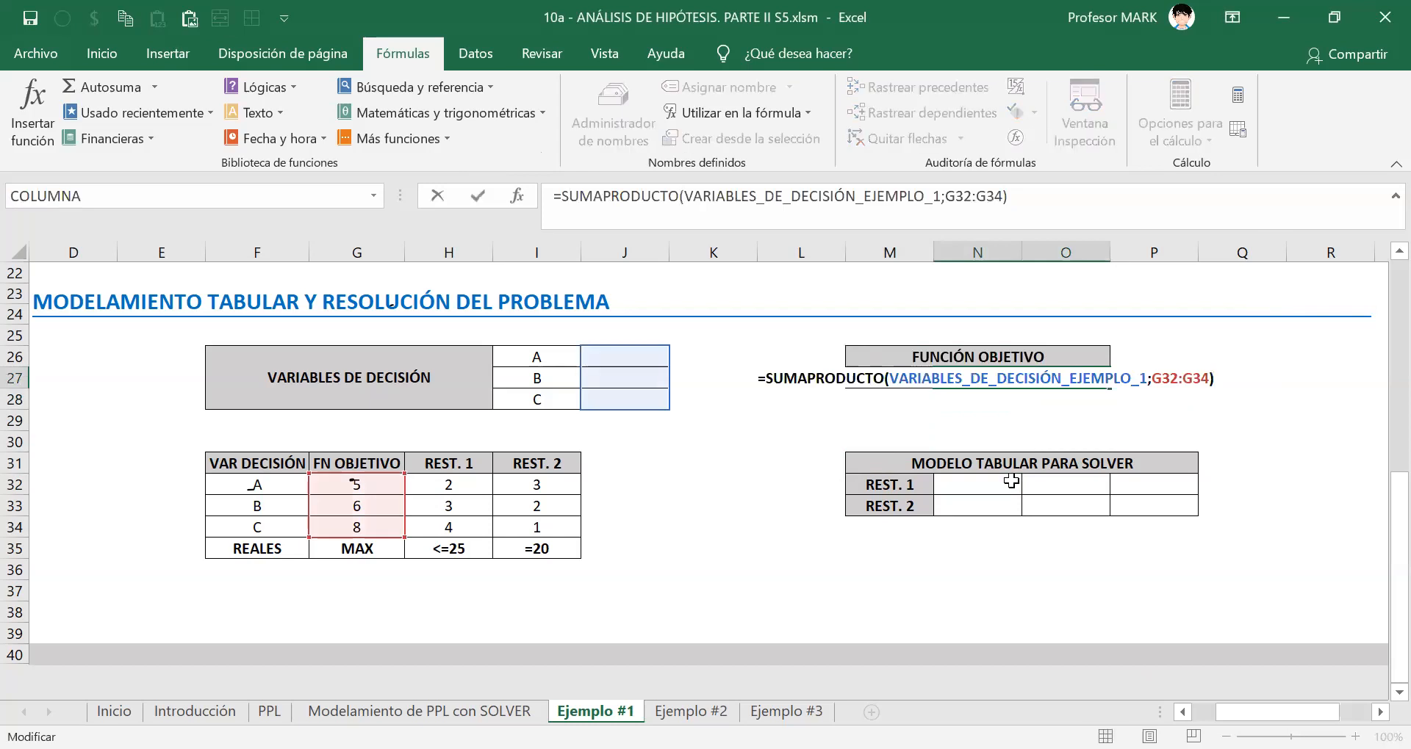
key("shift+Left")
key("shift+Left")
key("shift+Left")
key("shift+Left")
key("shift+Left")
key("shift+Left")
key("shift+Left")
key("shift+Left")
key("shift+Left")
key("shift+Left")
key("shift+Left")
key("shift+Left")
key("shift+Left")
key("shift+Left")
key("shift+Left")
key("shift+Left")
key("shift+Left")
key("shift+Left")
key("shift+Left")
key("shift+Left")
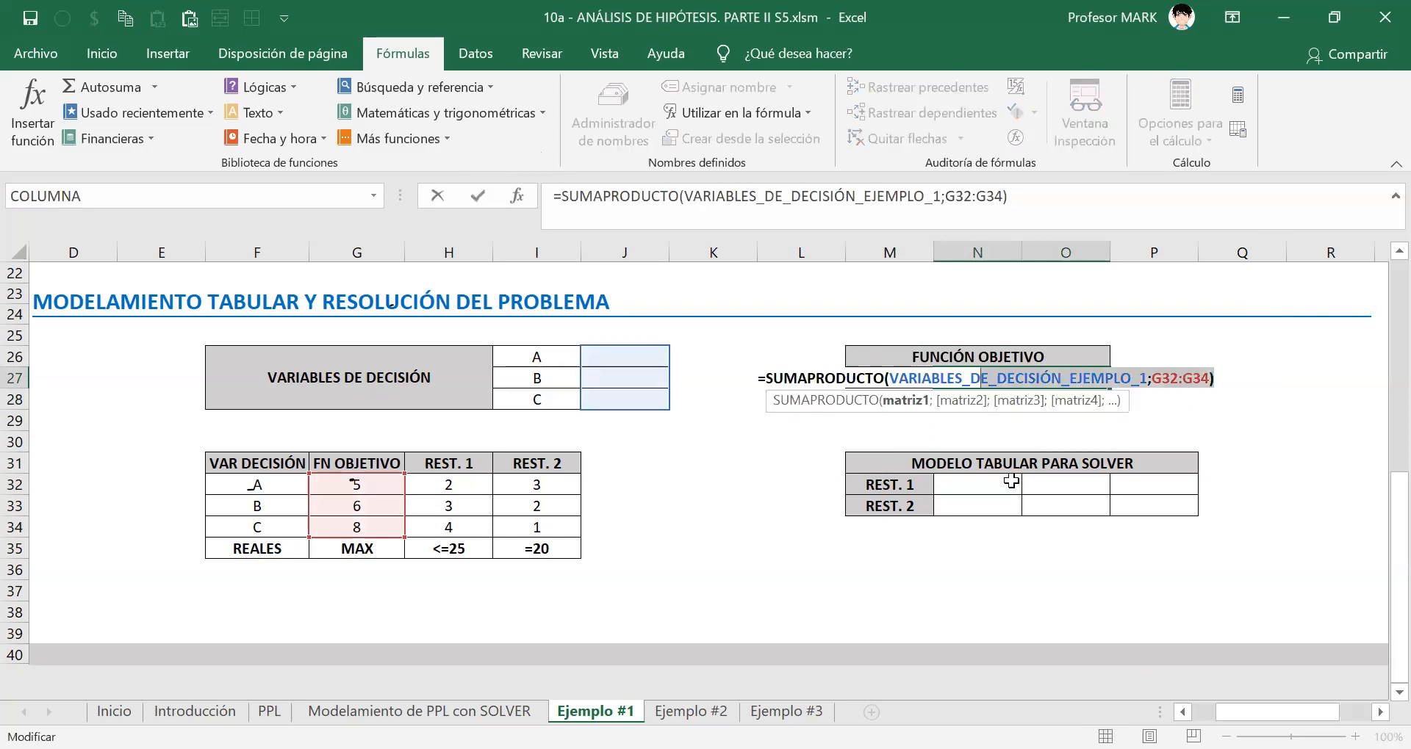
key("shift+Home")
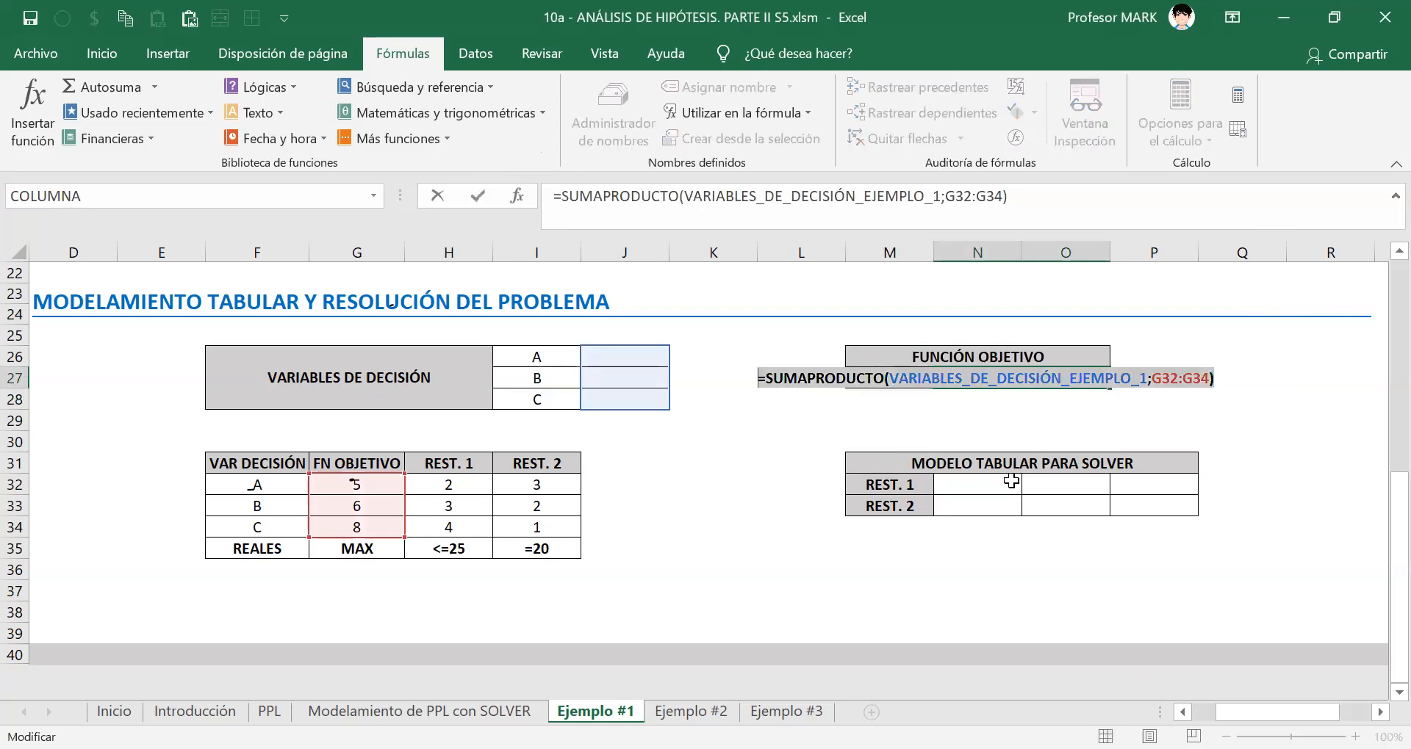
key("Return")
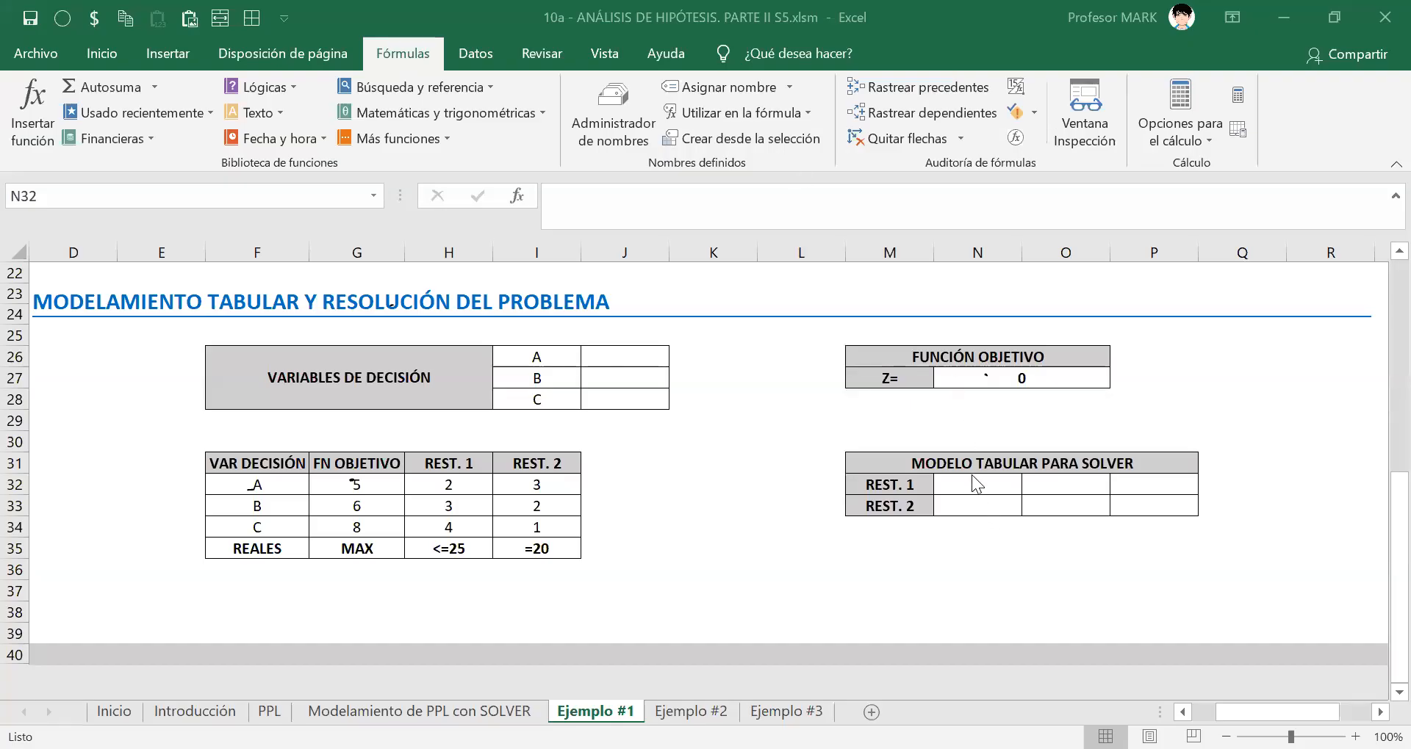
Point out the restriction data in H32:I35, the Solver table cells N32:P33 and the Z= formula by selecting them.
left_click(970, 482)
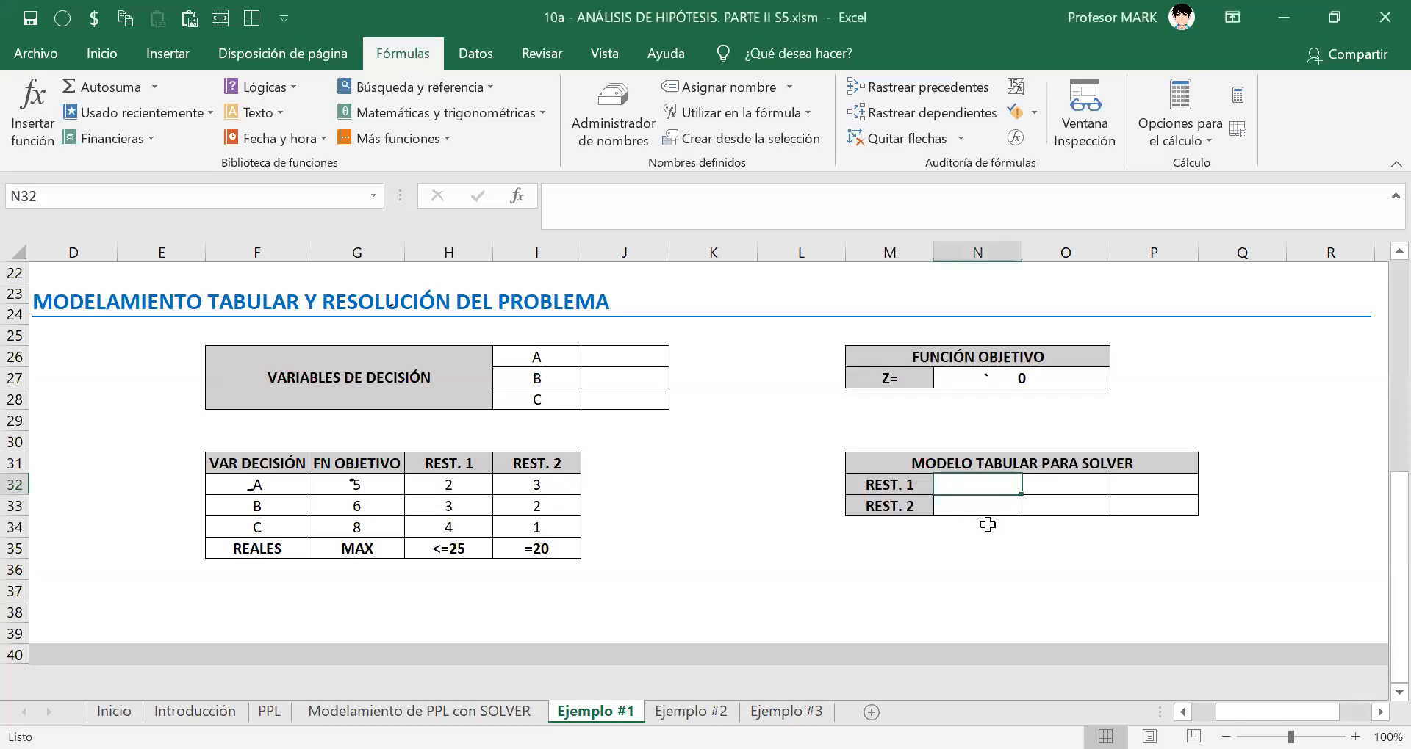
left_click_drag(470, 482, 514, 553)
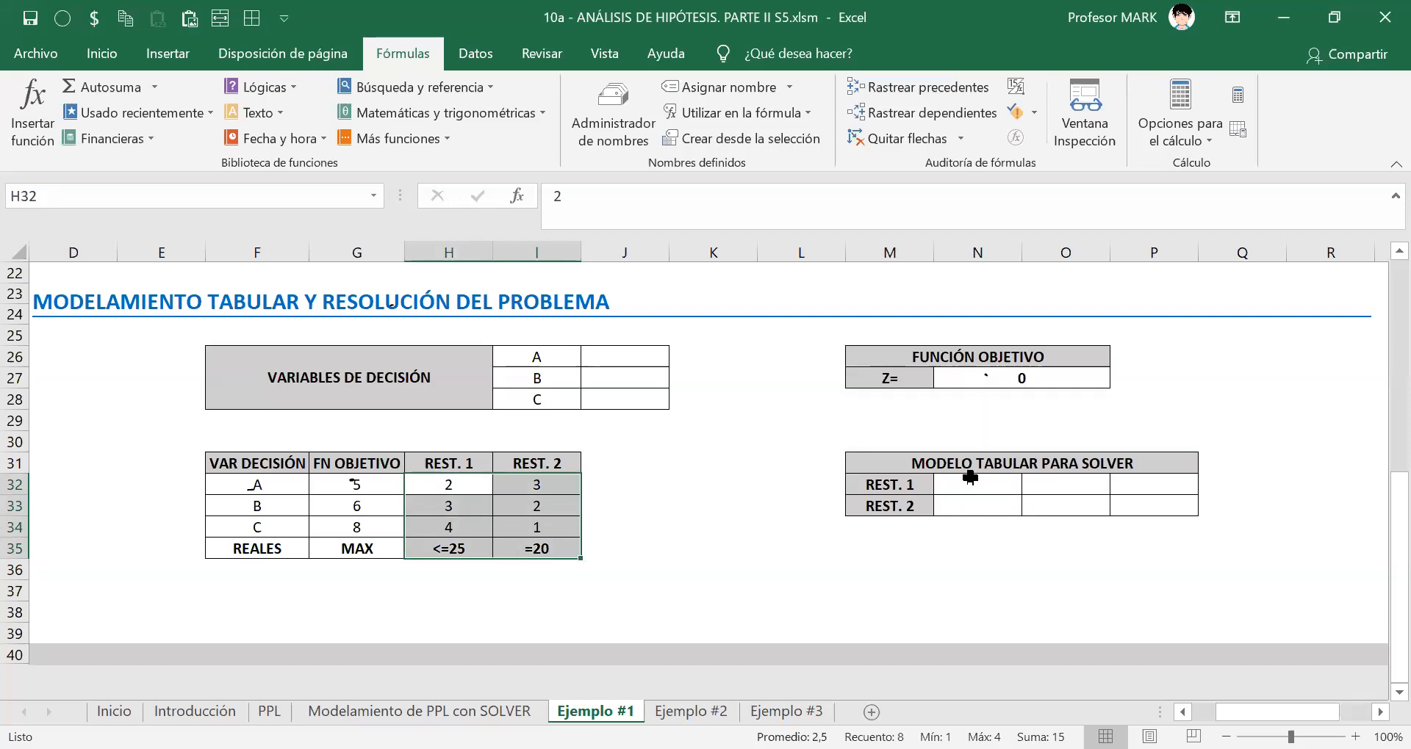
left_click_drag(961, 485, 1128, 505)
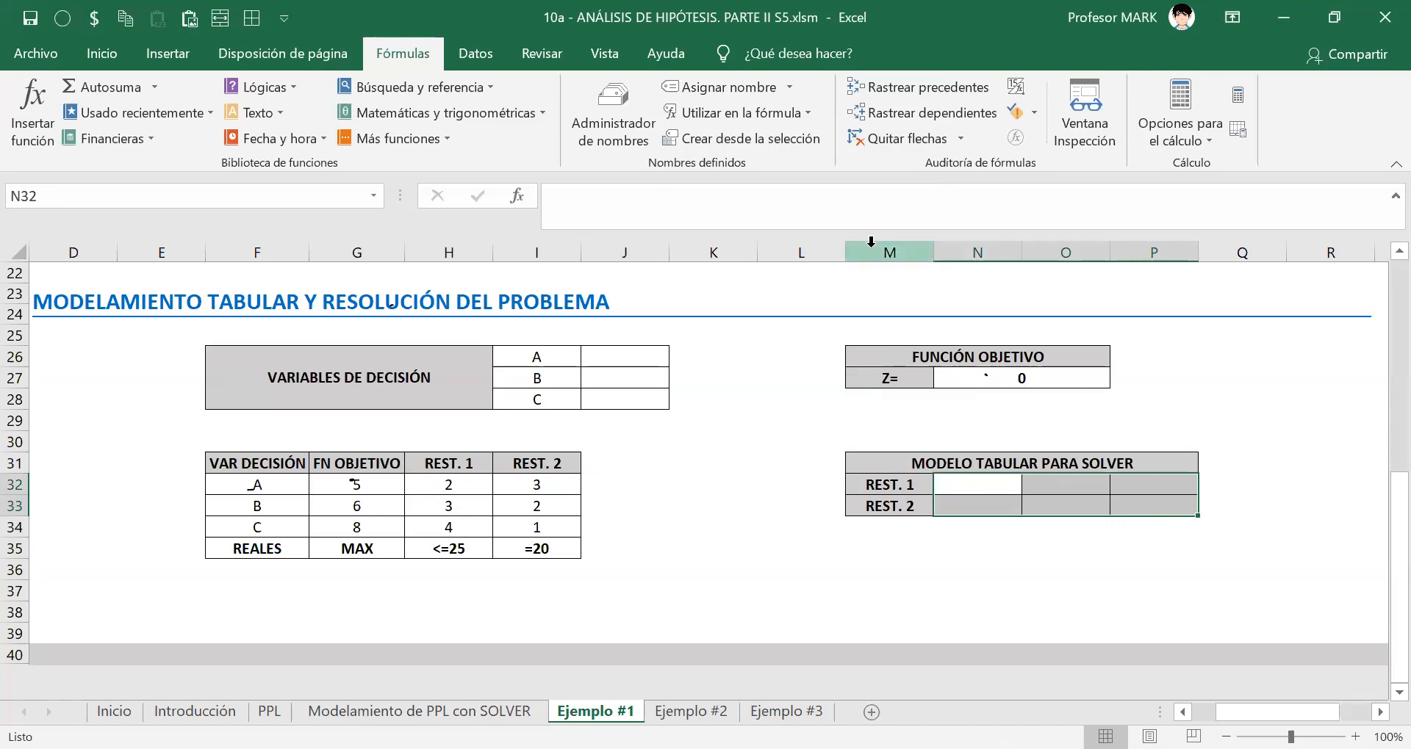
left_click(951, 481)
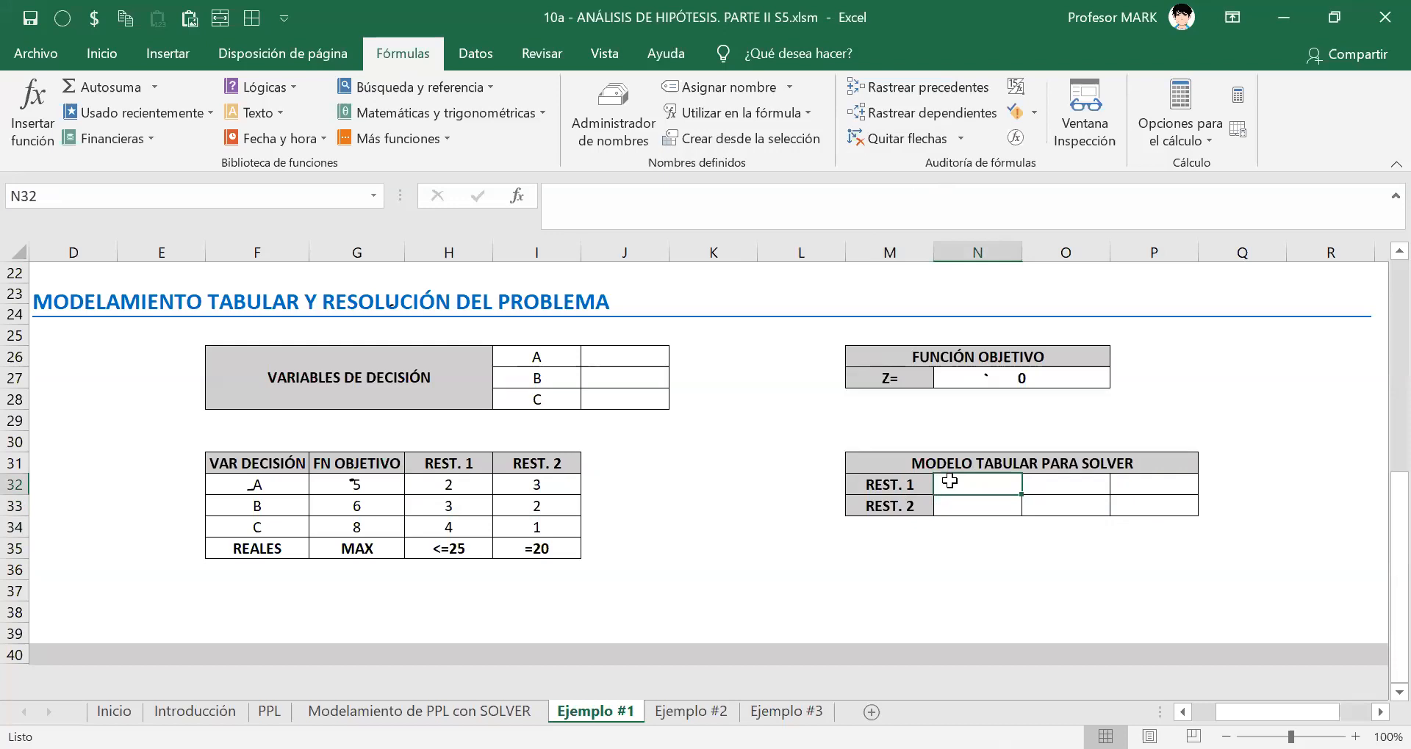
left_click(981, 378)
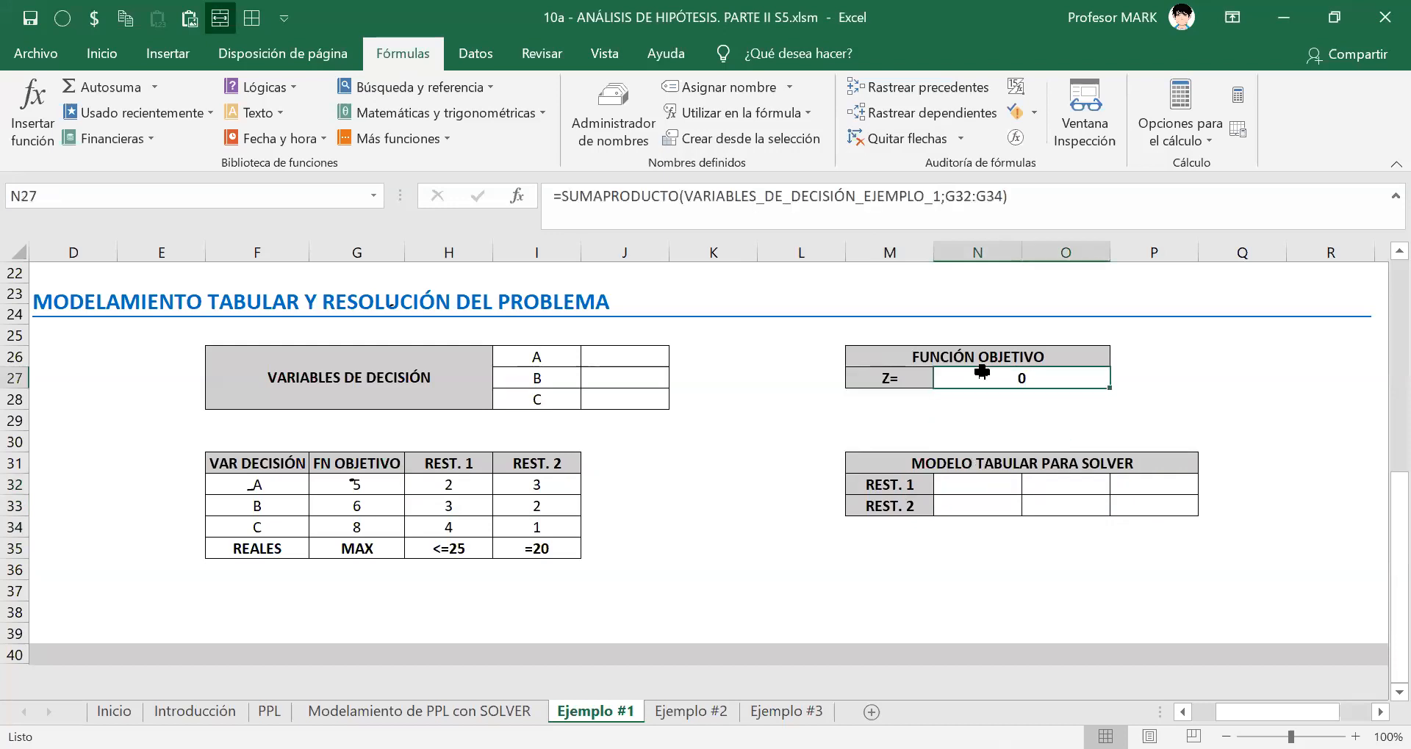
left_click_drag(956, 487, 959, 503)
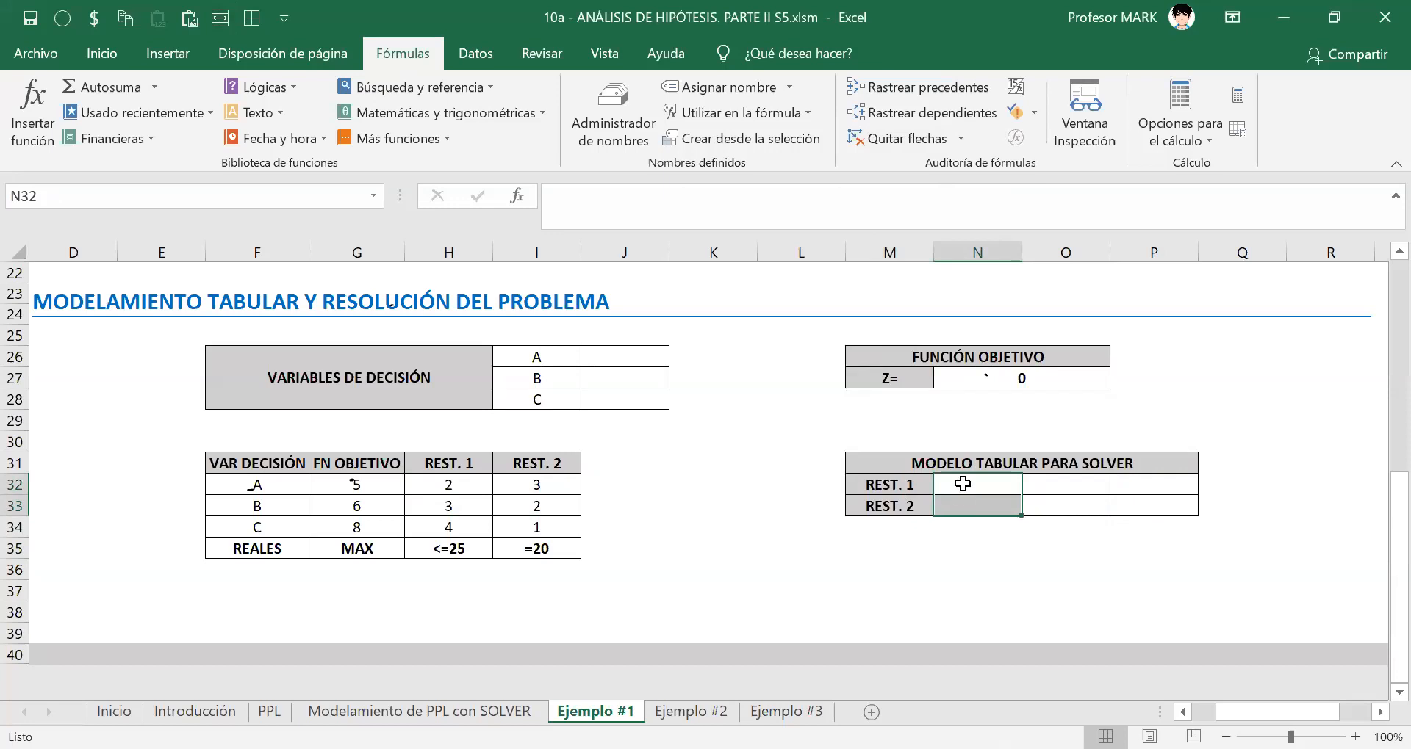
Enter =SUMAPRODUCTO(VARIABLES_DE_DECISIÓN_EJEMPLO_1;H32:H34) in N32 for REST. 1.
left_click(963, 484)
type("=S")
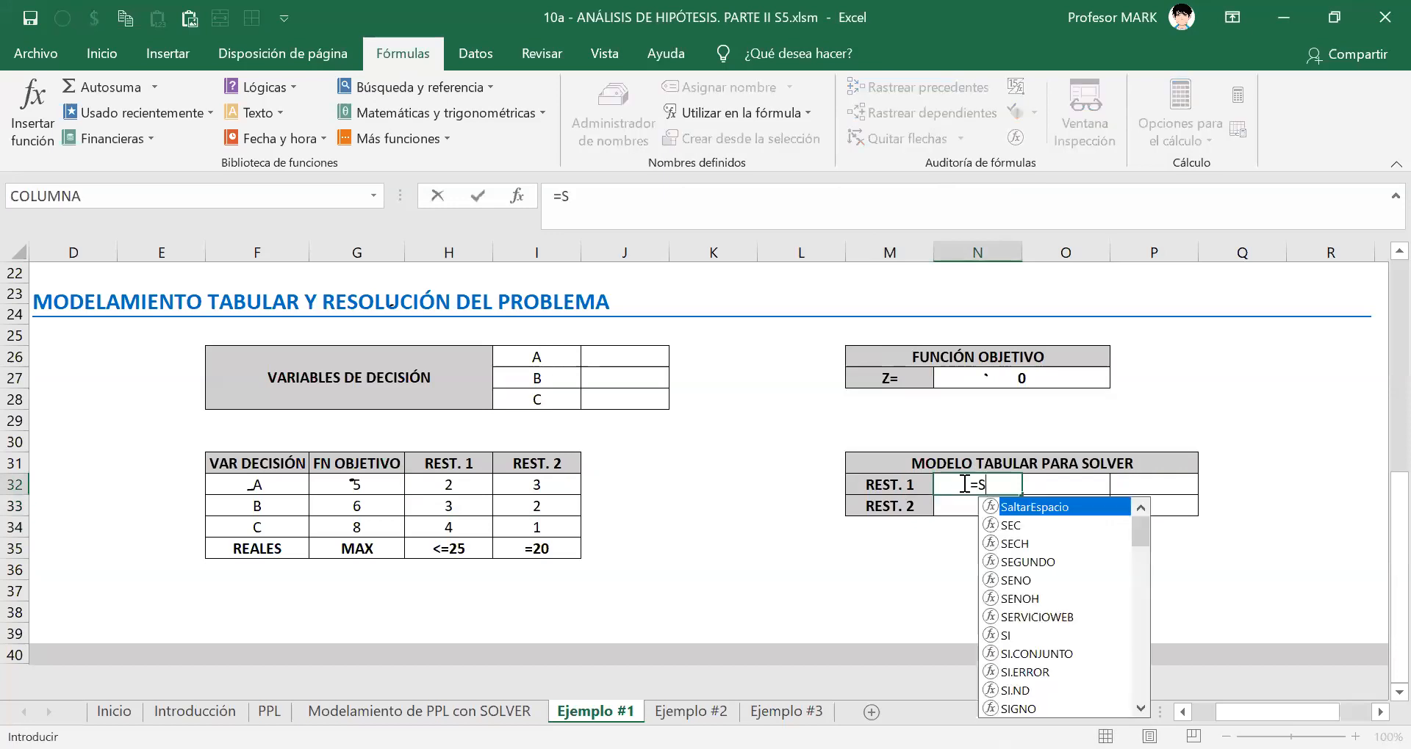
type("UMAPRO")
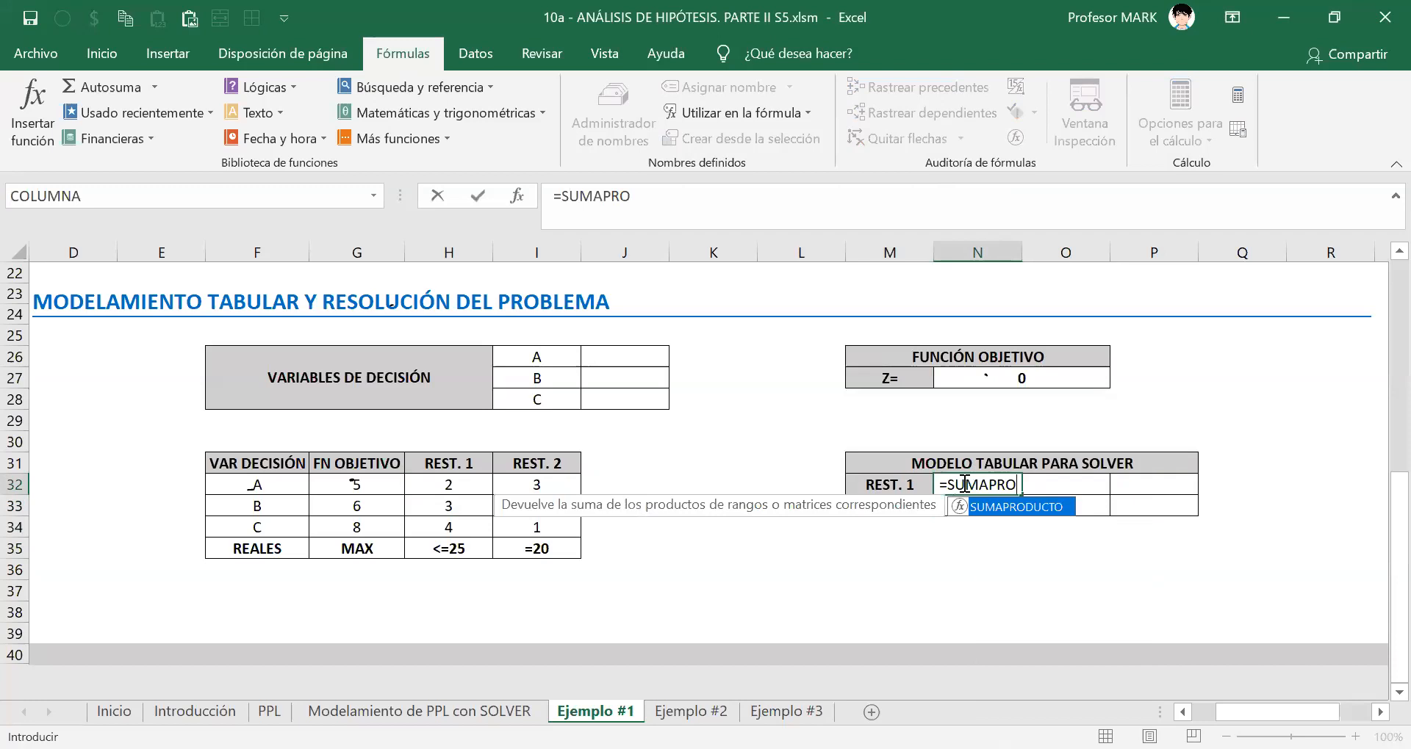
key("Tab")
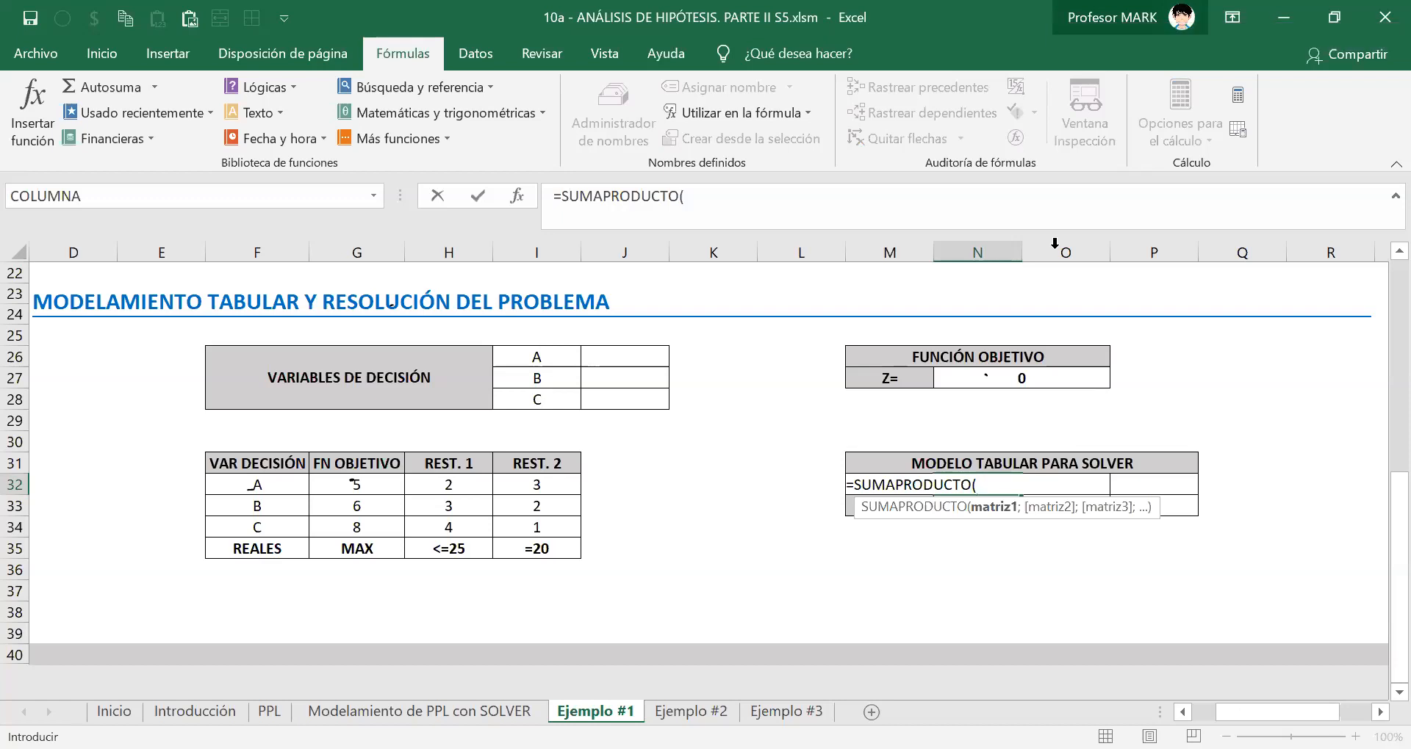
type("VARIA")
key("Tab")
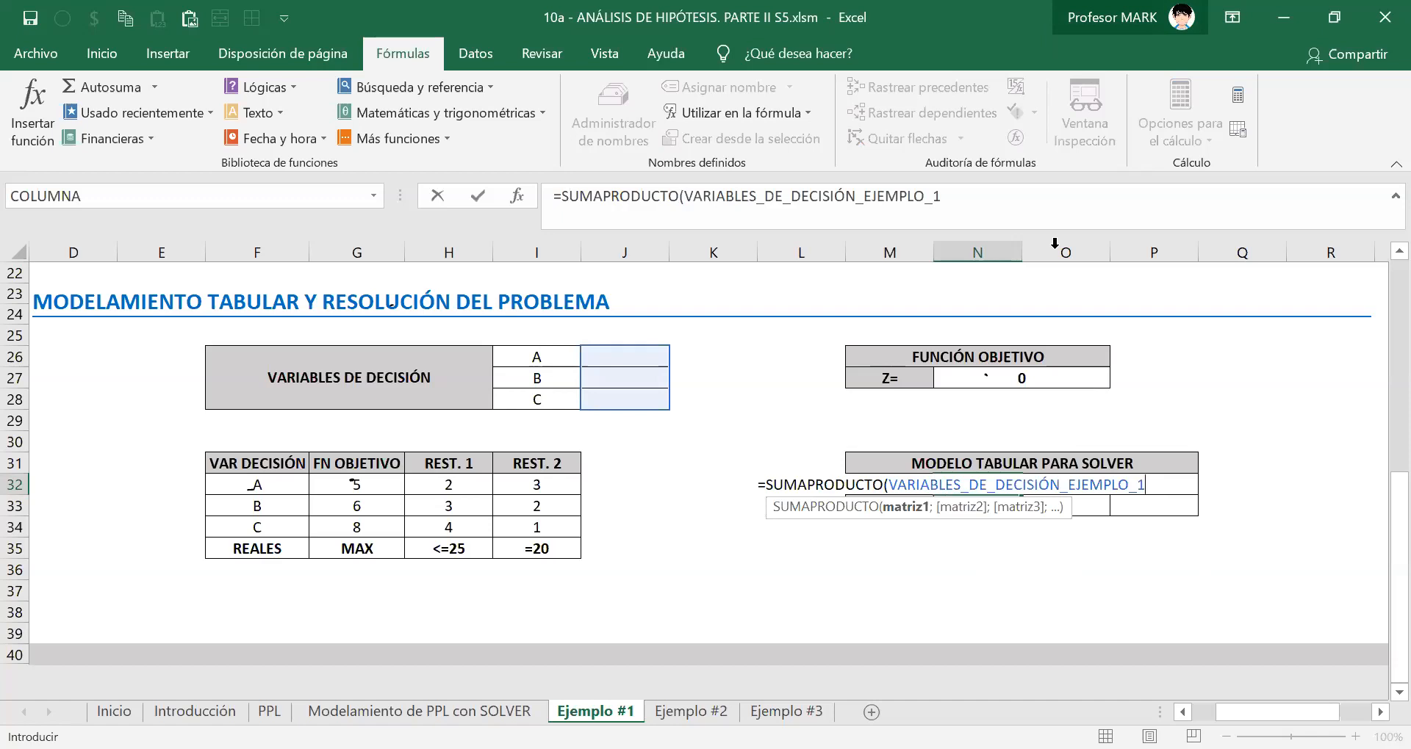
type(";")
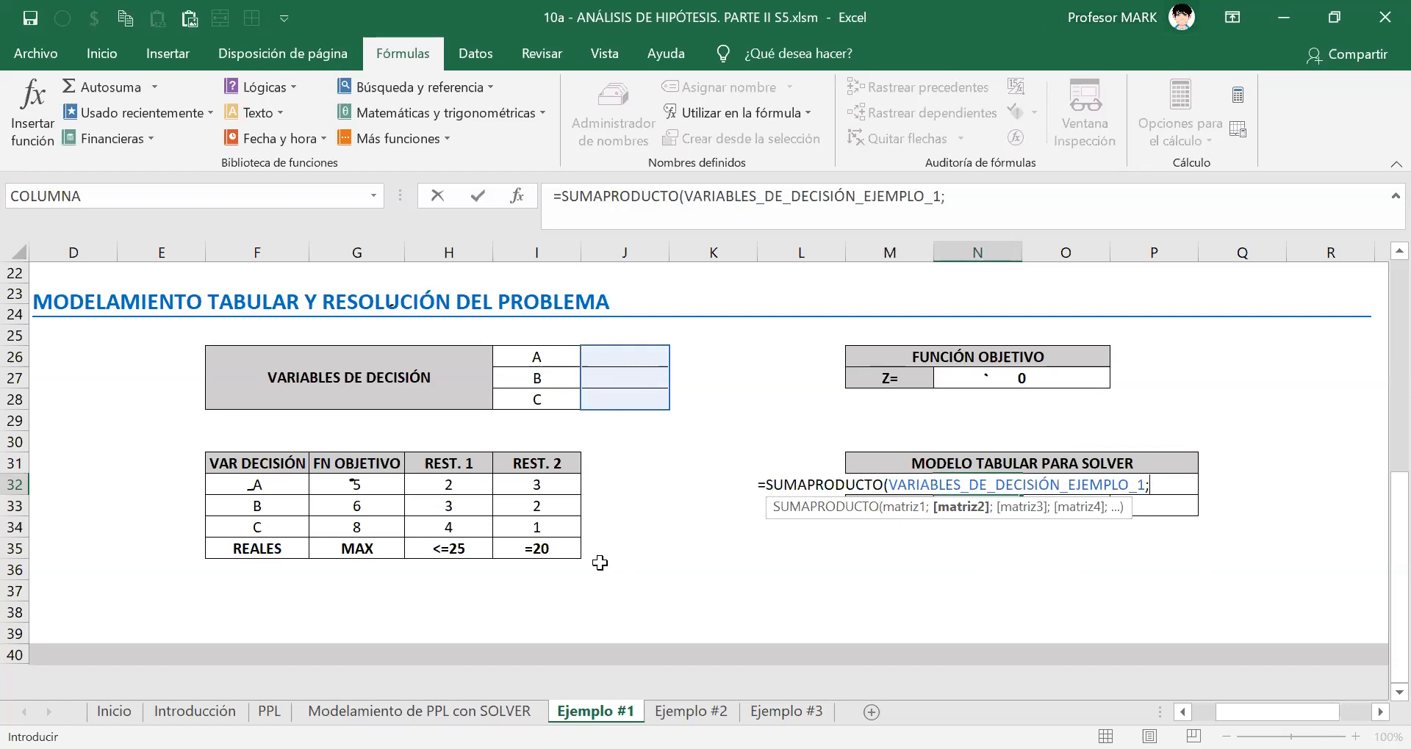
left_click(478, 491)
left_click_drag(479, 502, 479, 526)
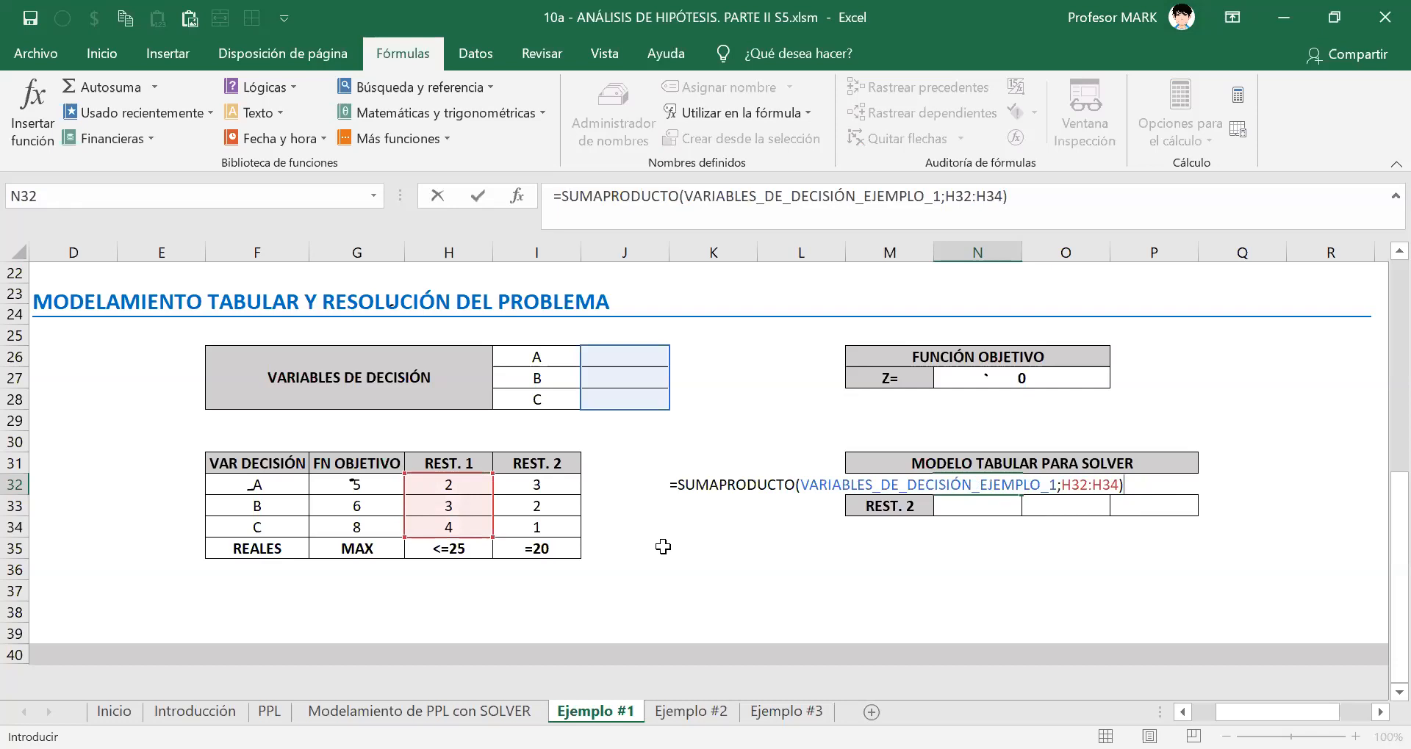
key("Return")
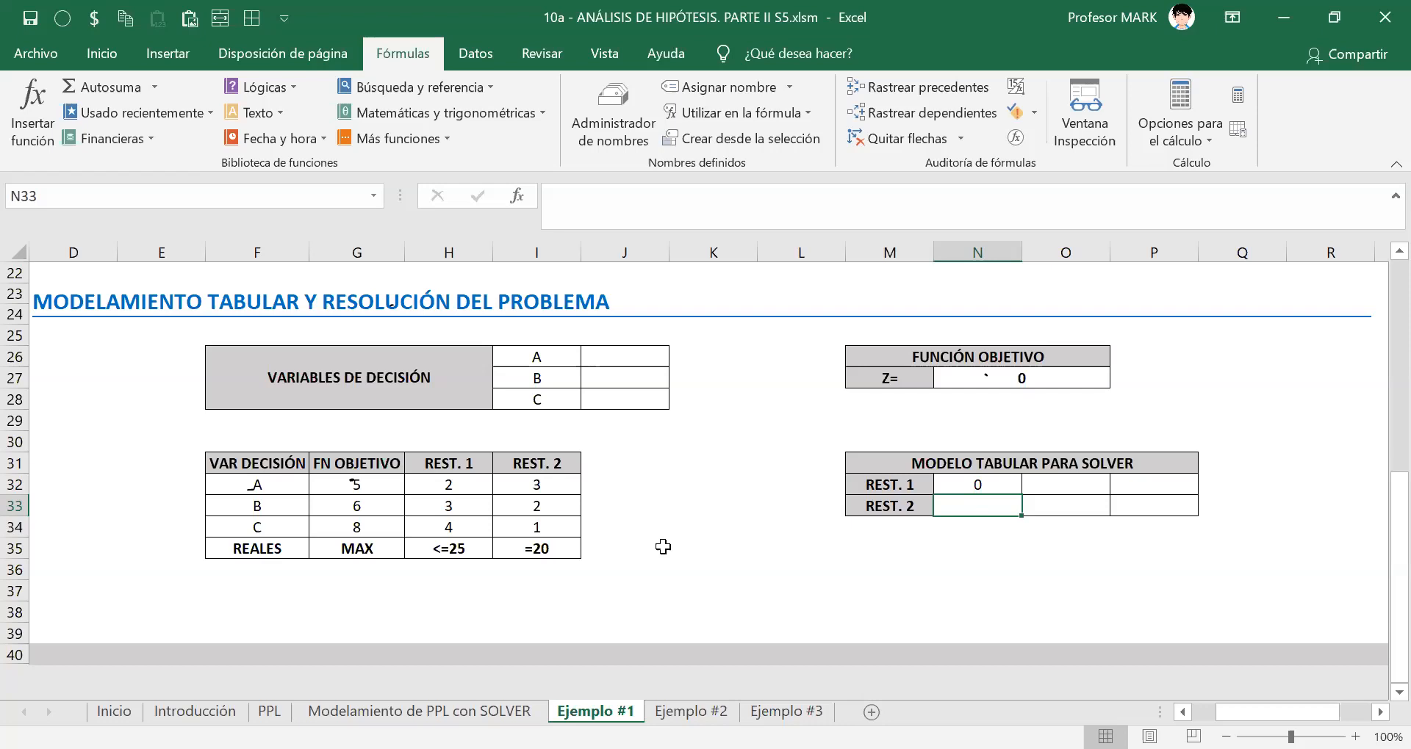
Enter =SUMAPRODUCTO(VARIABLES_DE_DECISIÓN_EJEMPLO_1;I32:I34) in N33 for REST. 2.
type("=s")
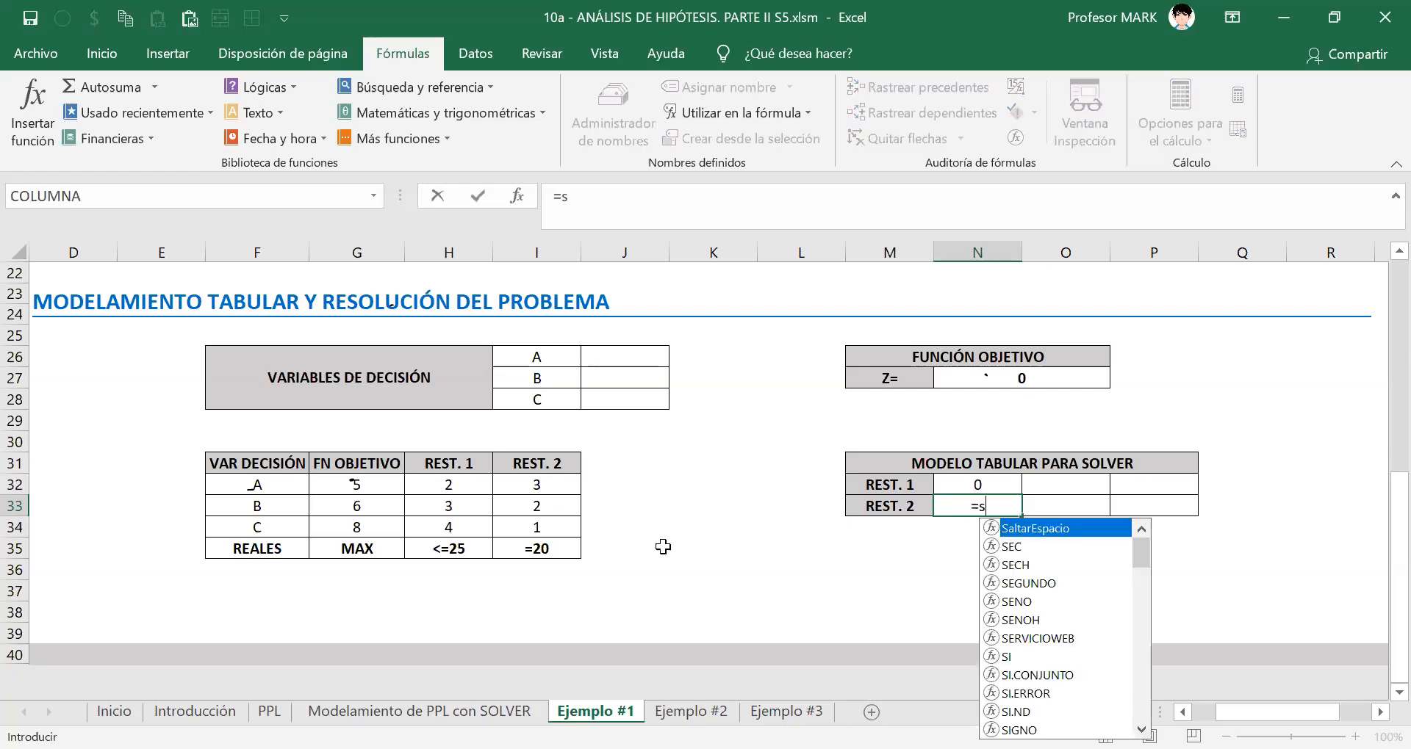
type("umap")
key("Tab")
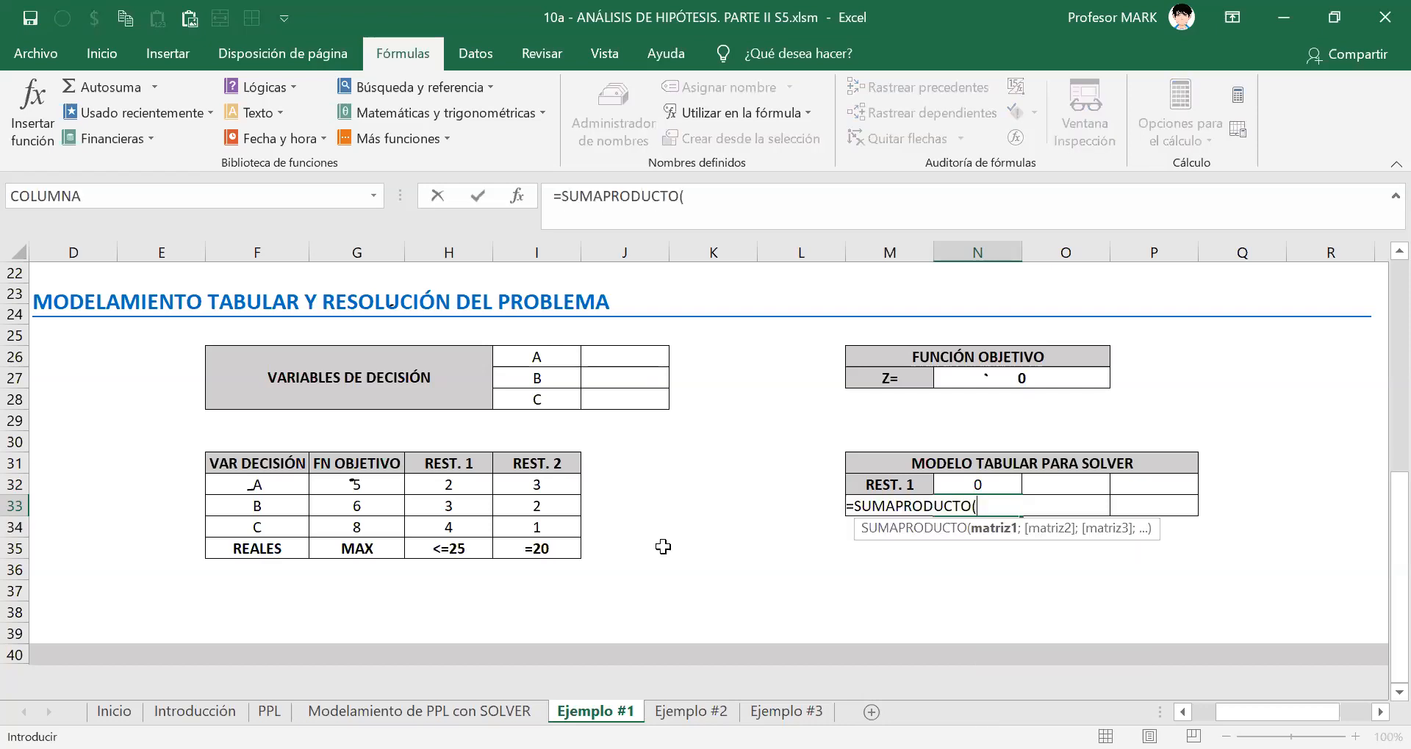
type("varia")
key("Down")
key("Tab")
type(";")
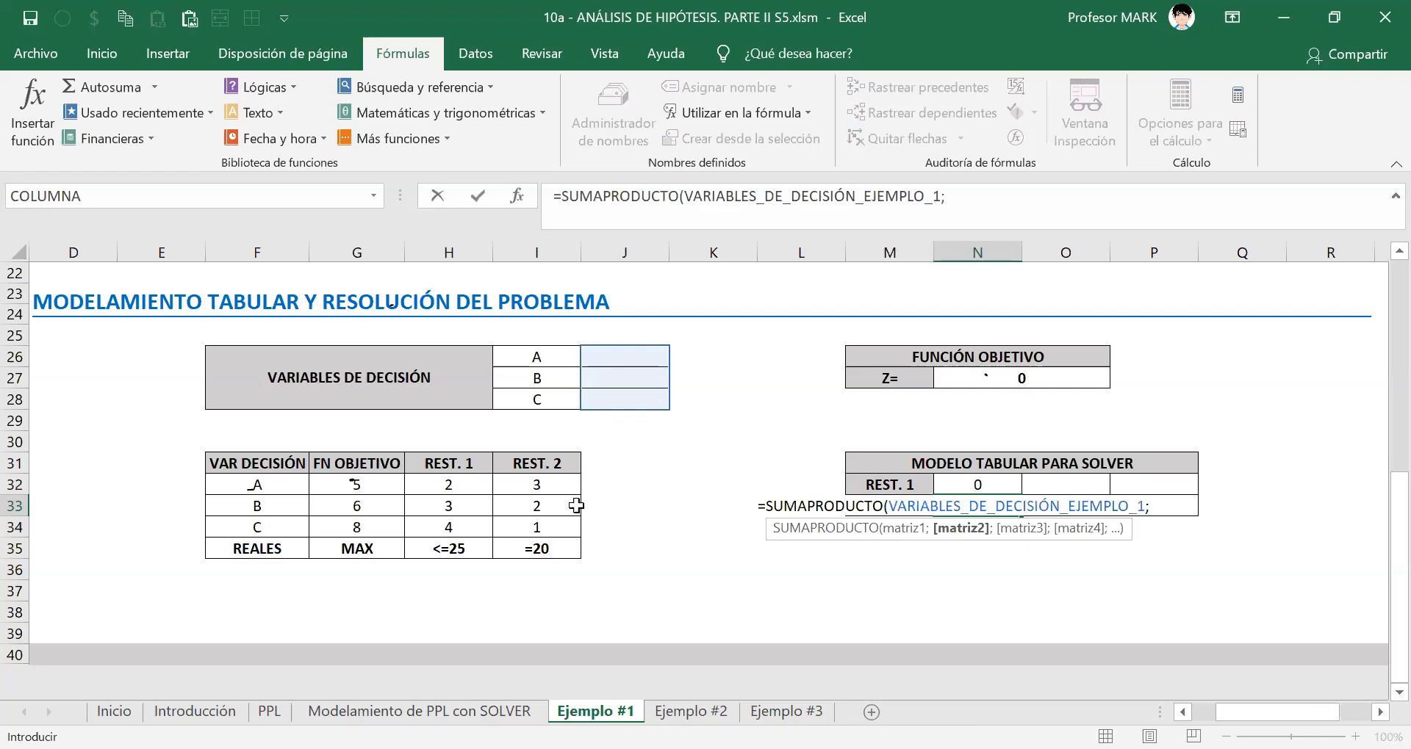
left_click(533, 490)
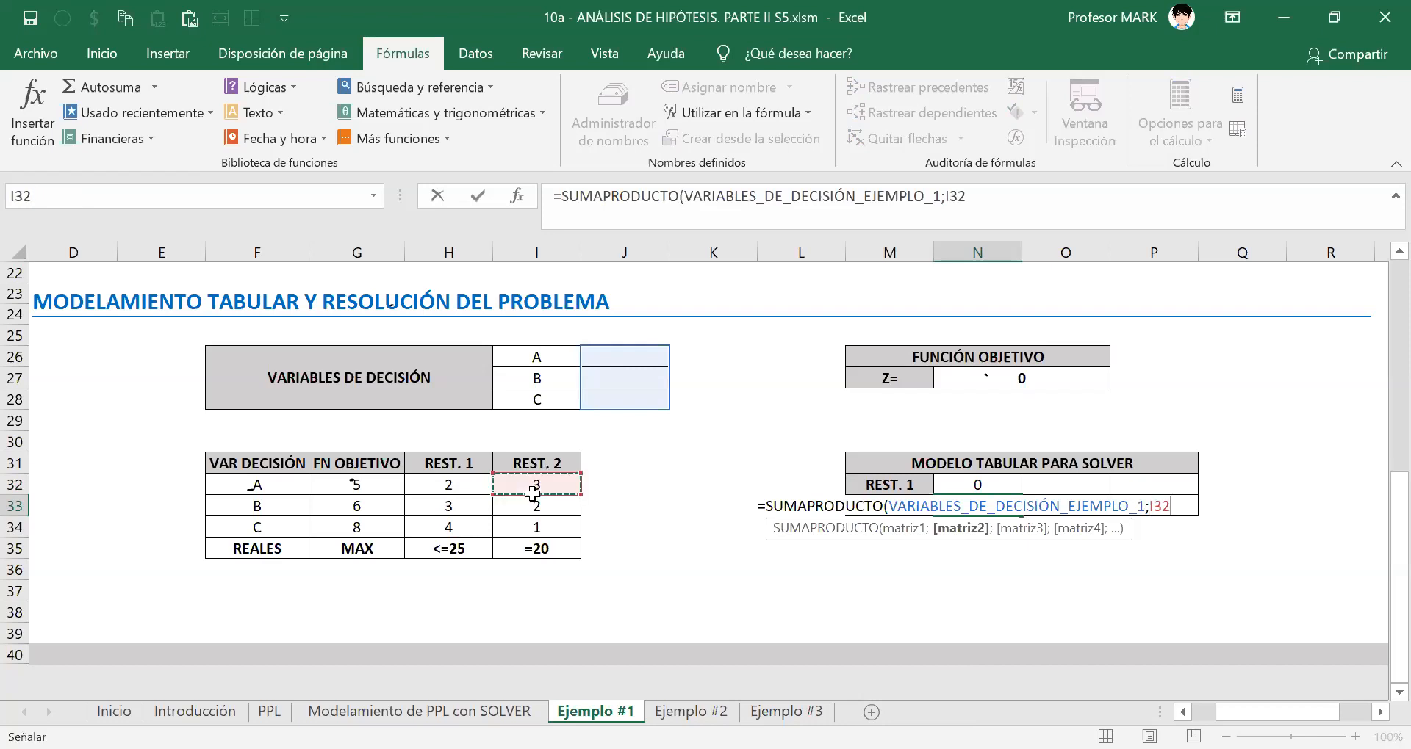
left_click_drag(533, 491, 535, 527)
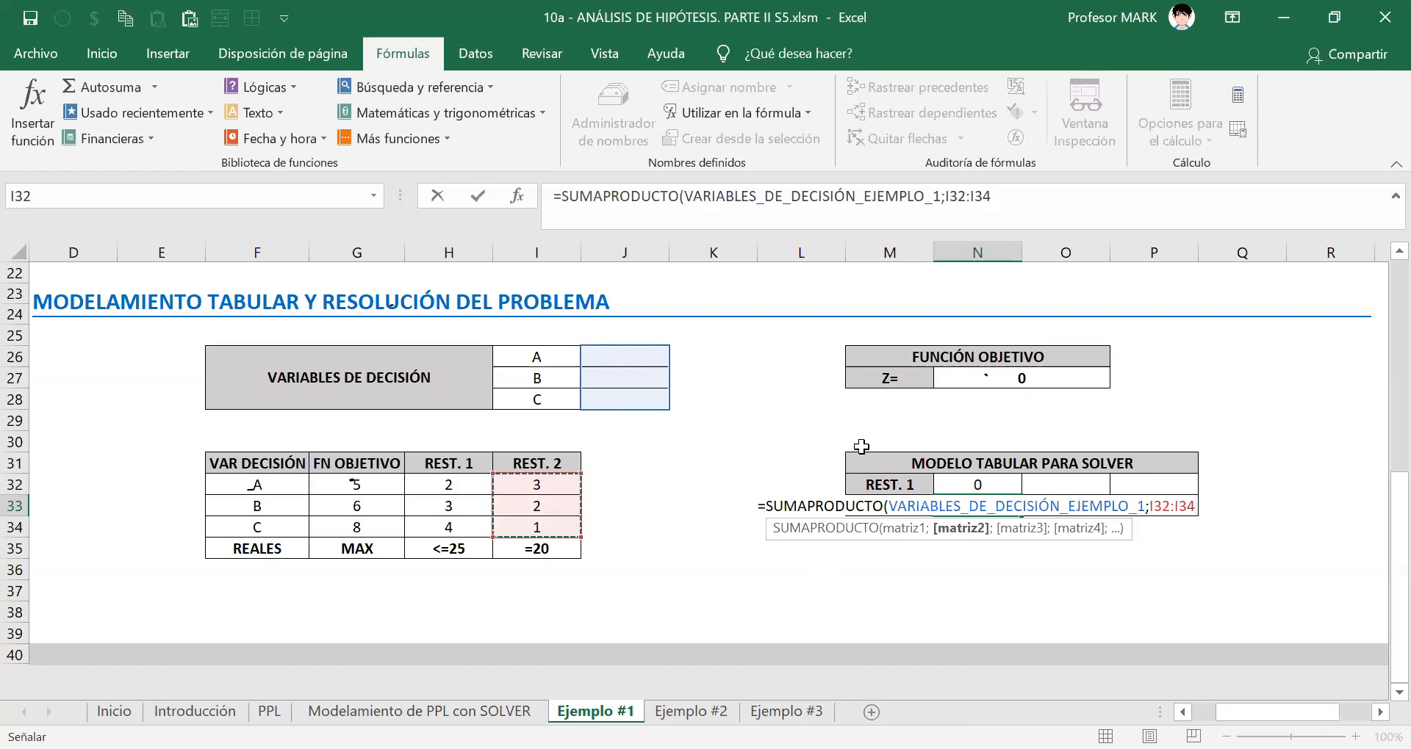
type(")")
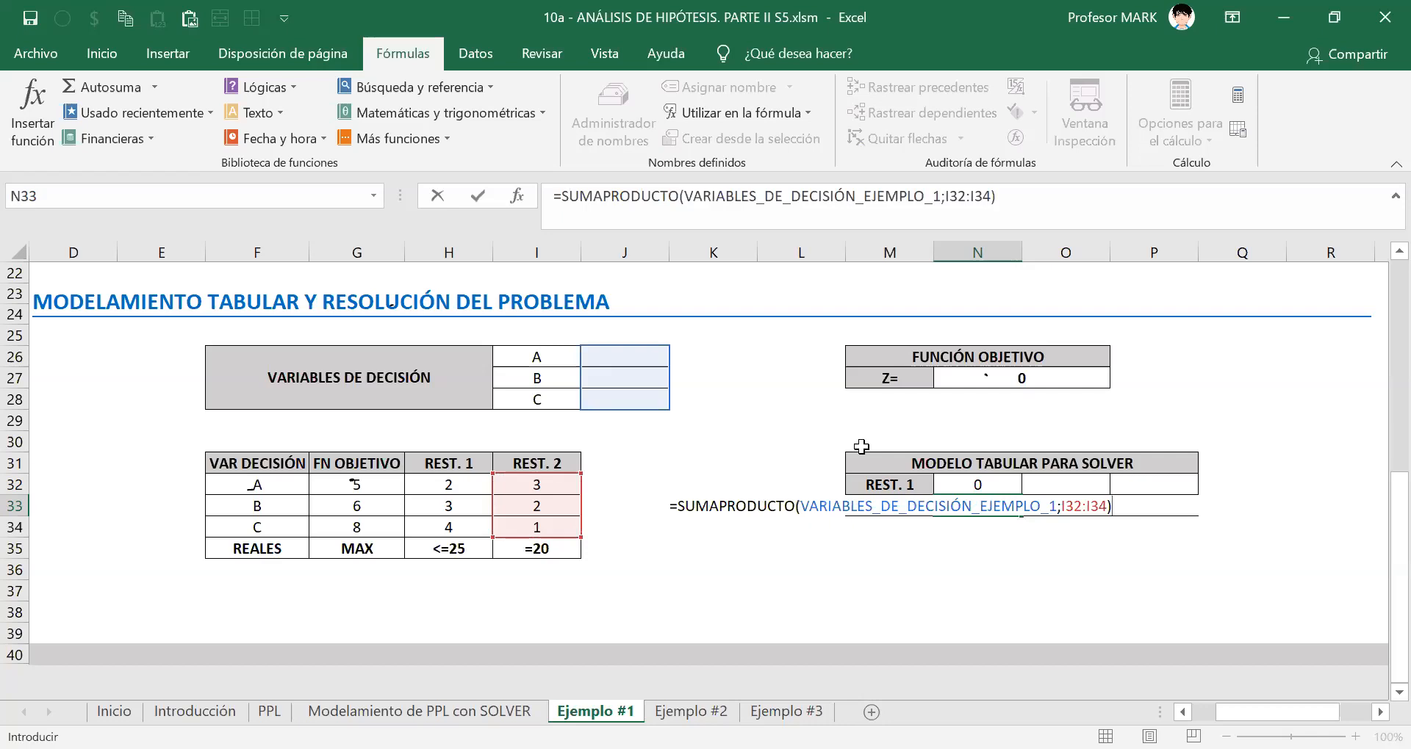
key("Return")
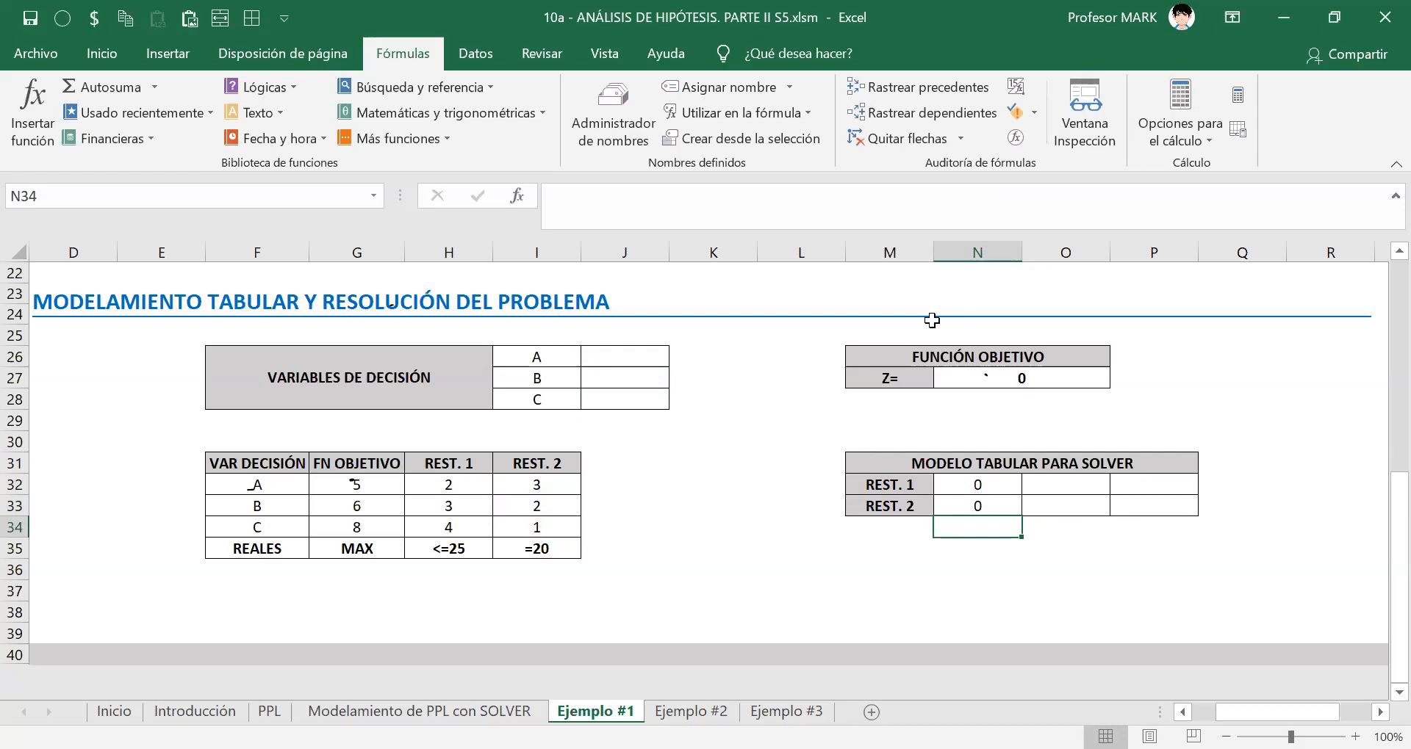
Fill in the REST. 1 limit with the operator <= in O32 and the value 25 in P32.
key("alt+Tab")
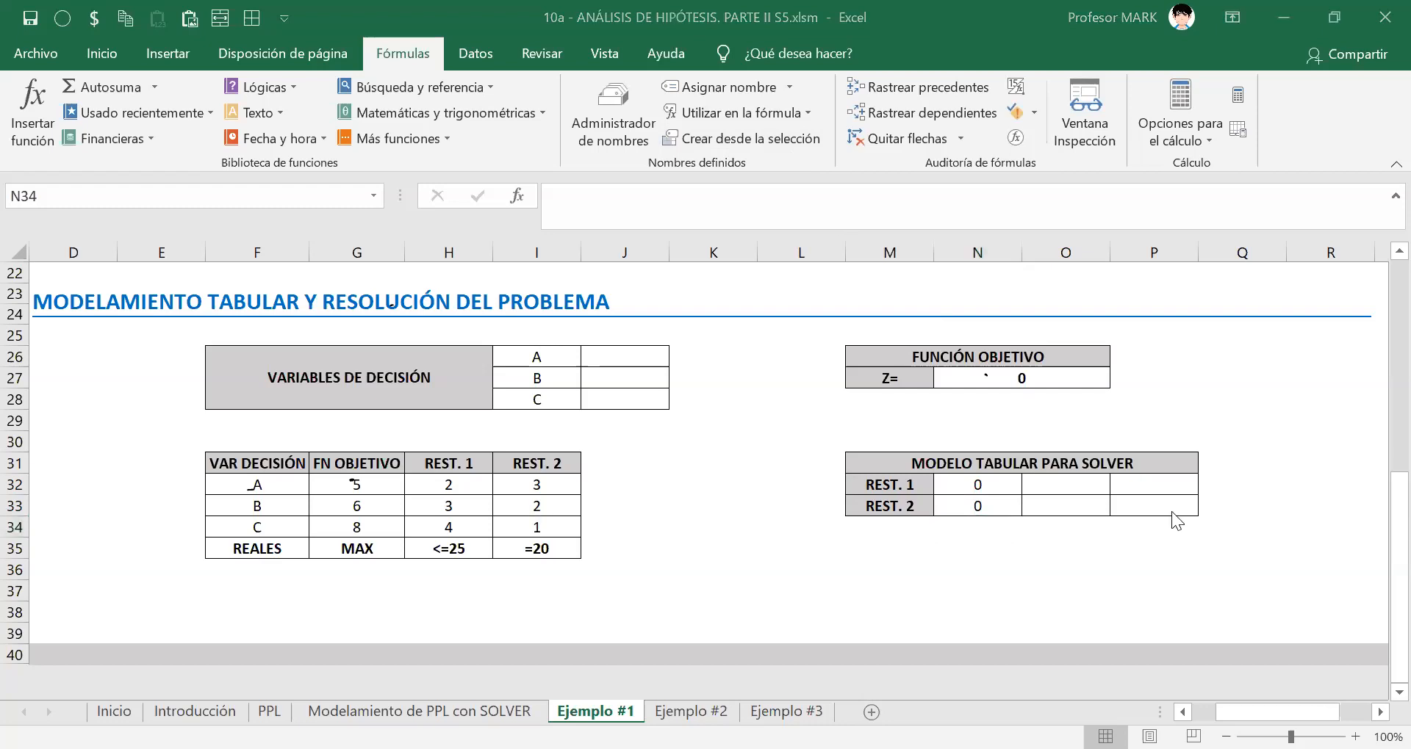
key("alt+Tab")
left_click(1078, 484)
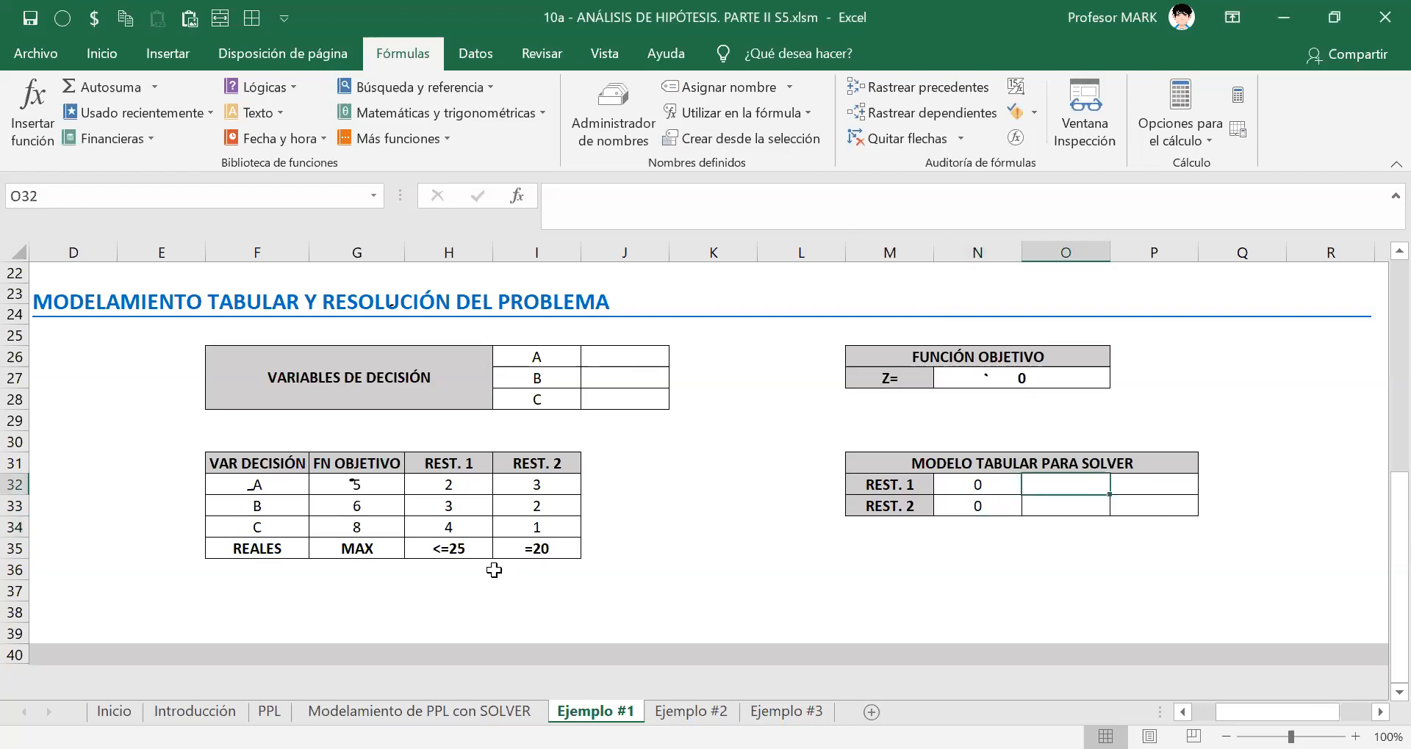
left_click_drag(474, 553, 506, 557)
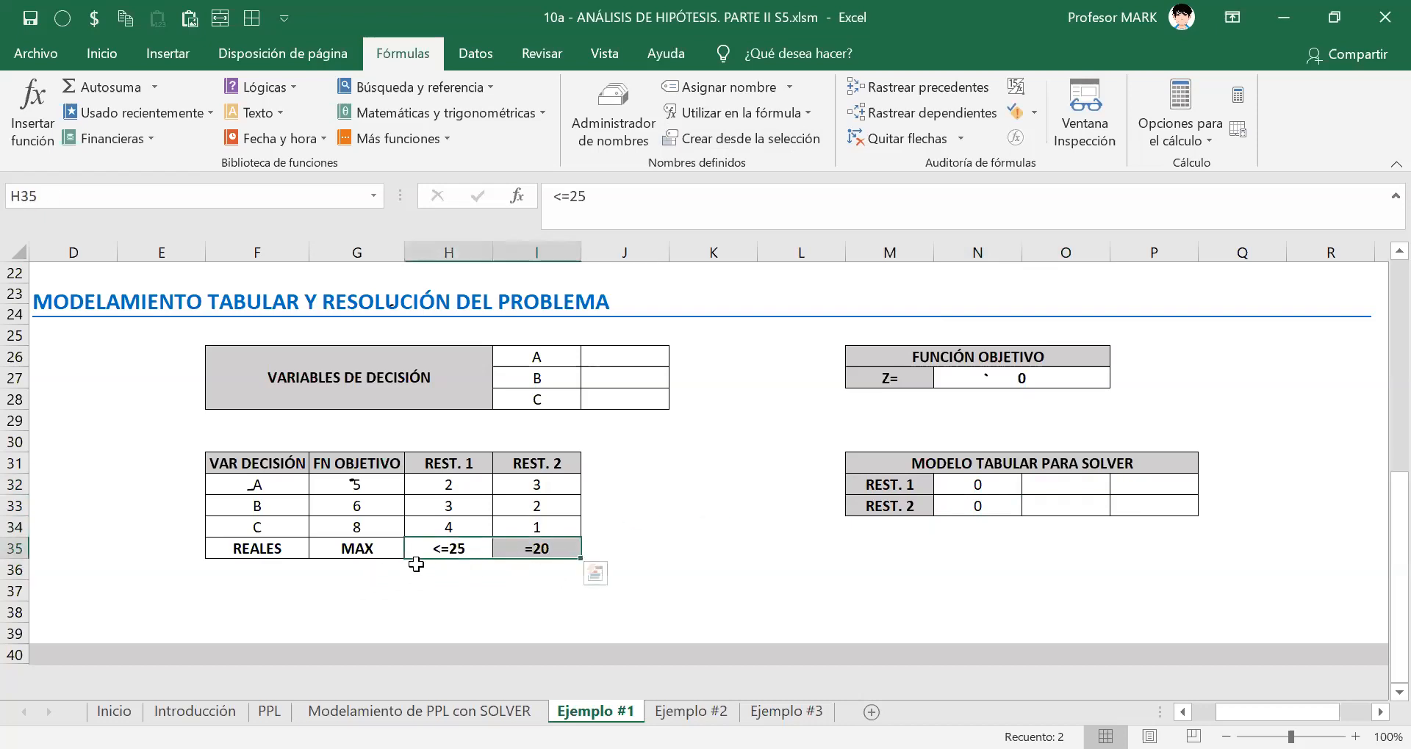
left_click(1071, 485)
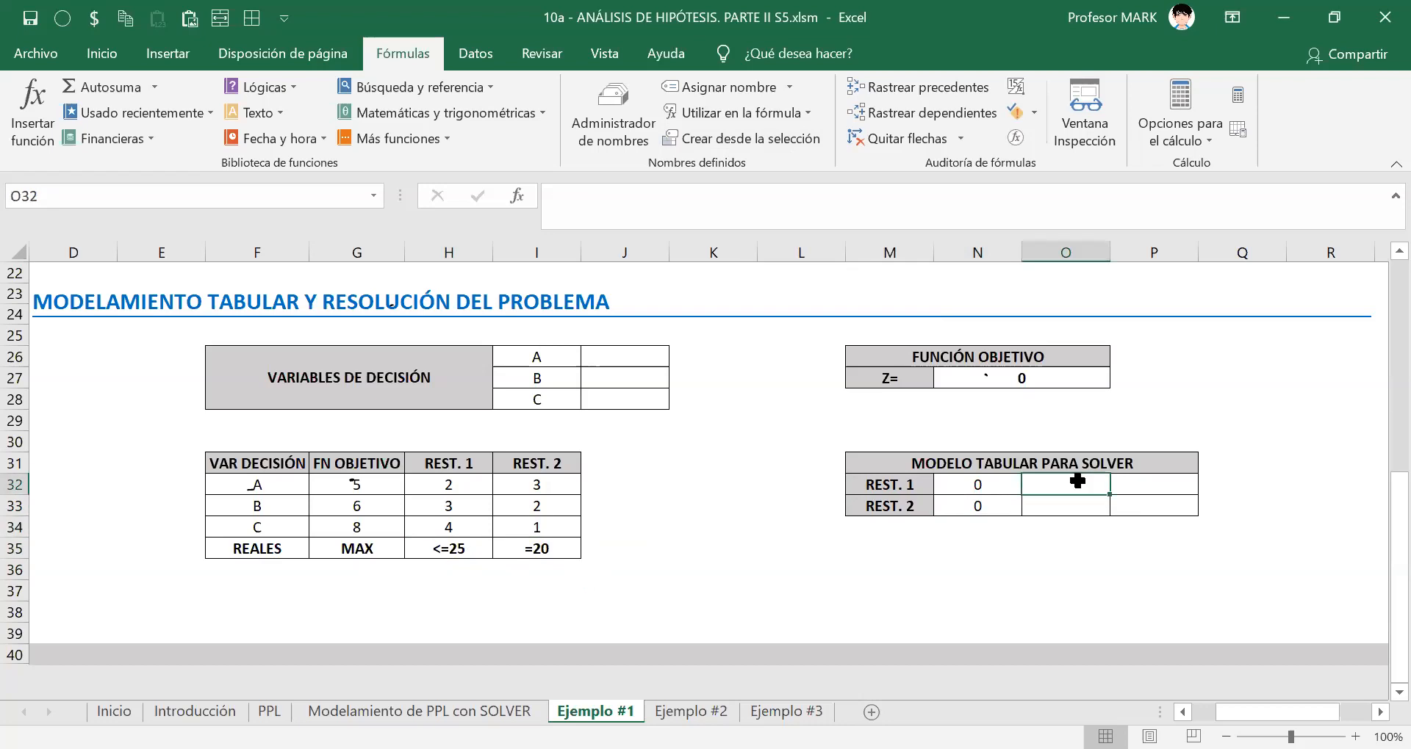
type("<=")
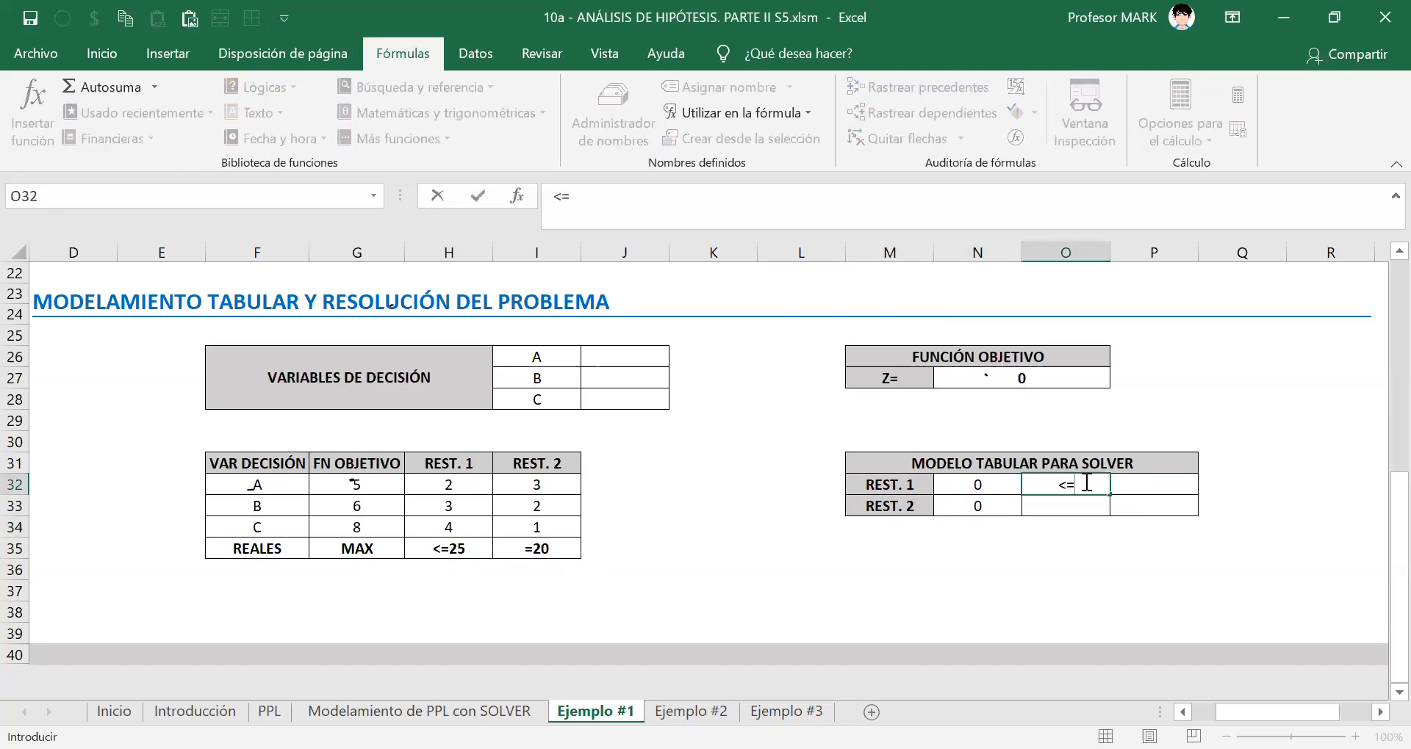
key("Tab")
type("25")
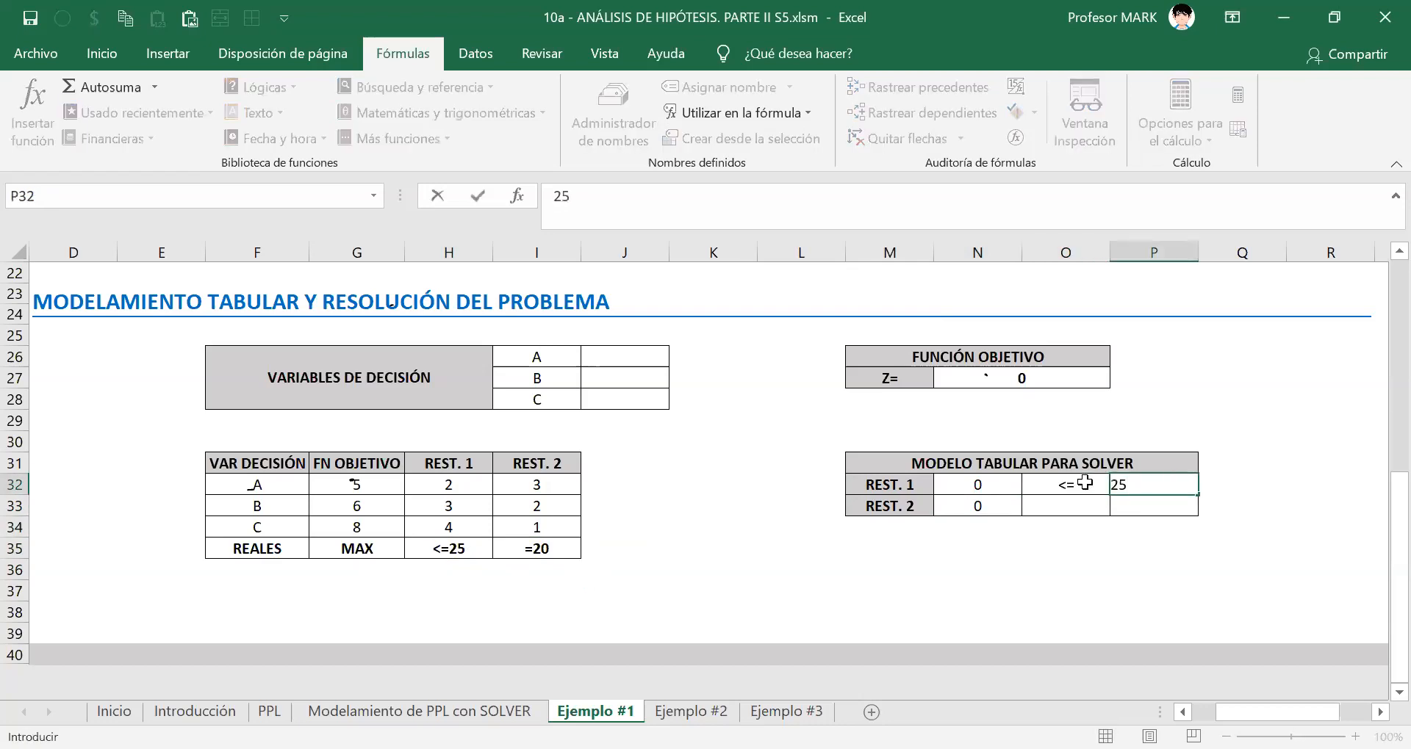
key("Return")
Fill in the REST. 2 limit with the operator = in O33 and the value 20 in P33.
key("Left")
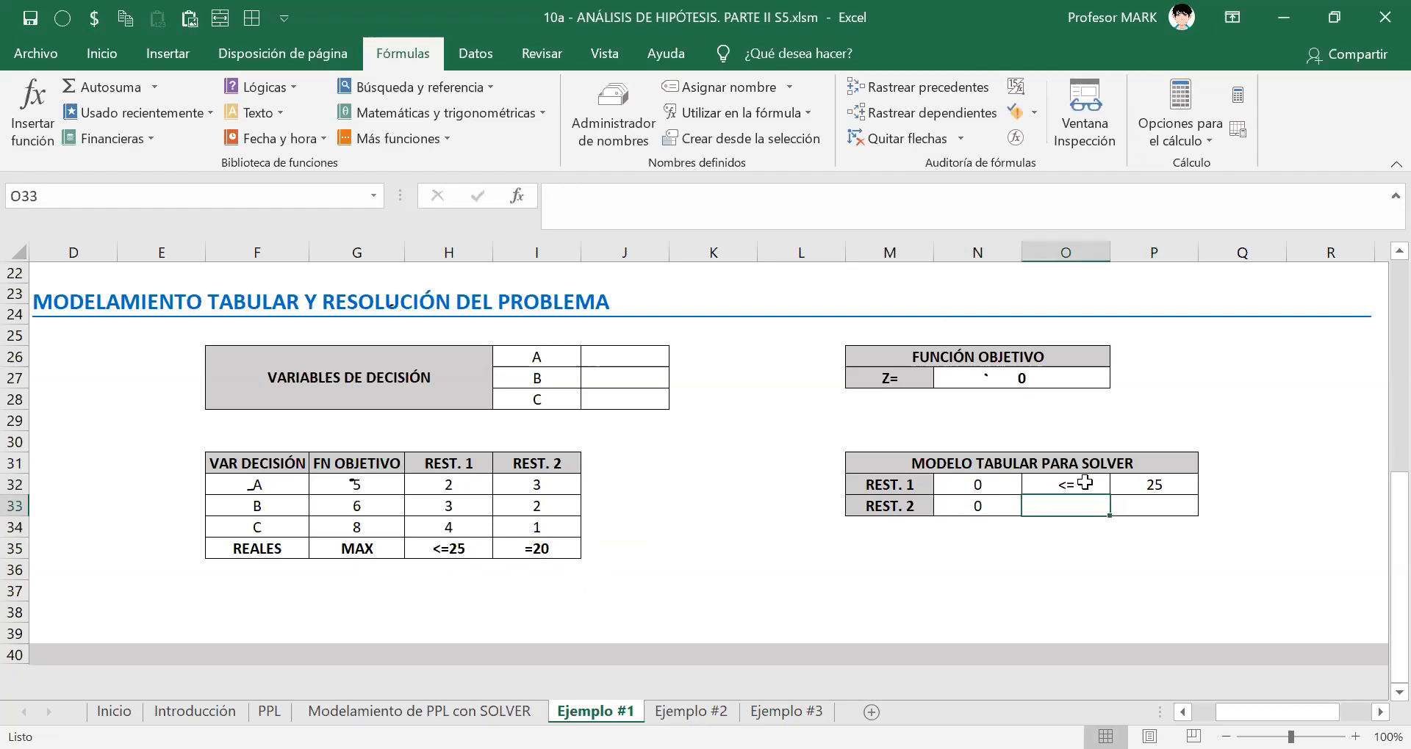
type("=")
key("Tab")
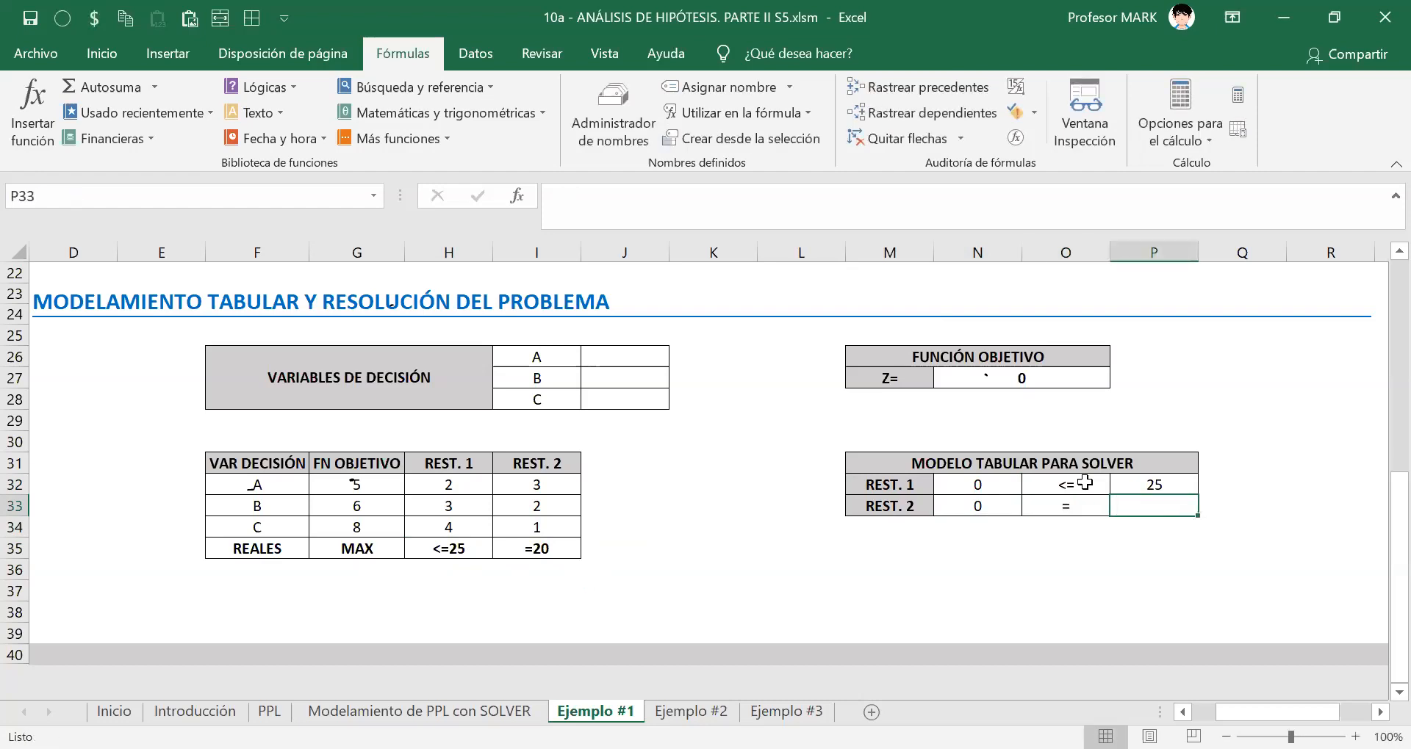
type("20")
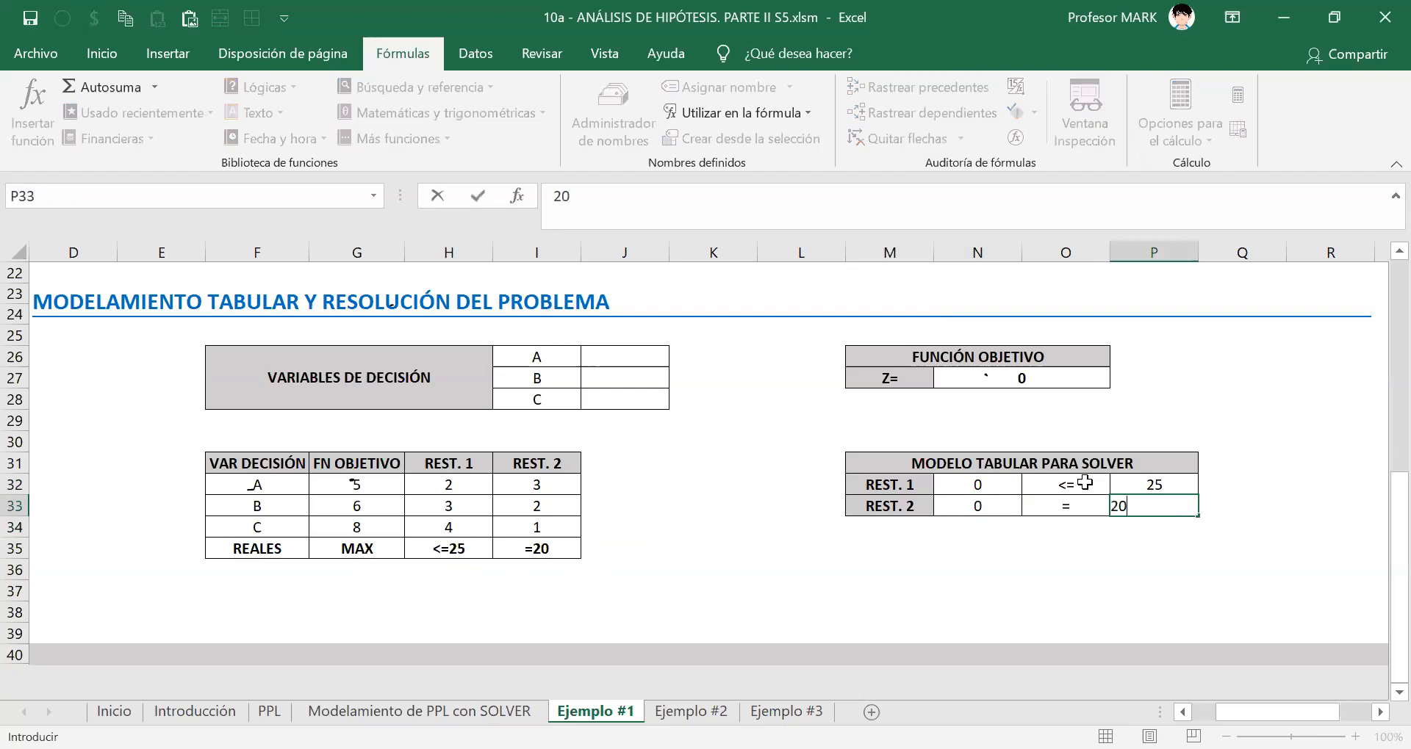
key("Left")
key("Left")
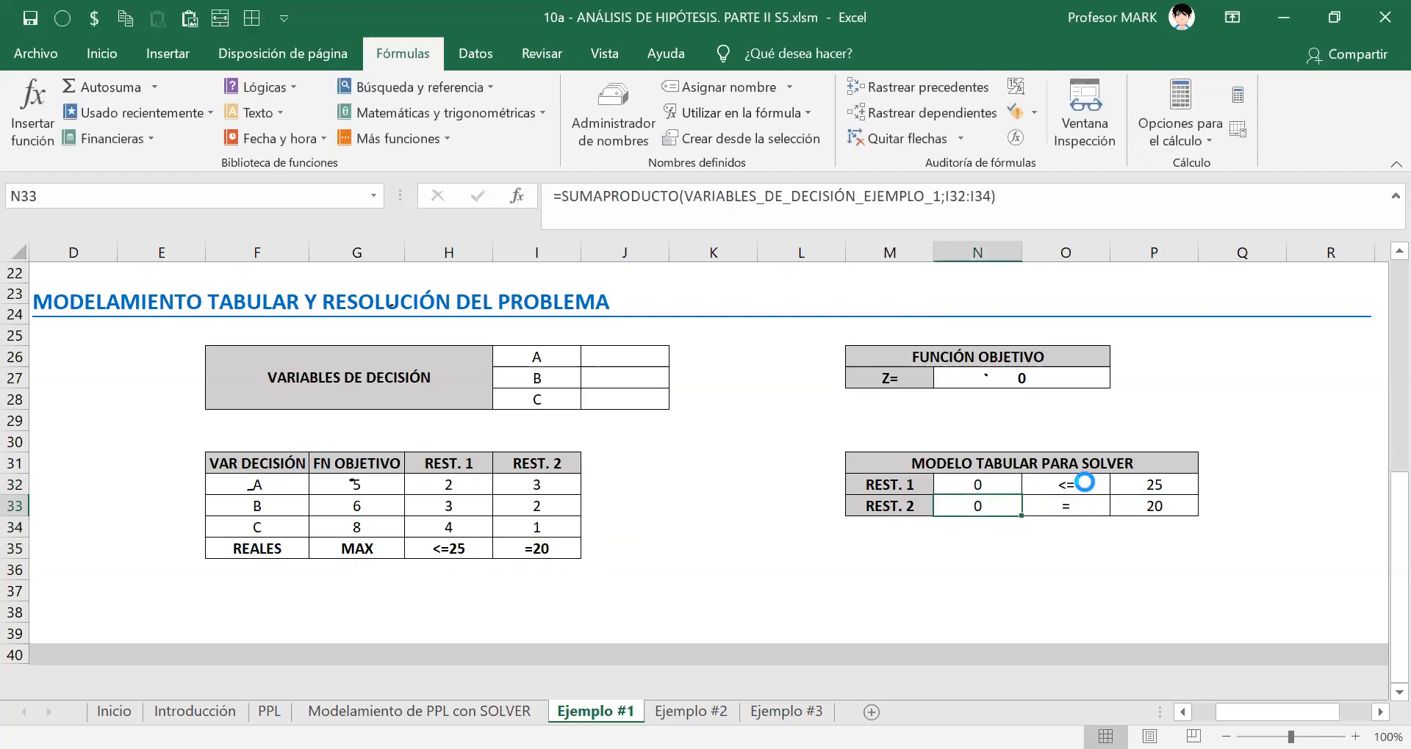
key("Left")
key("Left")
key("Left")
key("Left")
key("Right")
key("Right")
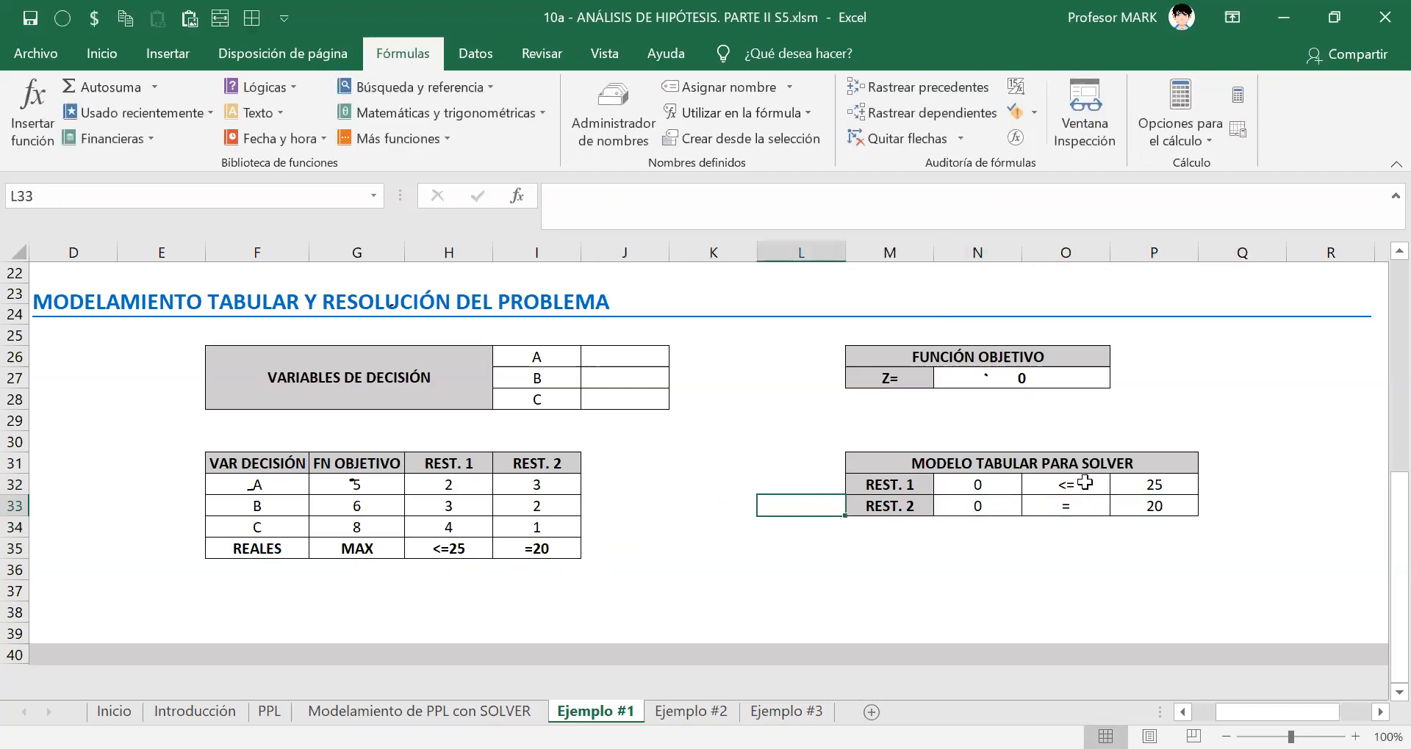
key("Up")
key("Up")
key("Up")
key("Up")
key("Up")
key("Up")
key("Up")
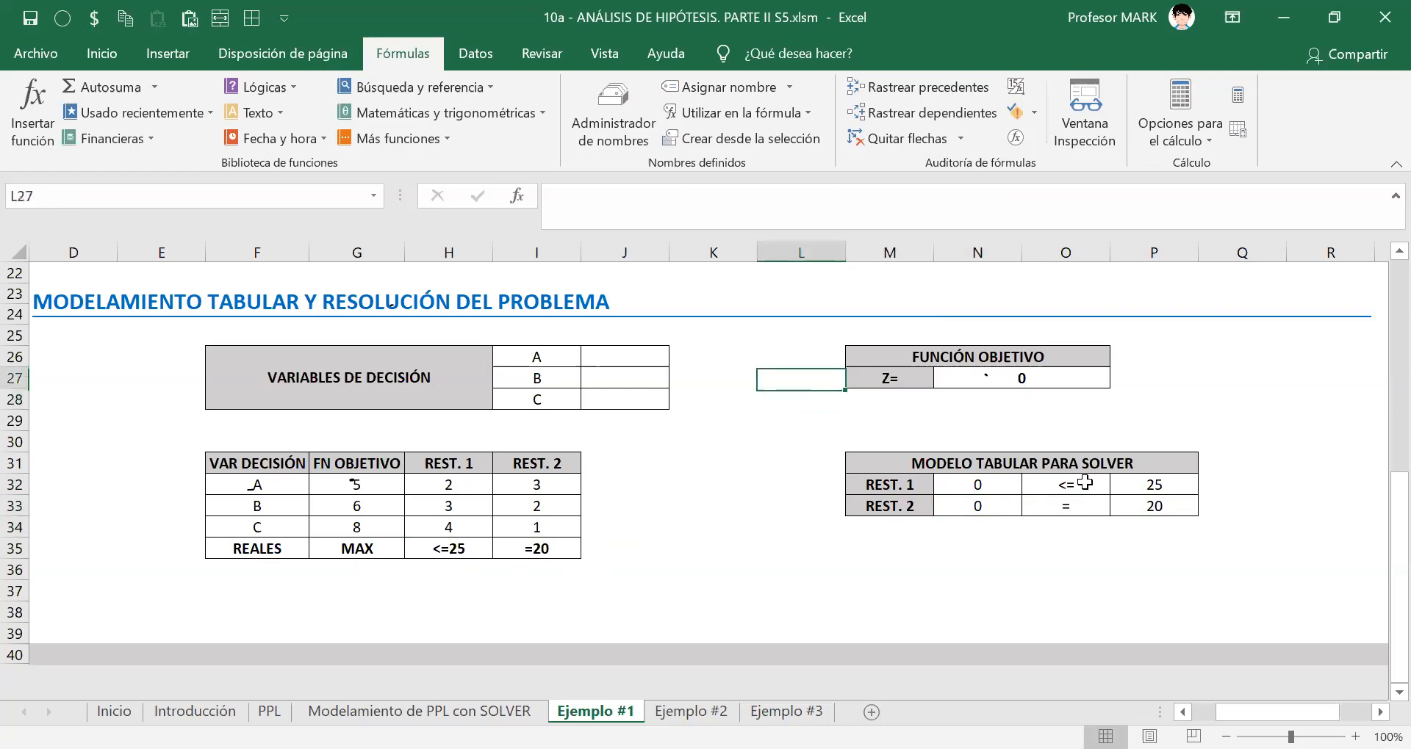
key("Right")
key("Down")
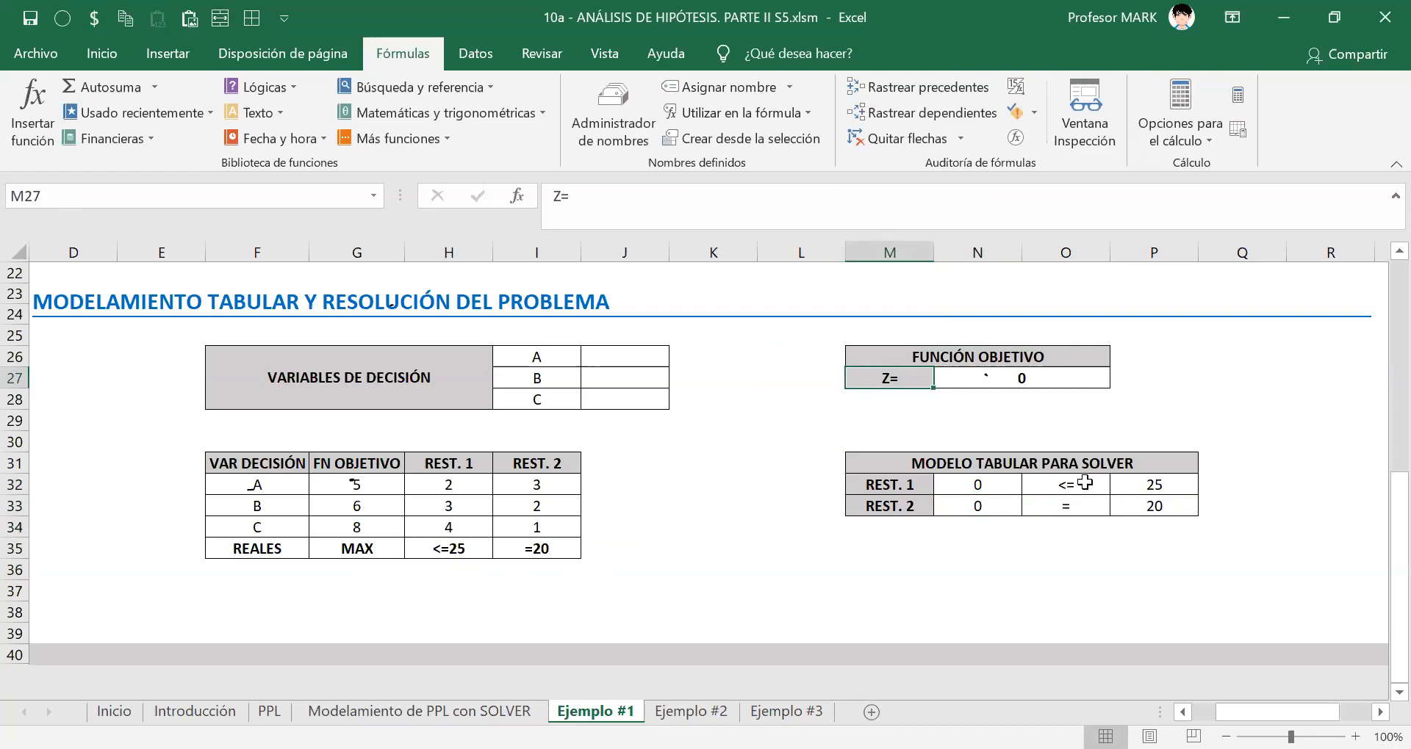
Review the coefficients in G32:I34 and the SUMAPRODUCTO formulas of the objective function in N27 and the restrictions in N32 and N33.
key("Right")
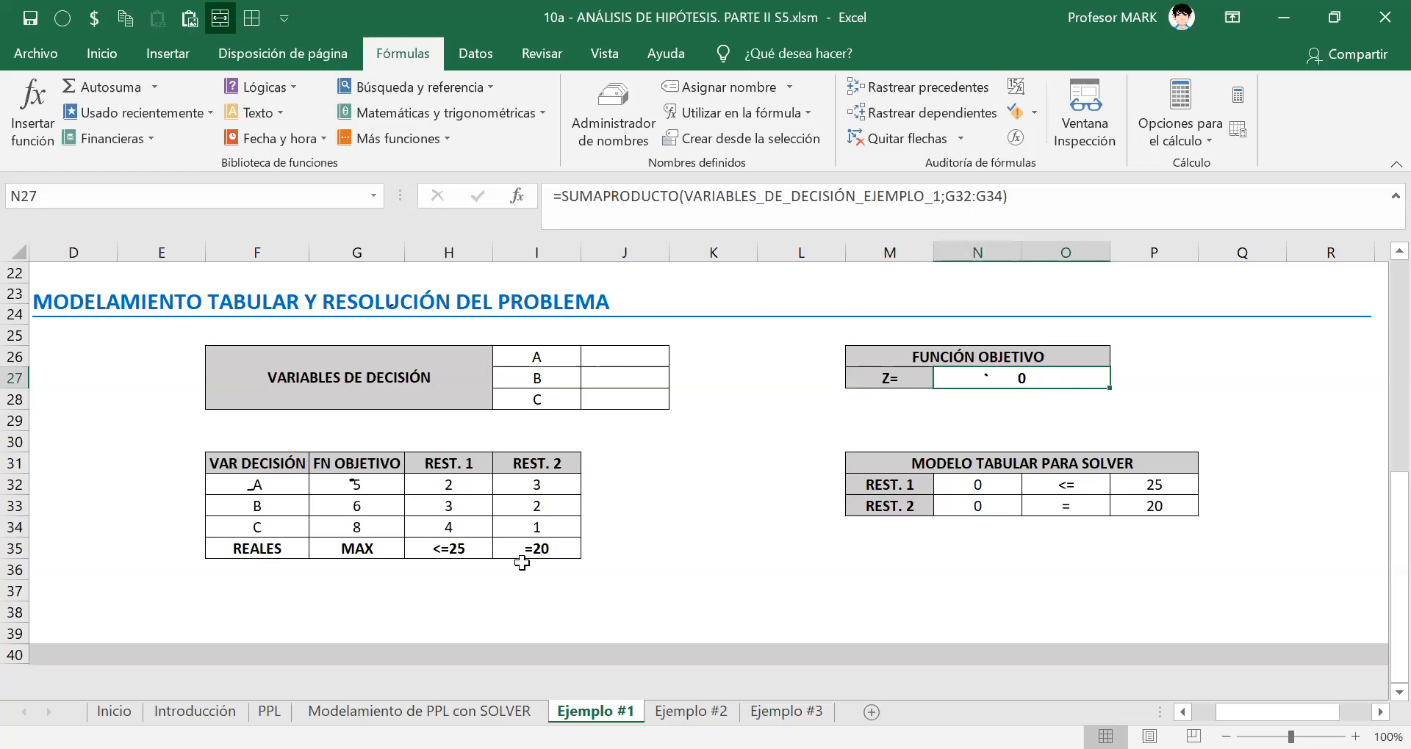
left_click(380, 485)
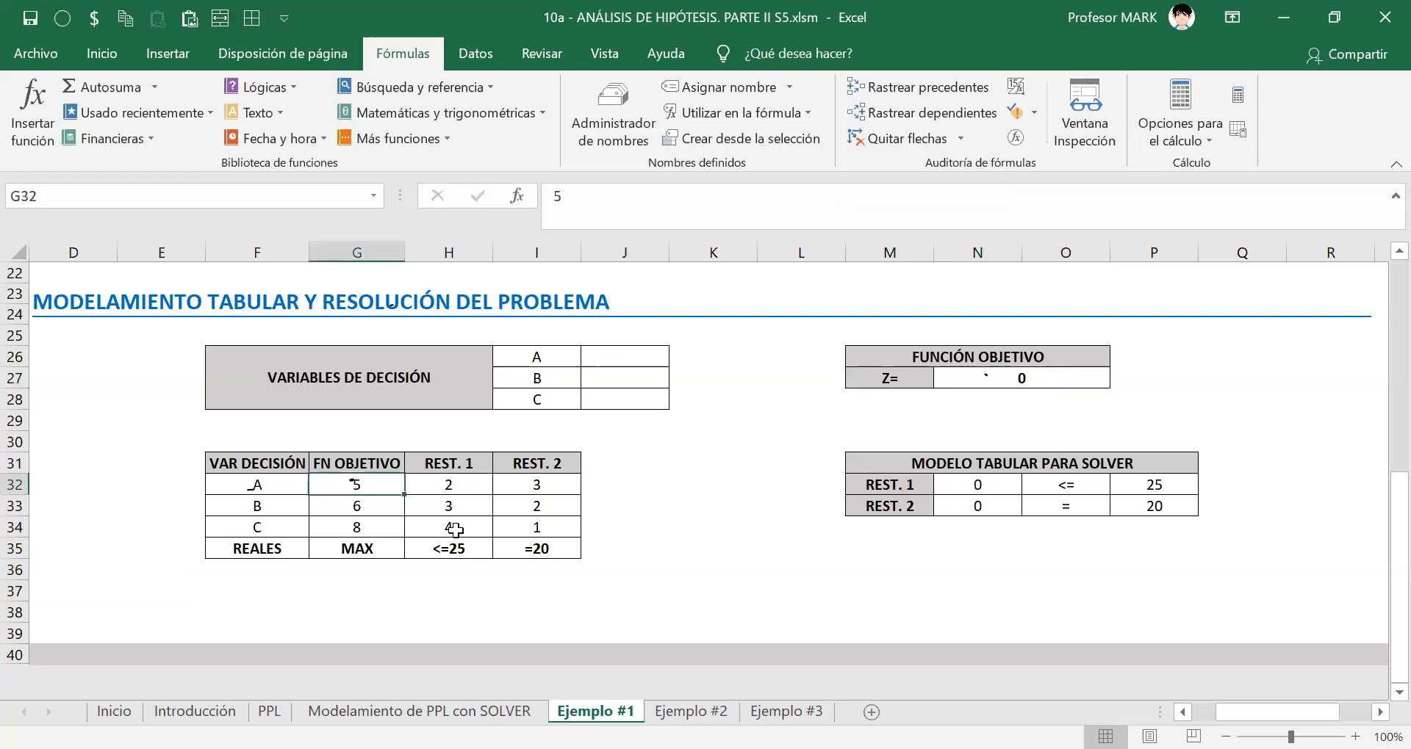
key("shift+Down")
key("shift+Down")
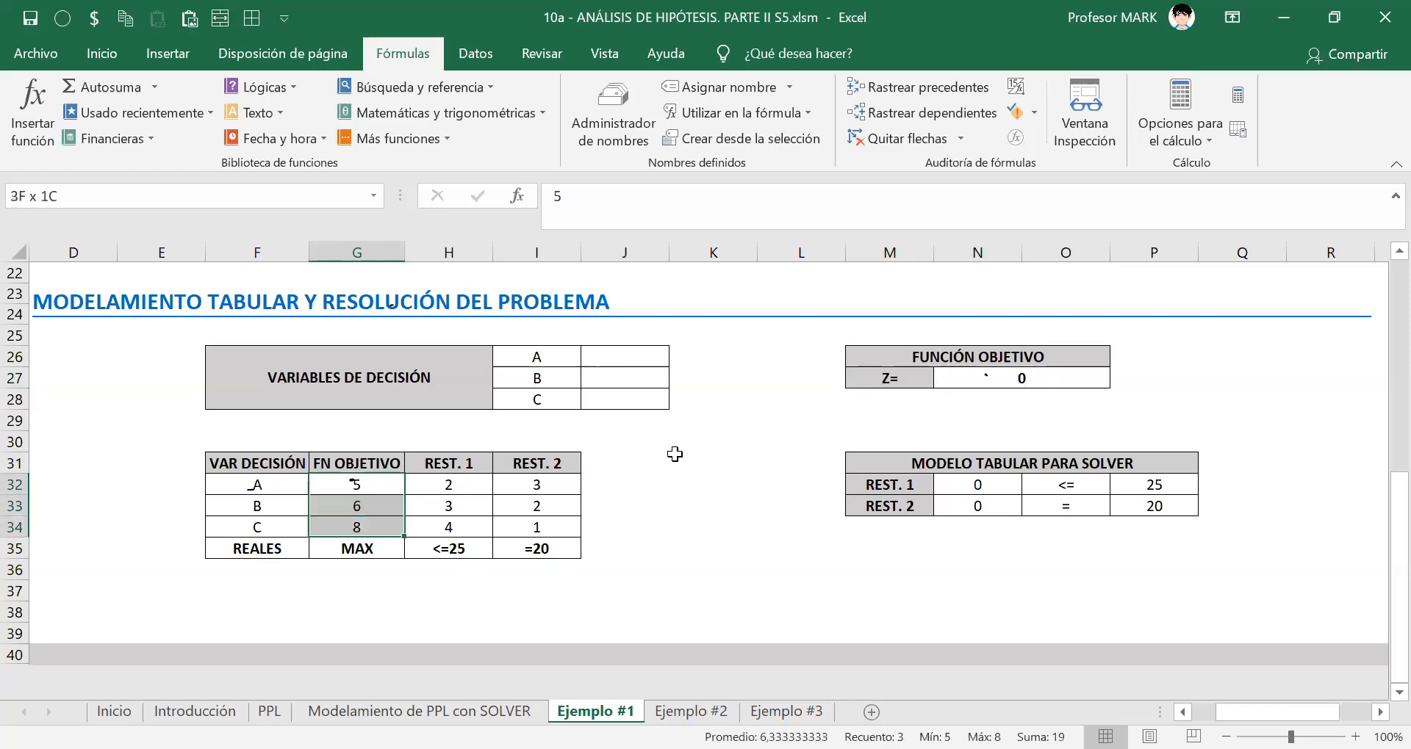
key("shift+Right")
key("shift+Right")
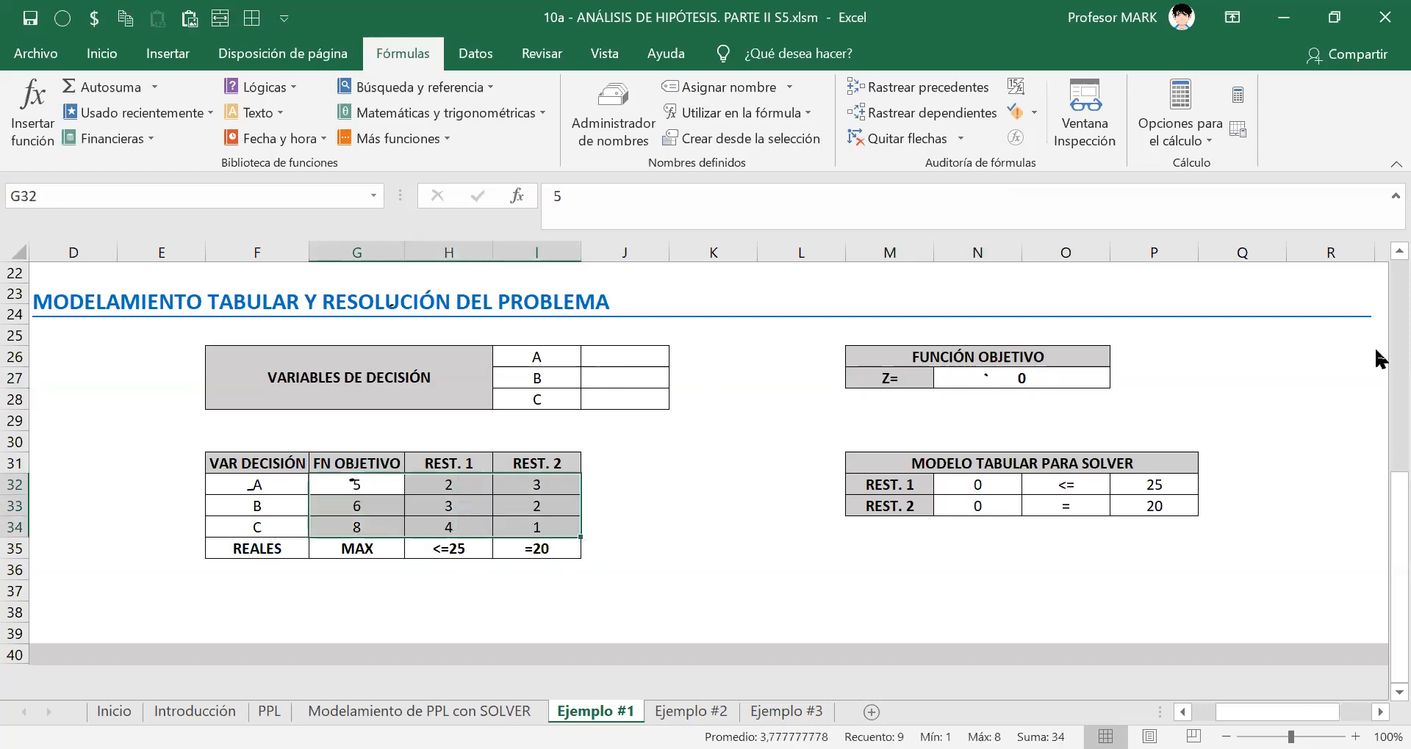
double_click(1013, 375)
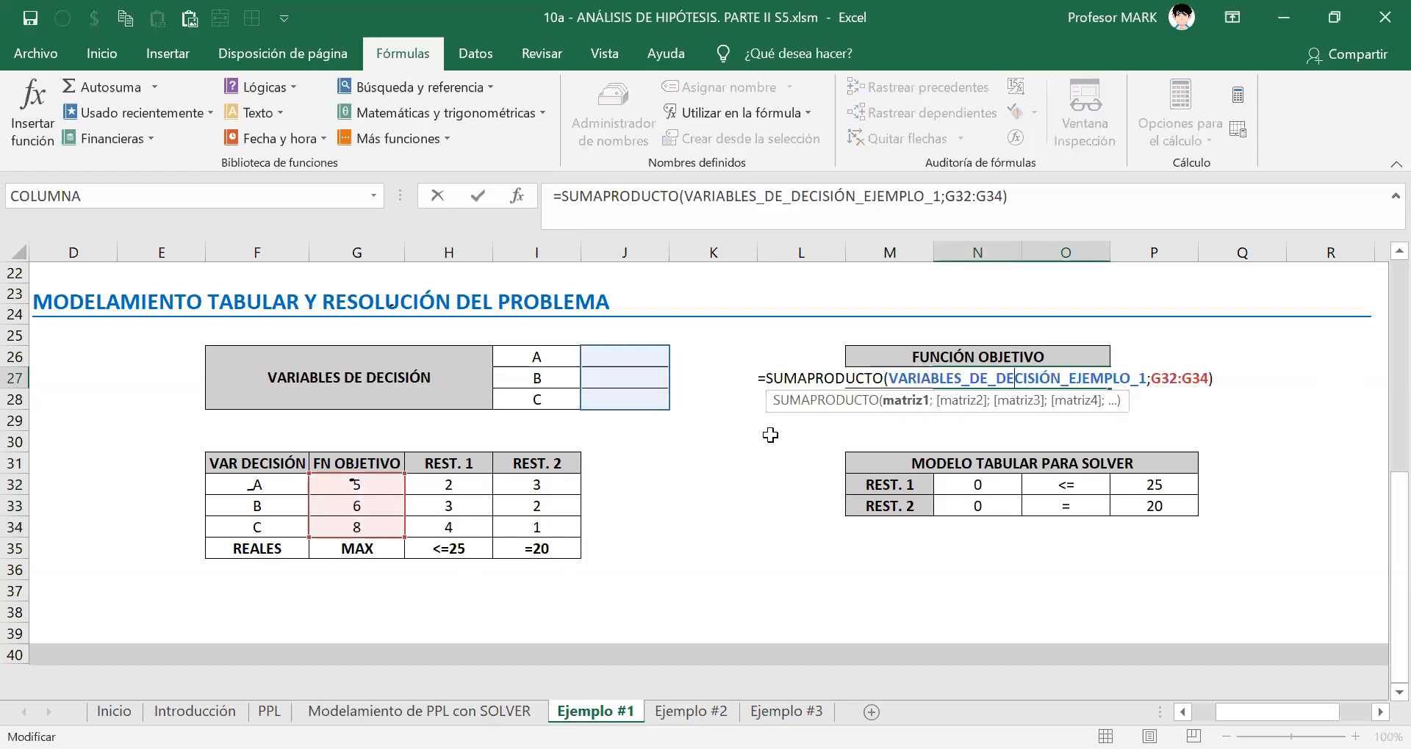
key("ctrl+Return")
left_click(986, 483)
double_click(986, 483)
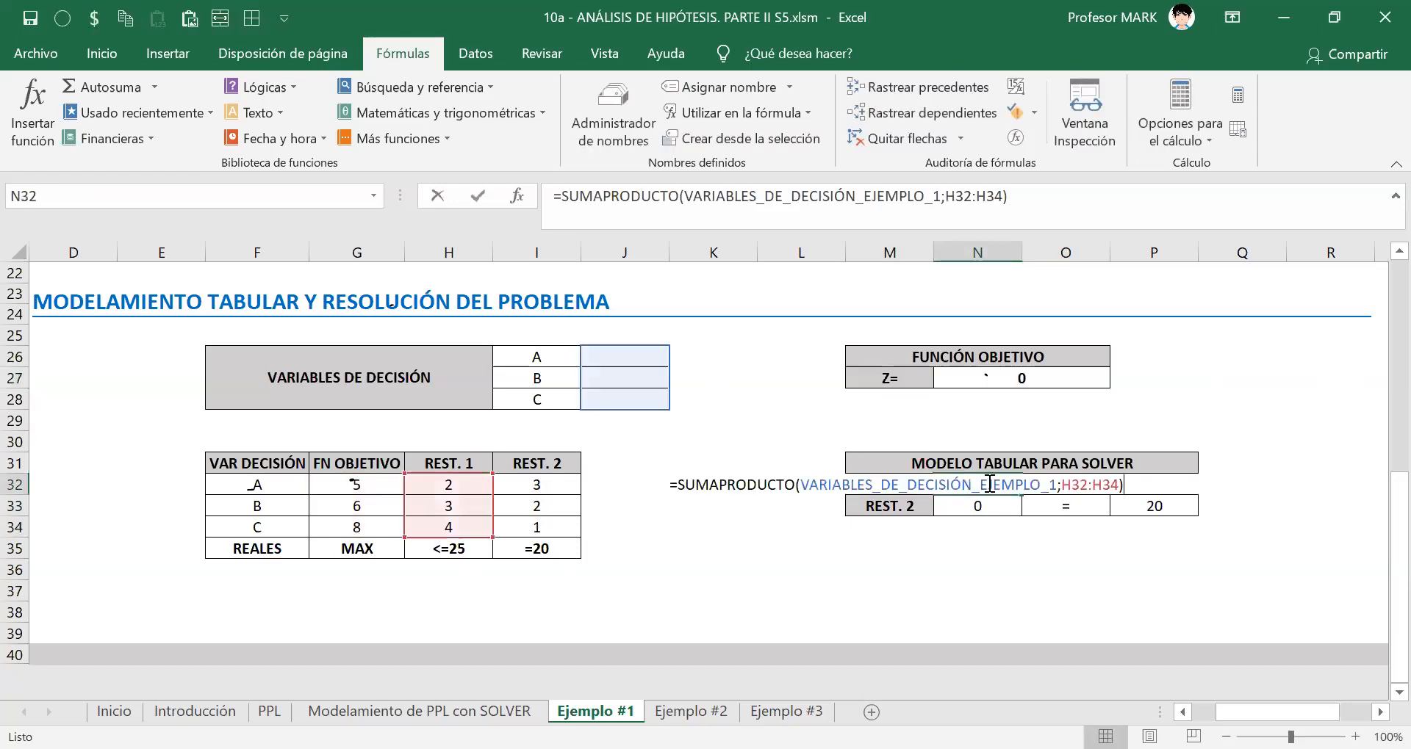
key("Escape")
left_click_drag(984, 485, 976, 508)
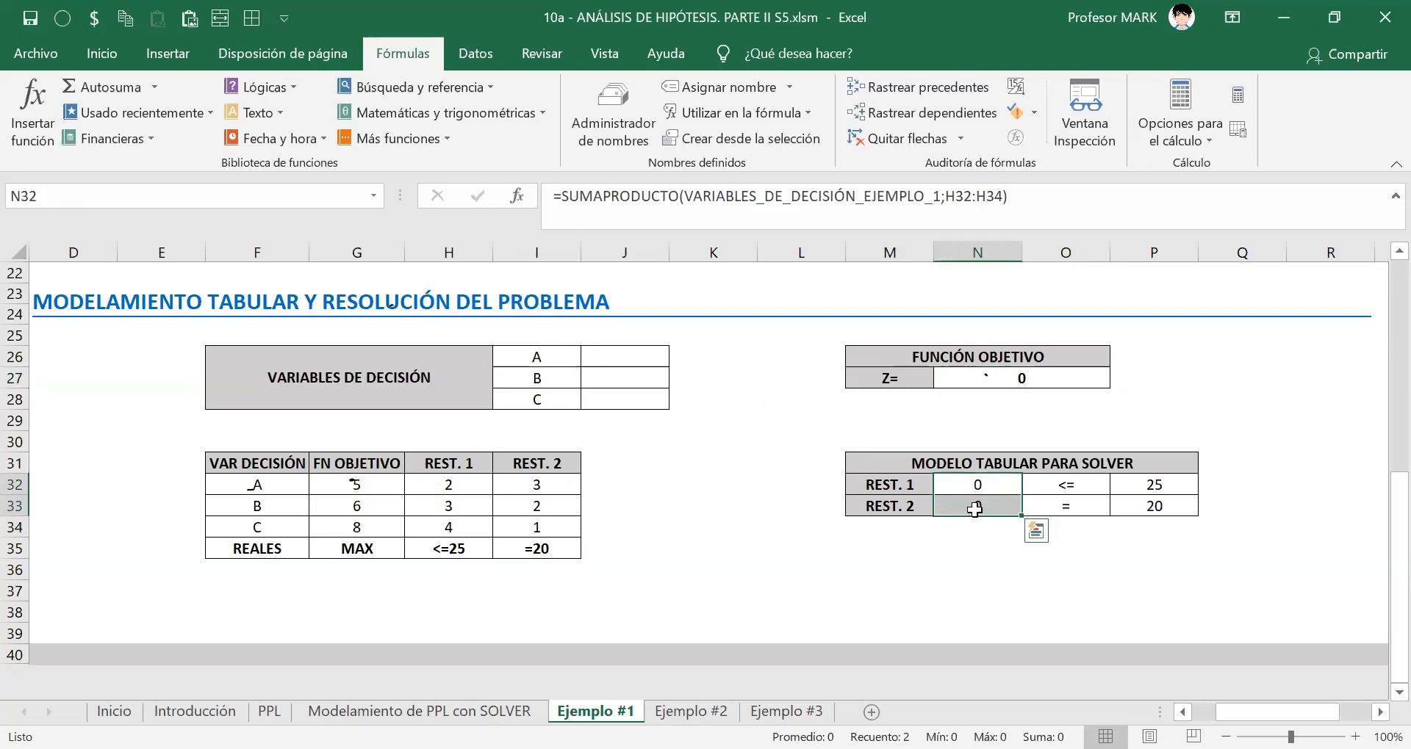
left_click(972, 595)
double_click(973, 504)
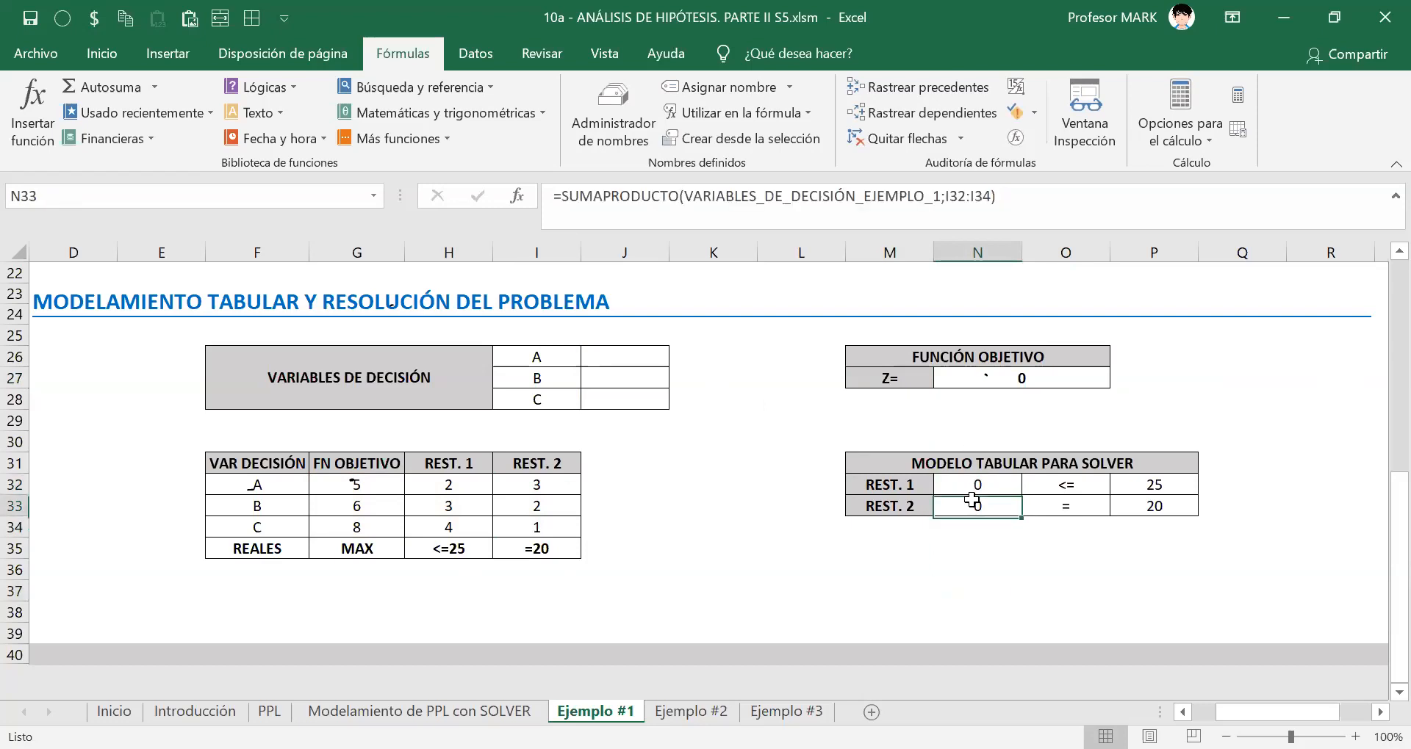
key("Escape")
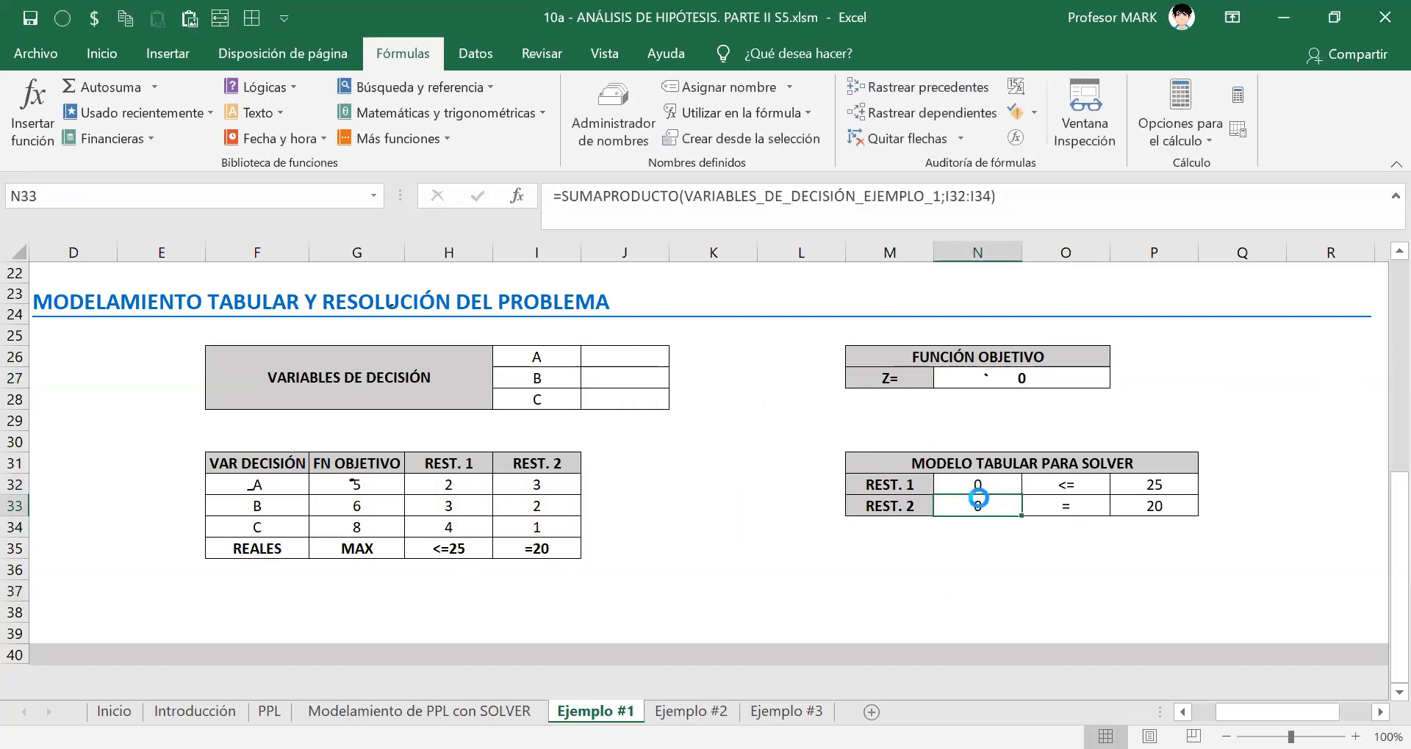
left_click_drag(1393, 507, 1375, 508)
left_click(1333, 398)
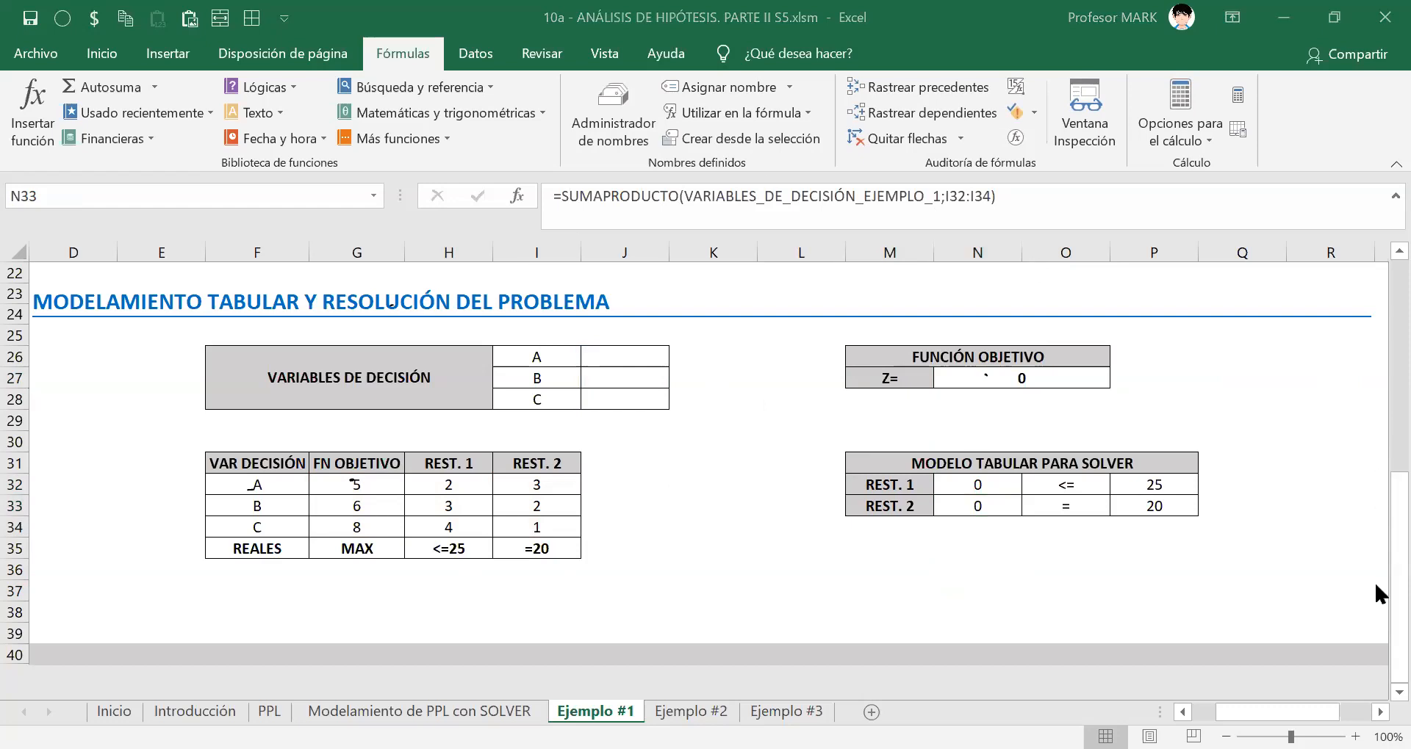
left_click_drag(1374, 515, 1375, 557)
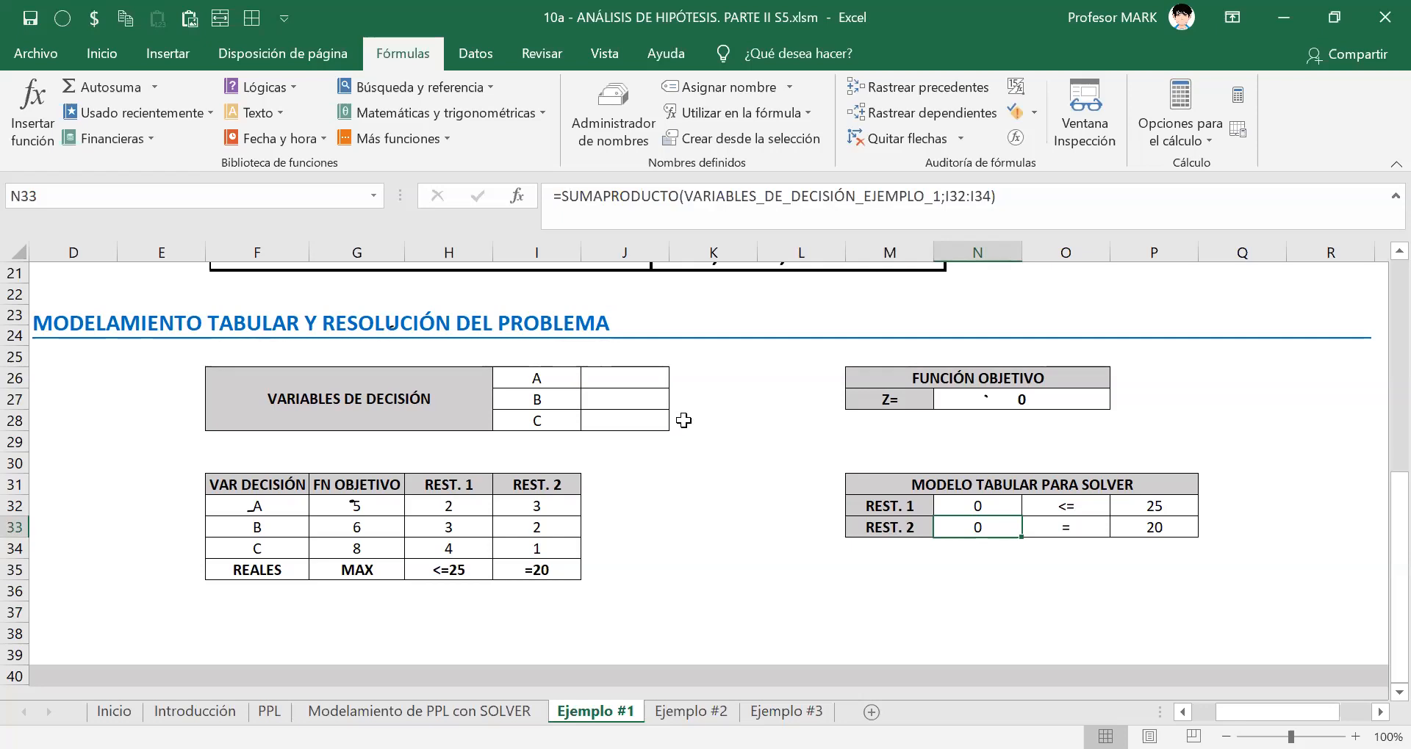
key("Right")
key("Right")
key("Left")
key("Left")
key("Up")
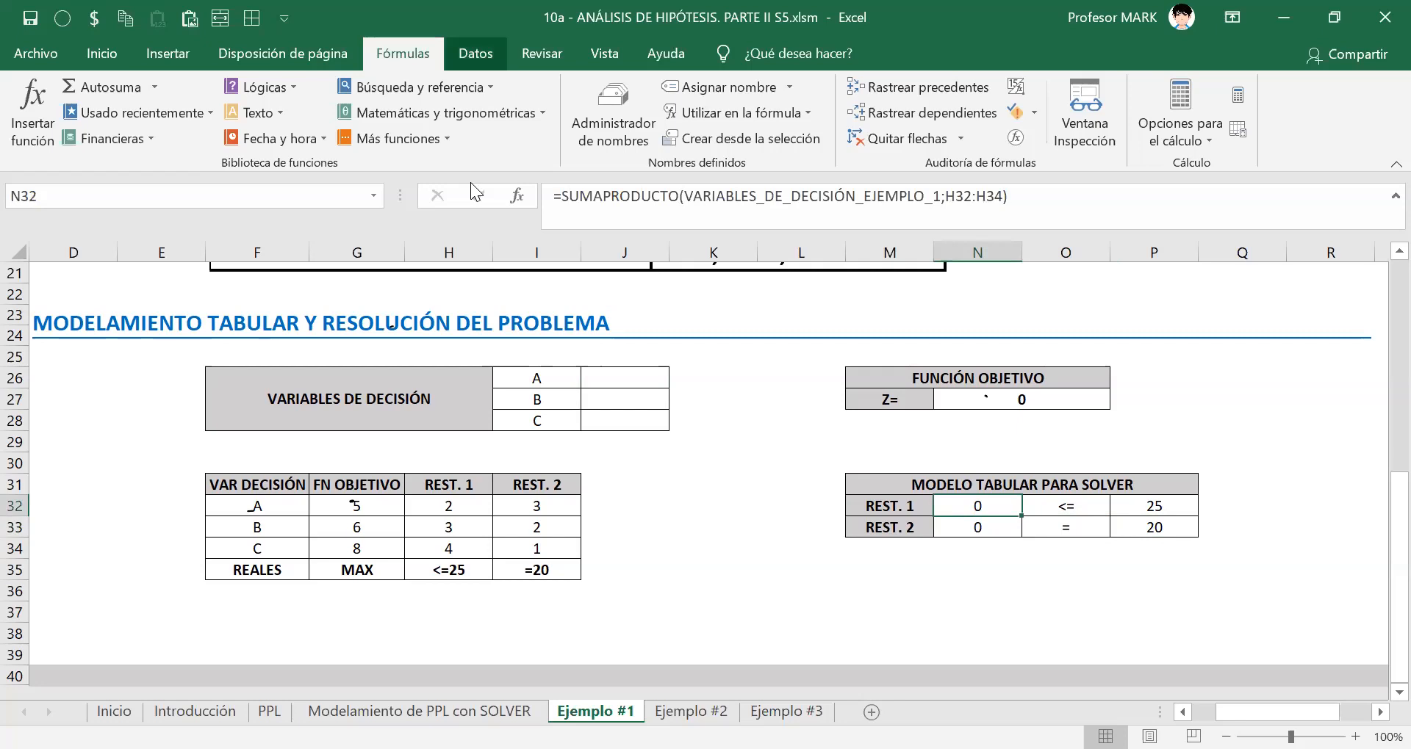
Open Solver and set the objective to cell N27, to be maximised (Máx).
left_click(476, 53)
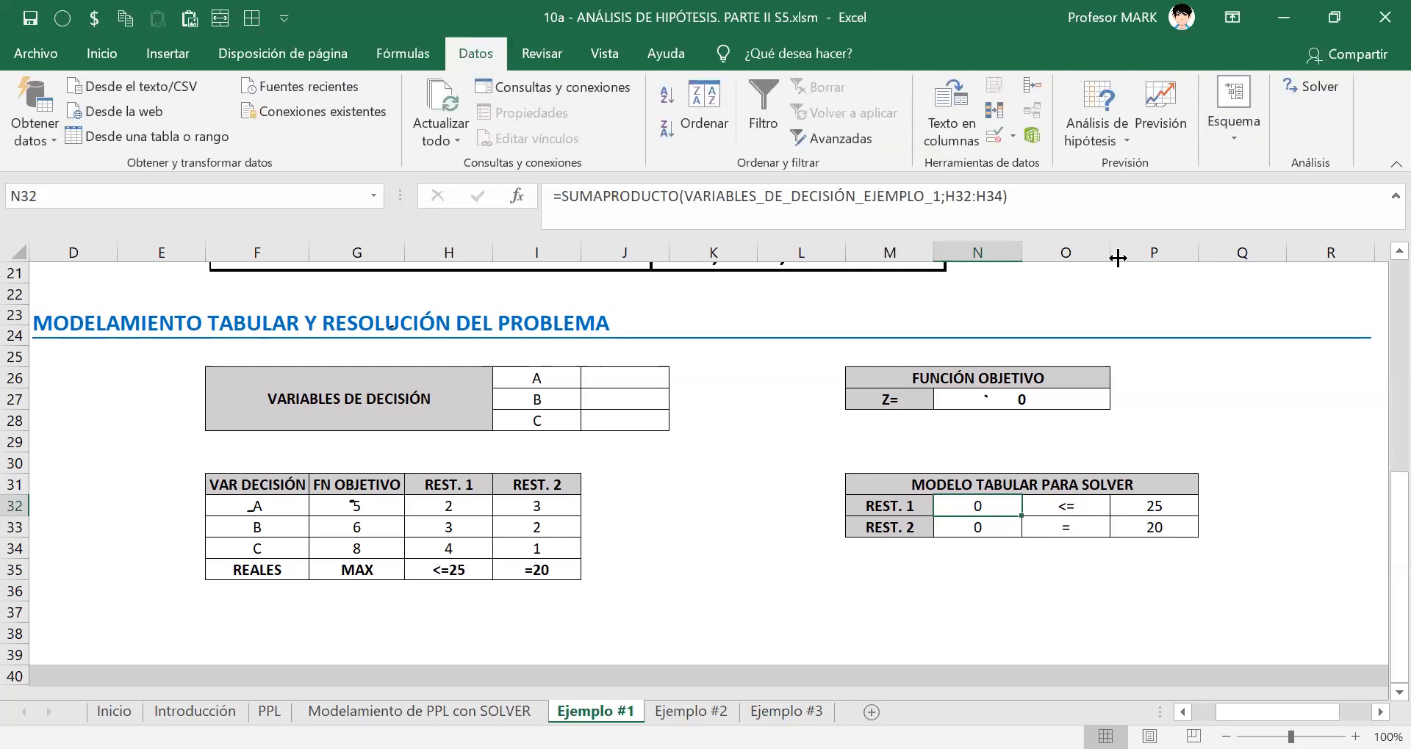
left_click(1300, 90)
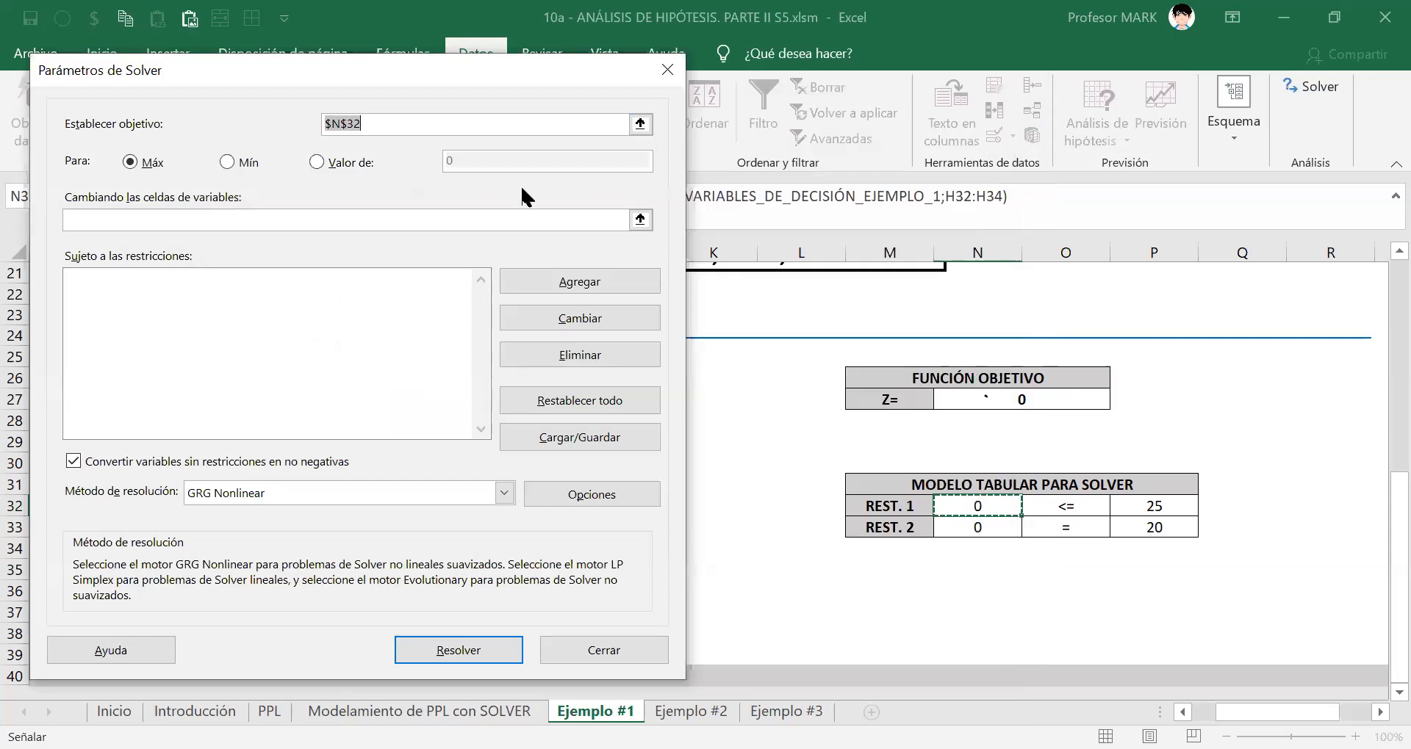
left_click(1011, 414)
left_click(1014, 401)
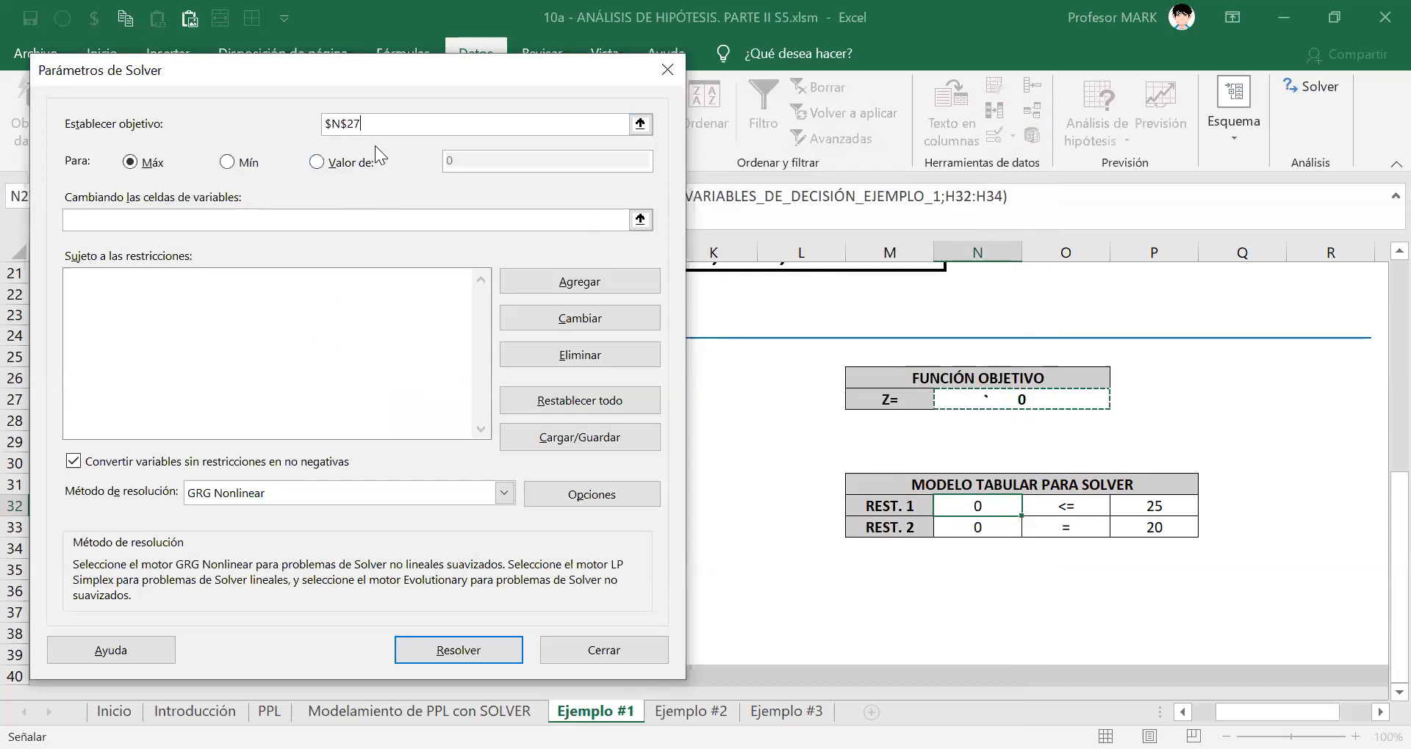
left_click_drag(375, 125, 320, 128)
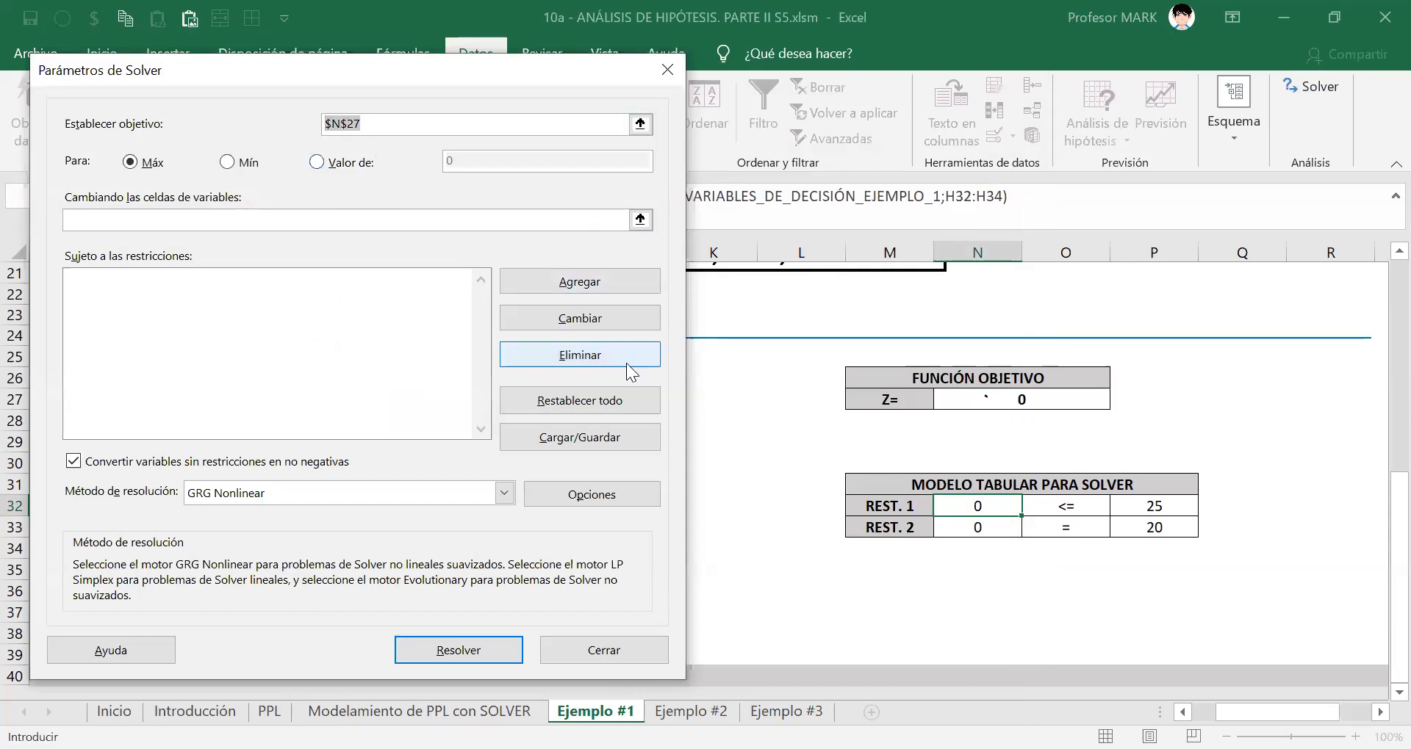
key("BackSpace")
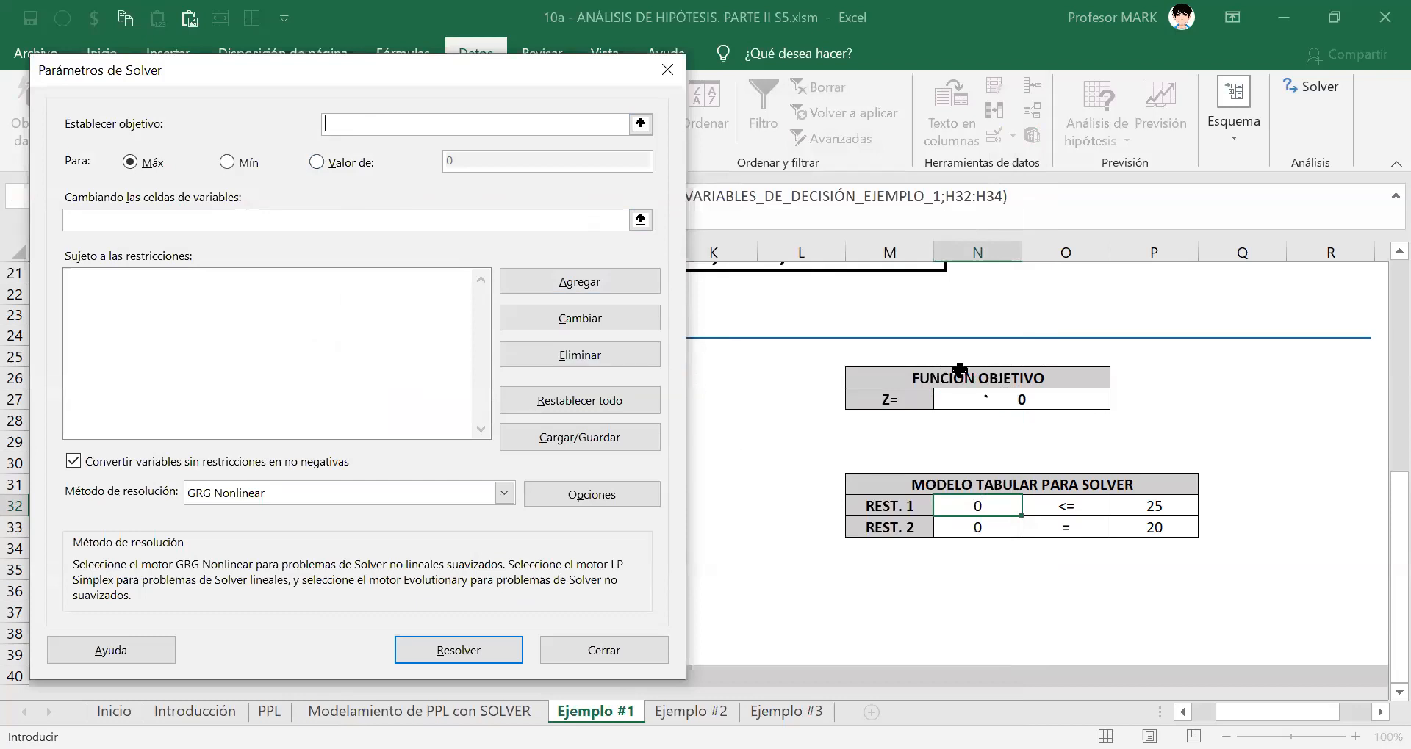
left_click(959, 400)
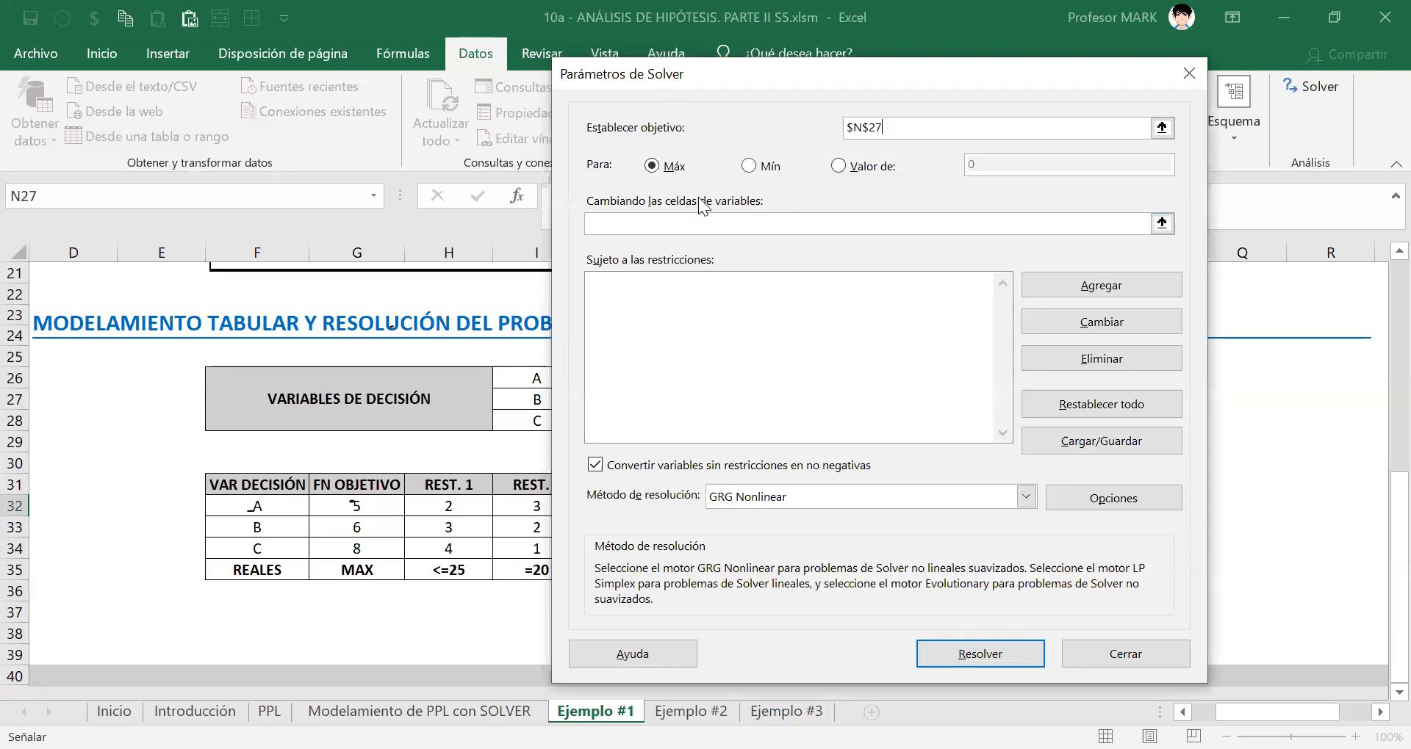
left_click(656, 168)
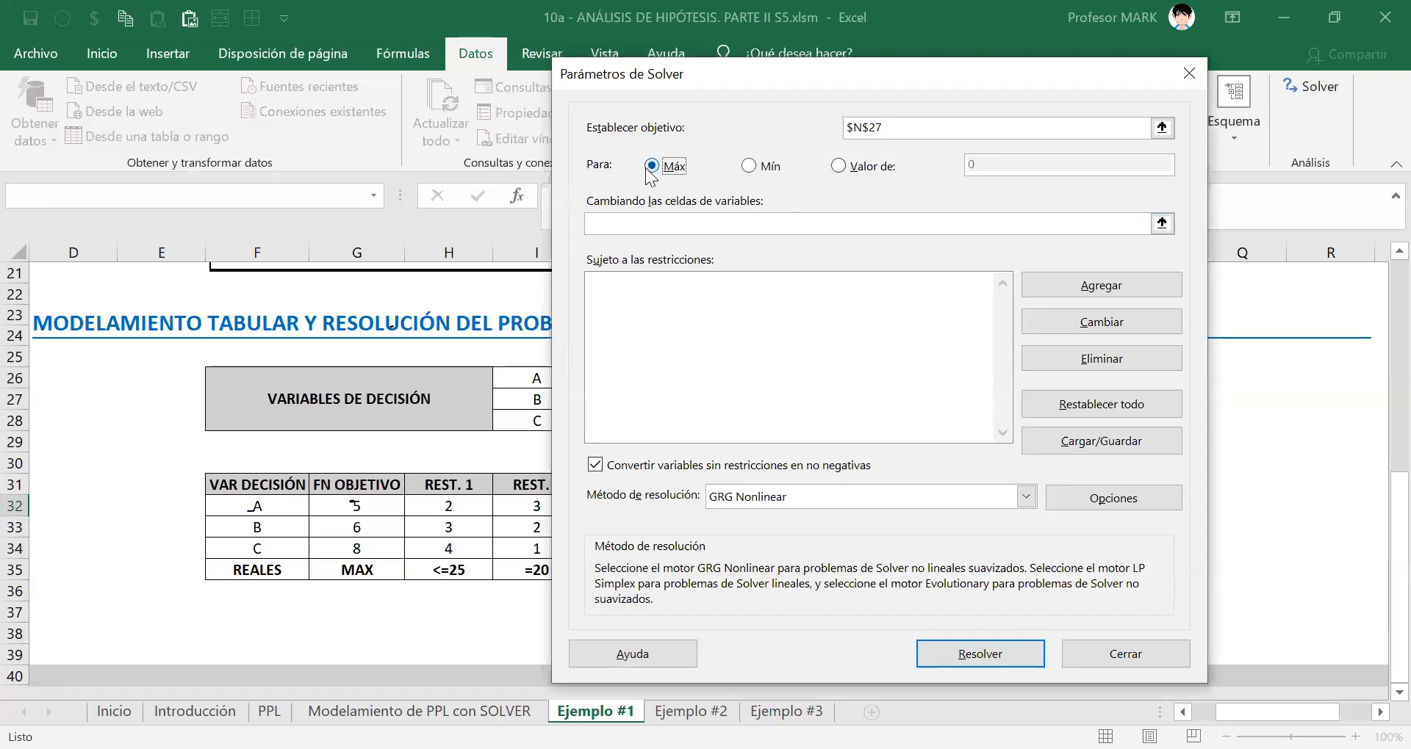
Set the Solver variable cells to the decision variables range J26:J28.
left_click(630, 220)
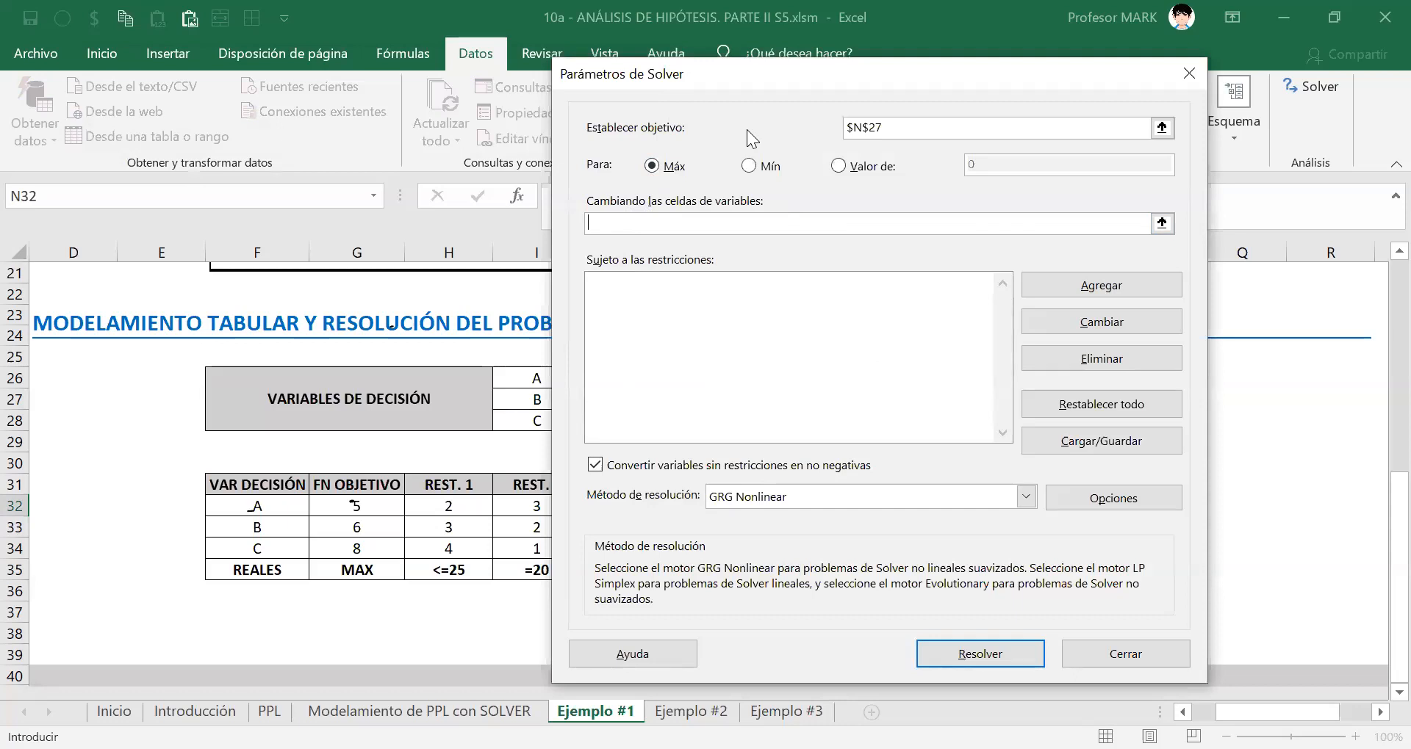
left_click_drag(749, 74, 901, 61)
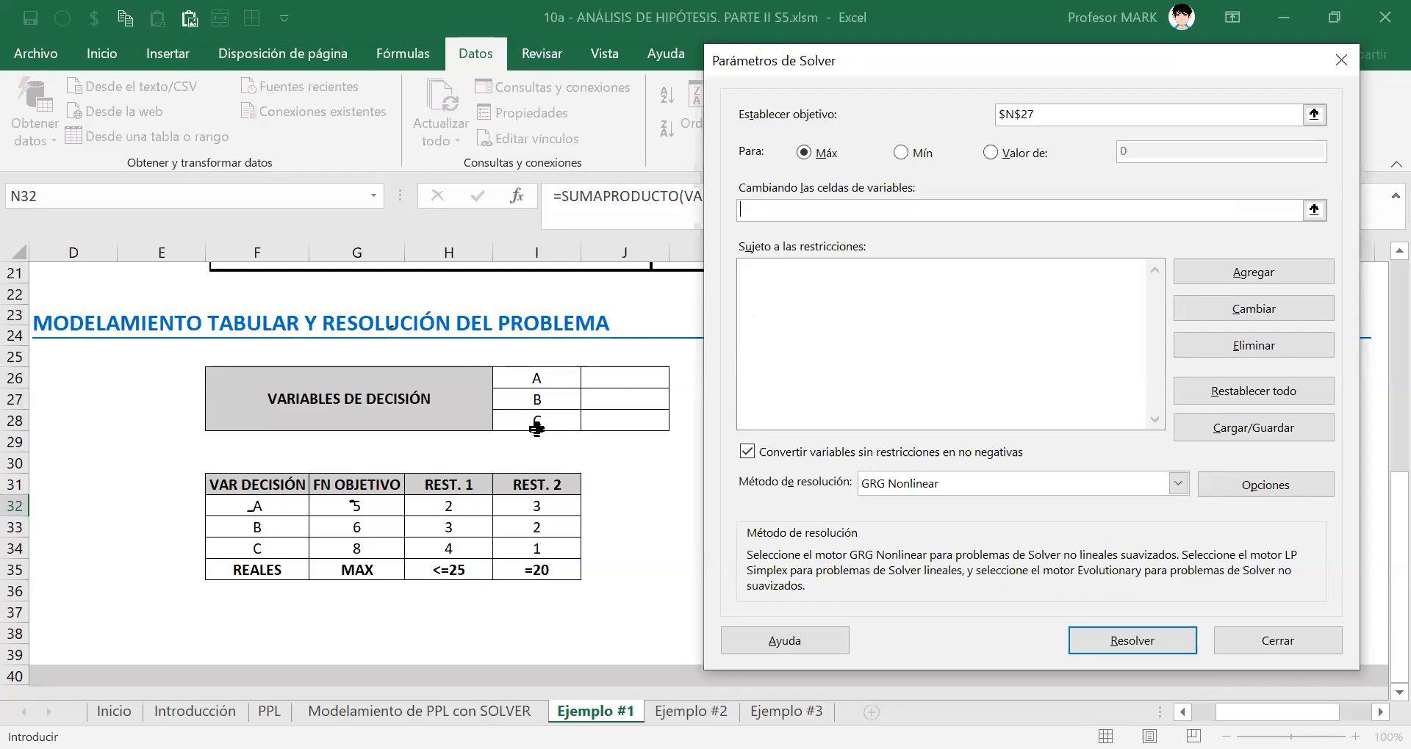
left_click(596, 380)
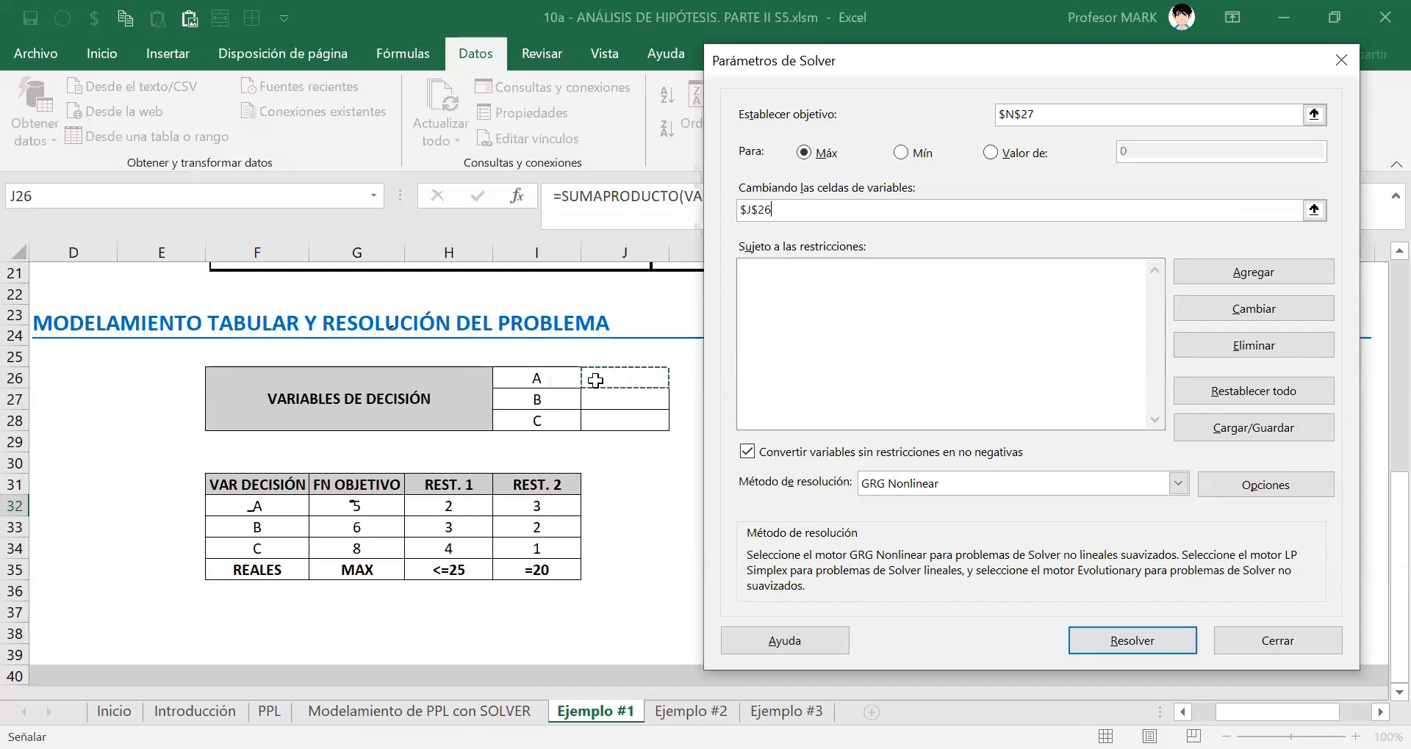
left_click_drag(595, 380, 597, 422)
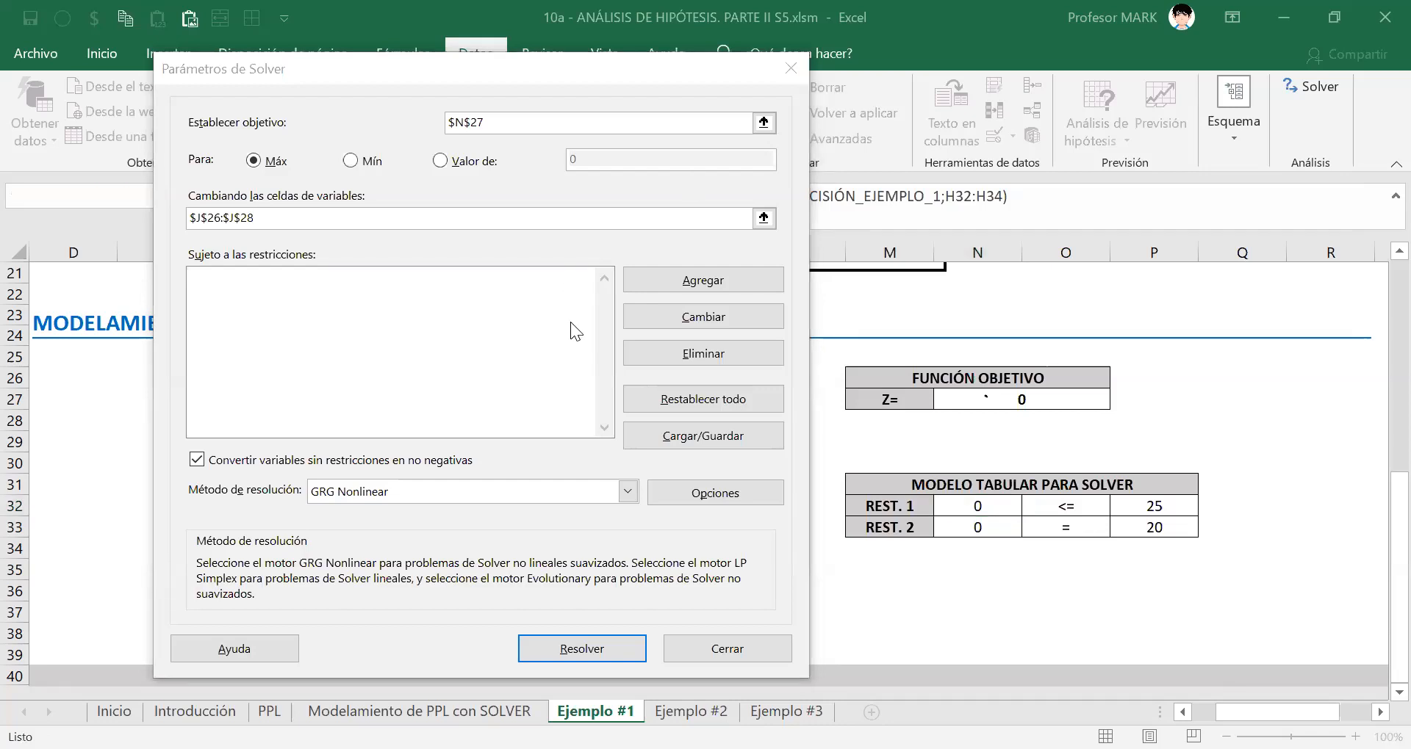
Start adding a restriction to the Solver model, keeping the MODELO TABULAR PARA SOLVER table in view.
left_click(647, 287)
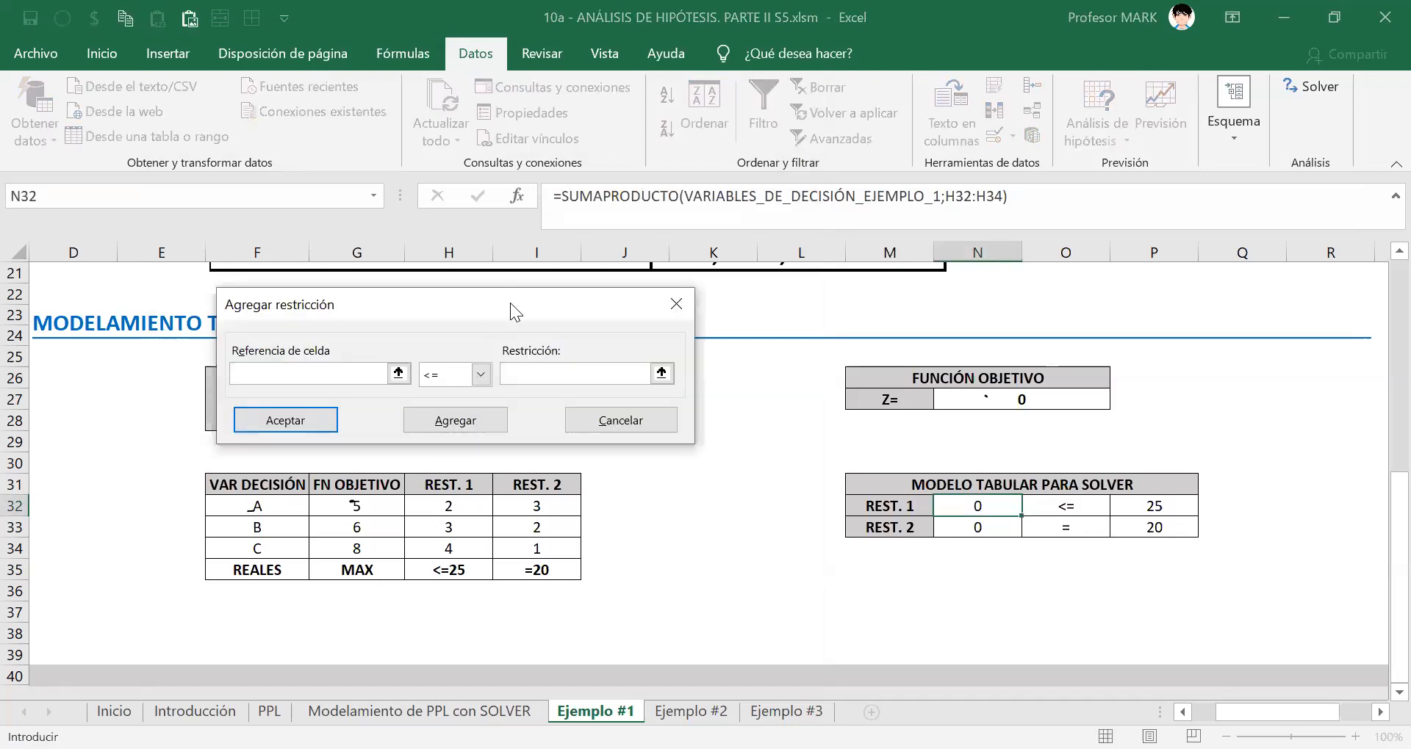
left_click_drag(510, 303, 610, 278)
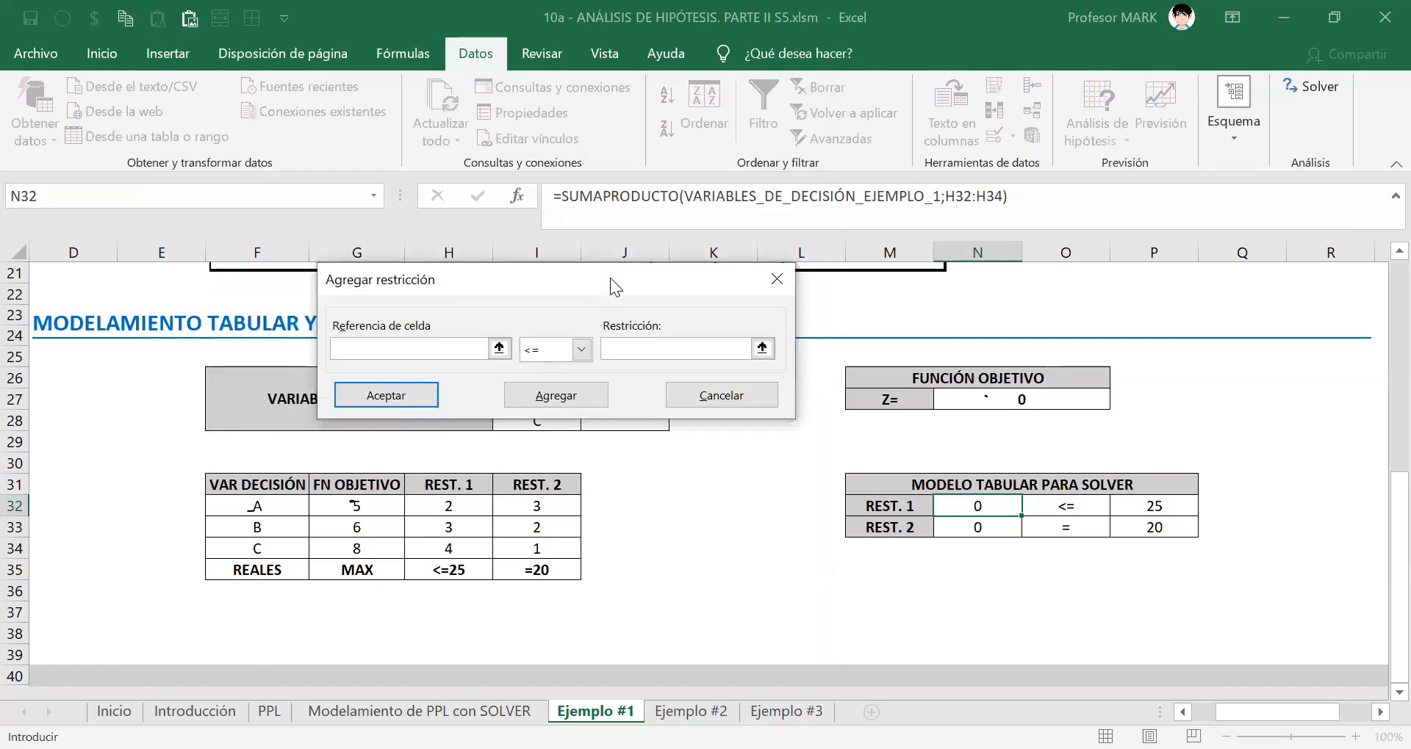
scroll(558, 242, "down", 1)
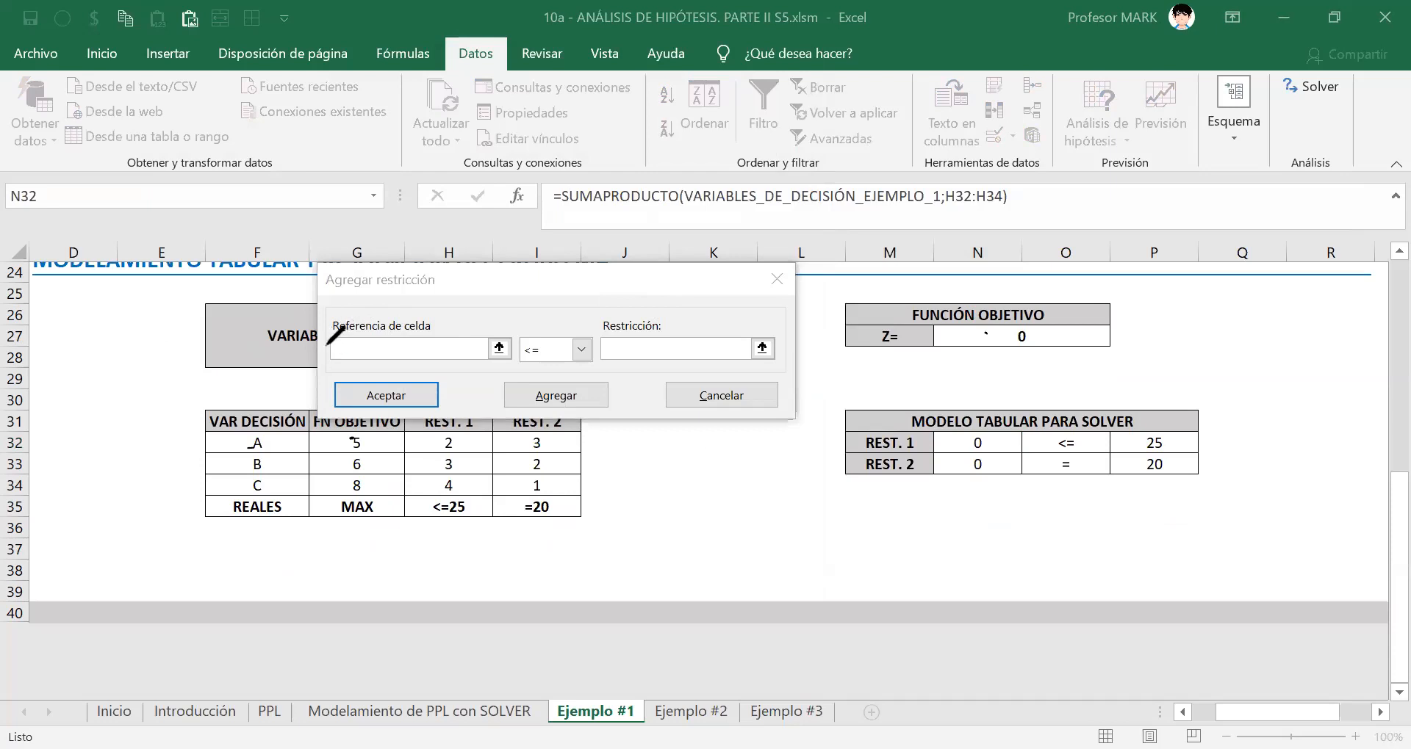
mouse_move(329, 340)
left_mouse_down()
mouse_move(329, 360)
mouse_move(515, 364)
mouse_move(518, 334)
mouse_move(332, 338)
left_mouse_up()
mouse_move(523, 333)
left_mouse_down()
mouse_move(597, 371)
mouse_move(566, 328)
mouse_move(518, 331)
left_mouse_up()
mouse_move(606, 329)
left_mouse_down()
mouse_move(757, 365)
mouse_move(680, 326)
mouse_move(607, 332)
left_mouse_up()
left_click_drag(436, 290, 452, 311)
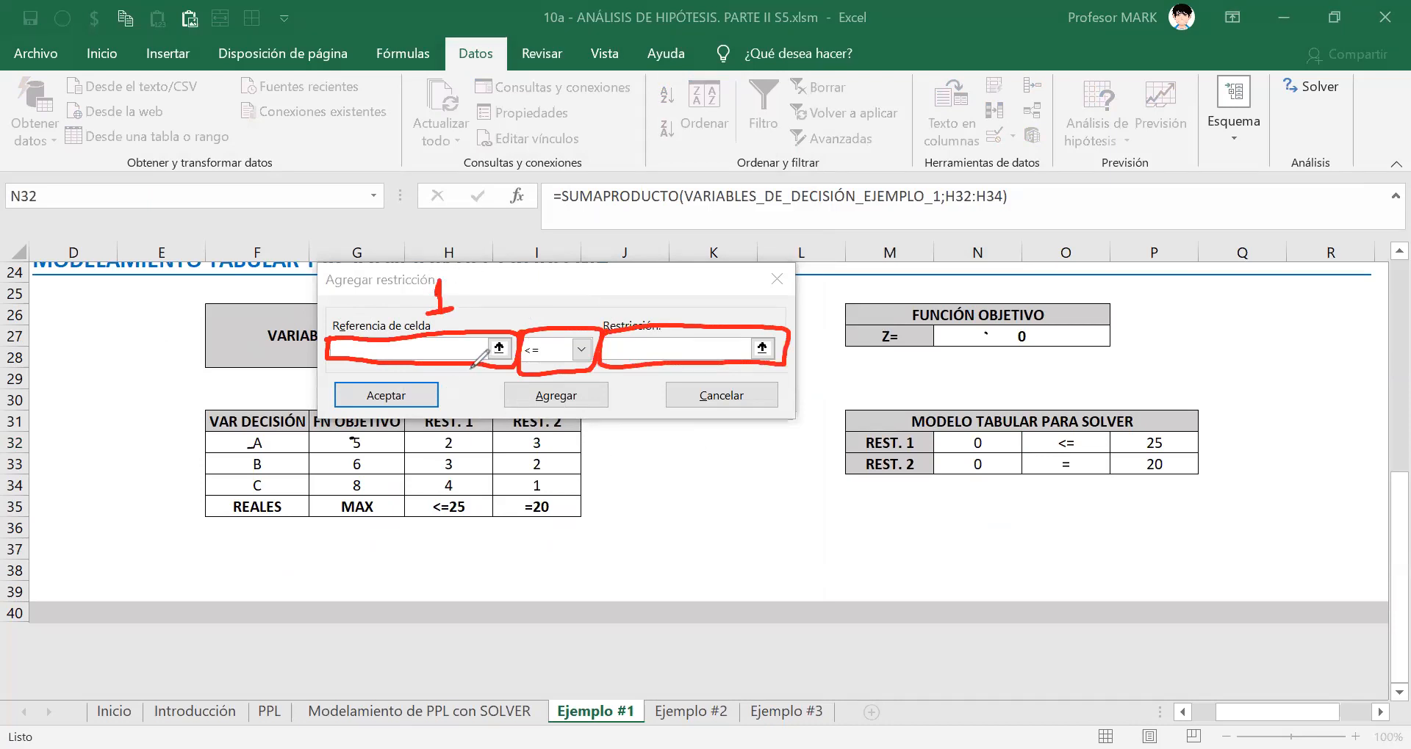
mouse_move(473, 365)
left_mouse_down()
mouse_move(518, 441)
mouse_move(812, 540)
mouse_move(952, 482)
left_mouse_up()
mouse_move(986, 423)
left_mouse_down()
mouse_move(968, 435)
mouse_move(1011, 472)
left_mouse_up()
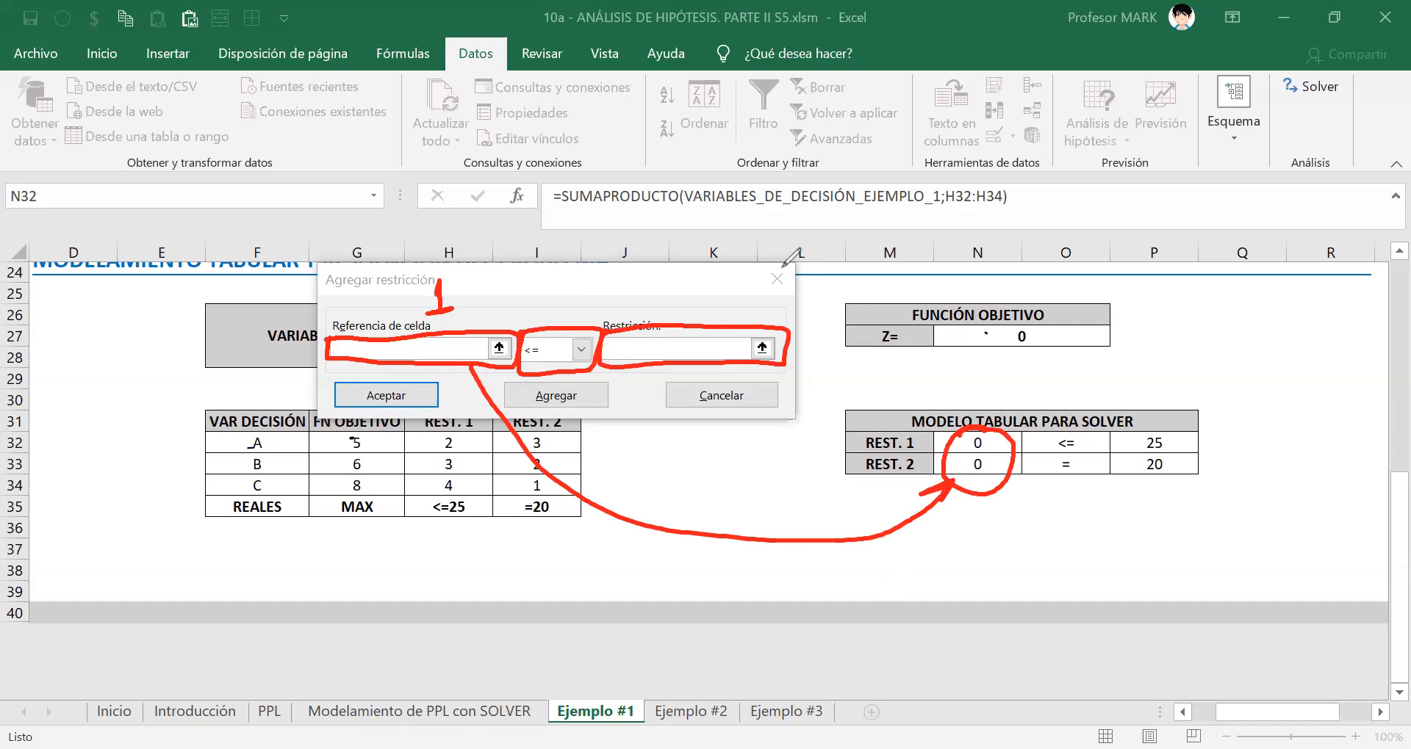
left_click_drag(540, 297, 571, 314)
mouse_move(587, 378)
left_mouse_down()
mouse_move(662, 471)
mouse_move(992, 542)
mouse_move(1060, 479)
mouse_move(1065, 492)
mouse_move(1076, 426)
mouse_move(1058, 477)
mouse_move(1030, 455)
mouse_move(1091, 423)
left_mouse_up()
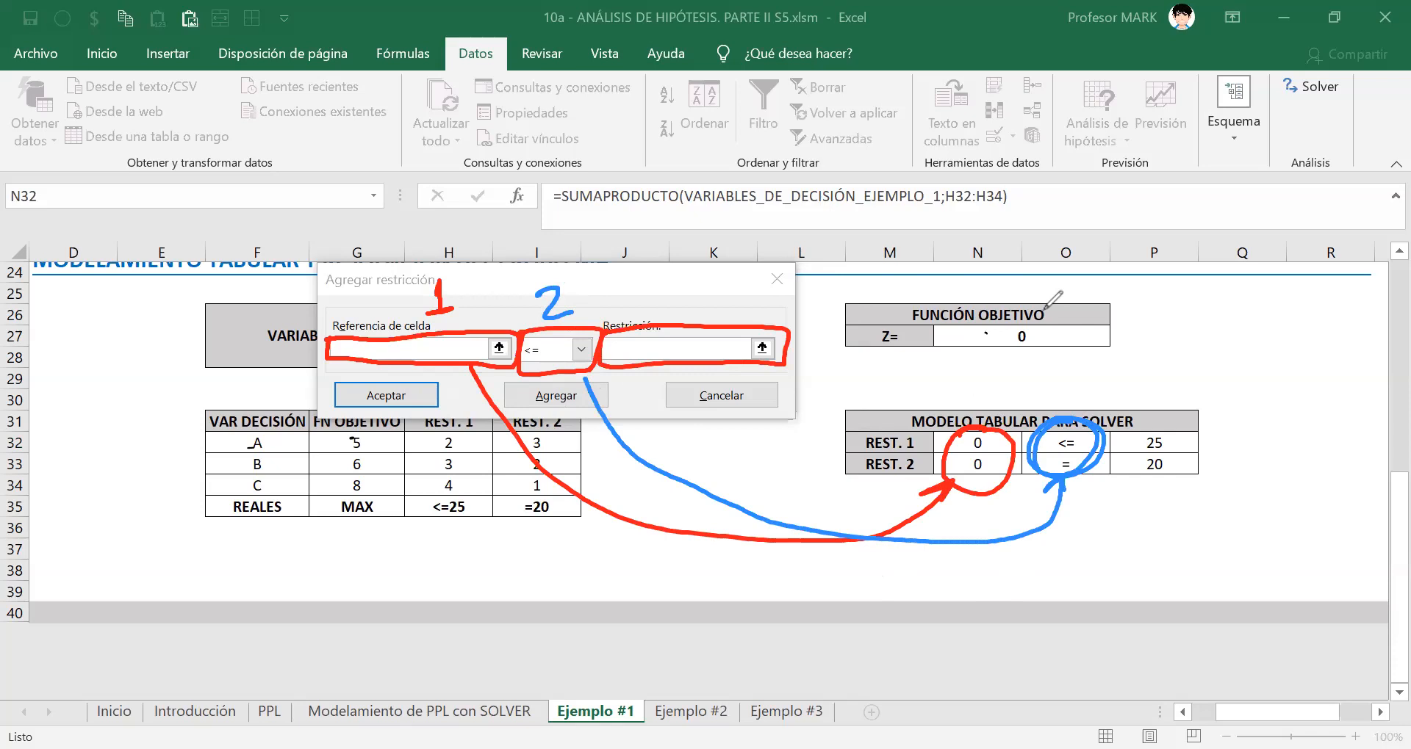
left_click_drag(676, 281, 669, 314)
mouse_move(751, 362)
left_mouse_down()
mouse_move(812, 523)
mouse_move(909, 549)
mouse_move(1147, 504)
mouse_move(1154, 482)
mouse_move(1160, 501)
left_mouse_up()
mouse_move(1164, 425)
left_mouse_down()
mouse_move(1158, 481)
mouse_move(1179, 421)
left_mouse_up()
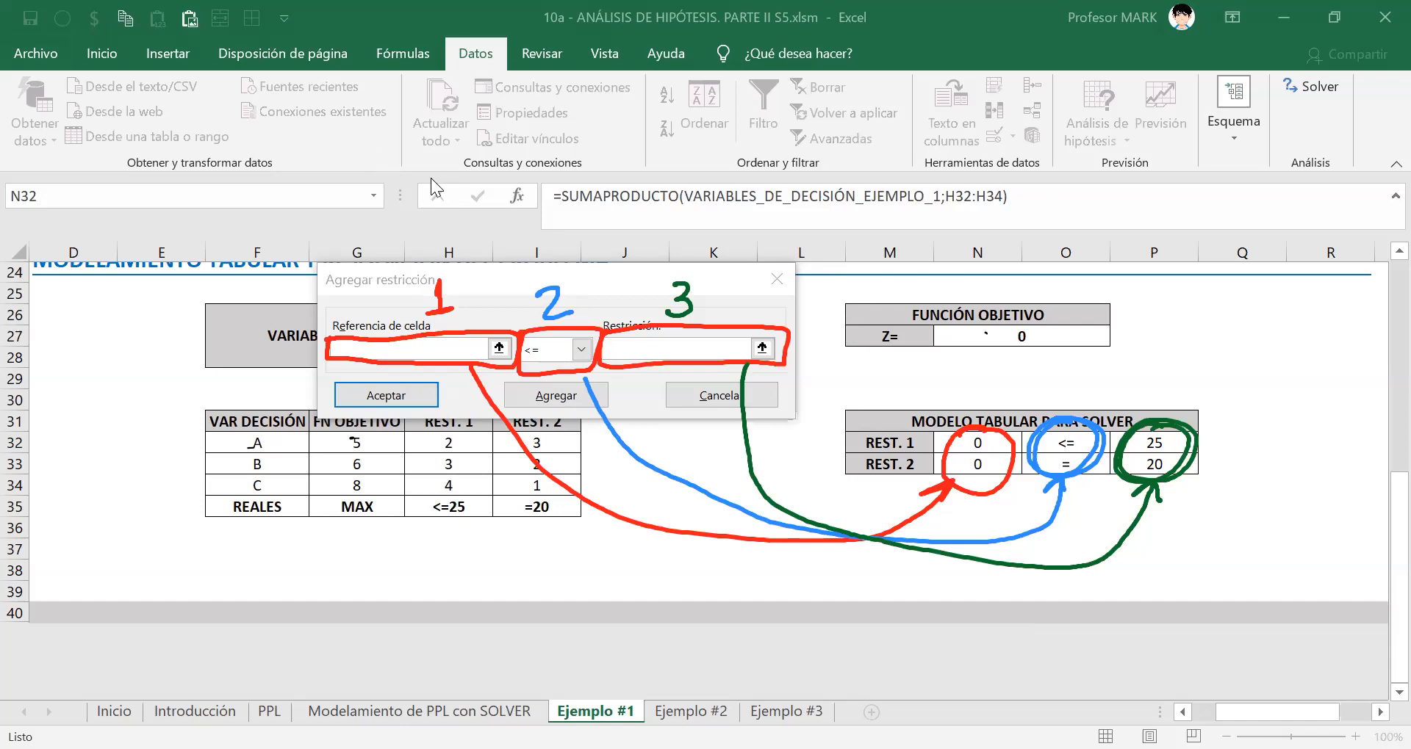
Define the REST. 1 restriction as N32 <= P32 by cell reference and add it, keeping the dialog ready for another restriction.
left_click(361, 348)
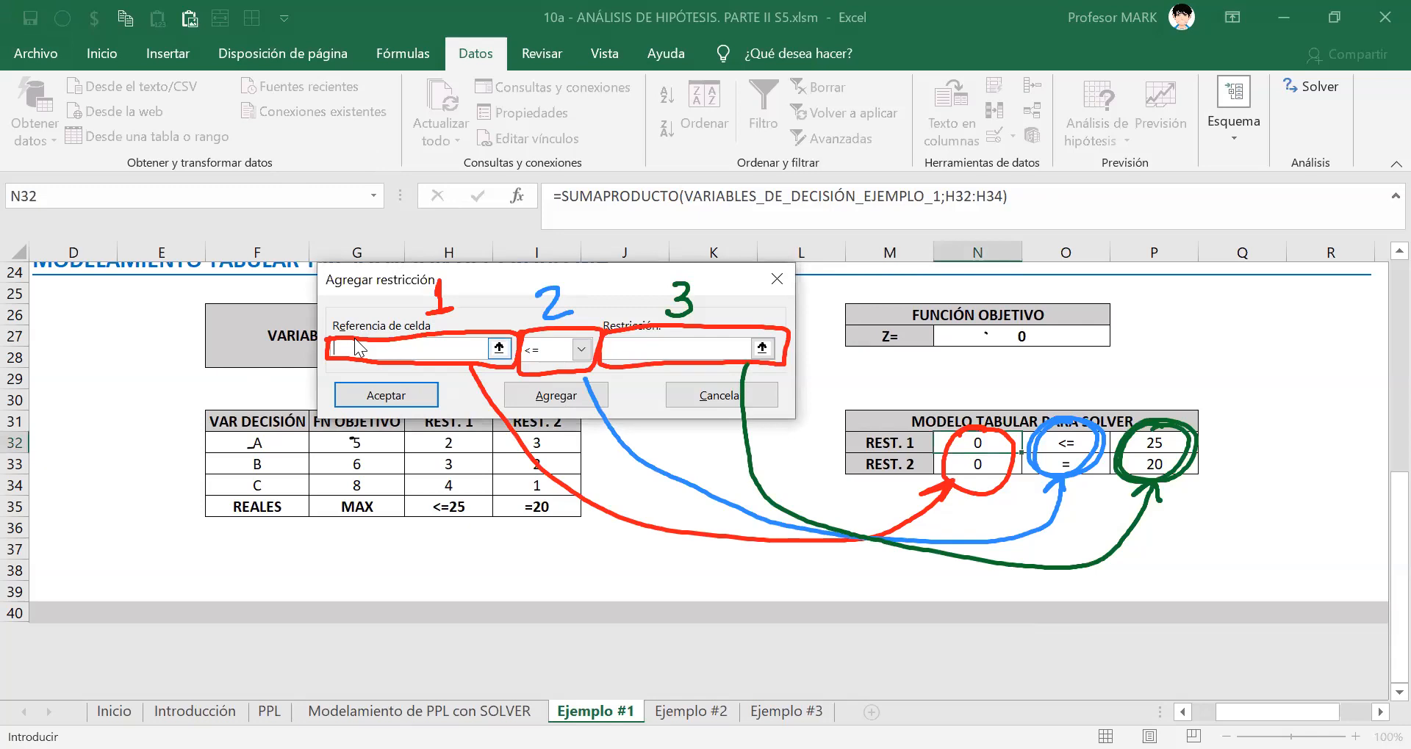
left_click(982, 442)
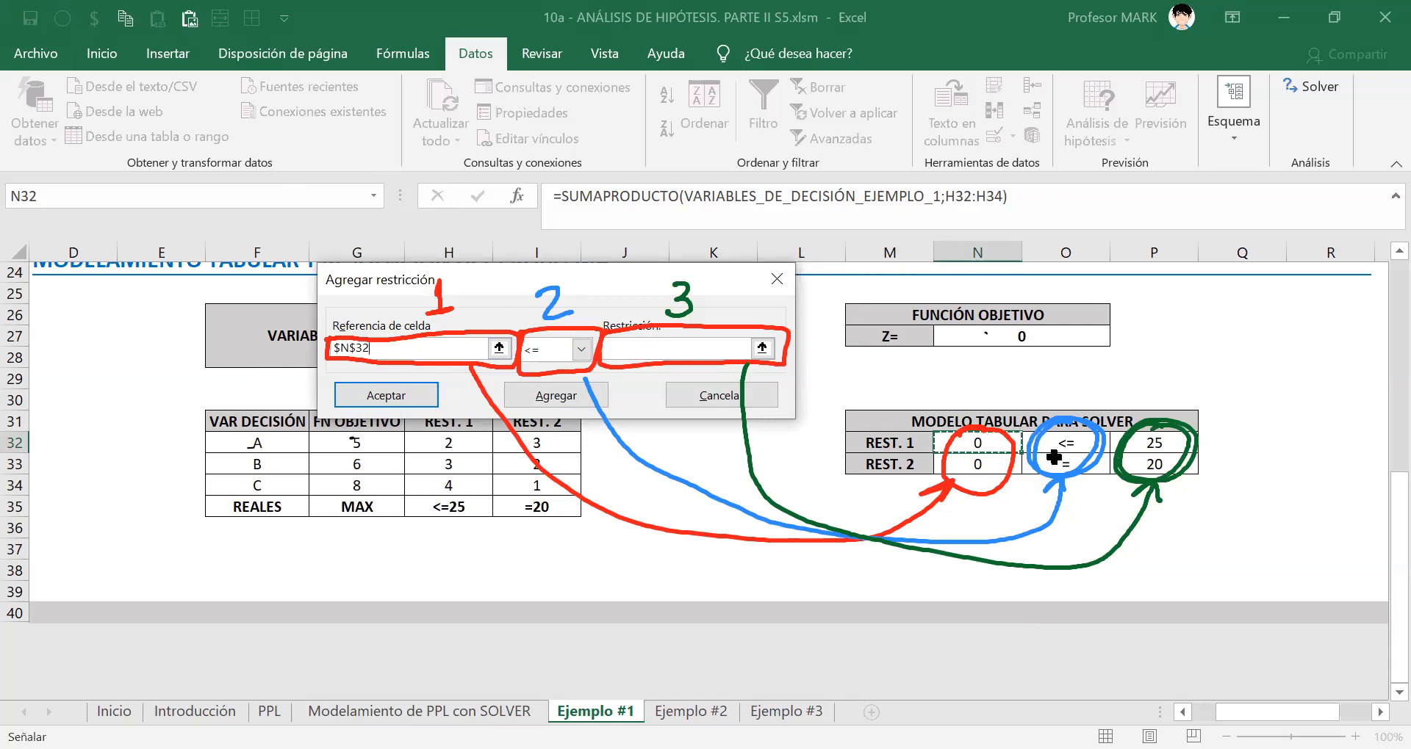
left_click(580, 349)
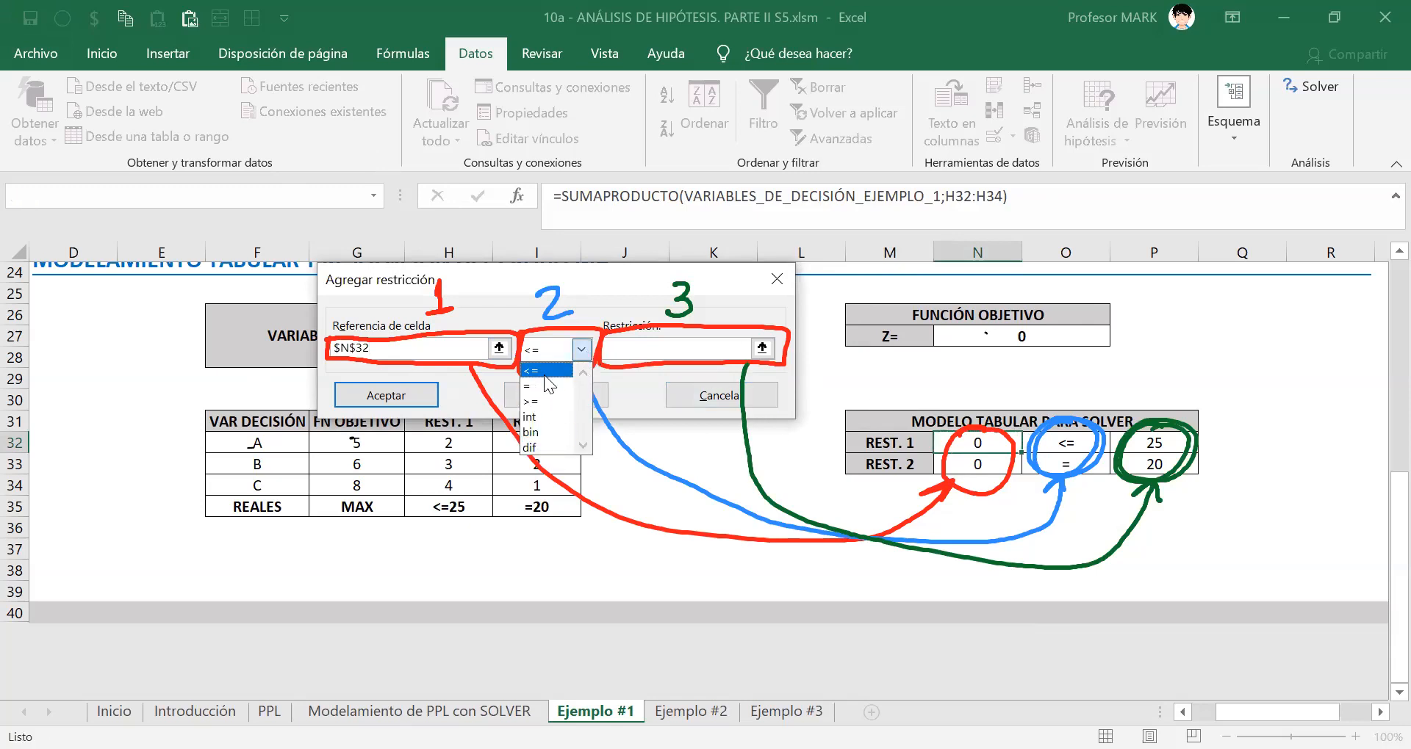
left_click(546, 371)
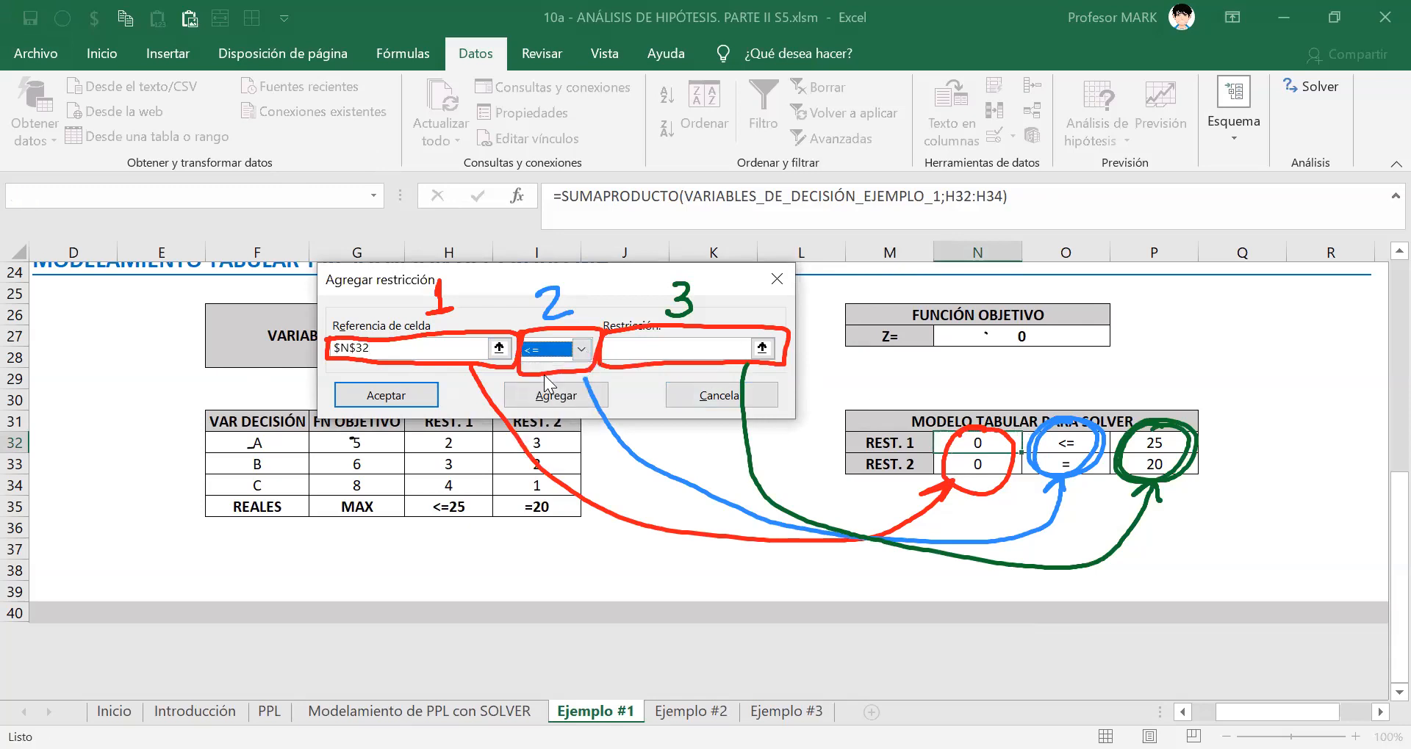
left_click(631, 346)
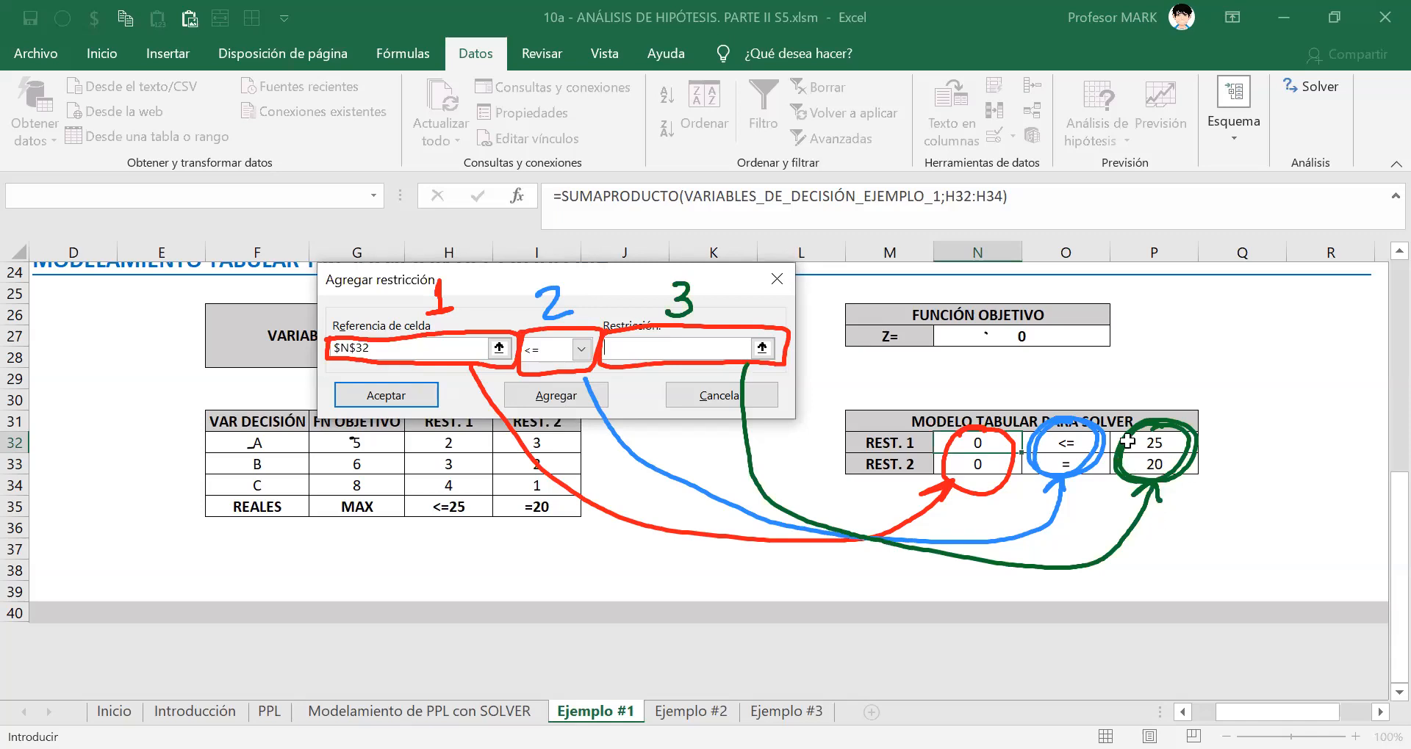
type("25")
key("BackSpace")
key("BackSpace")
left_click(1177, 444)
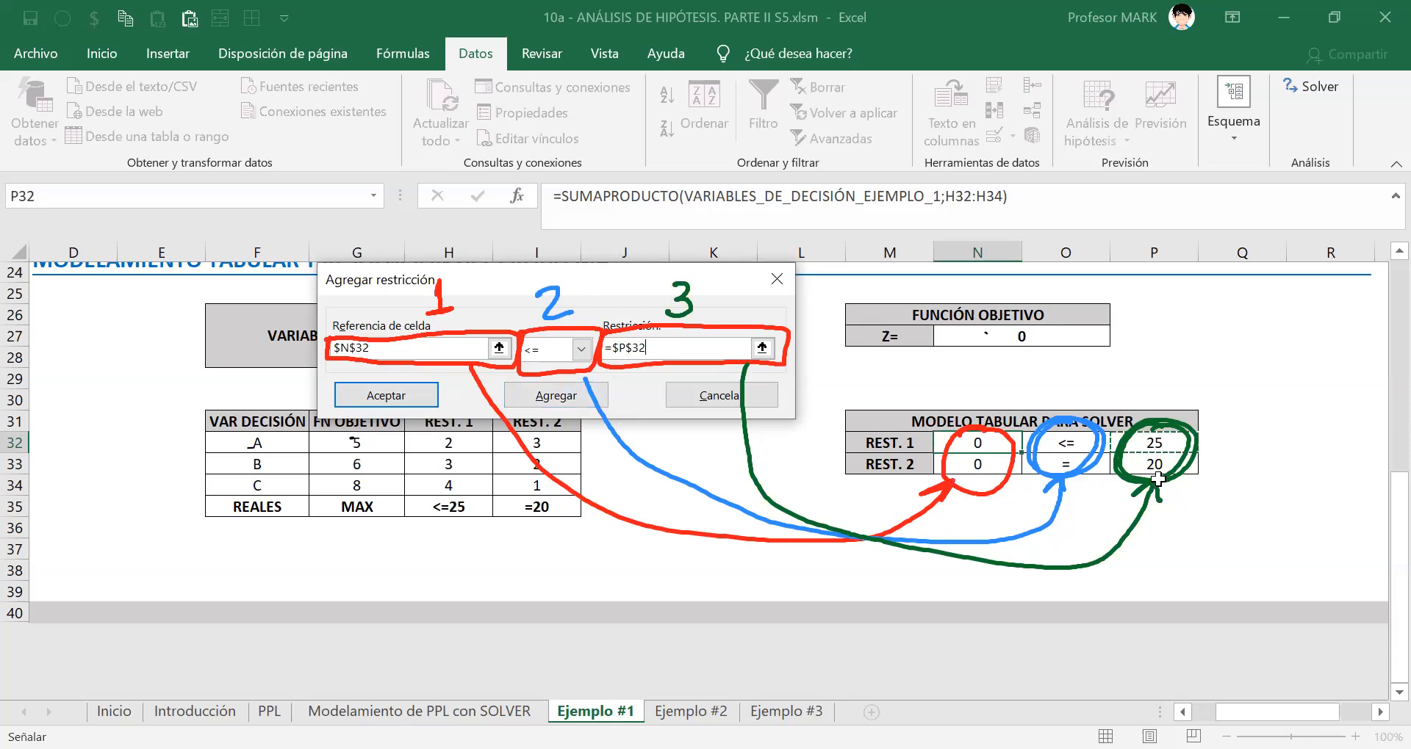
left_click(550, 402)
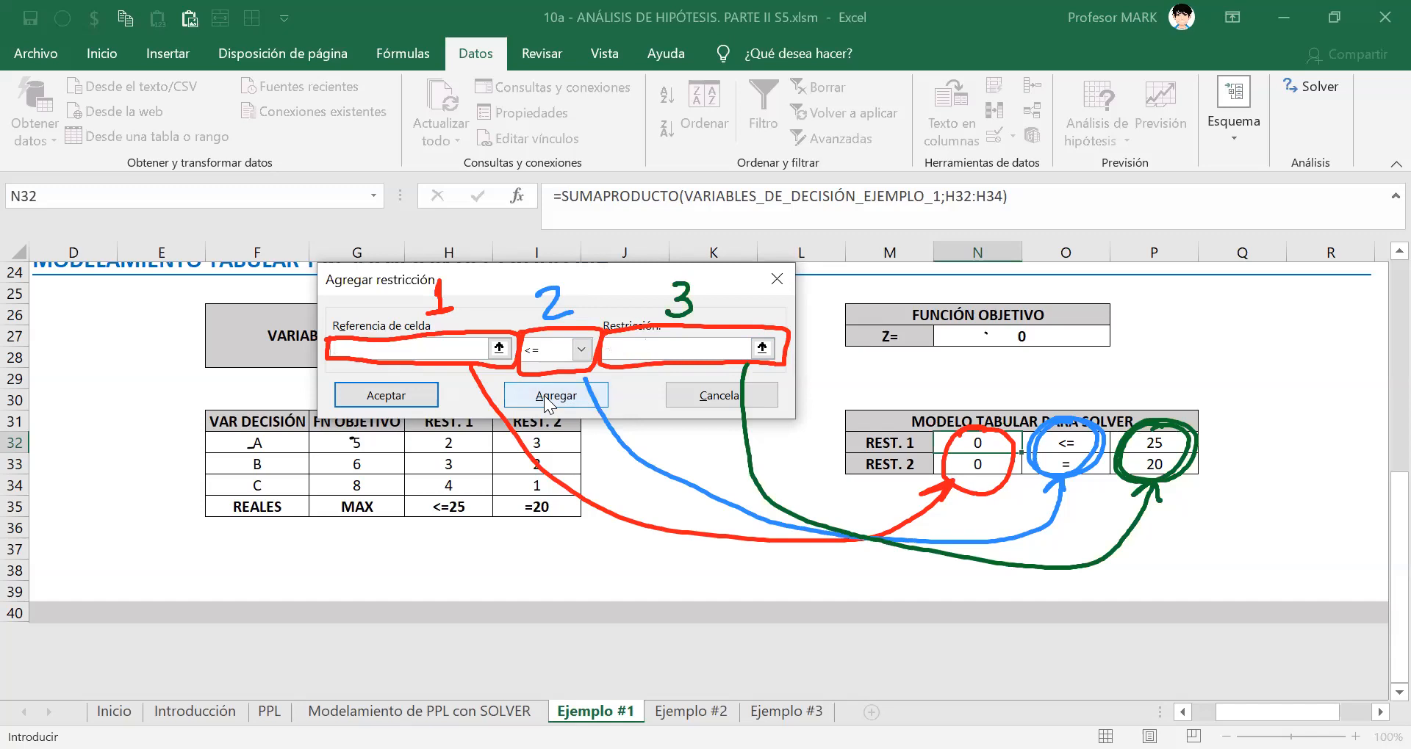
Add the REST. 2 restriction N33 = P33 to the Solver model and return to the Solver parameters.
left_click(976, 461)
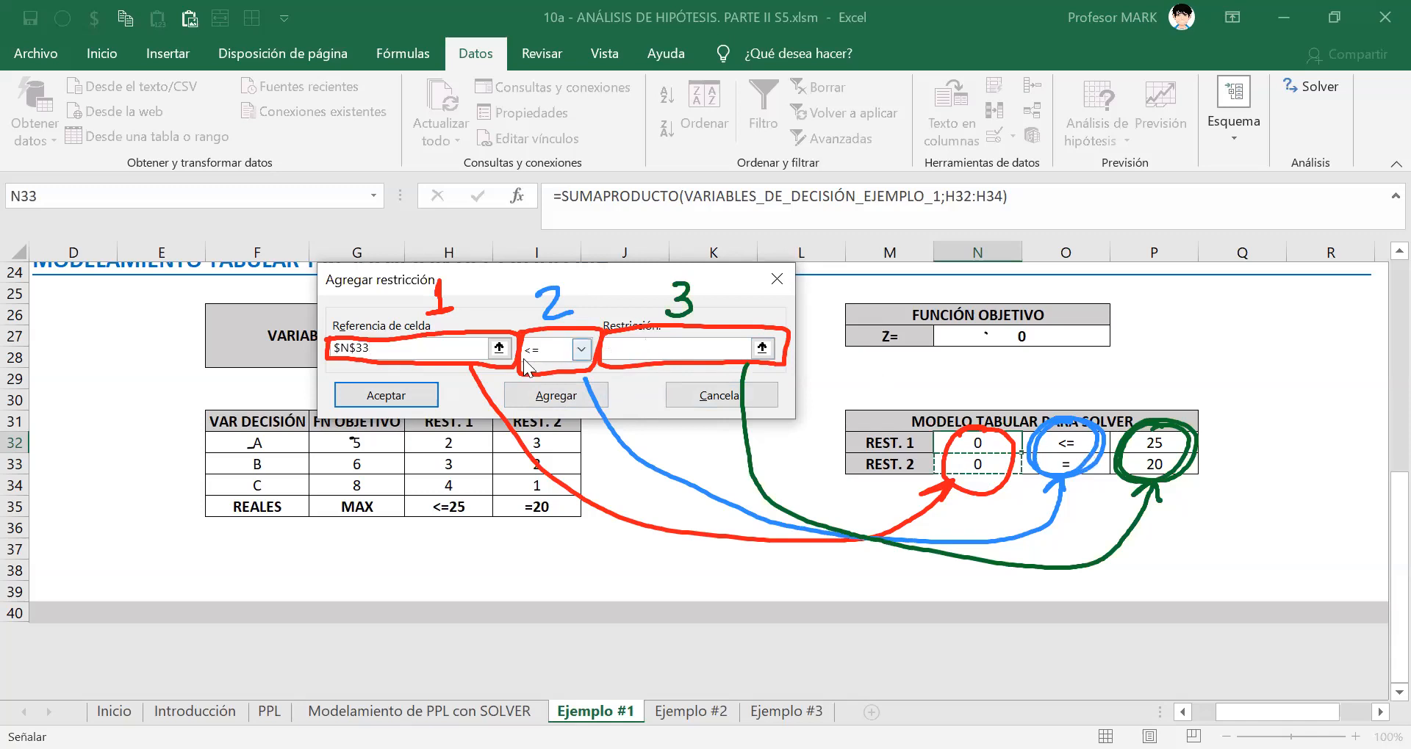
left_click(582, 349)
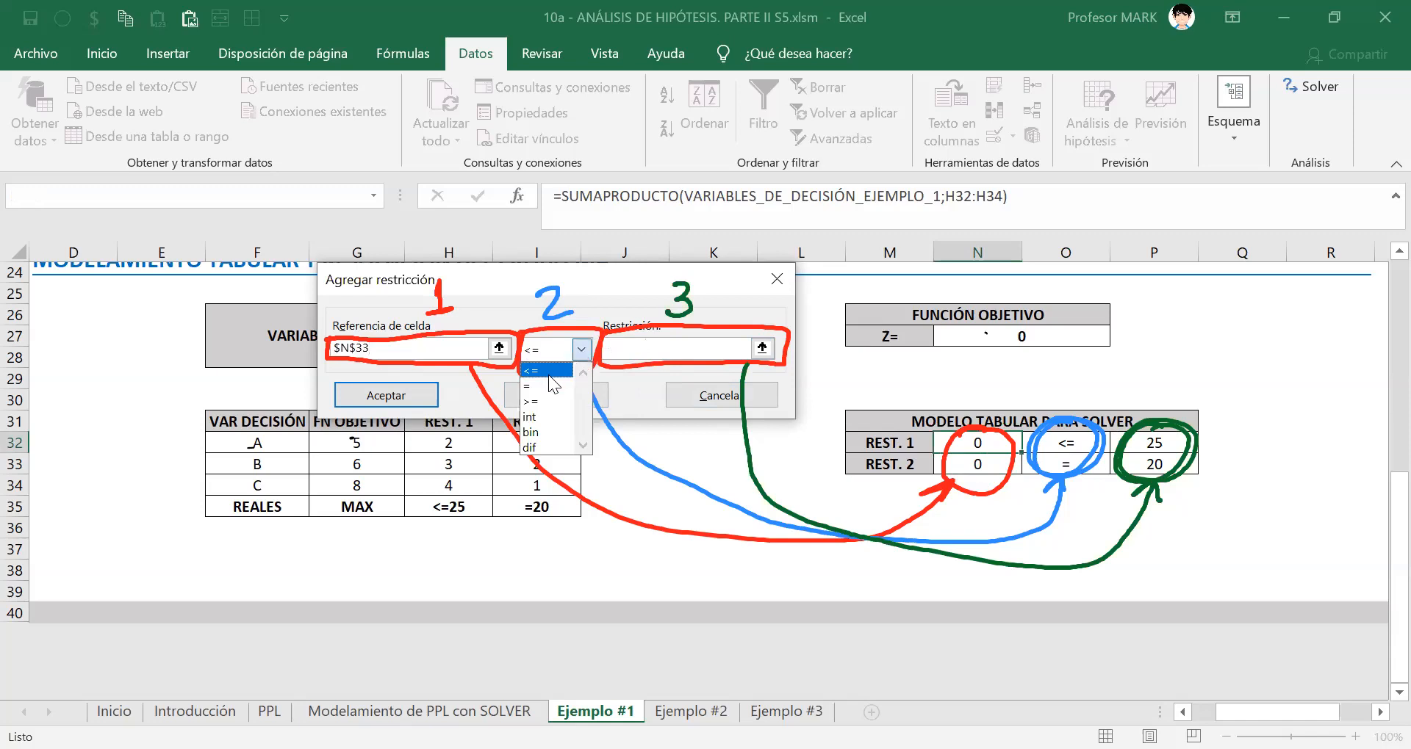
left_click(545, 377)
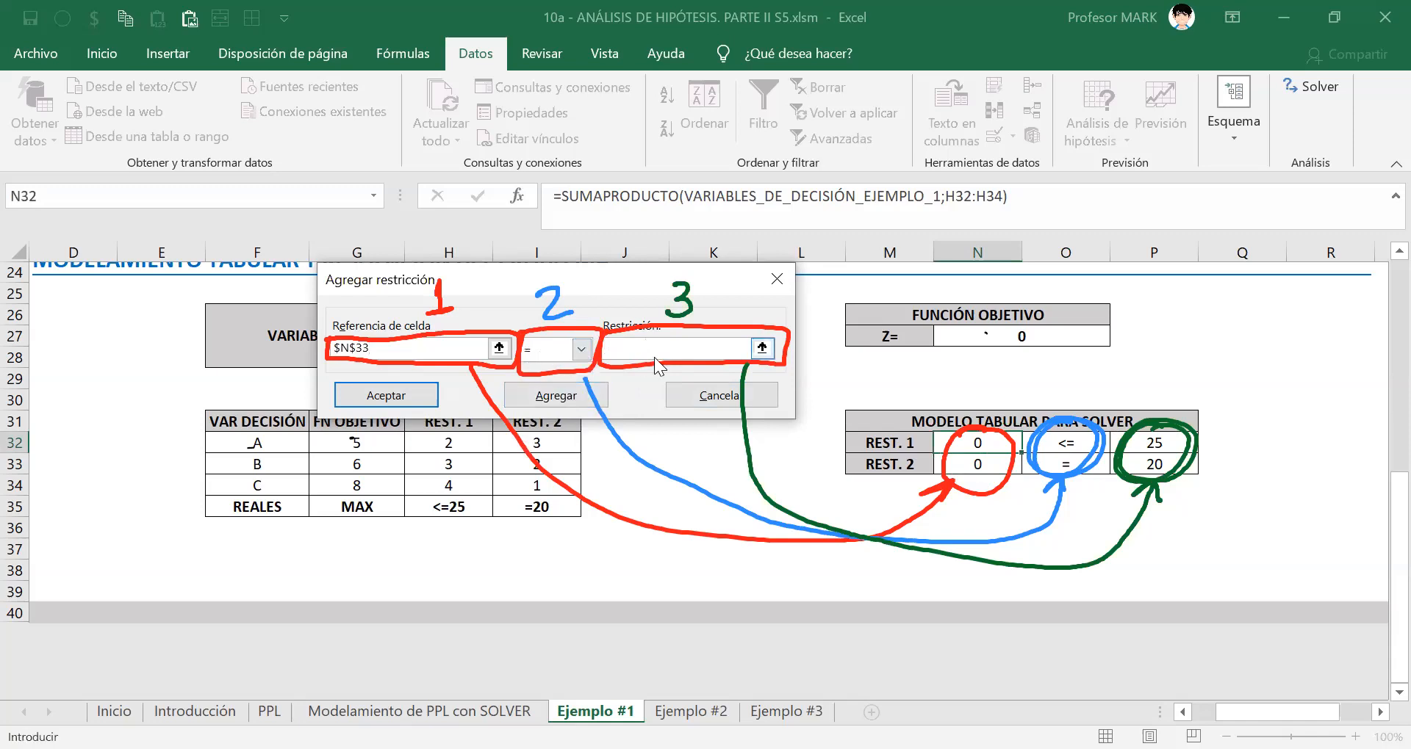
left_click(1150, 463)
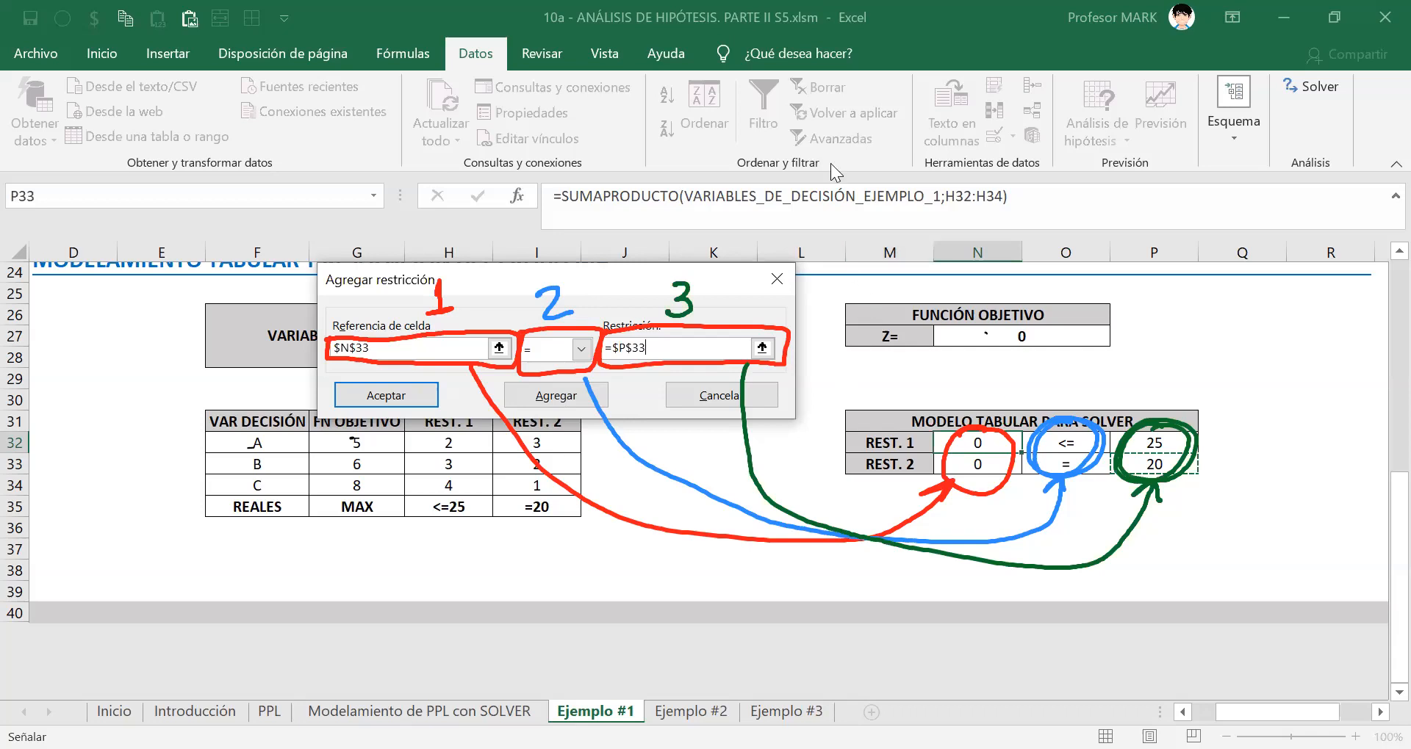
left_click(389, 395)
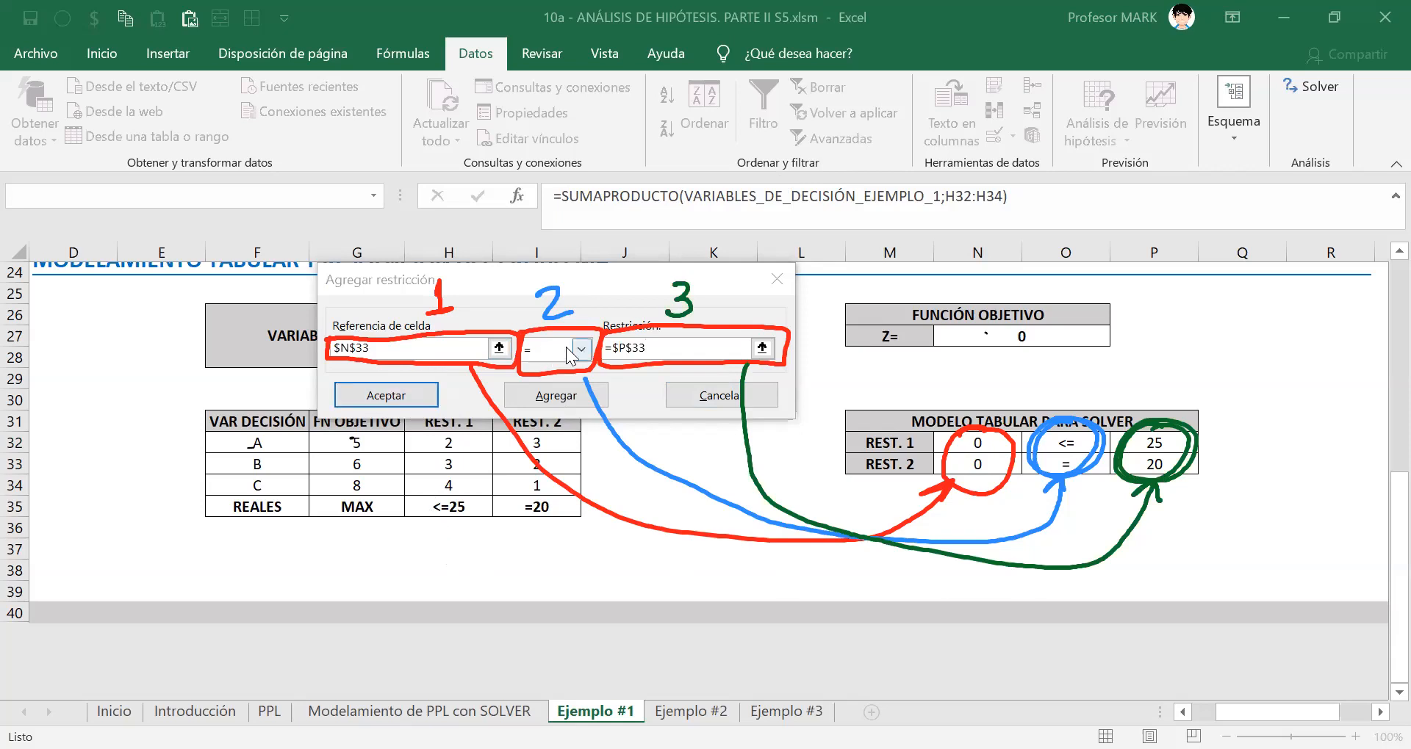
left_click(574, 396)
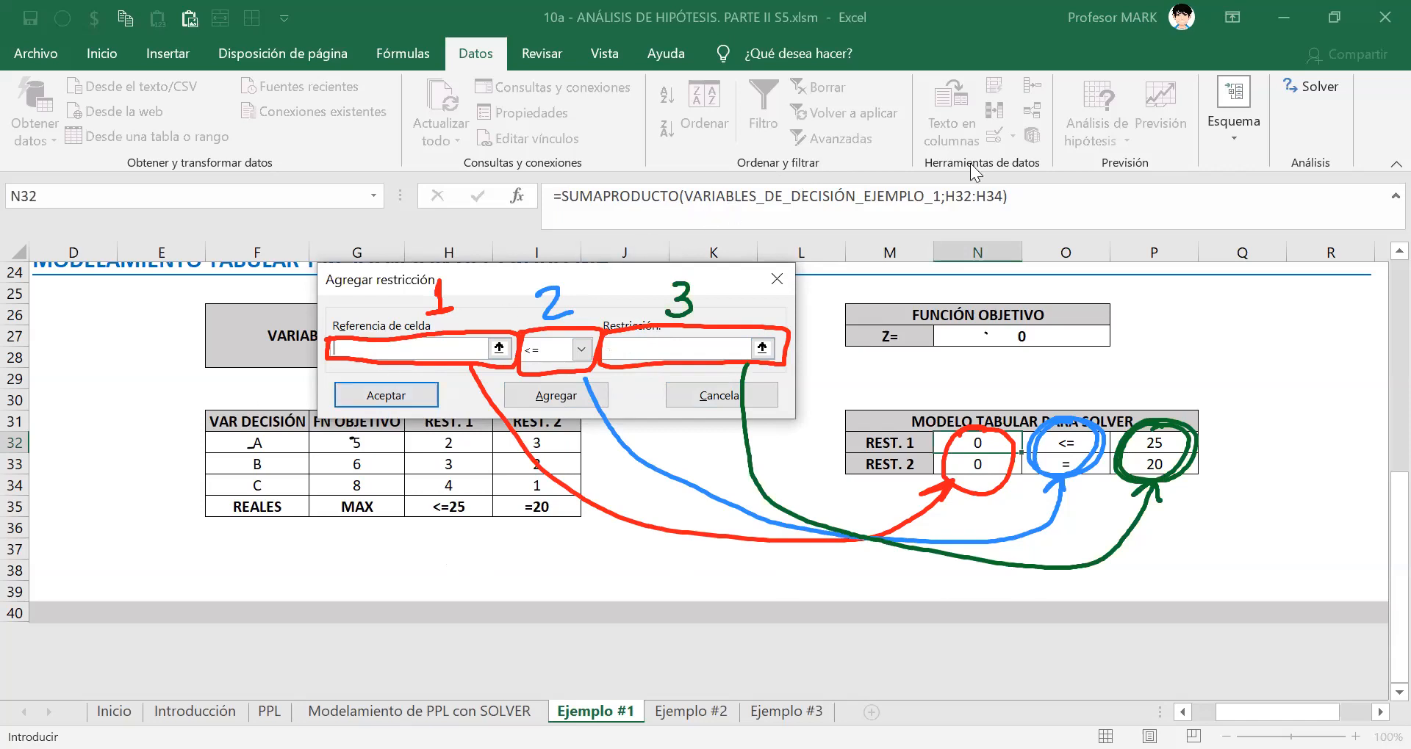
key("Escape")
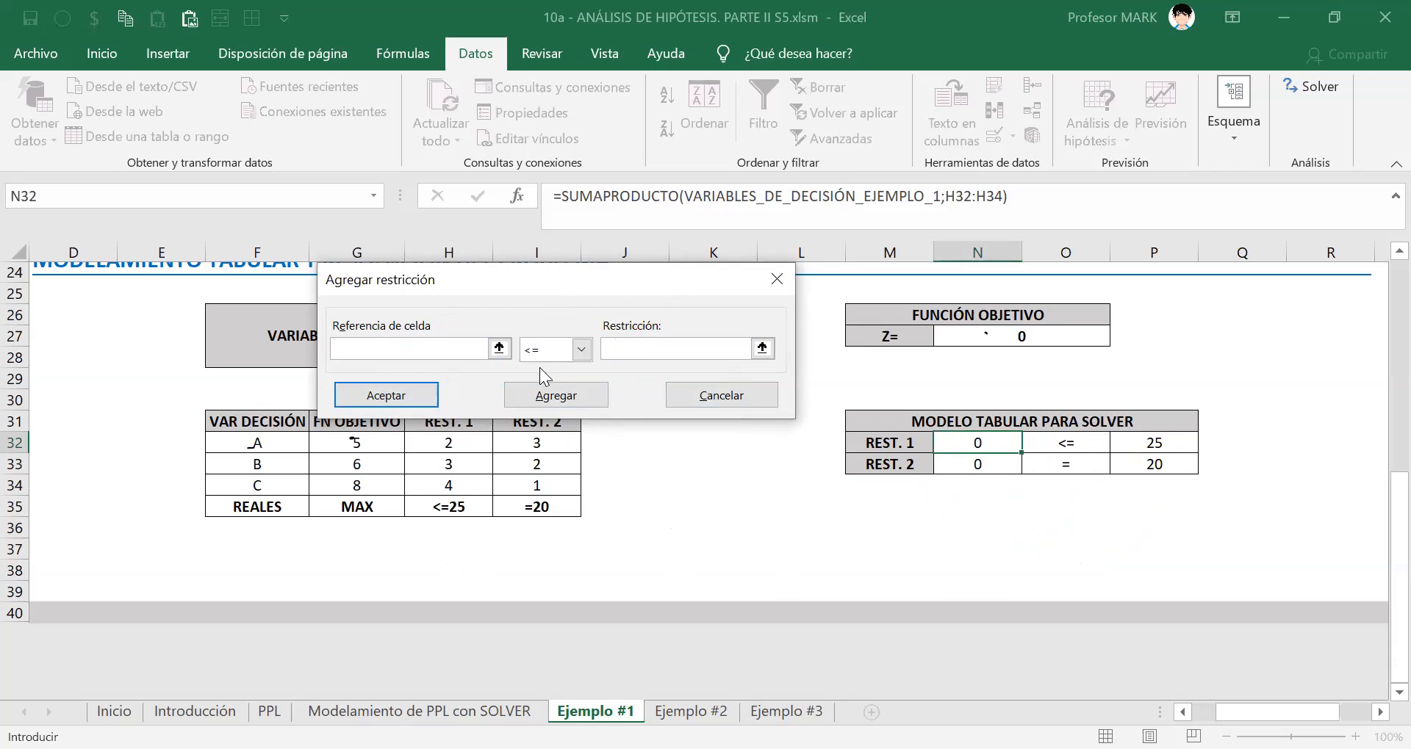
left_click(698, 395)
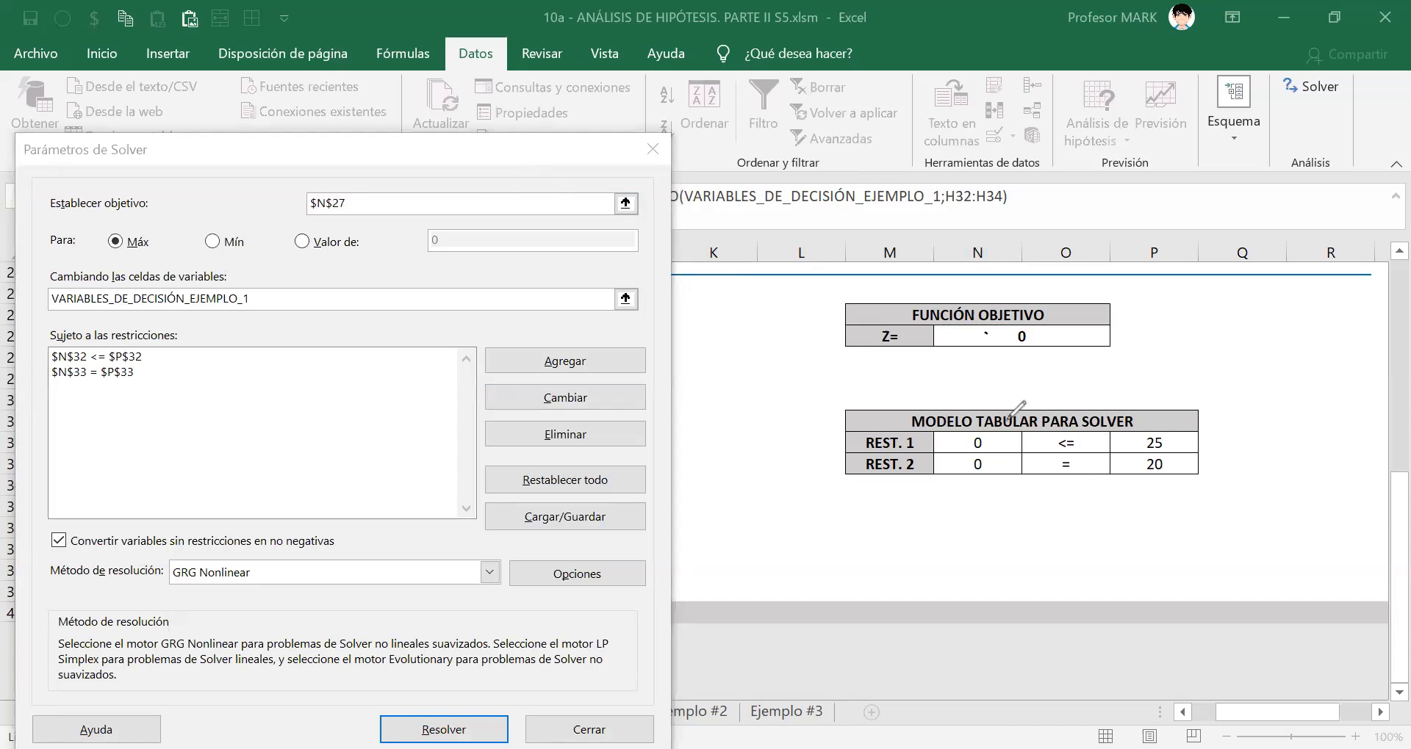
Compare the Solver restrictions with the MODELO TABULAR PARA SOLVER table and check the variable cells VARIABLES_DE_DECISIÓN_EJEMPLO_1.
mouse_move(970, 490)
left_mouse_down()
mouse_move(978, 418)
mouse_move(1217, 456)
mouse_move(952, 422)
left_mouse_up()
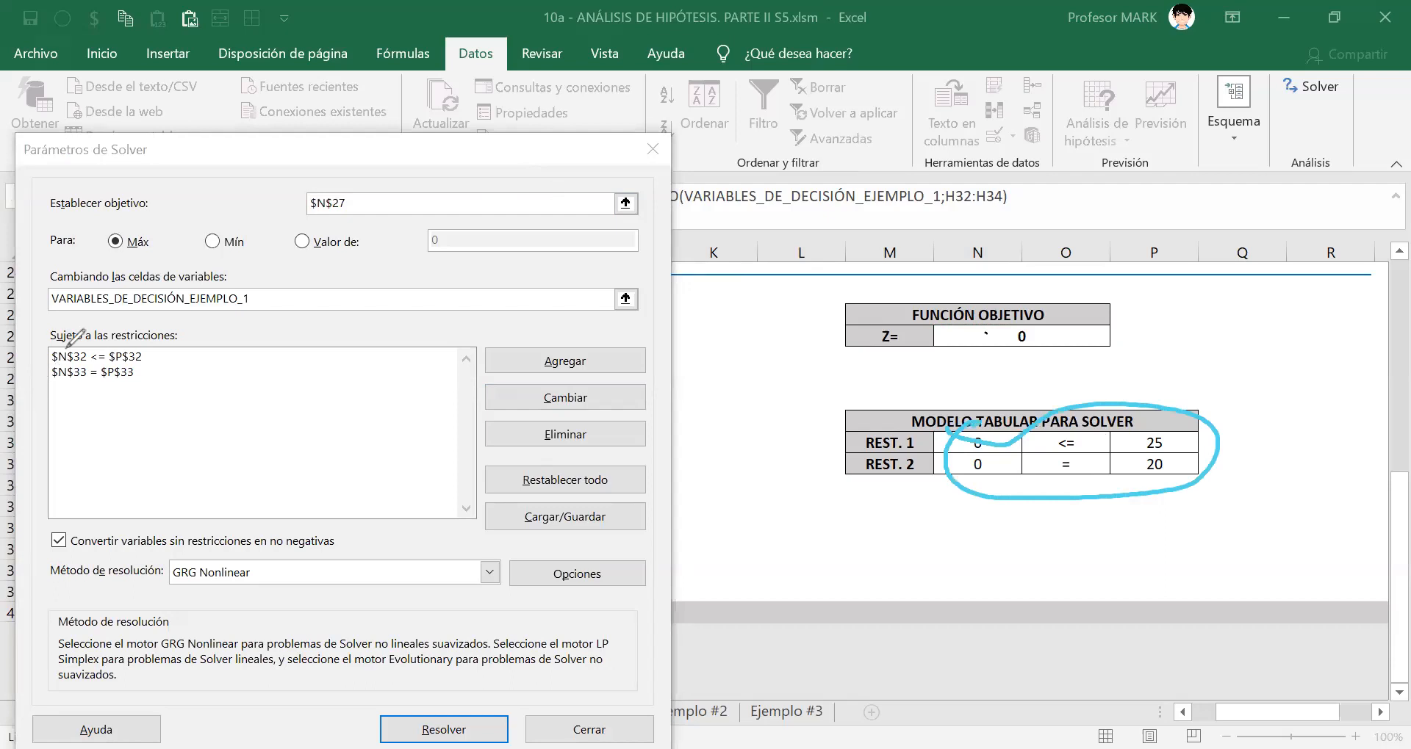
mouse_move(70, 339)
left_mouse_down()
mouse_move(144, 371)
mouse_move(77, 340)
mouse_move(136, 393)
mouse_move(33, 379)
mouse_move(151, 324)
left_mouse_up()
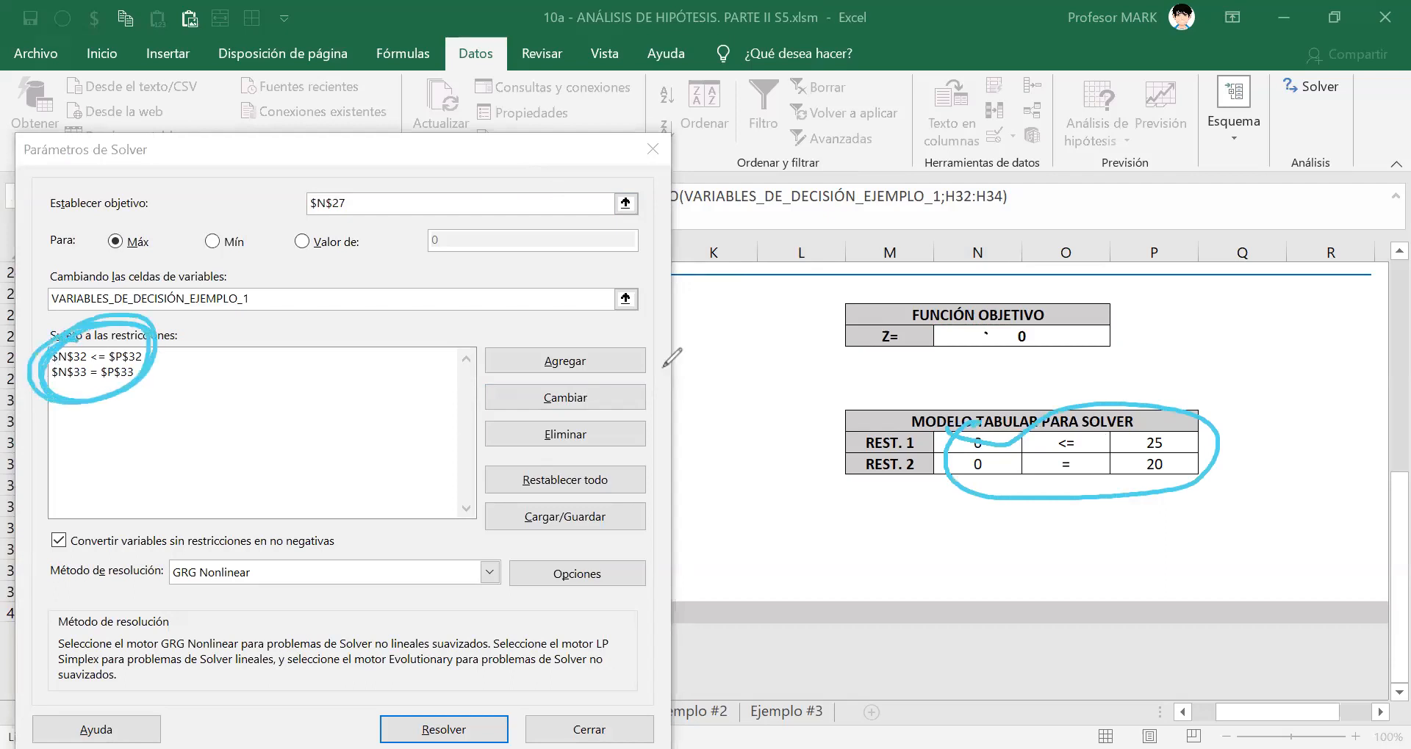
mouse_move(152, 362)
left_mouse_down()
mouse_move(220, 321)
mouse_move(778, 277)
mouse_move(969, 411)
left_mouse_up()
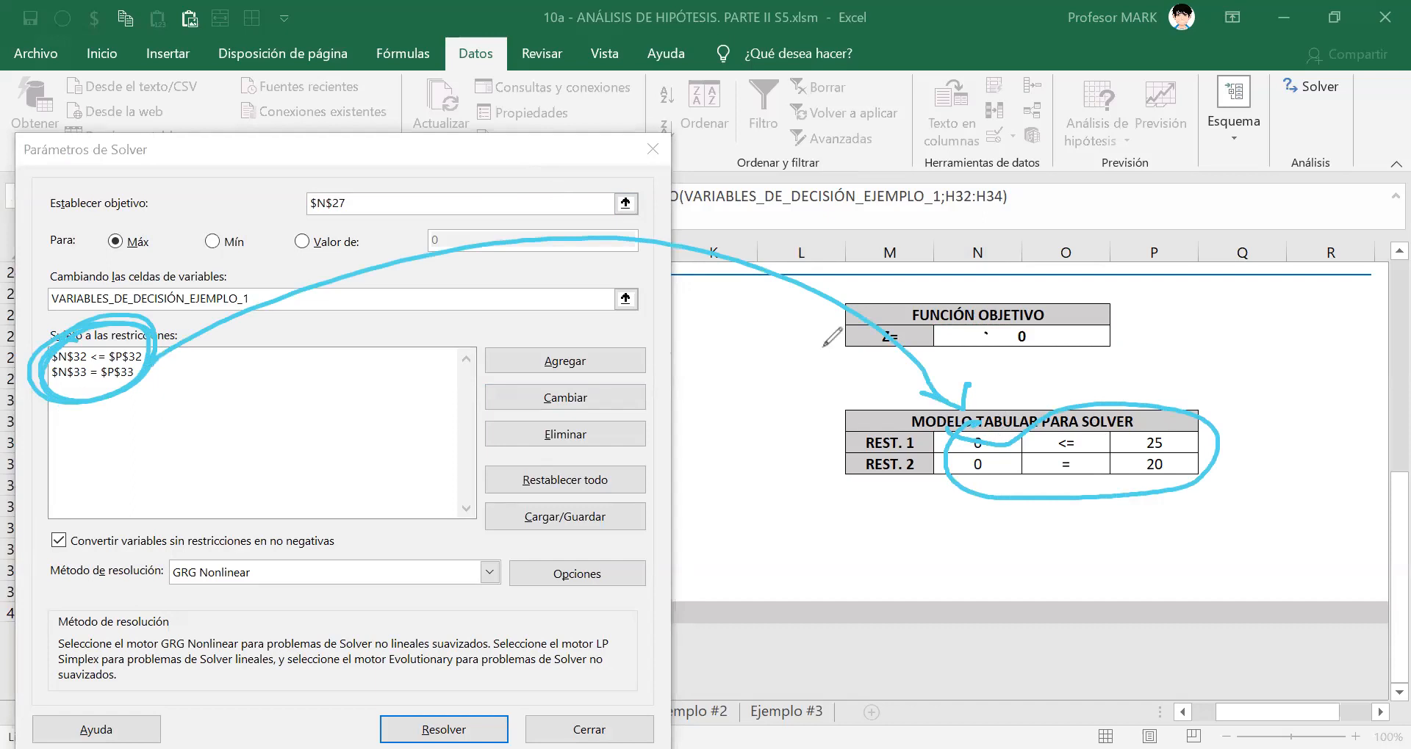
mouse_move(166, 332)
left_mouse_down()
mouse_move(157, 357)
mouse_move(182, 371)
left_mouse_up()
mouse_move(56, 261)
left_mouse_down()
mouse_move(168, 317)
mouse_move(256, 304)
mouse_move(254, 260)
left_mouse_up()
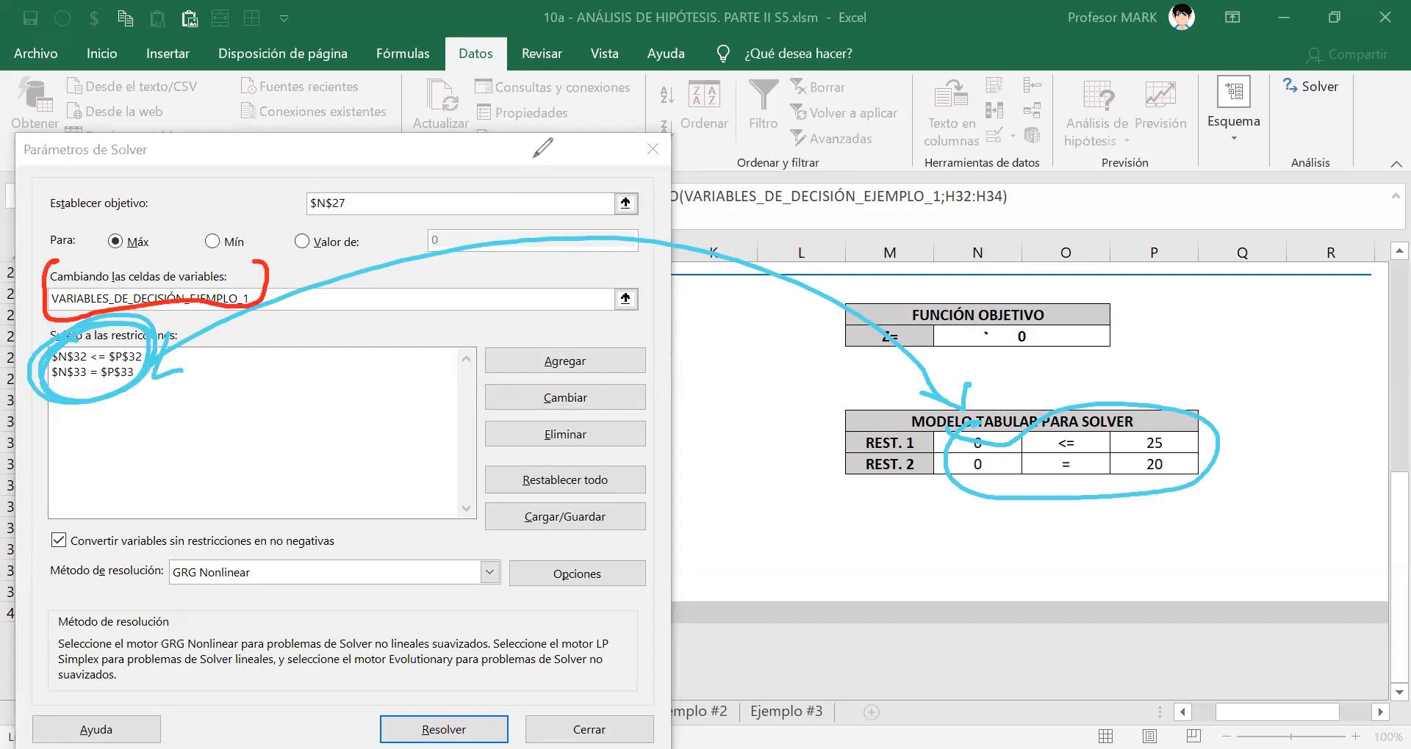
key("ctrl+z")
mouse_move(61, 254)
left_mouse_down()
mouse_move(38, 291)
mouse_move(41, 330)
mouse_move(236, 322)
mouse_move(281, 290)
mouse_move(56, 258)
left_mouse_up()
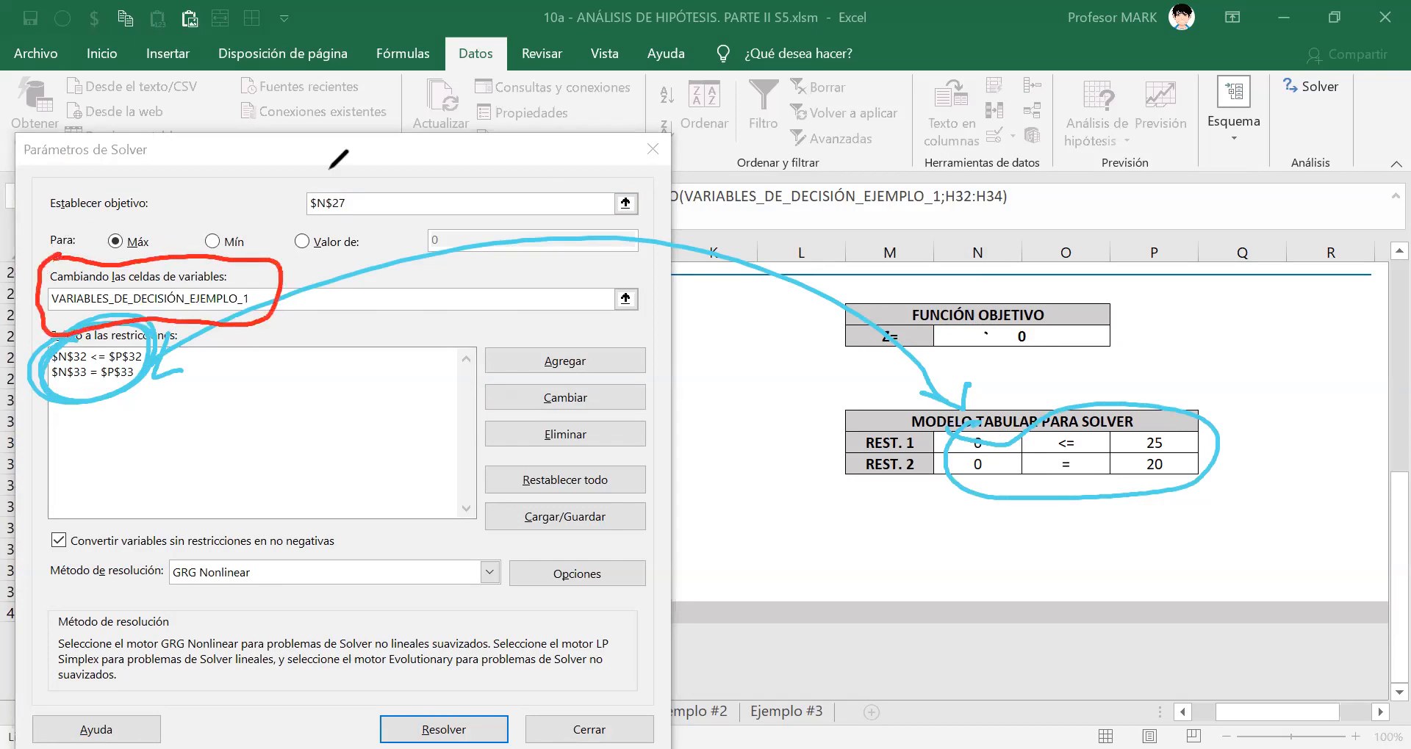
left_click_drag(44, 301, 259, 300)
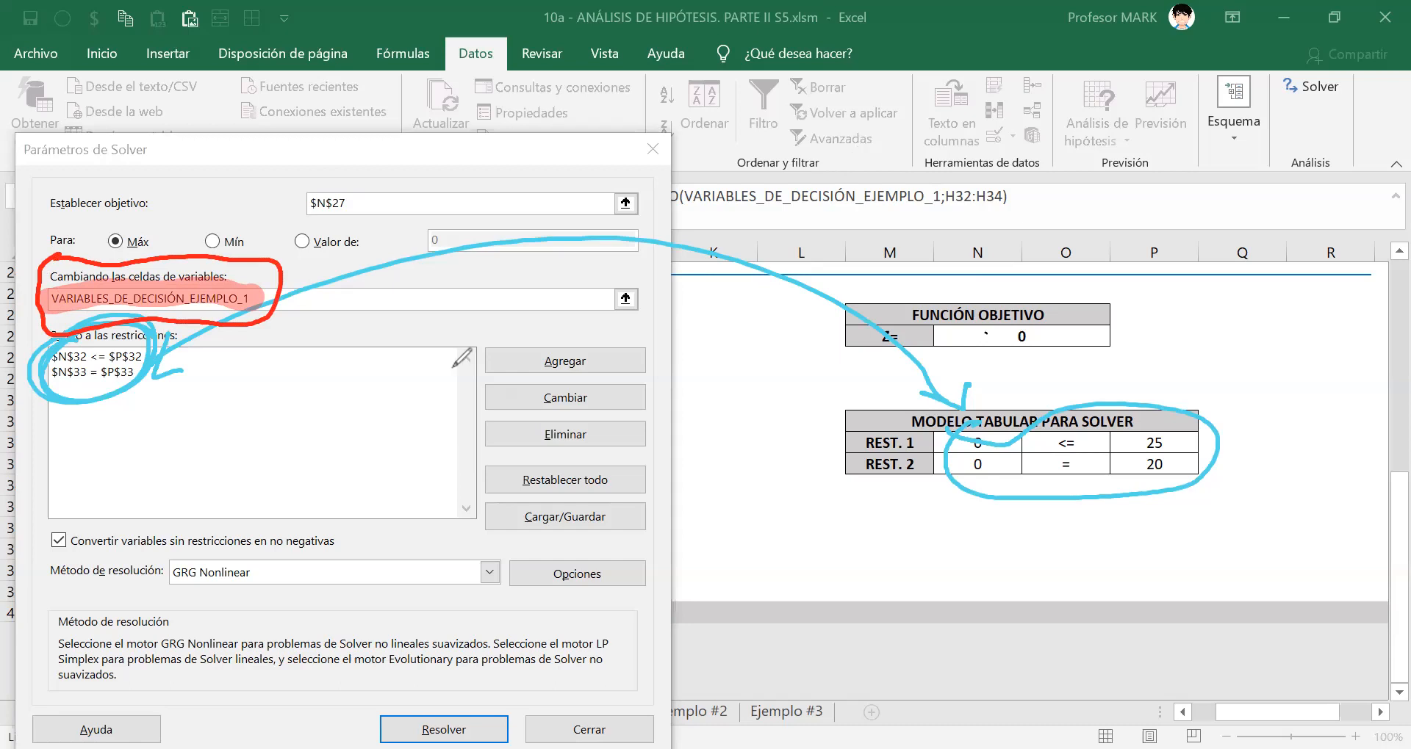
Check the option that makes unconstrained variables non-negative, covering the conditions A, B and C >= 0.
mouse_move(40, 550)
left_mouse_down()
mouse_move(339, 547)
mouse_move(257, 524)
mouse_move(62, 521)
left_mouse_up()
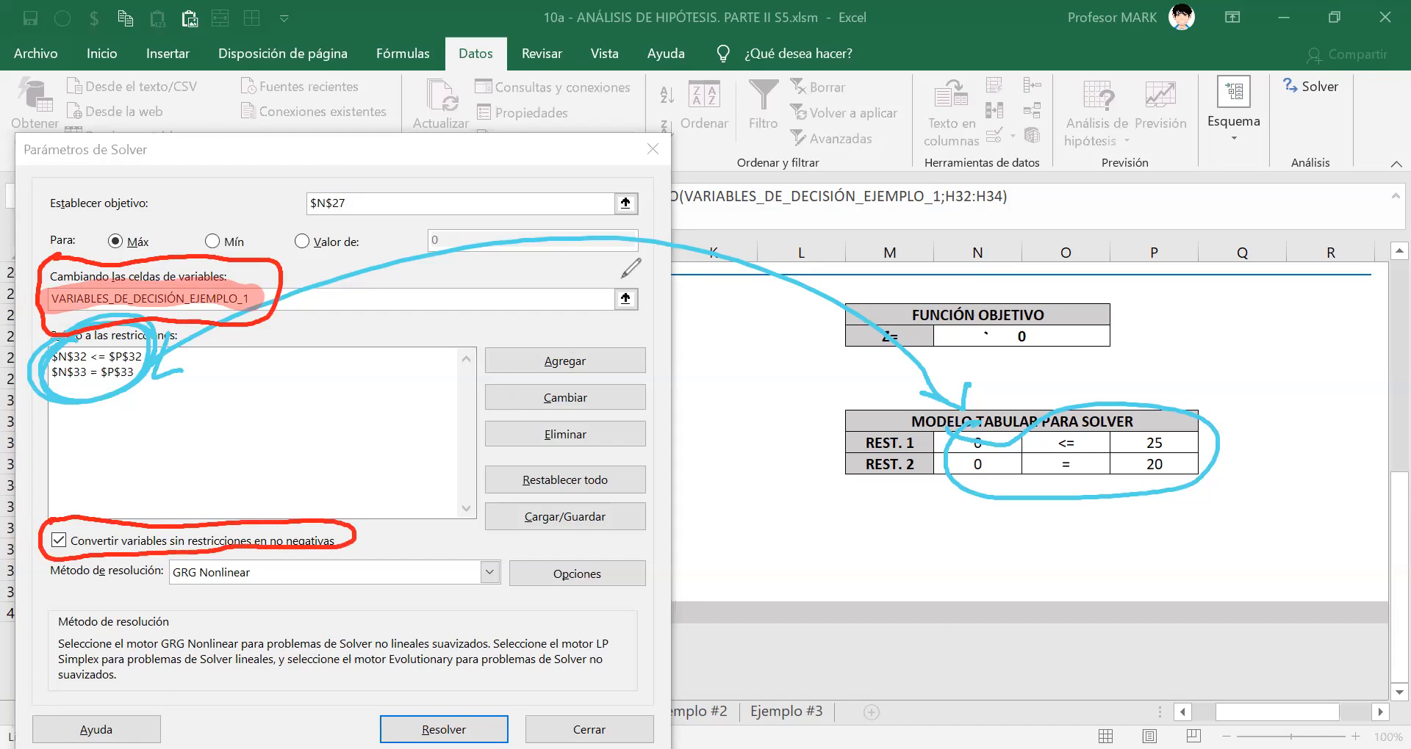
key("ctrl+z")
mouse_move(38, 551)
left_mouse_down()
mouse_move(71, 513)
mouse_move(165, 569)
mouse_move(311, 562)
mouse_move(304, 488)
mouse_move(136, 523)
mouse_move(63, 518)
mouse_move(56, 562)
mouse_move(56, 535)
mouse_move(79, 540)
left_mouse_up()
mouse_move(64, 467)
left_mouse_down()
mouse_move(67, 488)
mouse_move(101, 429)
left_mouse_up()
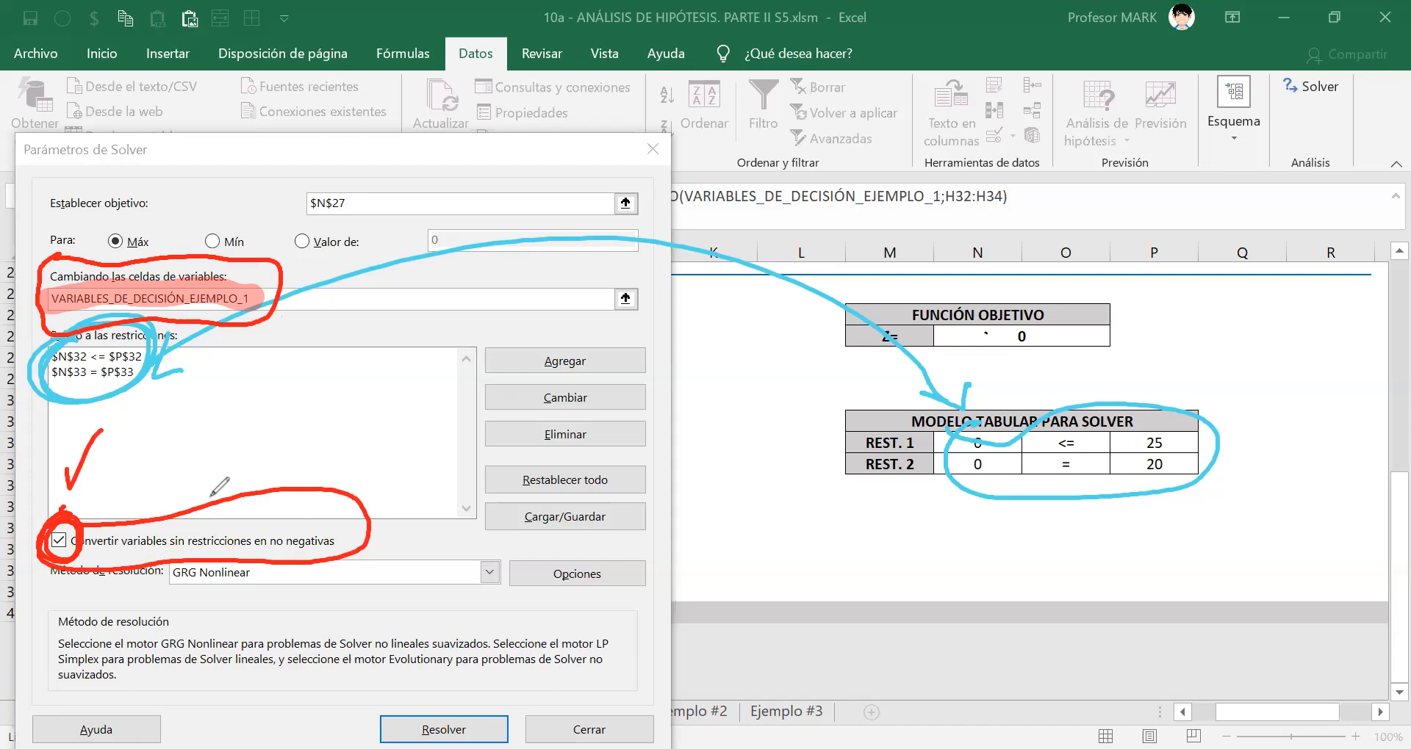
mouse_move(127, 445)
left_mouse_down()
mouse_move(135, 461)
mouse_move(171, 460)
mouse_move(175, 482)
left_mouse_up()
left_click_drag(235, 336, 232, 497)
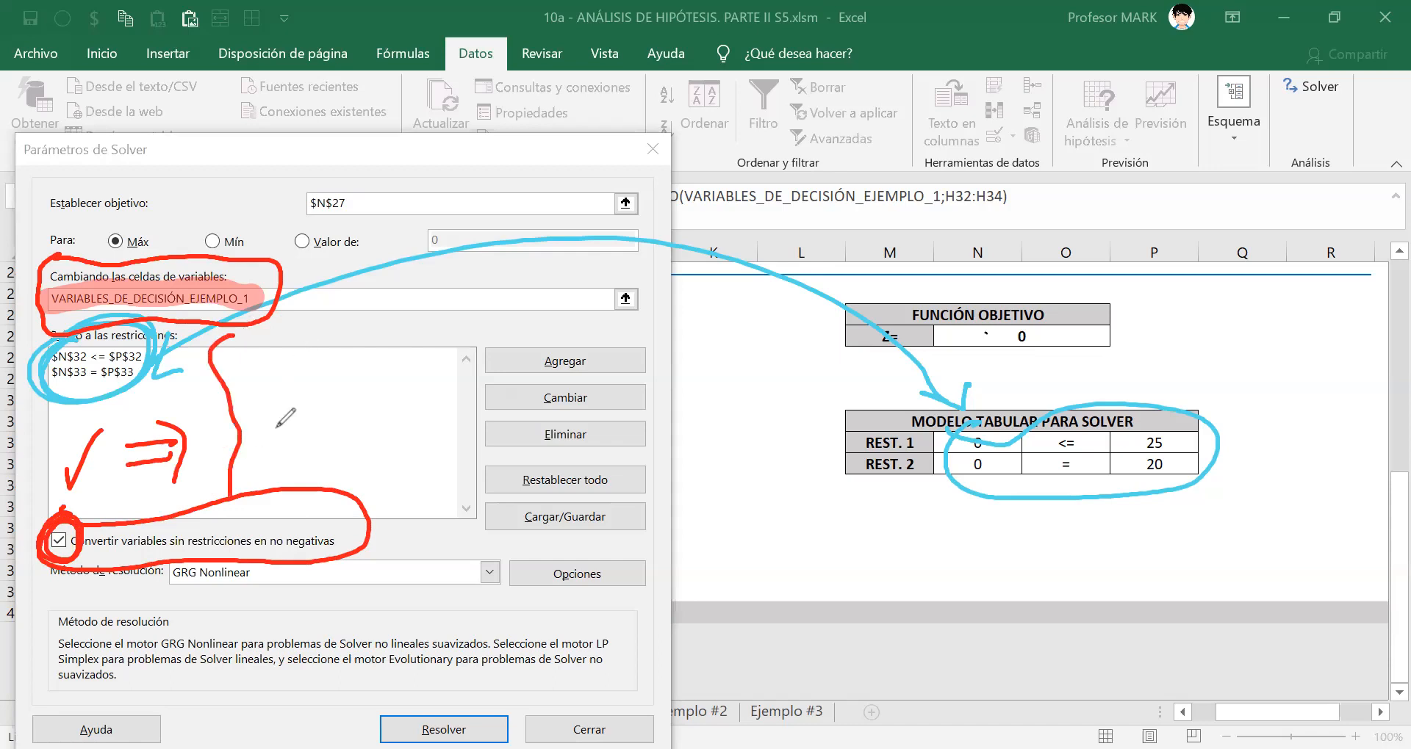
mouse_move(249, 396)
left_mouse_down()
mouse_move(274, 394)
mouse_move(272, 376)
mouse_move(294, 391)
left_mouse_up()
mouse_move(317, 359)
left_mouse_down()
mouse_move(310, 389)
mouse_move(342, 350)
left_mouse_up()
mouse_move(250, 413)
left_mouse_down()
mouse_move(252, 450)
mouse_move(271, 439)
mouse_move(257, 450)
left_mouse_up()
mouse_move(279, 416)
left_mouse_down()
mouse_move(290, 447)
mouse_move(311, 451)
left_mouse_up()
mouse_move(333, 416)
left_mouse_down()
mouse_move(327, 438)
mouse_move(336, 416)
mouse_move(421, 485)
left_mouse_up()
left_click_drag(451, 435, 448, 438)
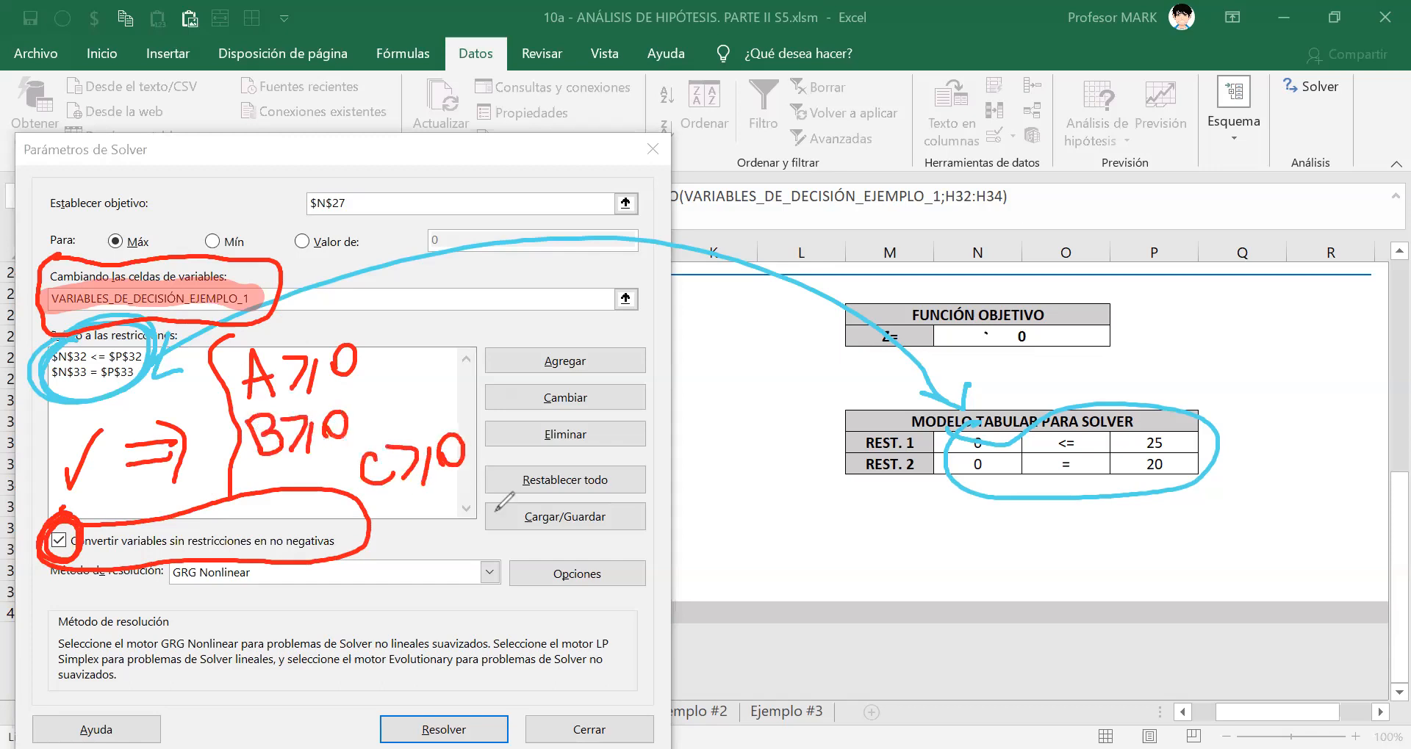
mouse_move(481, 327)
left_mouse_down()
mouse_move(514, 415)
mouse_move(503, 521)
left_mouse_up()
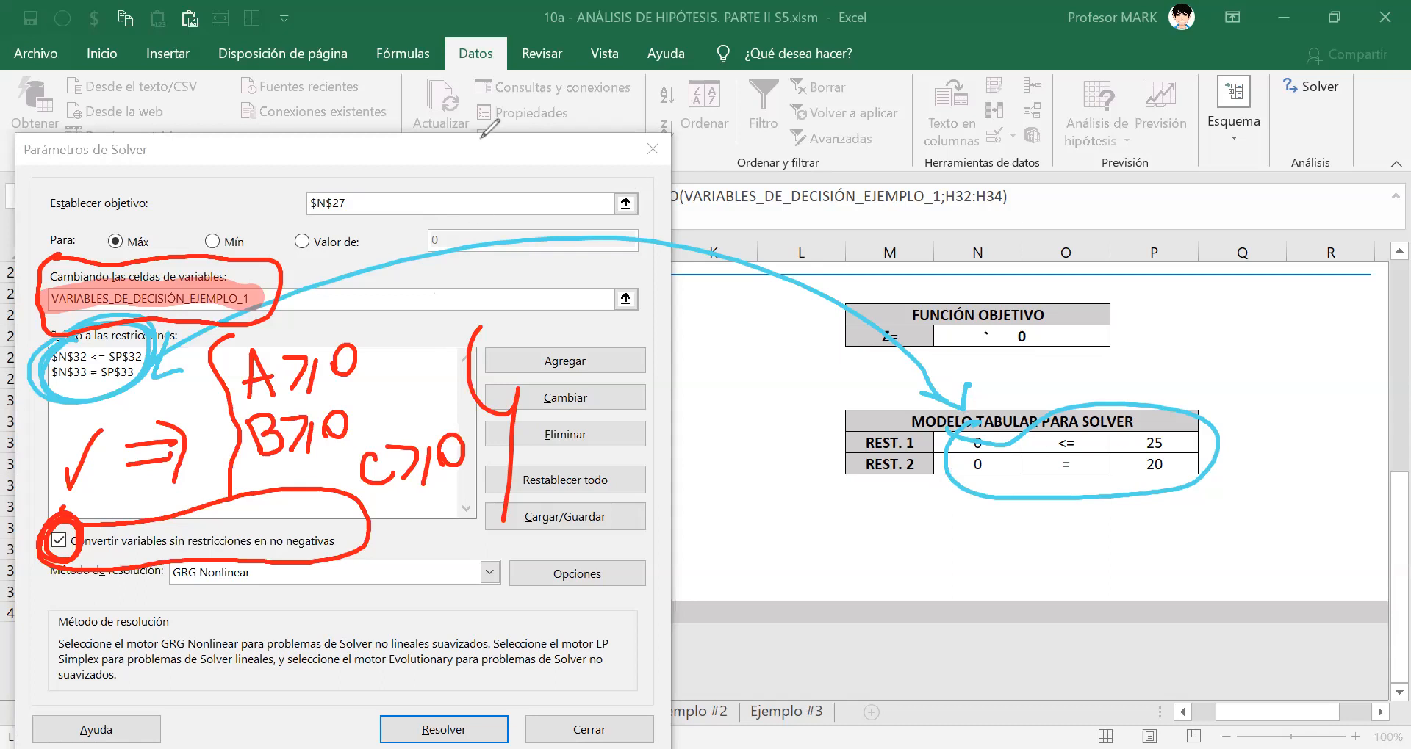
Solve the model with the GRG Nonlinear method and keep the Solver solution.
left_click(939, 135)
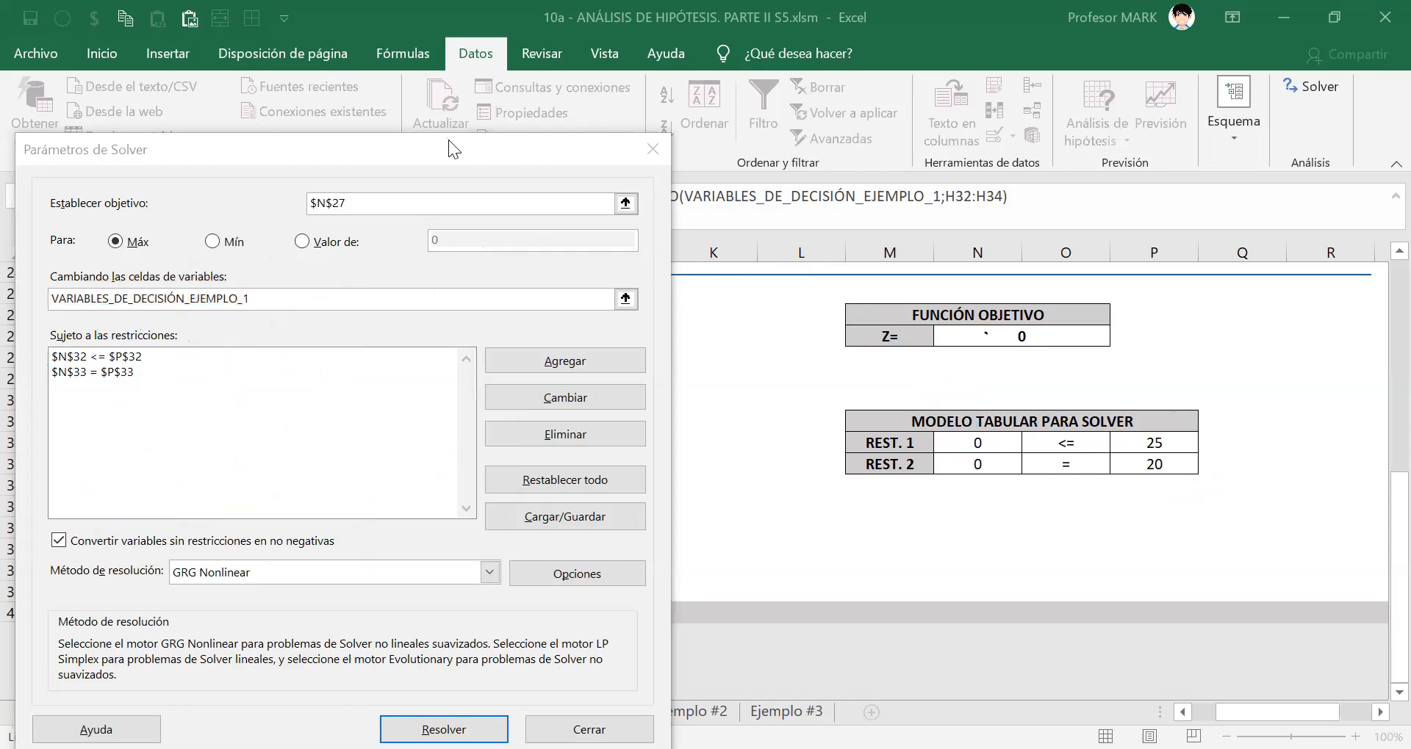
left_click(427, 142)
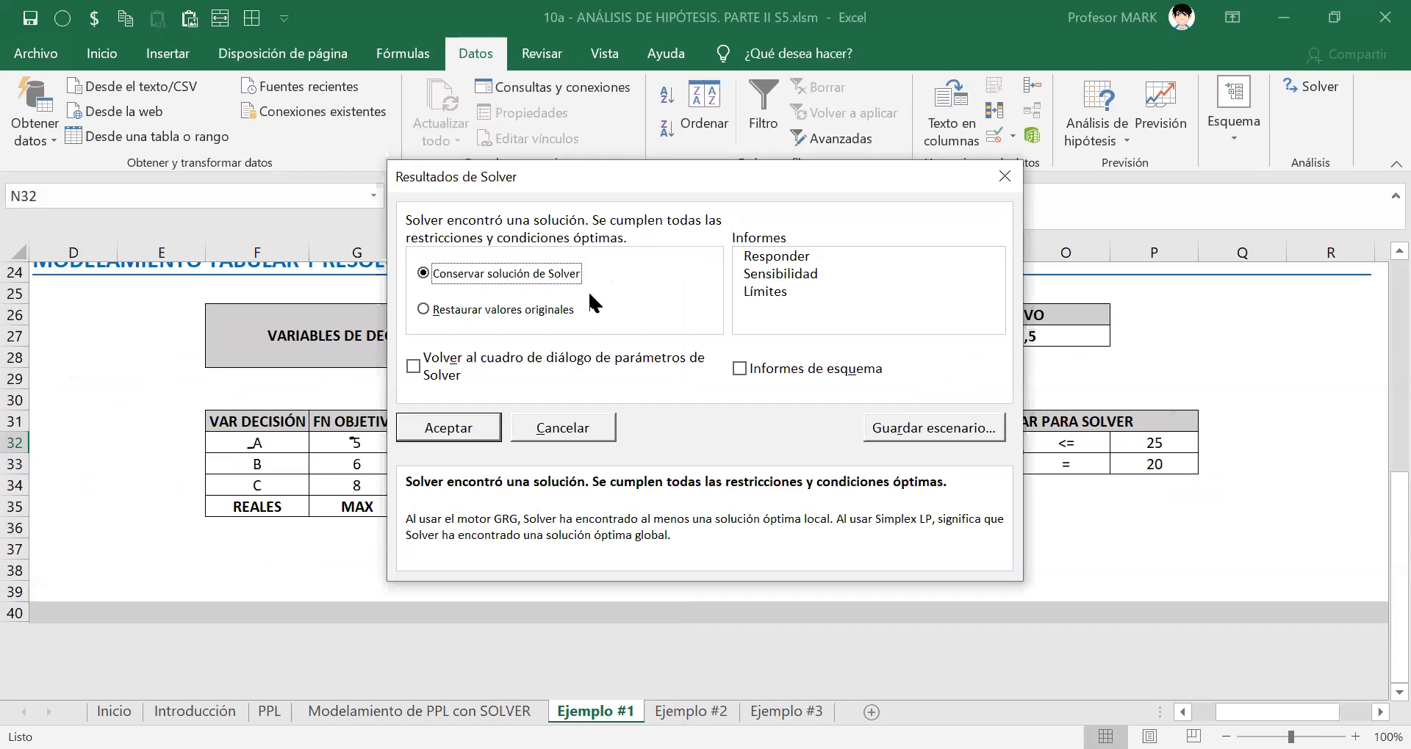
left_click(481, 434)
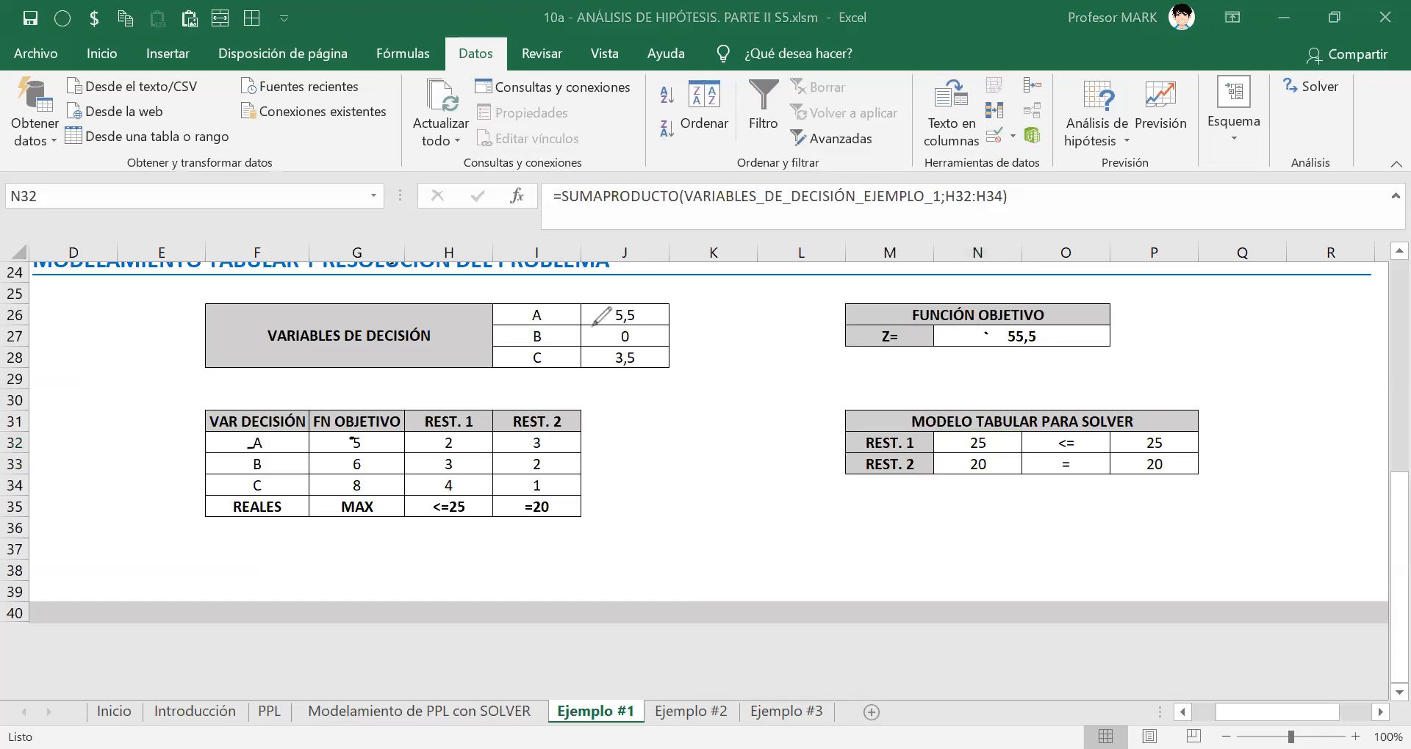
Examine the decision variables in J26:J28, the maximised Z in N27 and the REST. 1 and REST. 2 coefficients.
mouse_move(631, 285)
left_mouse_down()
mouse_move(597, 367)
mouse_move(658, 299)
mouse_move(604, 282)
left_mouse_up()
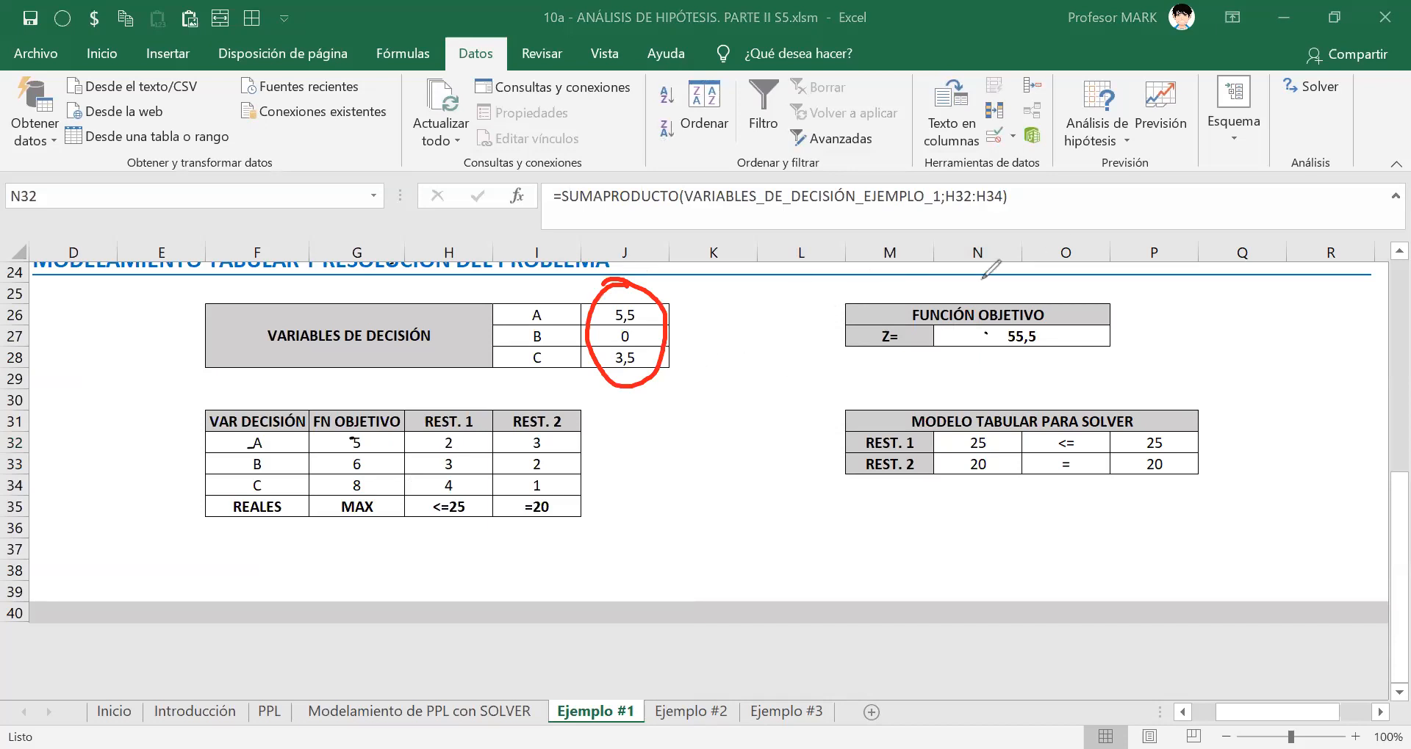
mouse_move(914, 308)
left_mouse_down()
mouse_move(864, 367)
mouse_move(1051, 357)
mouse_move(964, 309)
mouse_move(915, 309)
left_mouse_up()
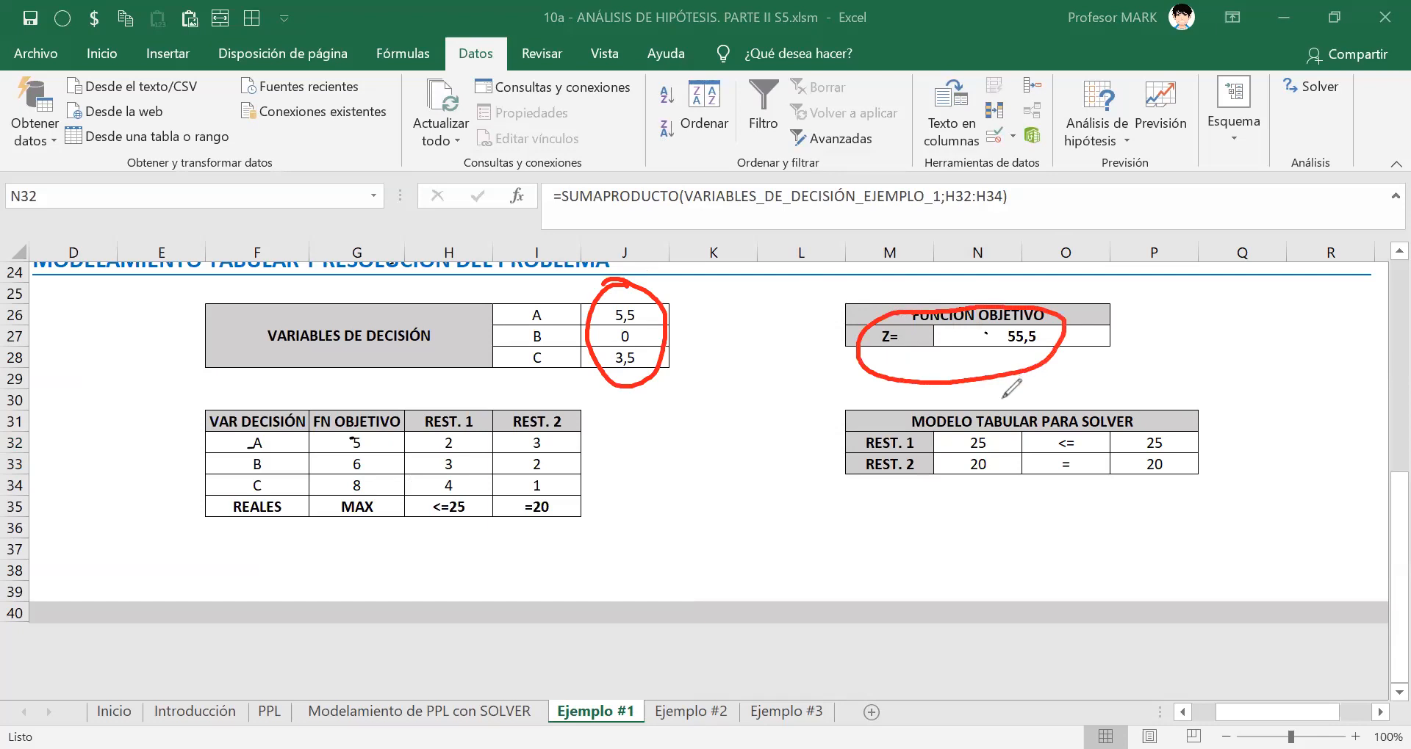
mouse_move(622, 507)
left_mouse_down()
mouse_move(654, 566)
mouse_move(647, 535)
left_mouse_up()
mouse_move(681, 527)
left_mouse_down()
mouse_move(705, 526)
mouse_move(707, 542)
mouse_move(741, 510)
mouse_move(735, 562)
left_mouse_up()
mouse_move(771, 509)
left_mouse_down()
mouse_move(768, 566)
mouse_move(793, 503)
left_mouse_up()
left_click_drag(812, 548, 813, 585)
left_click_drag(838, 511, 832, 557)
left_click_drag(837, 510, 864, 498)
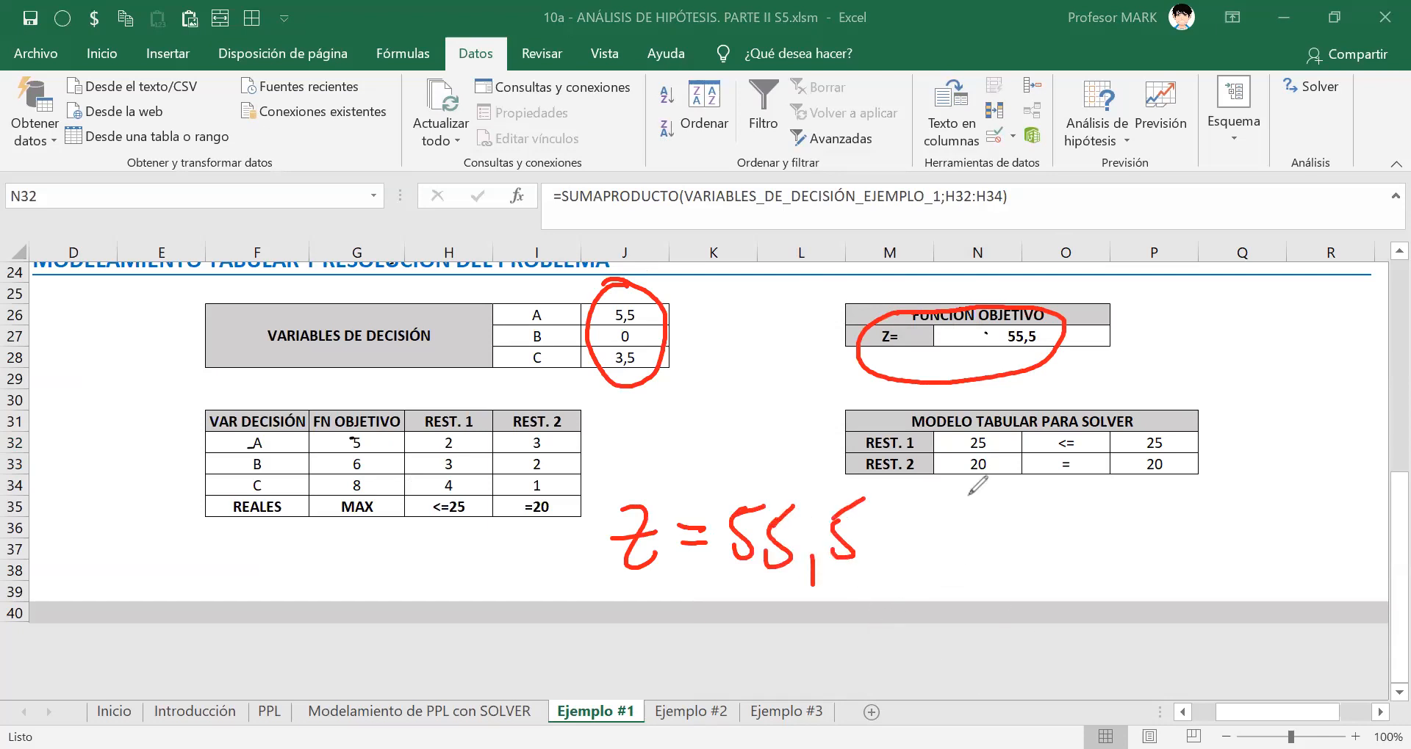
mouse_move(904, 494)
left_mouse_down()
mouse_move(917, 570)
mouse_move(972, 542)
mouse_move(1032, 537)
left_mouse_up()
left_click_drag(1051, 489, 1067, 511)
left_click_drag(1058, 560, 1056, 571)
mouse_move(933, 567)
left_mouse_down()
mouse_move(1017, 547)
mouse_move(1025, 567)
left_mouse_up()
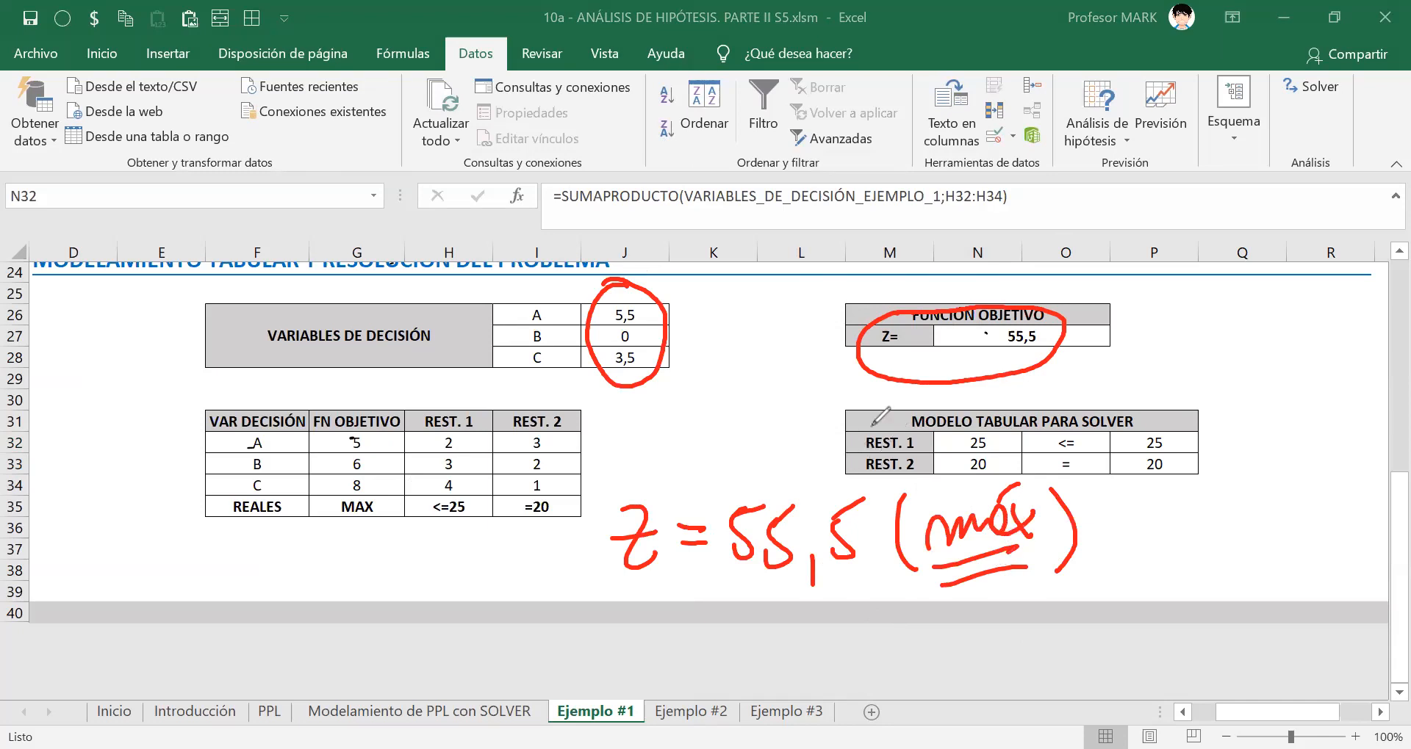
mouse_move(457, 424)
left_mouse_down()
mouse_move(416, 489)
mouse_move(445, 547)
mouse_move(560, 474)
mouse_move(550, 426)
mouse_move(454, 425)
left_mouse_up()
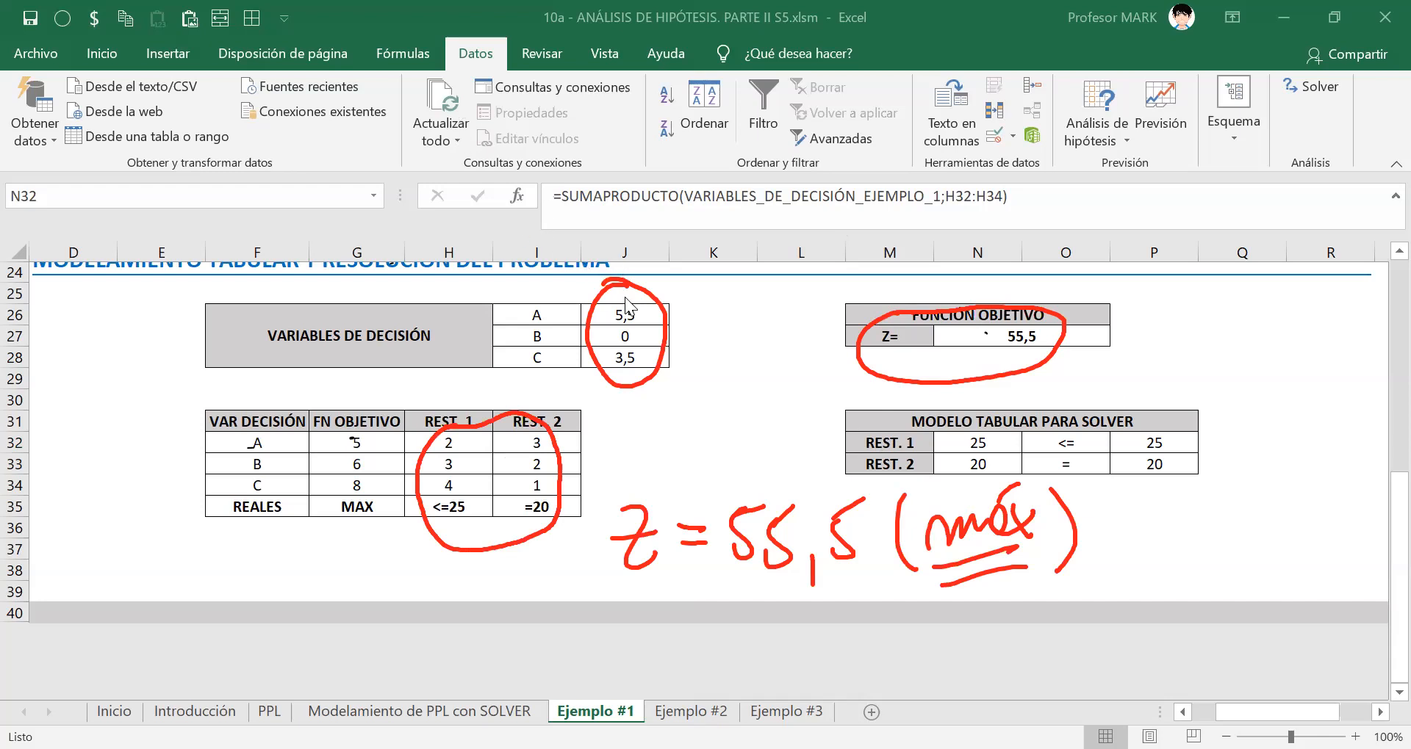
left_click(643, 336)
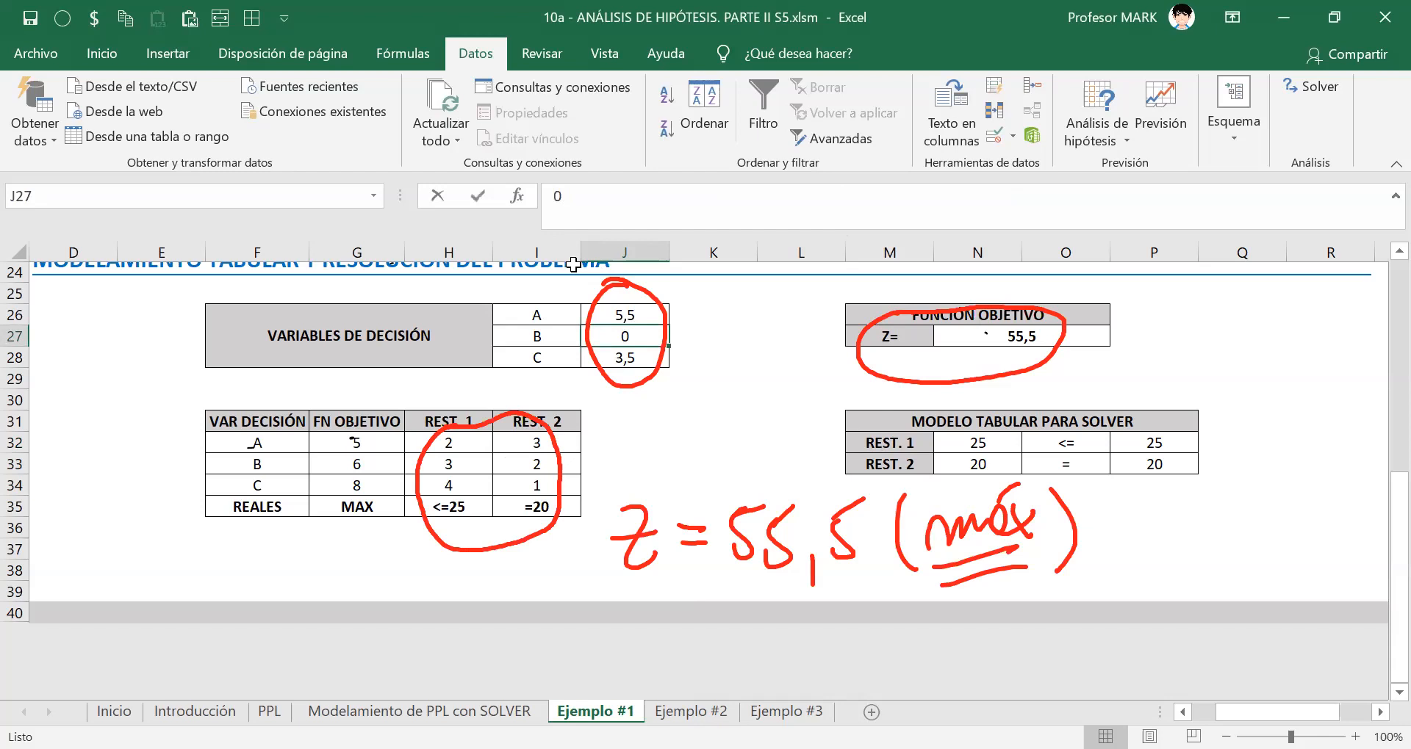
Test the model with decision variable B set to 100 and circle the REST. 1 and REST. 2 results and their limits.
type("100")
key("Return")
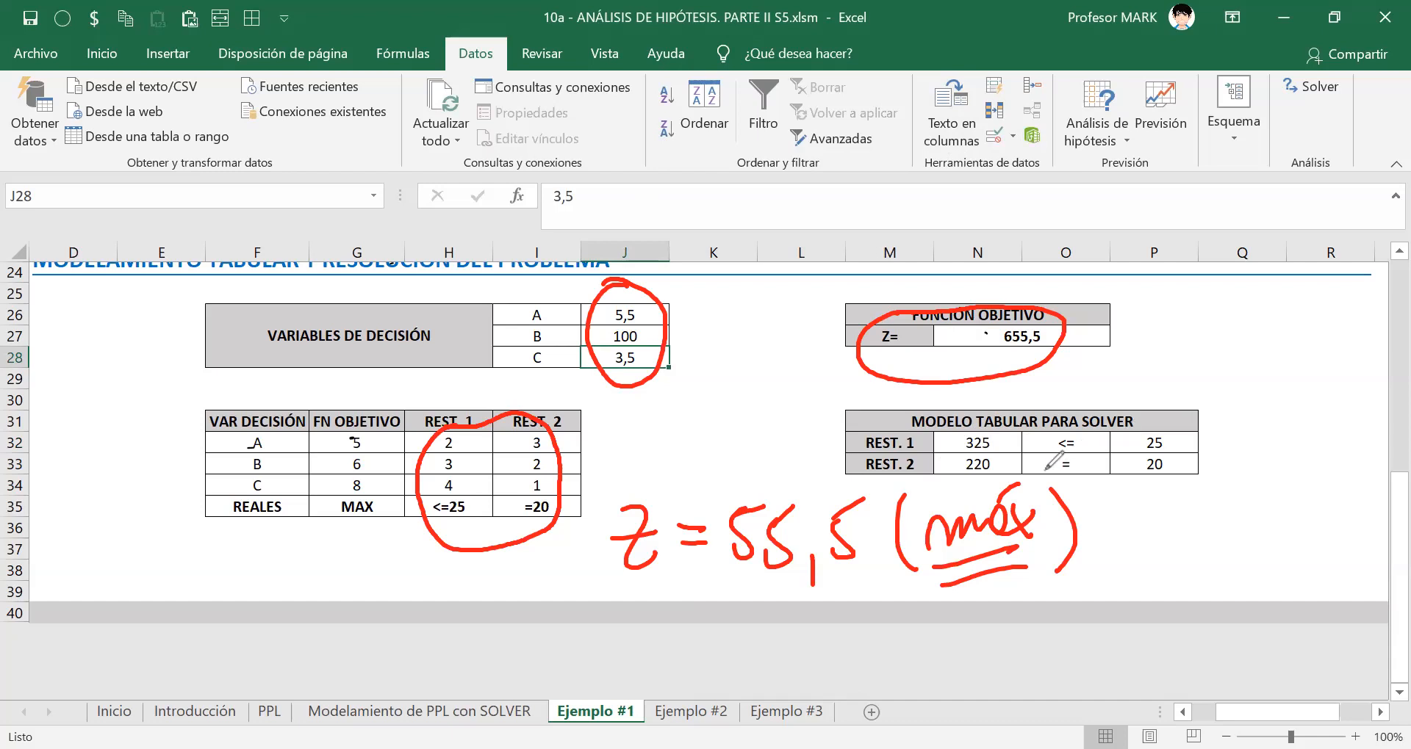
mouse_move(975, 427)
left_mouse_down()
mouse_move(950, 455)
mouse_move(1008, 453)
mouse_move(990, 431)
left_mouse_up()
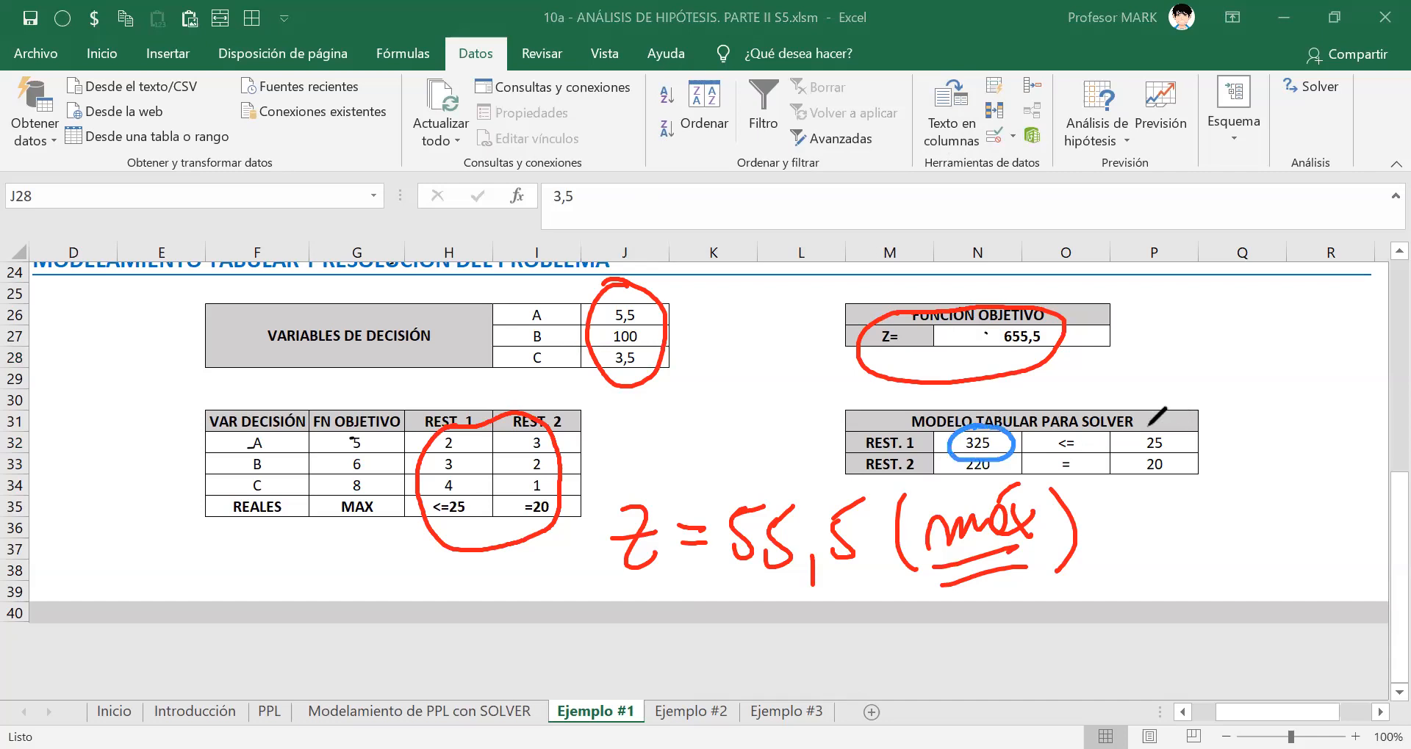
mouse_move(1147, 423)
left_mouse_down()
mouse_move(1175, 460)
mouse_move(1184, 435)
mouse_move(1135, 430)
left_mouse_up()
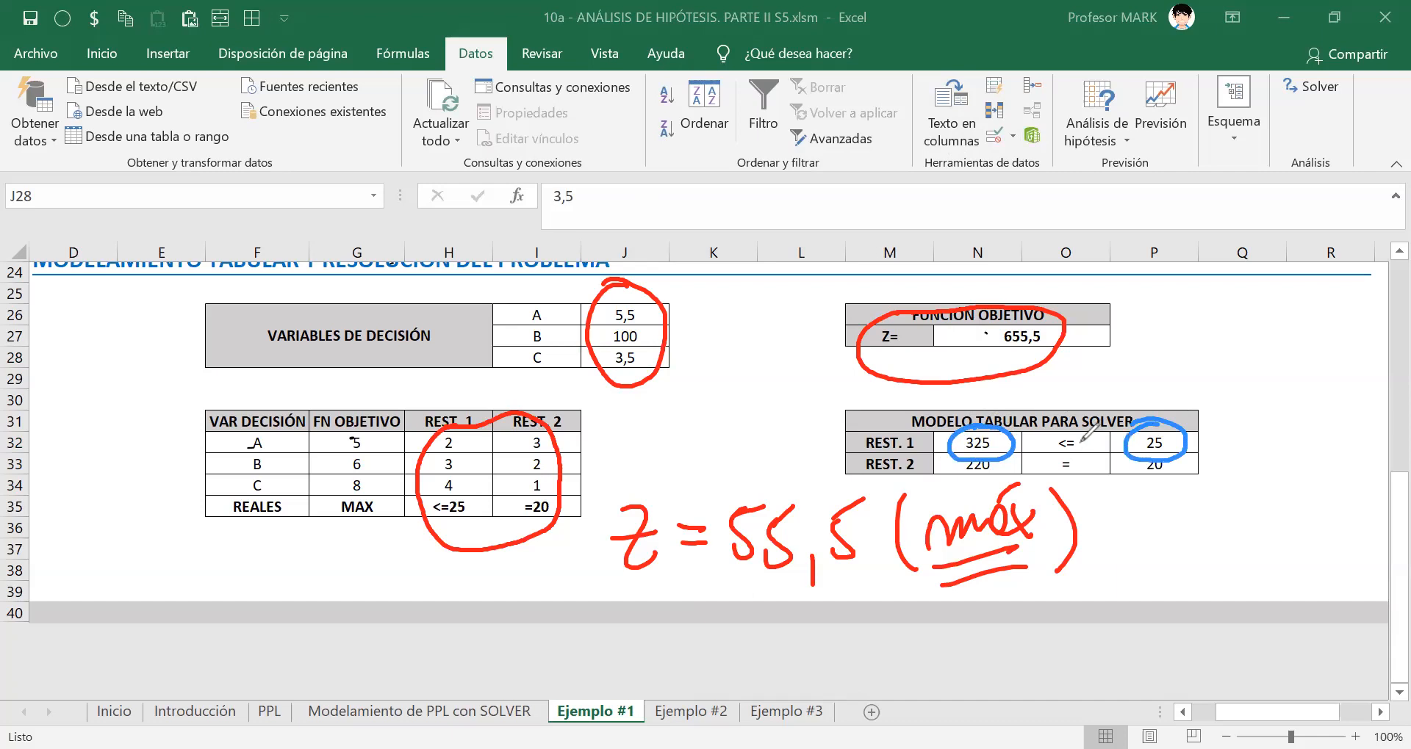
left_click_drag(1018, 435, 1067, 430)
left_click_drag(983, 456, 1013, 457)
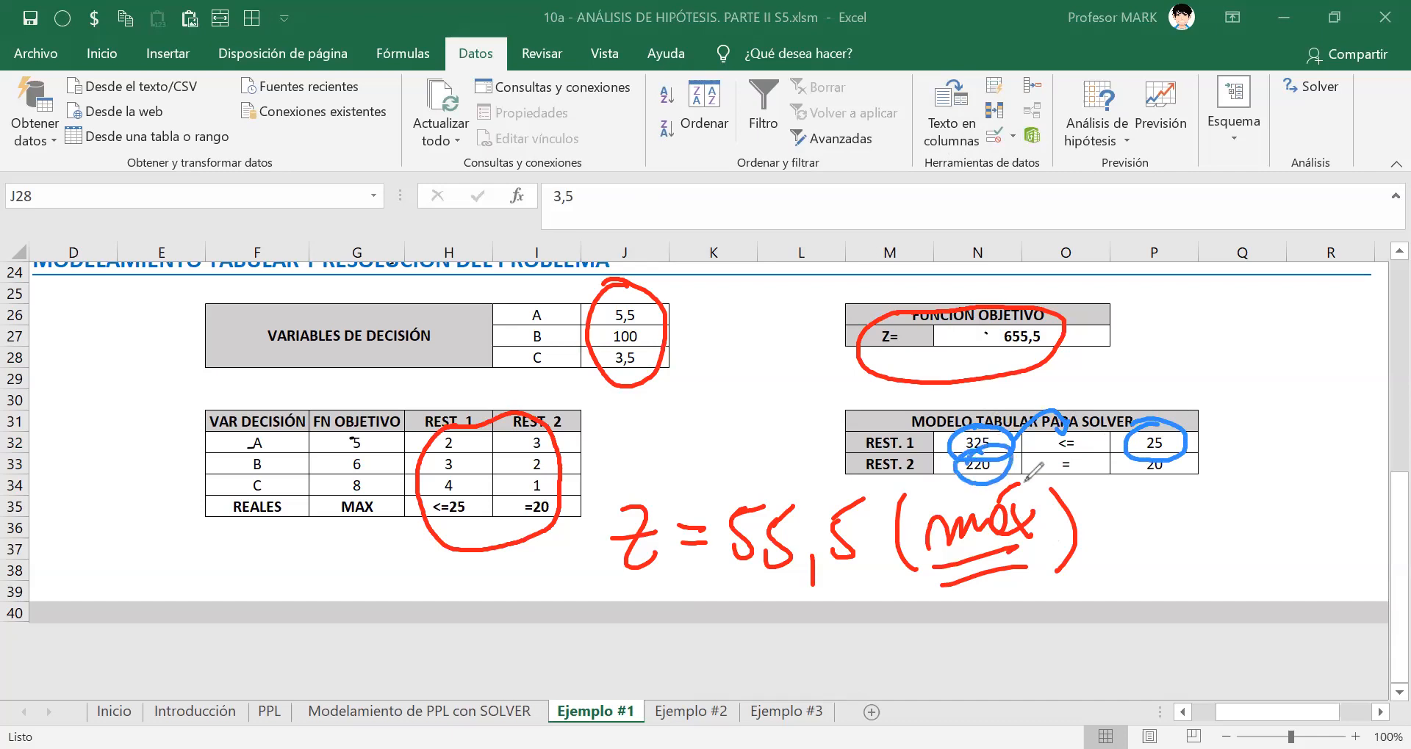
left_click_drag(1146, 453, 1184, 454)
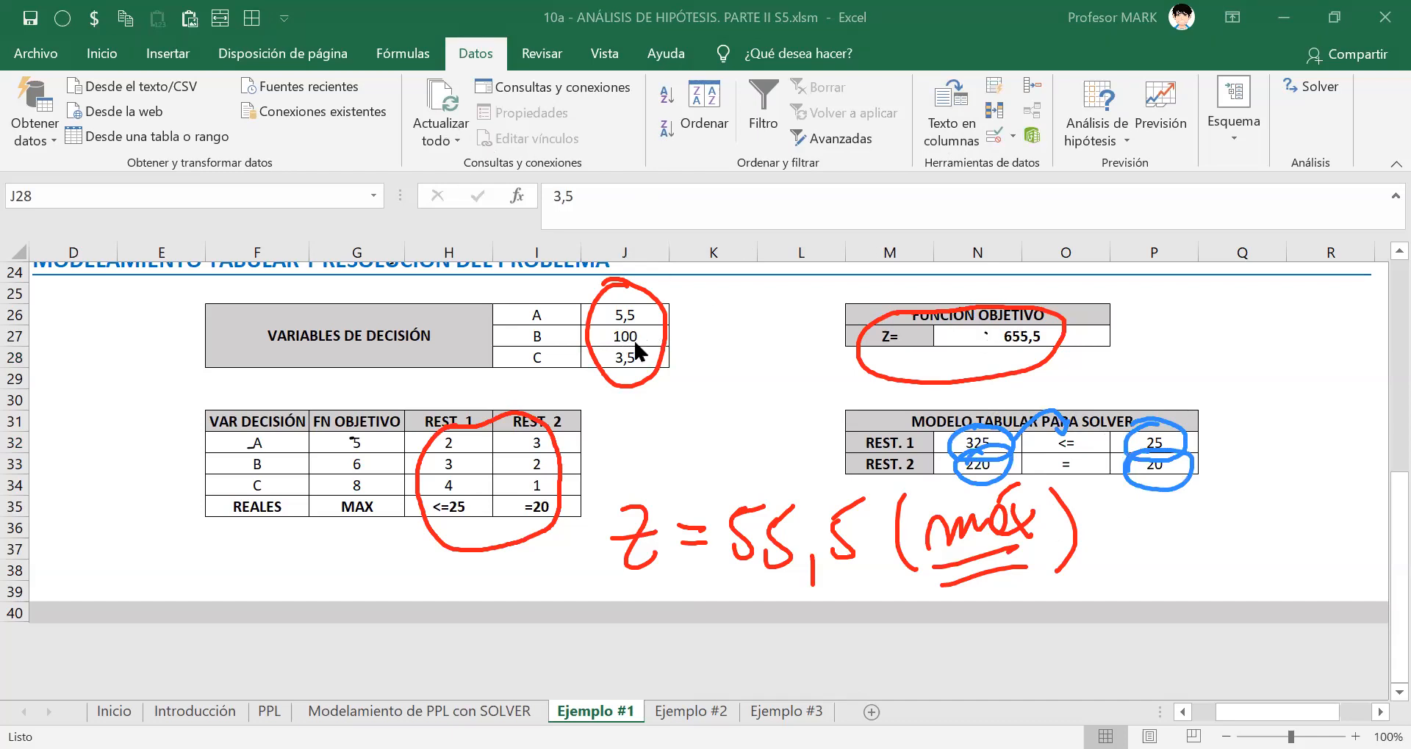
Test the model with B set to 1 and erase the blue marks around the REST. 1 and REST. 2 values.
key("Escape")
key("Up")
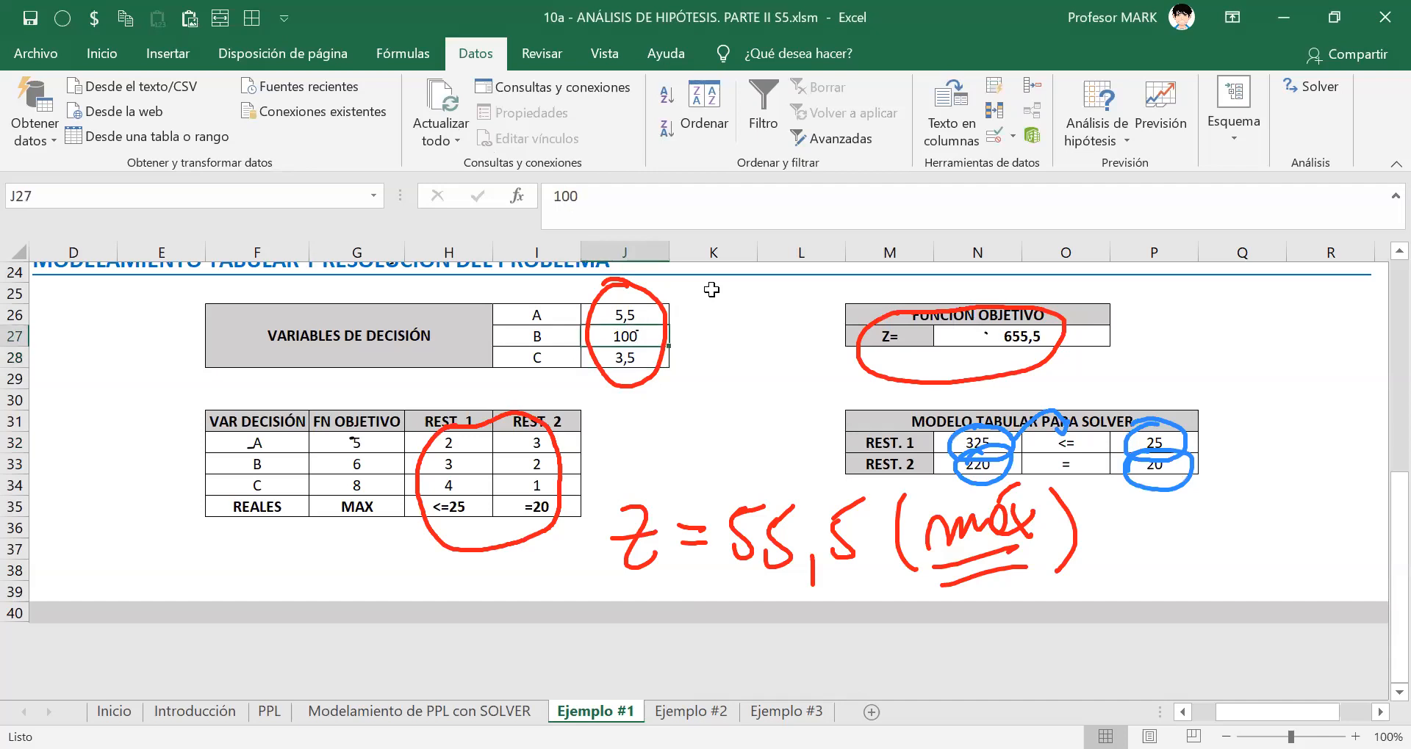
type("1")
key("Return")
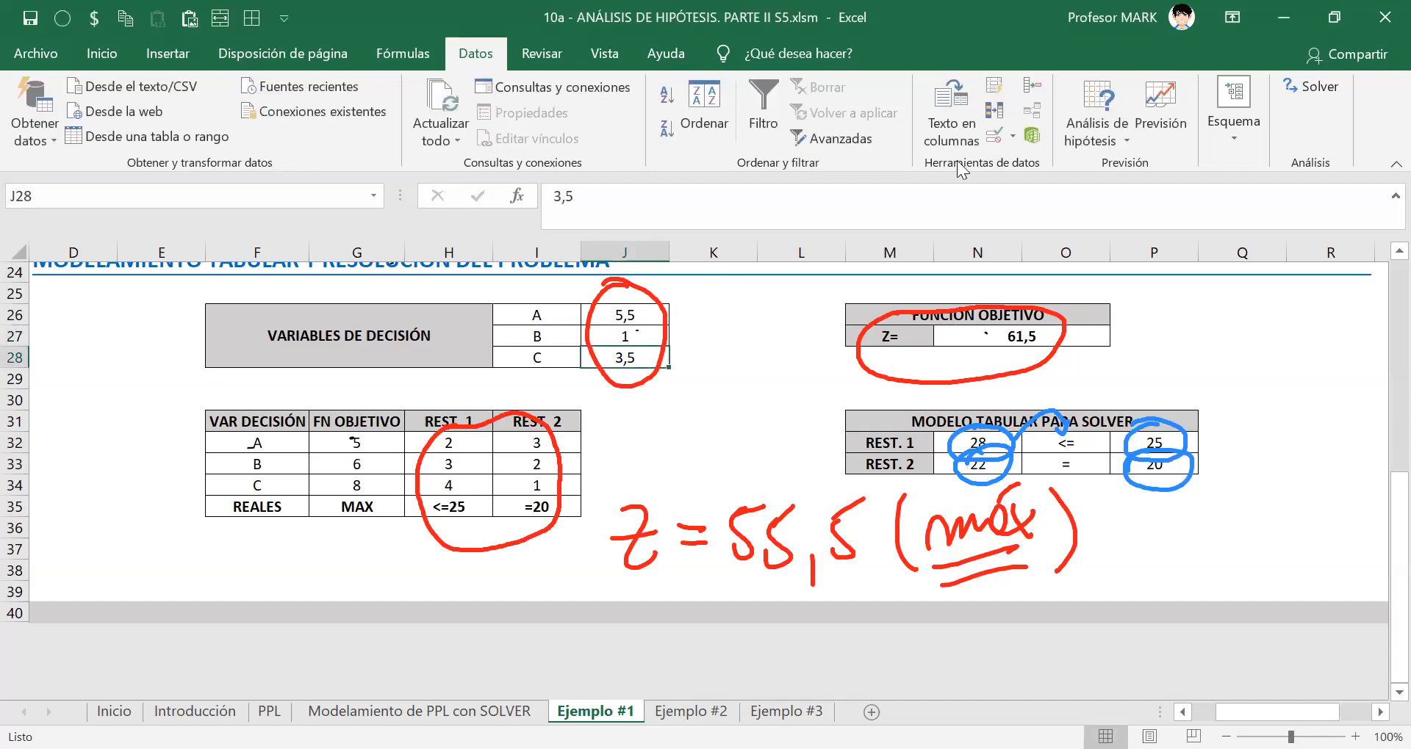
left_click(712, 134)
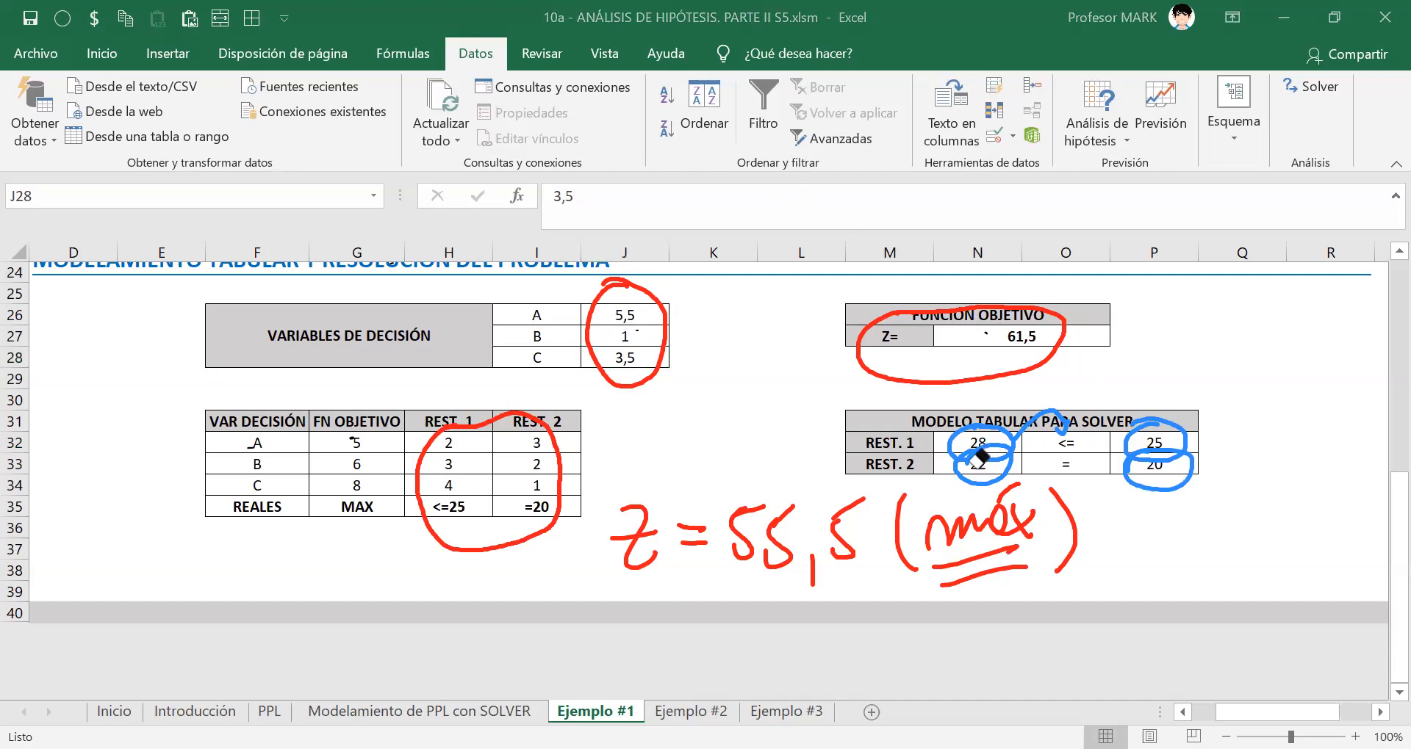
mouse_move(992, 446)
left_mouse_down()
mouse_move(1183, 459)
mouse_move(1136, 424)
left_mouse_up()
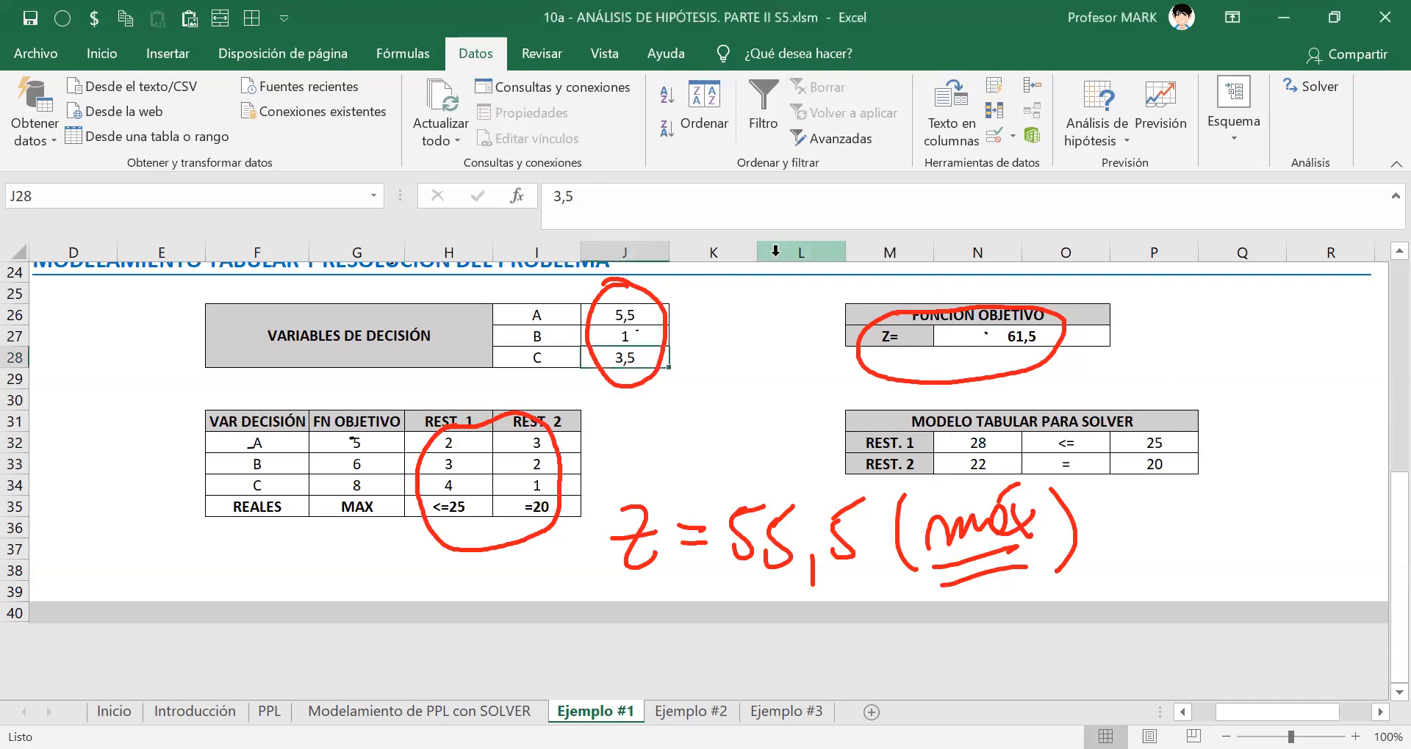
Test the model with B set to 0,5 and compare the REST. 2 result in N33 with its required value in P33.
key("Up")
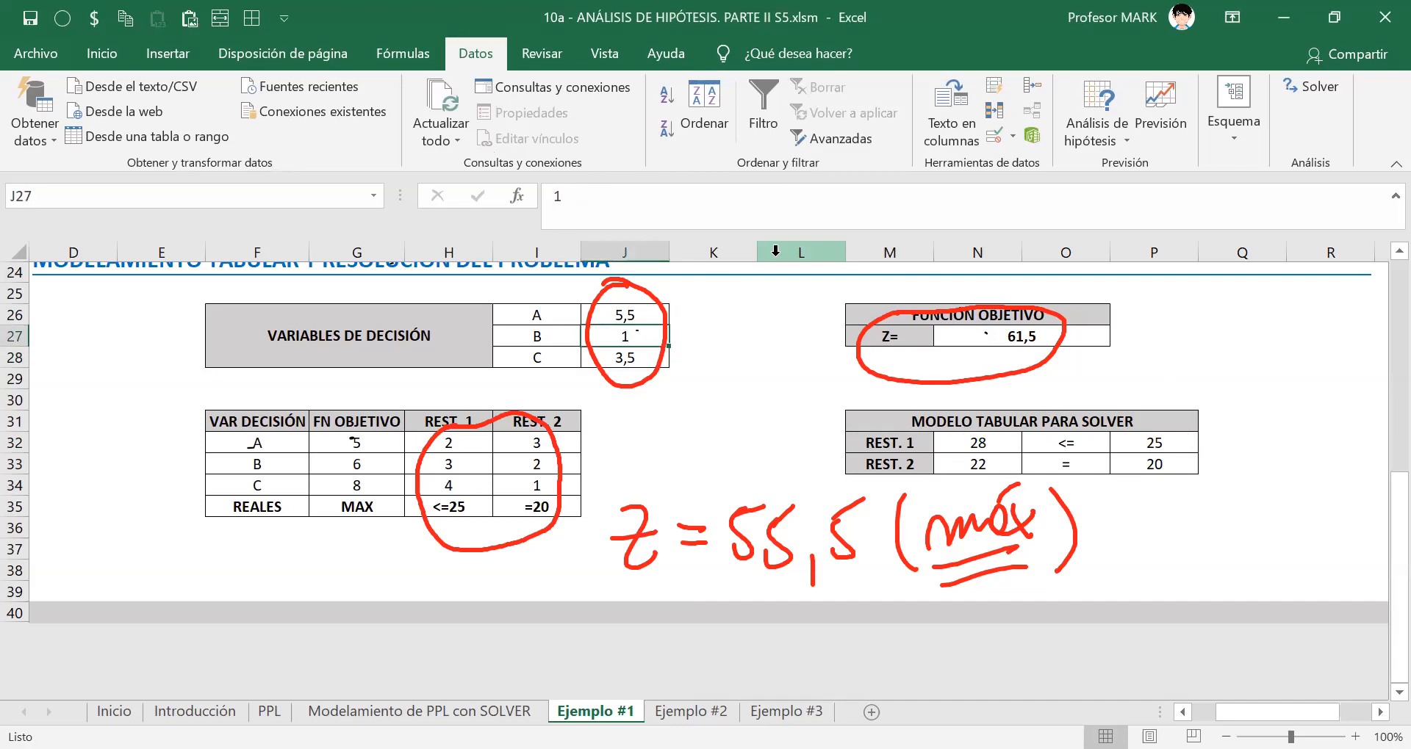
type("0,")
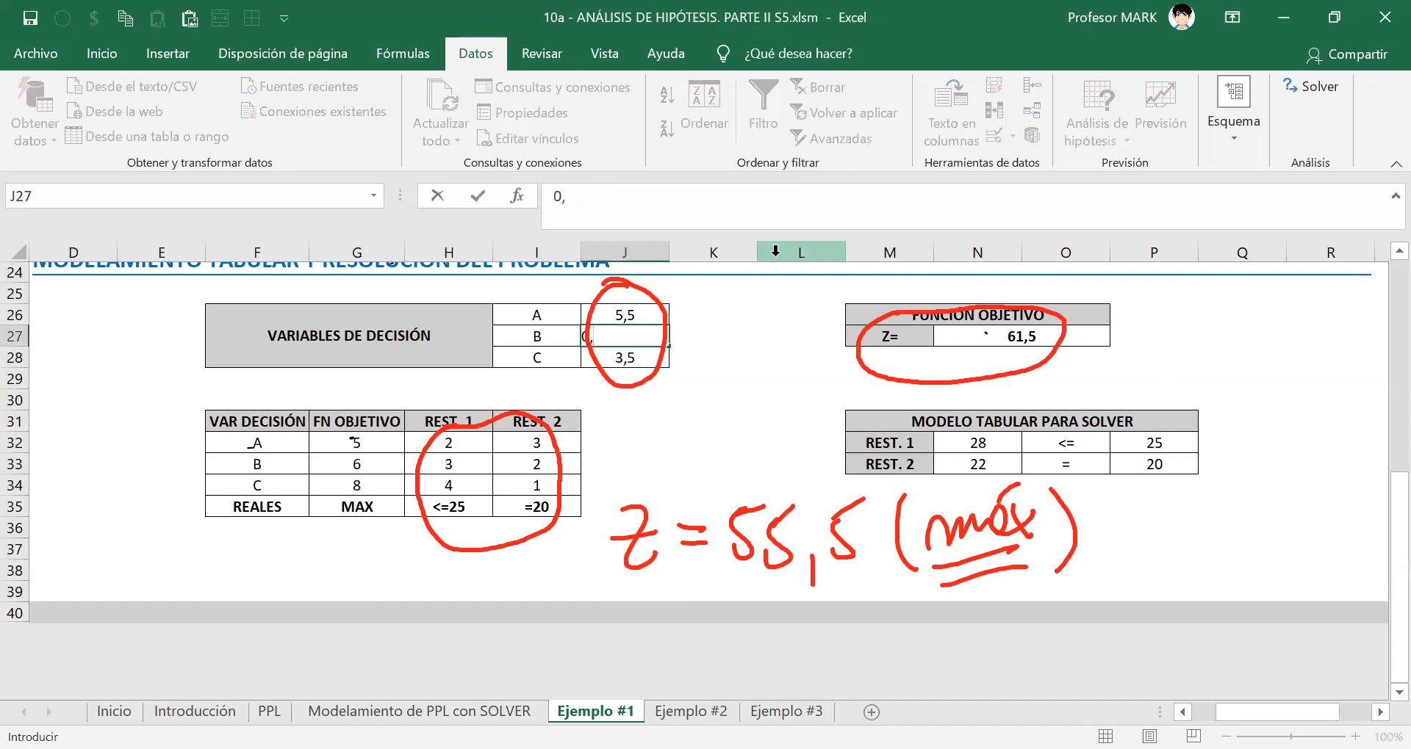
type("5")
key("Return")
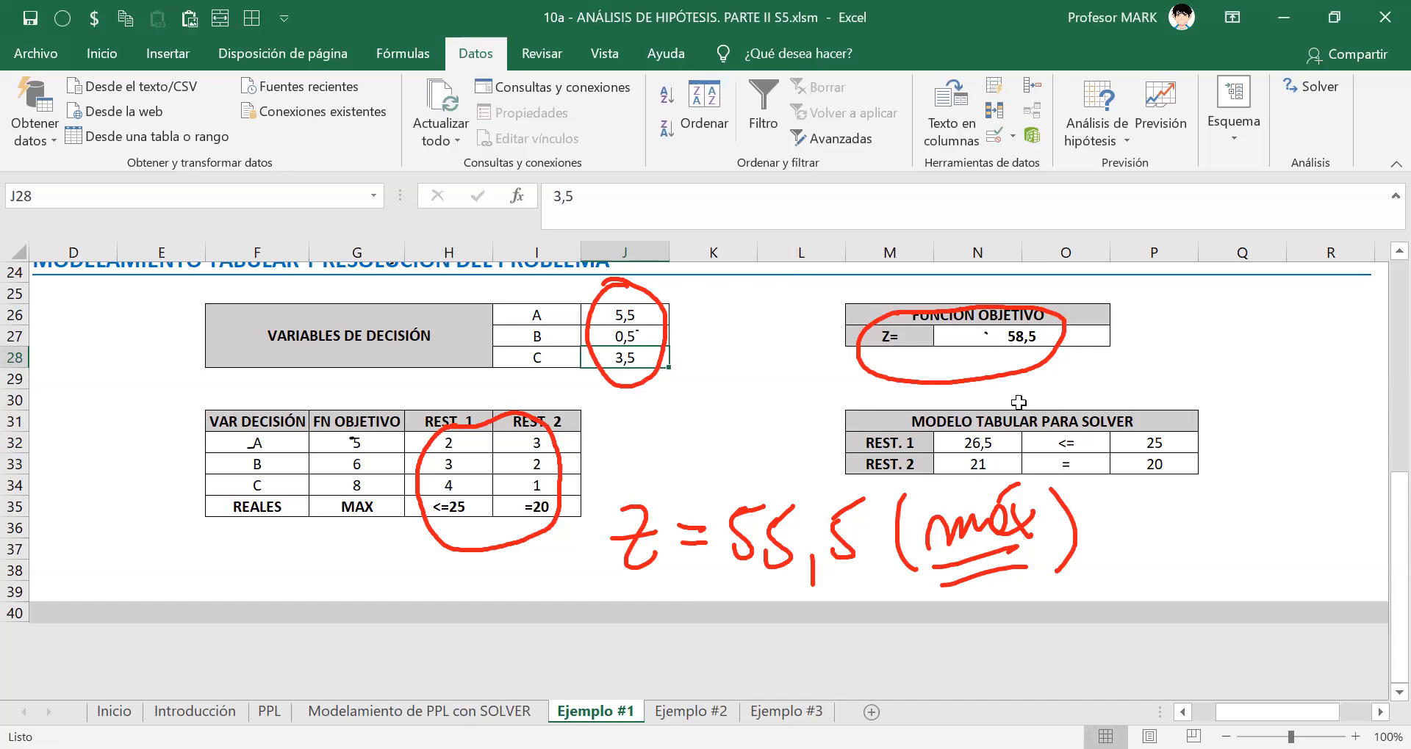
left_click(1011, 464)
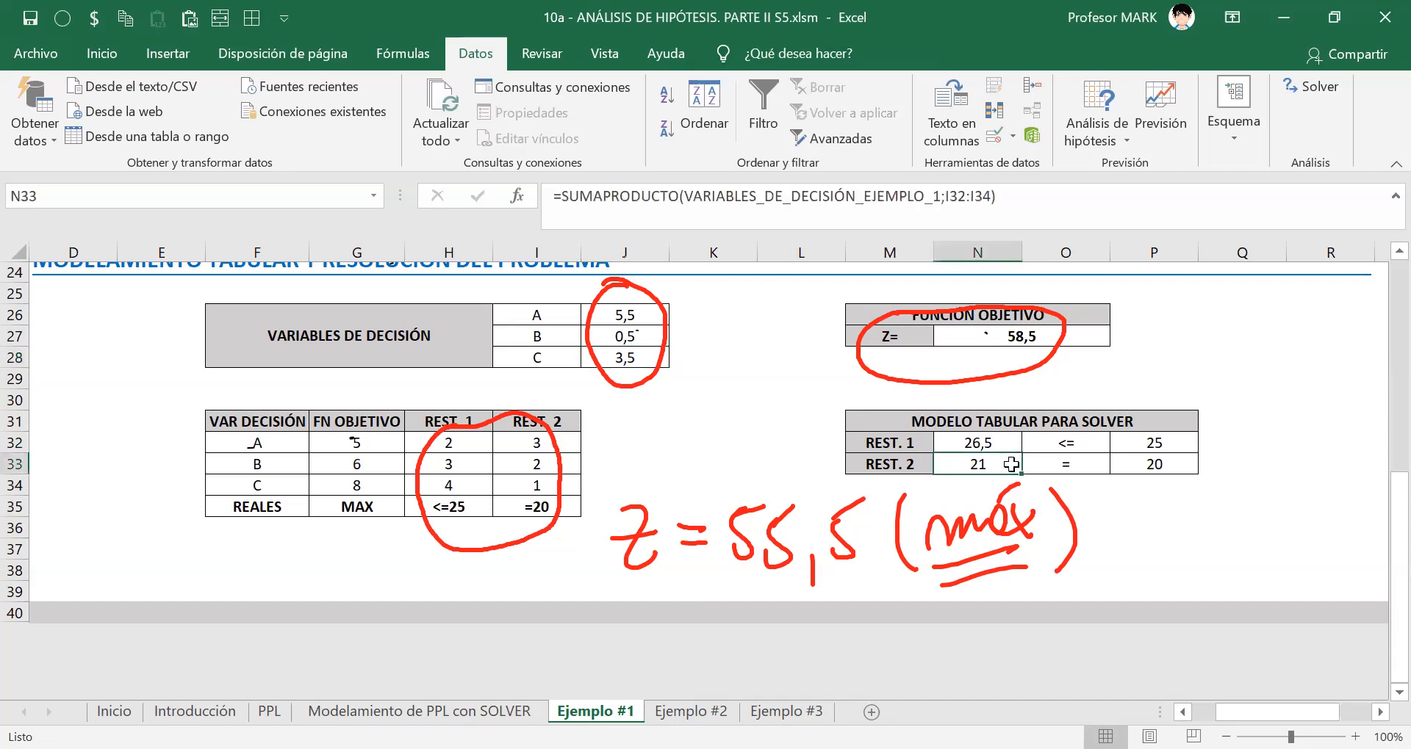
left_click(1130, 466)
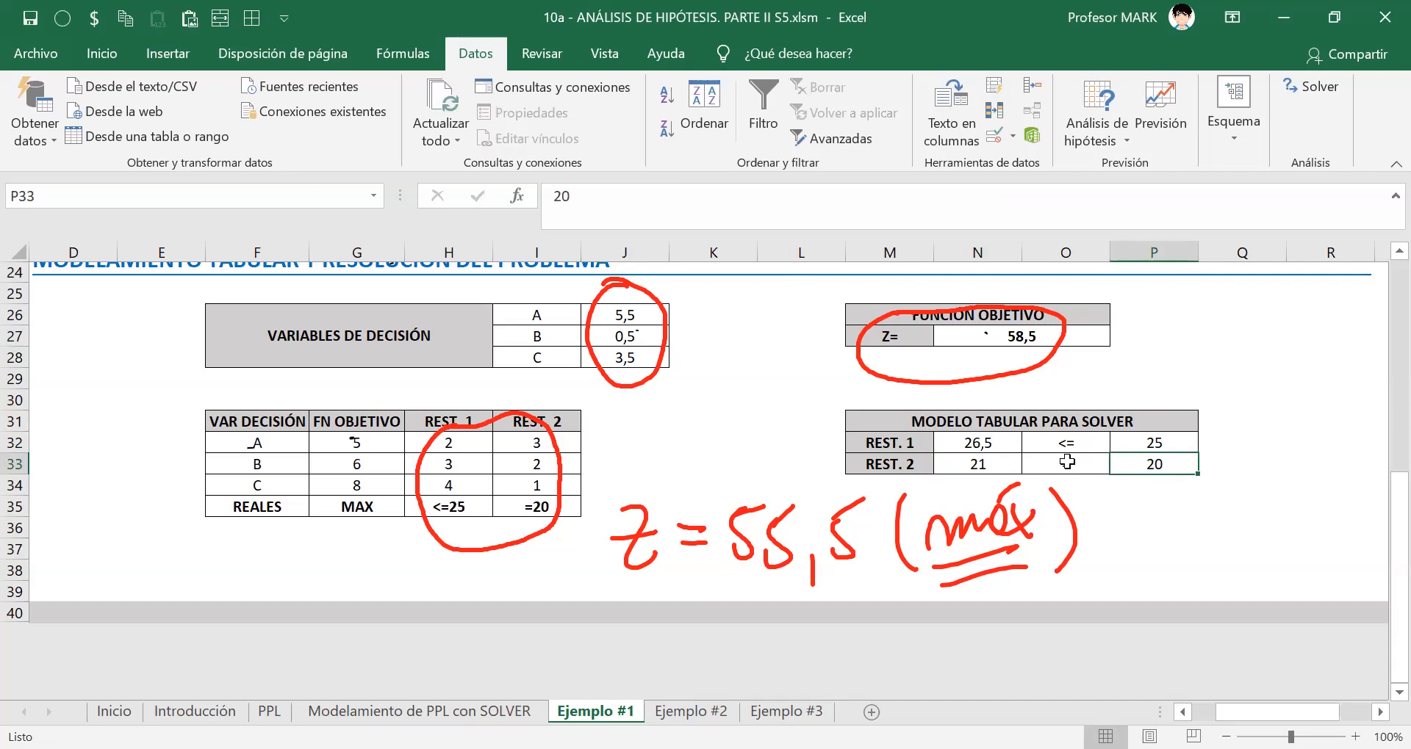
Set decision variable B in J27 back to 0.
left_click(626, 336)
type("0")
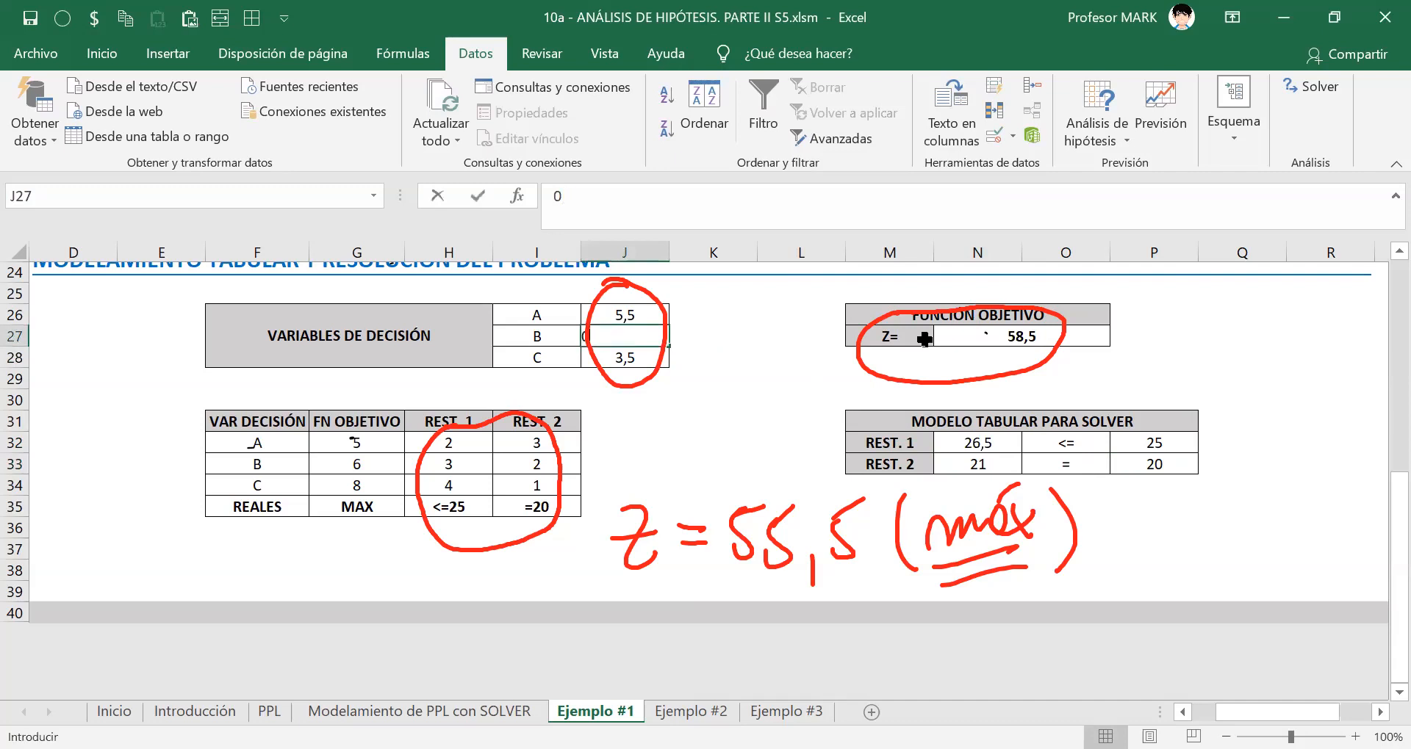
key("Return")
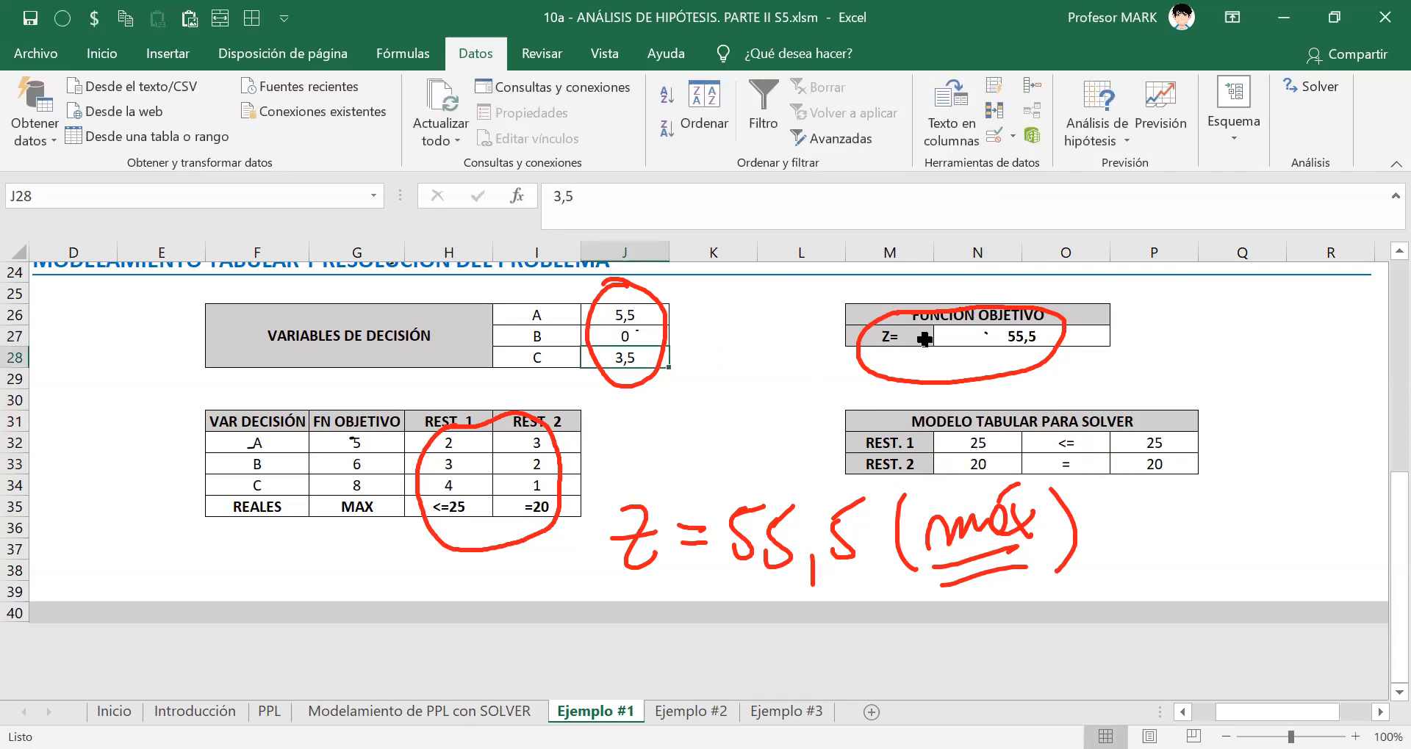
Format the decision variables in J26:J28 as numbers with one decimal and save the workbook.
key("Up")
key("Up")
key("shift+Down")
key("shift+Down")
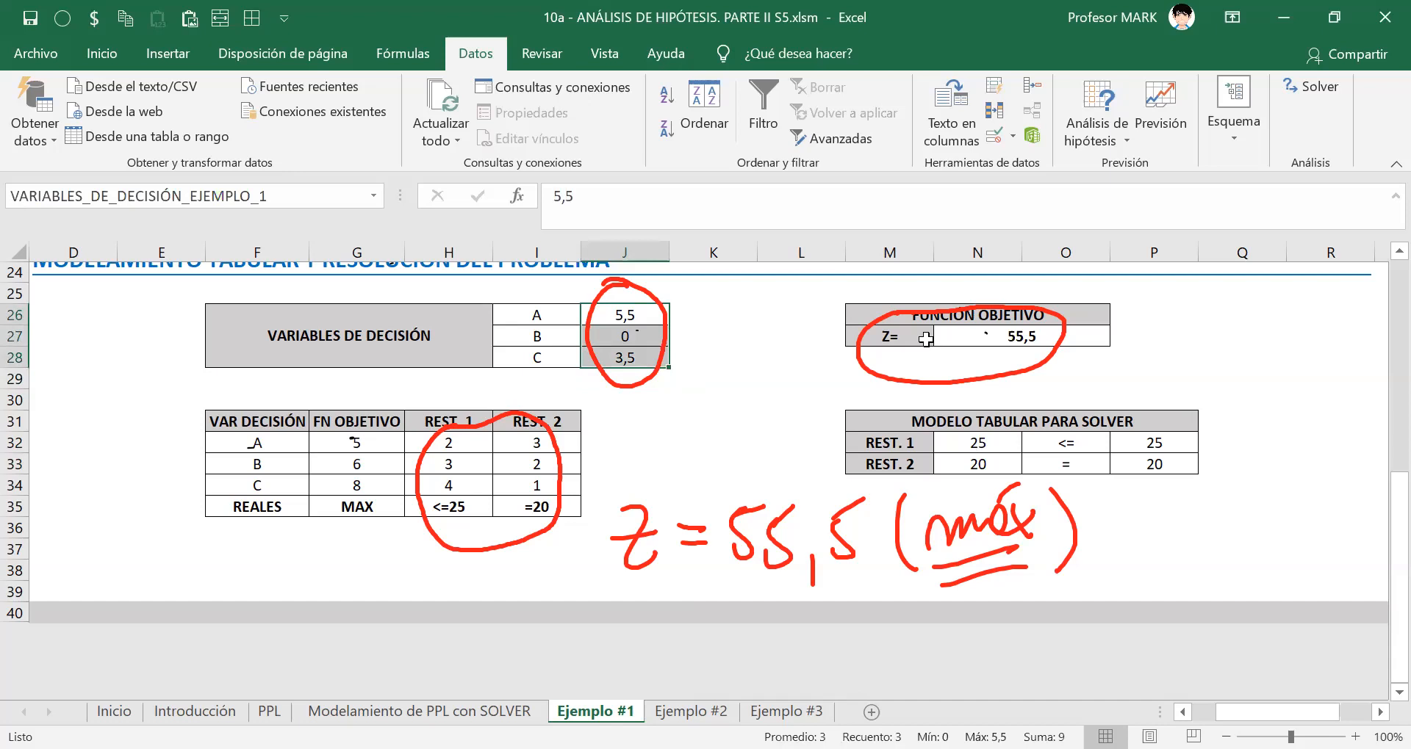
key("ctrl+1")
key("ctrl+Tab")
key("ctrl+Tab")
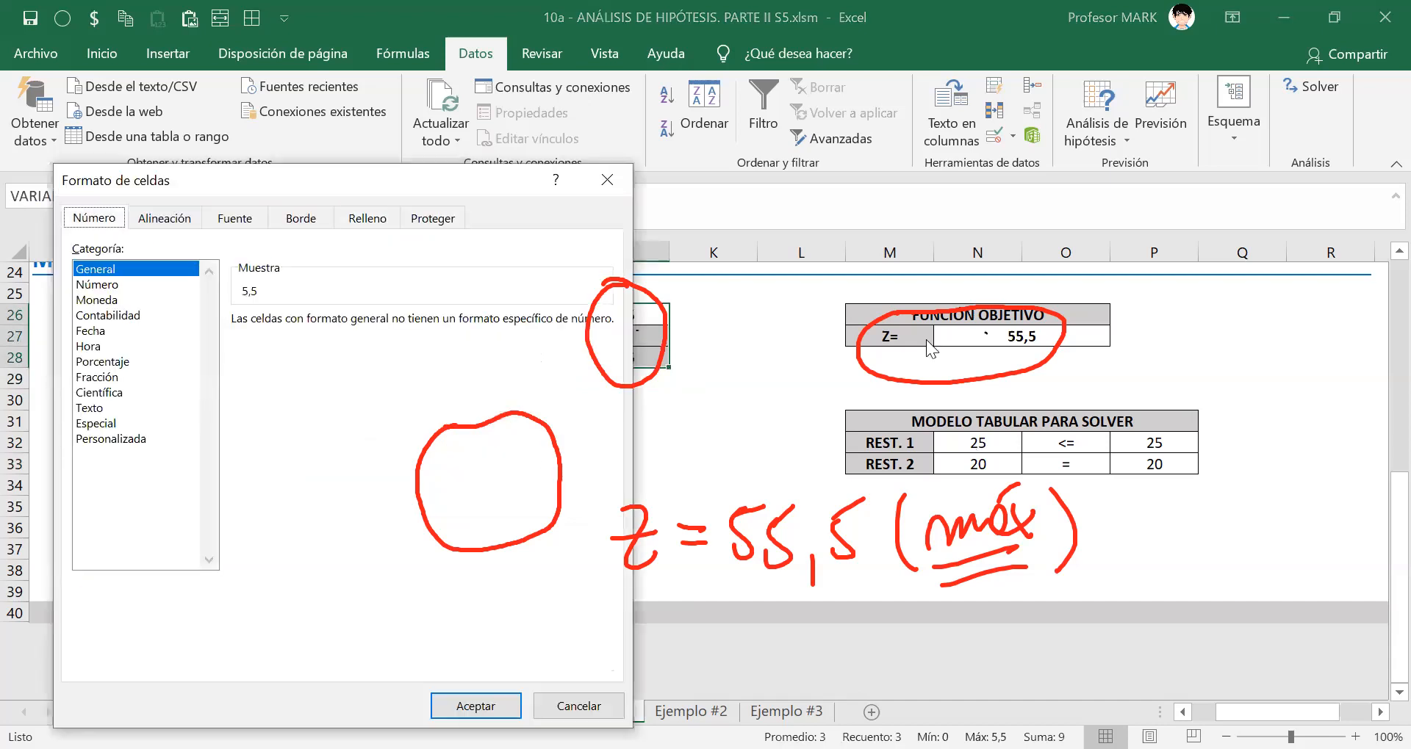
key("Tab")
key("Down")
key("Tab")
key("Return")
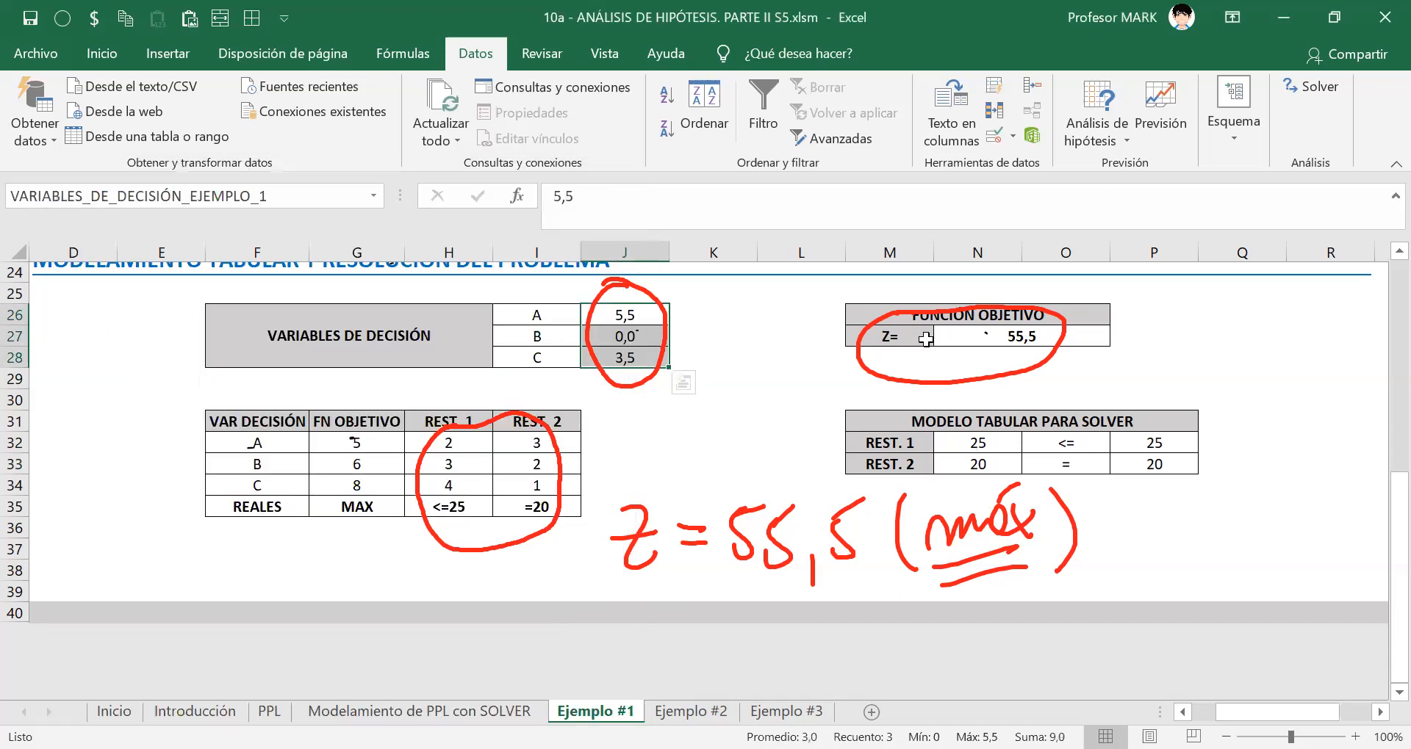
key("ctrl+g")
Test a different combination of decision variables by setting B to 1 and A to 4,5.
left_click(644, 330)
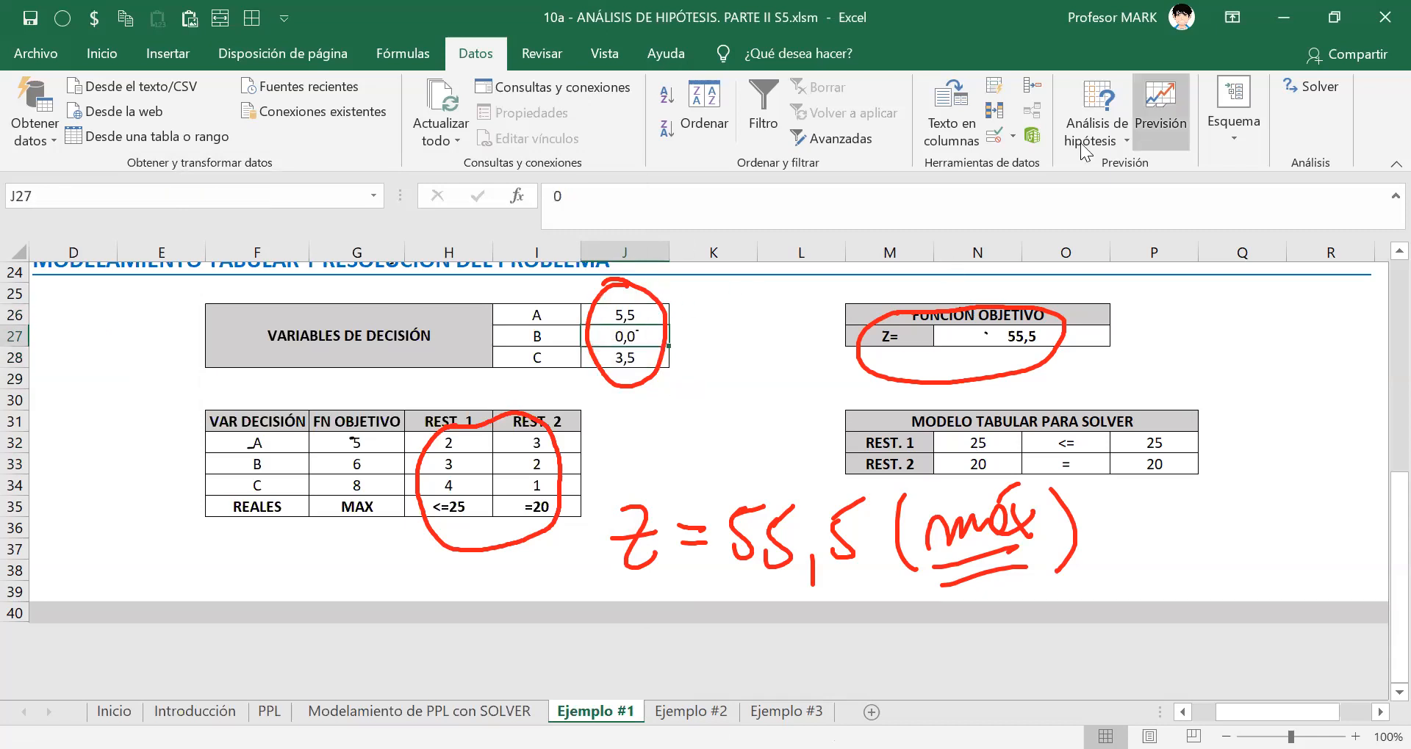
type("1")
key("Up")
key("Down")
key("Up")
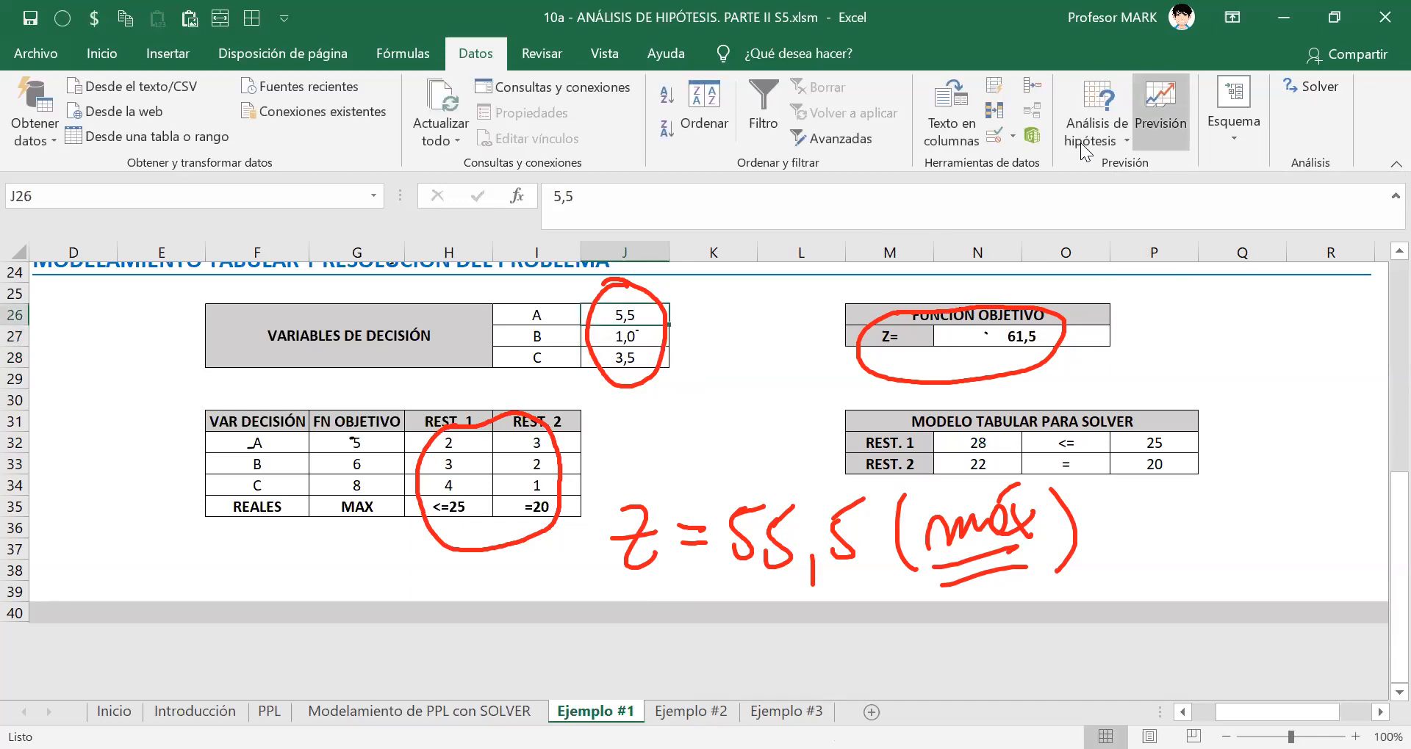
type("4,5")
key("Return")
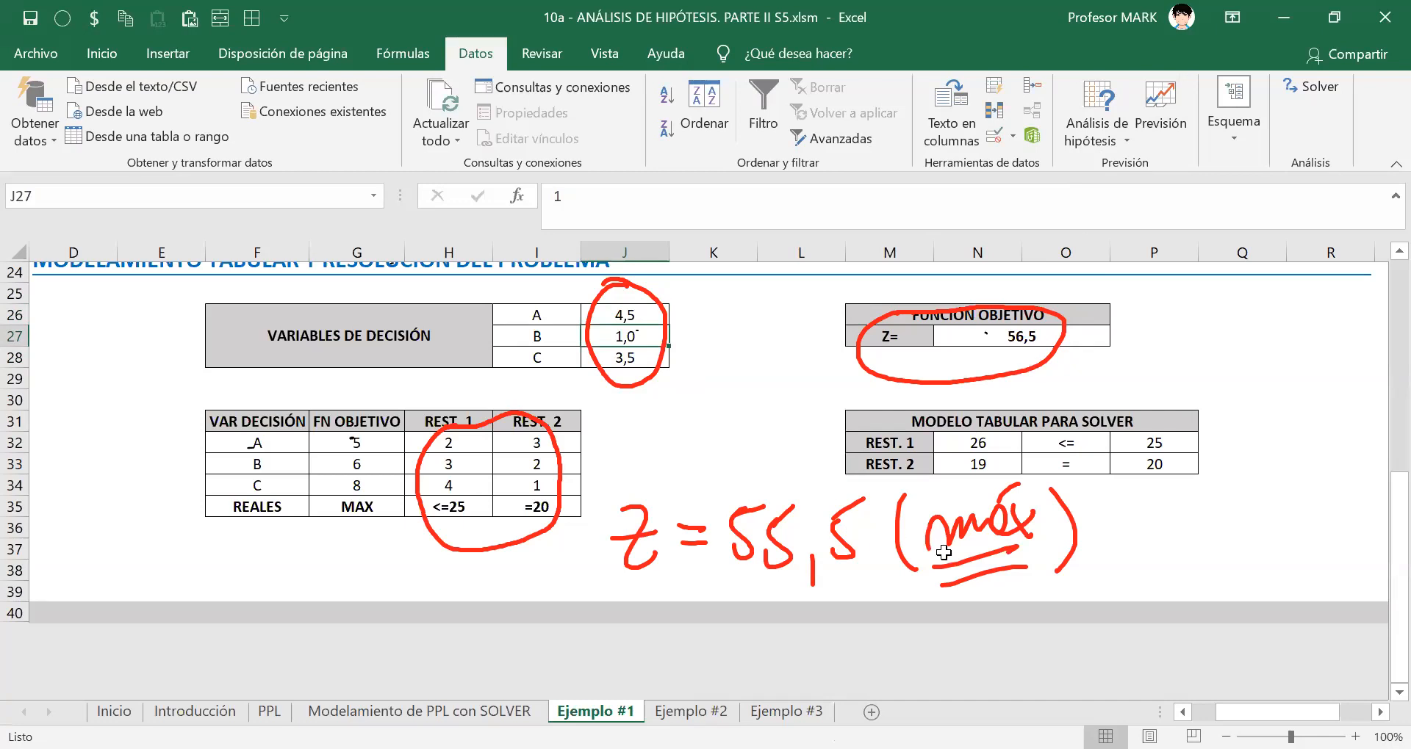
Compare the REST. 1 and REST. 2 results in N32 and N33 with their limits in P32 and P33.
left_click_drag(969, 444, 1020, 443)
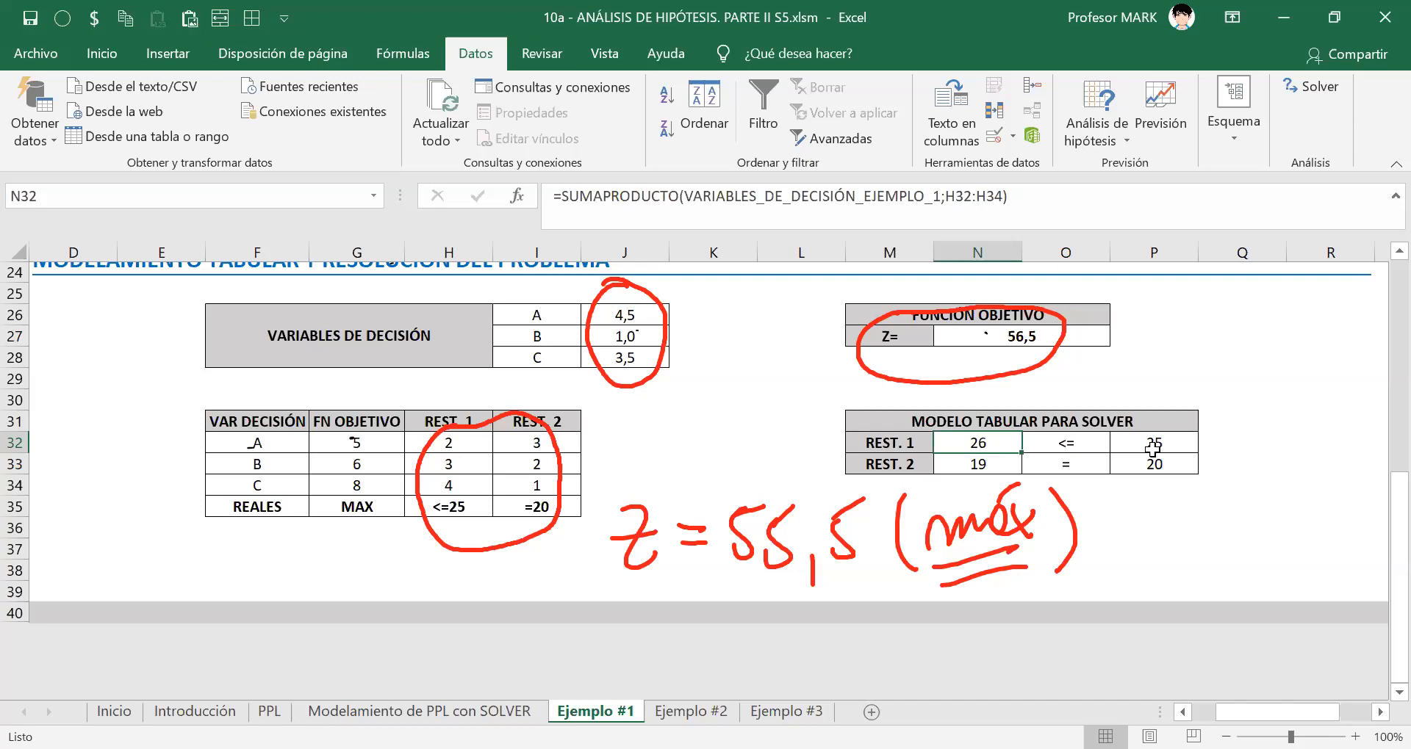
left_click(1006, 465)
right_click(1005, 465)
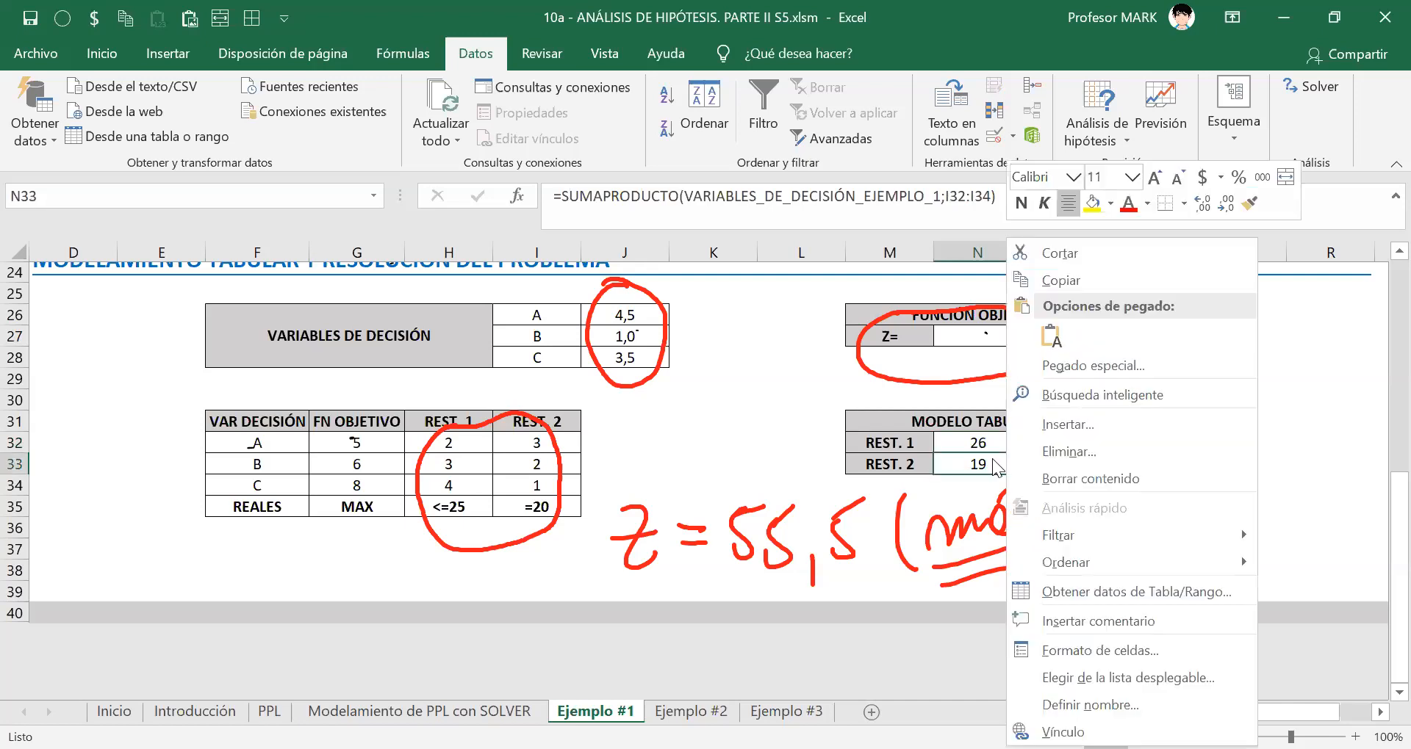
left_click(992, 460)
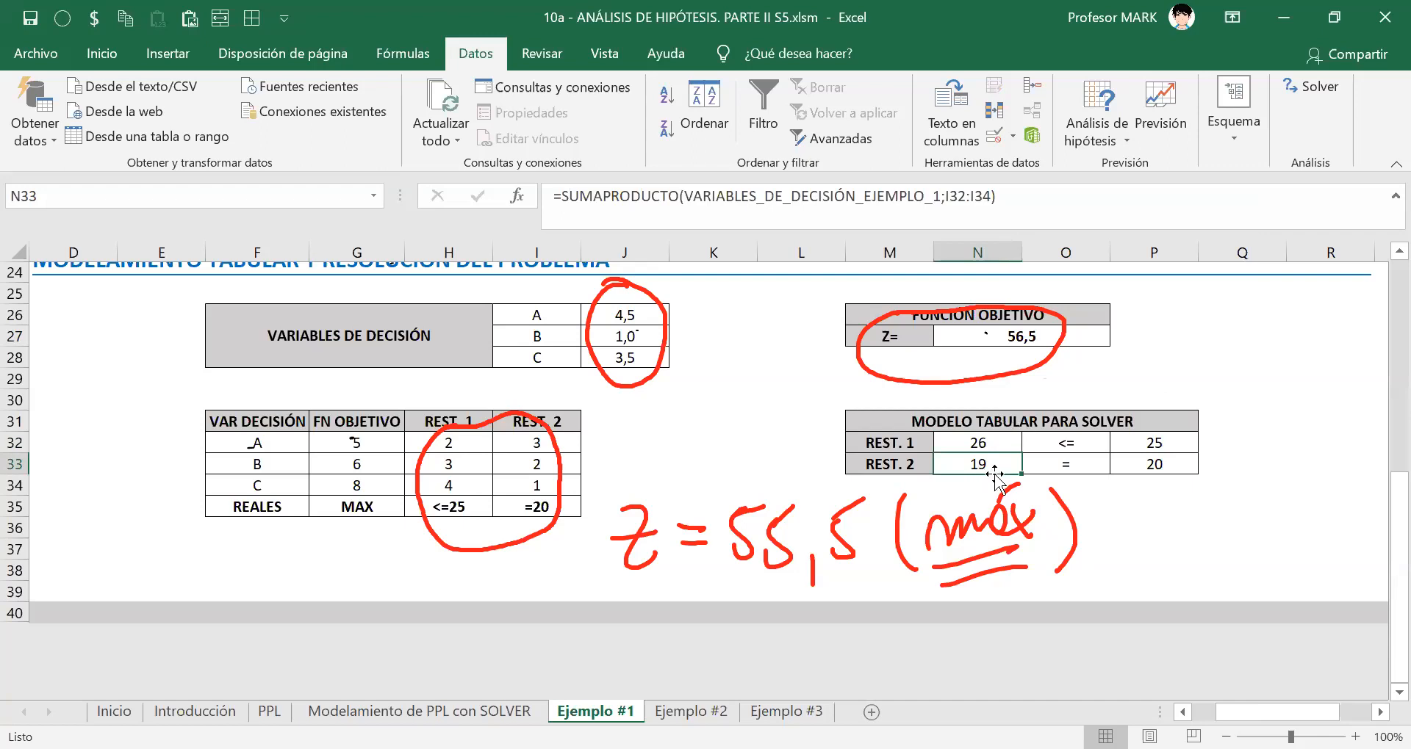
left_click_drag(1114, 488, 1006, 461)
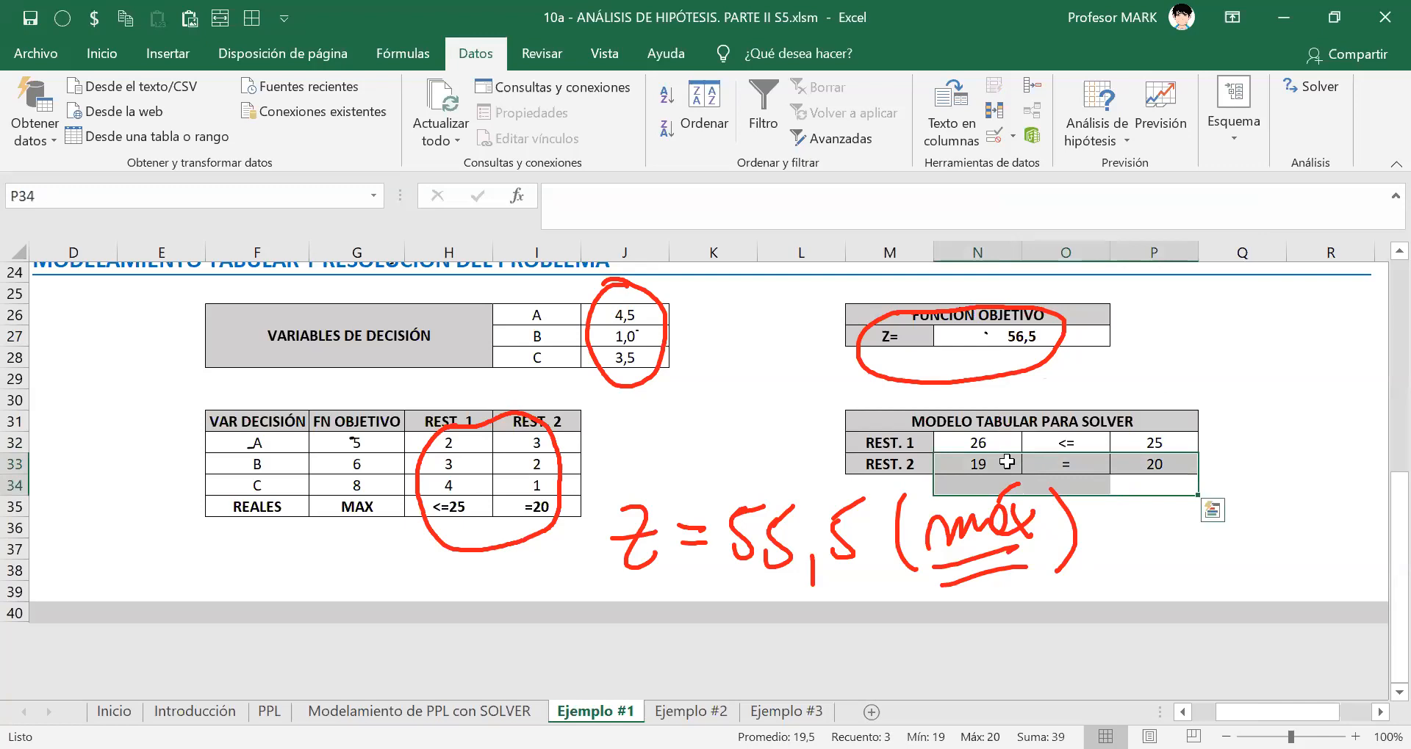
left_click(1066, 457)
key("Left")
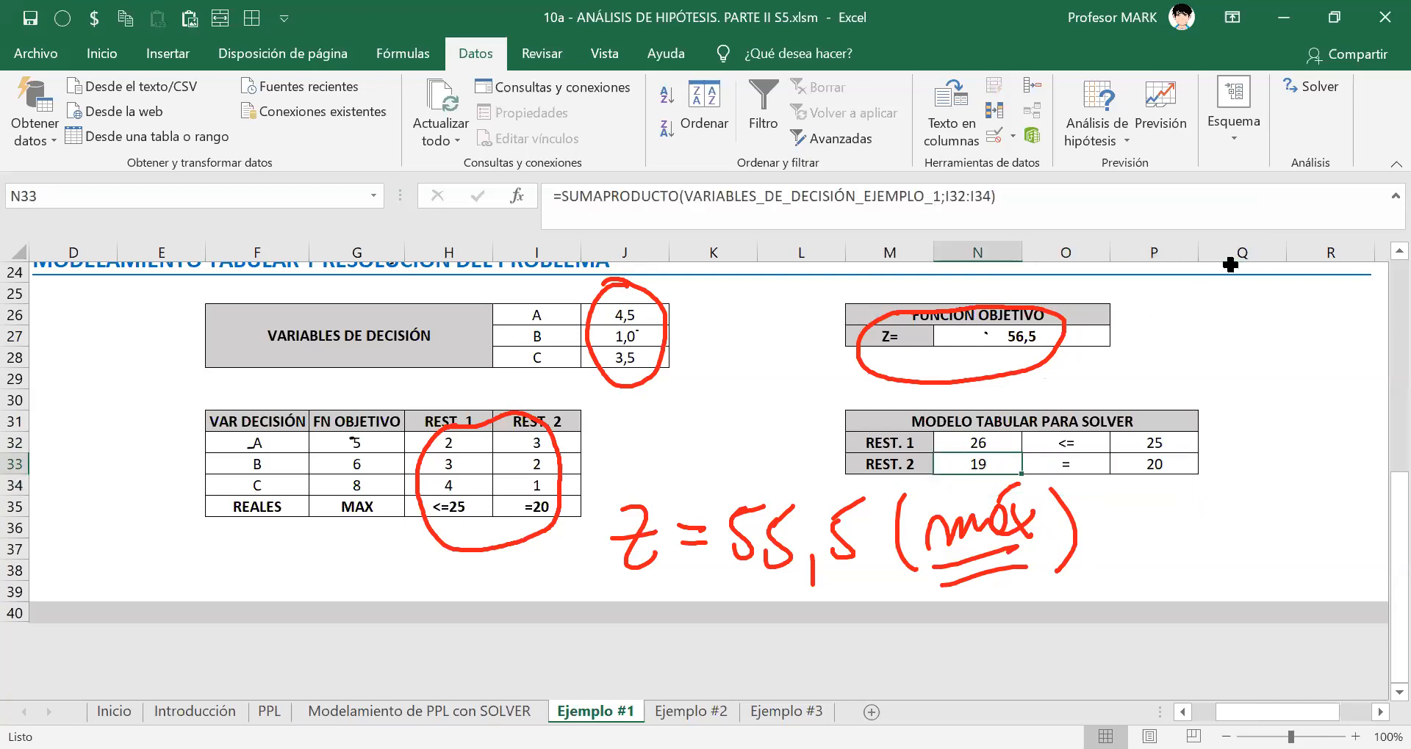
Set decision variable A in J26 back to 5,5.
key("Left")
key("Left")
key("Left")
key("Up")
key("Up")
key("Up")
key("Up")
key("Left")
key("Up")
key("Up")
key("Up")
type("5,5")
key("Return")
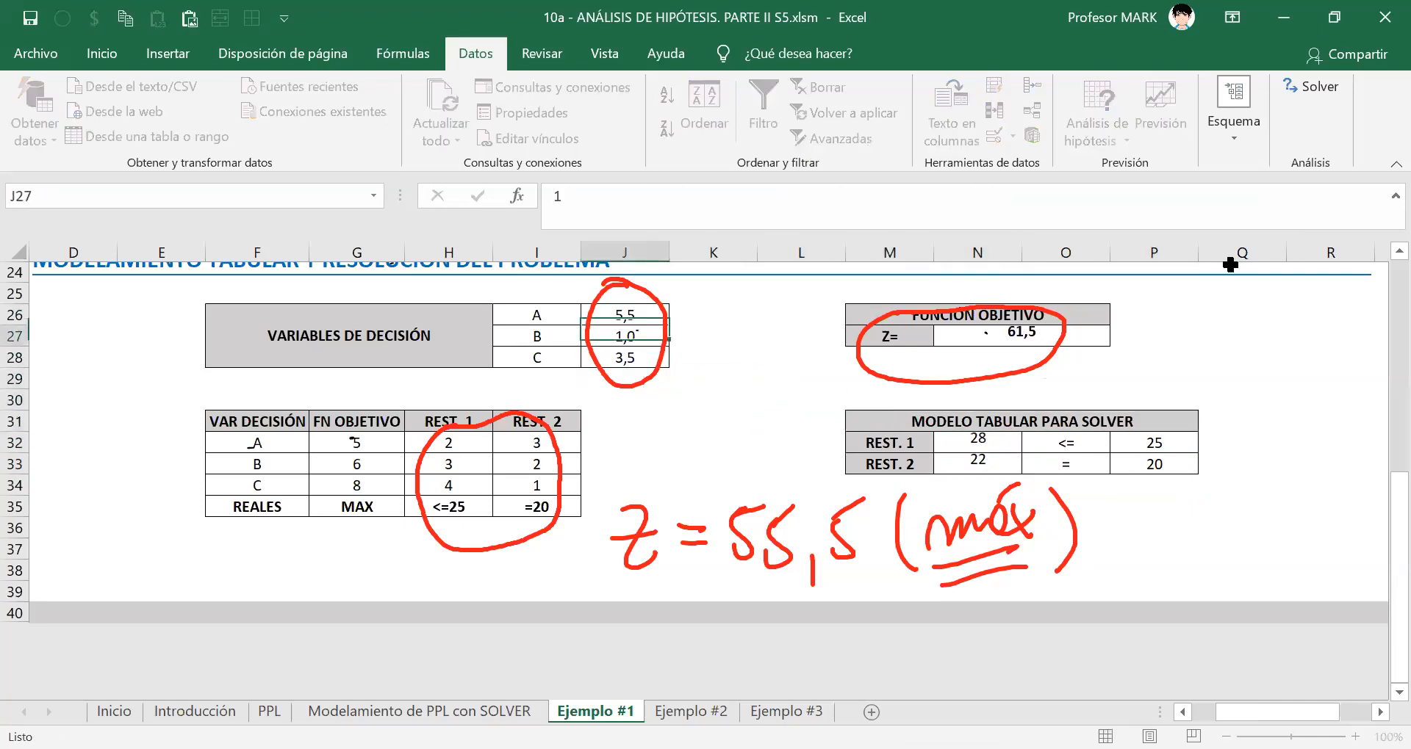
Test the model with B at 1 and C at 2,5, comparing the REST. 1 and REST. 2 results with their limits.
type("0")
key("Return")
key("Up")
type("1")
key("Return")
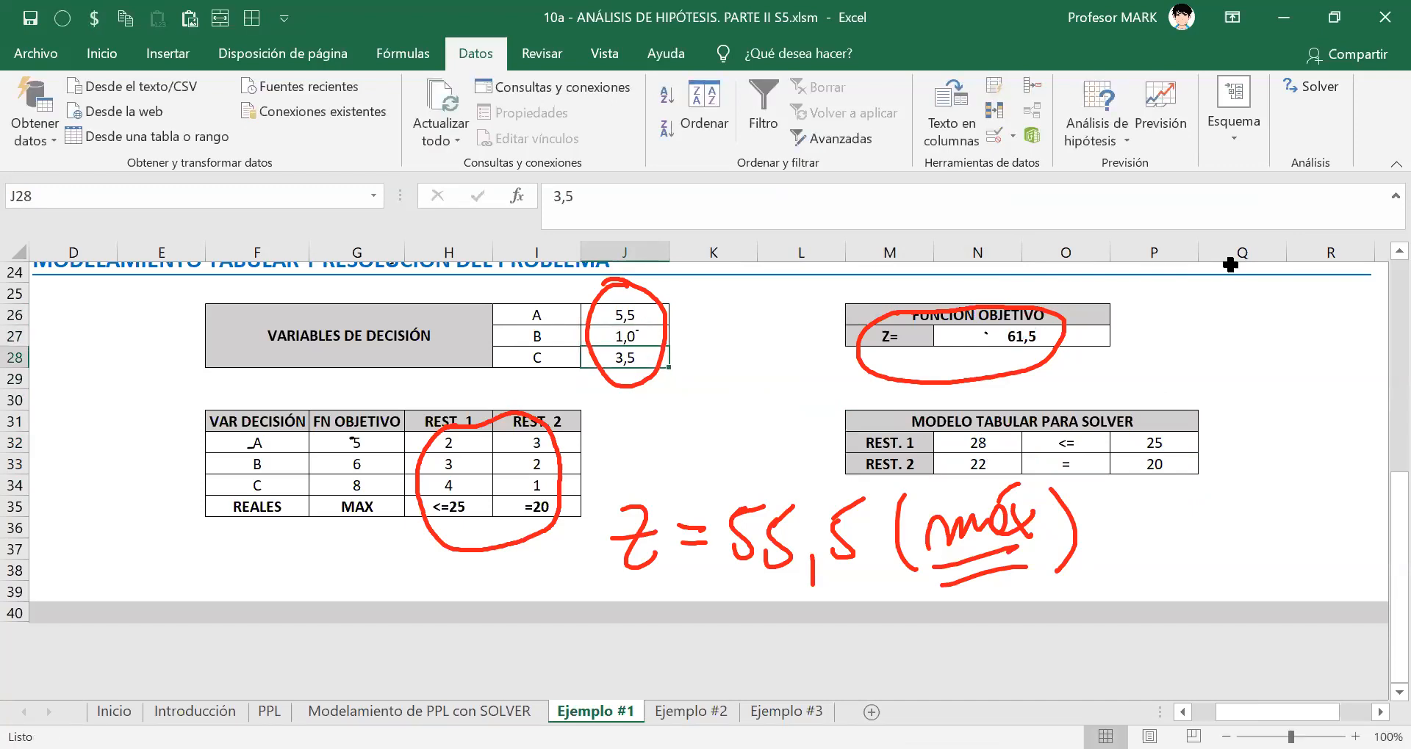
type("2,5")
key("Return")
key("Up")
key("Up")
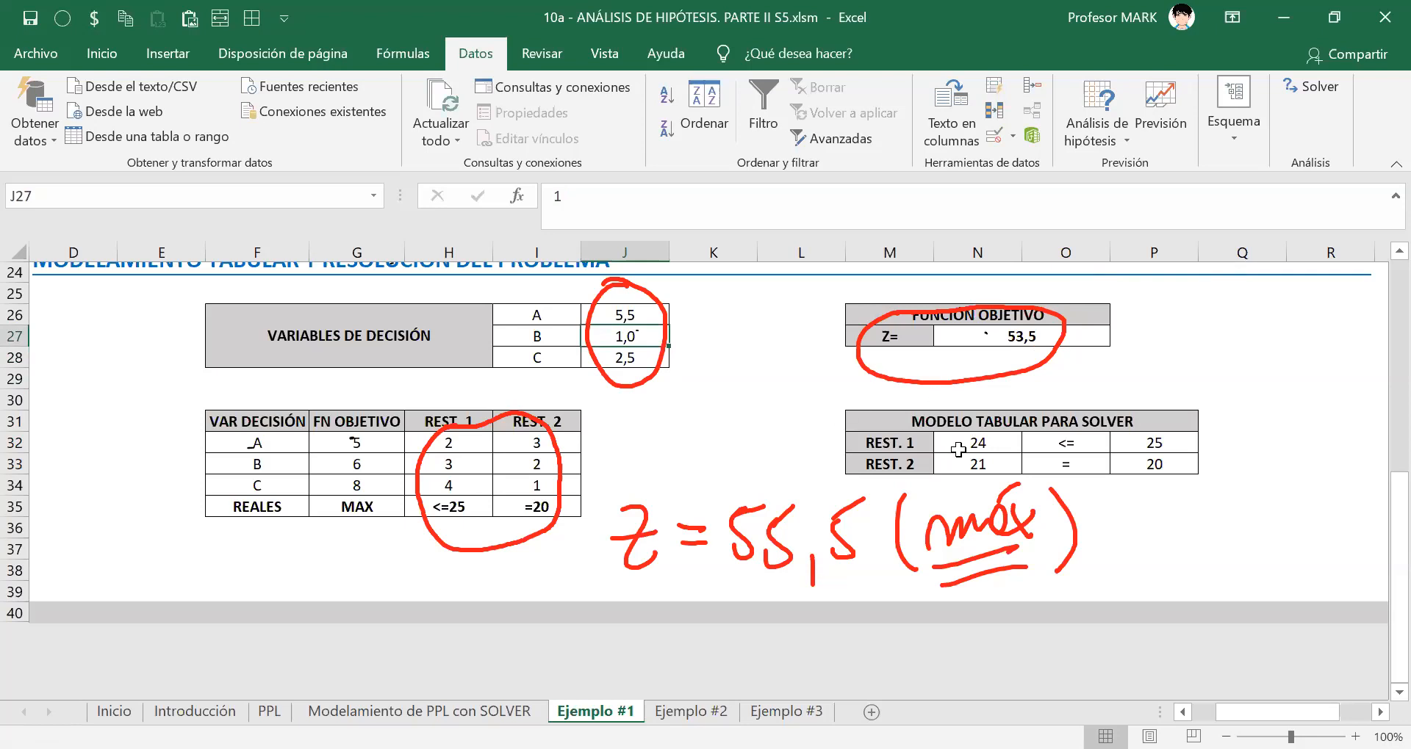
left_click_drag(991, 448, 1172, 445)
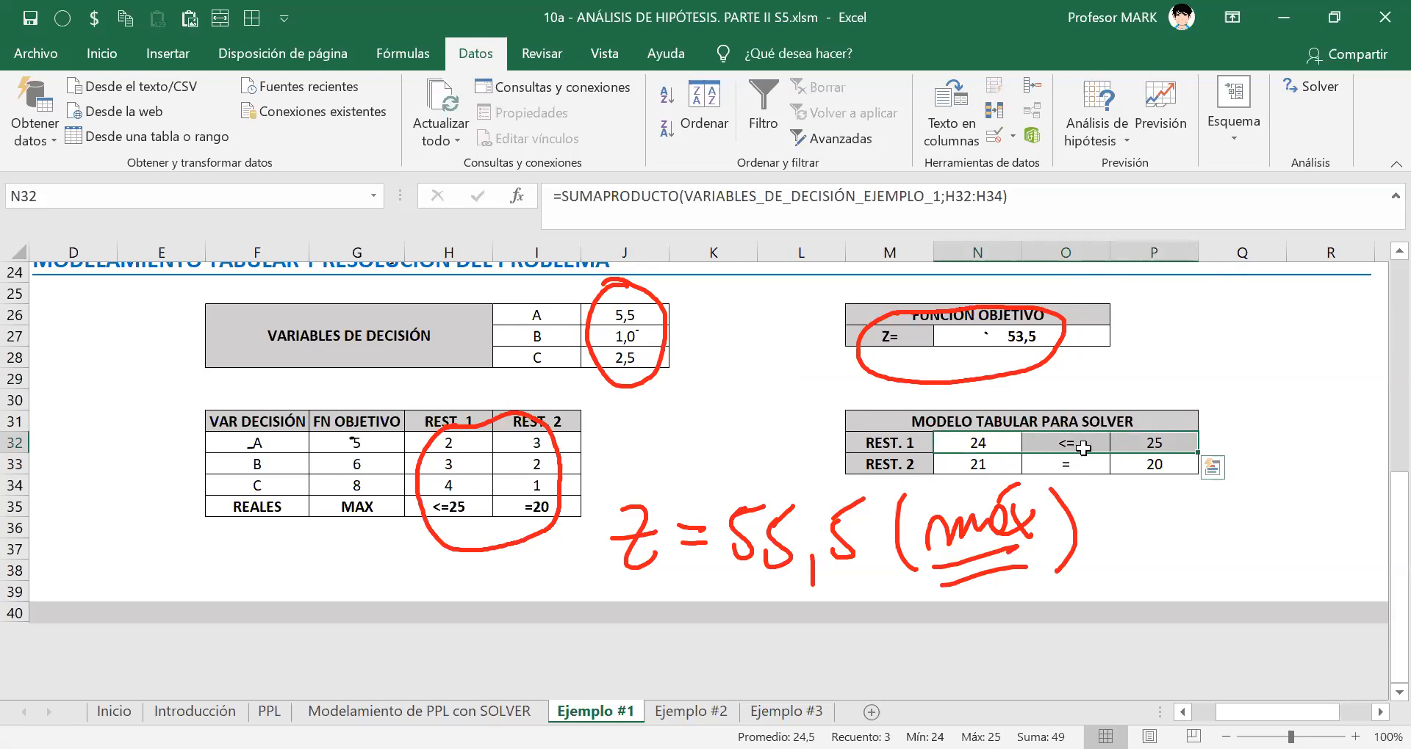
left_click(987, 442)
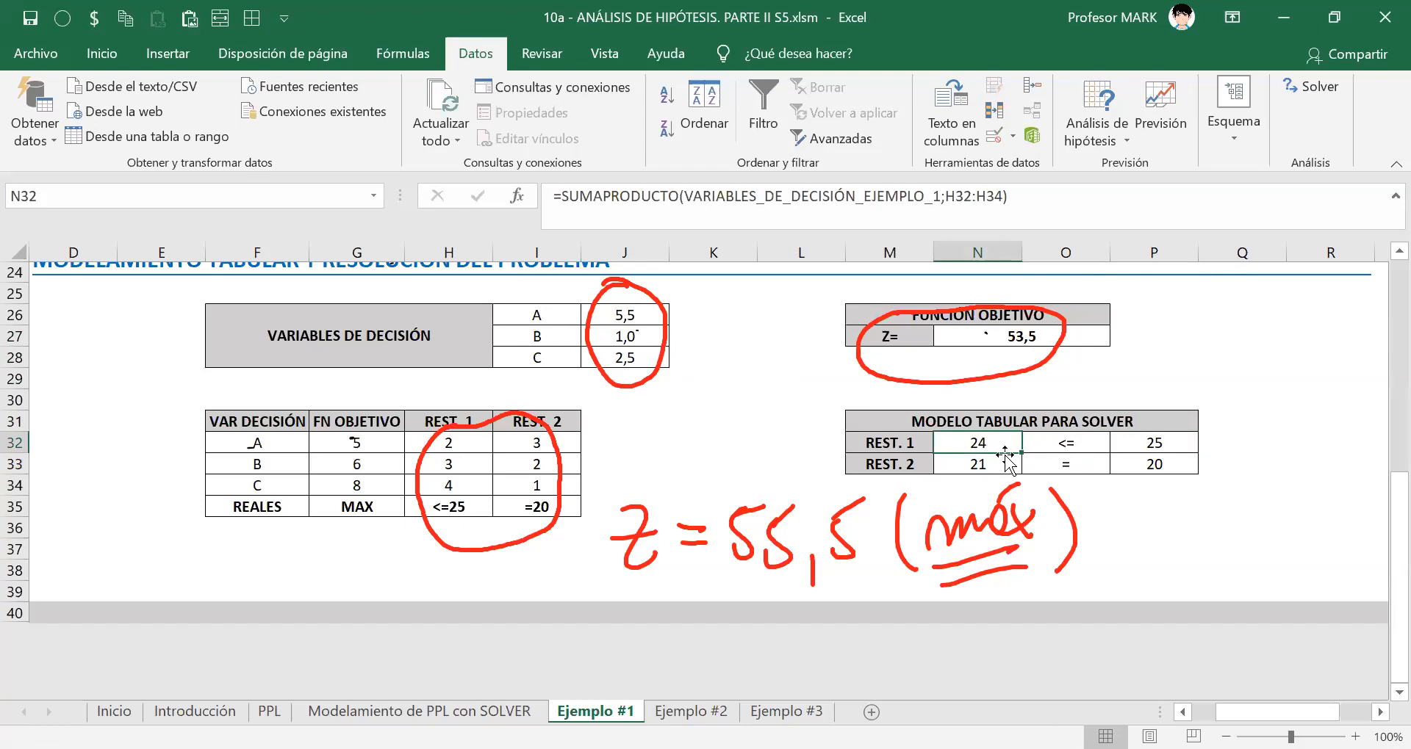
left_click(987, 465)
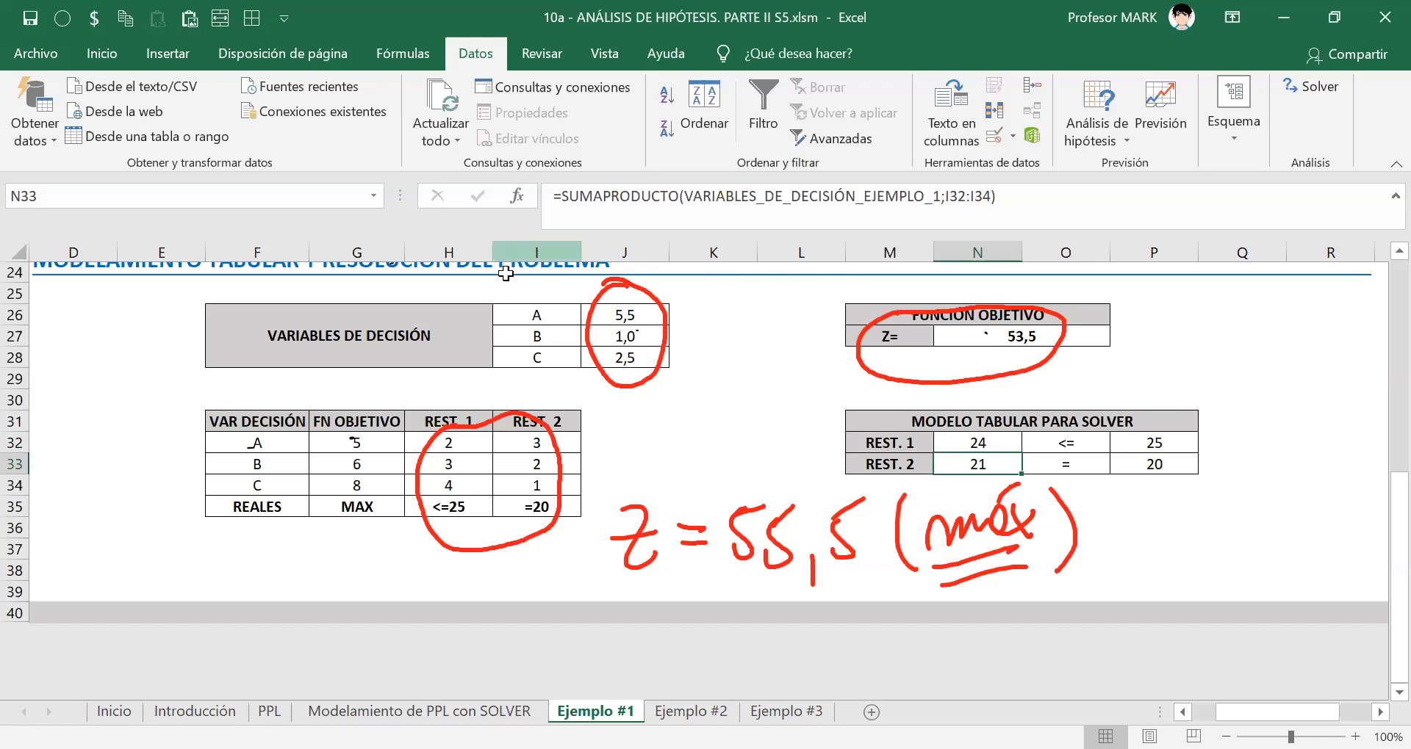
Restore the optimal decision variables by setting B to 0 and C to 3,5, and save the workbook.
left_click(626, 335)
type("0")
key("Return")
type("3,6")
key("Return")
key("Up")
type("3,5")
key("Return")
key("Up")
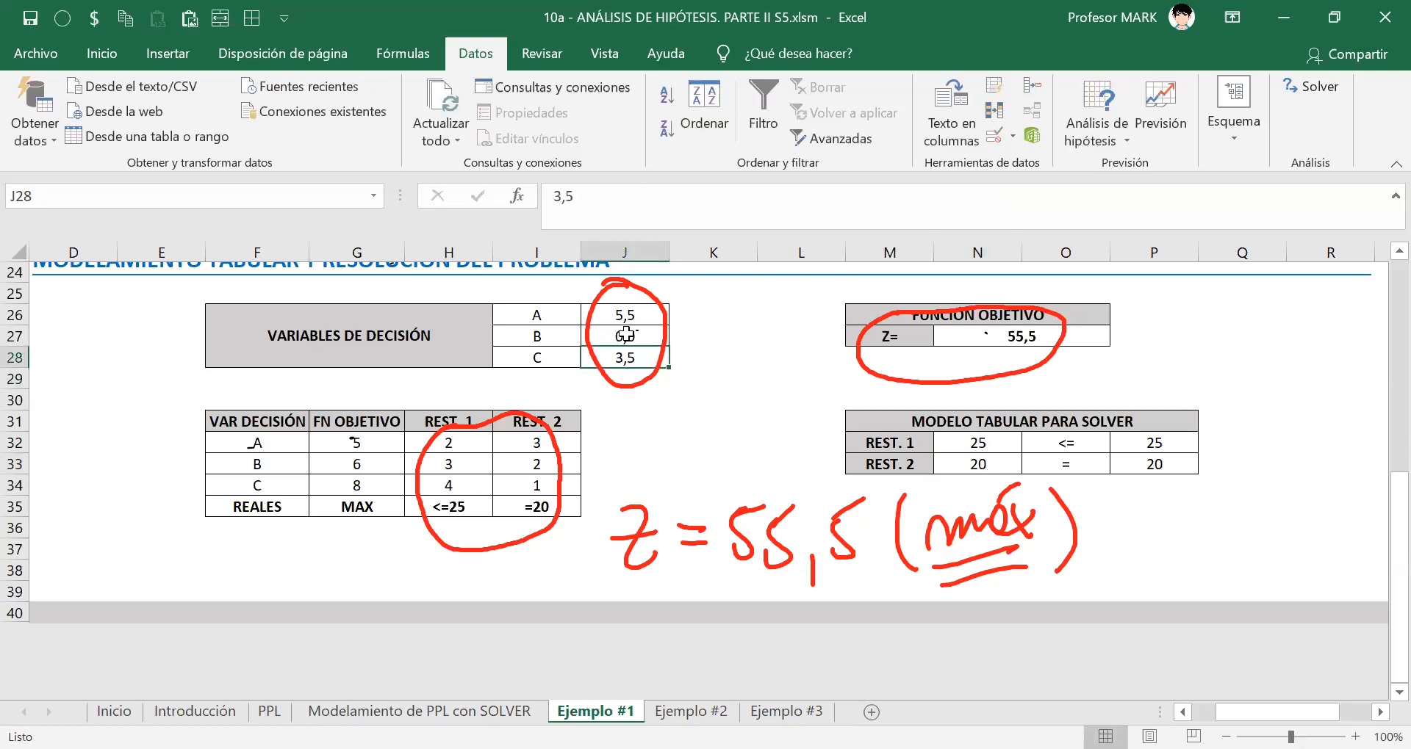
key("ctrl+g")
key("Up")
key("Up")
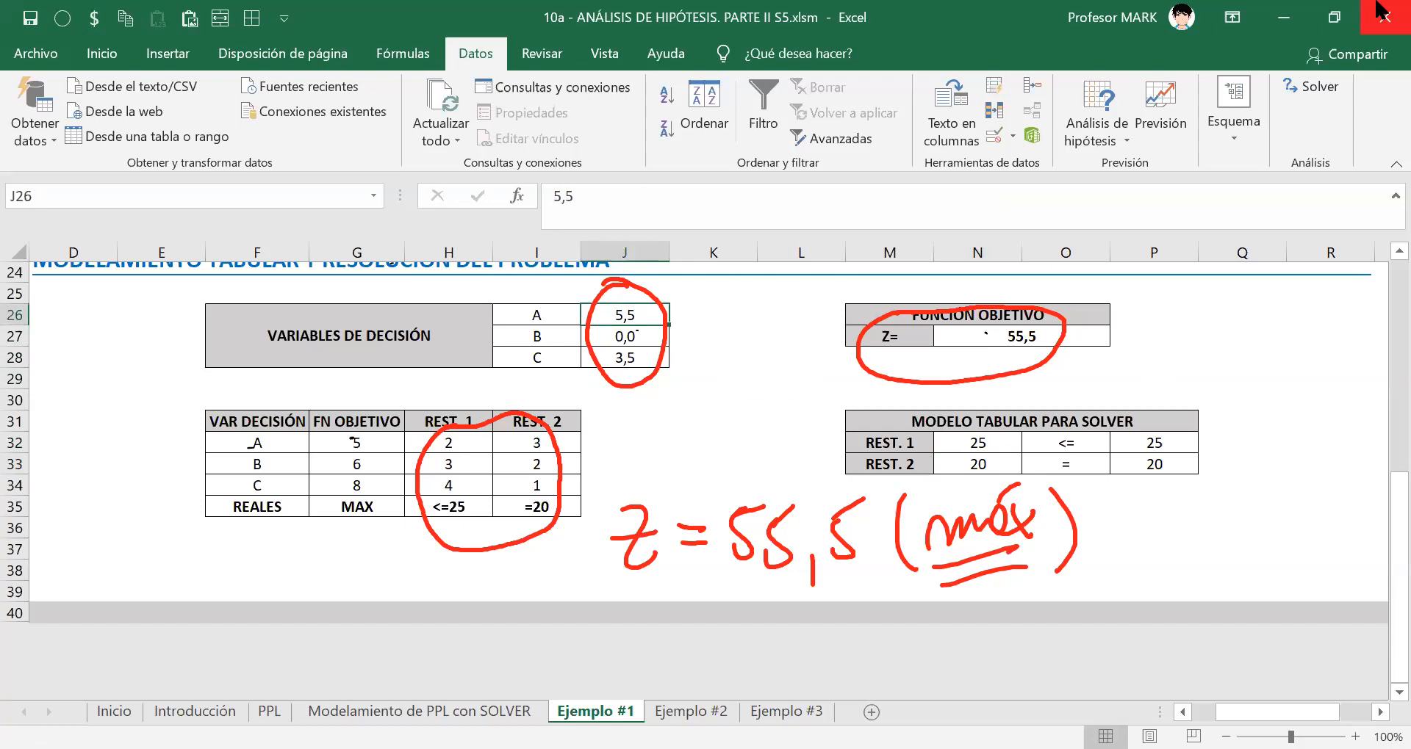
Test the model with decision variables A at 5, B at 0,5 and C at 3 in J26:J28.
type("5")
key("Return")
key("Down")
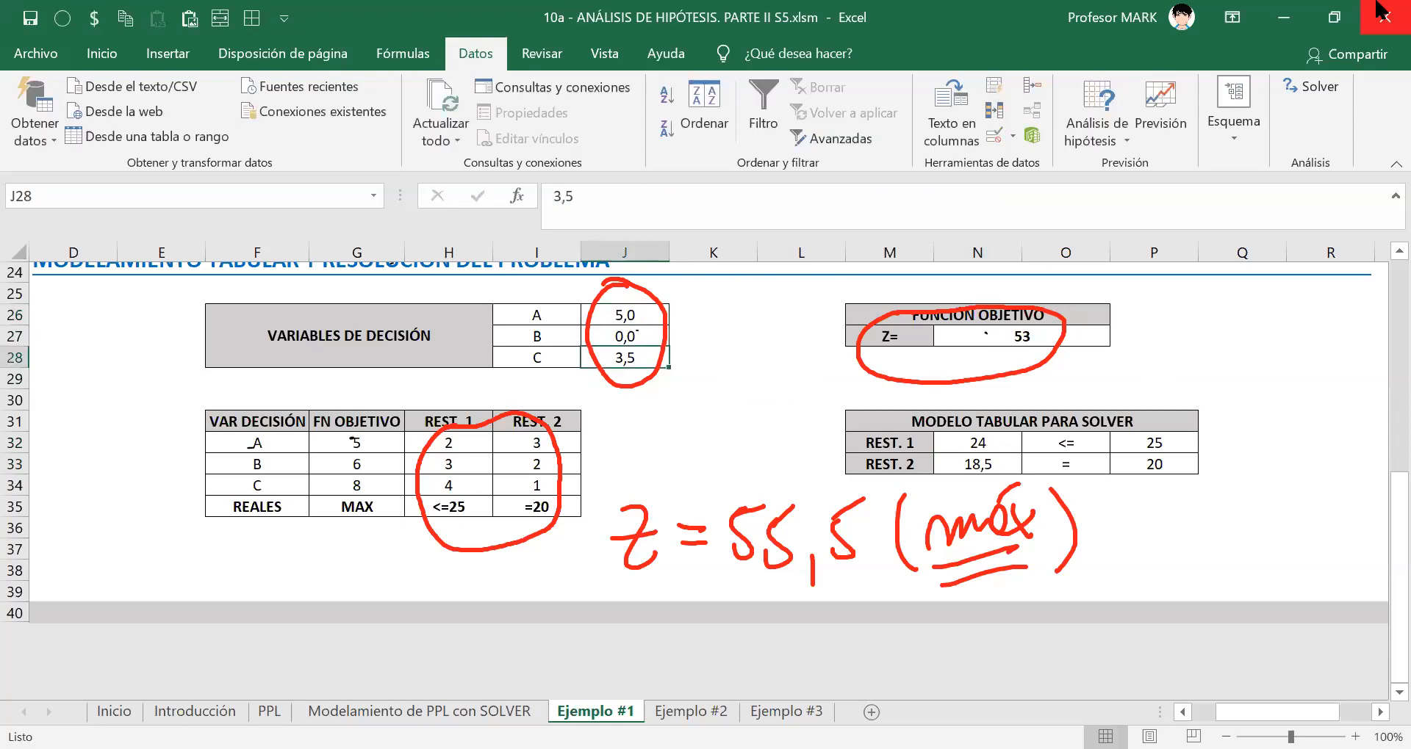
type("3")
key("Up")
type("0,5")
key("Return")
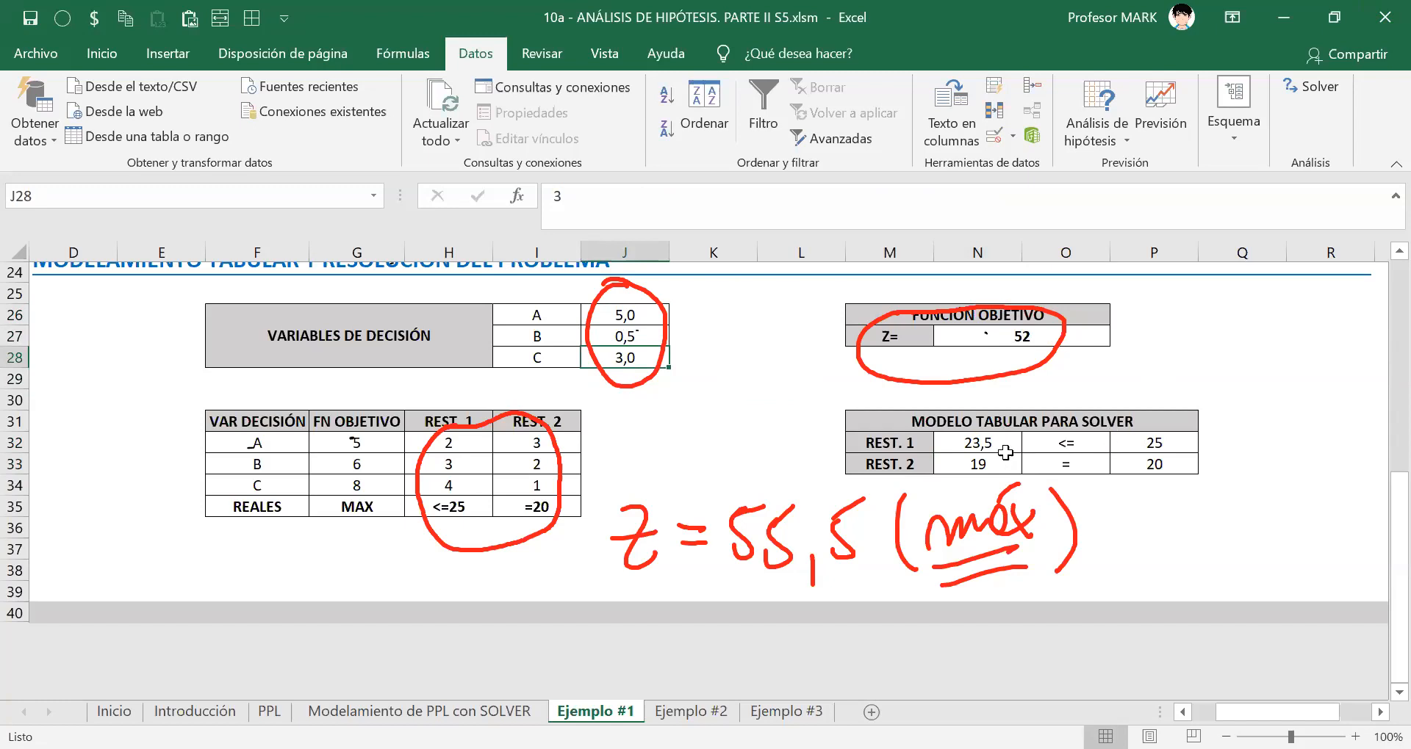
Compare the REST. 1 and REST. 2 results with their limits across N32:P32 and N33:P33.
left_click_drag(1004, 445, 1120, 440)
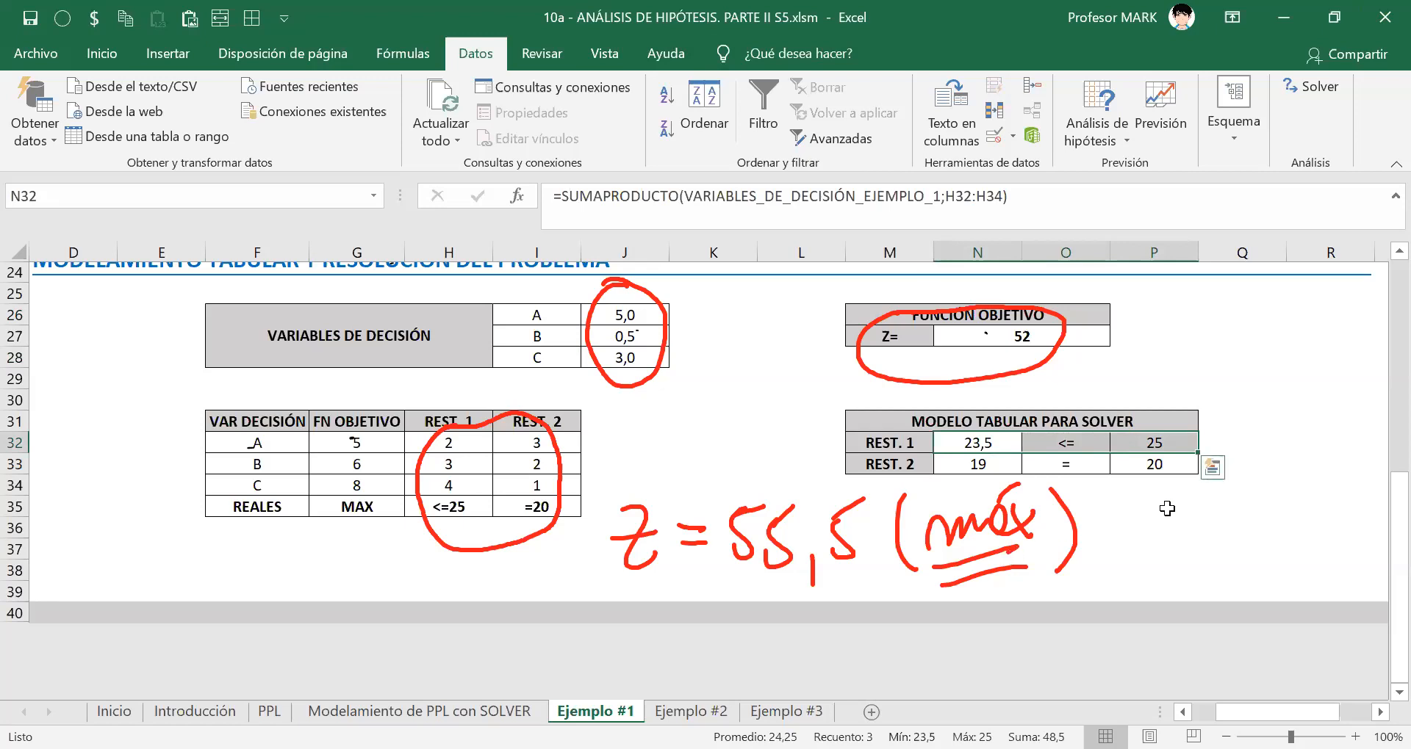
left_click(1147, 445)
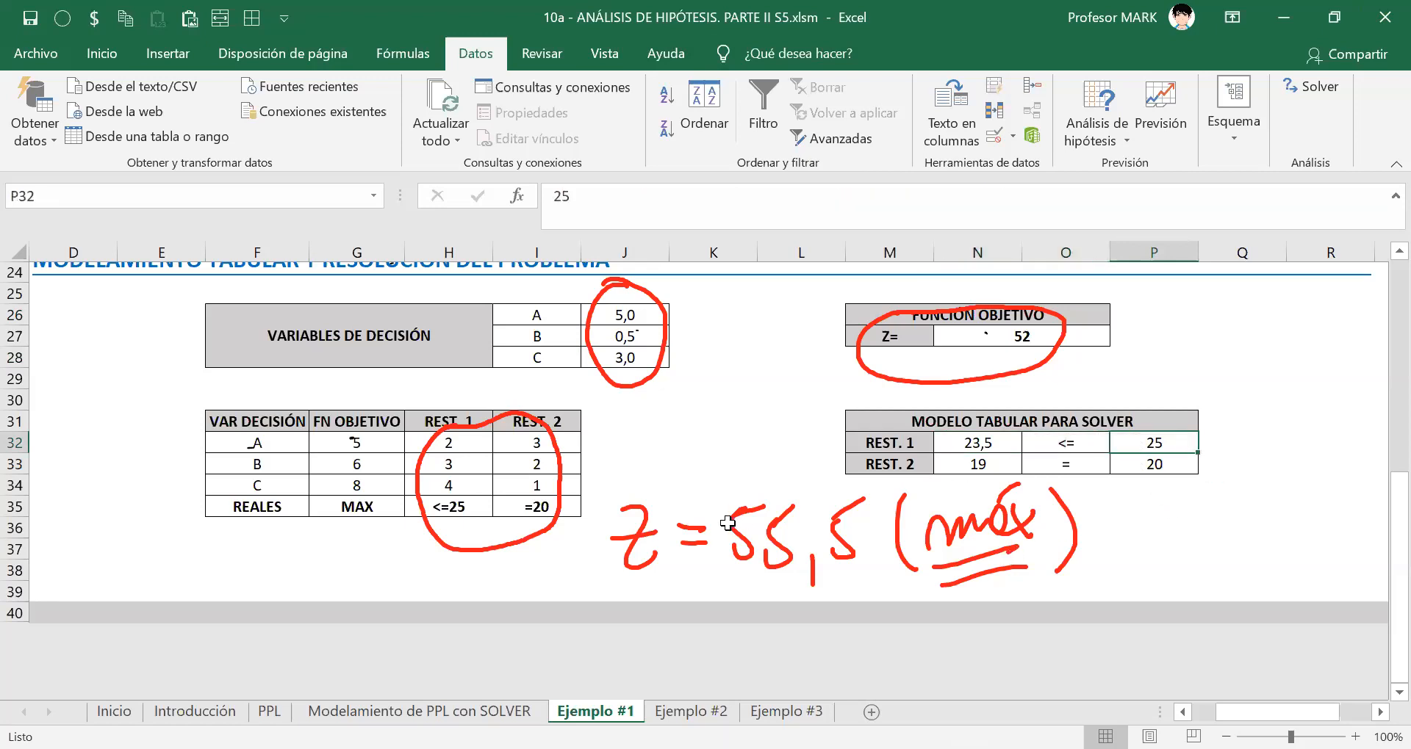
left_click_drag(964, 475, 1141, 470)
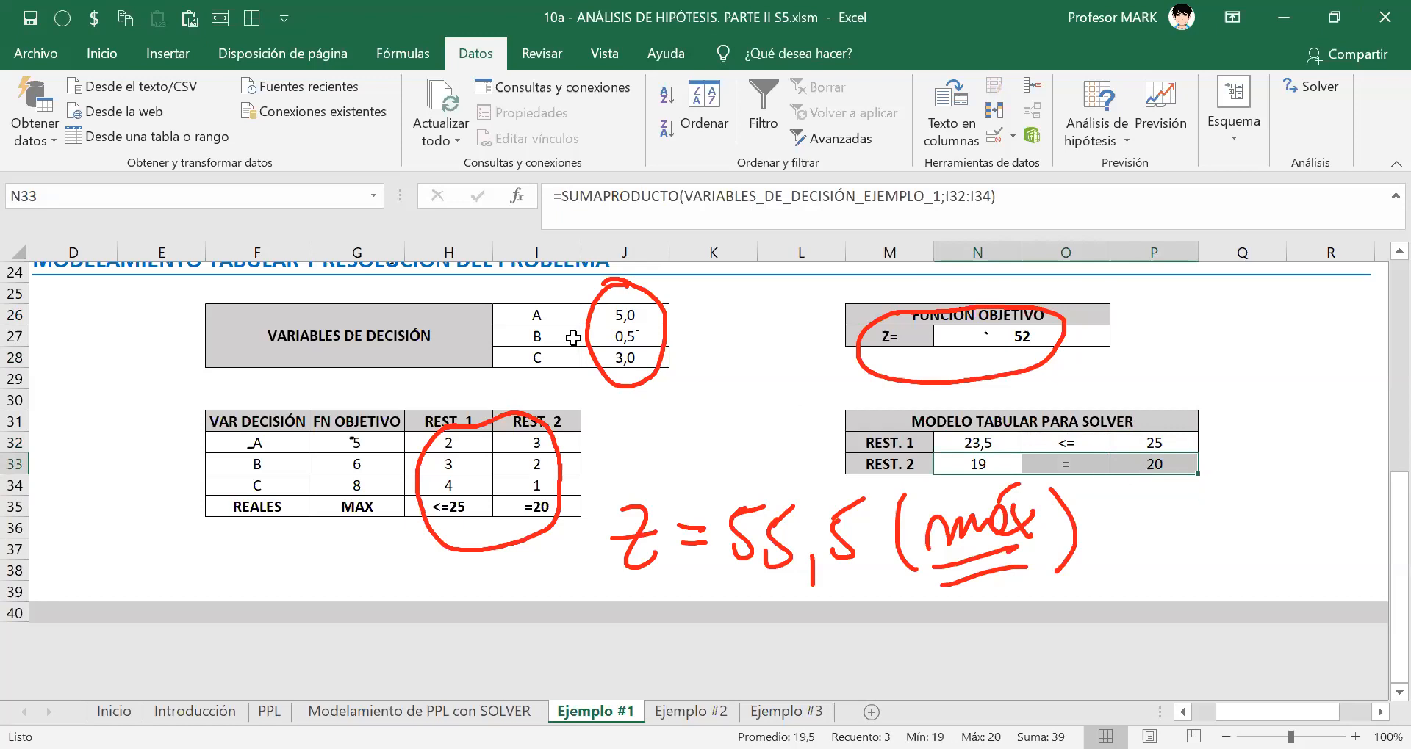
Restore the optimal decision variables in J26:J28, setting A to 5,5, B to 0 and C to 3,5.
left_click(616, 321)
left_click(620, 351, "shift")
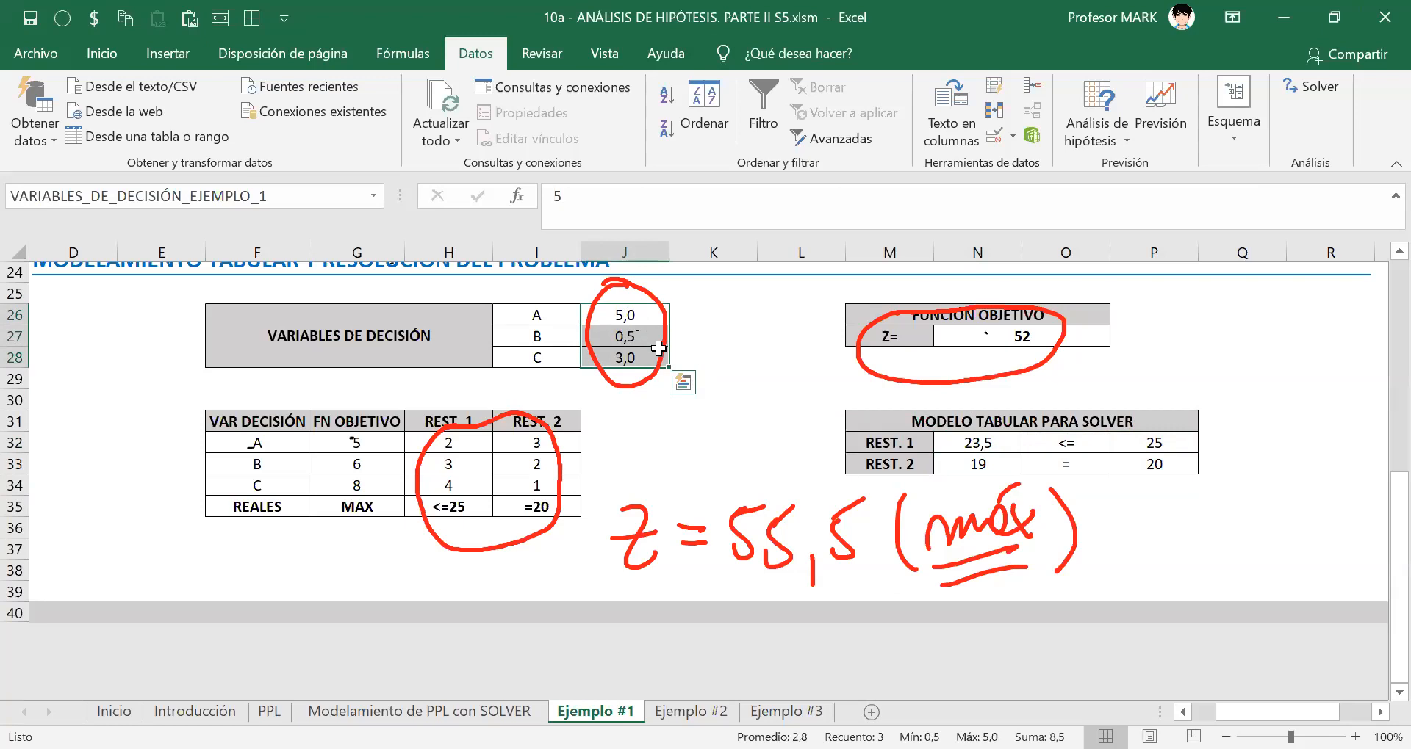
left_click(651, 324)
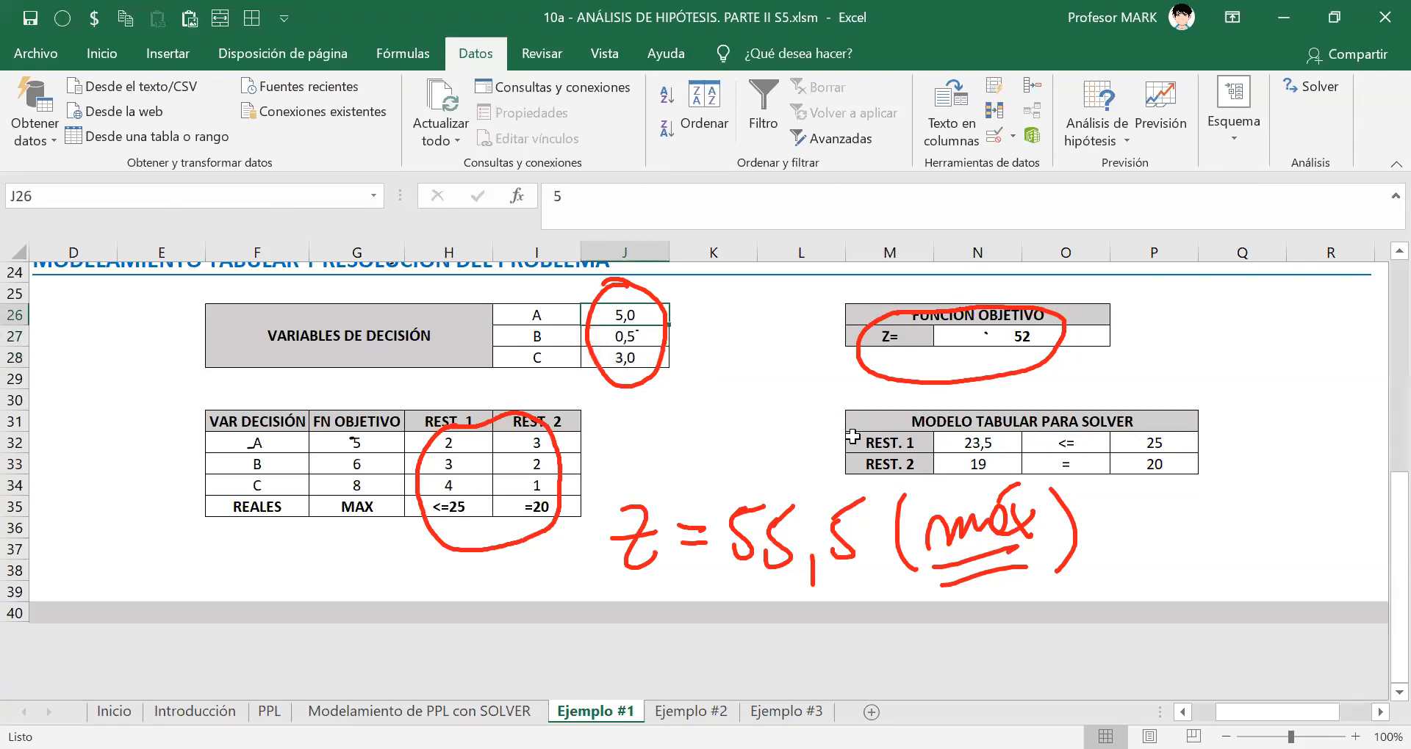
type("5,5")
key("Return")
type("0")
key("Return")
type("3,5")
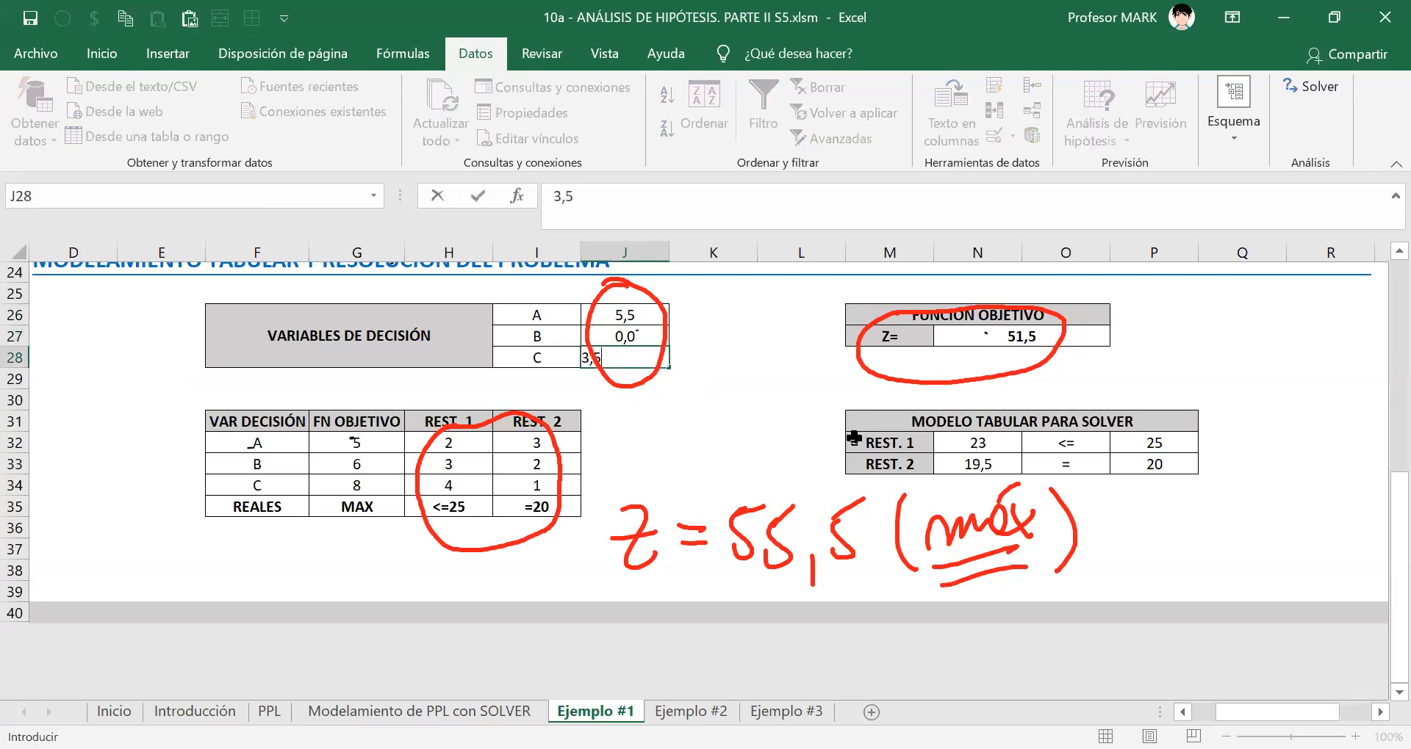
key("Return")
key("Up")
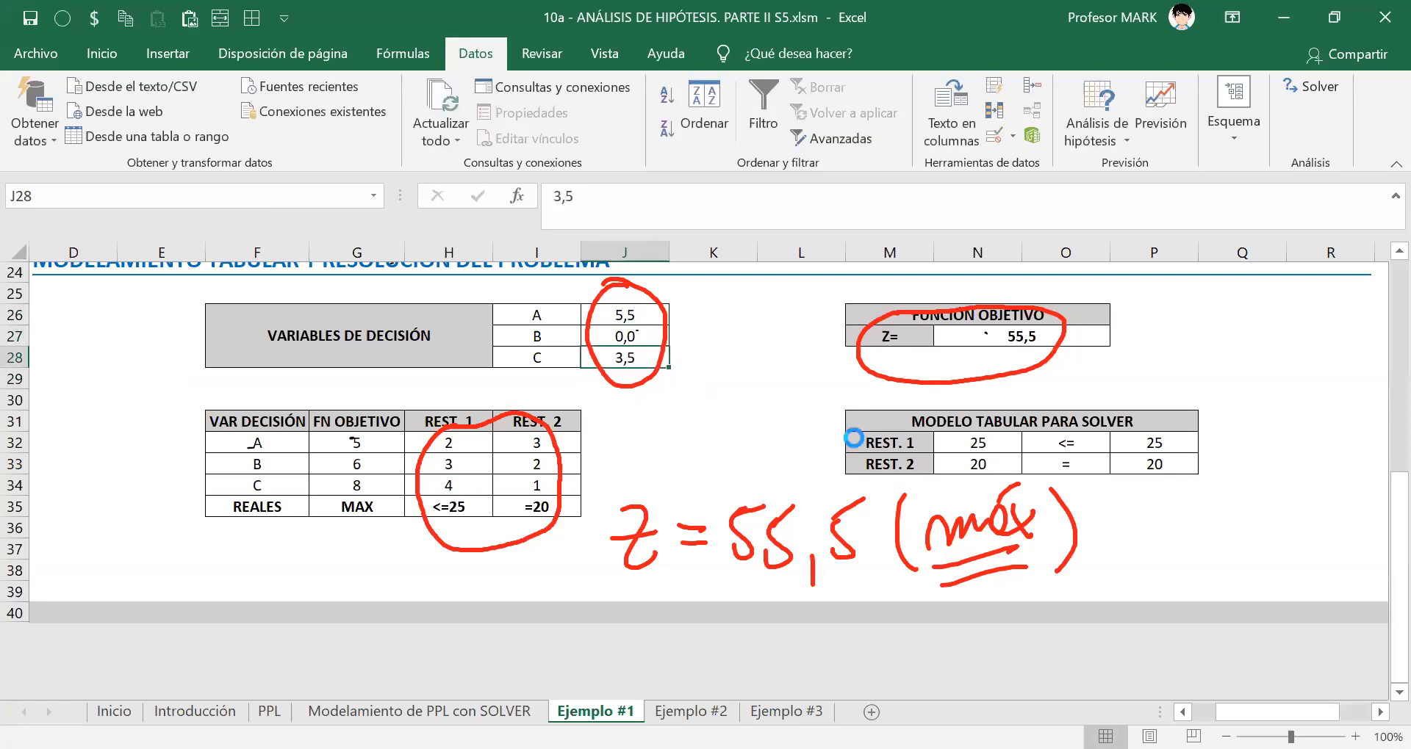
key("Escape")
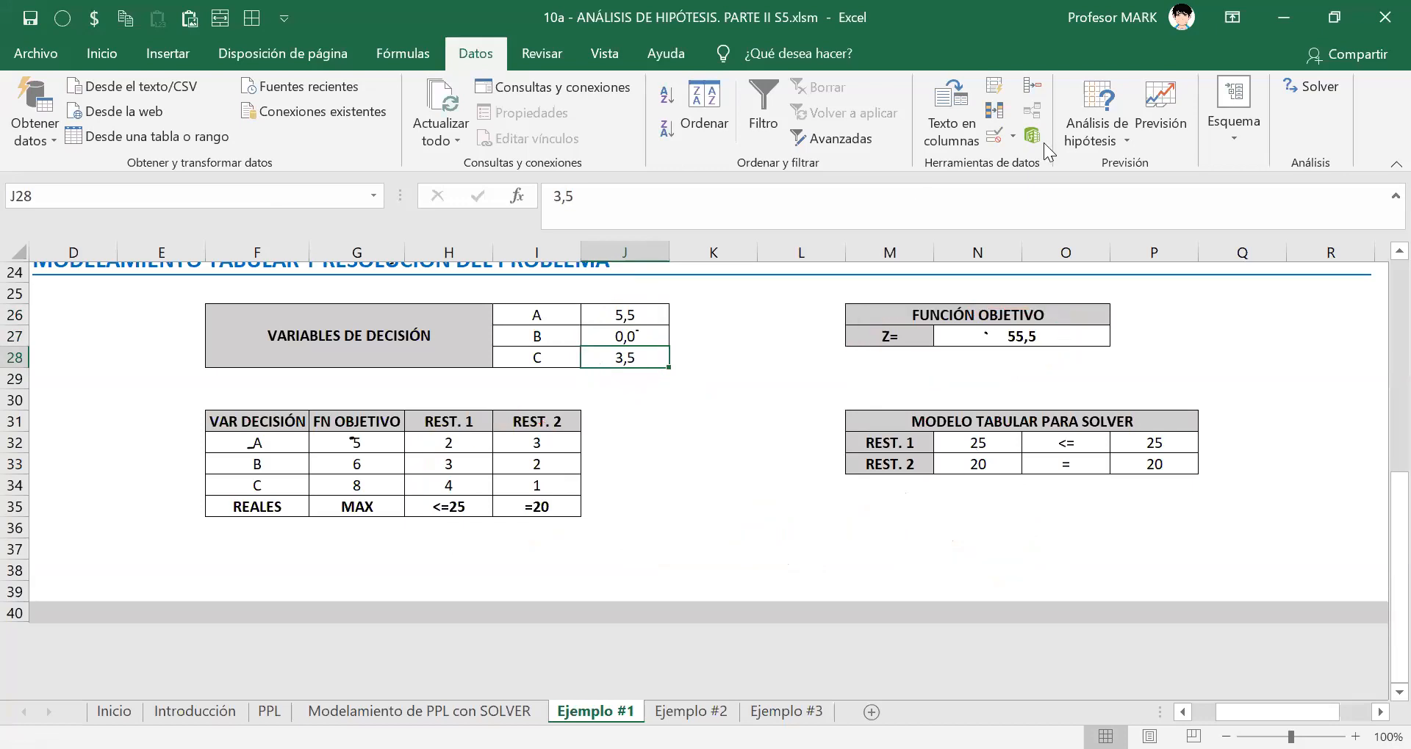